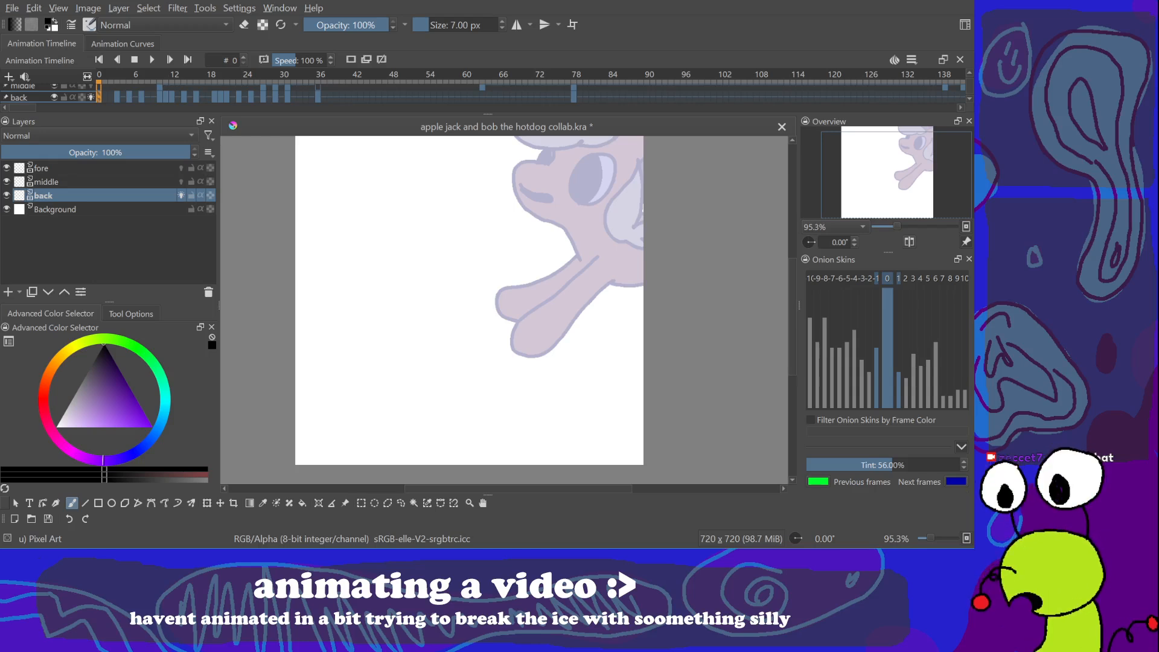
# Step: Play the animation from frame 0 to review the running pony and apple scenes, stopping at frame 90
pyautogui.moveTo(532, 288); pyautogui.dragTo(528, 272)
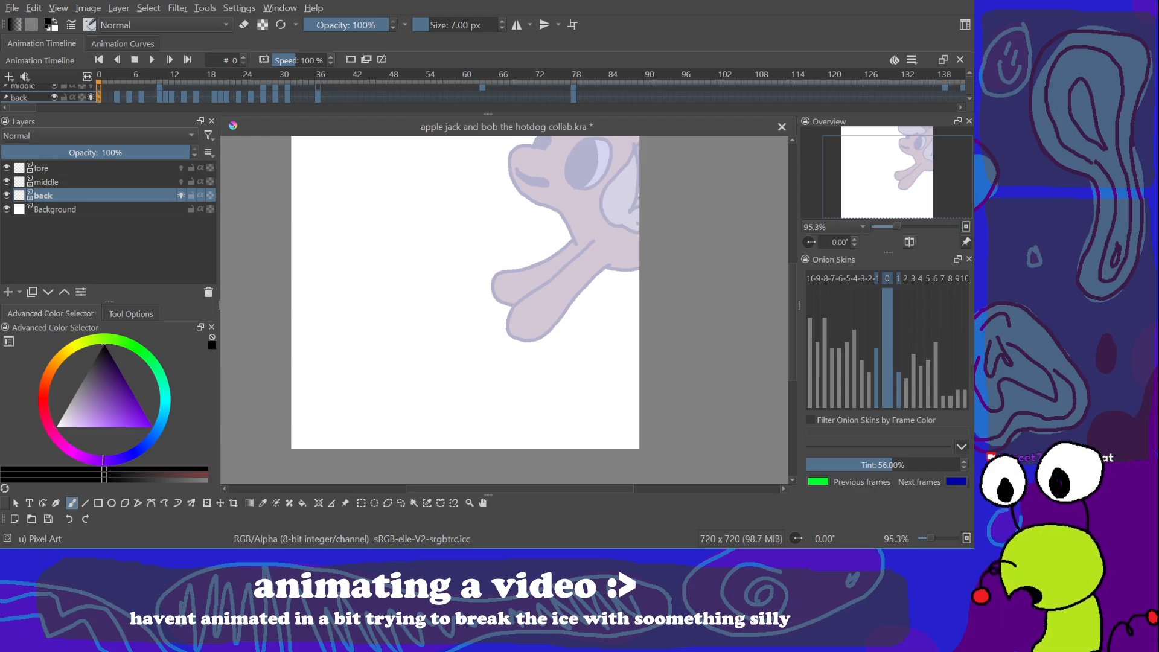
pyautogui.press('.')
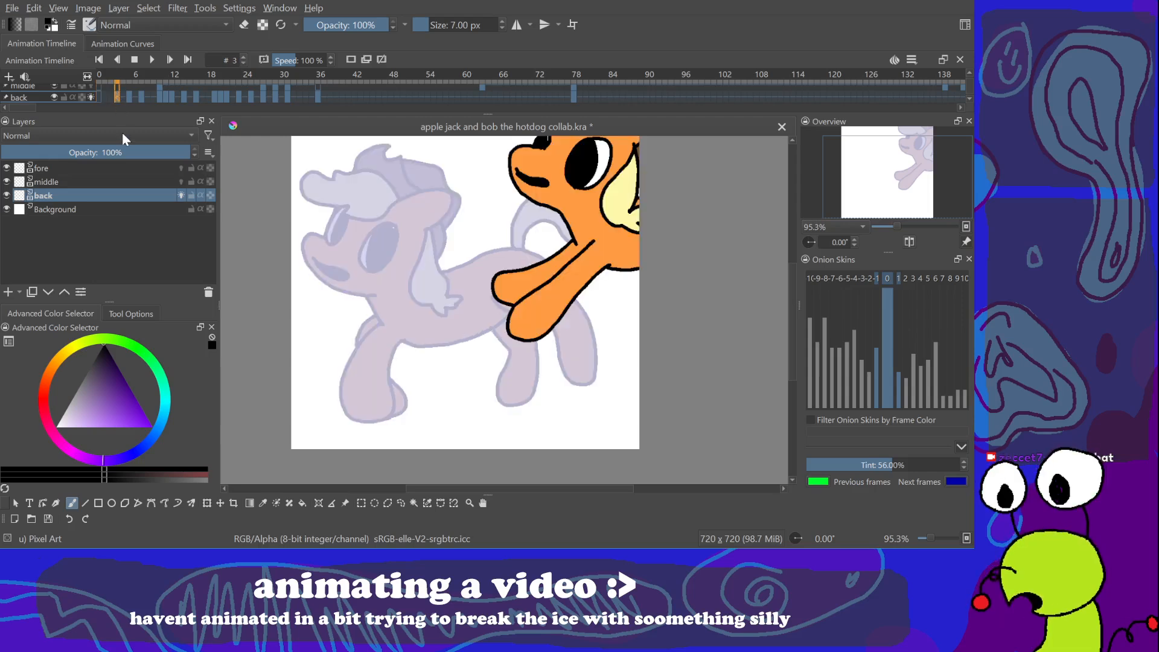
pyautogui.moveTo(606, 242); pyautogui.dragTo(595, 239)
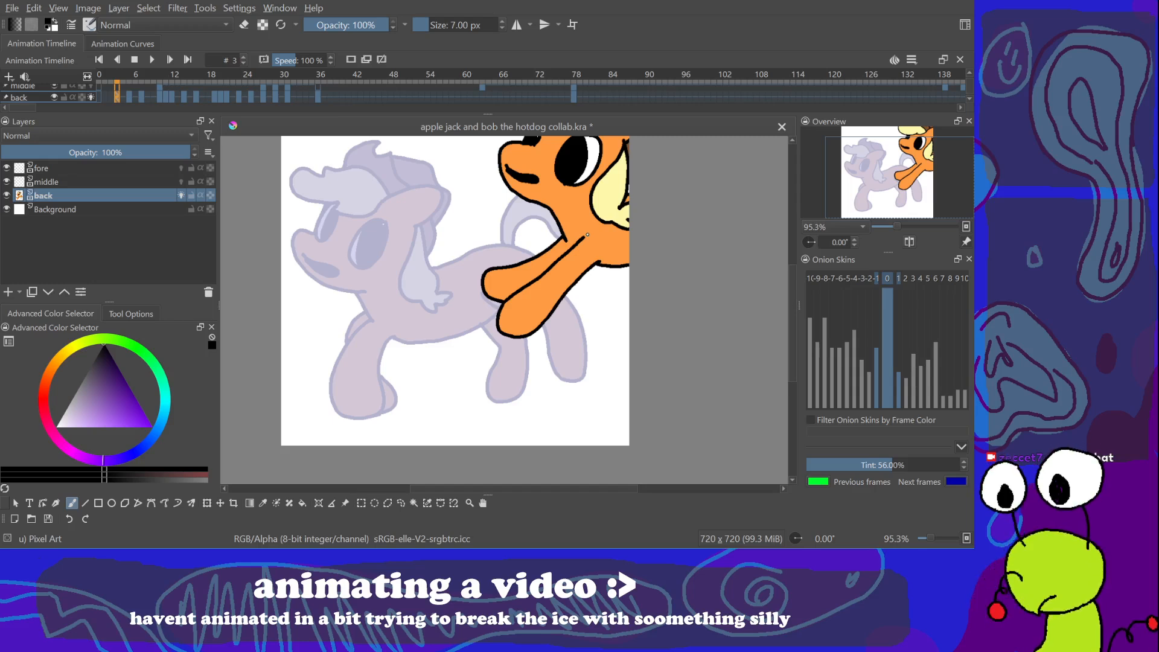
pyautogui.click(139, 100)
pyautogui.press('Left')
pyautogui.press('Left')
pyautogui.press('Left')
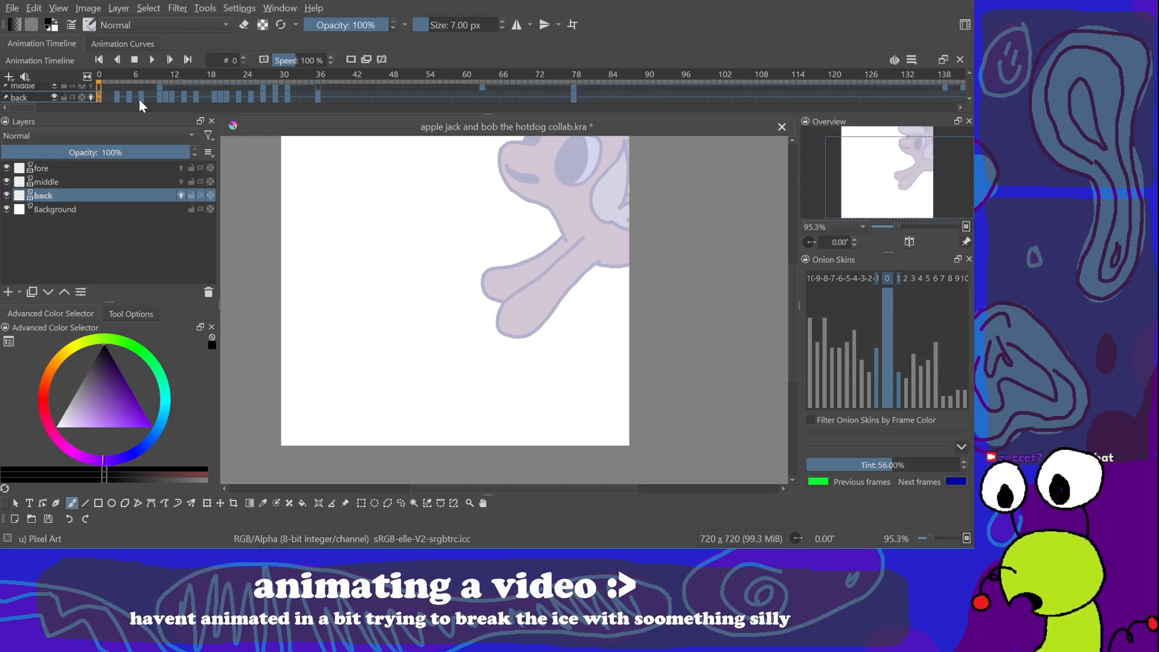
pyautogui.press('space')
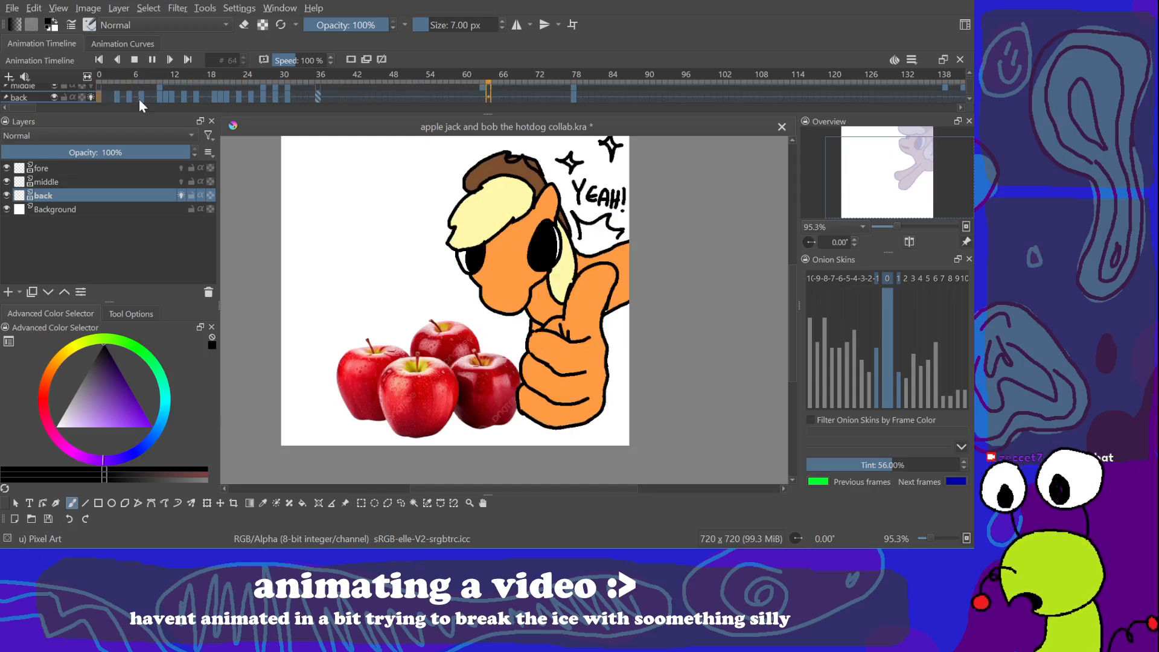
pyautogui.press('space')
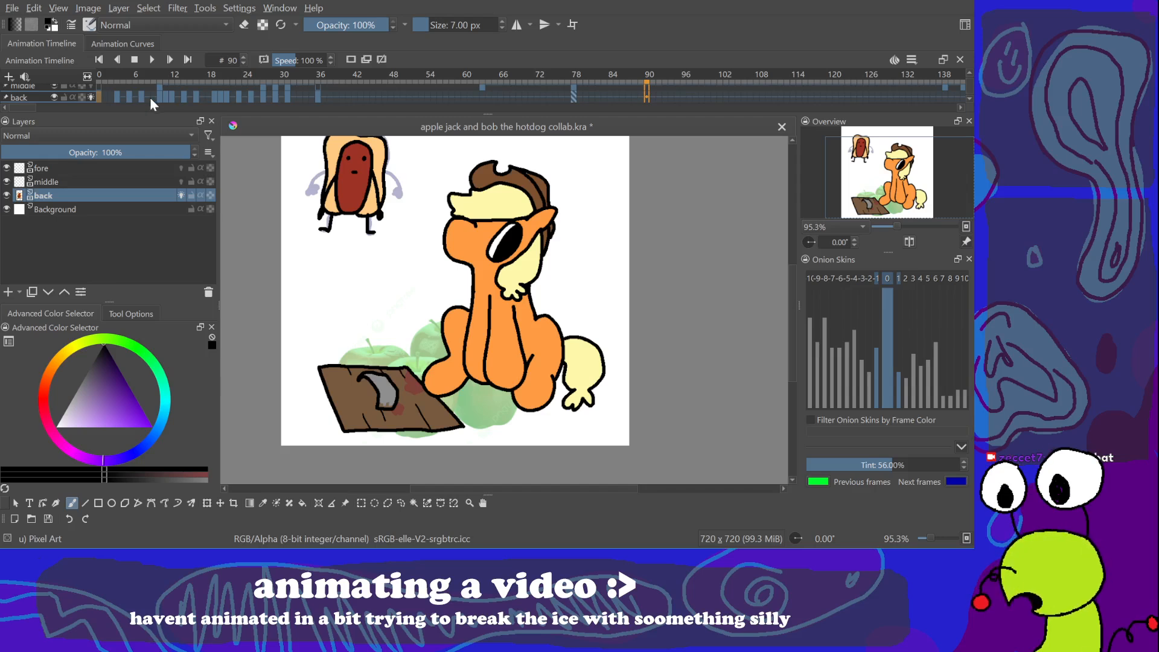
# Step: Replay the animation from frame 3 and stop at frame 94 to examine the pony and hot dog scene
pyautogui.click(142, 96)
pyautogui.press('Left')
pyautogui.press('Left')
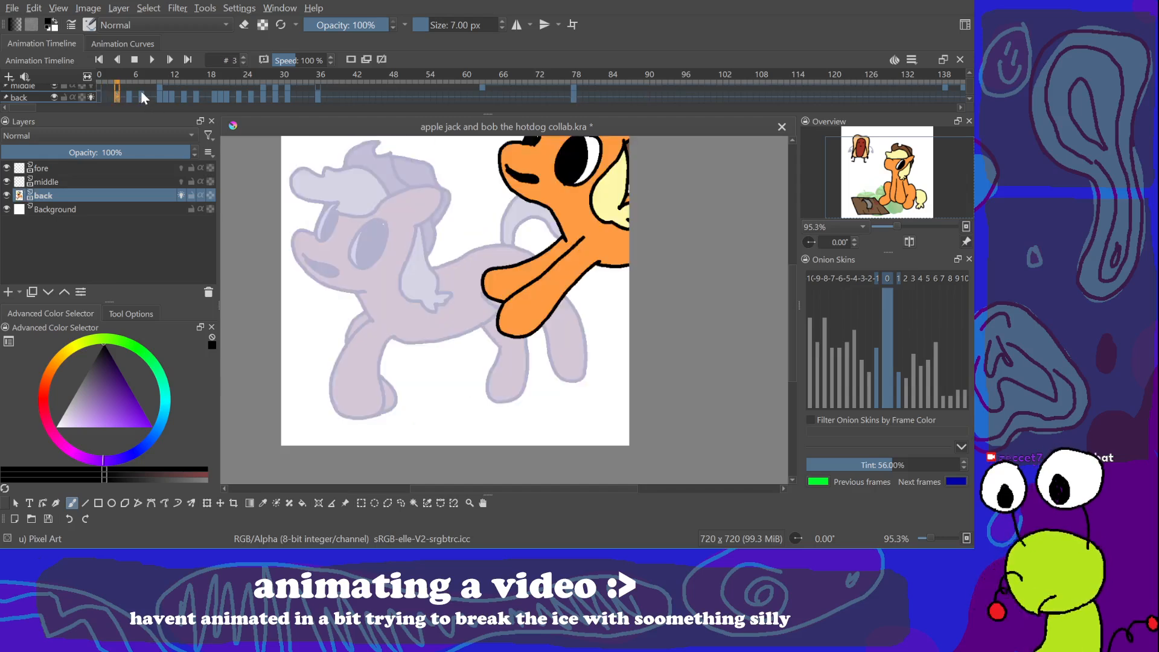
pyautogui.press('space')
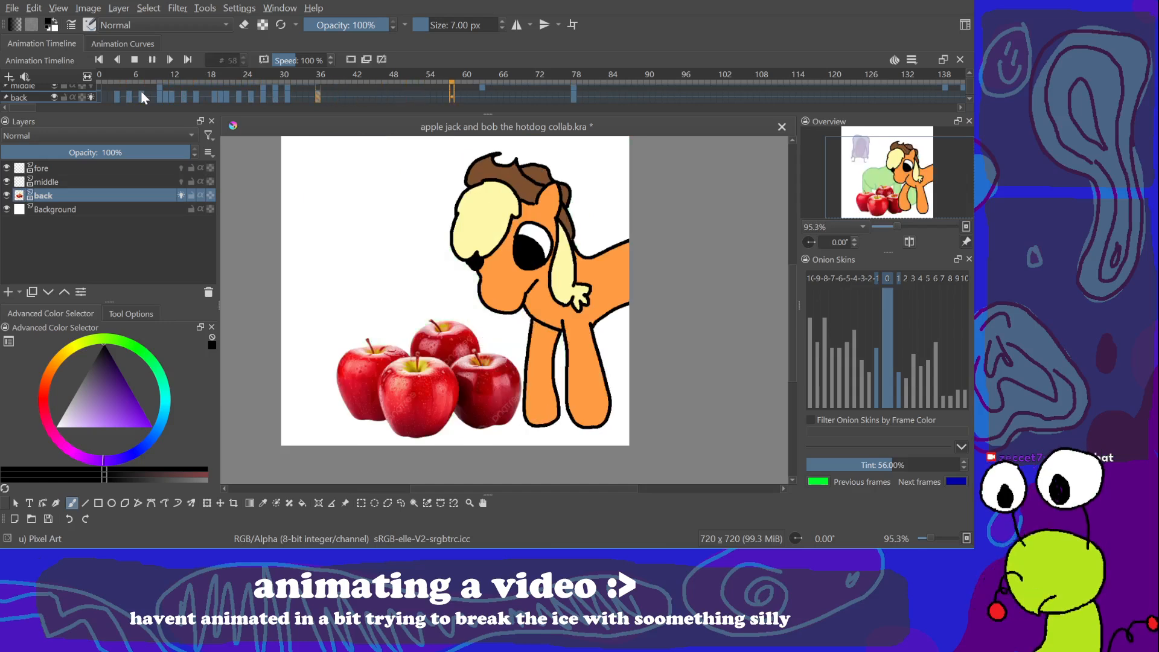
pyautogui.press('space')
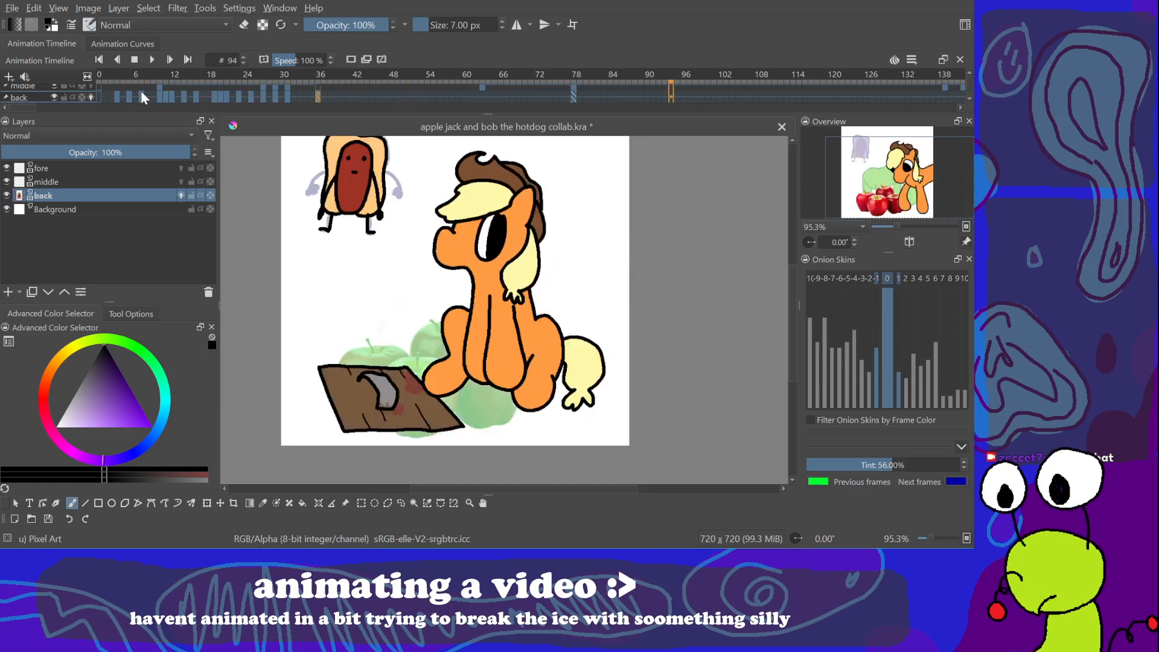
pyautogui.moveTo(517, 240); pyautogui.dragTo(494, 265)
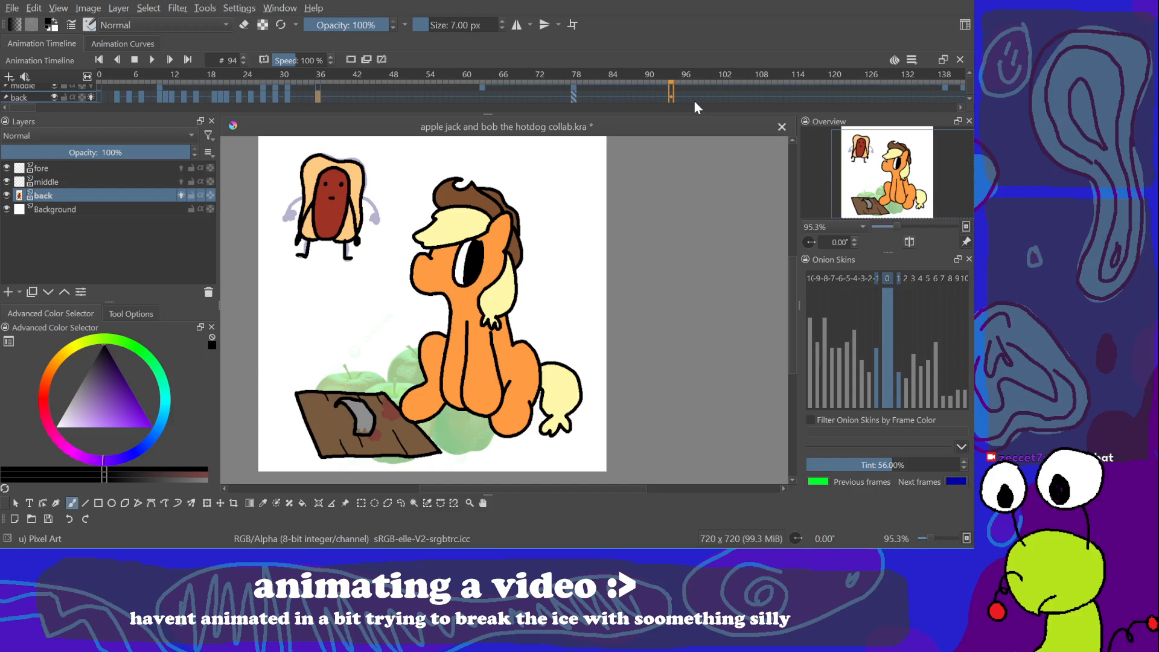
# Step: Go to frame 10 and group the fore, middle and back layers together
pyautogui.click(85, 181)
pyautogui.click(85, 166)
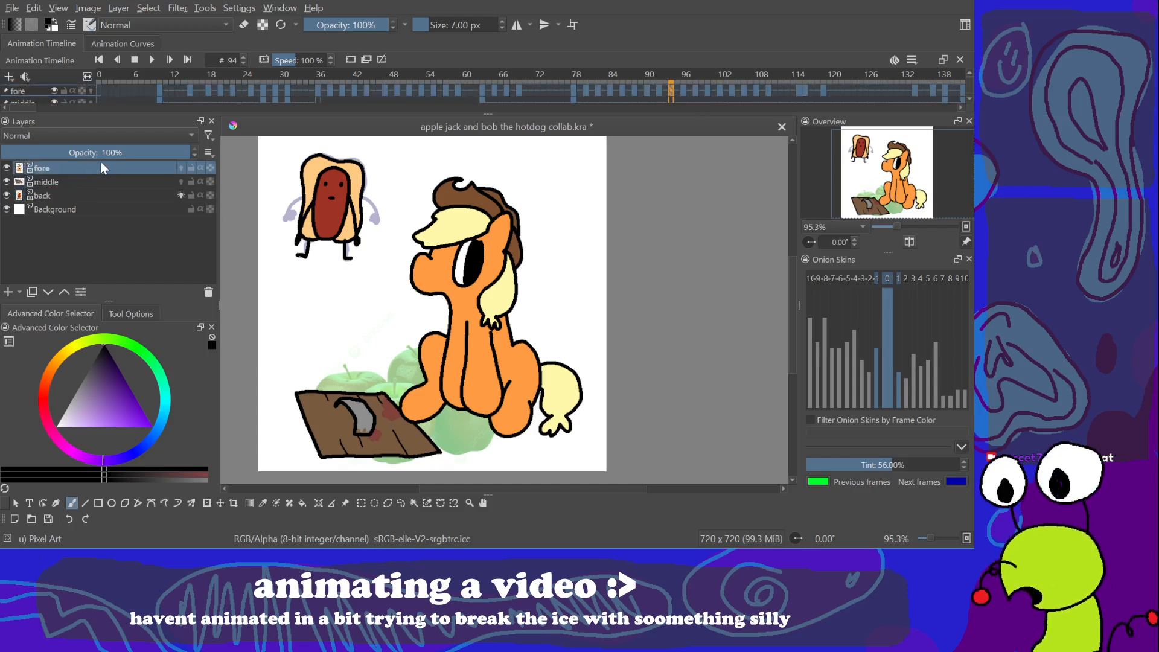
pyautogui.click(135, 60)
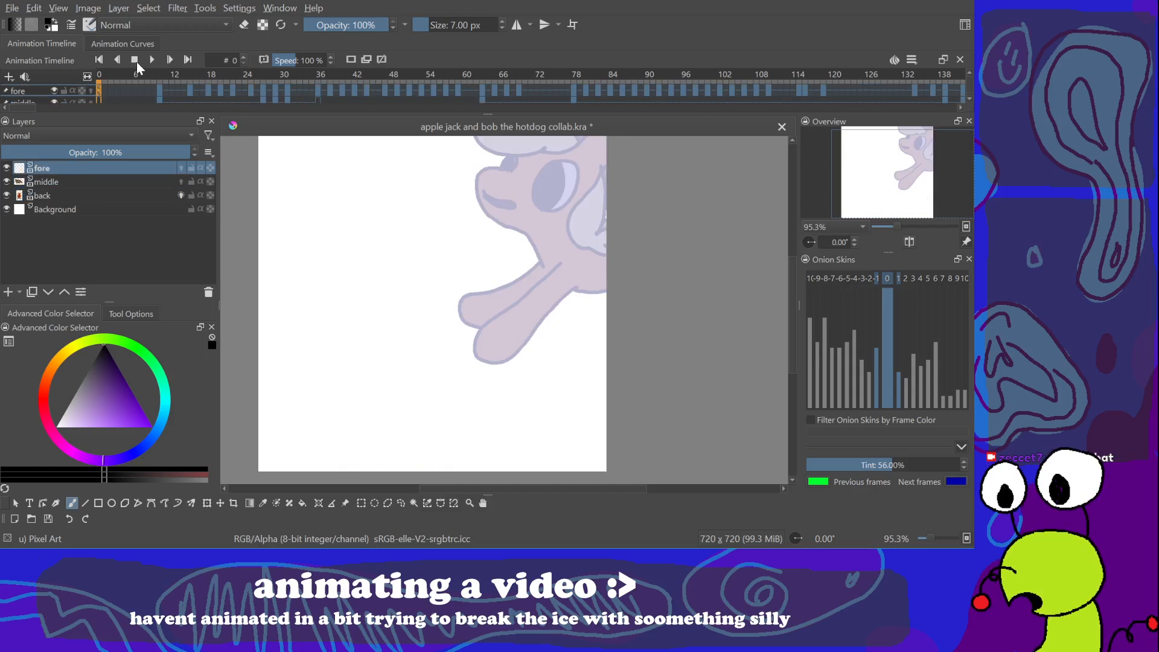
pyautogui.click(190, 89)
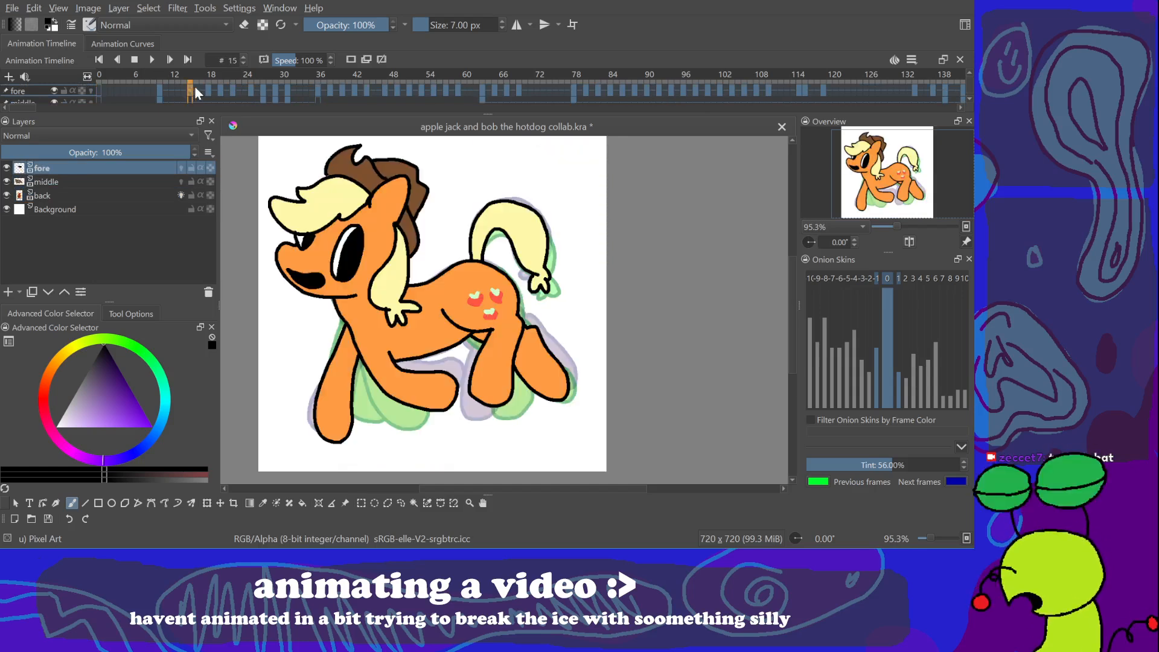
pyautogui.hotkey('ctrl', 'Left')
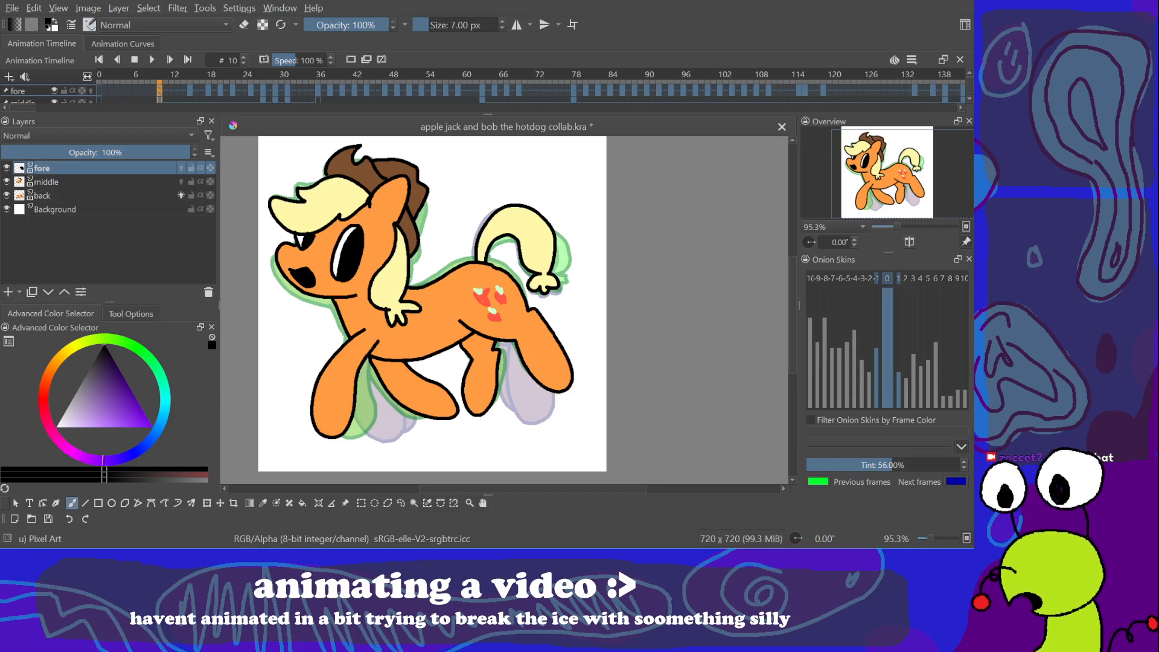
pyautogui.keyDown('shift'); pyautogui.click(91, 192); pyautogui.keyUp('shift')
pyautogui.moveTo(562, 307); pyautogui.dragTo(564, 308)
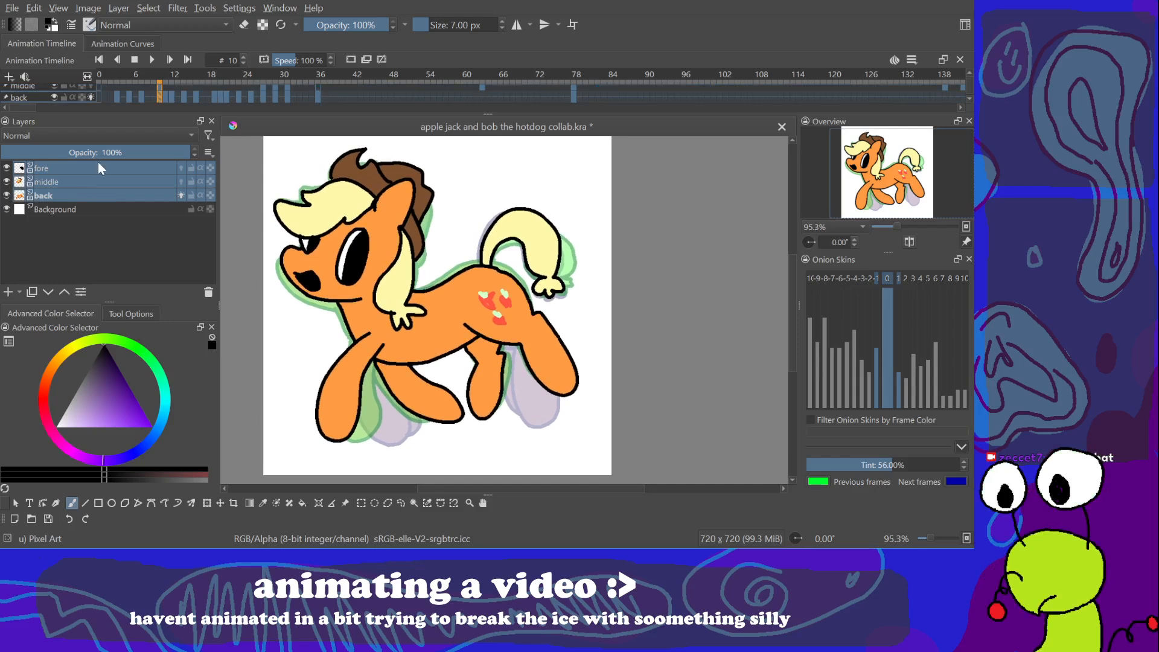
pyautogui.hotkey('ctrl', 'g')
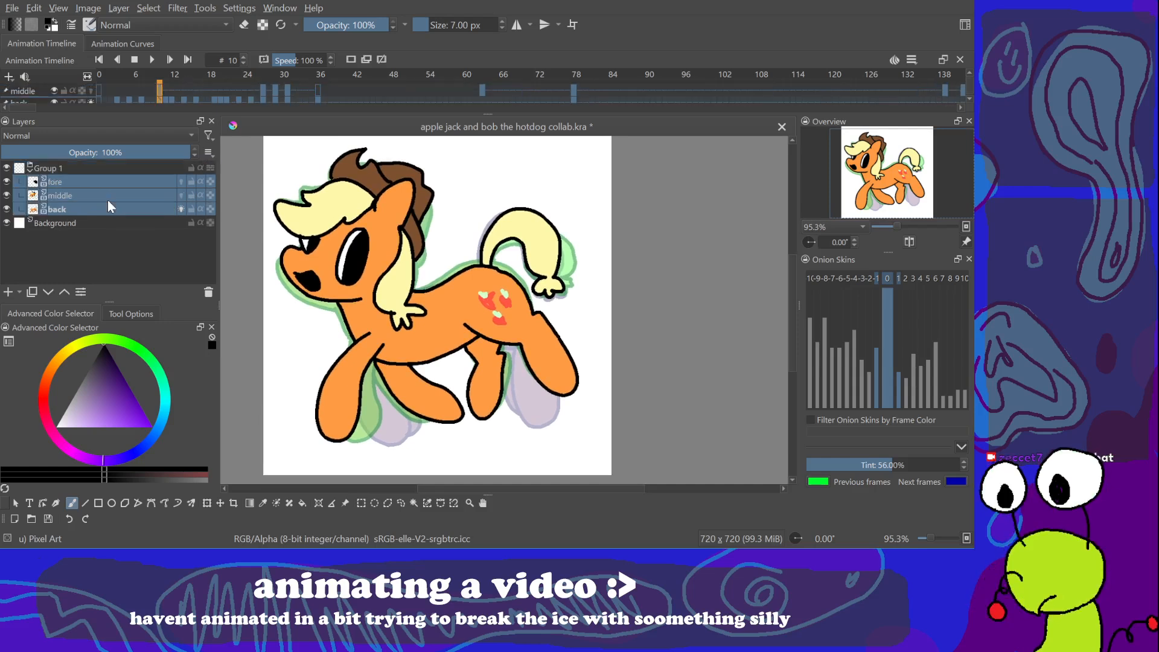
# Step: Rename the new layer group as EVERYTHING
pyautogui.click(57, 169)
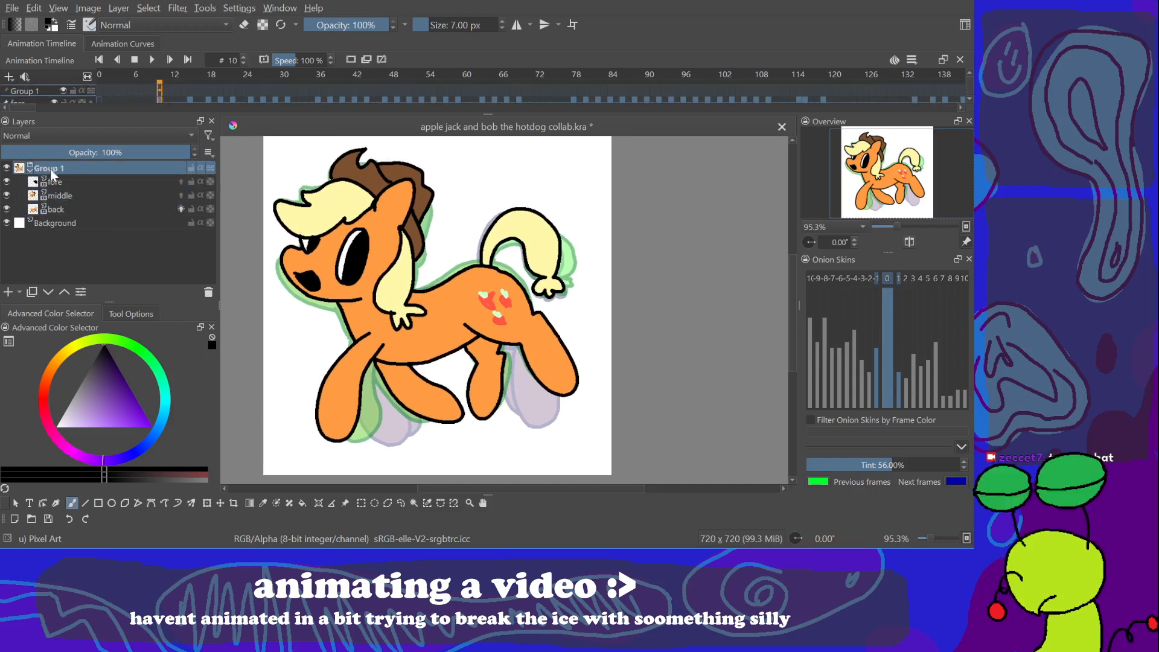
pyautogui.doubleClick(50, 168)
pyautogui.write('EVERYTHING')
pyautogui.press('Return')
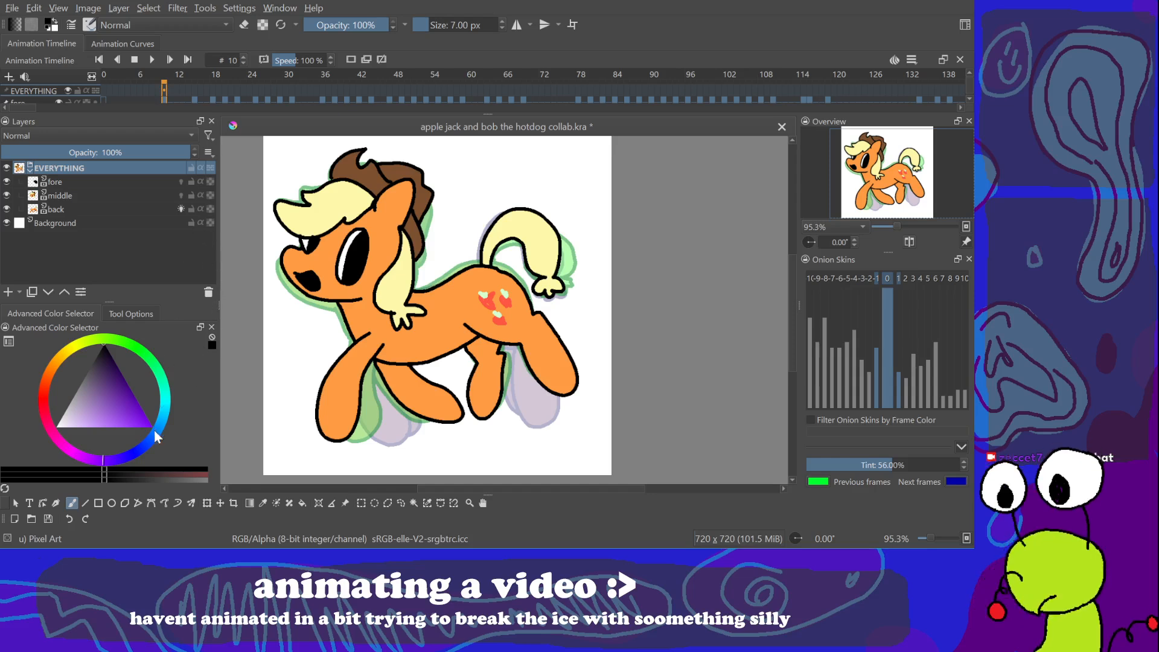
# Step: Add a transform mask to the EVERYTHING group and go to frame 9
pyautogui.click(371, 460)
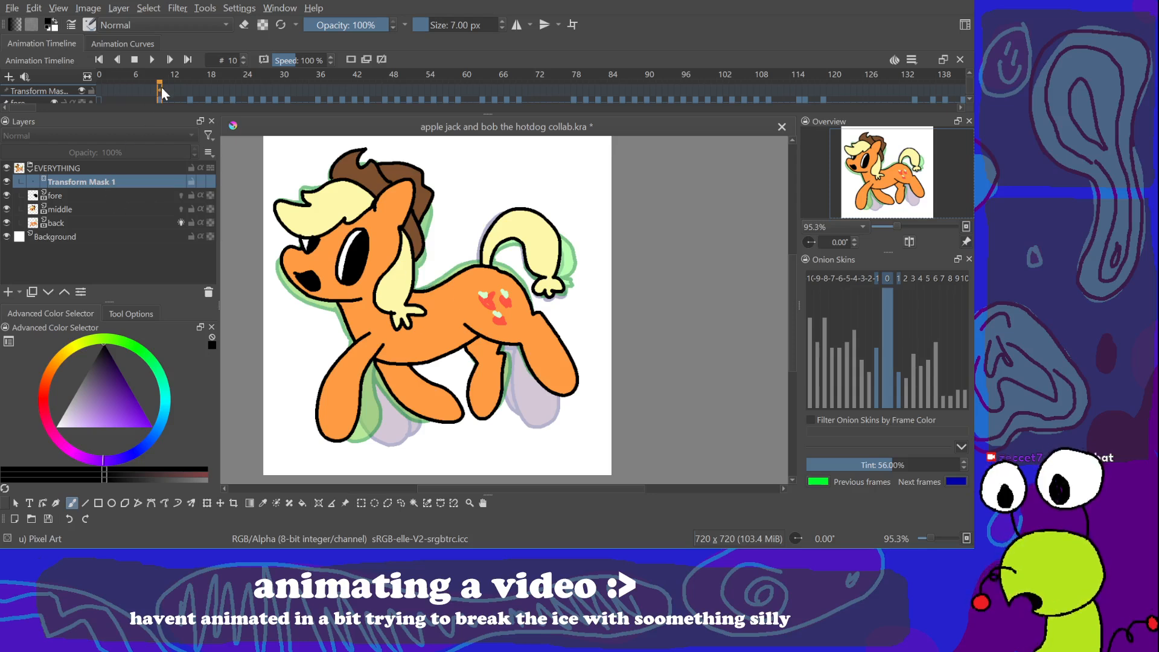
pyautogui.press('Left')
pyautogui.press('Left')
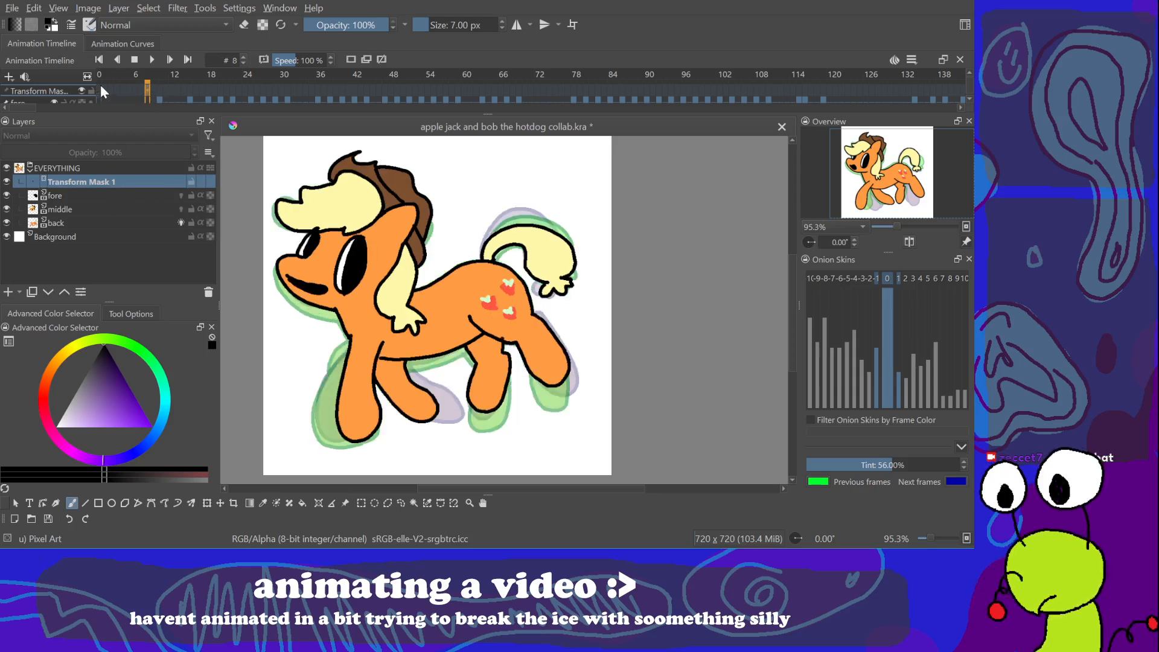
pyautogui.click(101, 88)
pyautogui.click(159, 88)
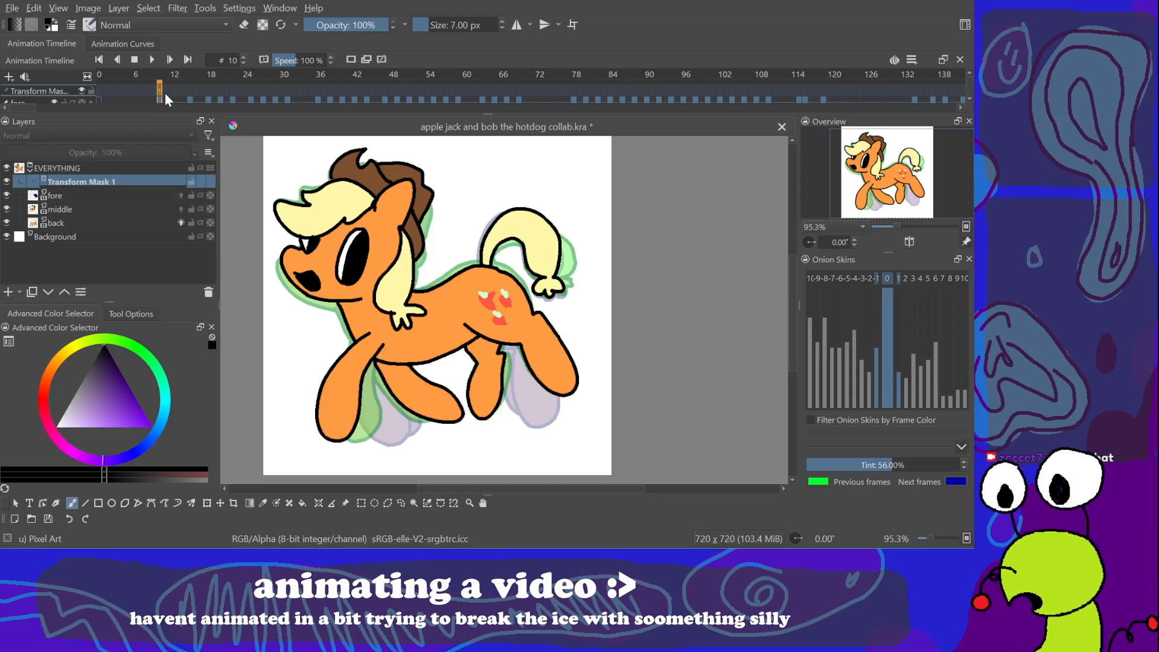
pyautogui.press('Left')
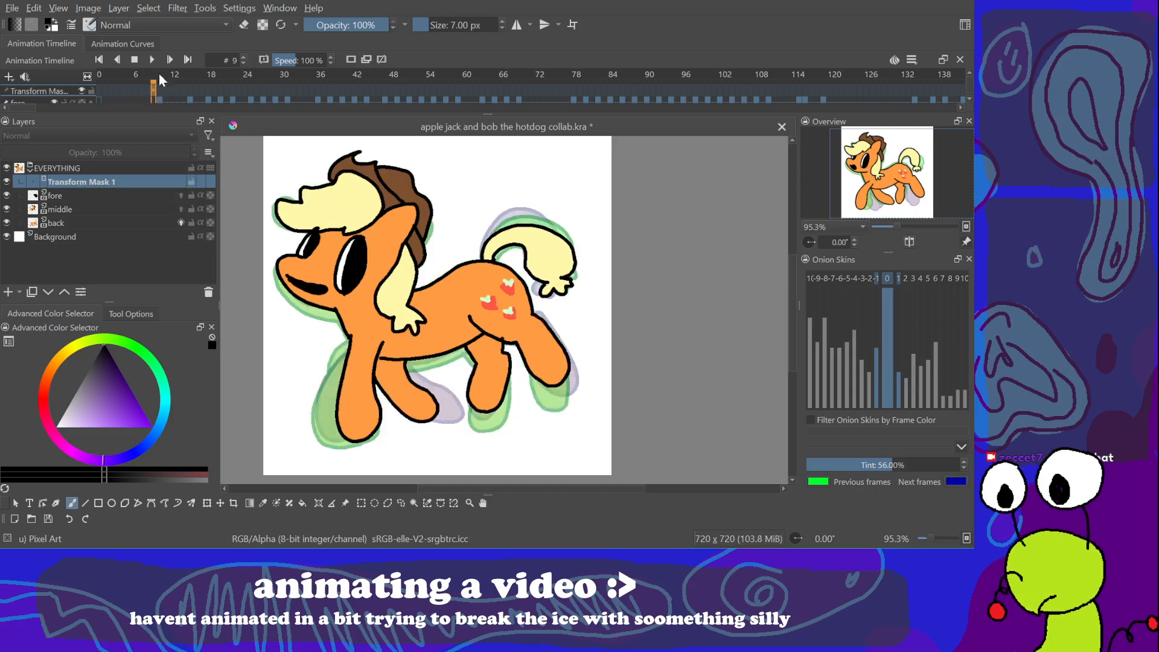
# Step: Enlarge the animation timeline to show all layers and add a transform mask keyframe at frame 9
pyautogui.moveTo(259, 116); pyautogui.dragTo(260, 162)
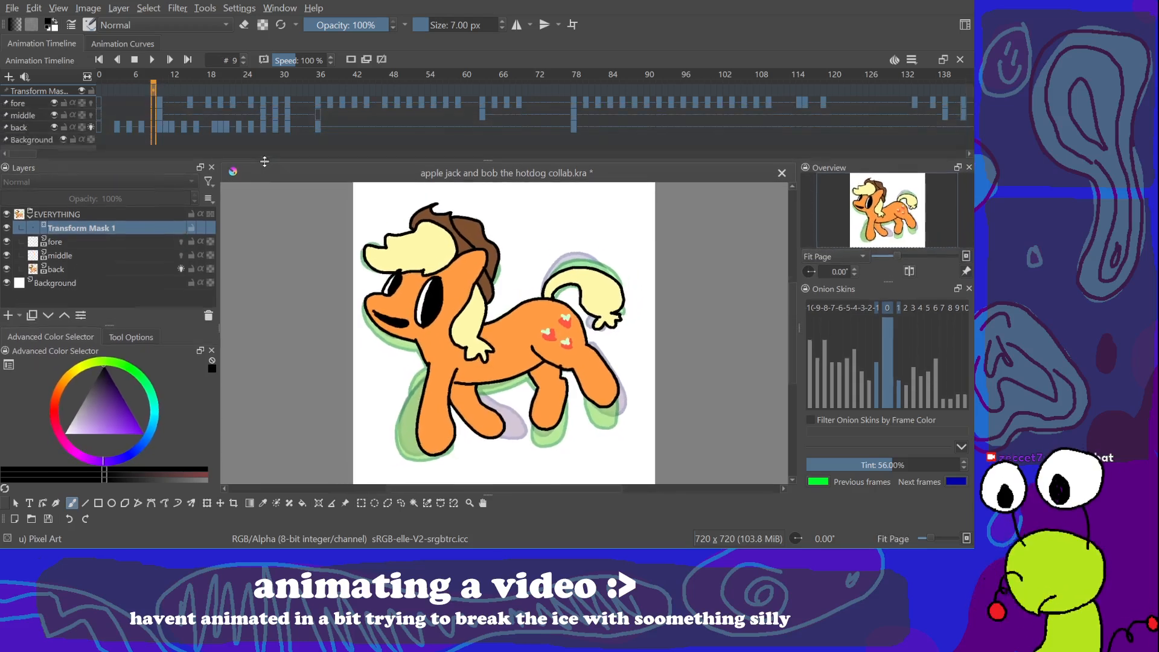
pyautogui.scroll(3, 211, 71)
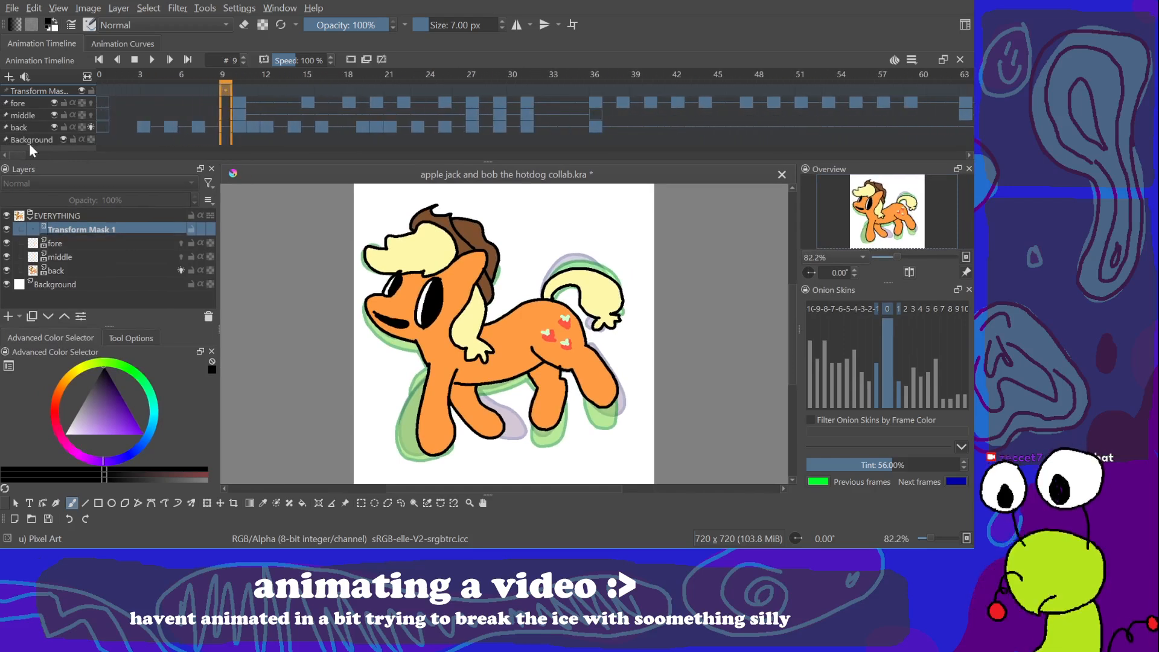
pyautogui.click(127, 43)
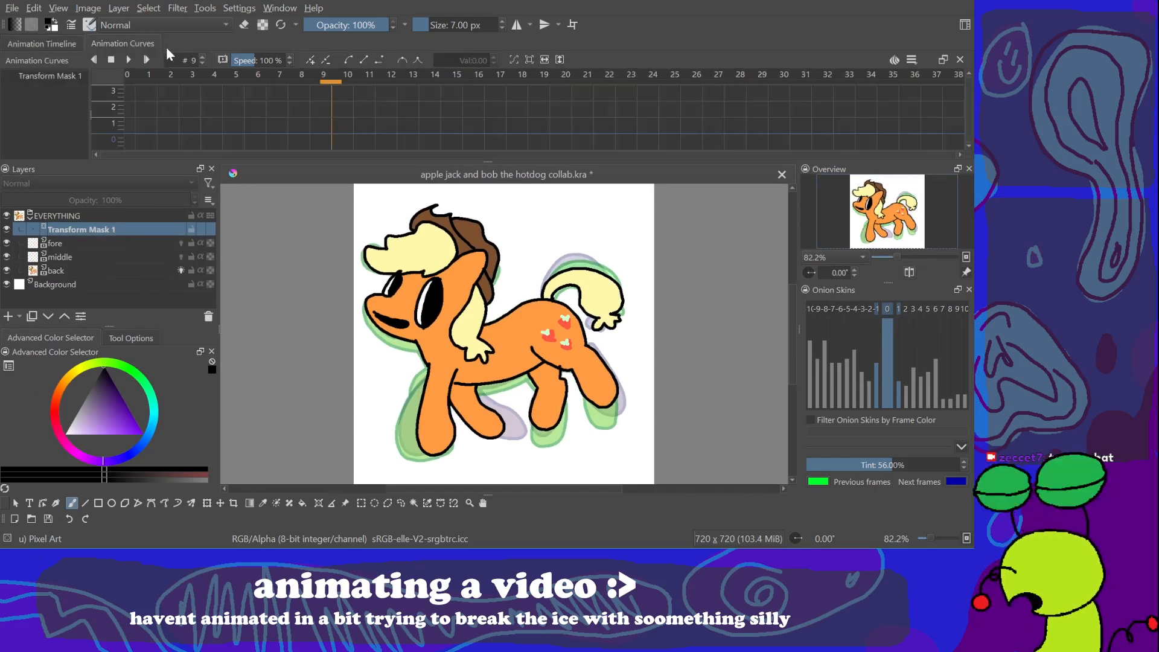
pyautogui.click(52, 42)
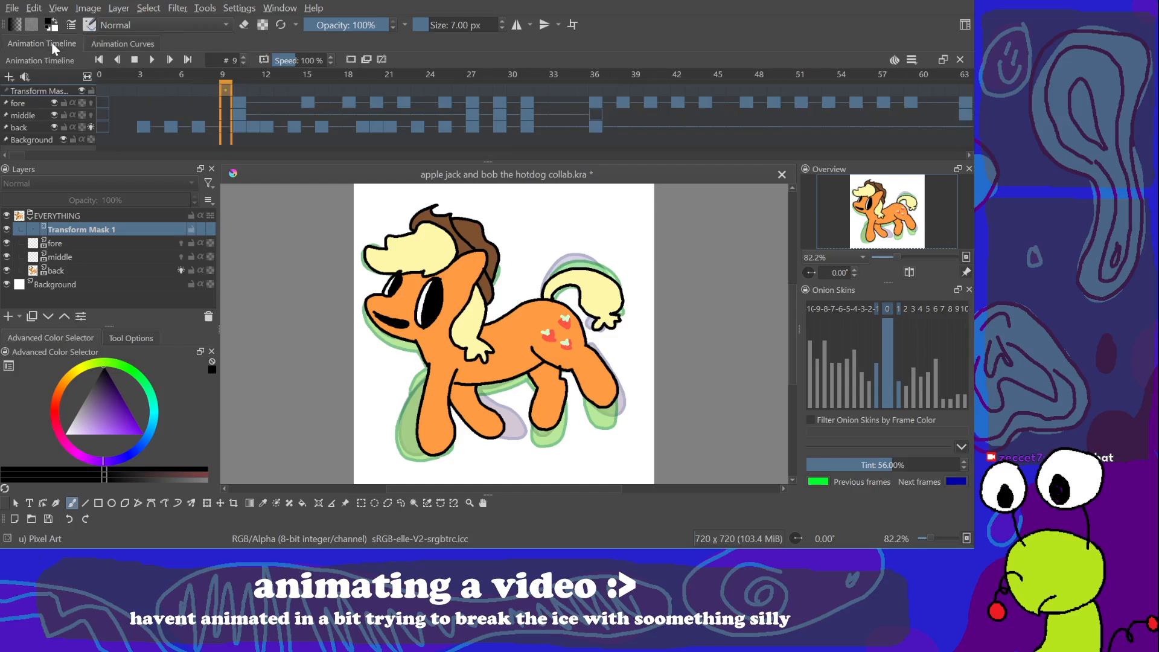
pyautogui.moveTo(213, 90); pyautogui.dragTo(223, 86)
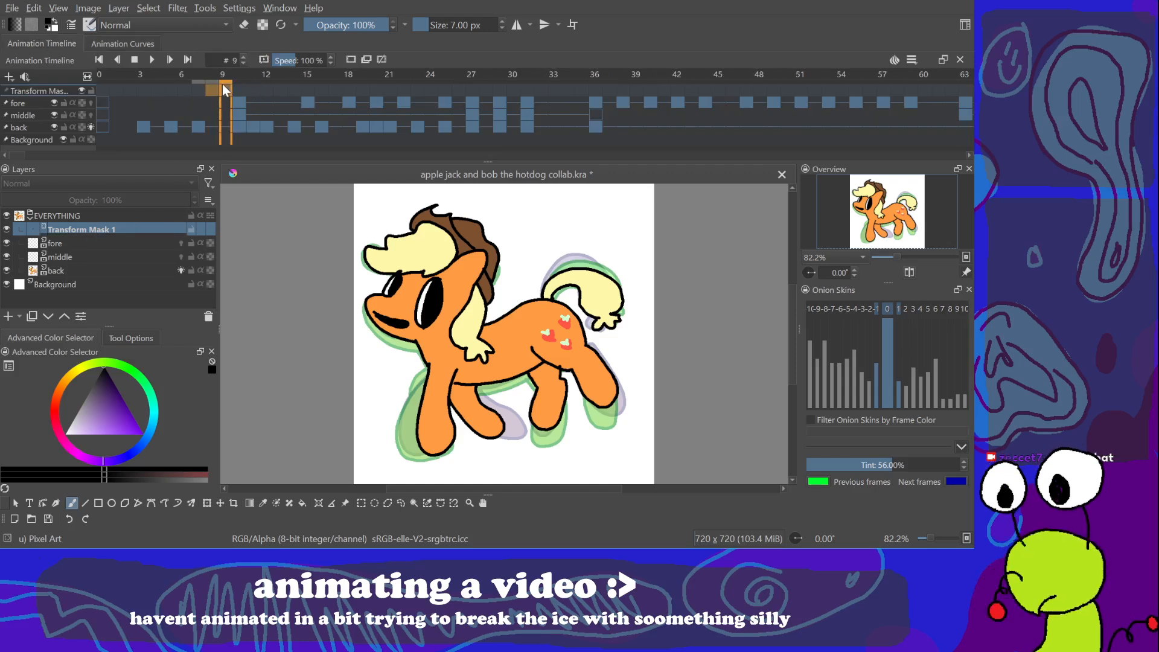
pyautogui.click(121, 43)
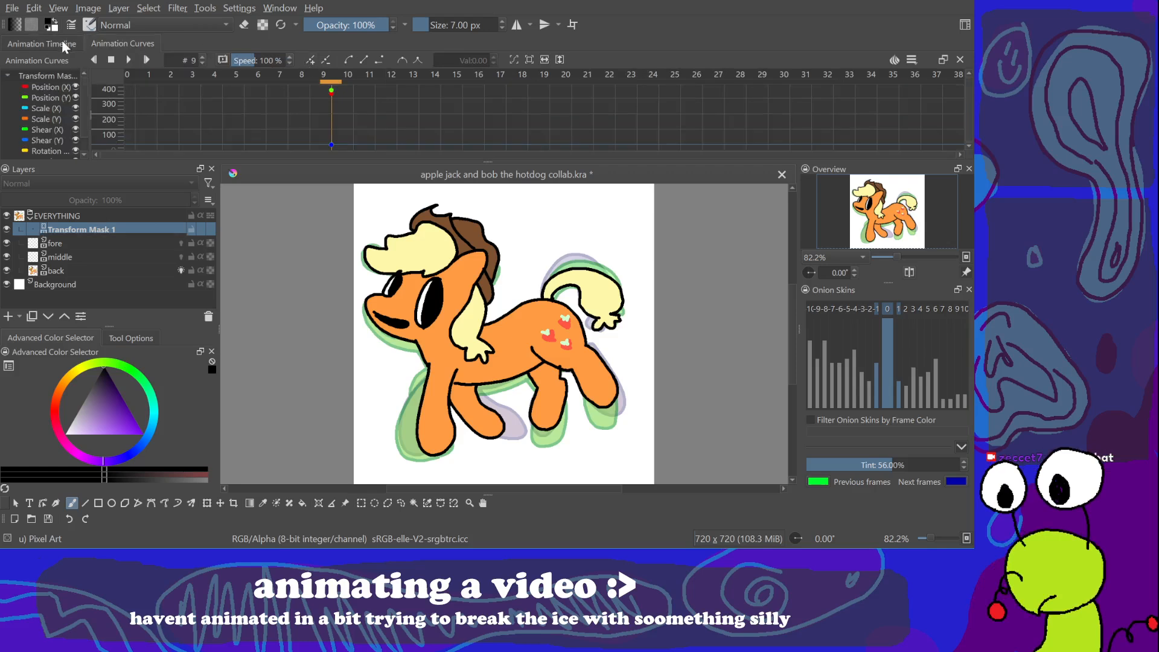
# Step: Add a second transform mask keyframe at frame 10
pyautogui.click(61, 41)
pyautogui.click(241, 90)
pyautogui.click(124, 43)
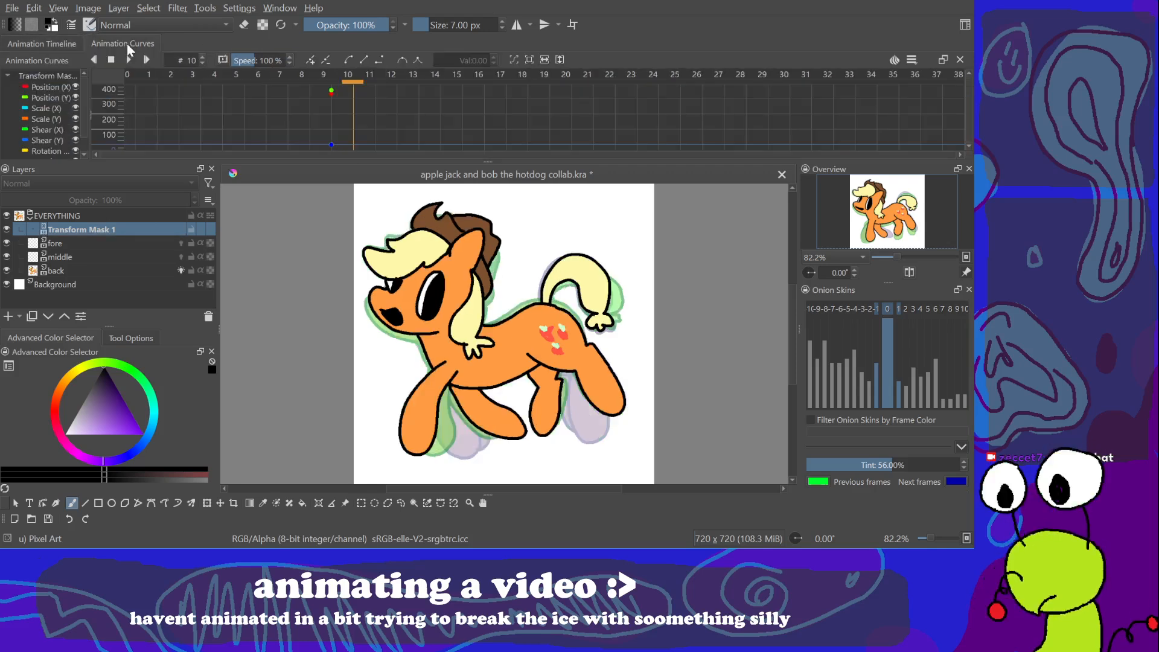
pyautogui.click(45, 44)
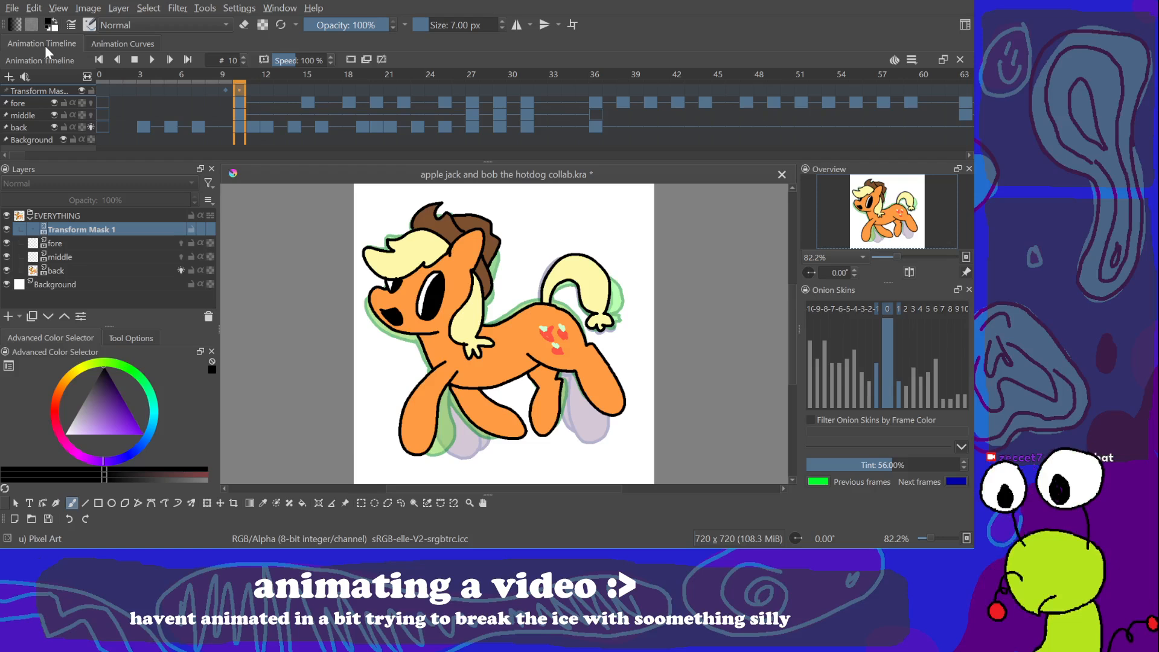
# Step: Move the masked artwork slightly upward at frame 10 with the Move tool
pyautogui.moveTo(565, 398); pyautogui.dragTo(517, 392)
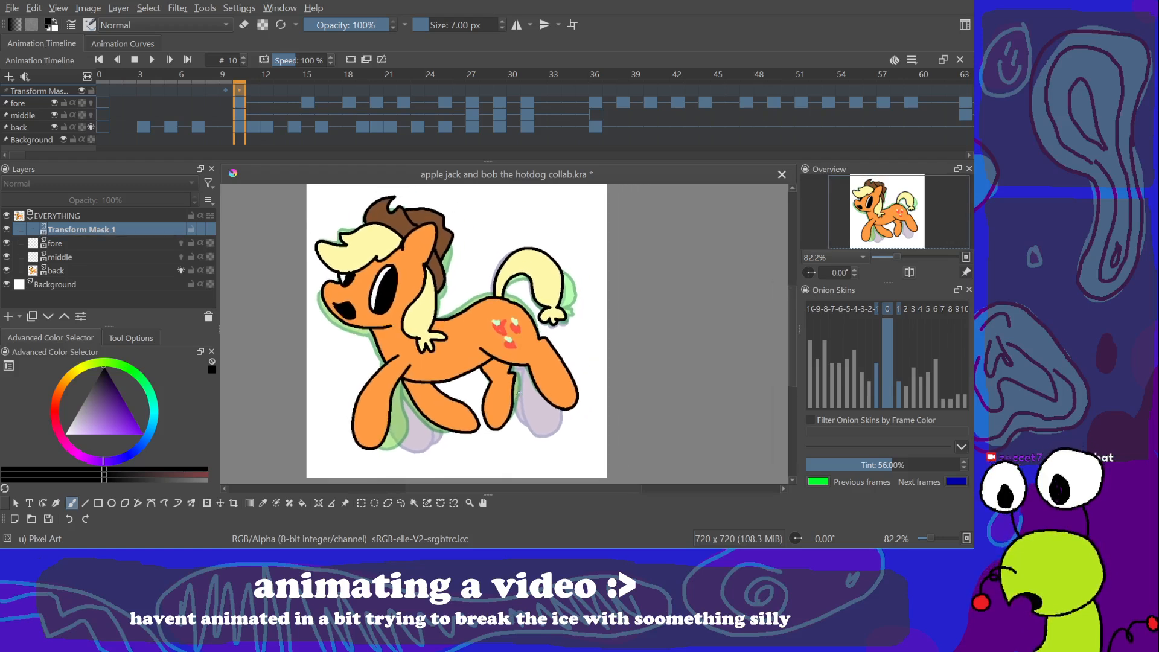
pyautogui.click(220, 502)
pyautogui.moveTo(500, 342); pyautogui.dragTo(495, 335)
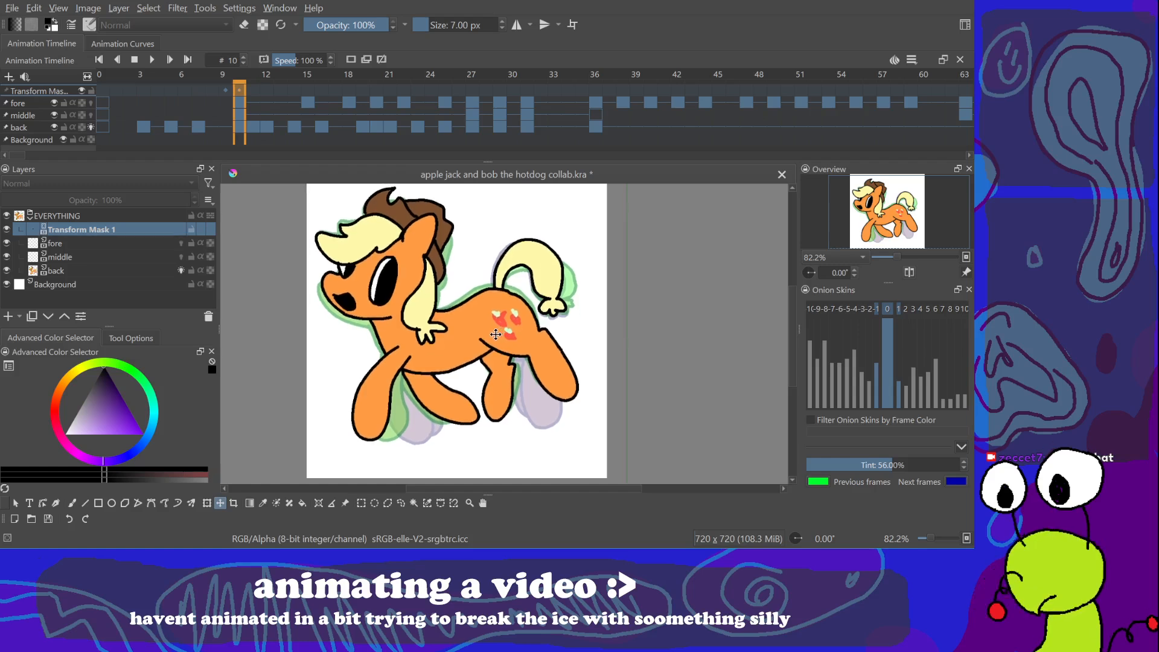
# Step: Add a transform mask keyframe at frame 11 in the animation curves
pyautogui.click(306, 89)
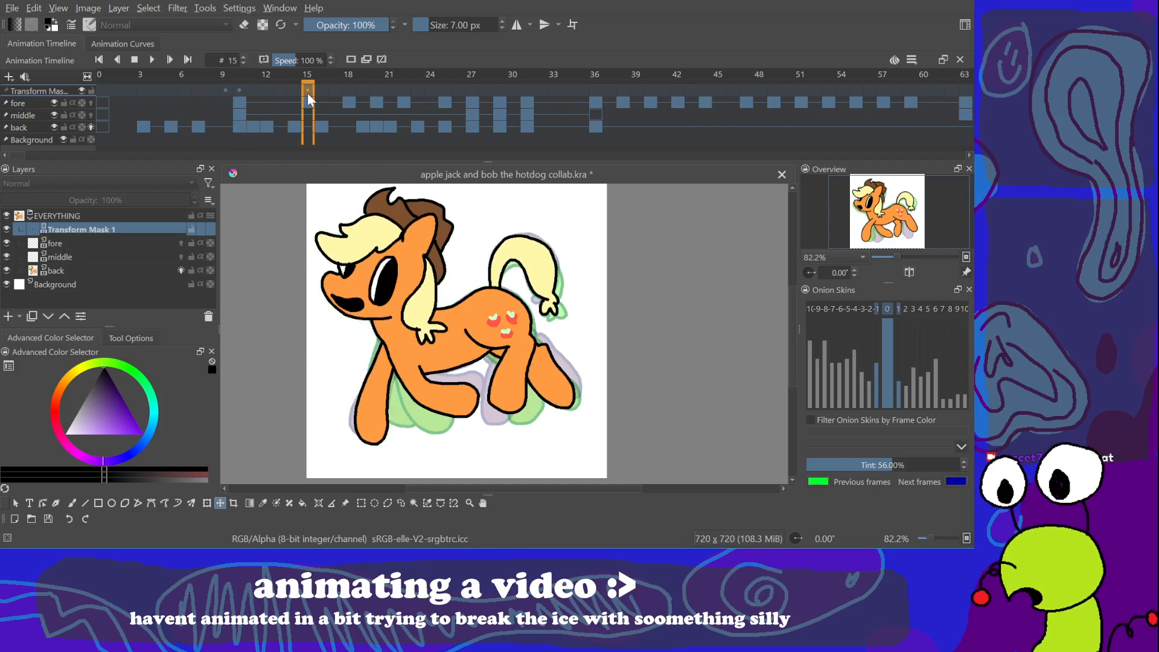
pyautogui.click(254, 89)
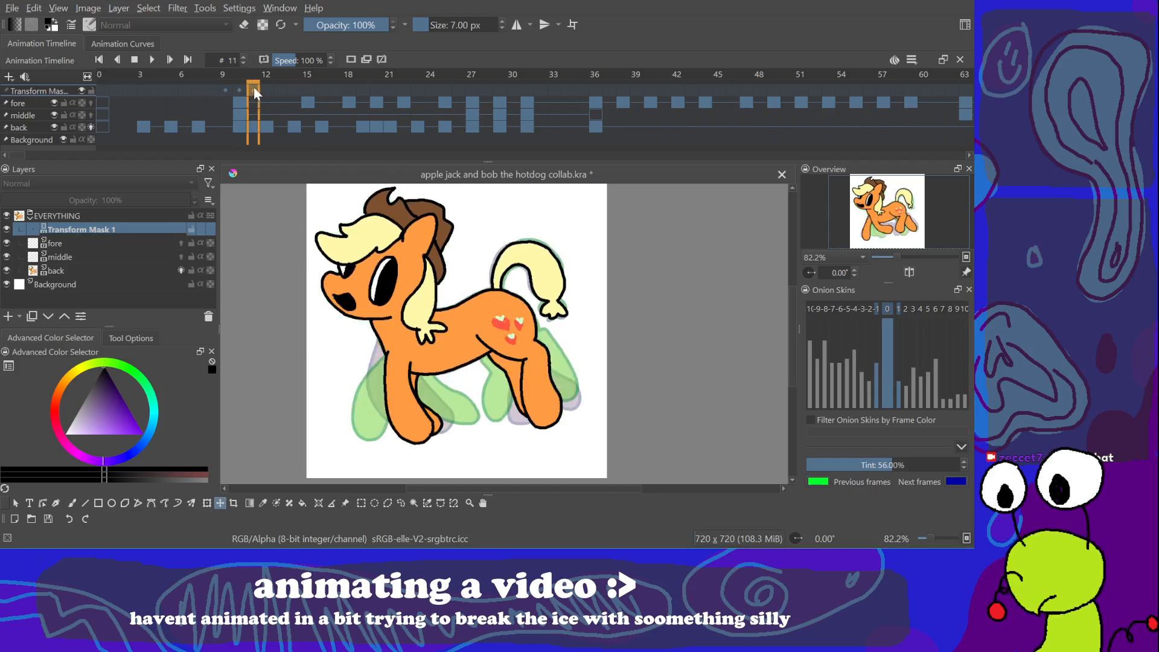
pyautogui.click(122, 43)
pyautogui.click(311, 60)
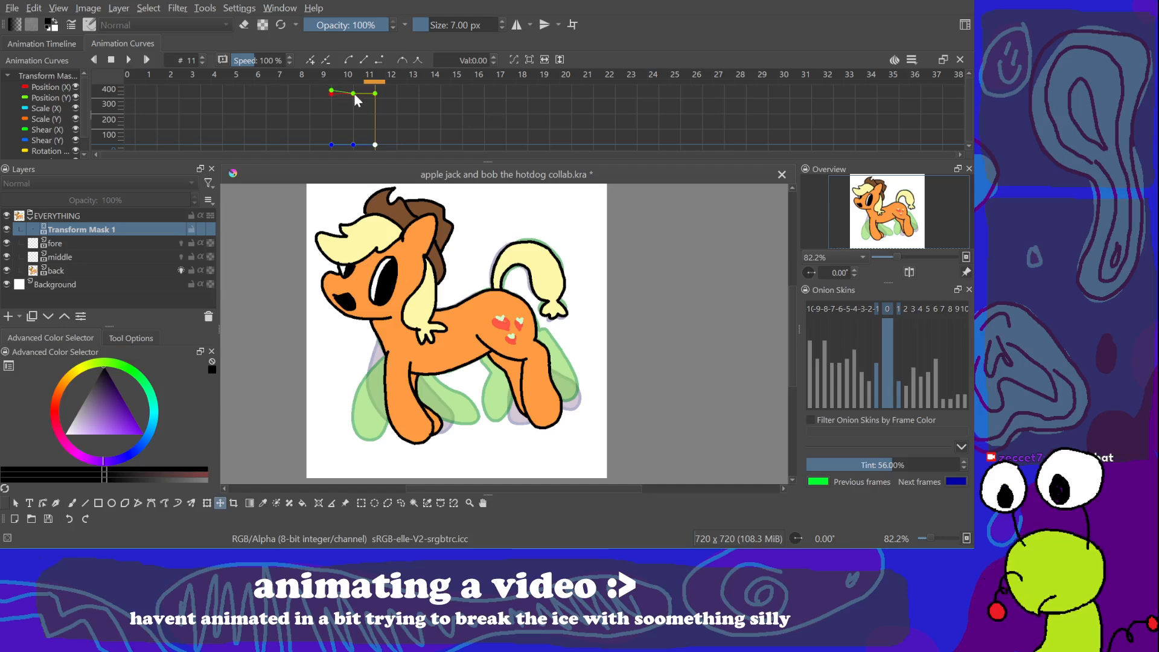
# Step: Undo the transform mask keyframes at frames 11 and 10, along with the artwork's move at frame 10
pyautogui.click(330, 80)
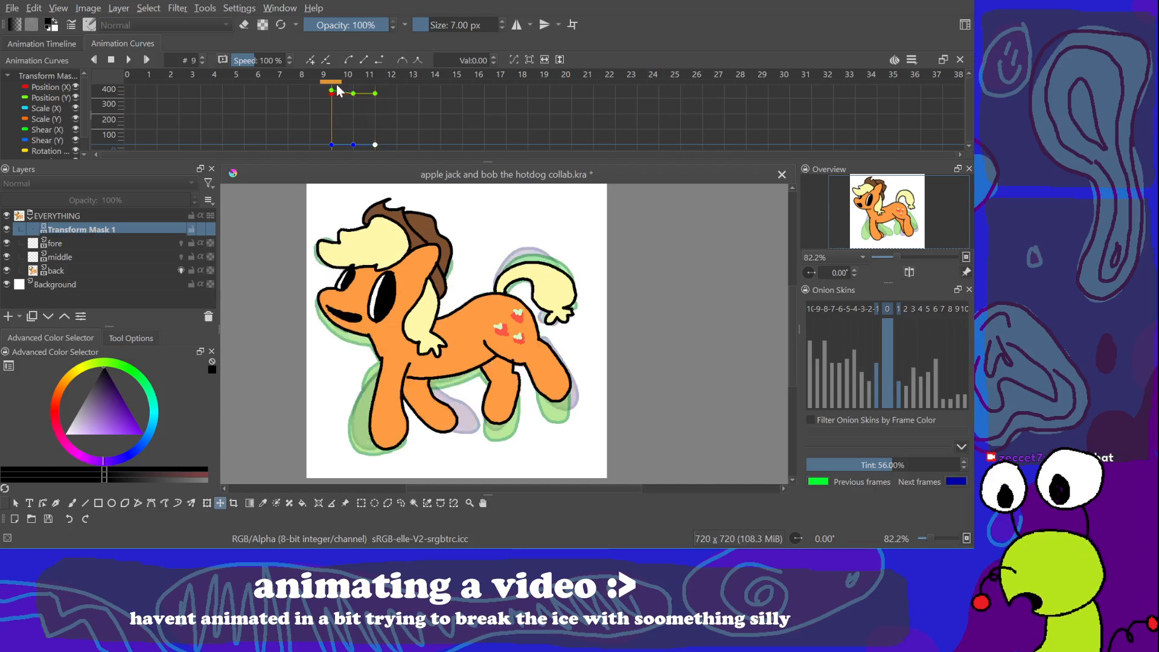
pyautogui.hotkey('ctrl', 'z')
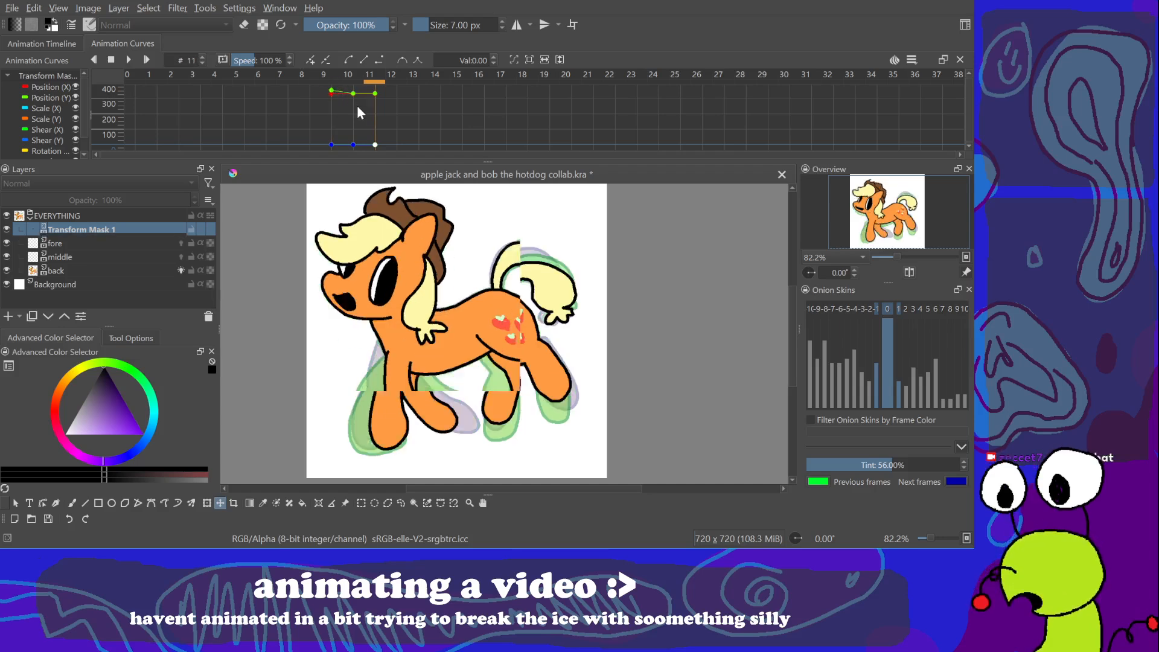
pyautogui.hotkey('ctrl', 'z')
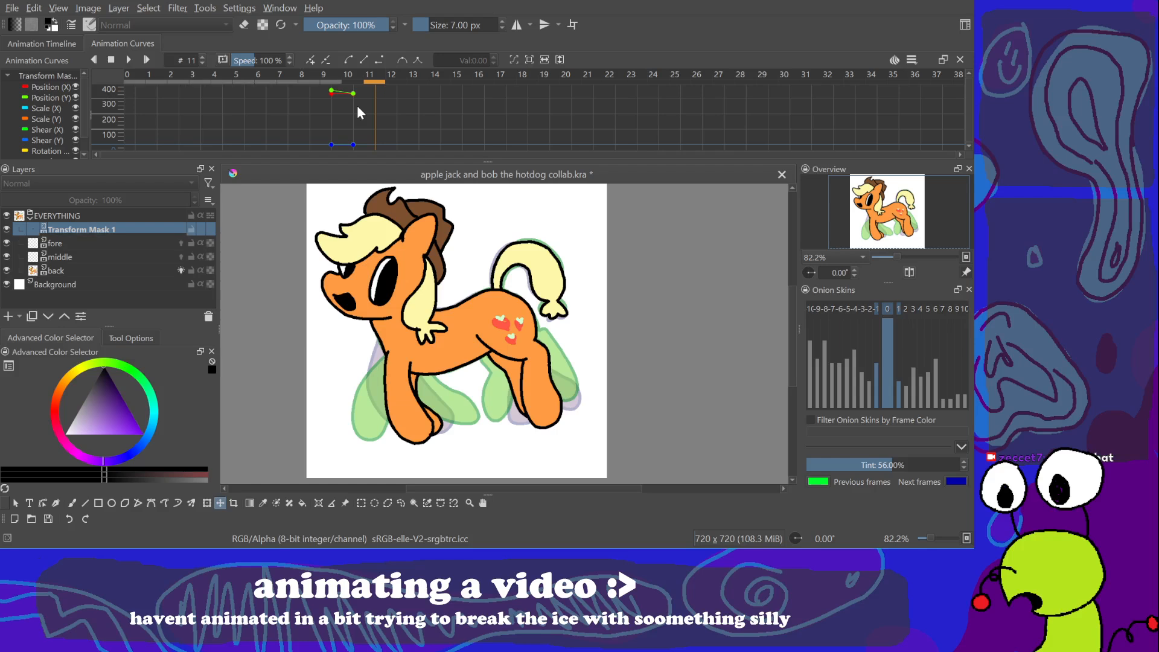
pyautogui.press('Left')
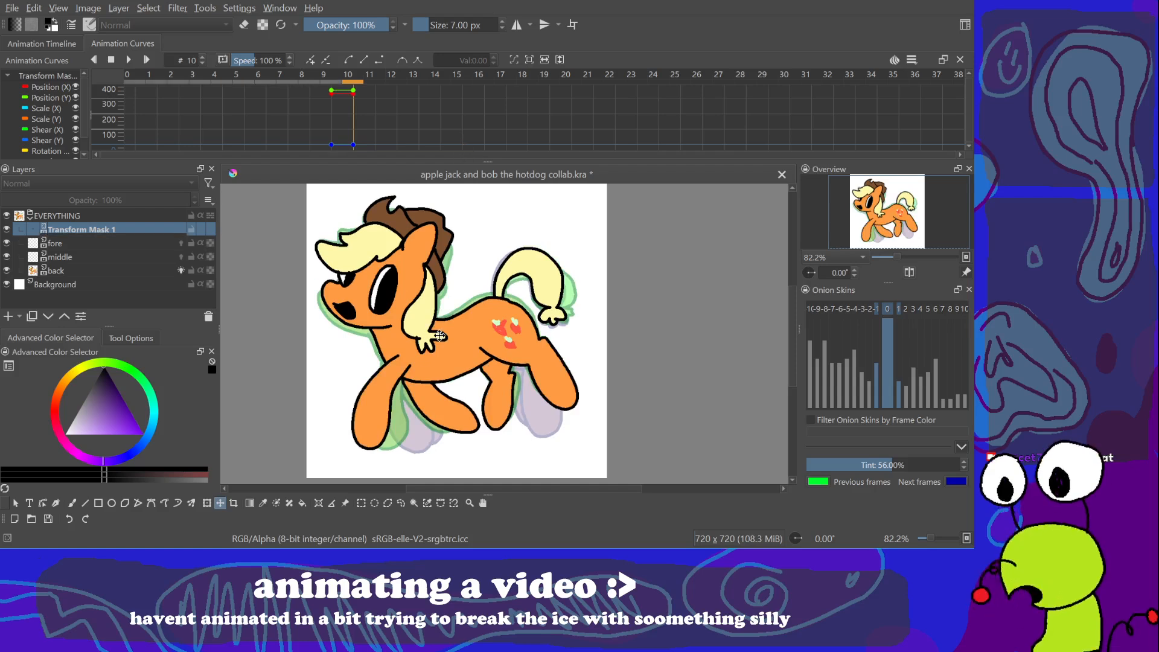
pyautogui.moveTo(478, 326); pyautogui.dragTo(499, 294)
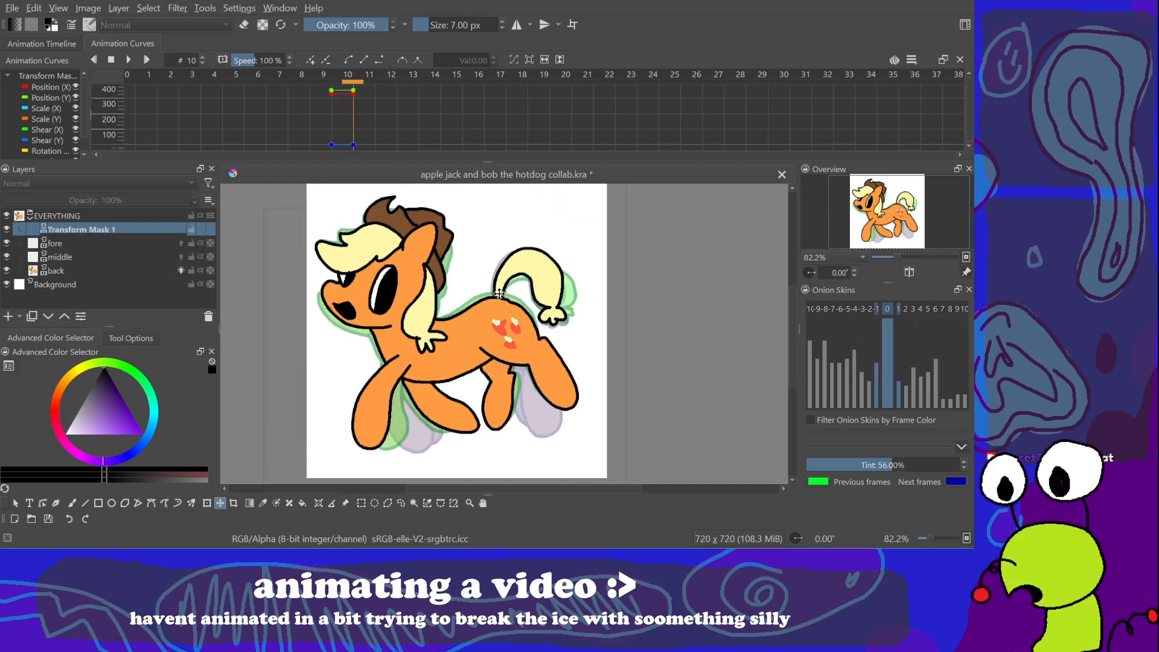
pyautogui.hotkey('ctrl', 'z')
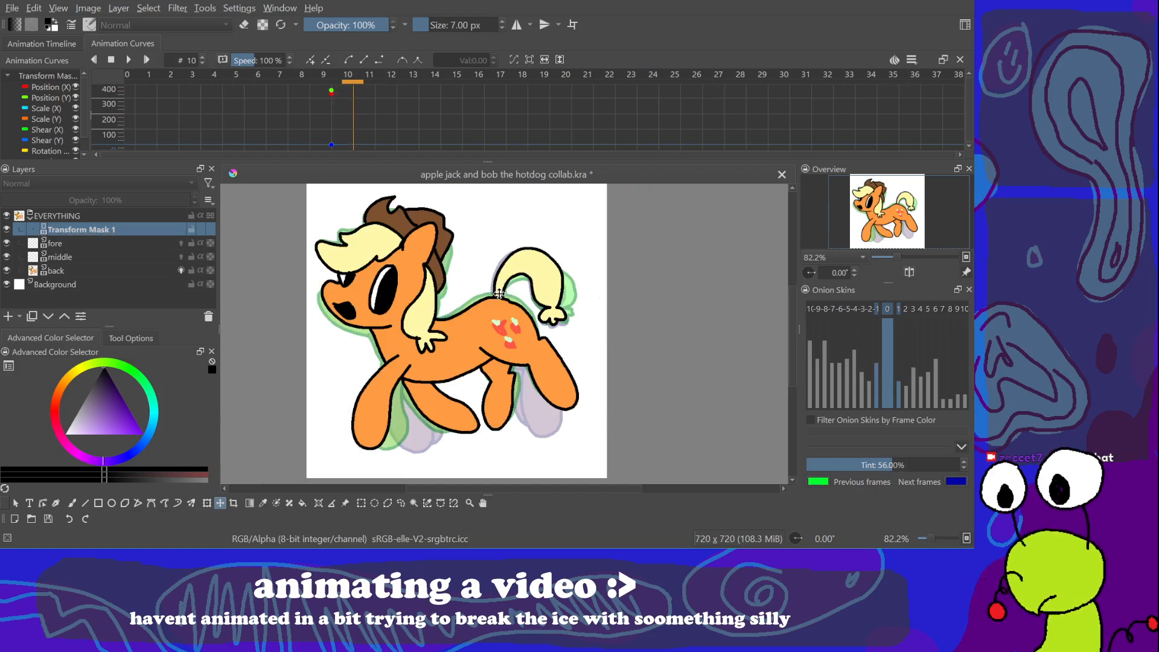
# Step: Compare the pony's poses at frames 9, 10, 15 and 20 in the animation timeline
pyautogui.click(93, 59)
pyautogui.click(42, 43)
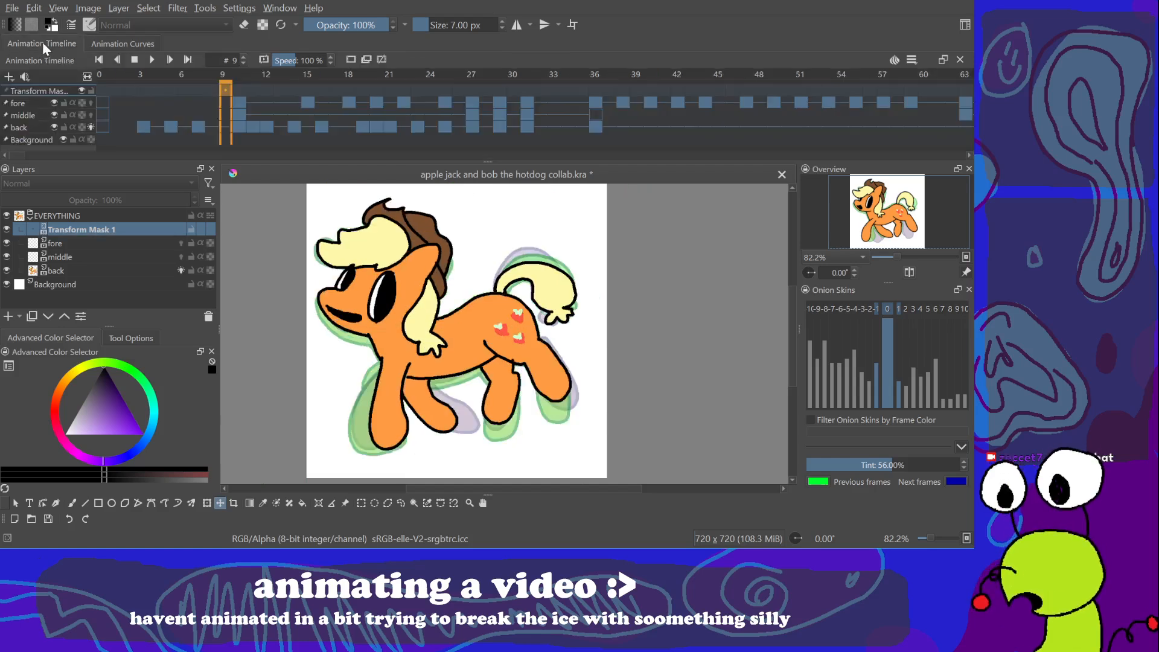
pyautogui.click(245, 91)
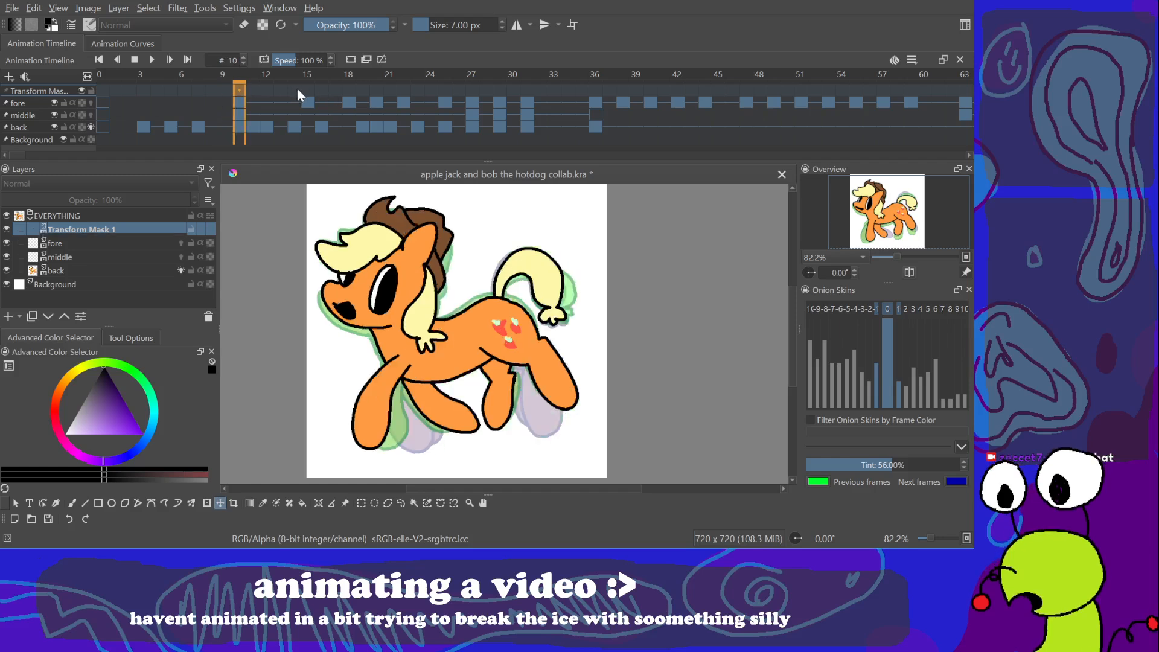
pyautogui.click(309, 101)
pyautogui.click(354, 104)
pyautogui.click(384, 102)
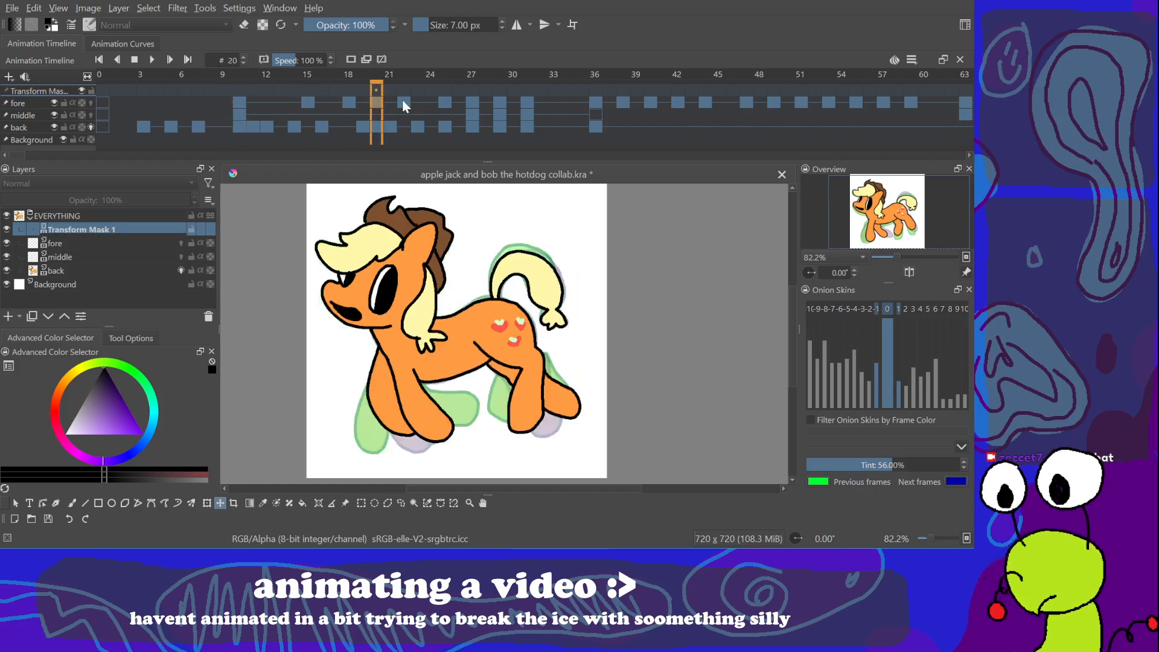
pyautogui.click(402, 99)
pyautogui.click(238, 100)
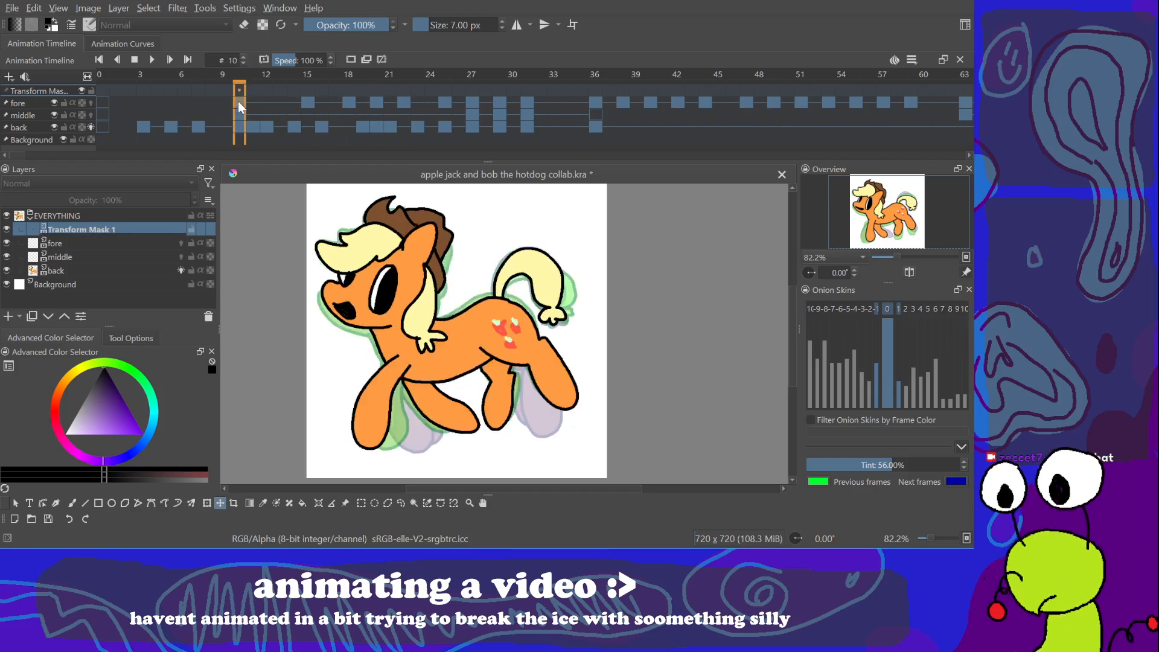
pyautogui.click(306, 101)
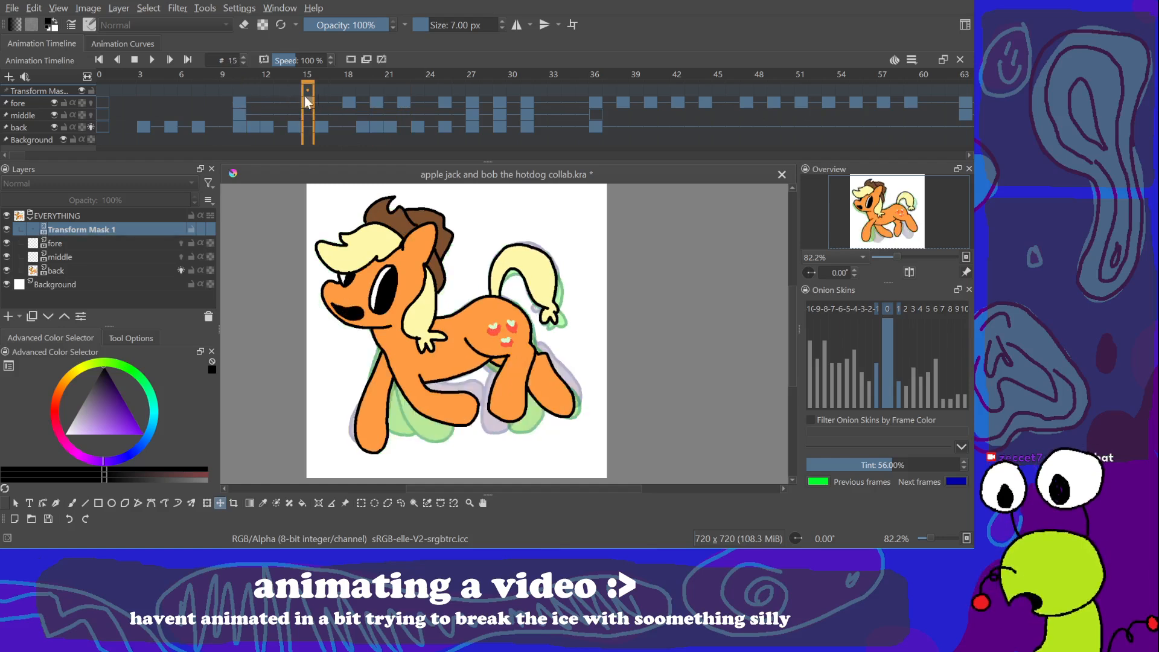
pyautogui.click(240, 88)
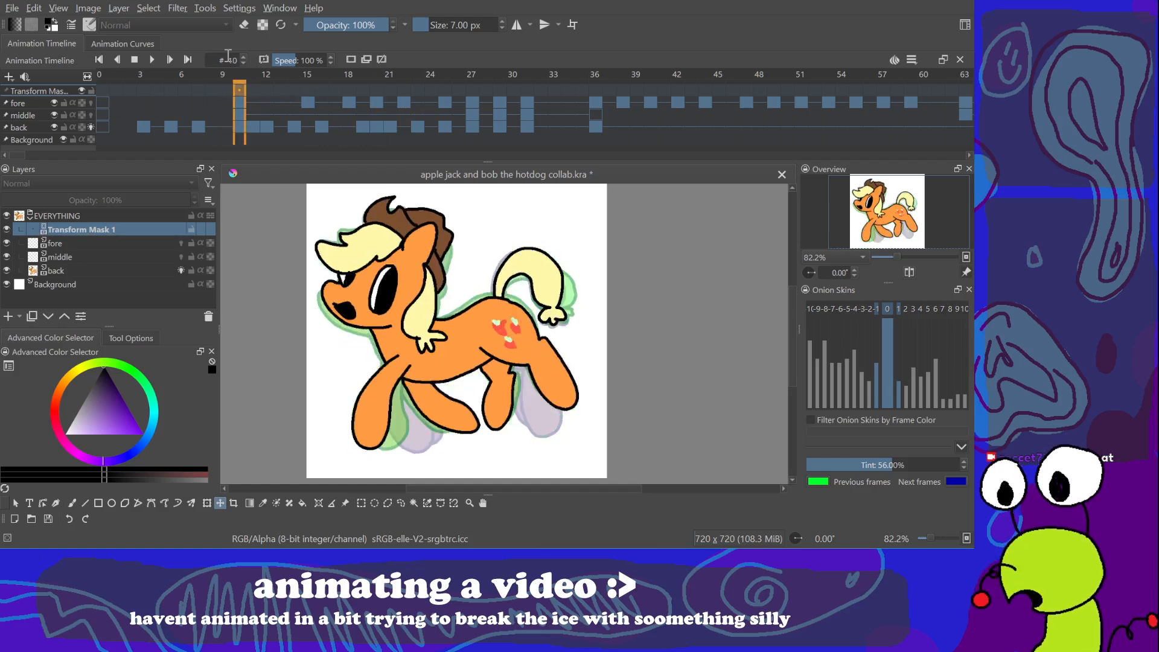
# Step: Try adding a transform mask keyframe at frame 10 in the animation curves and check it from frame 11
pyautogui.click(129, 46)
pyautogui.click(311, 59)
pyautogui.click(70, 41)
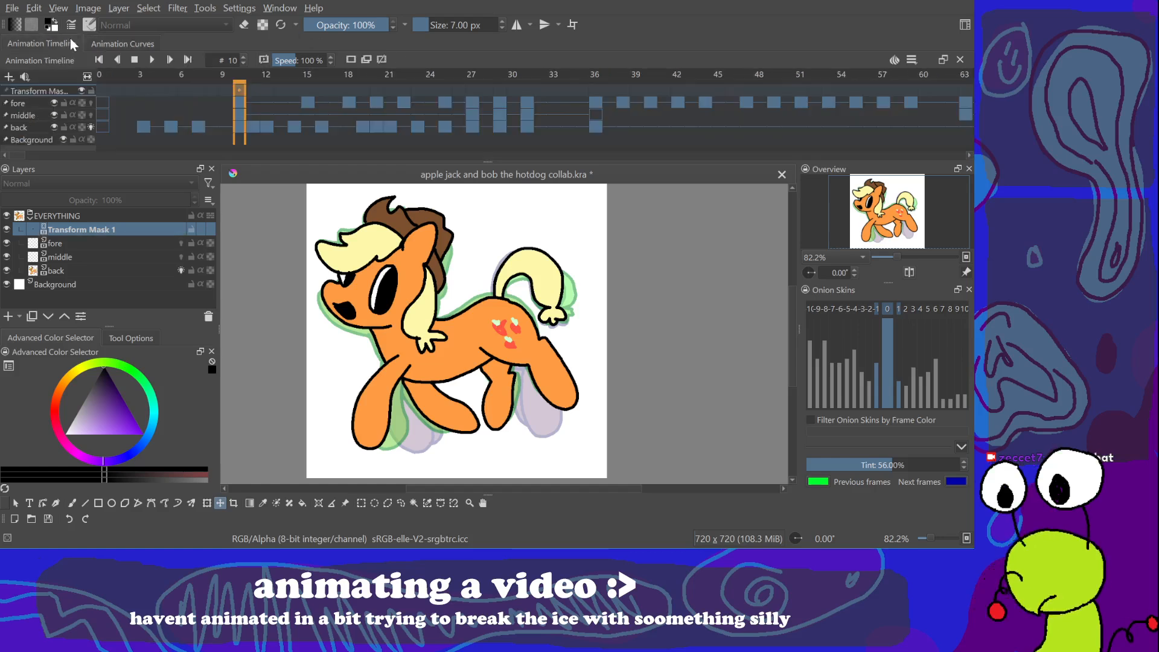
pyautogui.click(252, 92)
pyautogui.click(121, 45)
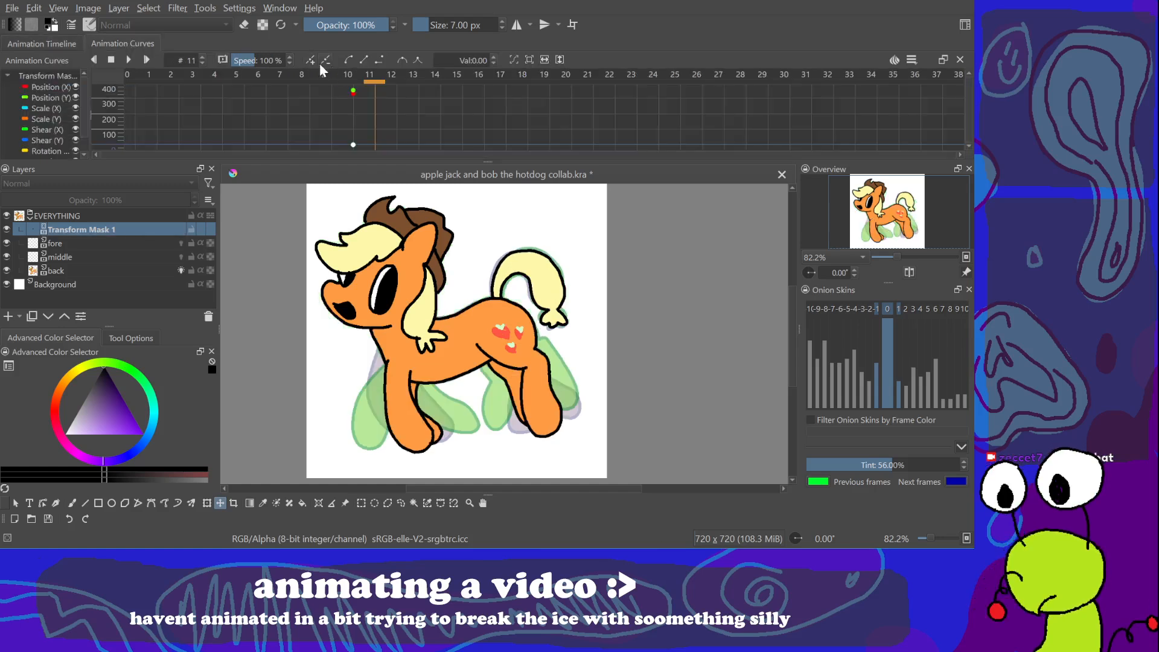
pyautogui.click(45, 41)
pyautogui.click(242, 87)
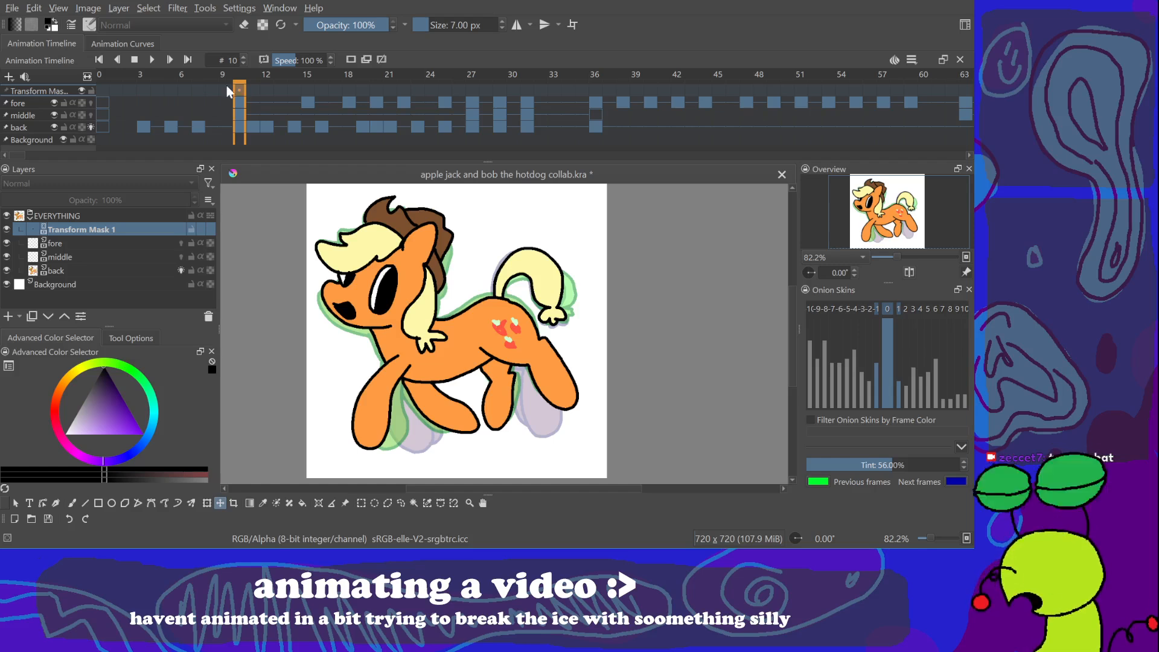
# Step: Add transform mask keyframes at frames 9 and 10 in the animation curves
pyautogui.click(226, 86)
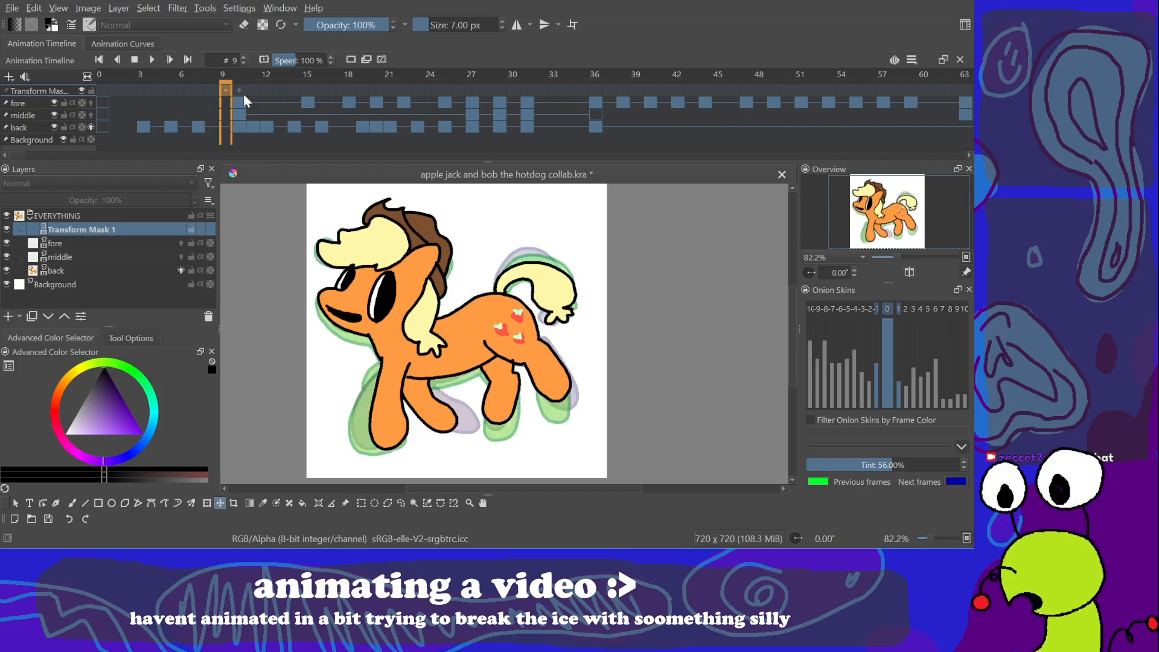
pyautogui.click(244, 93)
pyautogui.click(222, 91)
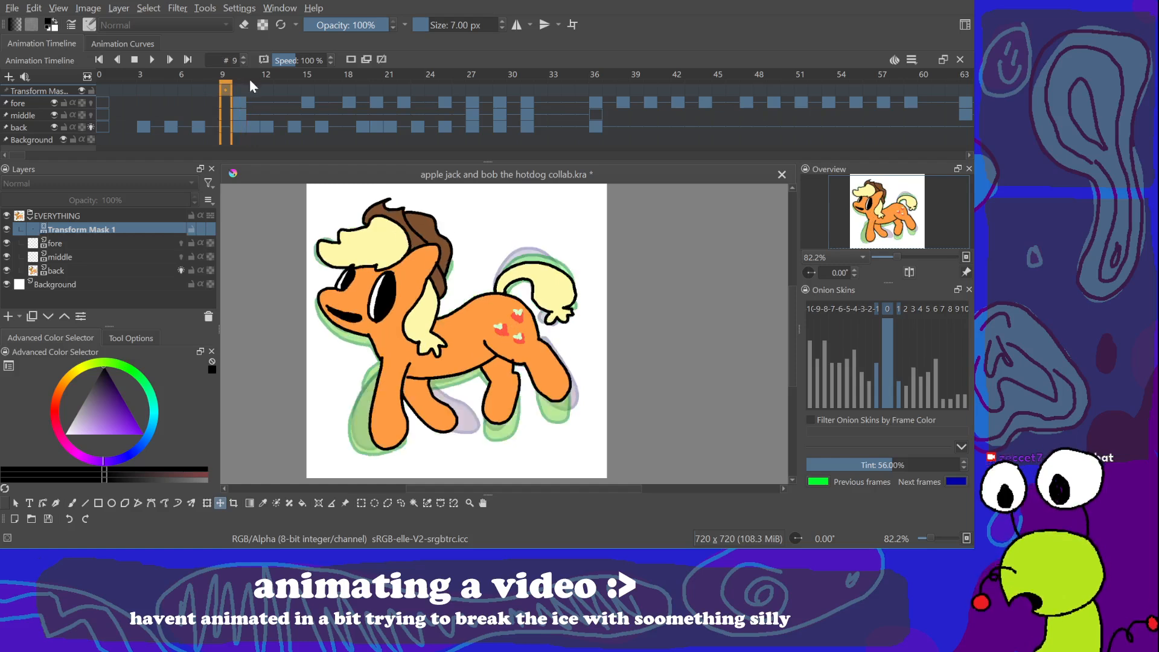
pyautogui.click(141, 41)
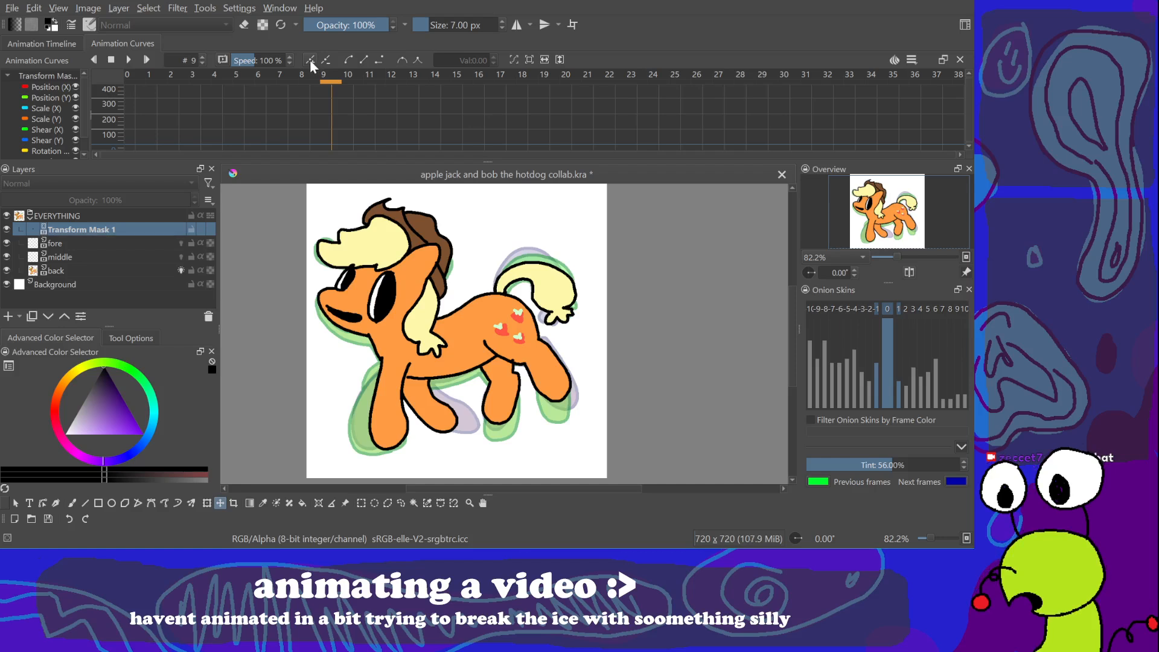
pyautogui.click(54, 46)
pyautogui.click(238, 89)
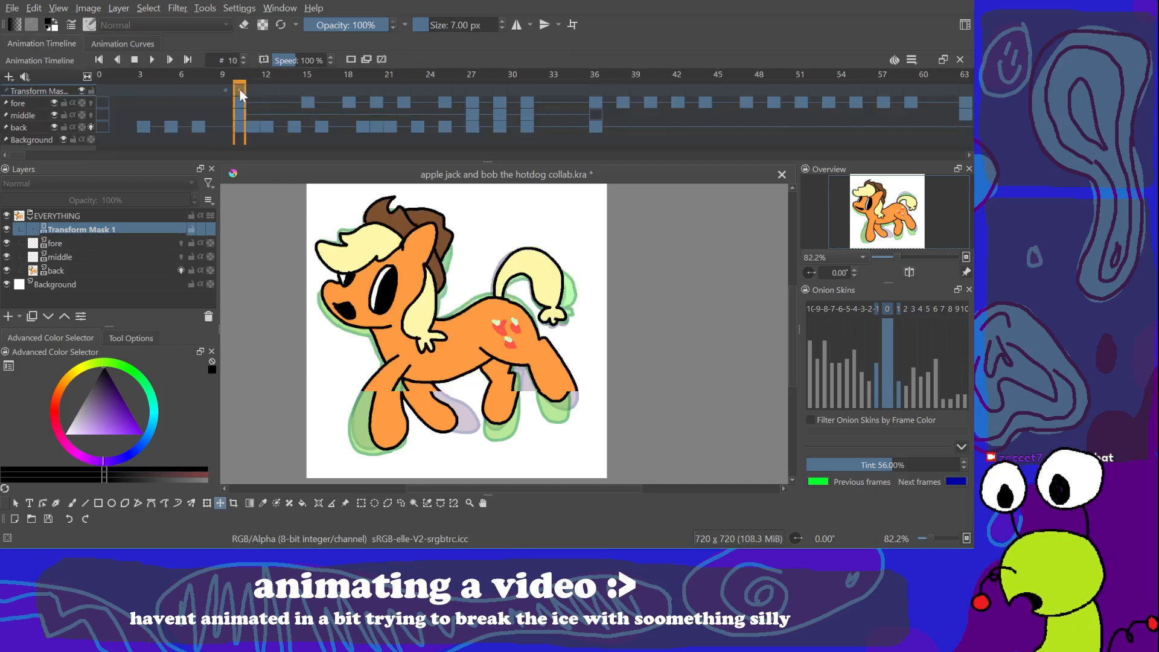
pyautogui.click(114, 43)
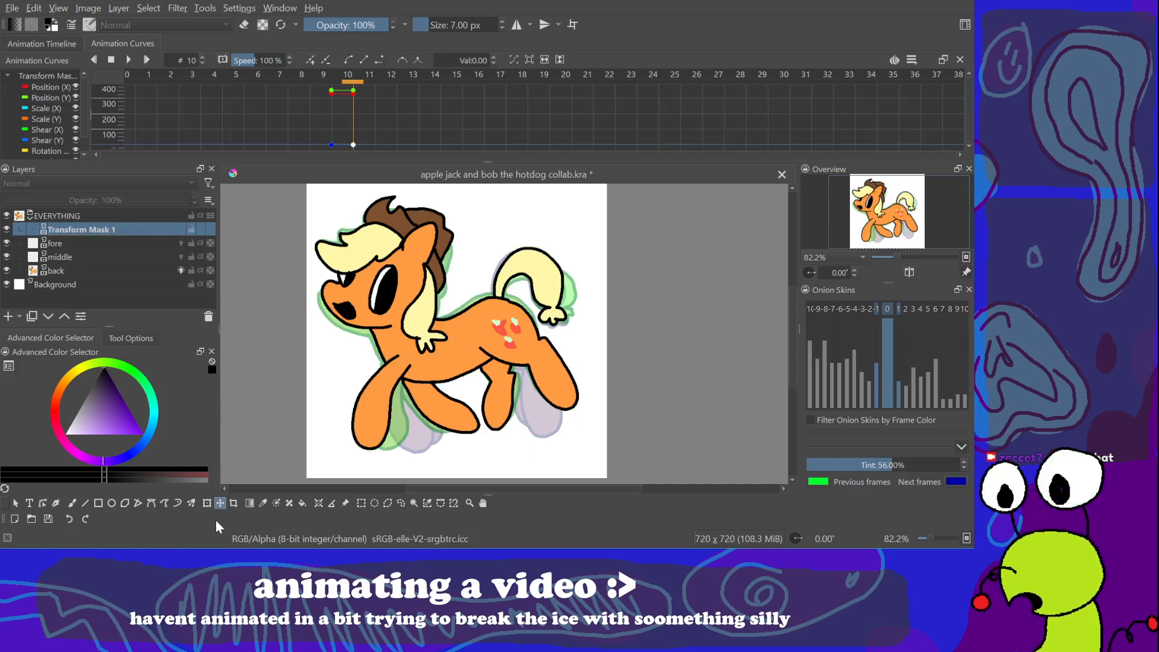
# Step: Try moving the masked artwork upward at frame 10 with the Move tool, and undo the moves
pyautogui.moveTo(469, 353); pyautogui.dragTo(473, 343)
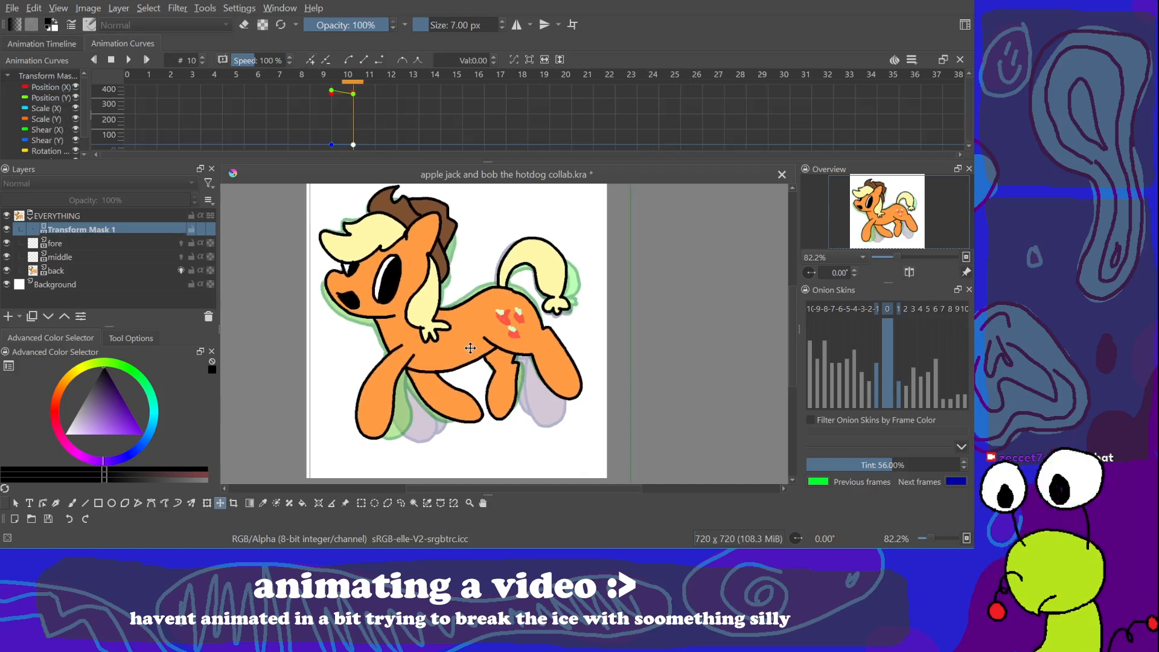
pyautogui.hotkey('ctrl', 'z')
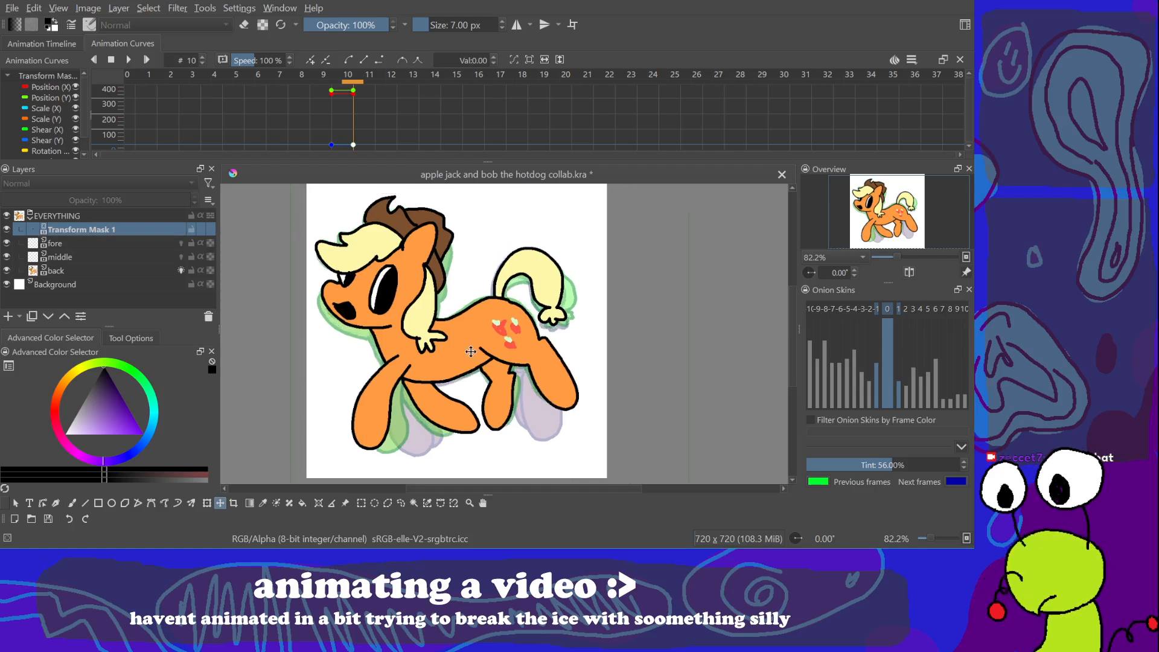
pyautogui.moveTo(469, 347); pyautogui.dragTo(466, 279)
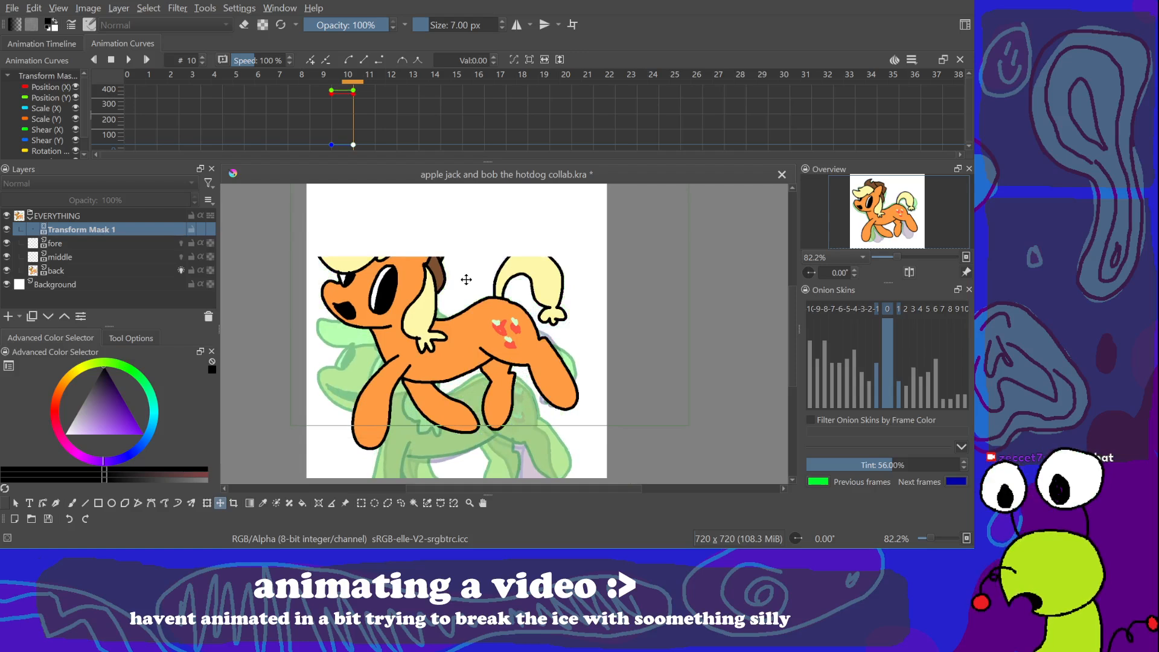
pyautogui.moveTo(477, 333); pyautogui.dragTo(481, 374)
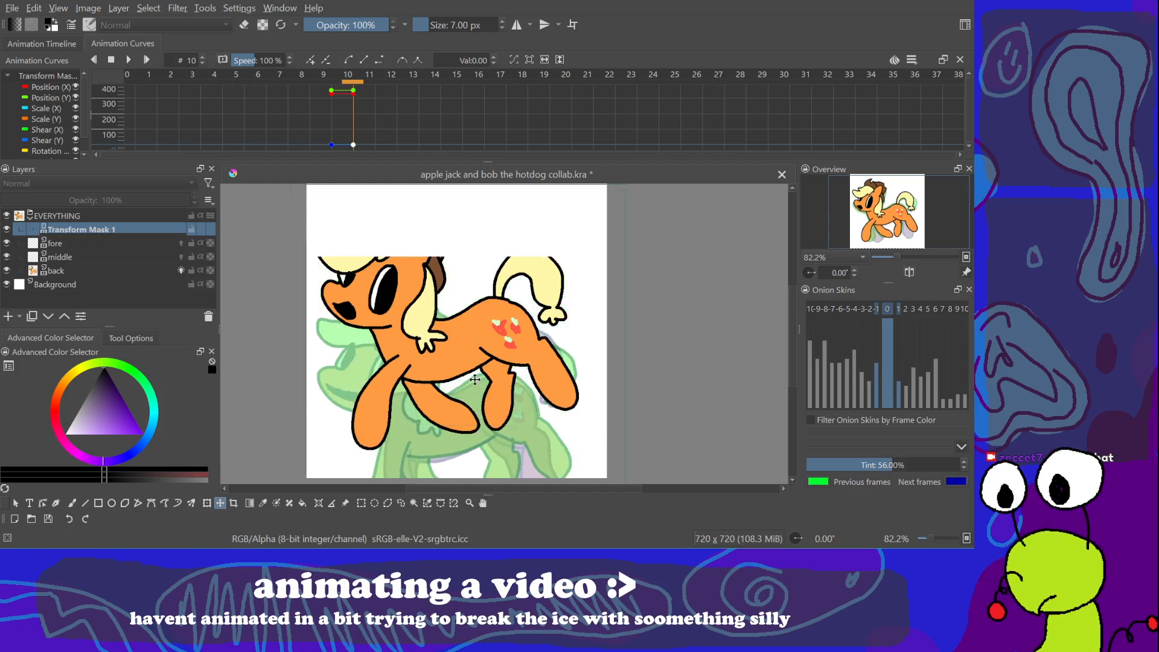
pyautogui.hotkey('ctrl', 'z')
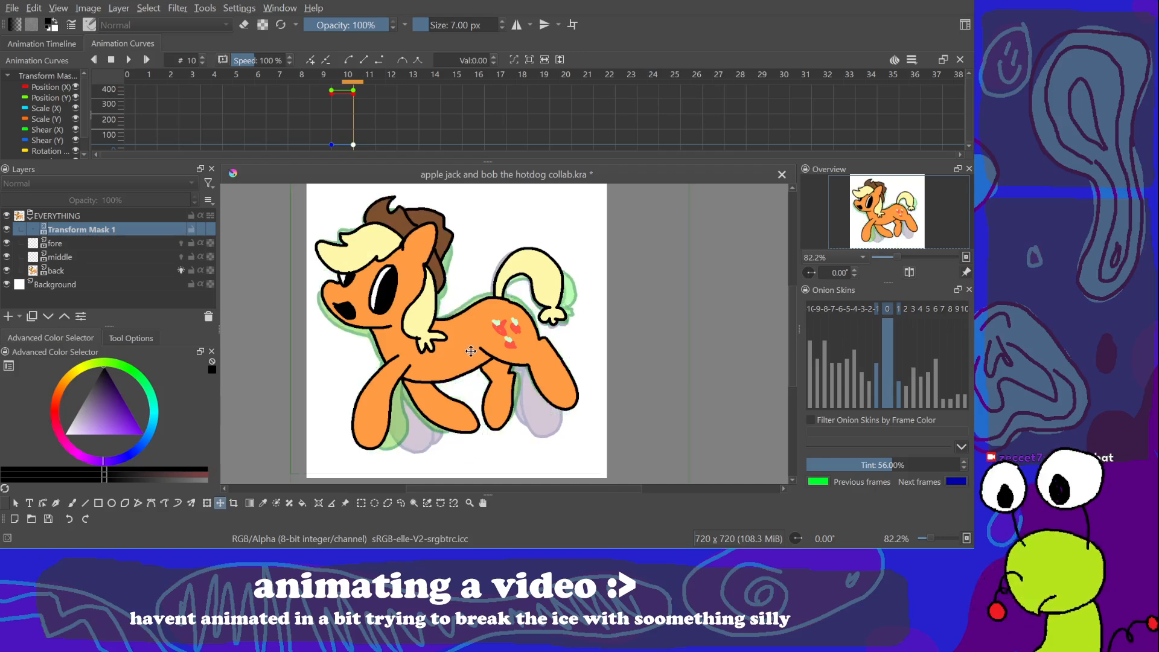
# Step: Try moving the masked artwork at frame 10 to about X -64 px, Y -33 px, using the Move tool's position options
pyautogui.moveTo(479, 352); pyautogui.dragTo(474, 335)
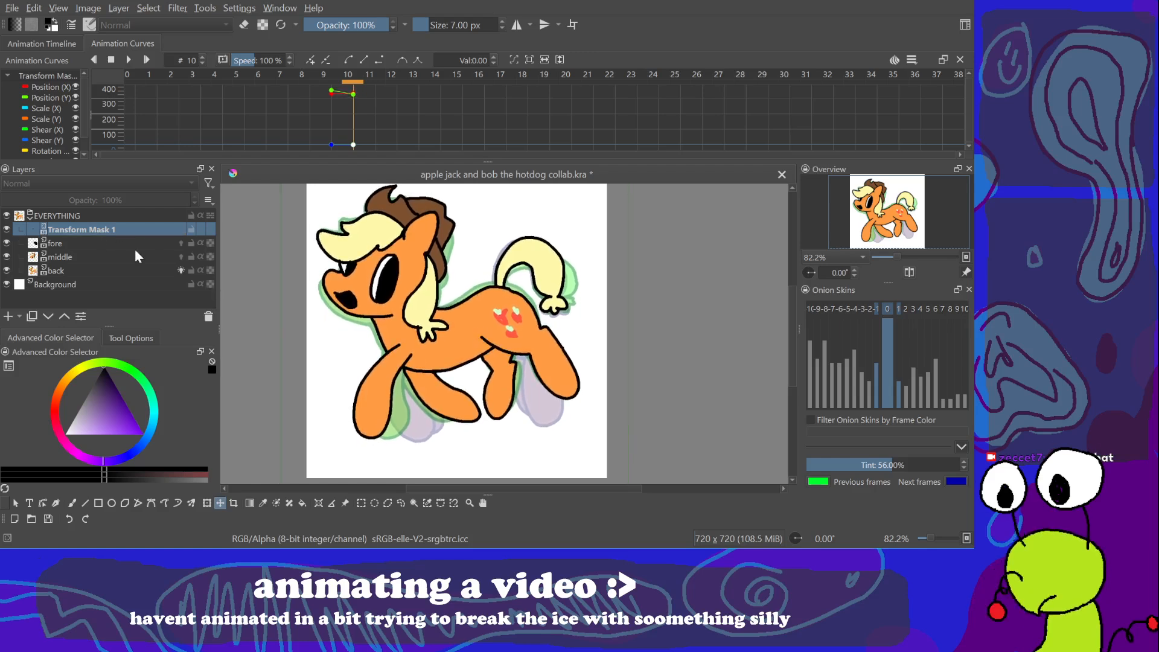
pyautogui.click(130, 338)
pyautogui.moveTo(211, 392); pyautogui.dragTo(209, 442)
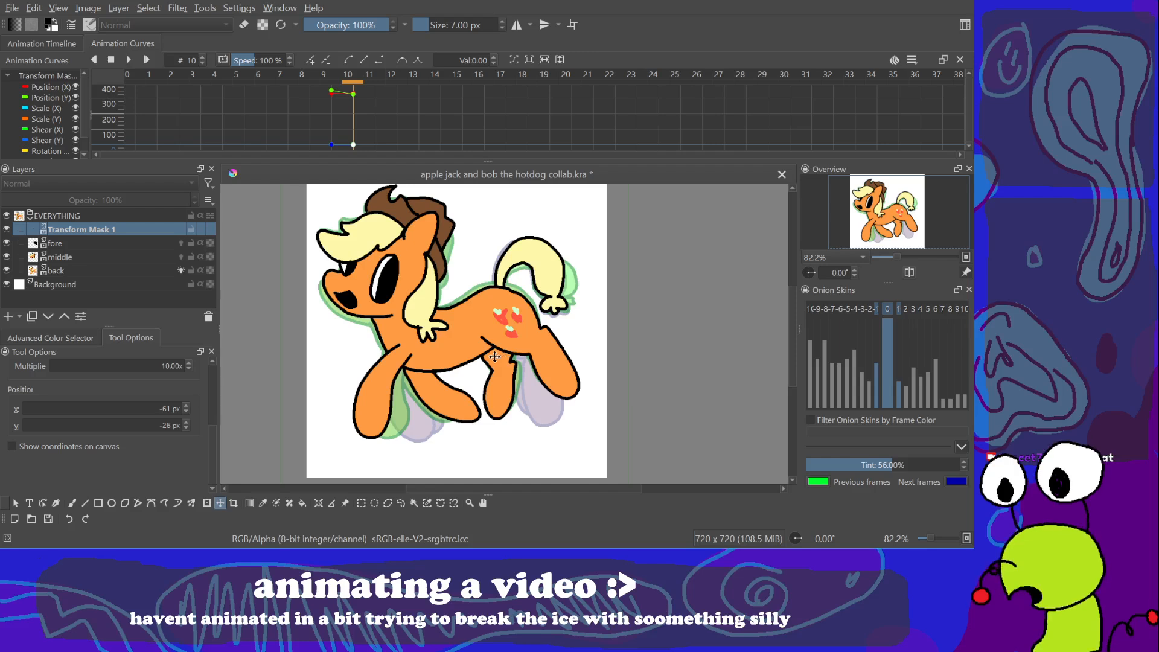
pyautogui.moveTo(488, 357); pyautogui.dragTo(475, 345)
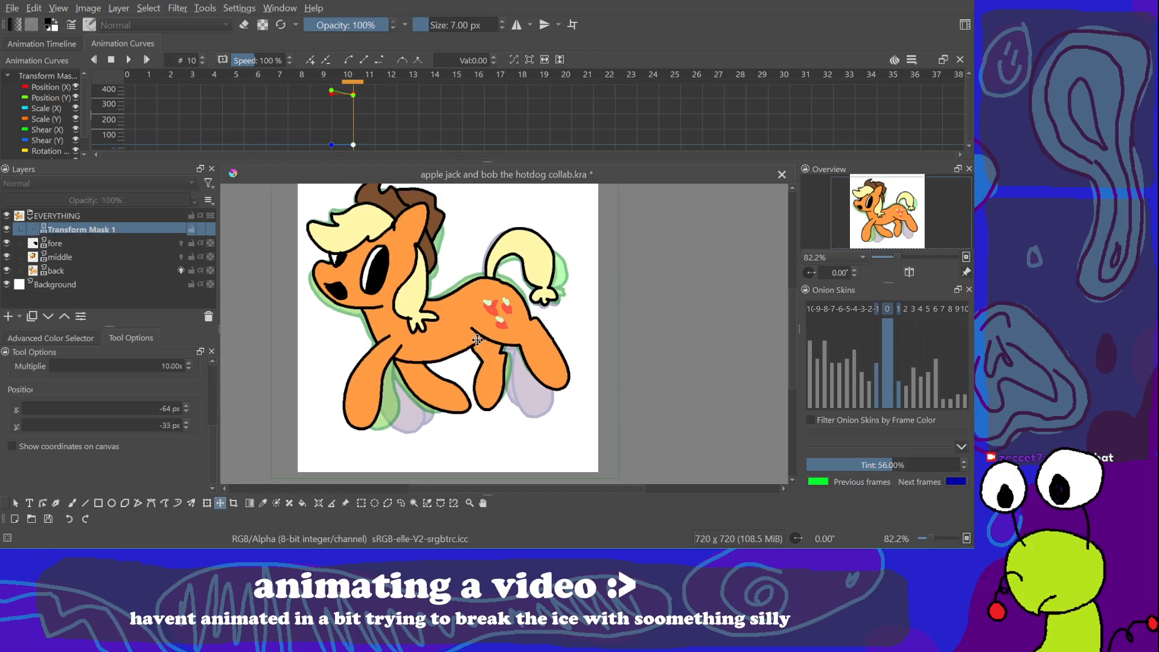
pyautogui.hotkey('ctrl', 'z')
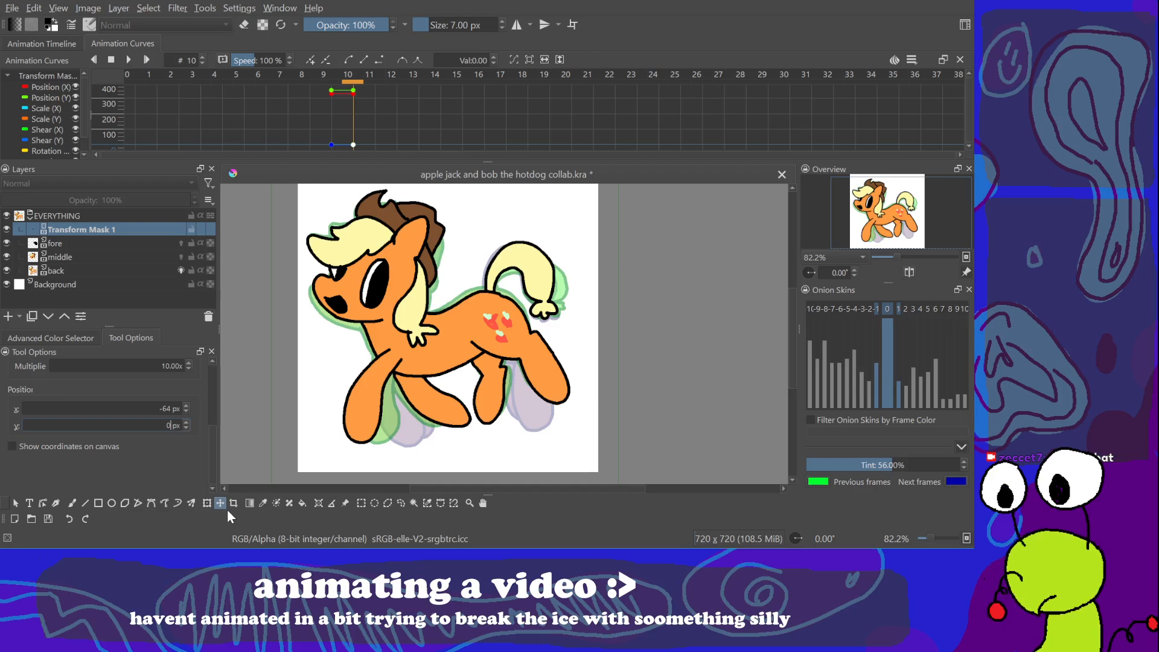
# Step: Try moving the masked artwork at frame 10 to about X 10 px, Y -15 px, and undo the move
pyautogui.click(442, 364)
pyautogui.moveTo(429, 348); pyautogui.dragTo(446, 334)
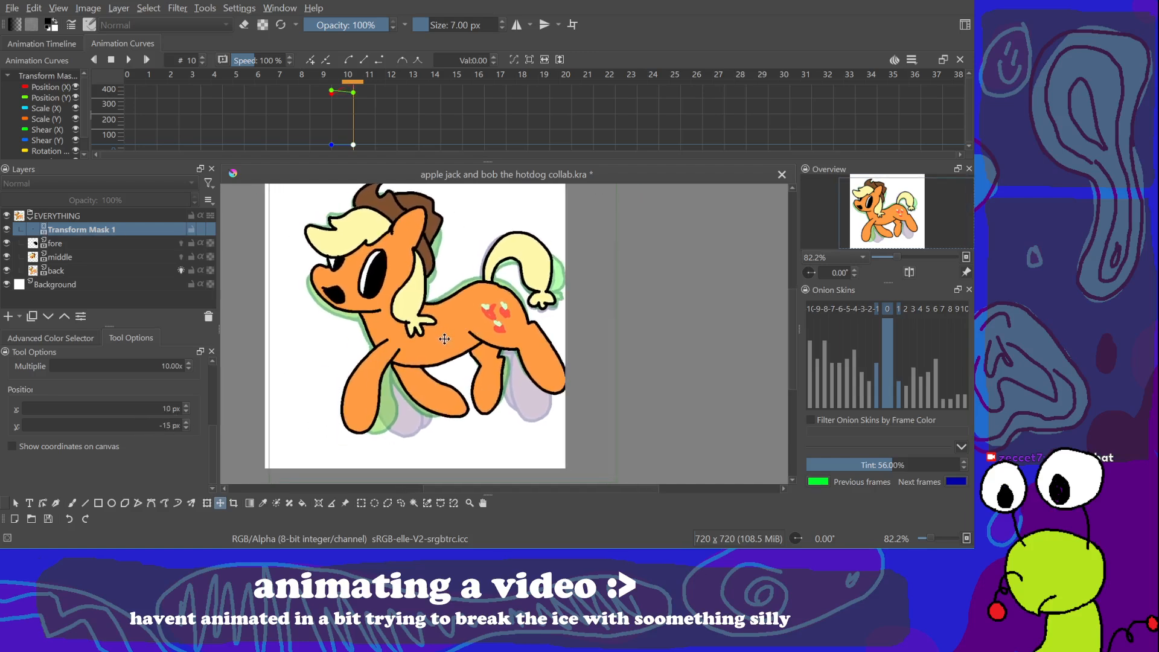
pyautogui.hotkey('ctrl', 'z')
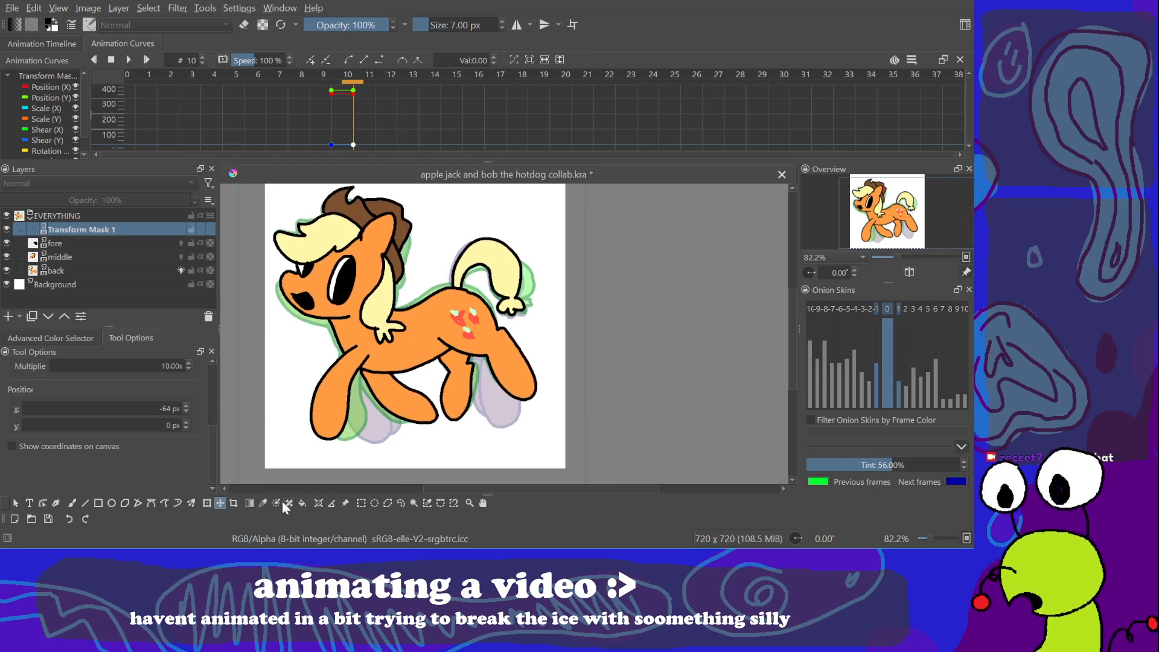
# Step: Switch to Freehand Selection, delete Transform Mask 1 from the EVERYTHING group, and undo the deletion
pyautogui.click(401, 503)
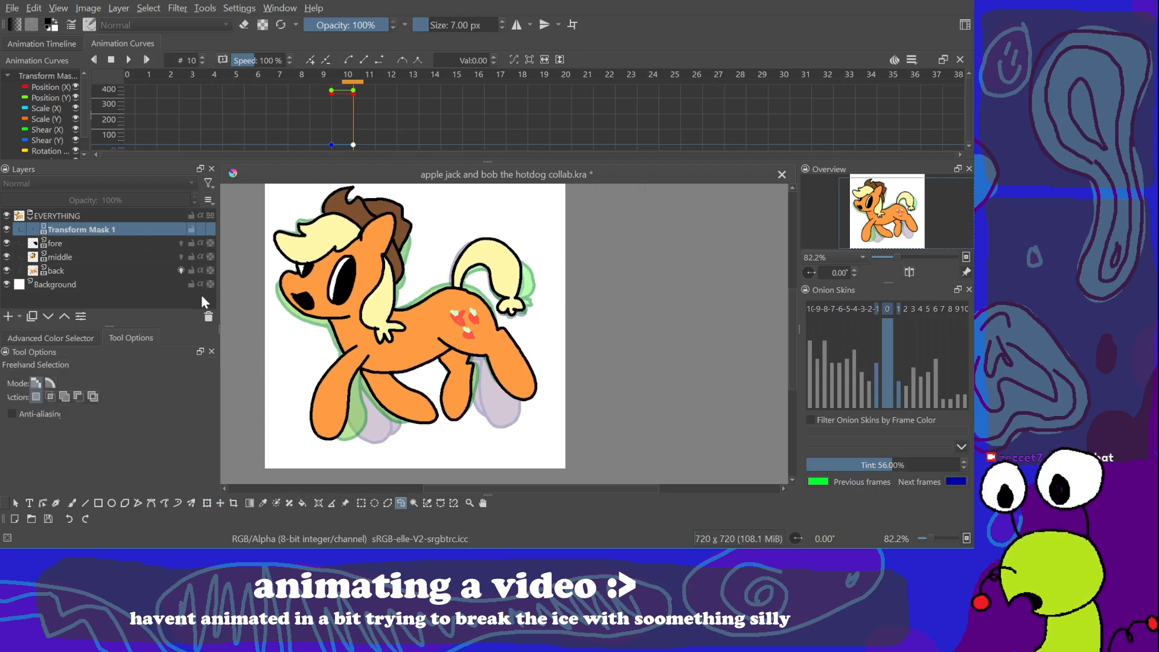
pyautogui.click(208, 319)
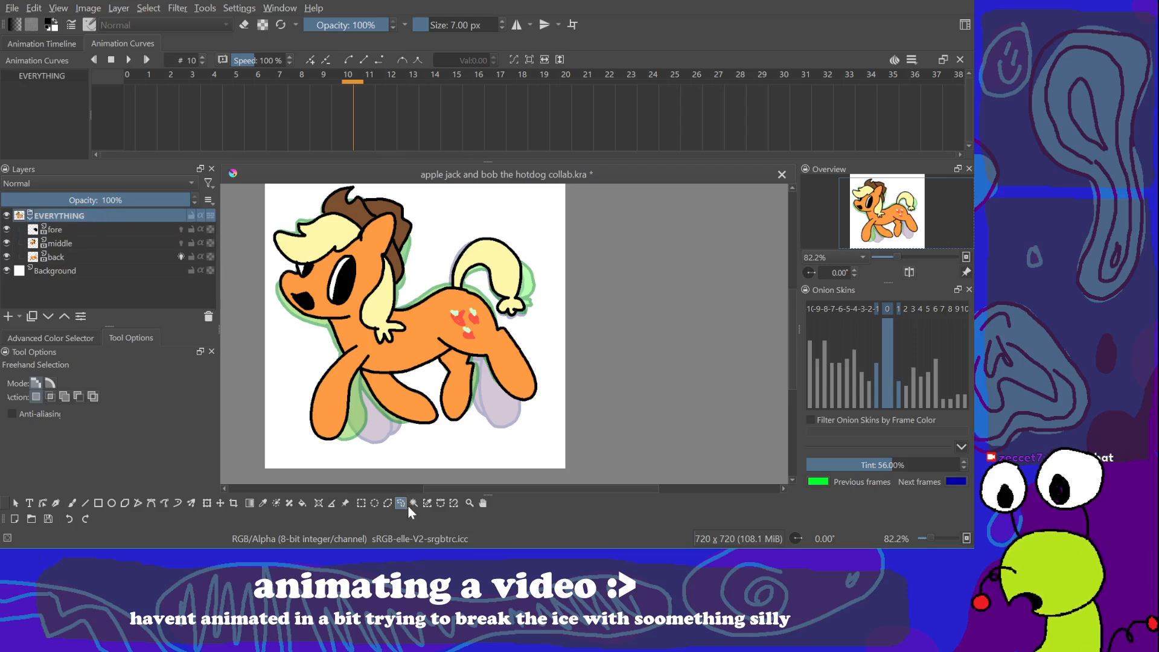
pyautogui.hotkey('ctrl', 'z')
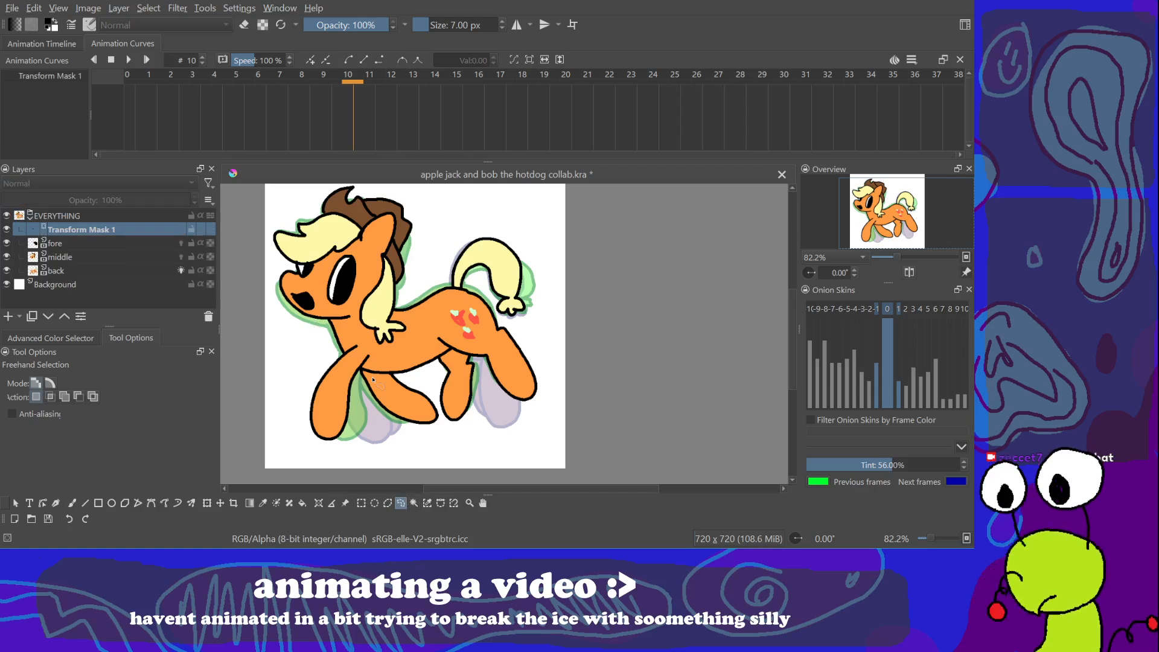
# Step: Go back to frame 4 in the animation curves to check the pony's earlier pose
pyautogui.click(90, 337)
pyautogui.click(147, 335)
pyautogui.click(333, 82)
pyautogui.click(186, 82)
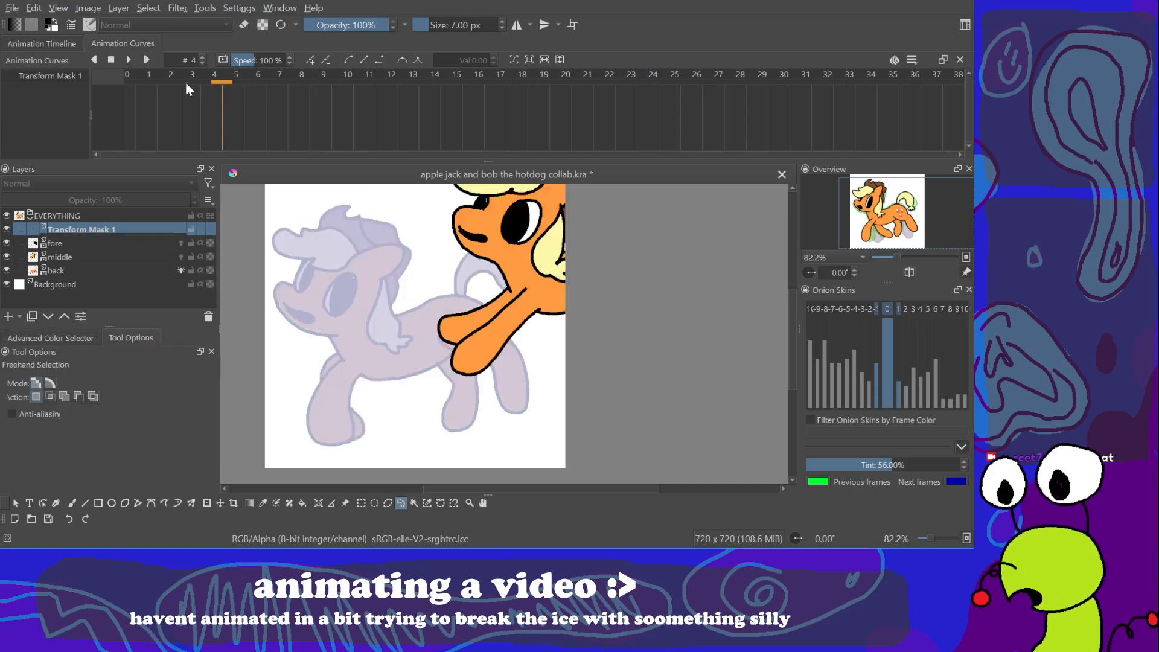
# Step: Step through frames 5 to 10 in the animation curves and compare the pony's poses, especially between frames 6 and 7
pyautogui.click(248, 80)
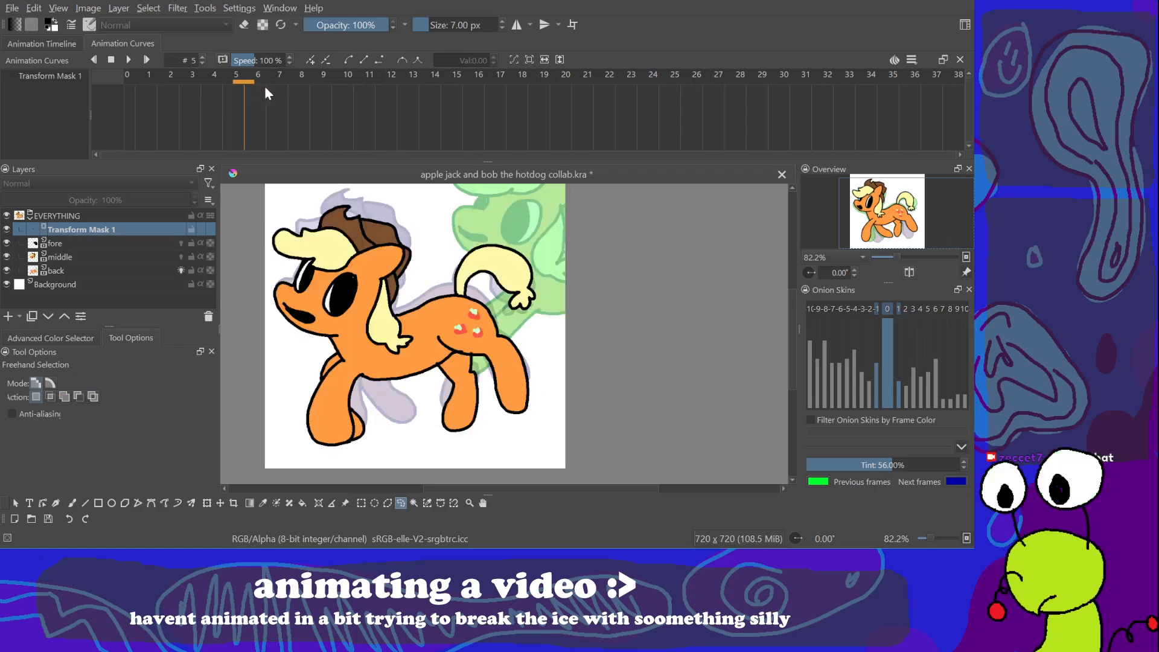
pyautogui.click(264, 83)
pyautogui.click(286, 80)
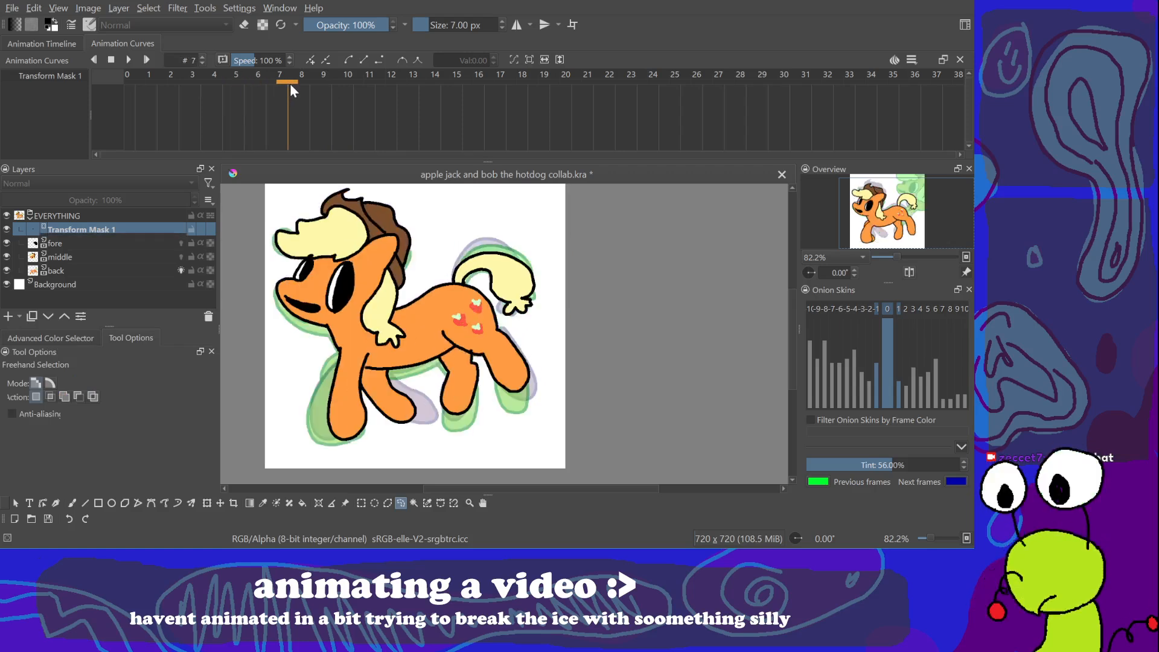
pyautogui.click(309, 80)
pyautogui.click(338, 81)
pyautogui.click(348, 84)
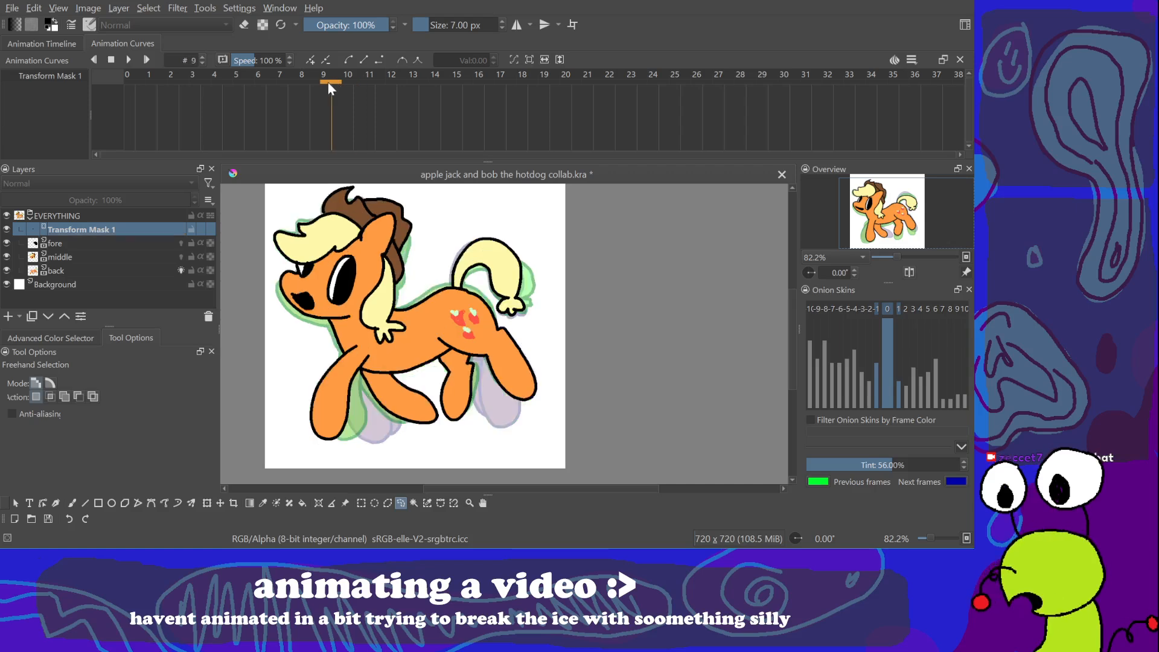
pyautogui.click(327, 81)
pyautogui.click(300, 80)
pyautogui.click(291, 80)
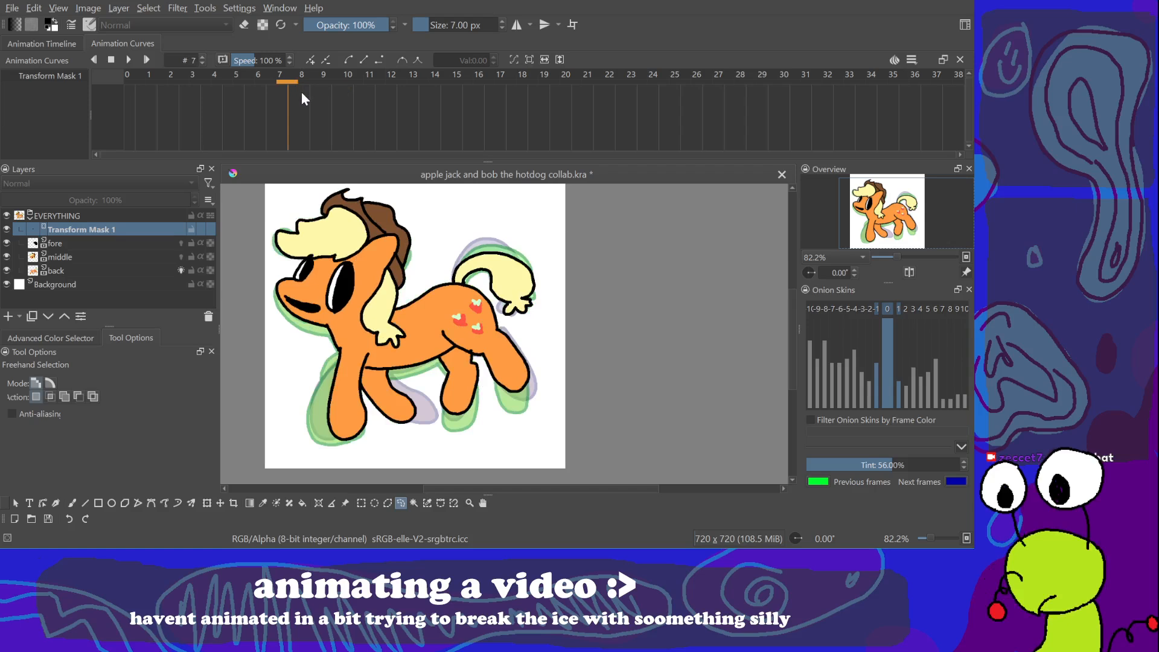
pyautogui.click(273, 79)
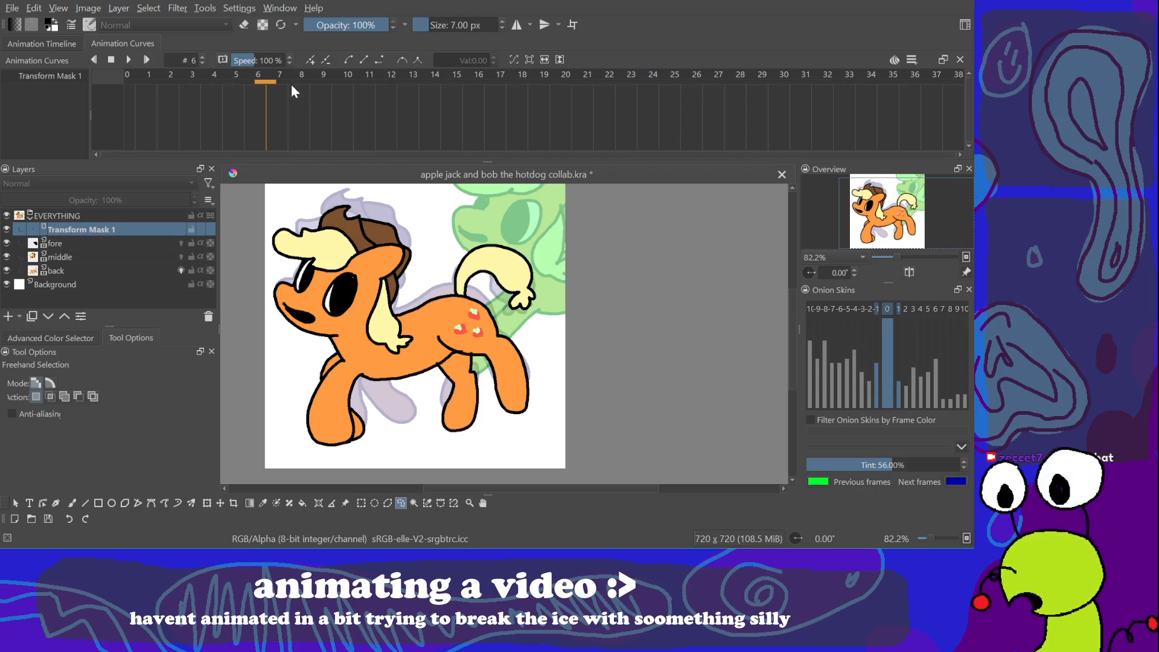
pyautogui.click(292, 85)
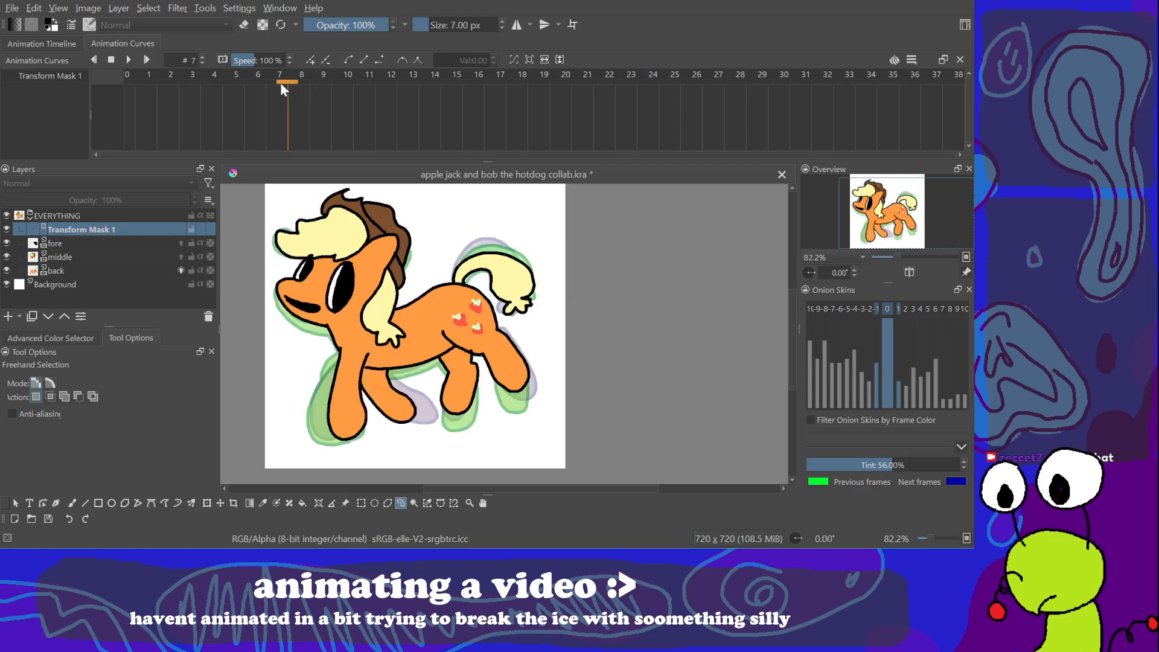
pyautogui.click(269, 80)
pyautogui.click(289, 82)
# Step: Add keyframes for Transform Mask 1 at frames 6 and 7, and switch to the Move tool
pyautogui.click(271, 79)
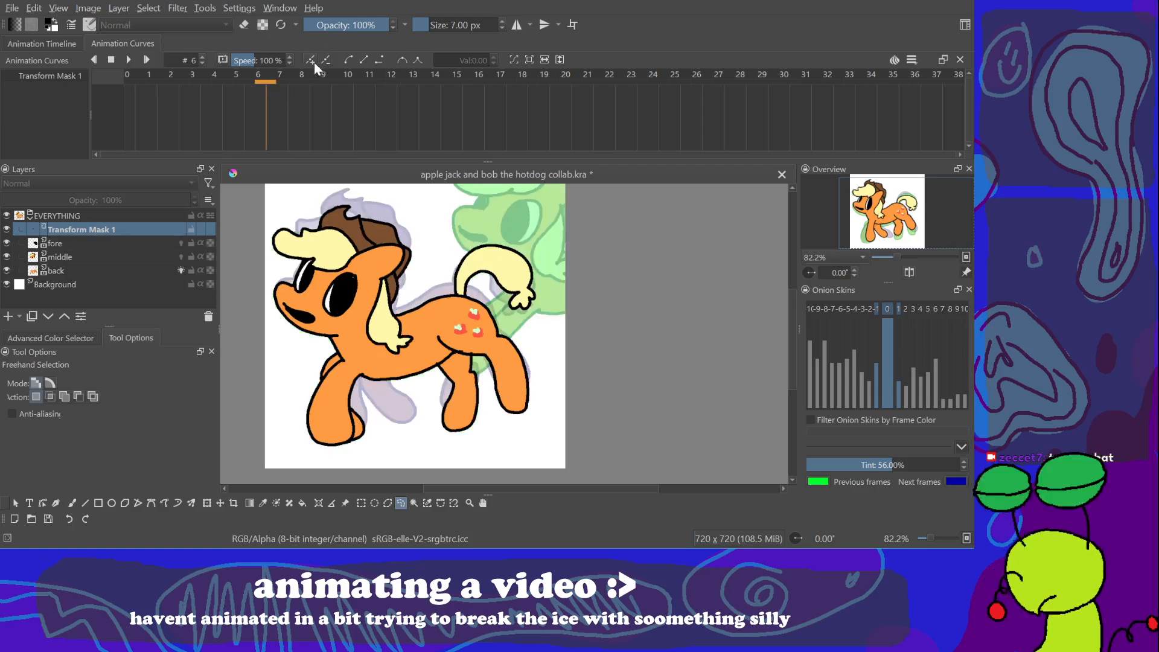
pyautogui.click(286, 82)
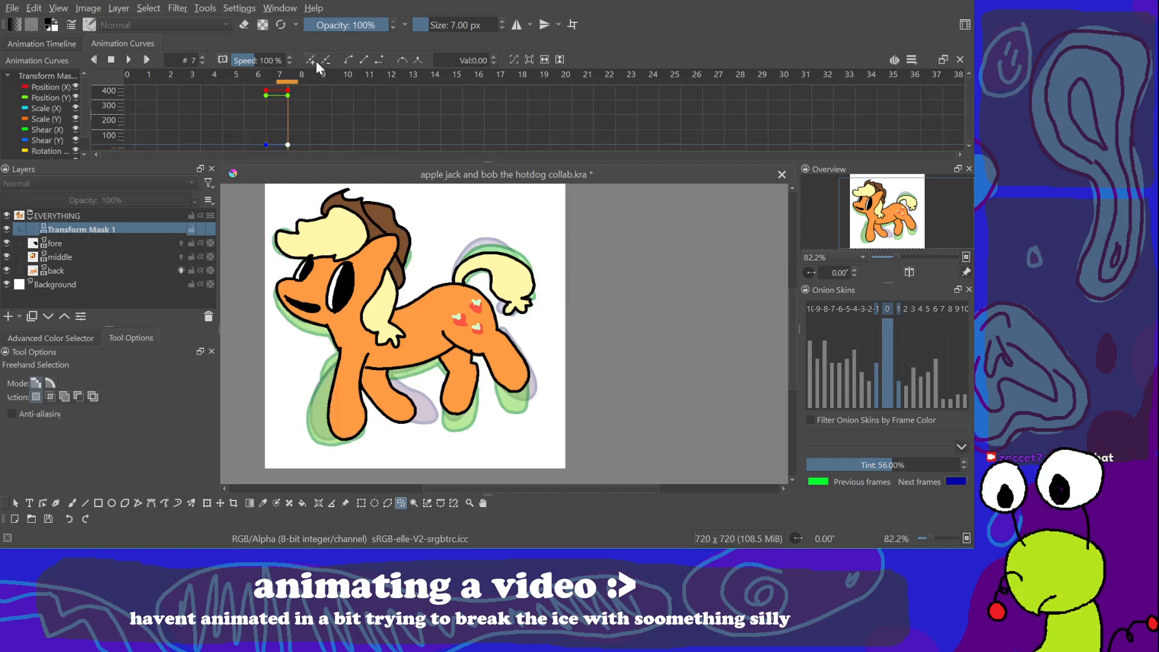
pyautogui.click(219, 503)
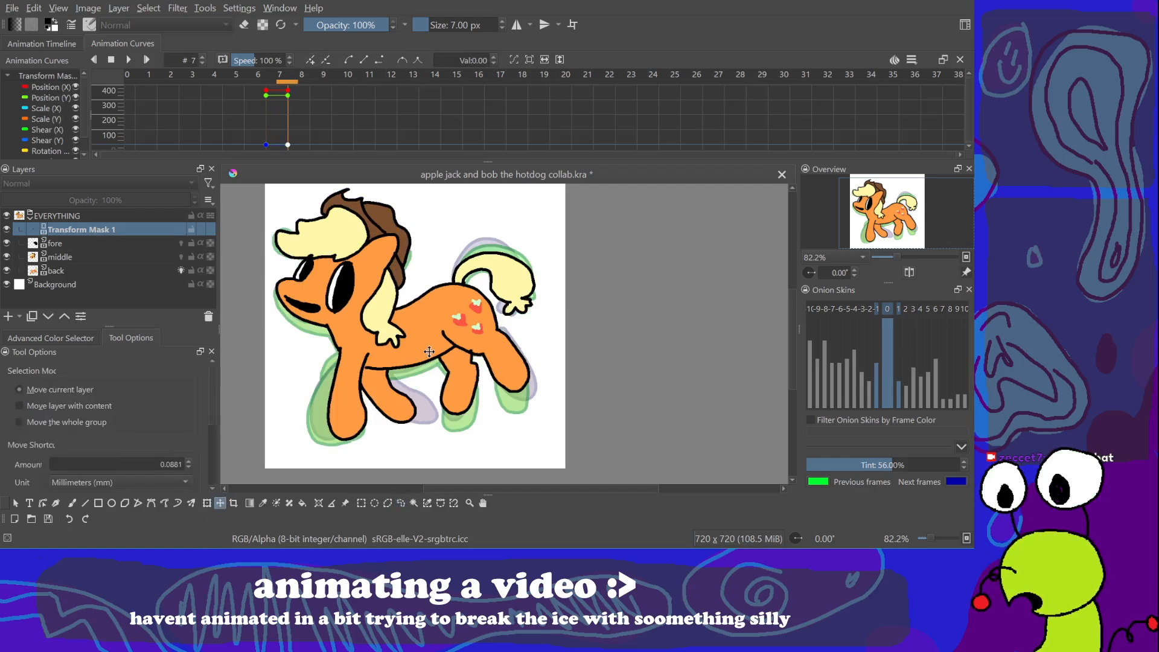
# Step: Try moving the masked artwork at frame 7 to a Y position of 20 px, and undo the move
pyautogui.moveTo(435, 344); pyautogui.dragTo(417, 369)
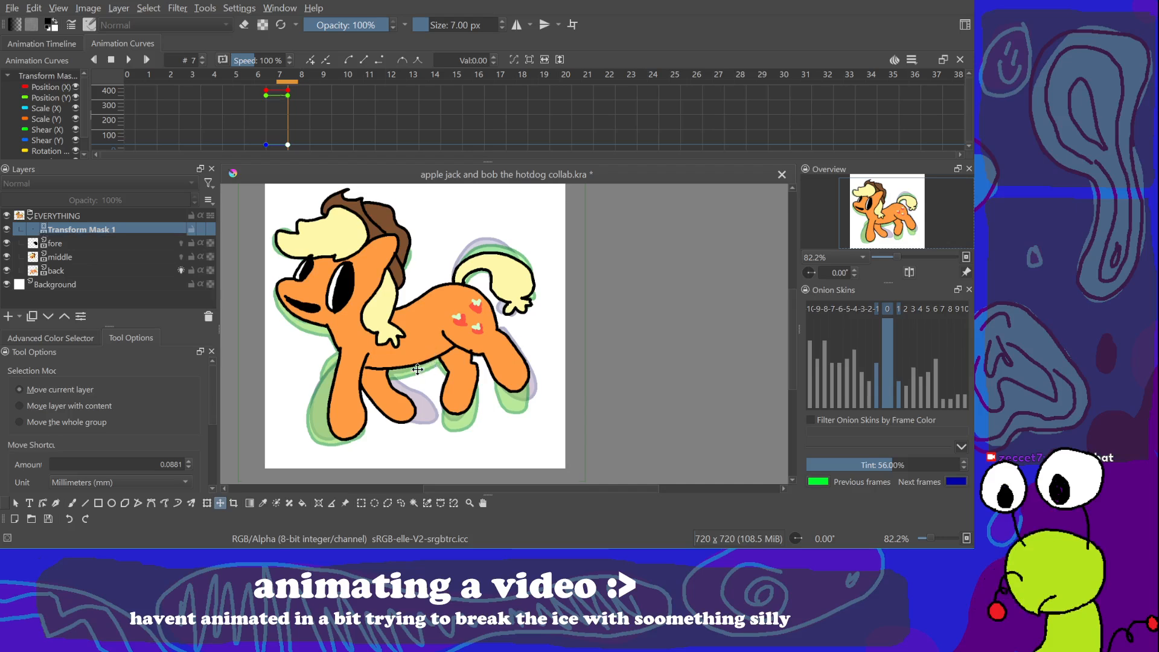
pyautogui.moveTo(208, 405); pyautogui.dragTo(211, 458)
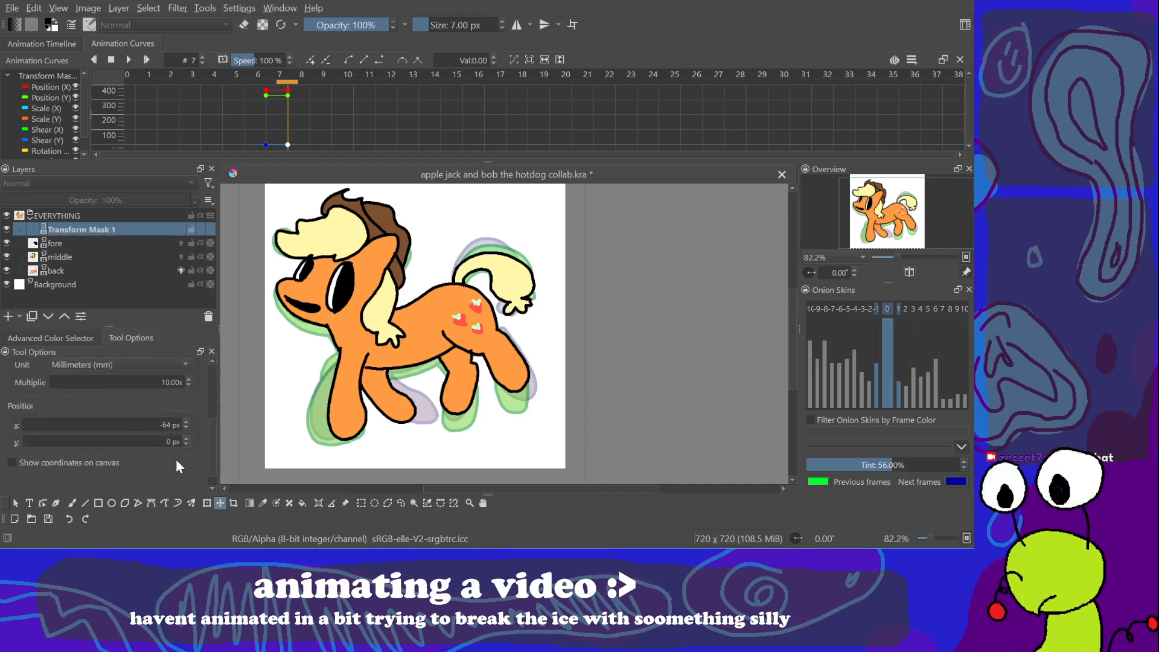
pyautogui.write('20')
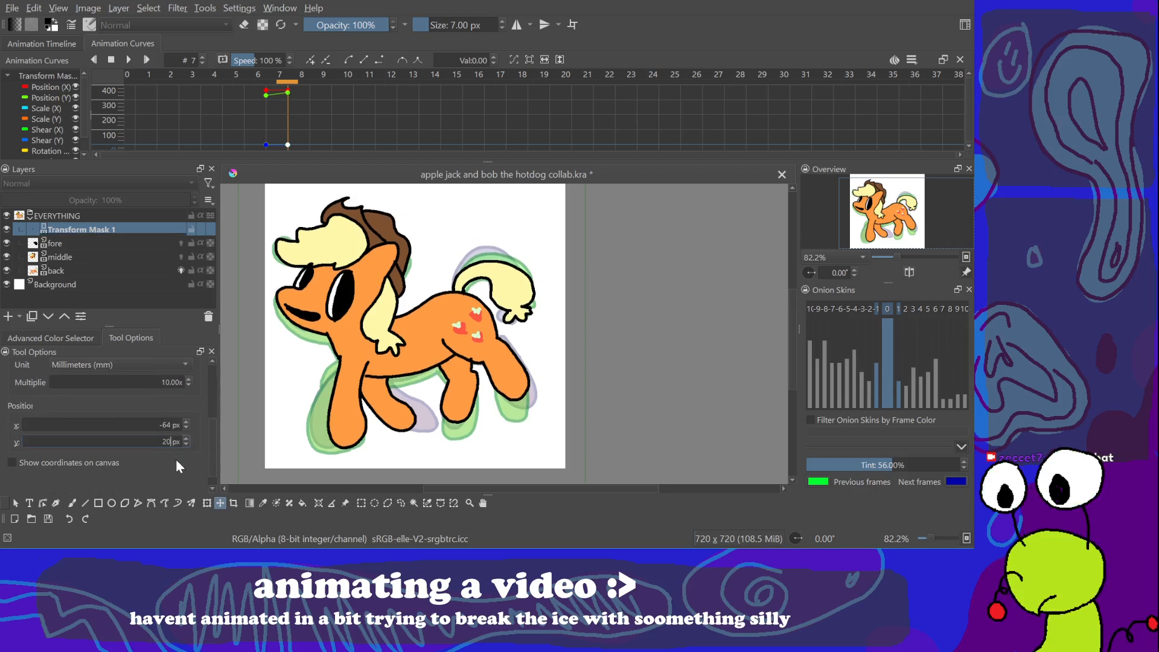
pyautogui.press('Return')
pyautogui.moveTo(499, 396); pyautogui.dragTo(490, 374)
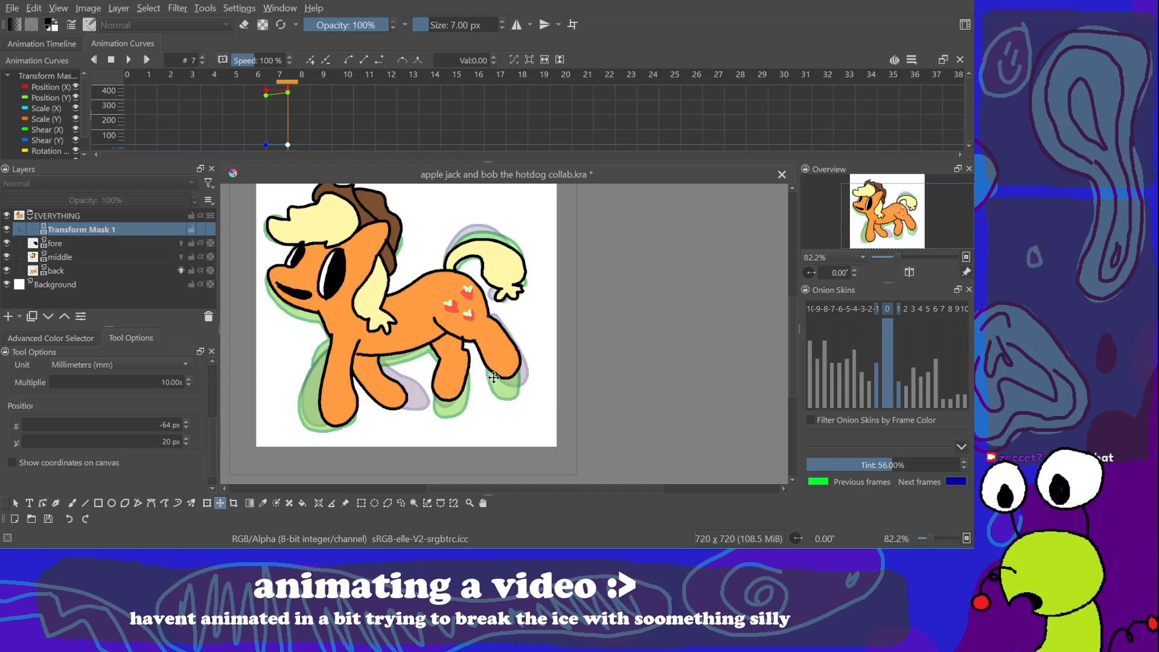
pyautogui.click(42, 338)
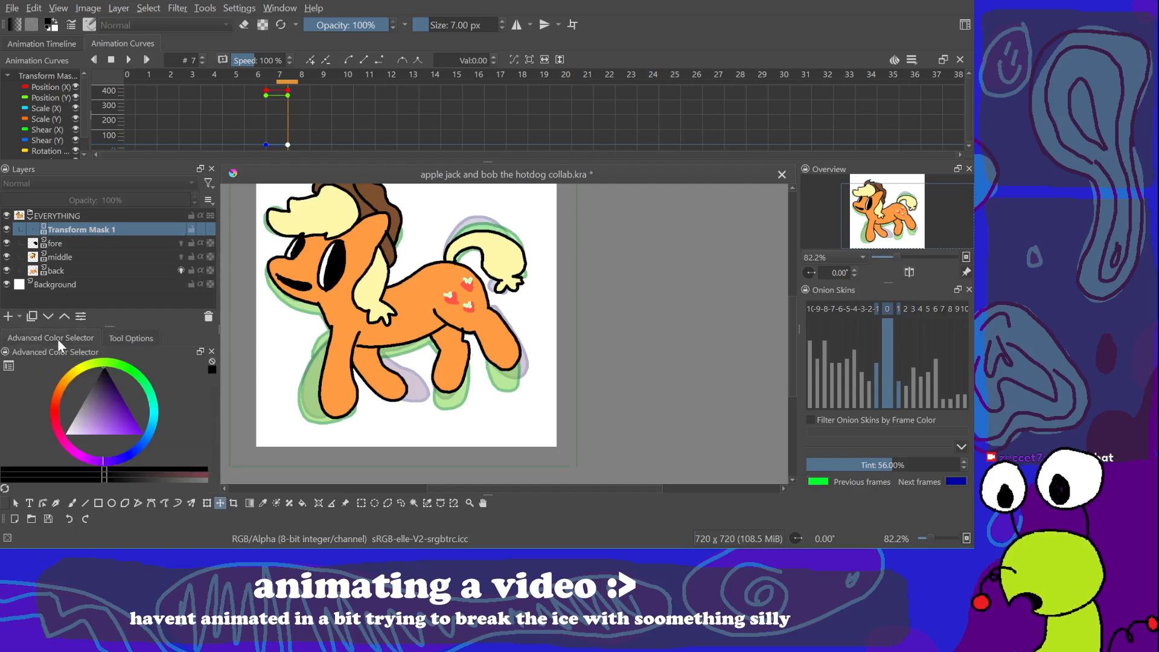
pyautogui.click(129, 337)
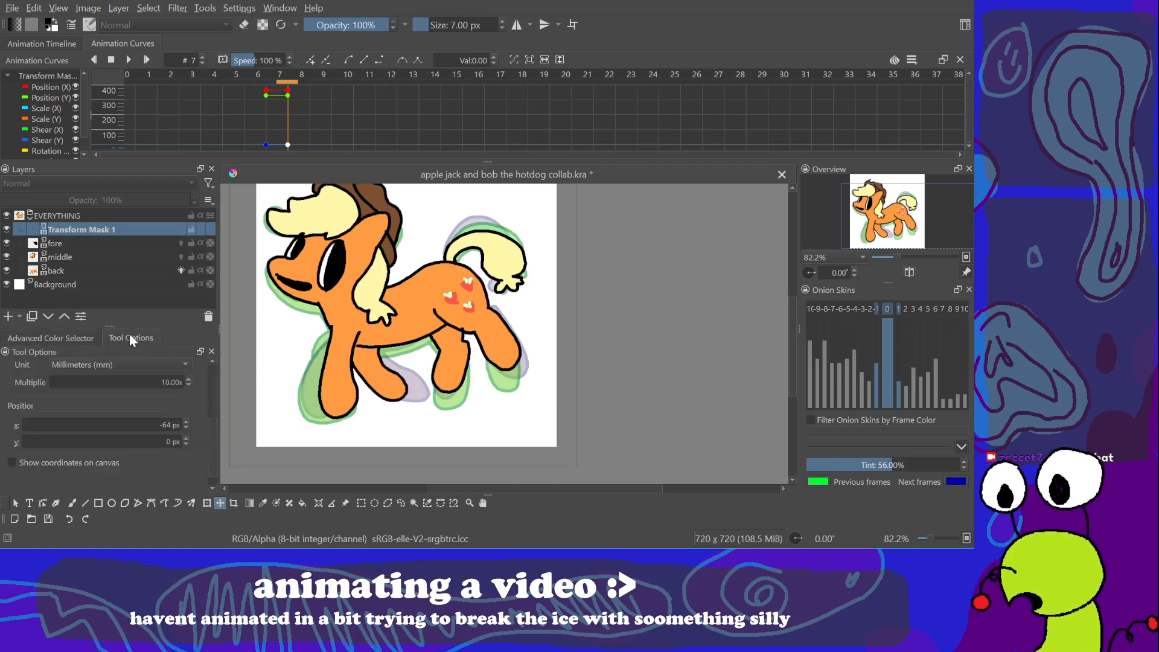
# Step: Try moving the masked artwork at frame 7 to a Y position of -64 px
pyautogui.click(178, 447)
pyautogui.write('-64')
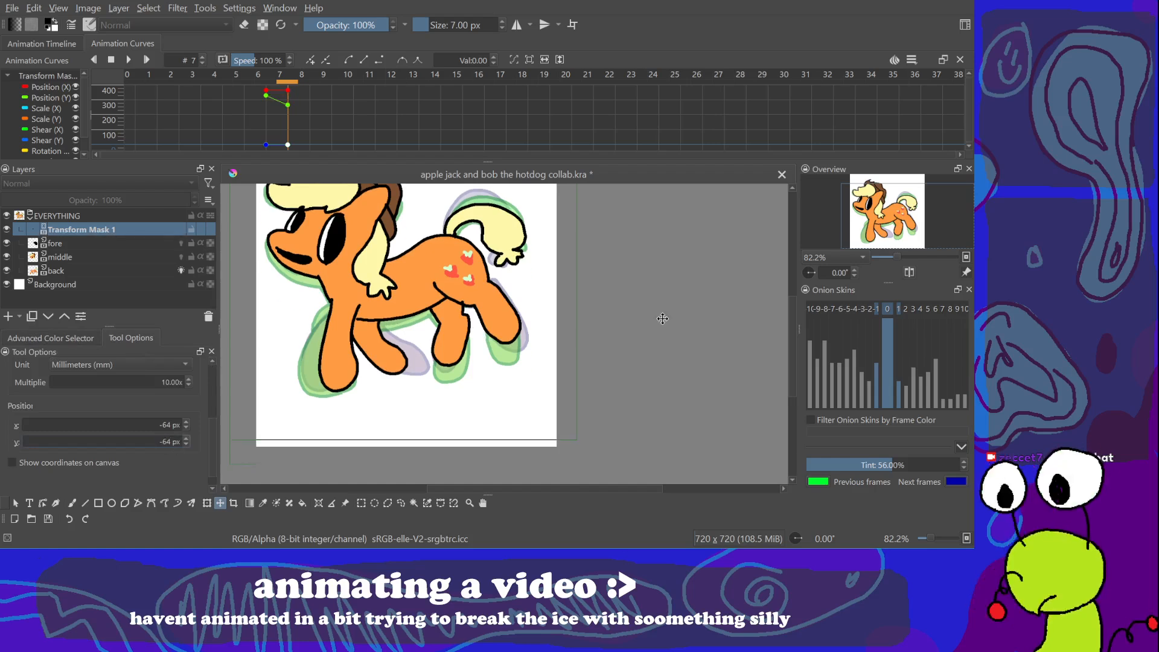
pyautogui.moveTo(661, 335); pyautogui.dragTo(675, 354)
# Step: Try a Y position of -50 px for the masked artwork at frame 7, and undo the move
pyautogui.press('BackSpace')
pyautogui.press('BackSpace')
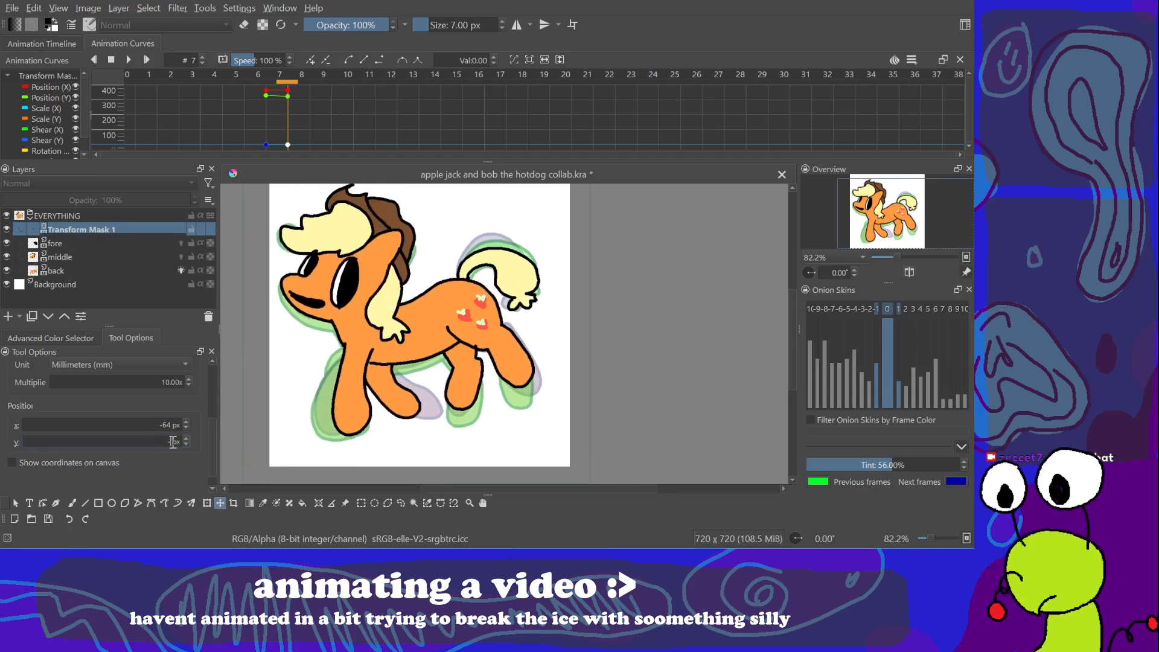
pyautogui.write('5')
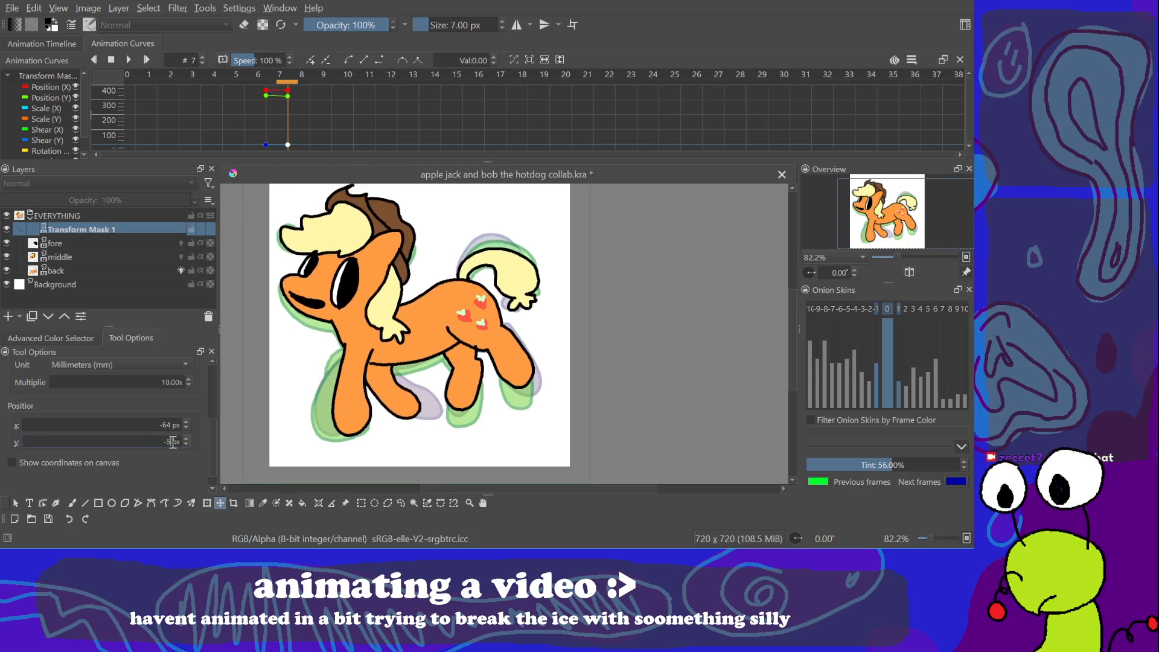
pyautogui.write('0')
pyautogui.moveTo(662, 337)
pyautogui.mouseDown()
pyautogui.moveTo(676, 370)
pyautogui.moveTo(672, 356)
pyautogui.mouseUp()
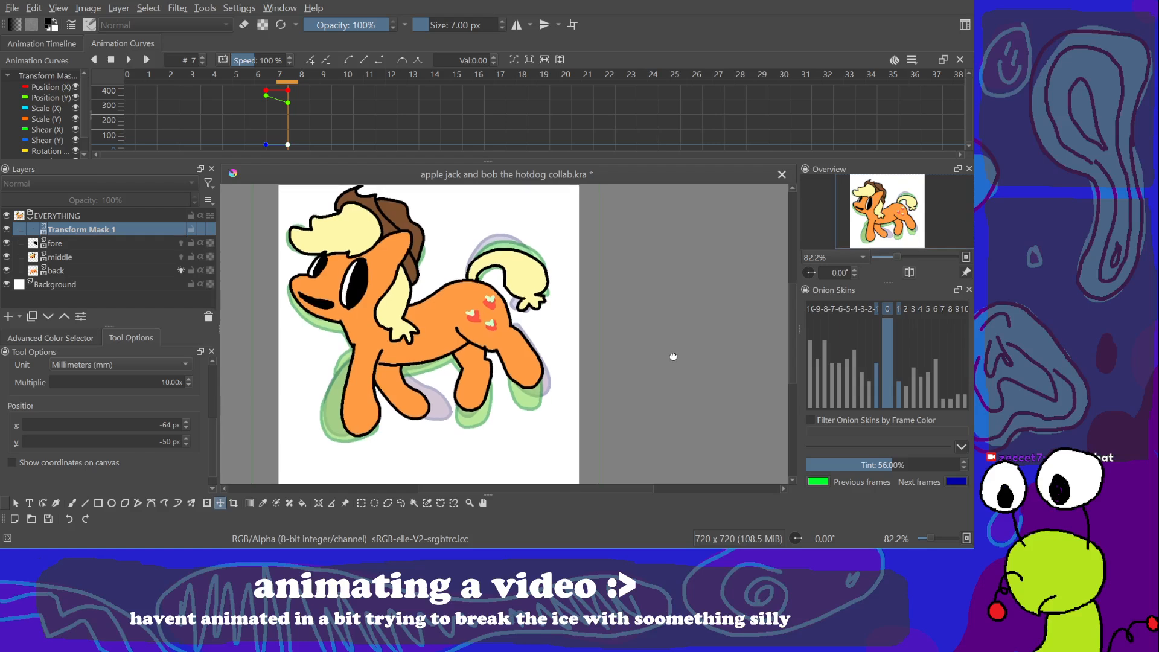
pyautogui.click(189, 439)
pyautogui.hotkey('ctrl', 'z')
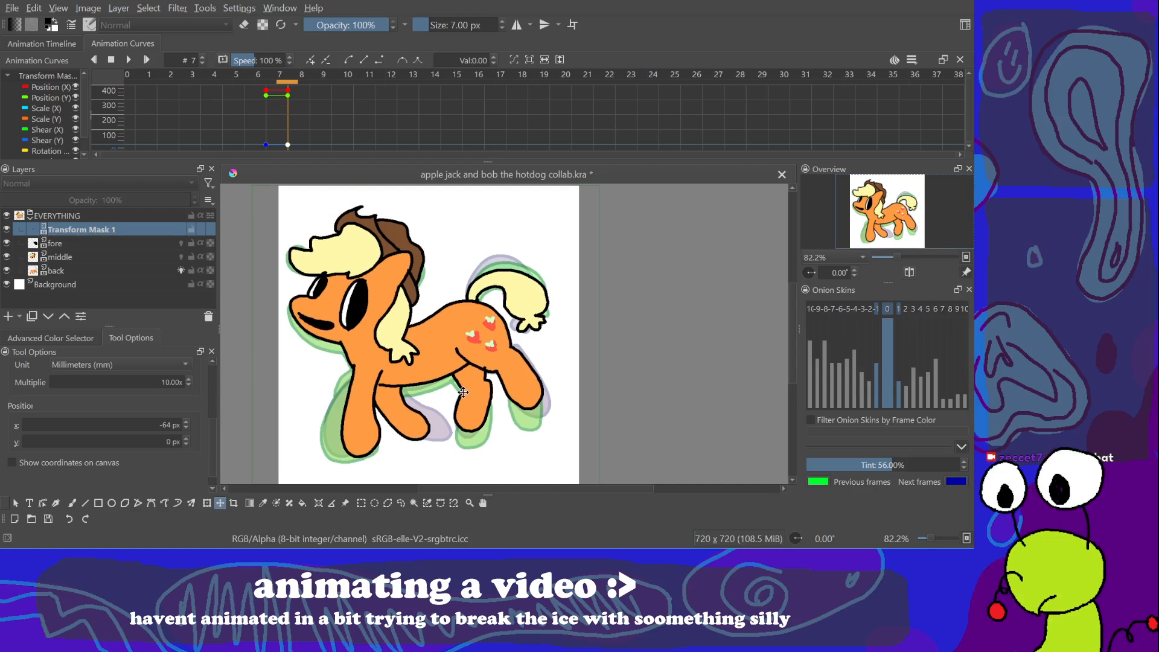
pyautogui.click(49, 340)
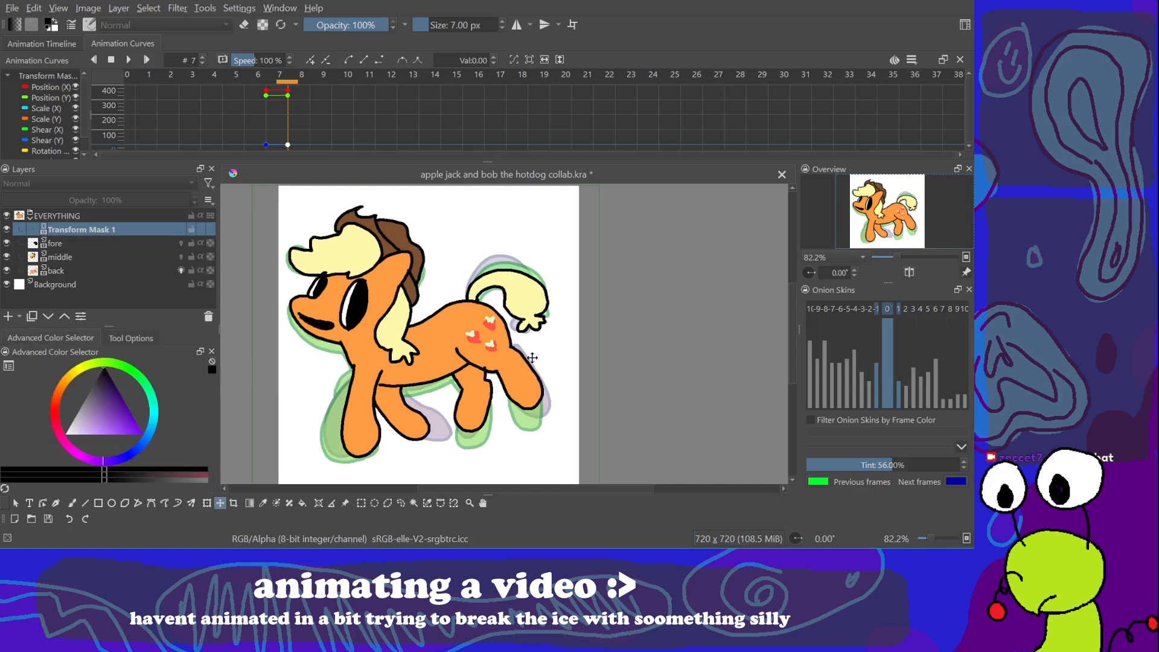
# Step: Nudge the masked artwork slightly upward at frame 7 and compare it with frame 6
pyautogui.click(284, 89)
pyautogui.click(269, 82)
pyautogui.click(285, 83)
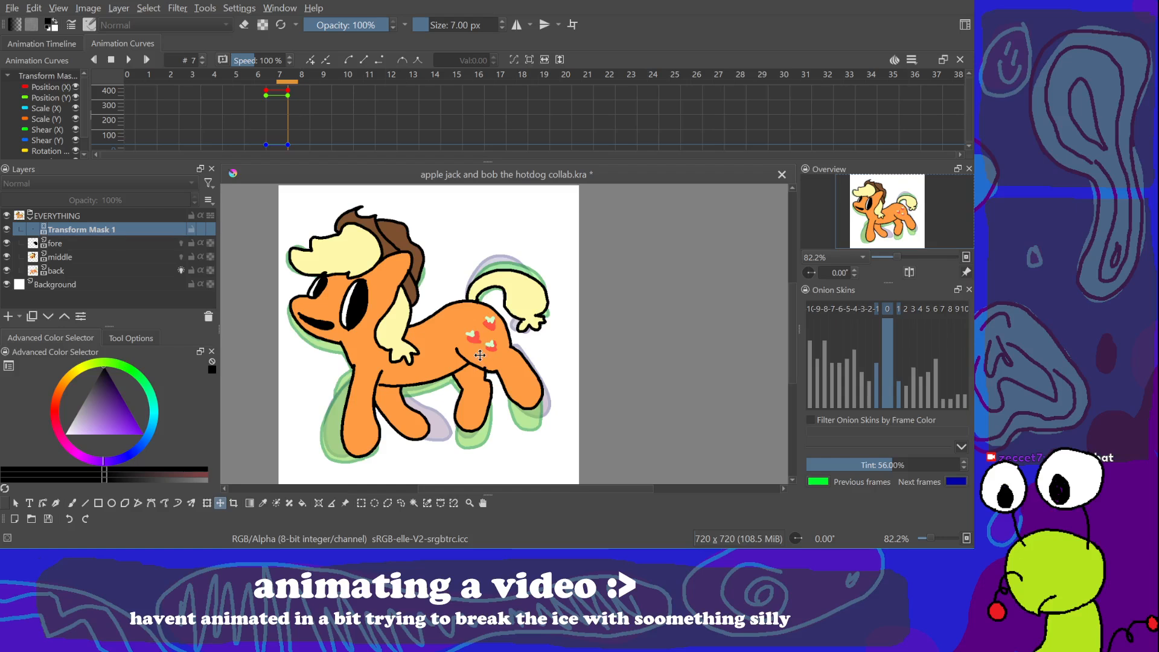
pyautogui.moveTo(477, 350); pyautogui.dragTo(484, 367)
pyautogui.click(266, 83)
pyautogui.click(287, 88)
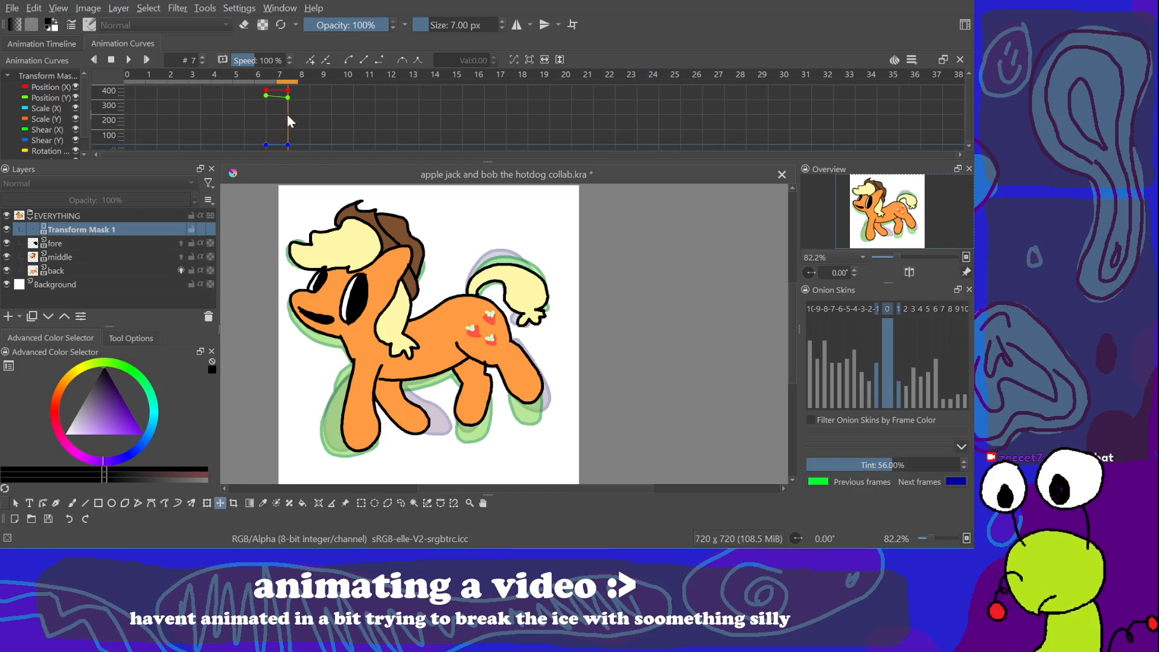
# Step: Compare frames 6 to 8 and add a keyframe for Transform Mask 1 at frame 8 to hold the pony's position
pyautogui.moveTo(624, 326)
pyautogui.mouseDown()
pyautogui.moveTo(633, 310)
pyautogui.moveTo(623, 306)
pyautogui.mouseUp()
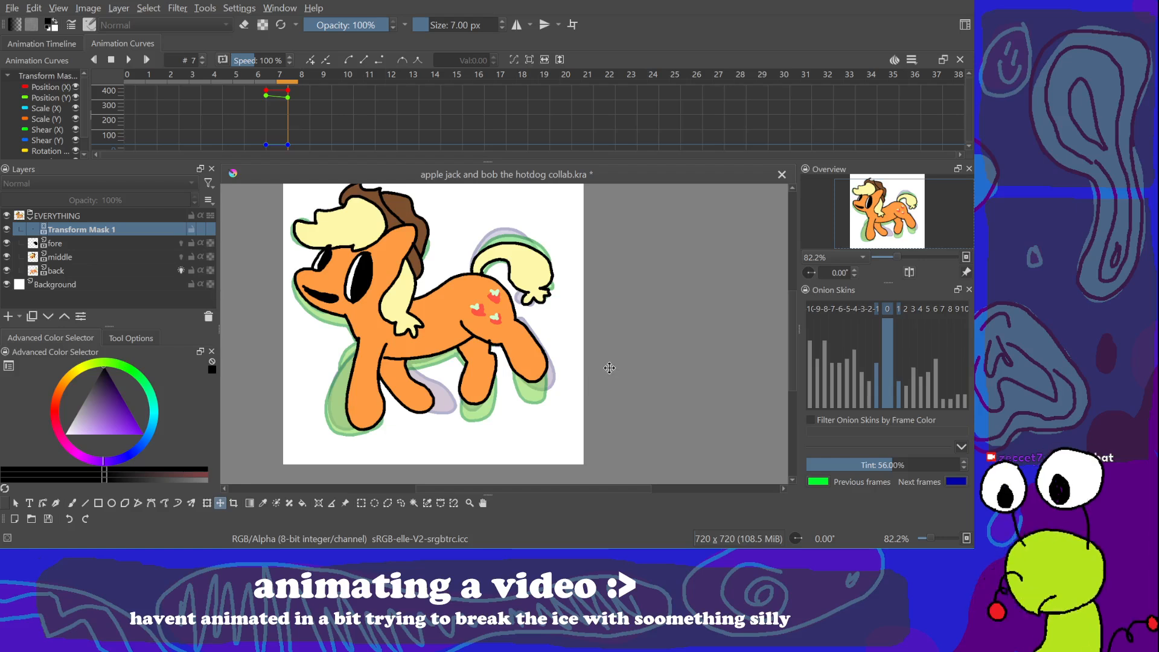
pyautogui.click(273, 83)
pyautogui.click(288, 83)
pyautogui.click(268, 83)
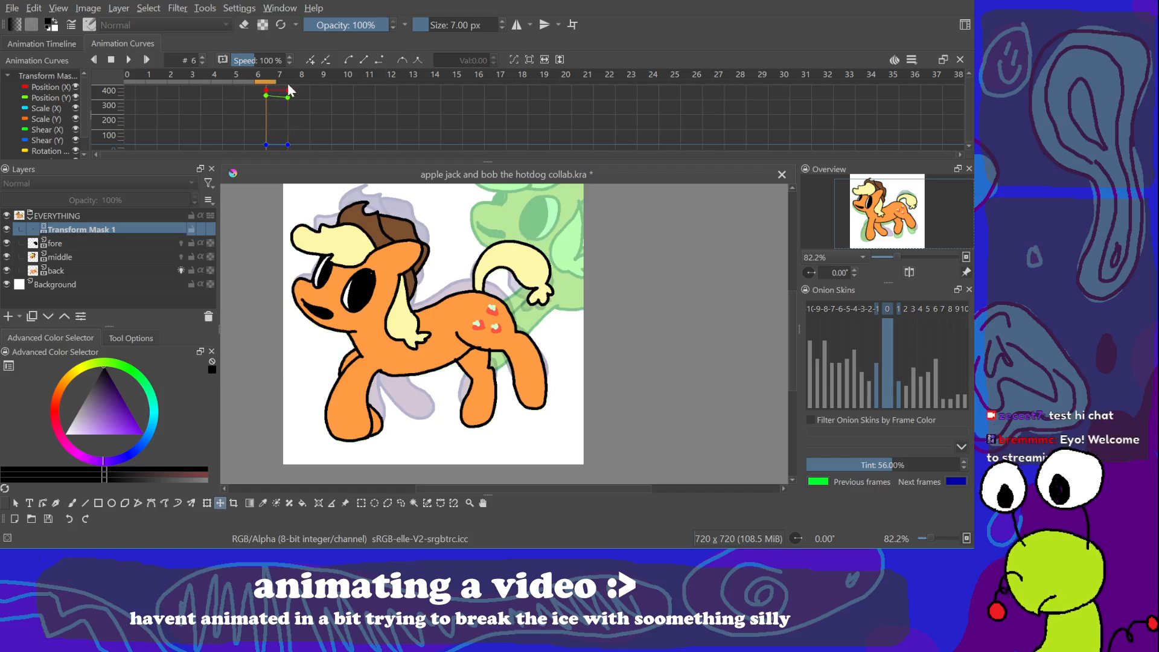
pyautogui.click(307, 90)
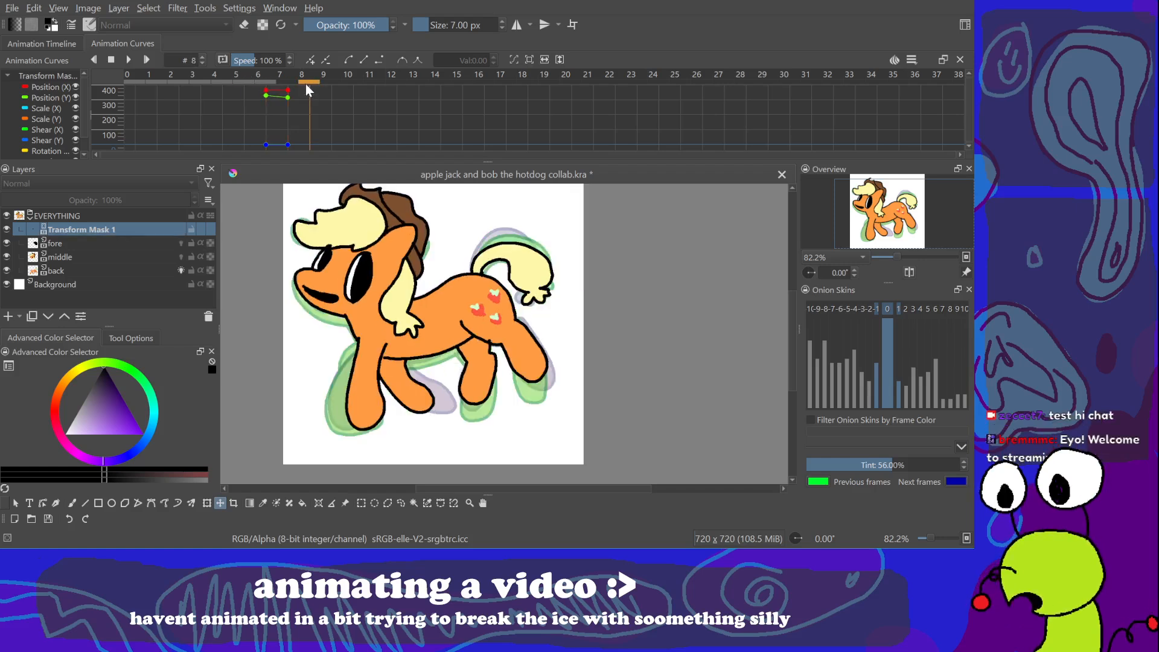
pyautogui.click(290, 84)
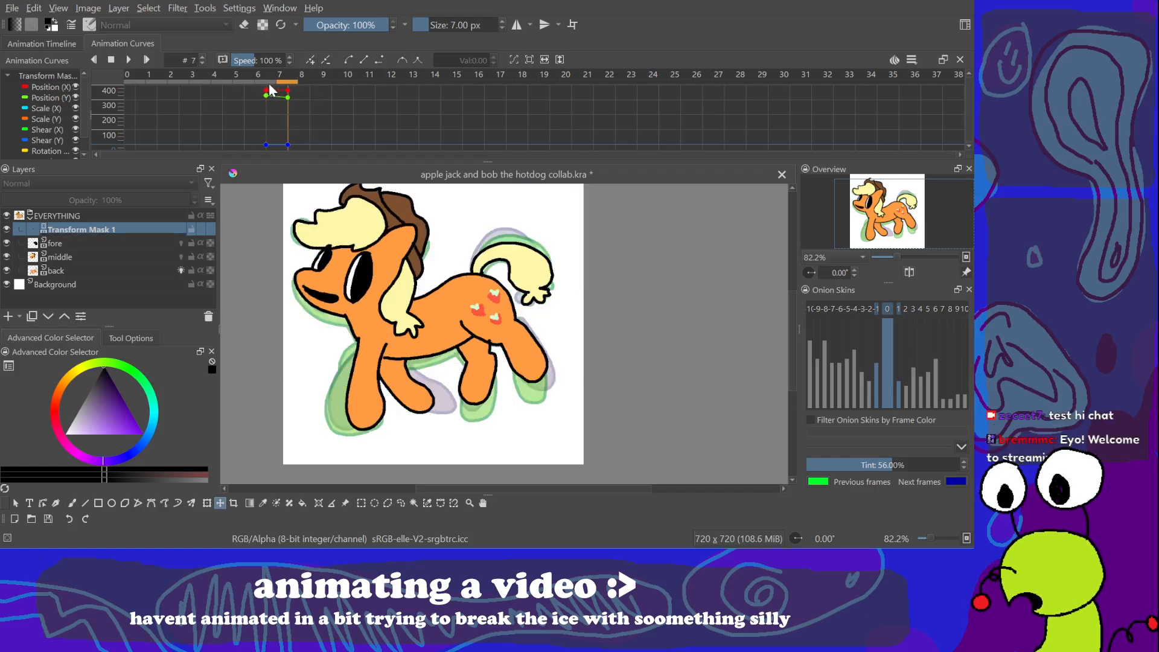
pyautogui.click(310, 81)
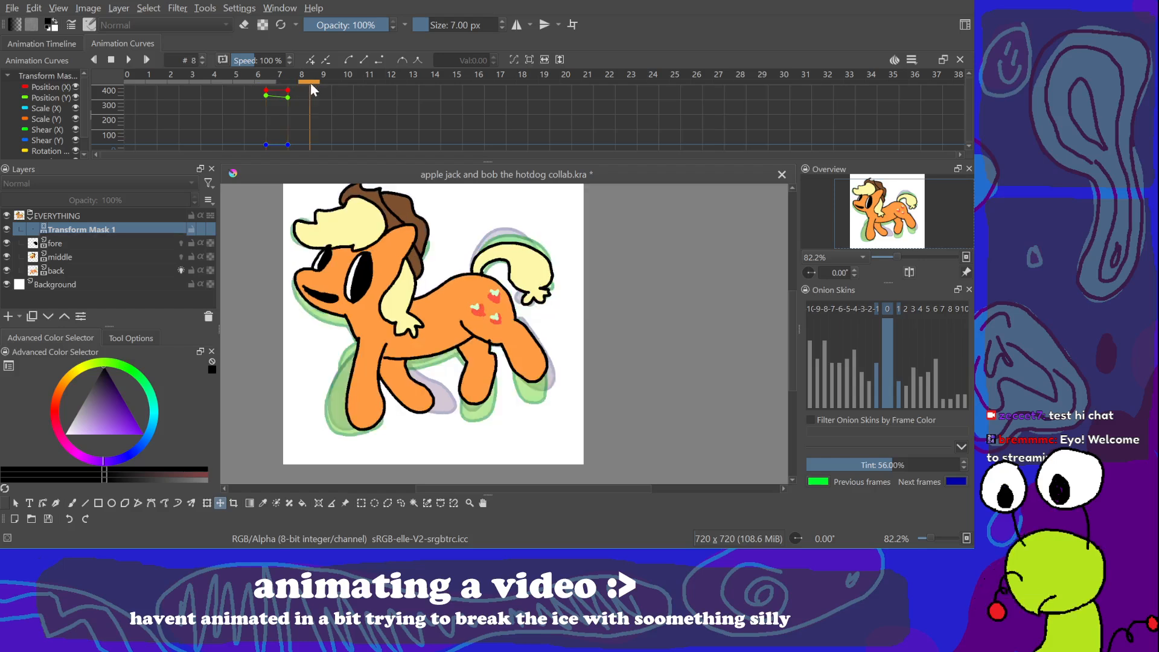
pyautogui.click(287, 82)
pyautogui.click(310, 81)
pyautogui.click(310, 60)
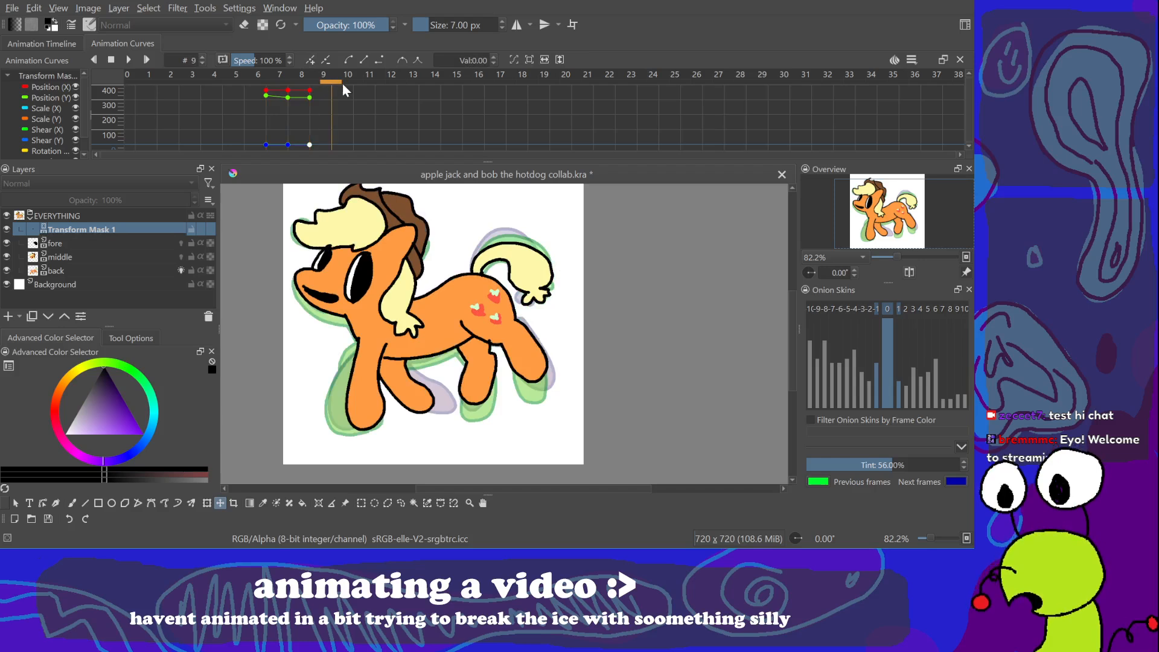
# Step: Add a transform mask keyframe at frame 10 and nudge the artwork slightly upward there
pyautogui.click(347, 82)
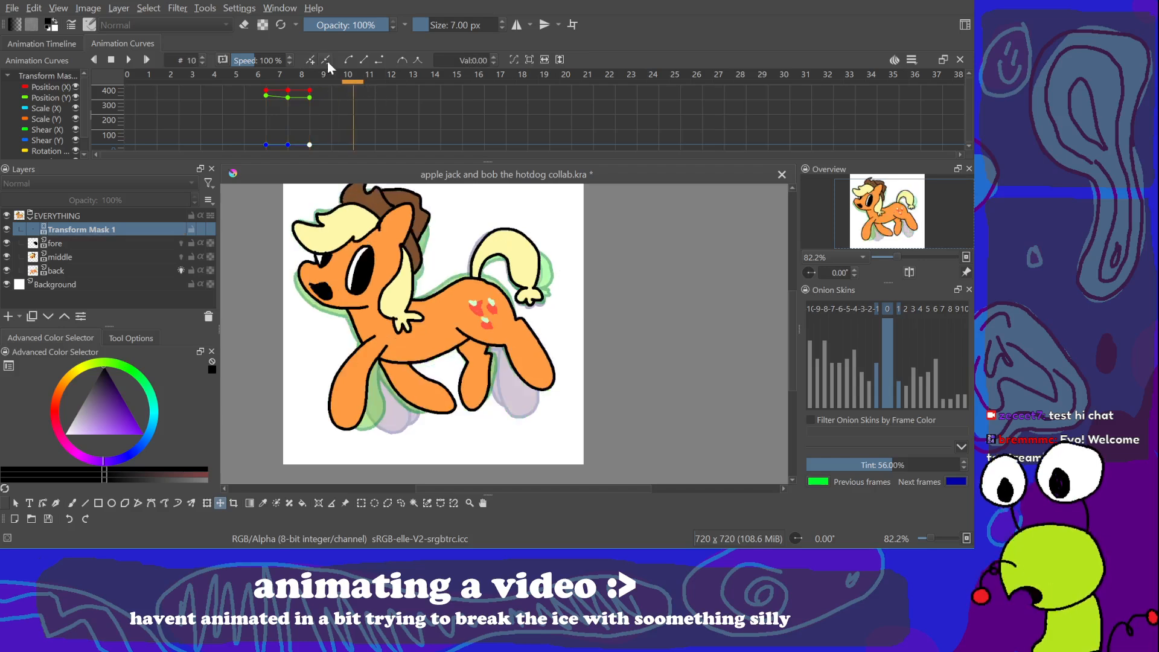
pyautogui.click(310, 59)
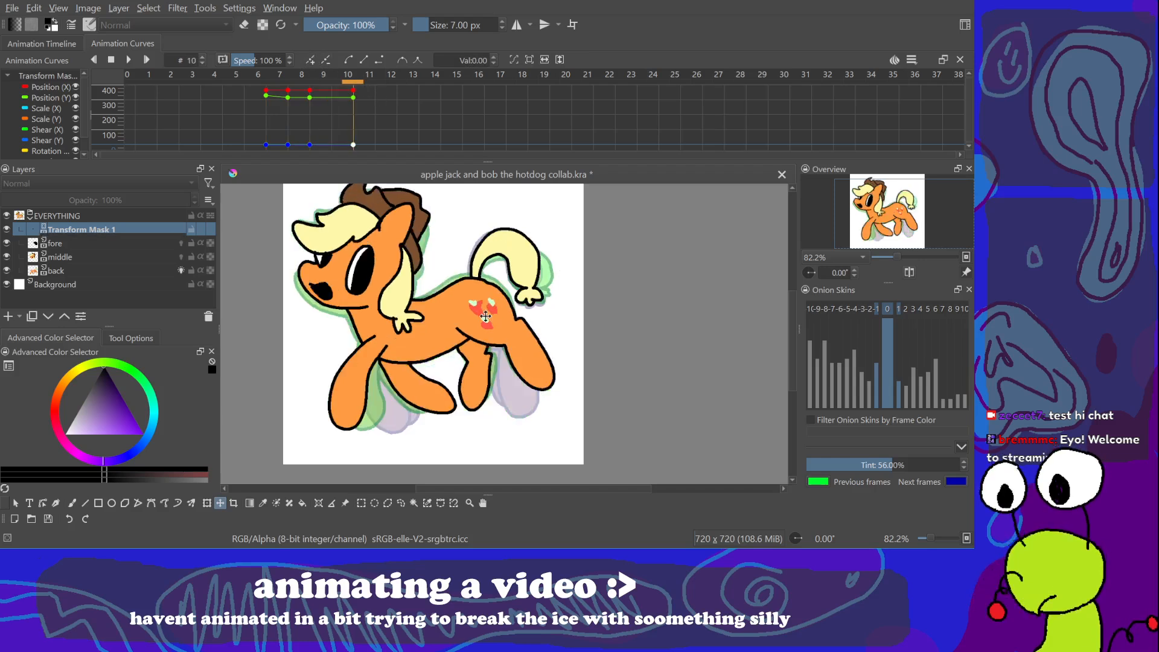
pyautogui.moveTo(485, 316); pyautogui.dragTo(482, 311)
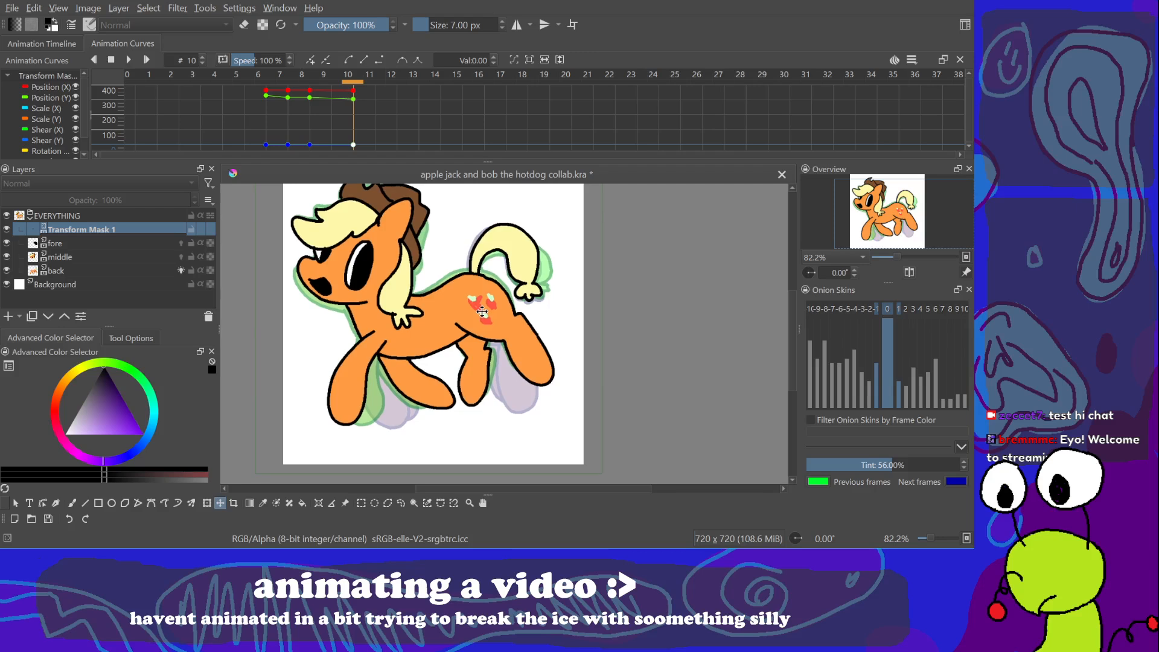
# Step: Step from frame 6 through frame 11 to review the pony's upward movement
pyautogui.click(266, 90)
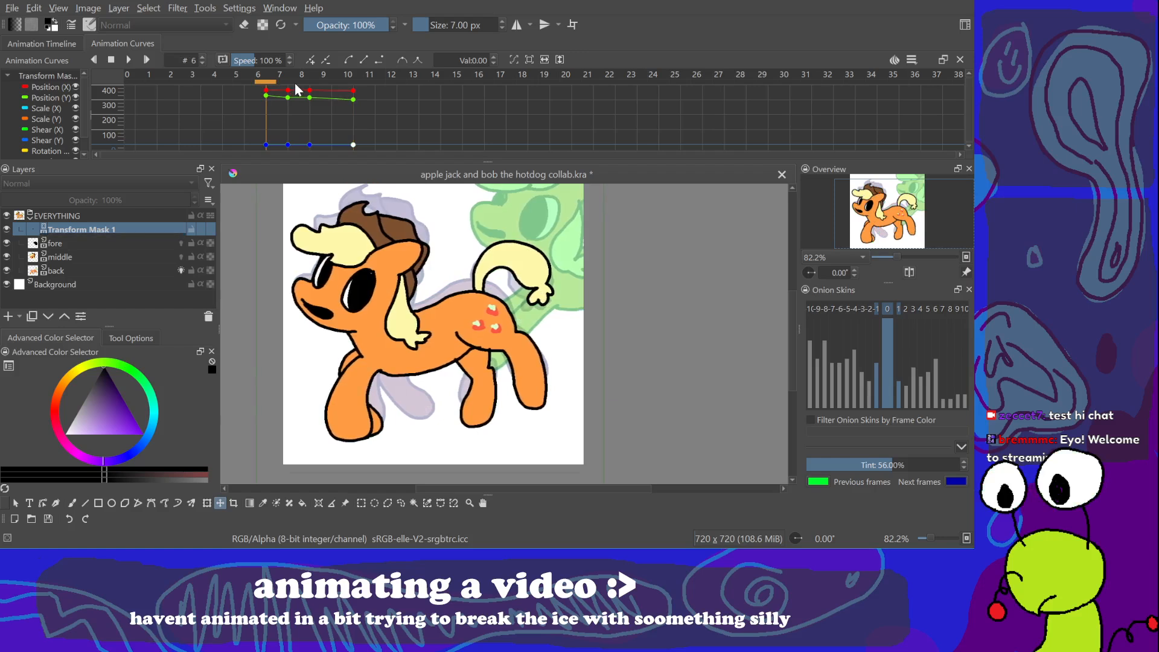
pyautogui.press('Right')
pyautogui.press('Right')
pyautogui.press('Right')
pyautogui.press('Right')
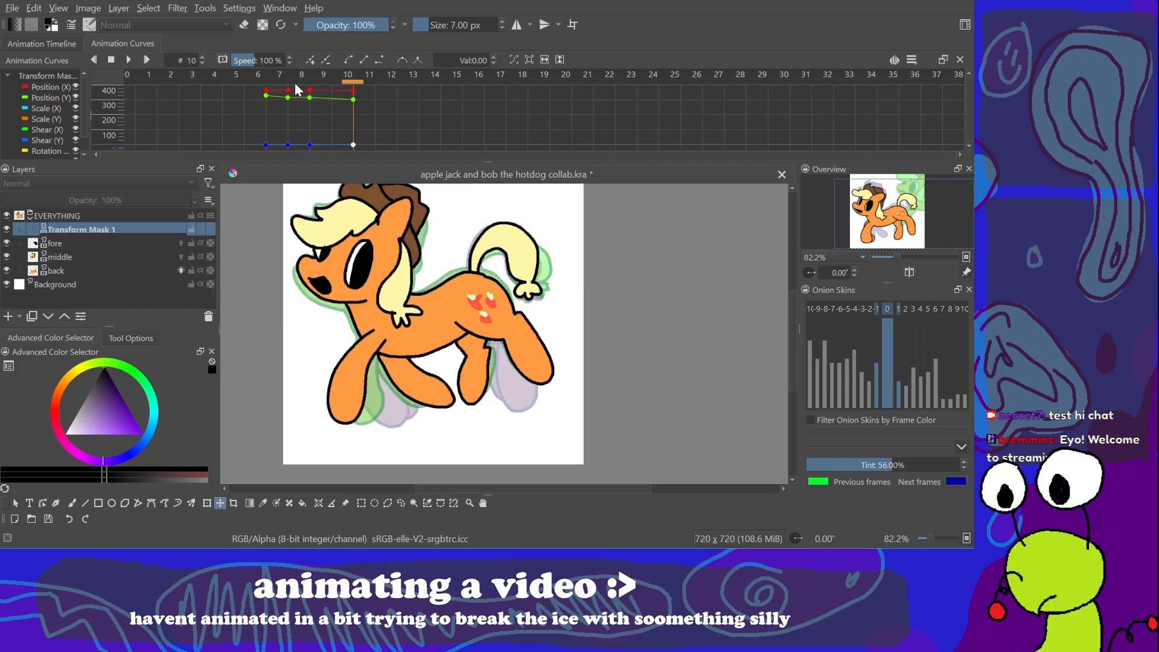
pyautogui.click(376, 82)
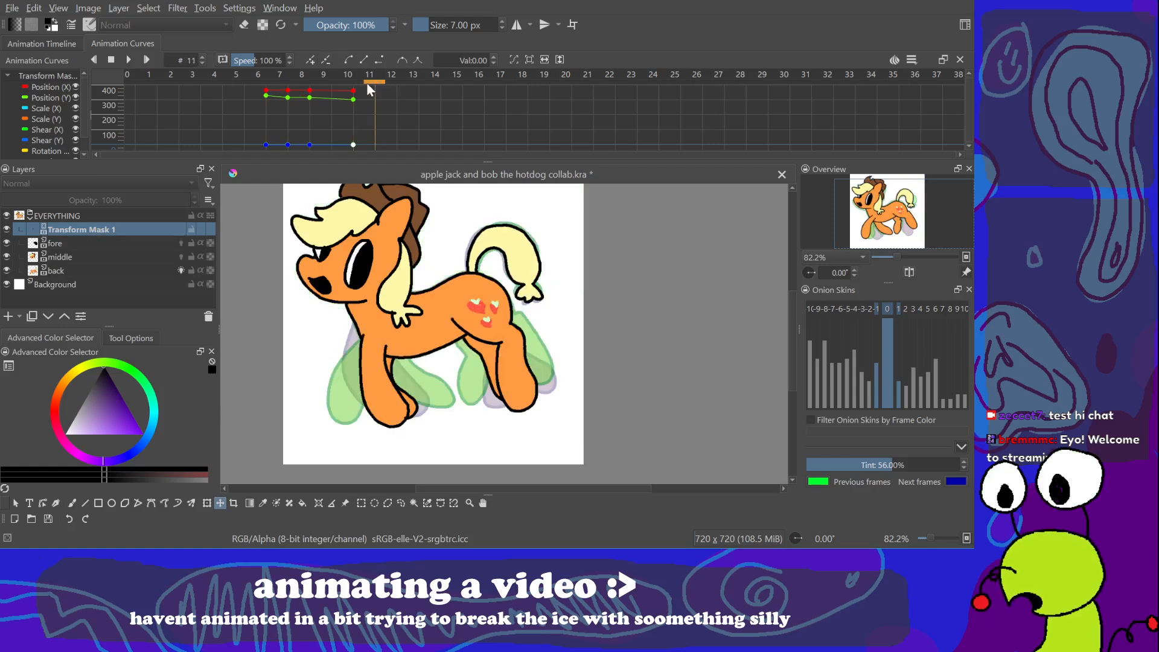
# Step: Try adding a Transform Mask 1 keyframe at frame 11, compare it with frame 8, and undo the addition
pyautogui.click(356, 83)
pyautogui.click(378, 82)
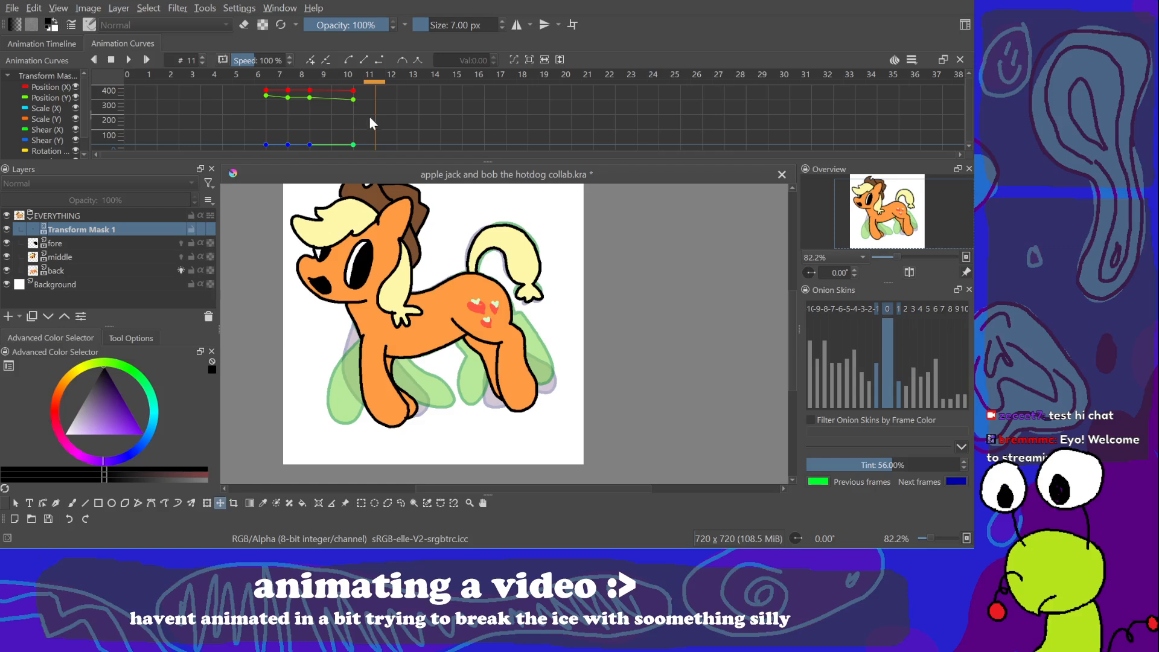
pyautogui.click(311, 60)
pyautogui.click(310, 91)
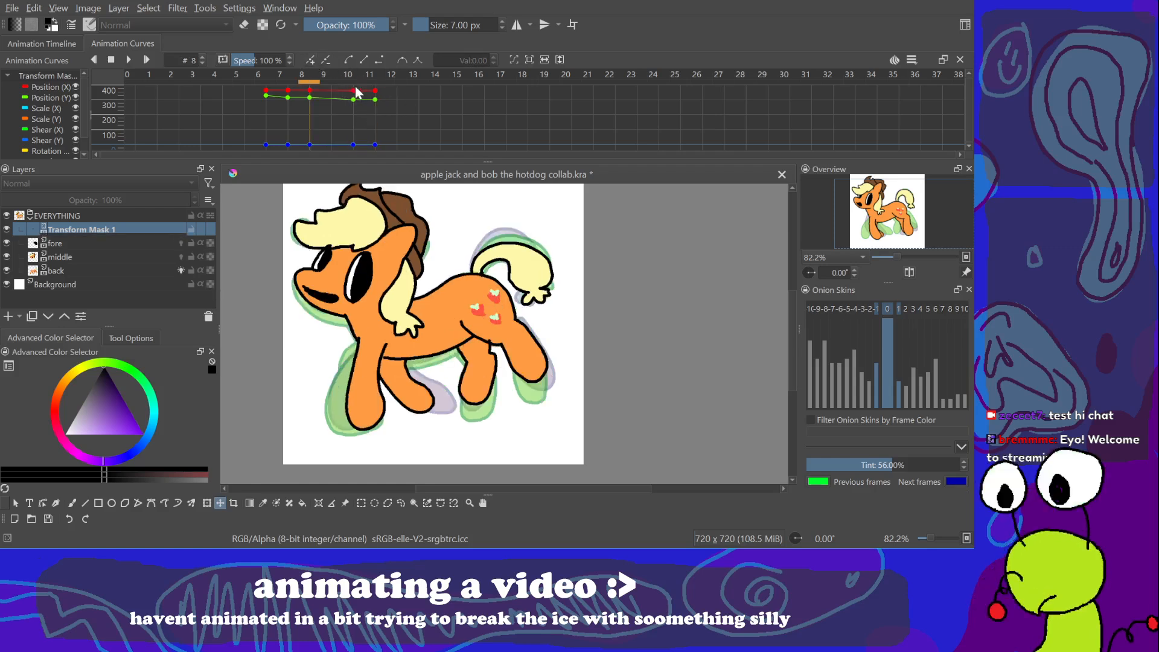
pyautogui.hotkey('ctrl', 'z')
pyautogui.hotkey('ctrl', 'z')
# Step: Undo the upward nudge and the transform mask keyframe at frame 10
pyautogui.click(354, 82)
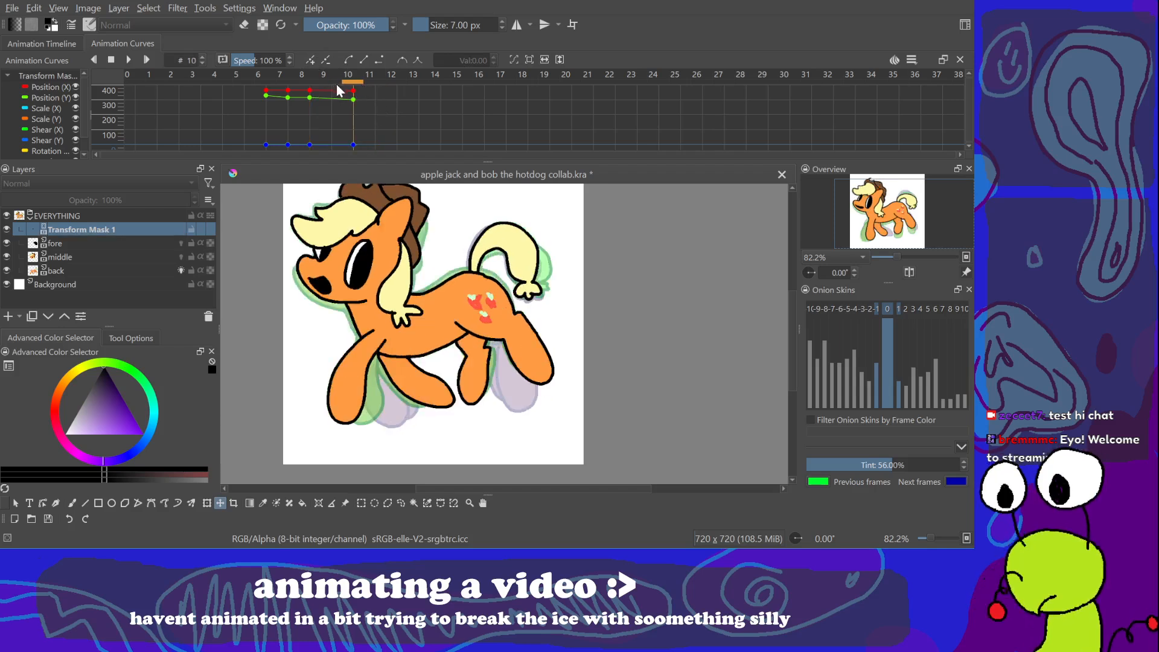
pyautogui.hotkey('ctrl', 'z')
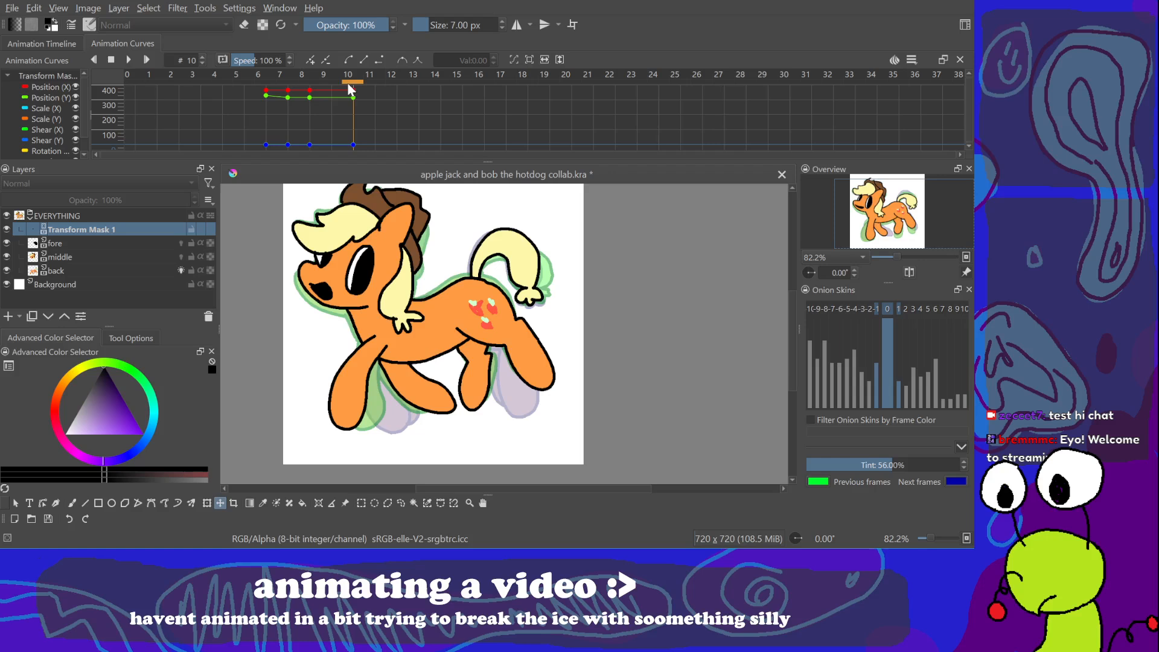
pyautogui.hotkey('ctrl', 'z')
pyautogui.hotkey('ctrl', 'z')
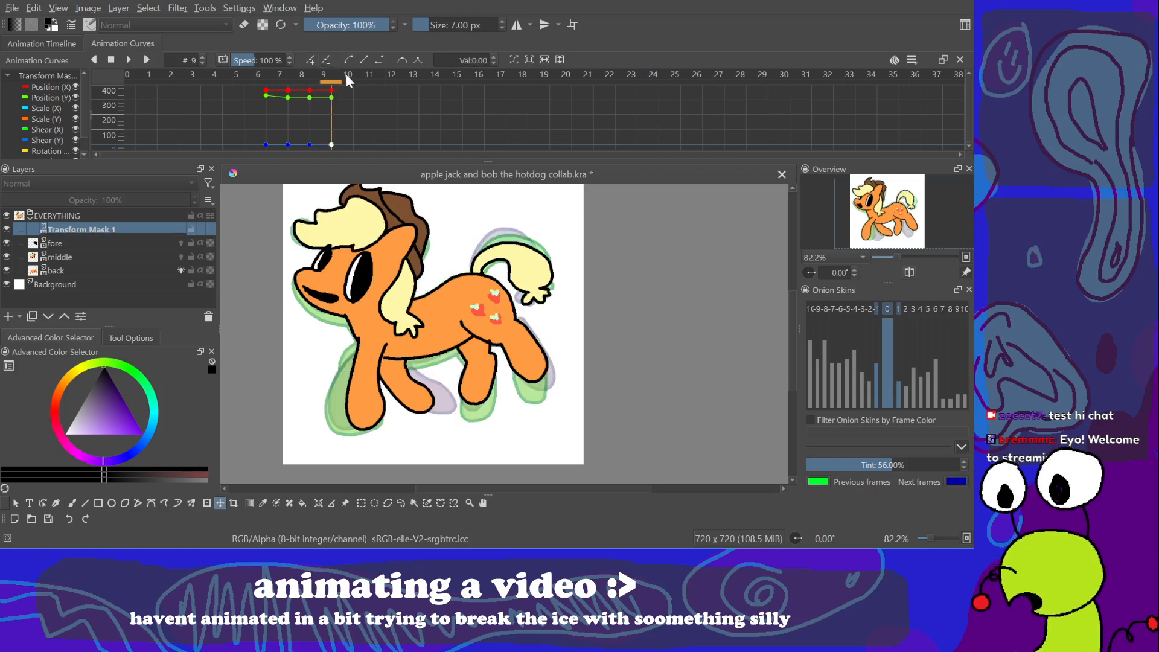
# Step: Try holding the pony's position with transform mask keyframes at frames 9 and 10, and remove both again
pyautogui.click(310, 60)
pyautogui.click(310, 79)
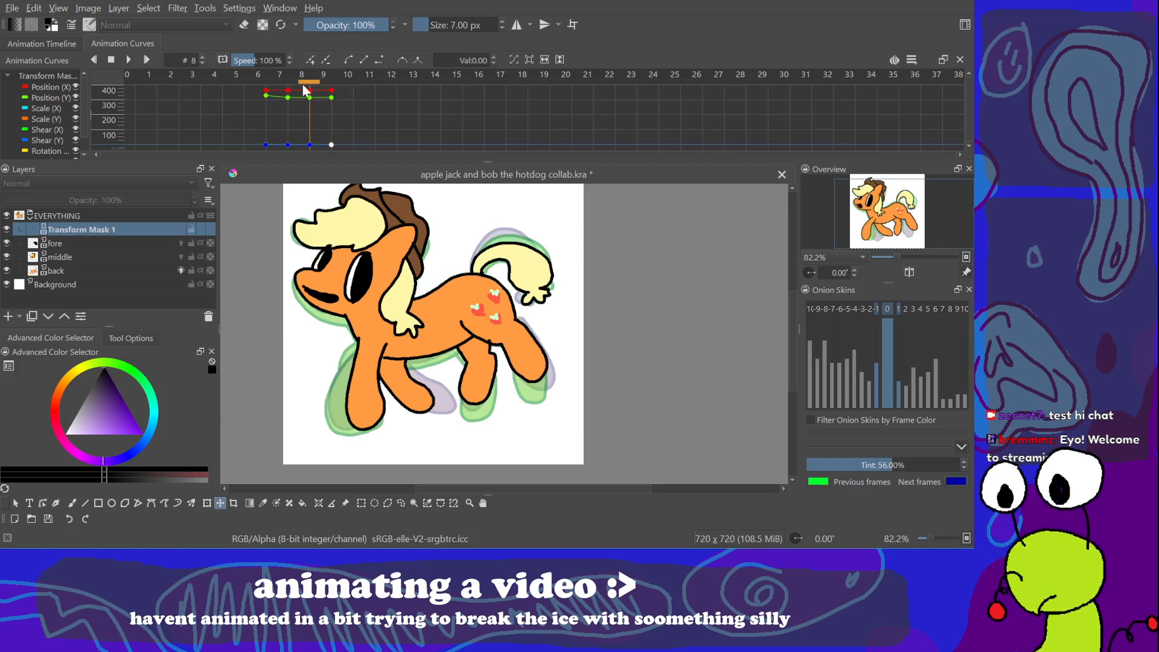
pyautogui.click(353, 82)
pyautogui.click(310, 60)
pyautogui.click(332, 79)
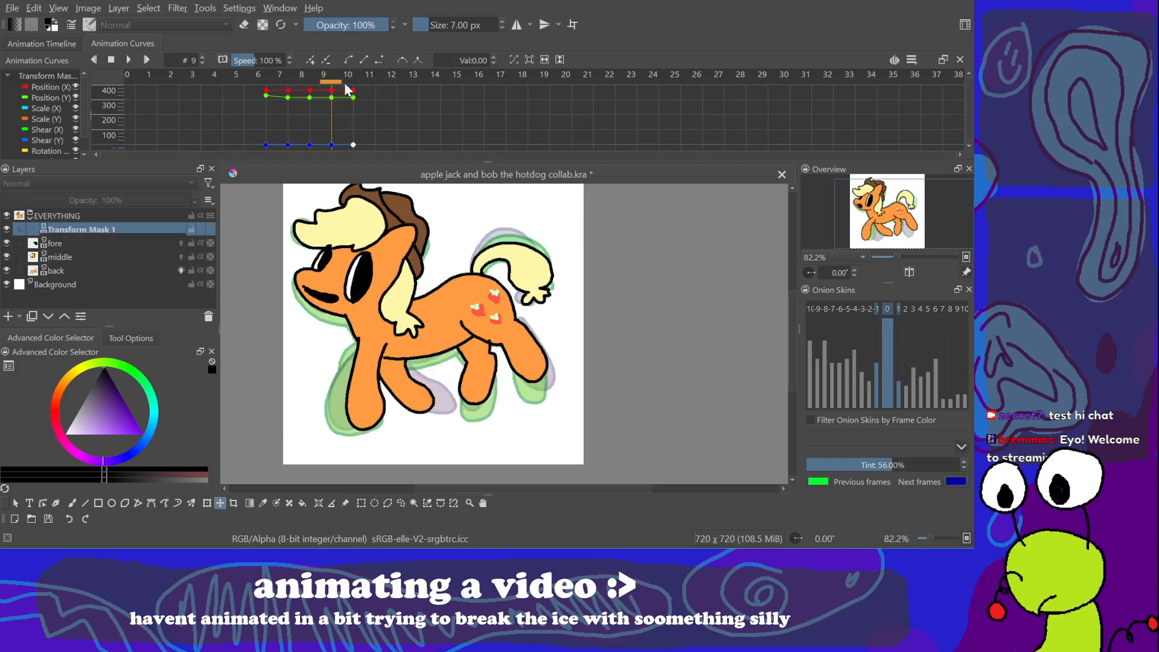
pyautogui.click(288, 83)
pyautogui.click(310, 82)
pyautogui.click(333, 82)
pyautogui.press('Delete')
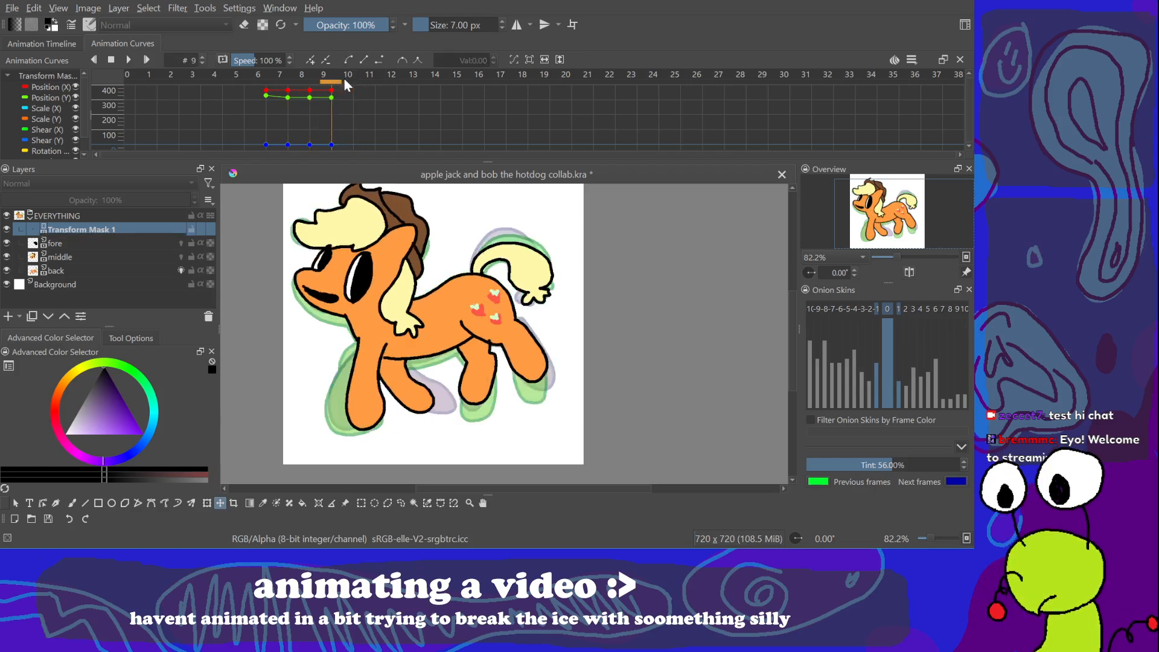
pyautogui.click(318, 83)
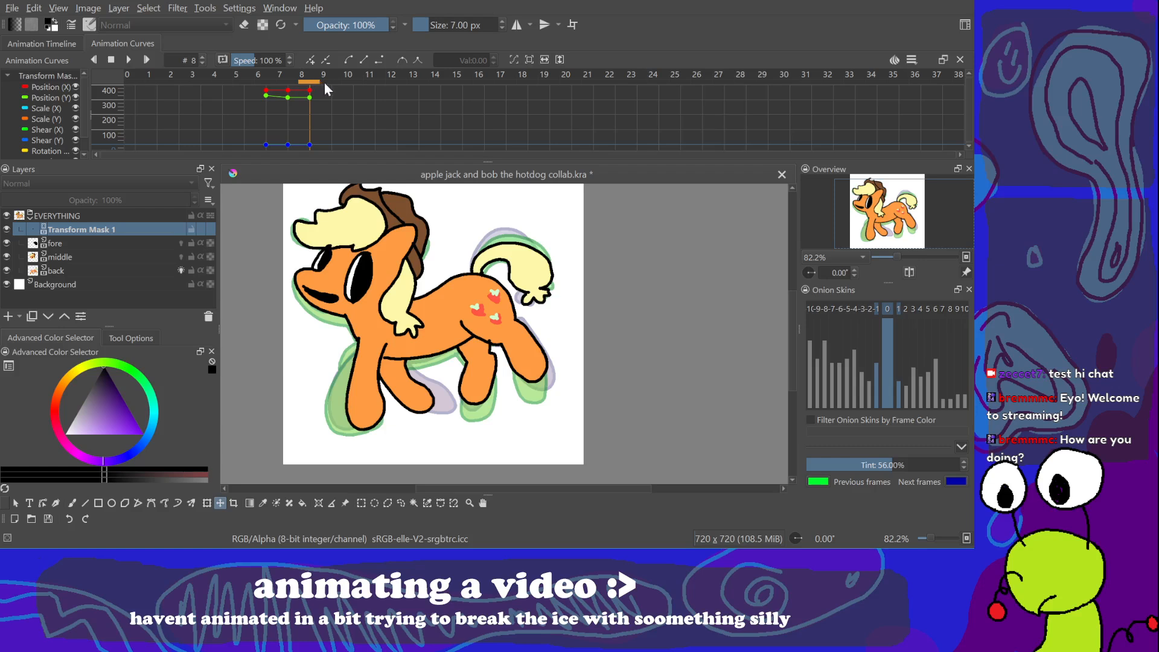
# Step: Compare frames 6 to 8 and add a Transform Mask 1 keyframe at frame 10
pyautogui.click(289, 83)
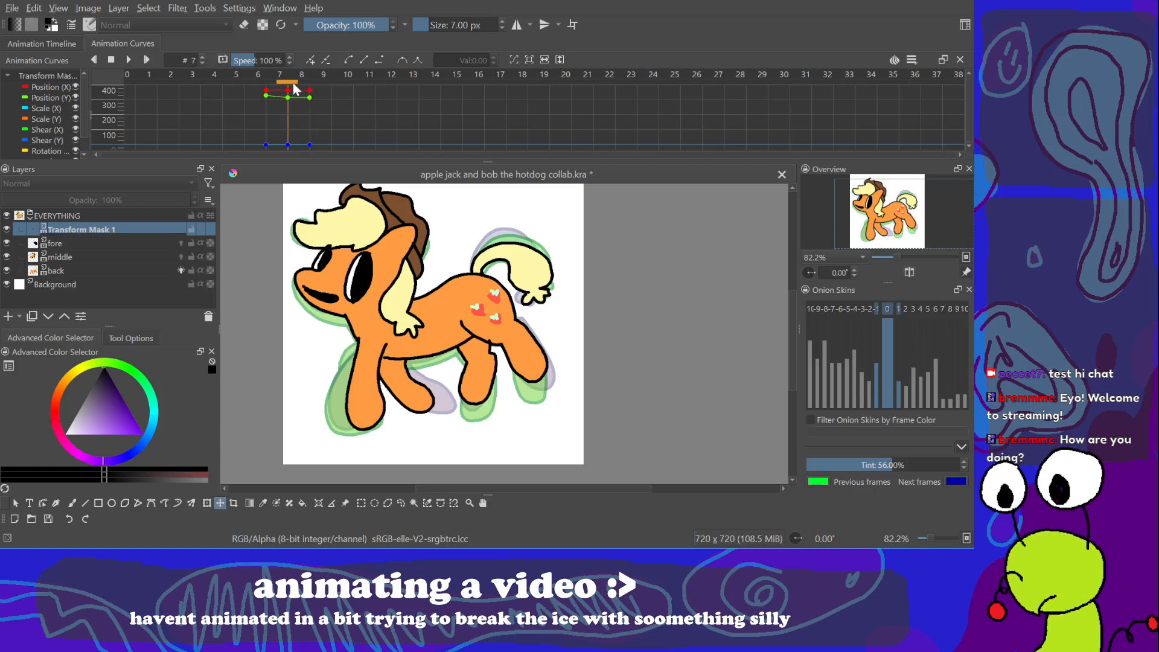
pyautogui.click(319, 84)
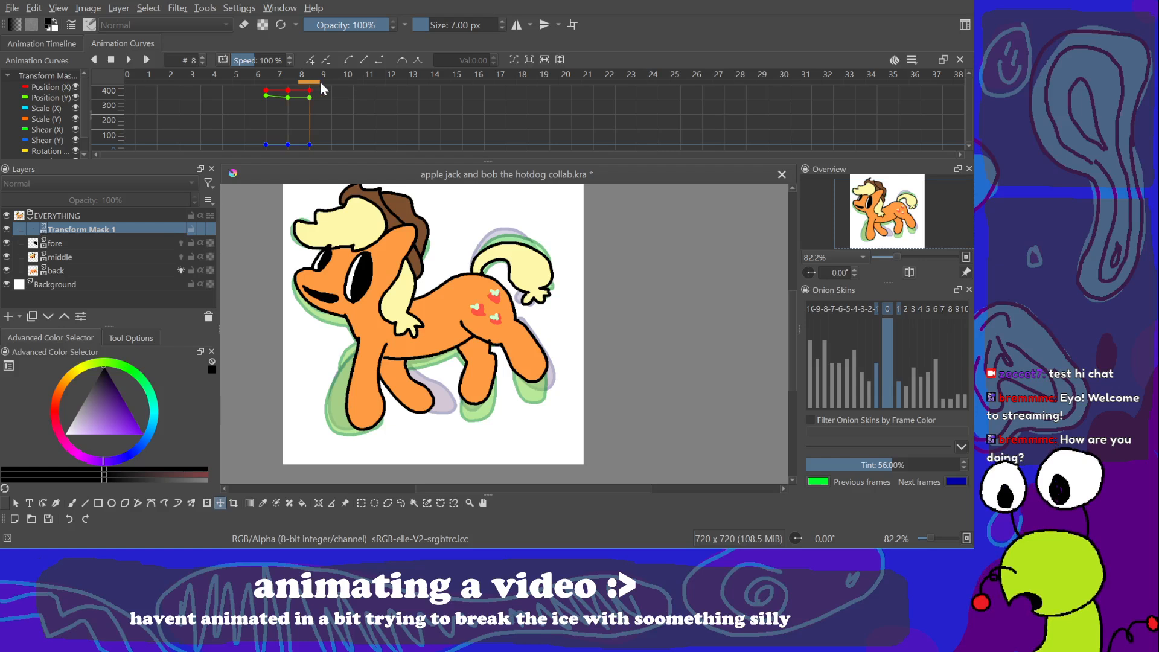
pyautogui.click(272, 85)
pyautogui.click(310, 82)
pyautogui.click(290, 83)
pyautogui.click(308, 83)
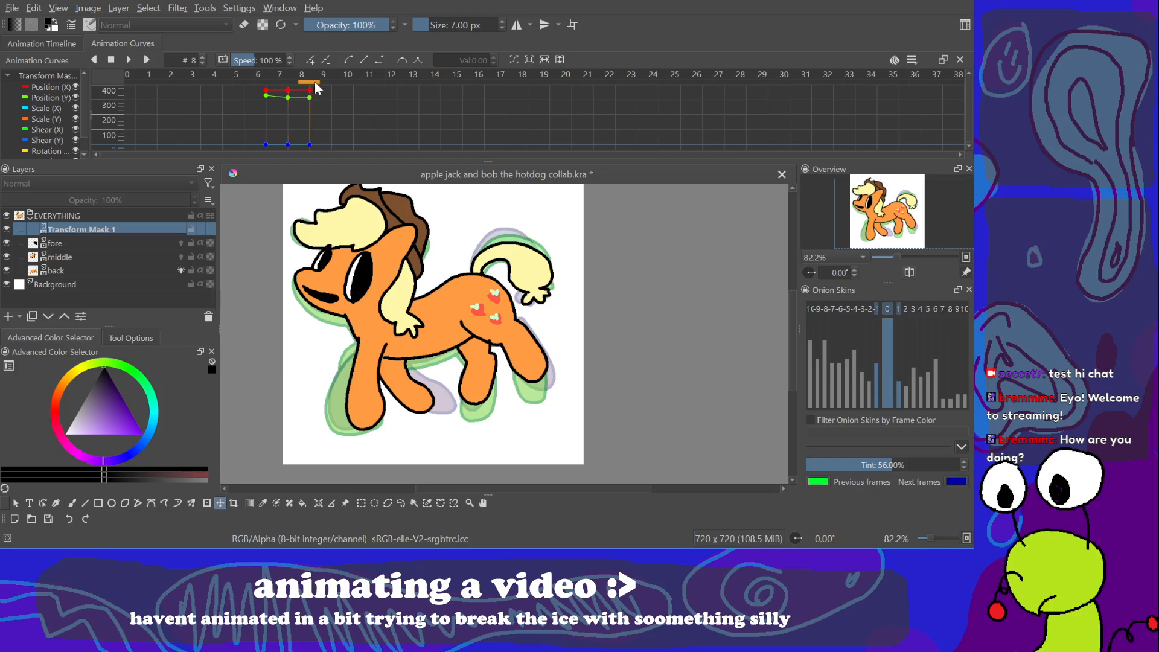
pyautogui.click(345, 81)
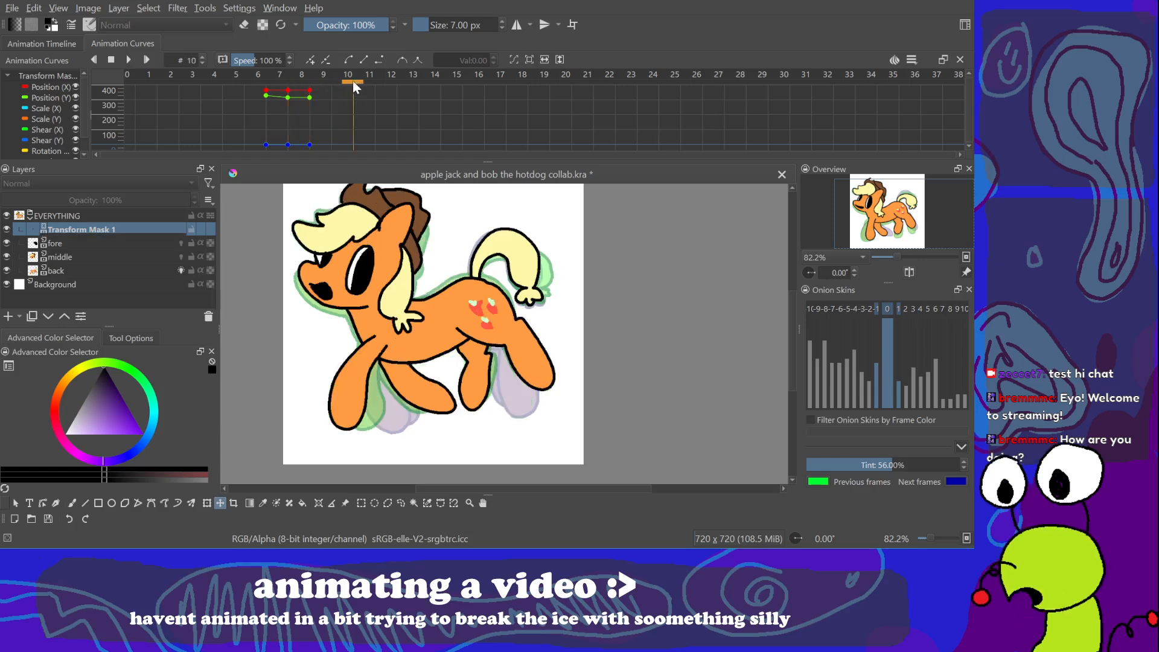
pyautogui.click(311, 59)
# Step: Check frames 7 and 8 against frame 10 and nudge the masked artwork slightly upward at frame 10
pyautogui.click(288, 83)
pyautogui.click(312, 82)
pyautogui.click(297, 84)
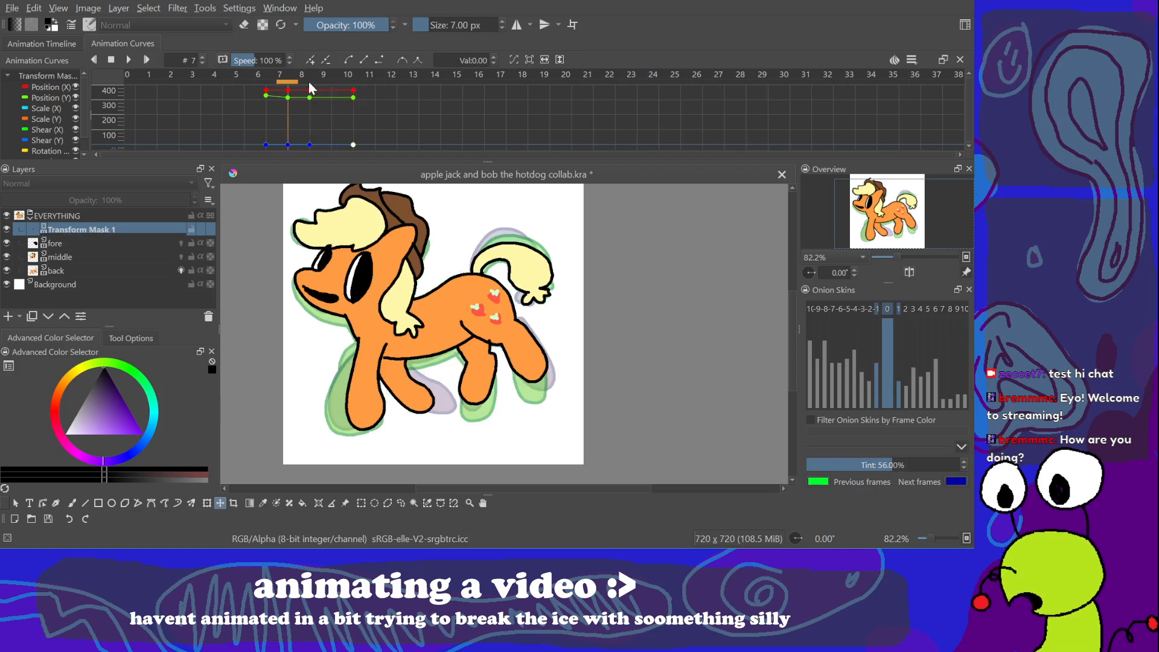
pyautogui.click(348, 81)
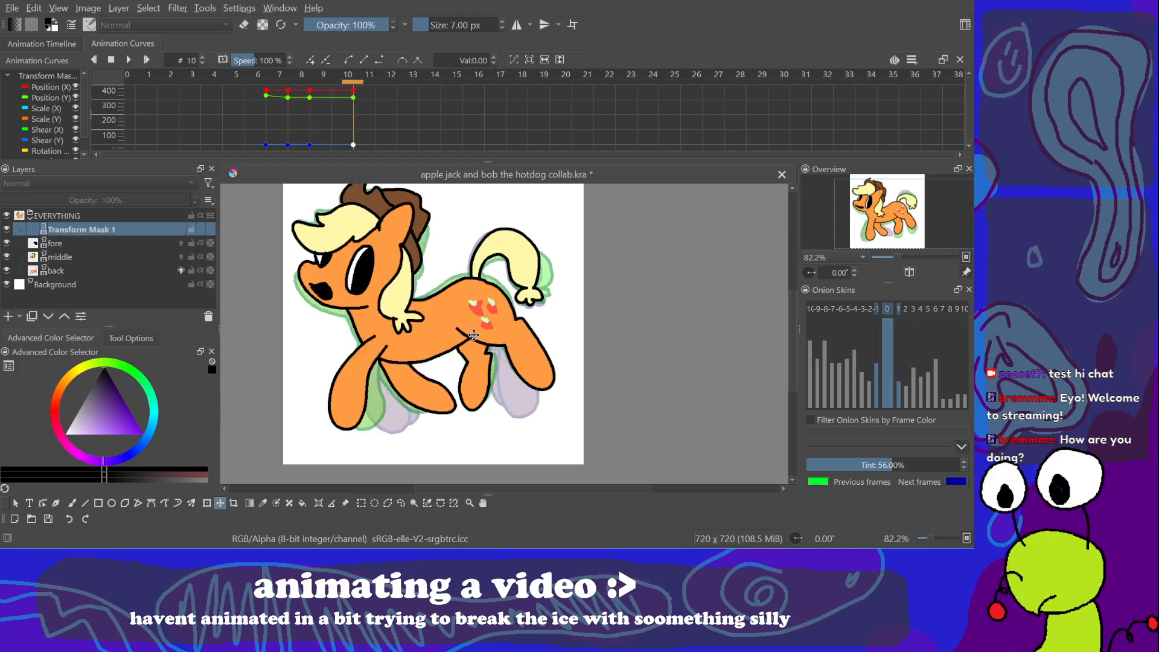
pyautogui.moveTo(475, 328); pyautogui.dragTo(475, 323)
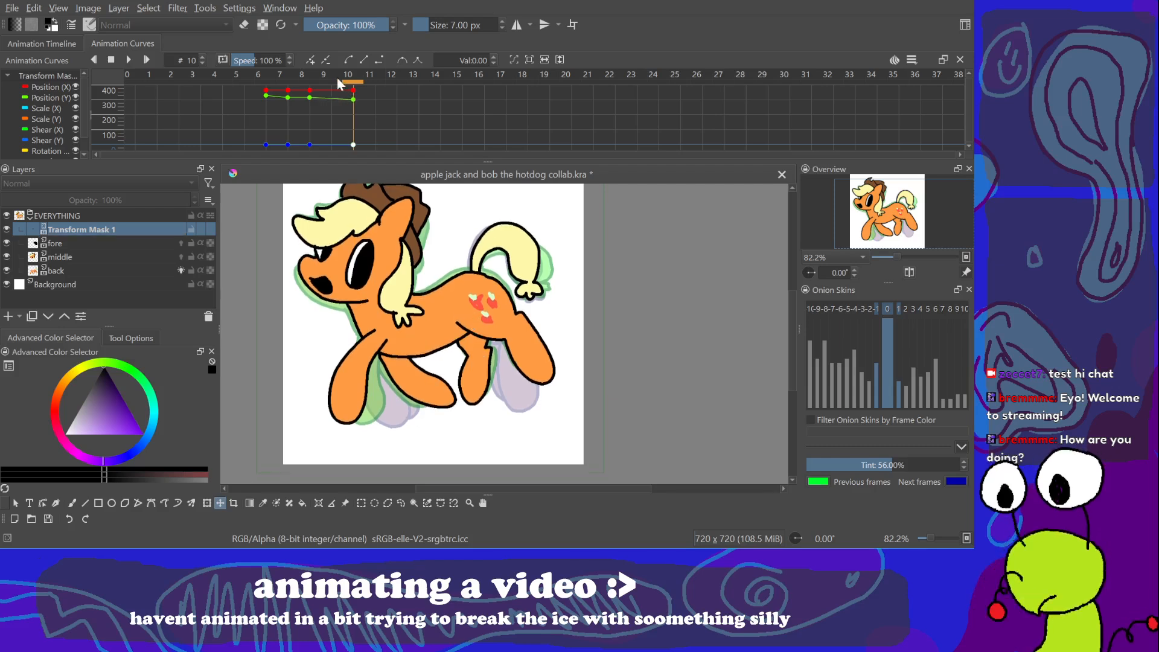
# Step: Add a transform mask keyframe at frame 11, nudge the artwork slightly downward there, and compare it with frames 8 and 10
pyautogui.click(375, 81)
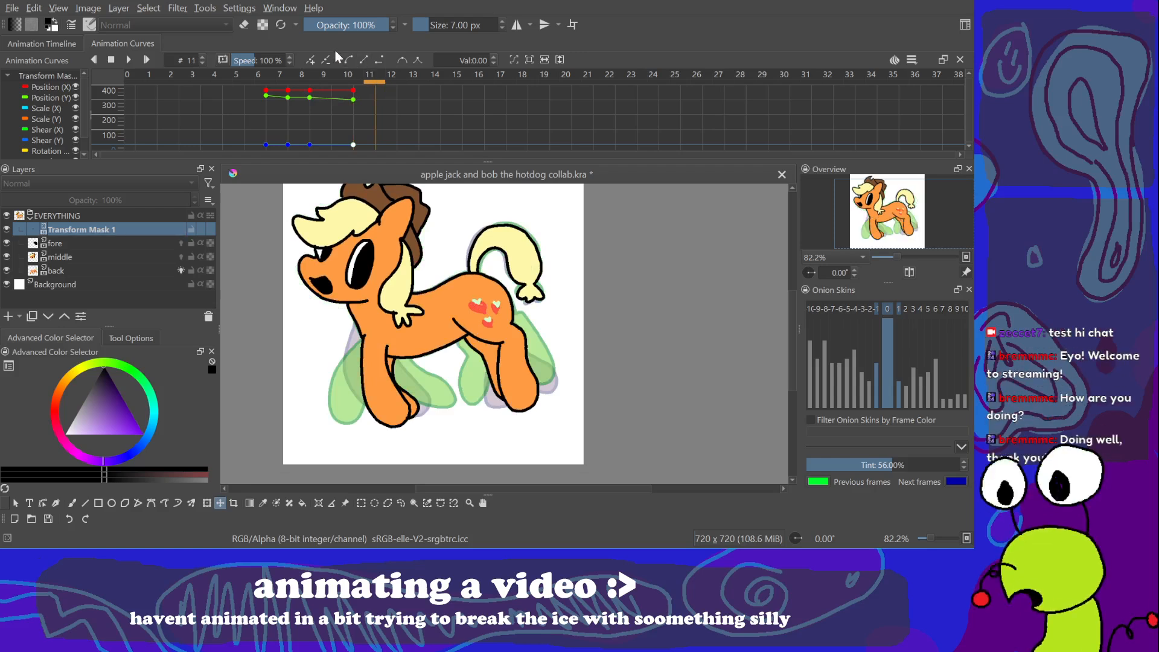
pyautogui.click(310, 59)
pyautogui.moveTo(484, 311); pyautogui.dragTo(484, 320)
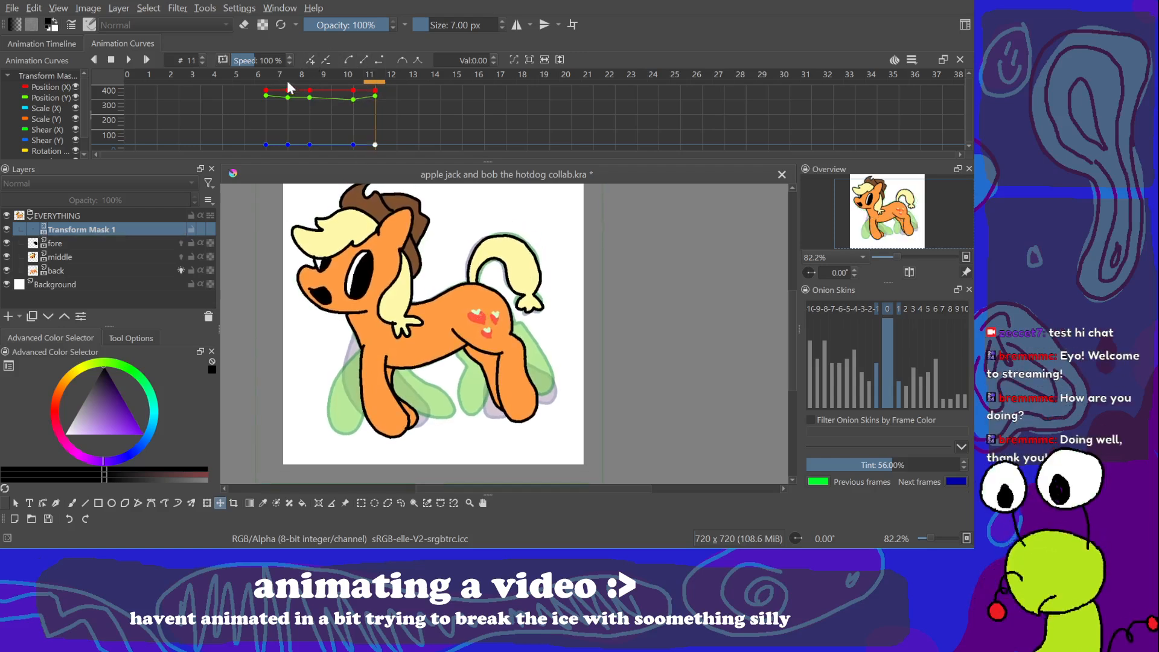
pyautogui.click(308, 82)
pyautogui.click(351, 82)
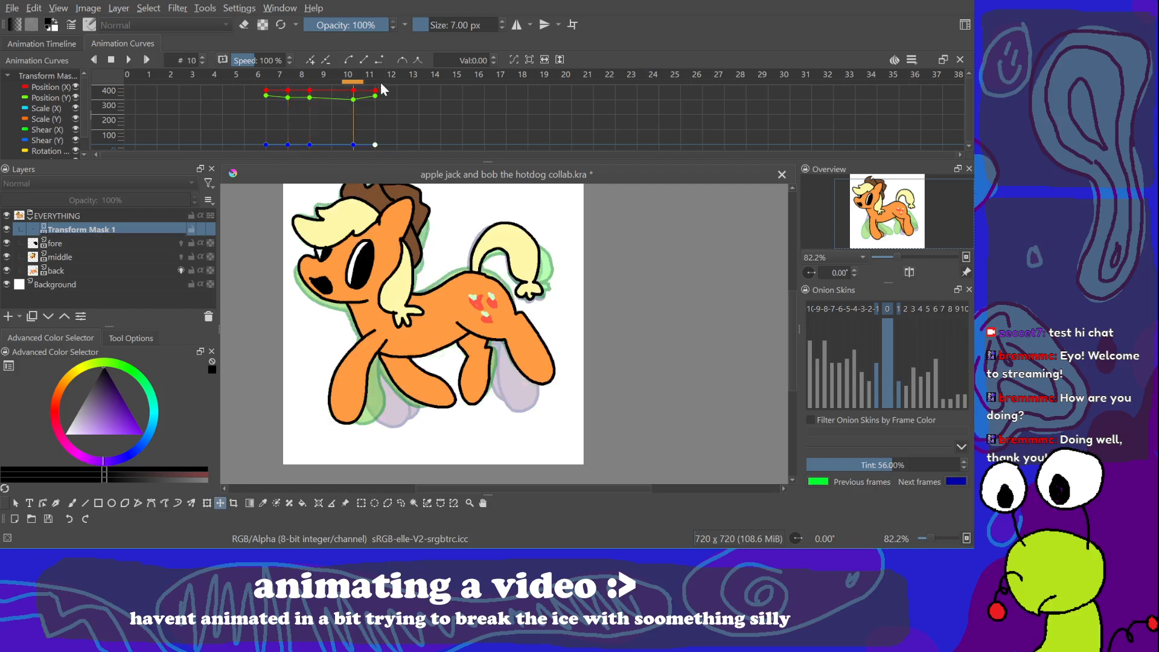
pyautogui.click(375, 83)
# Step: Add a transform mask keyframe at frame 12 and nudge the artwork slightly further down there
pyautogui.click(397, 82)
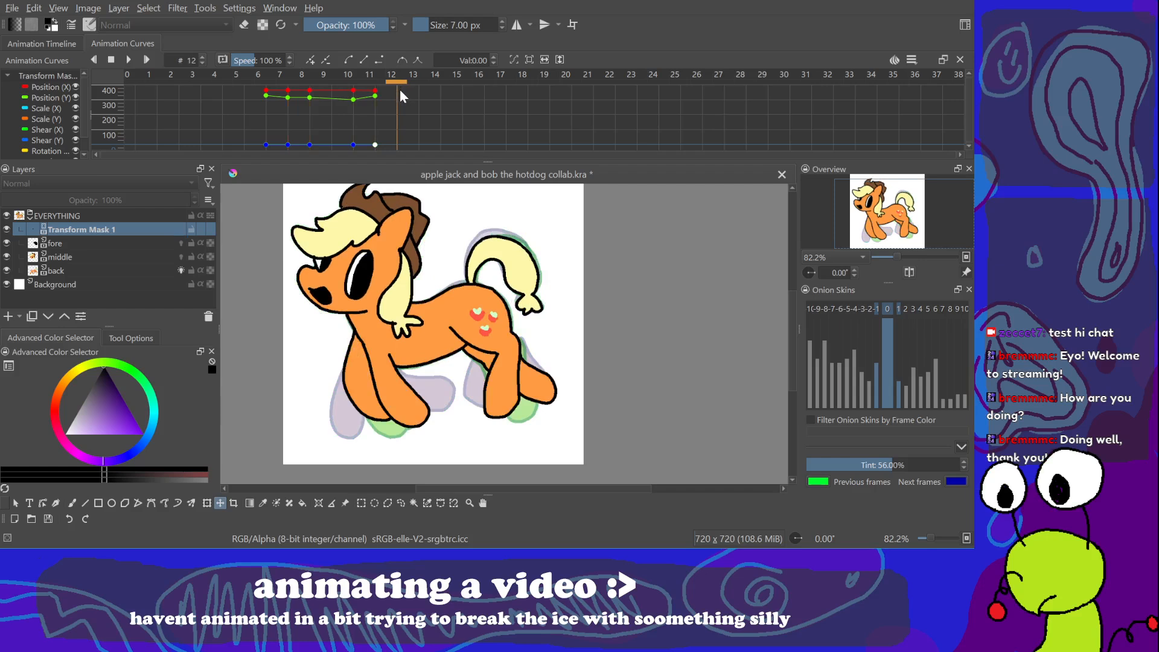
pyautogui.click(320, 60)
pyautogui.moveTo(486, 319); pyautogui.dragTo(484, 318)
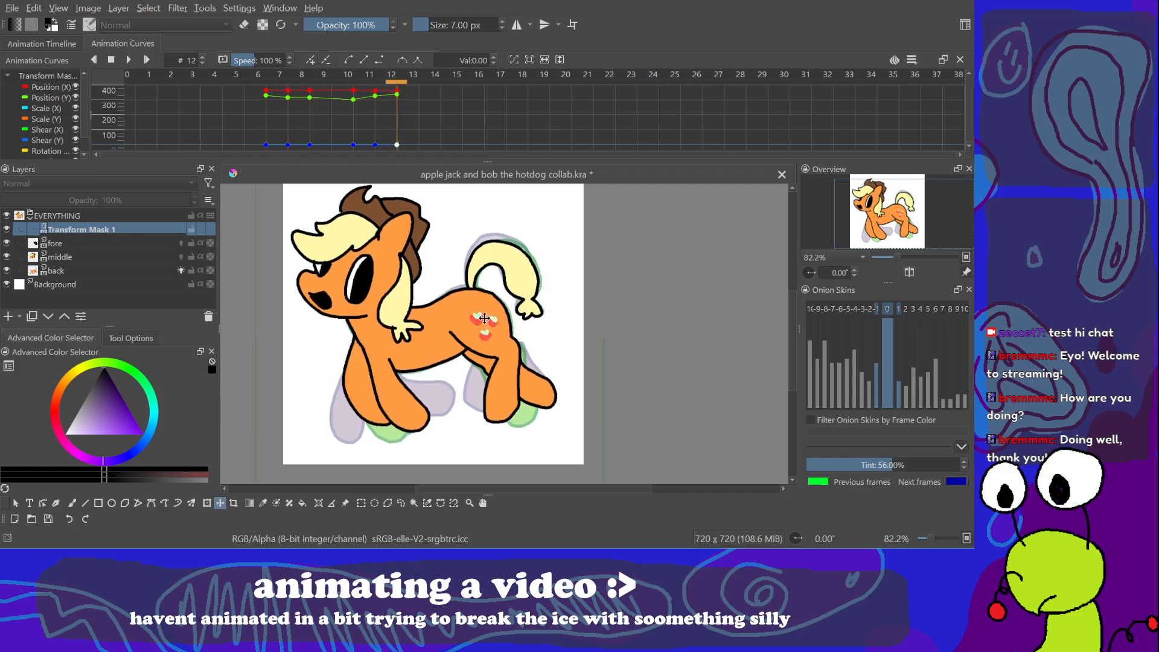
# Step: Step between frame 6 and frames 12 to 14 to examine how the pony's vertical movement reads
pyautogui.click(419, 81)
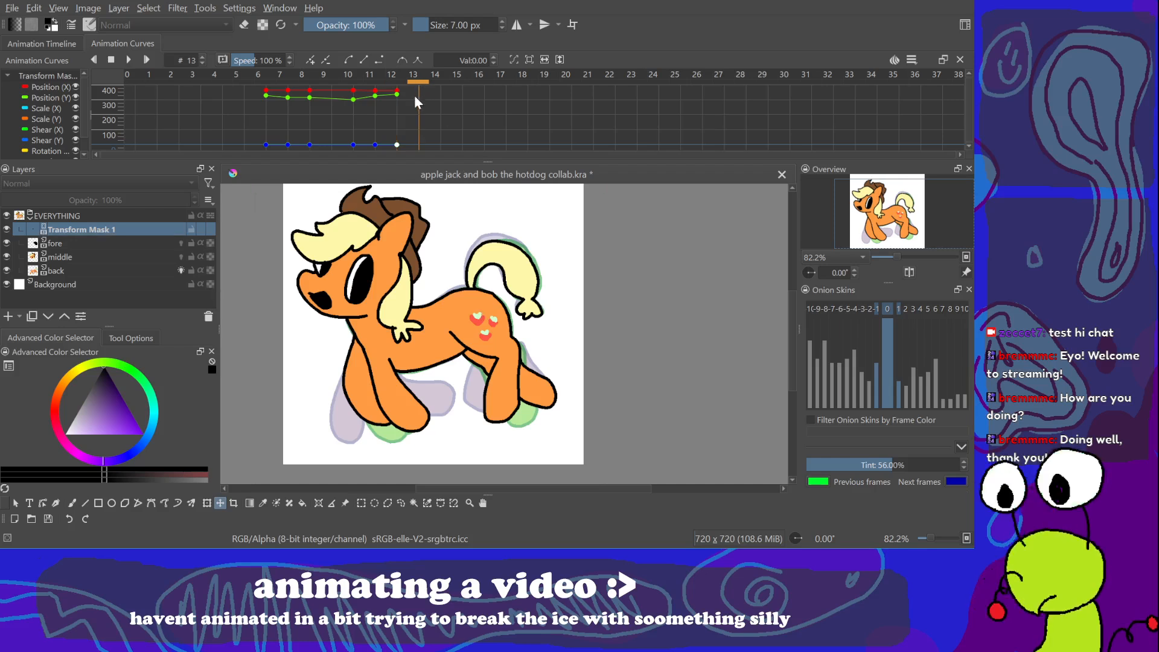
pyautogui.click(266, 83)
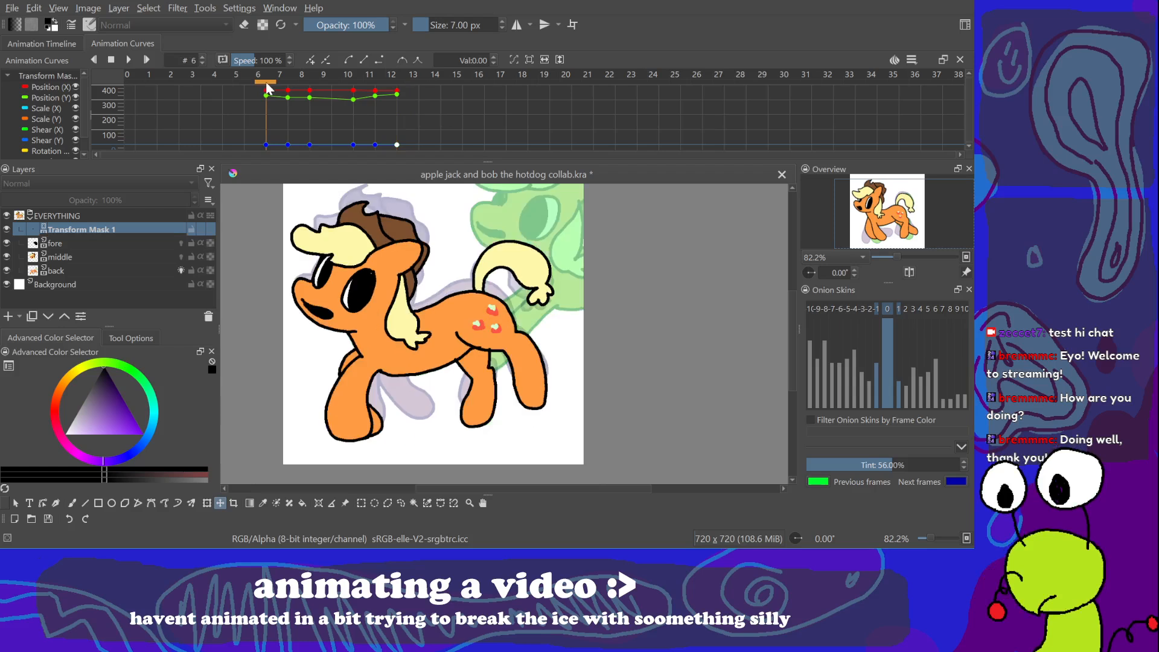
pyautogui.click(395, 86)
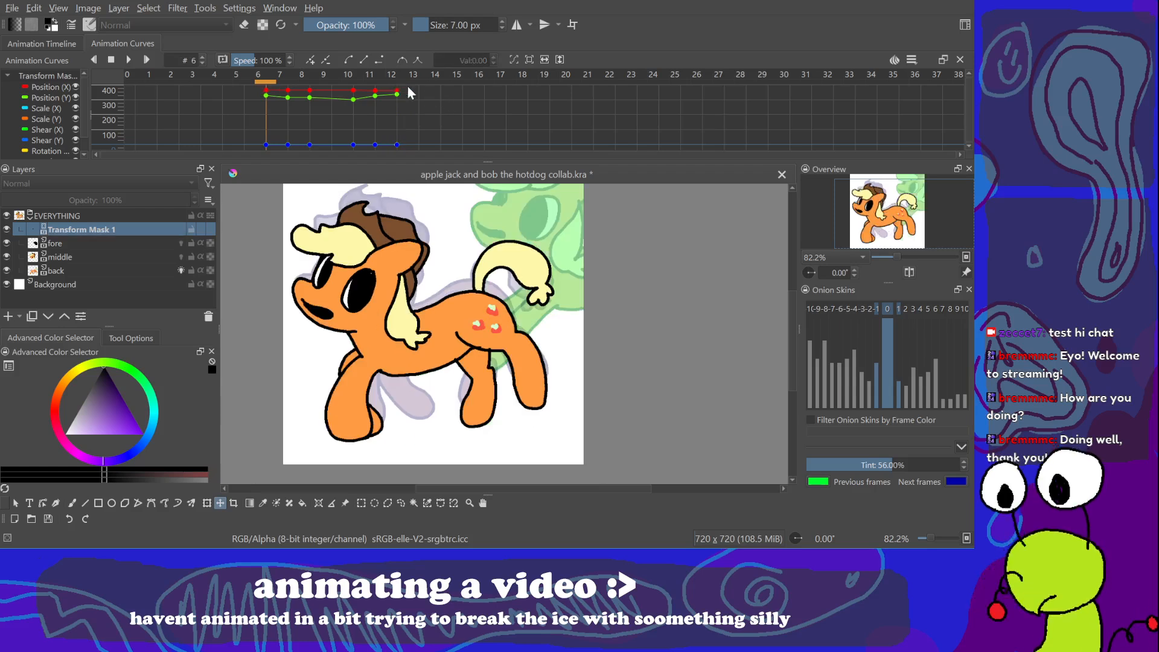
pyautogui.click(402, 87)
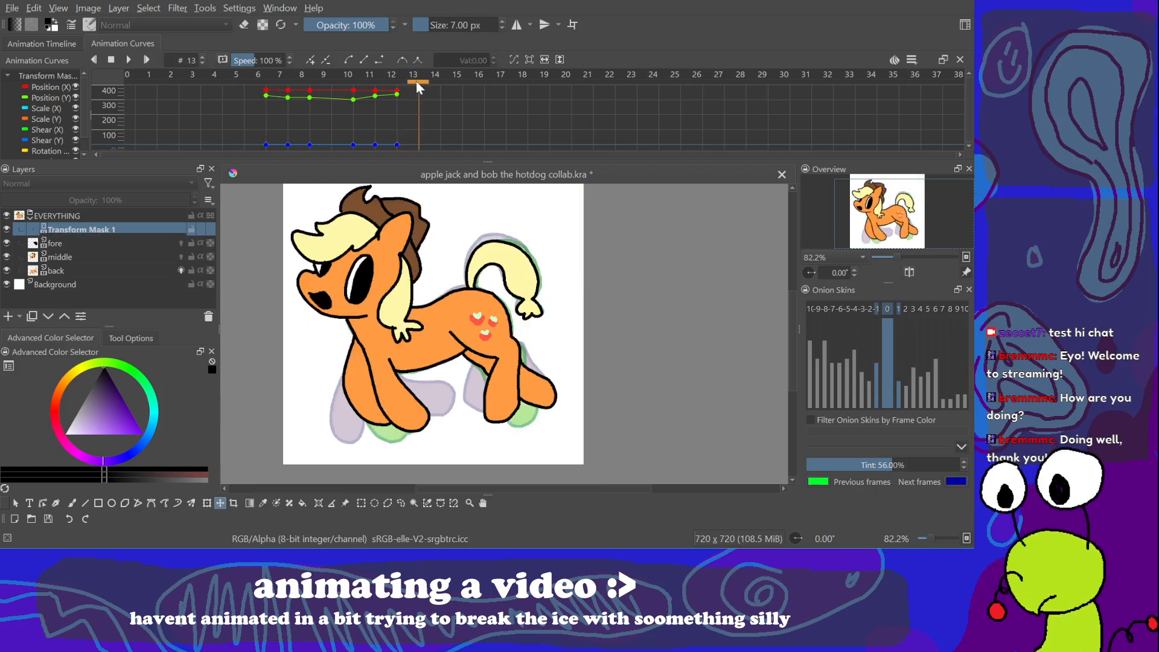
pyautogui.click(422, 84)
pyautogui.click(448, 85)
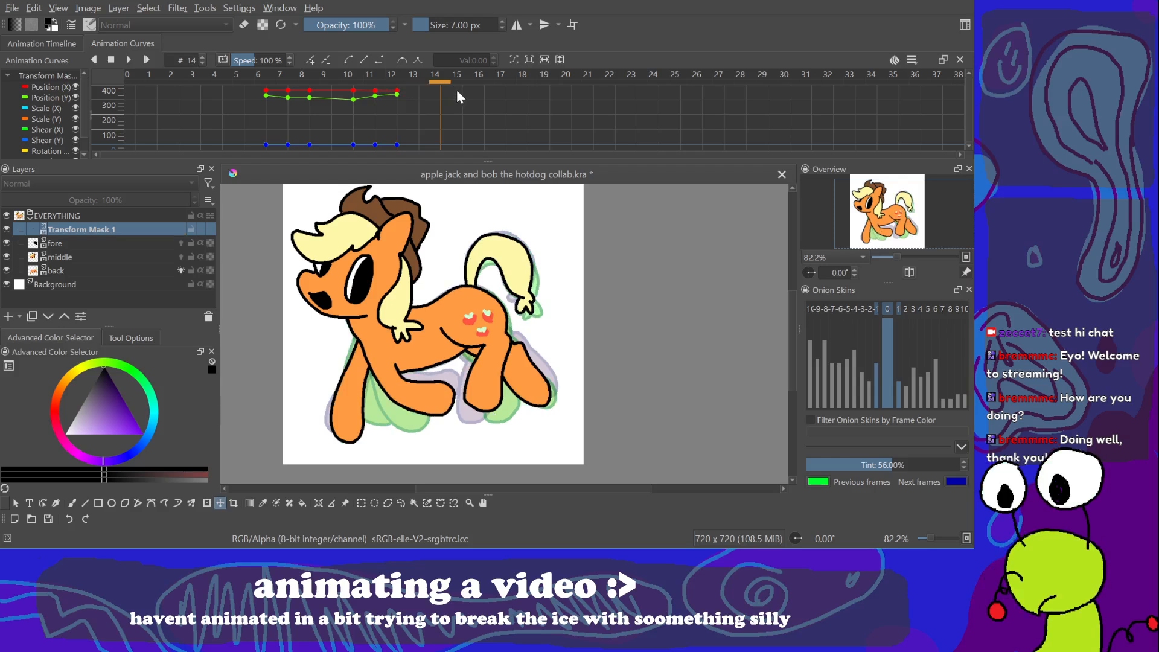
pyautogui.click(258, 77)
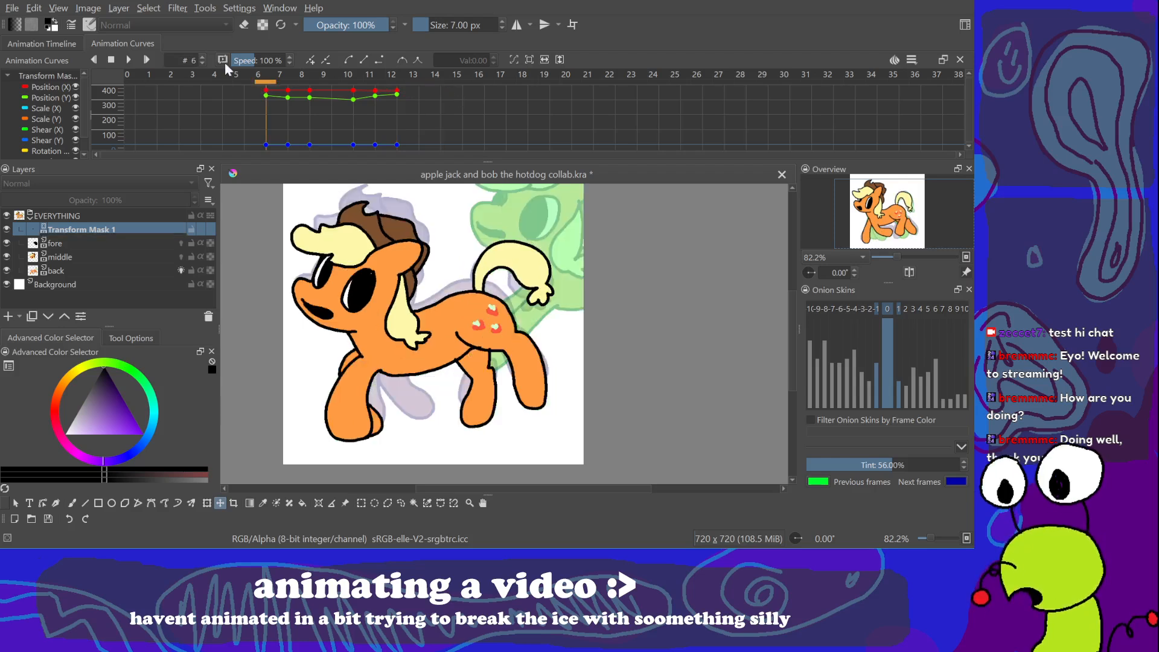
# Step: Select frames 6 to 13 of the transform mask in the animation timeline and play back that range
pyautogui.click(53, 43)
pyautogui.click(136, 61)
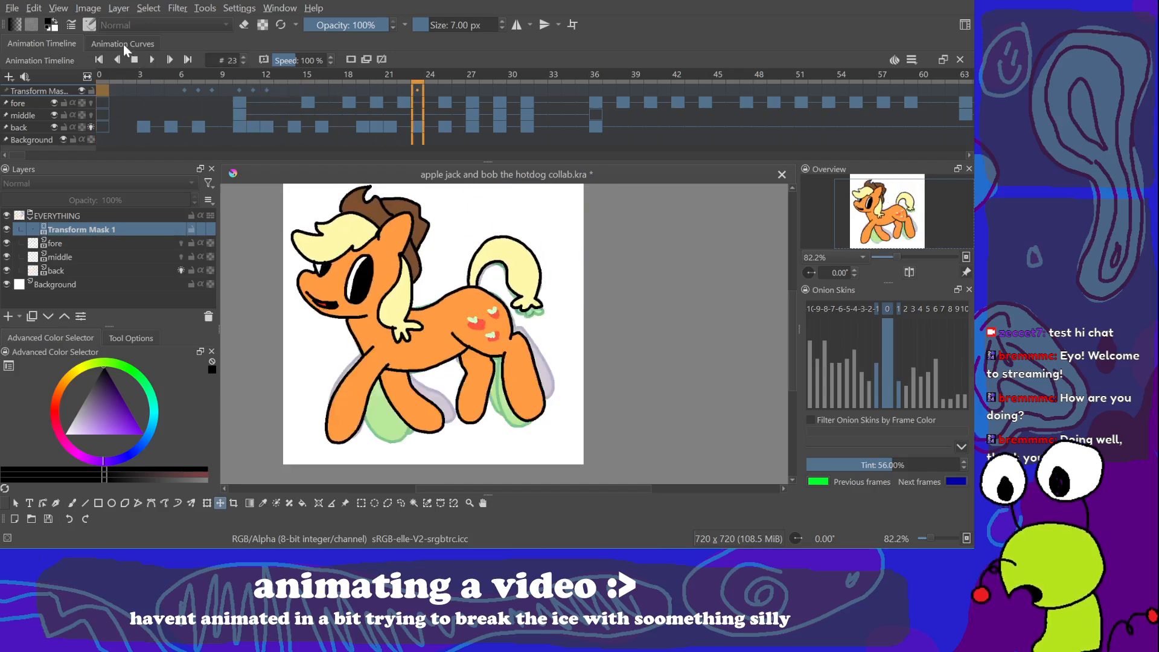
pyautogui.click(190, 88)
pyautogui.moveTo(280, 89); pyautogui.dragTo(178, 85)
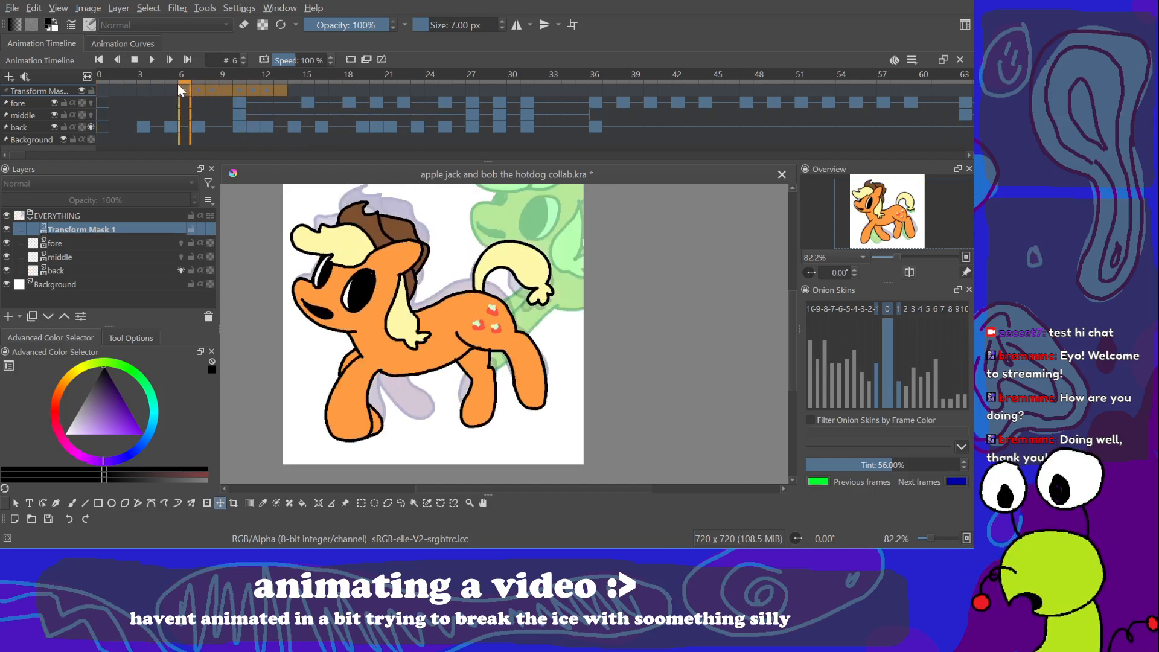
pyautogui.press('space')
pyautogui.press('space')
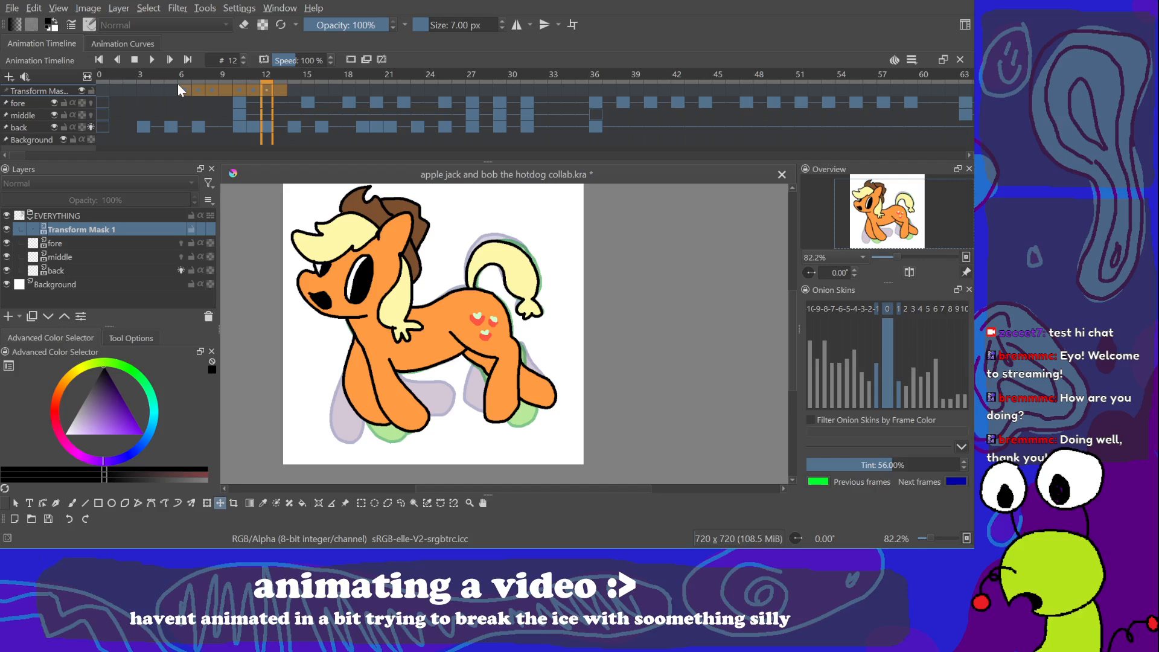
# Step: Step through the keyframes of the fore, middle and back layers to examine where the pony's drawings change
pyautogui.click(201, 93)
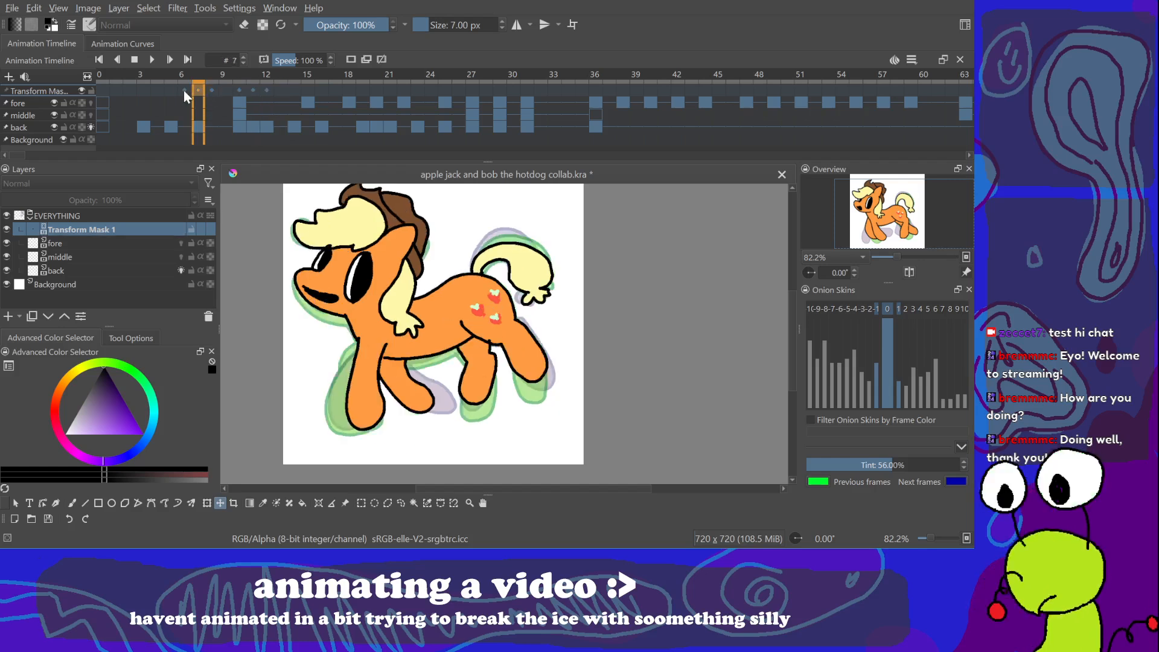
pyautogui.click(83, 241)
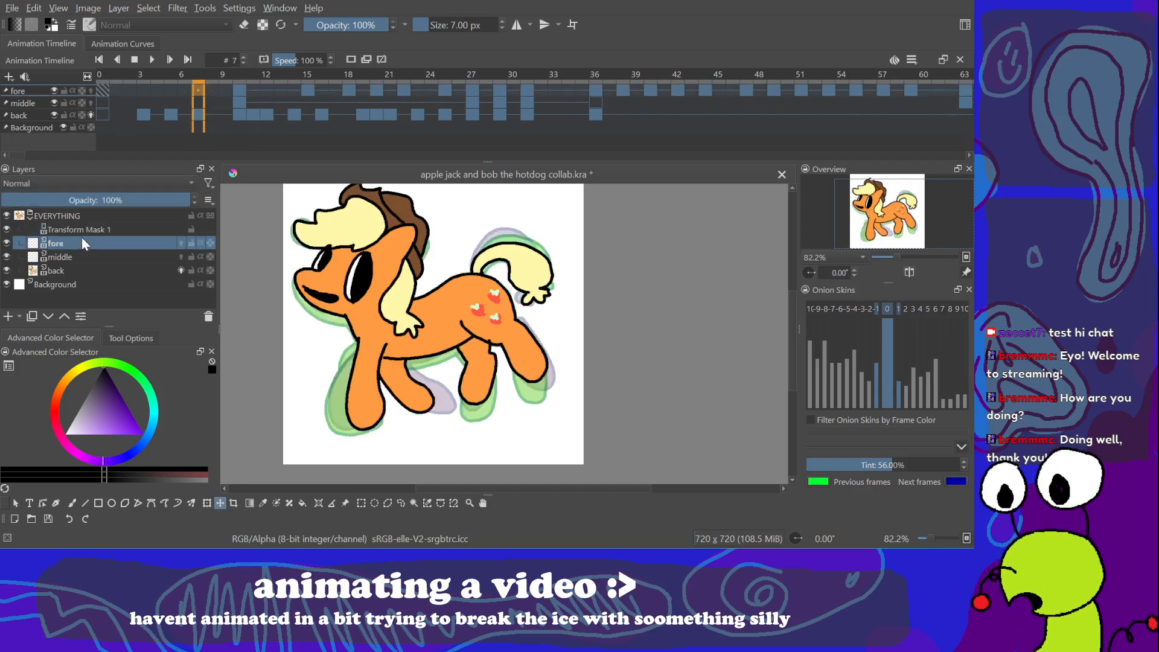
pyautogui.press('.')
pyautogui.press('.')
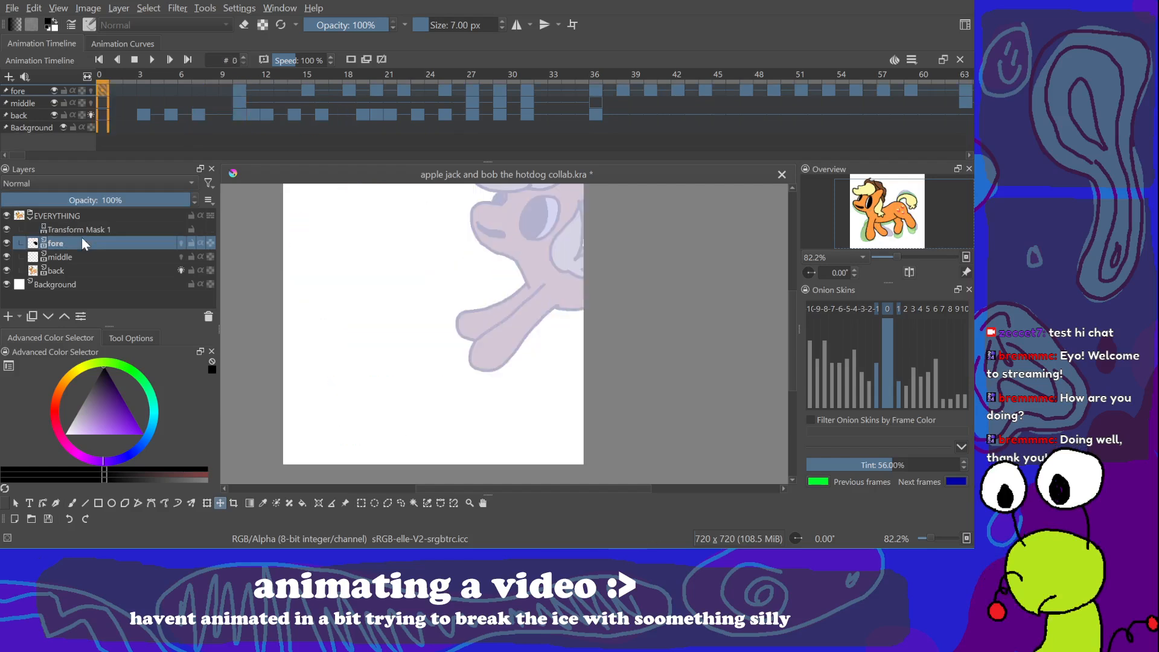
pyautogui.press(',')
pyautogui.click(96, 257)
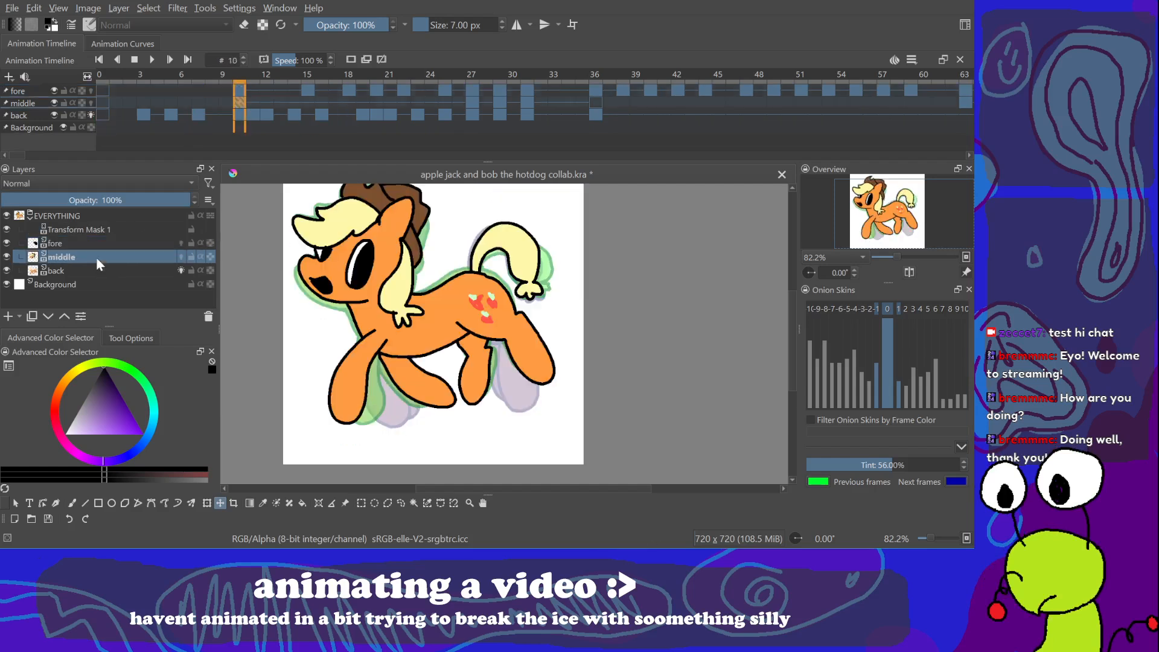
pyautogui.click(99, 269)
pyautogui.press(',')
pyautogui.press(',')
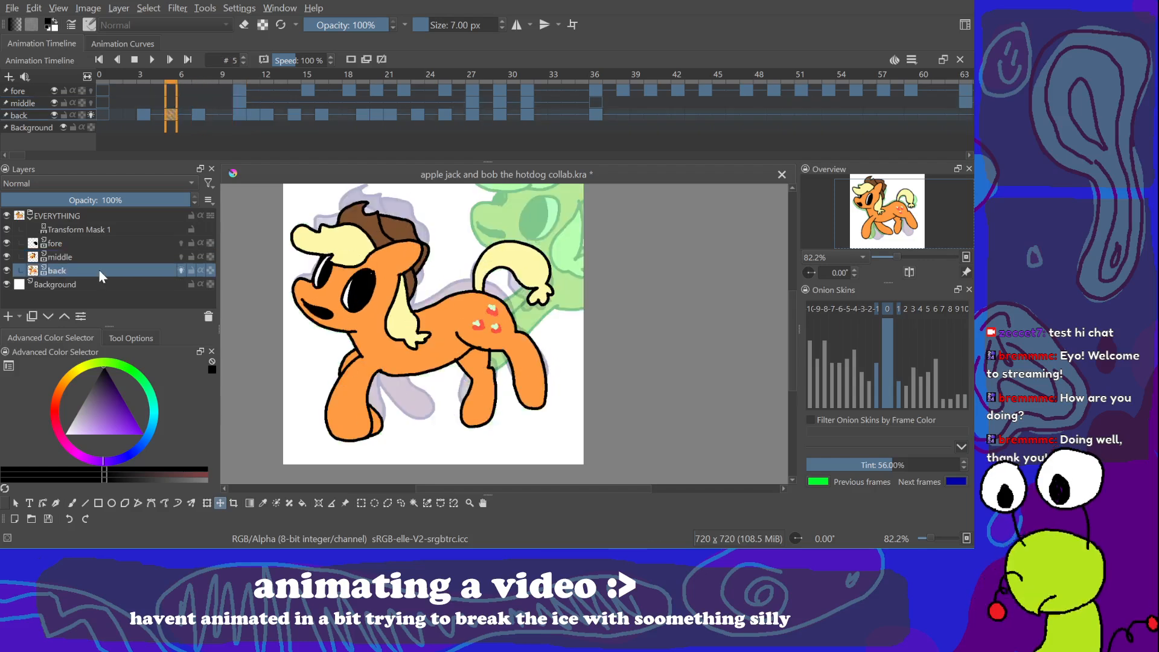
# Step: Step back and forth between frames 9 and 12 to examine how the pony's body height shifts between drawings
pyautogui.press('.')
pyautogui.press('.')
pyautogui.press('.')
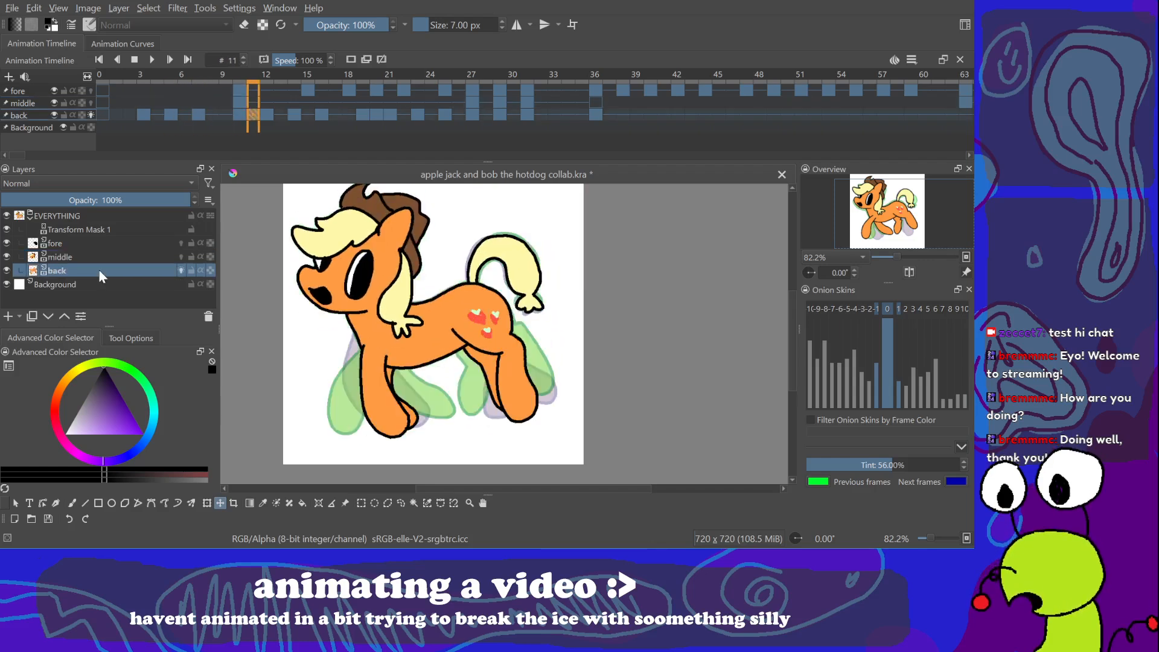
pyautogui.press(',')
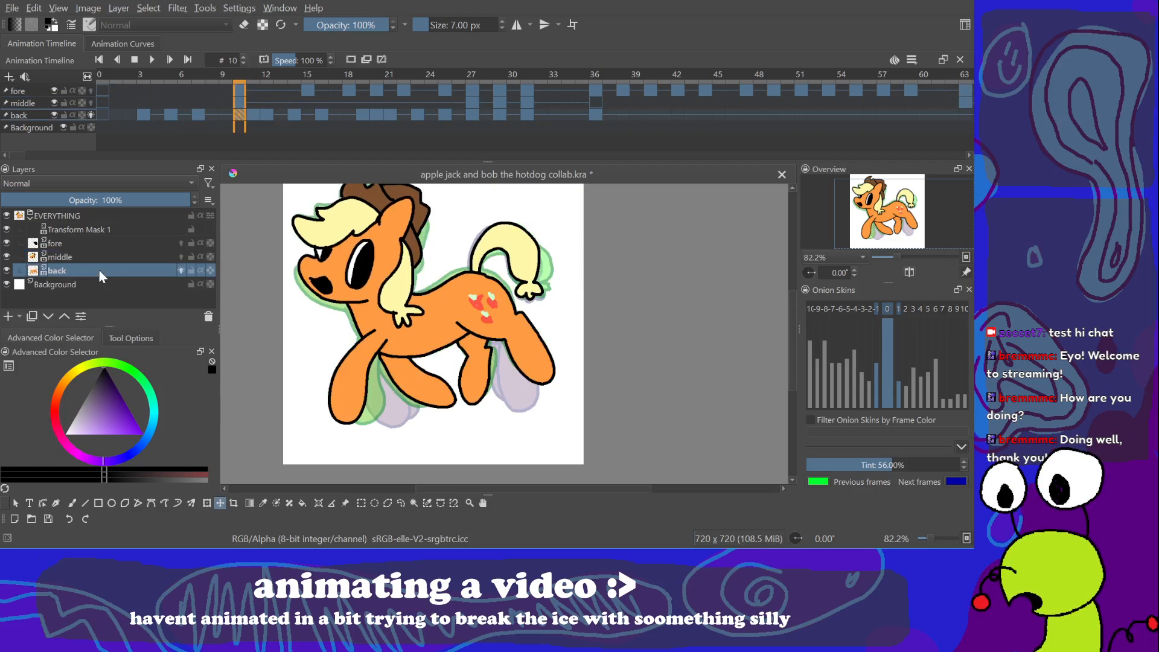
pyautogui.press('.')
pyautogui.press(',')
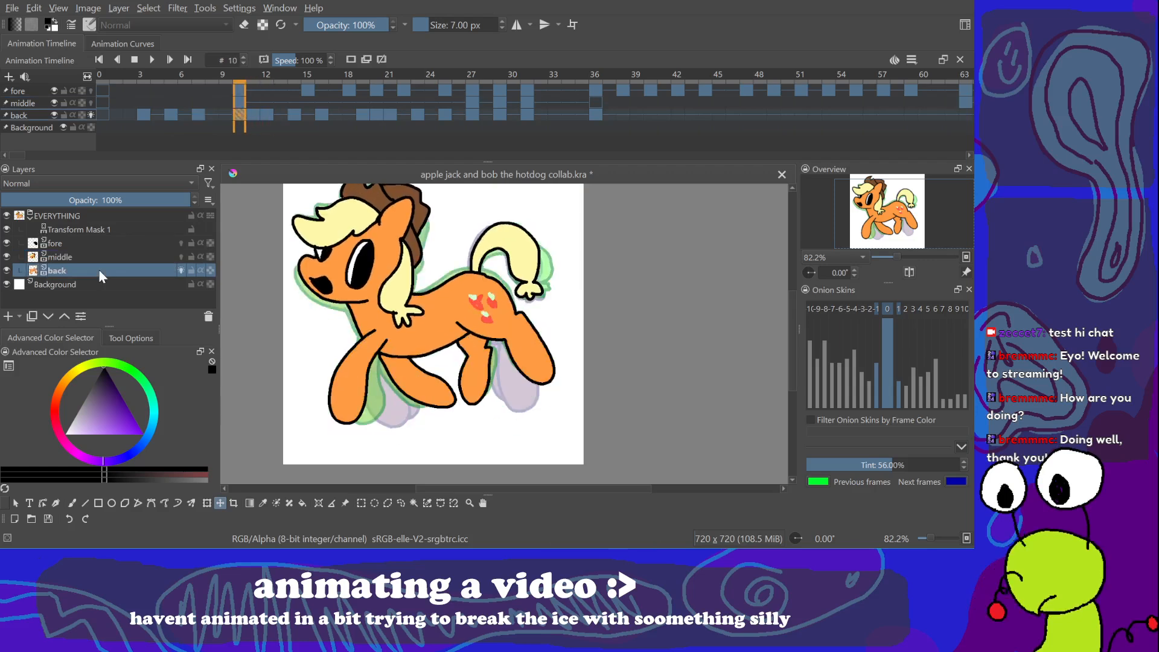
pyautogui.press('.')
pyautogui.press(',')
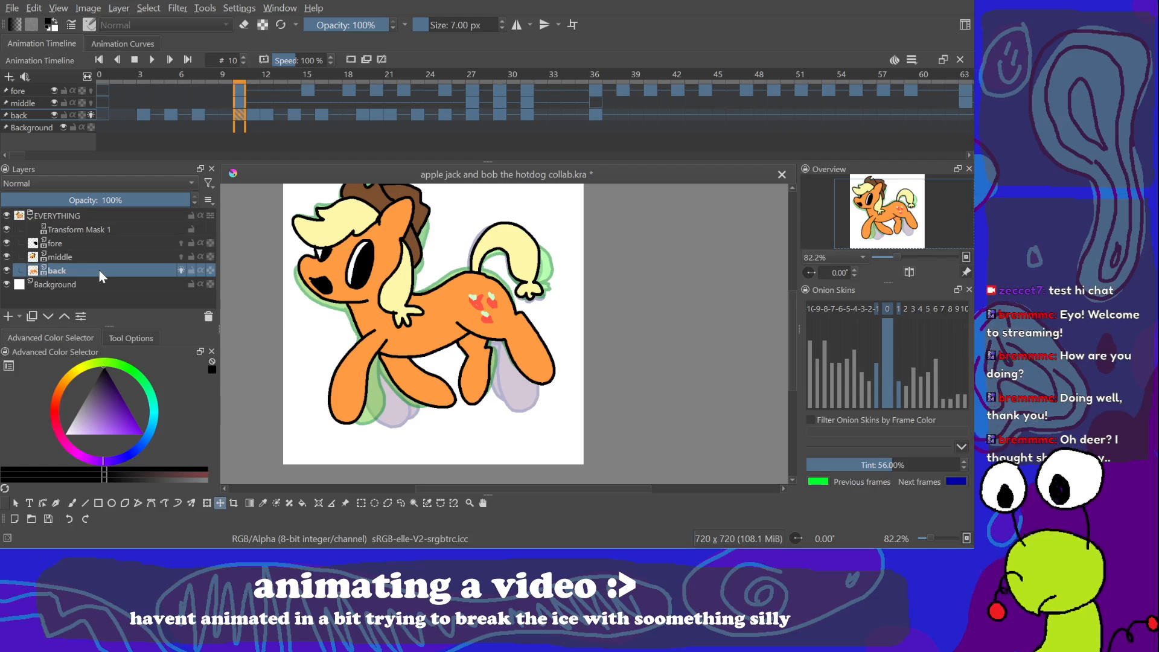
pyautogui.press('Right')
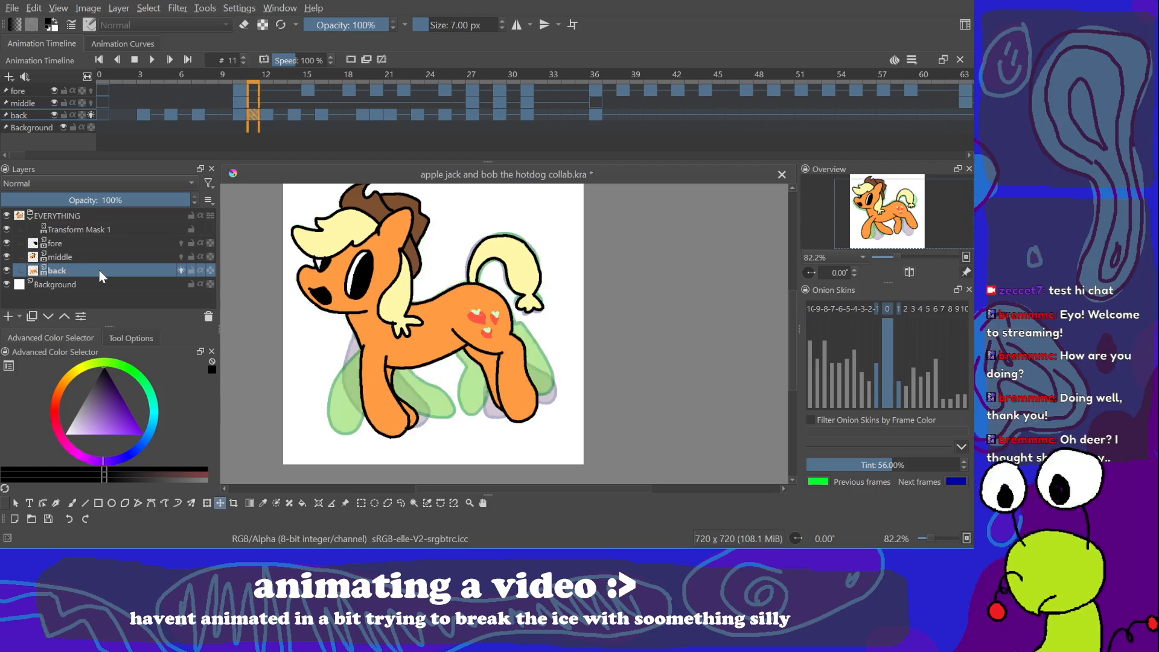
pyautogui.press('Left')
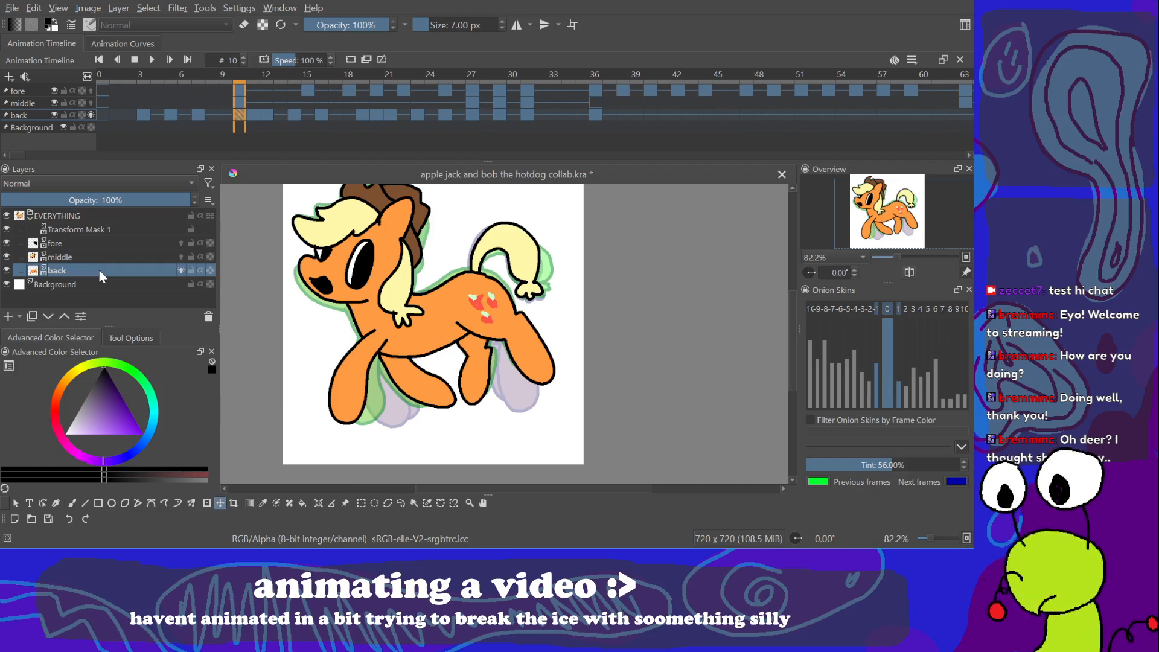
pyautogui.press('Left')
pyautogui.press('Right')
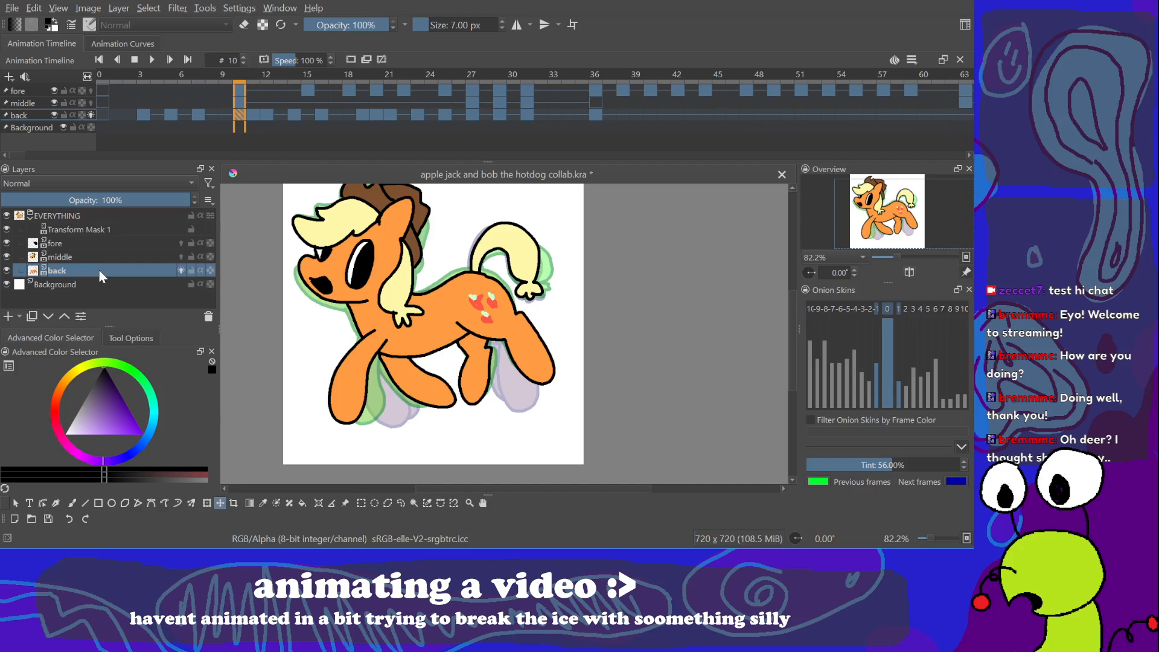
pyautogui.press('Right')
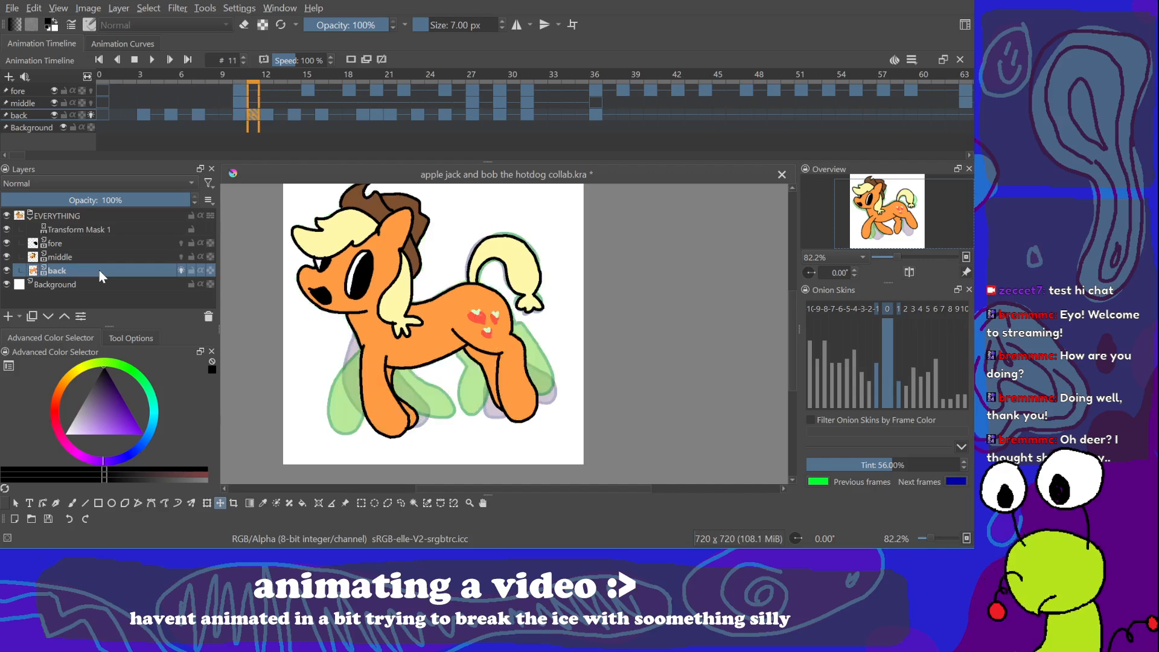
pyautogui.press('Right')
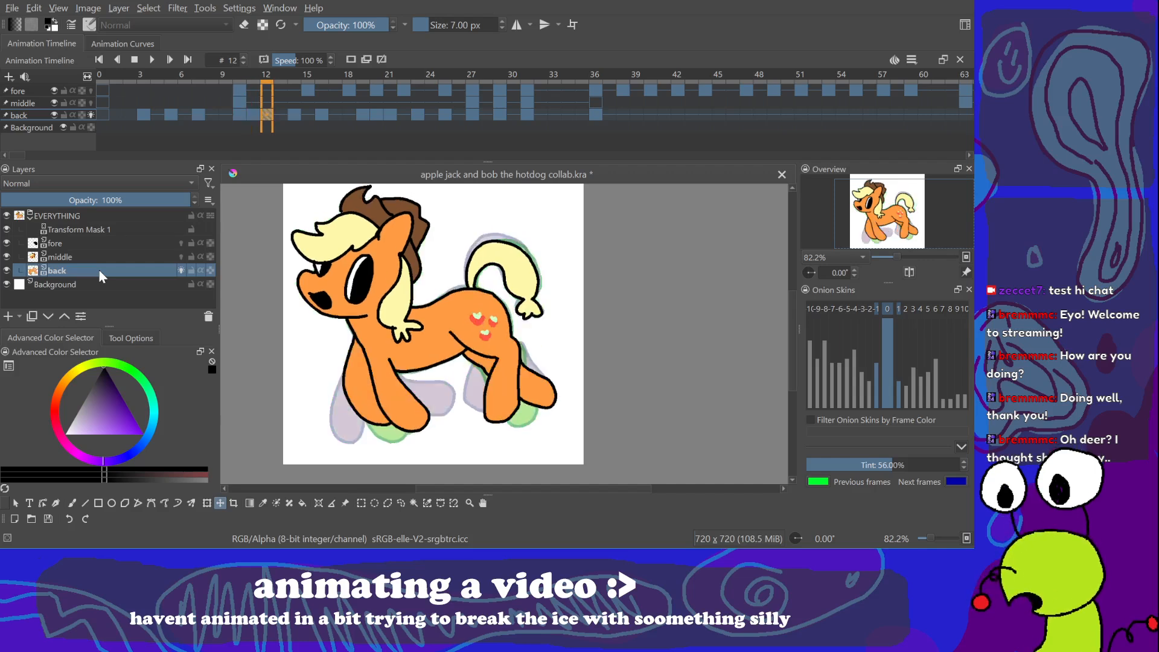
pyautogui.press('Left')
pyautogui.press('Left')
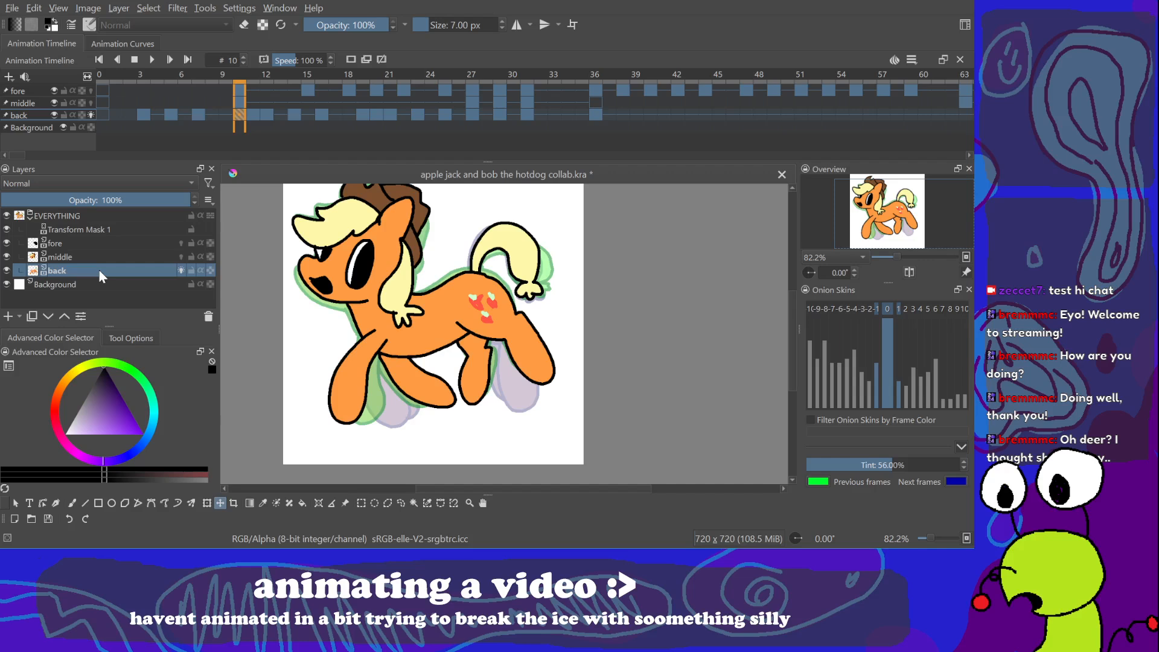
pyautogui.press('Right')
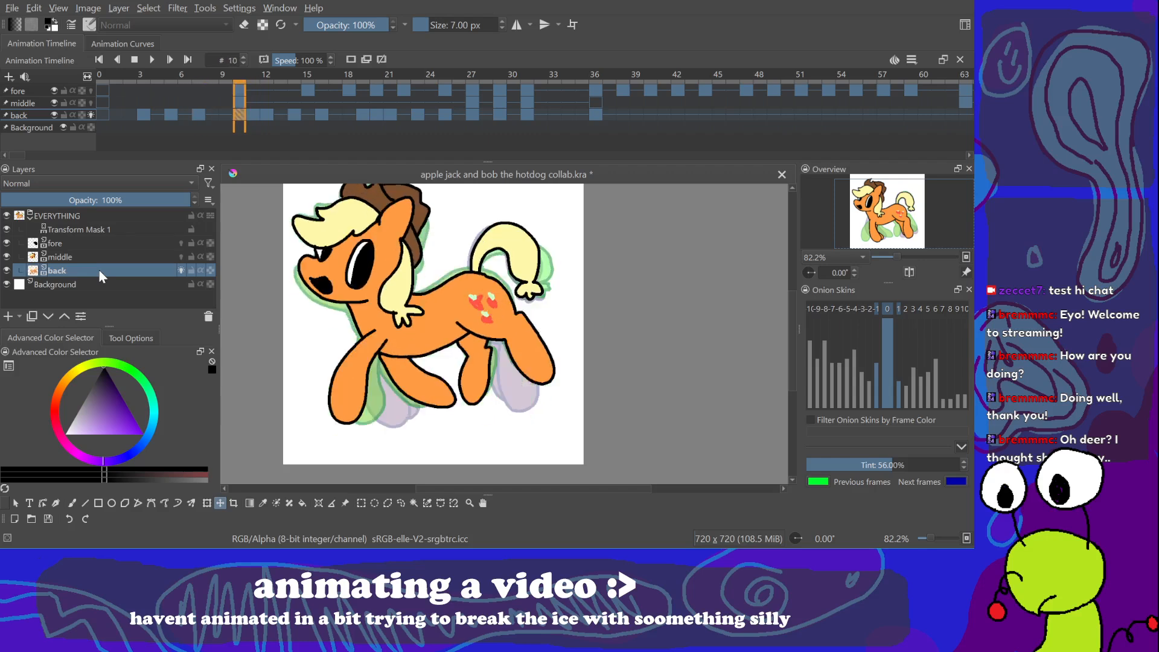
# Step: Nudge the artwork slightly upward at frame 11 on the transform mask and compare it with frame 10
pyautogui.click(78, 231)
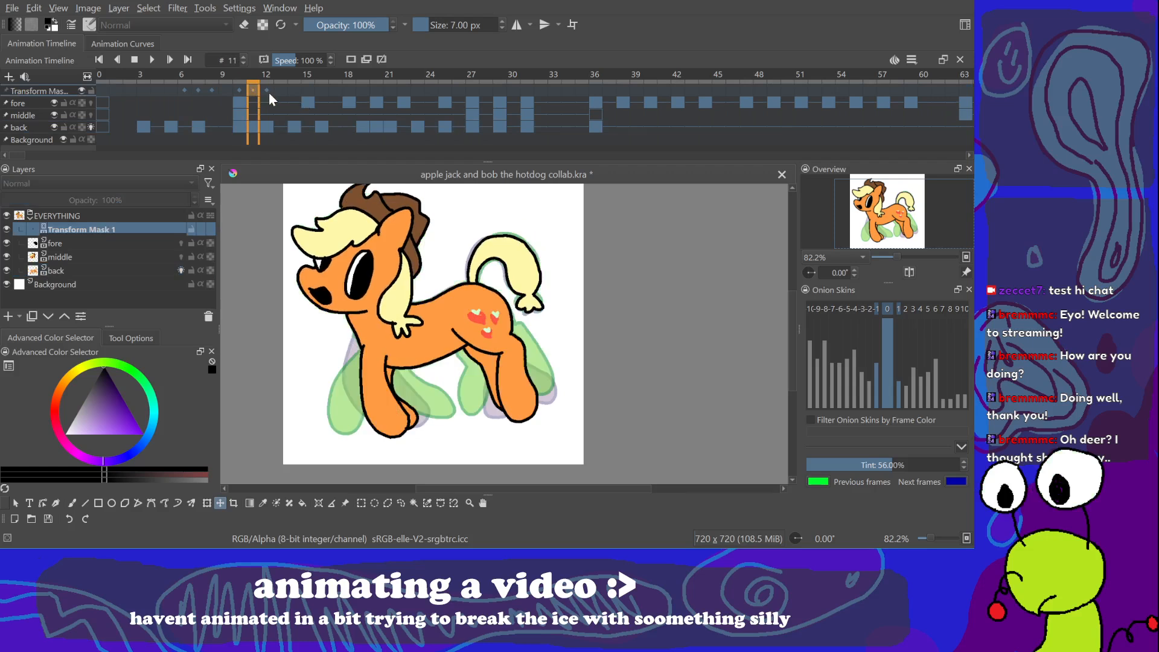
pyautogui.moveTo(439, 339); pyautogui.dragTo(438, 332)
pyautogui.click(239, 90)
pyautogui.click(251, 90)
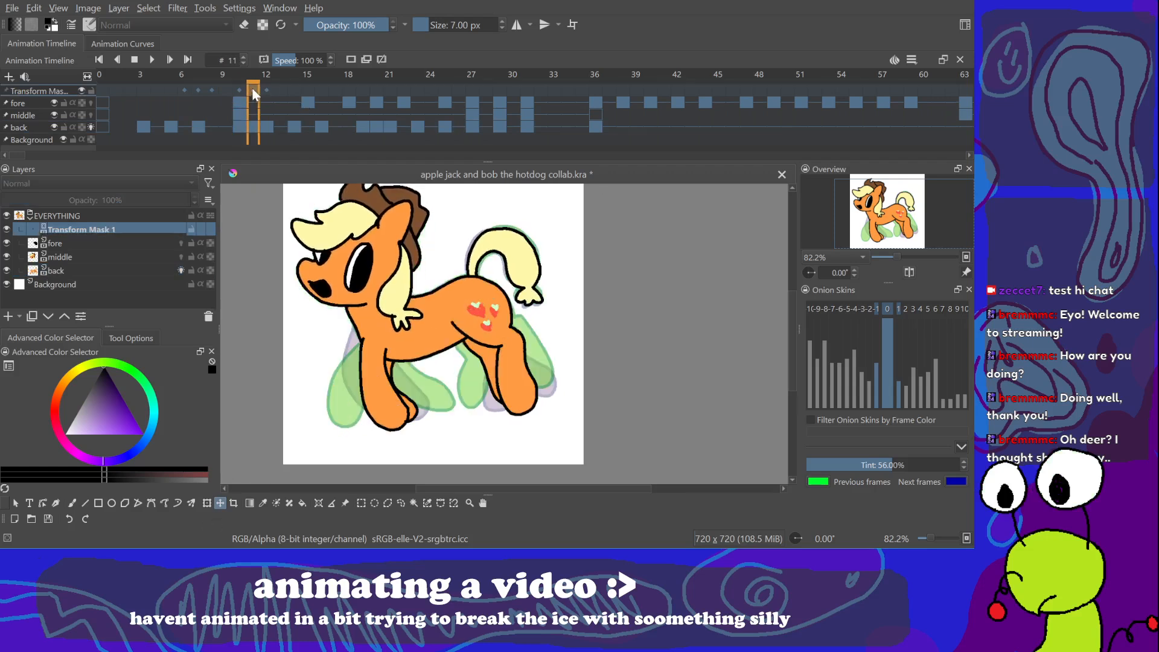
# Step: Flip between frames 12, 13 and 14 of the transform mask to examine the pony's vertical movement
pyautogui.click(265, 91)
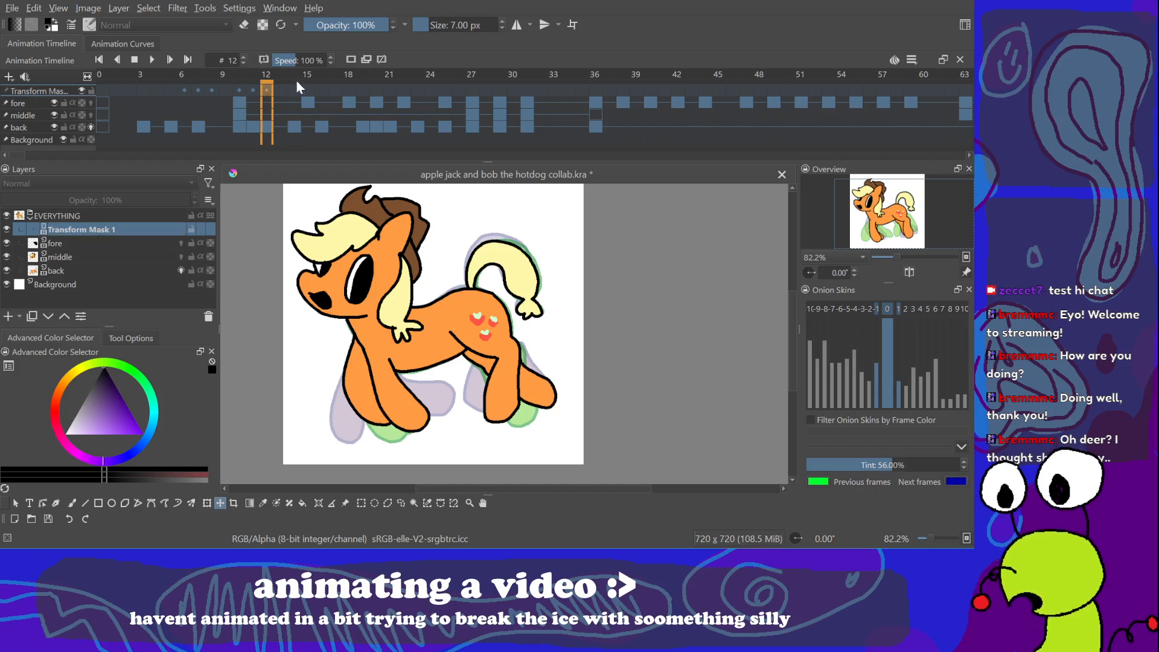
pyautogui.click(281, 92)
pyautogui.click(295, 89)
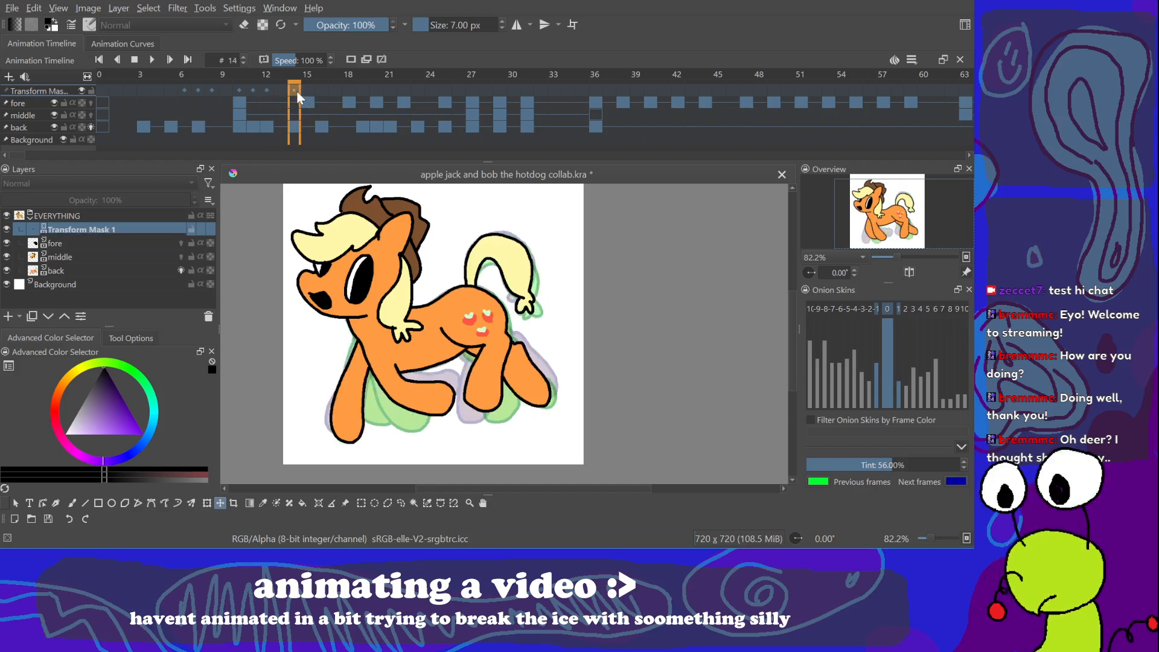
pyautogui.click(281, 89)
pyautogui.click(269, 89)
pyautogui.click(284, 90)
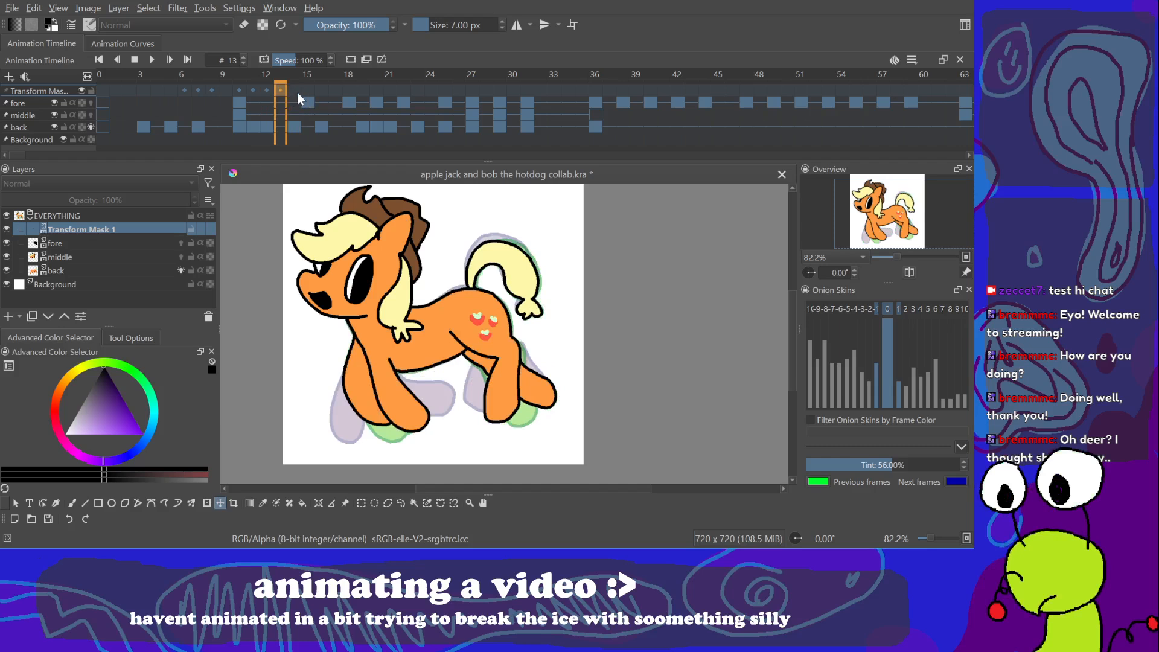
pyautogui.click(297, 92)
pyautogui.click(281, 91)
pyautogui.click(270, 91)
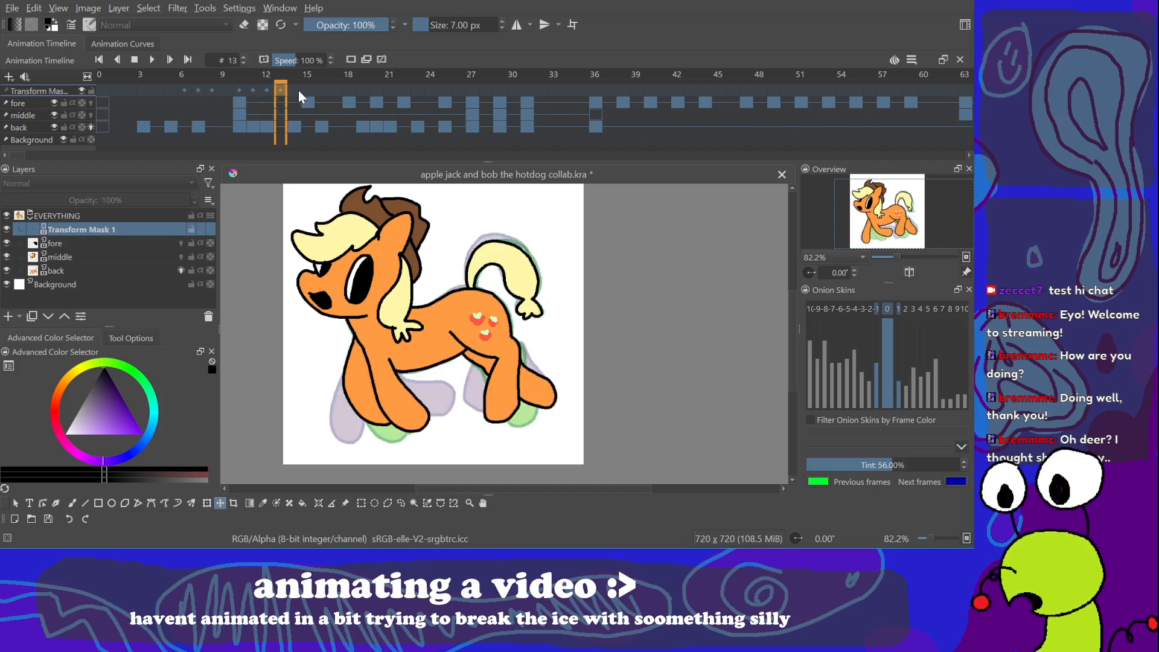
pyautogui.click(297, 91)
pyautogui.click(276, 91)
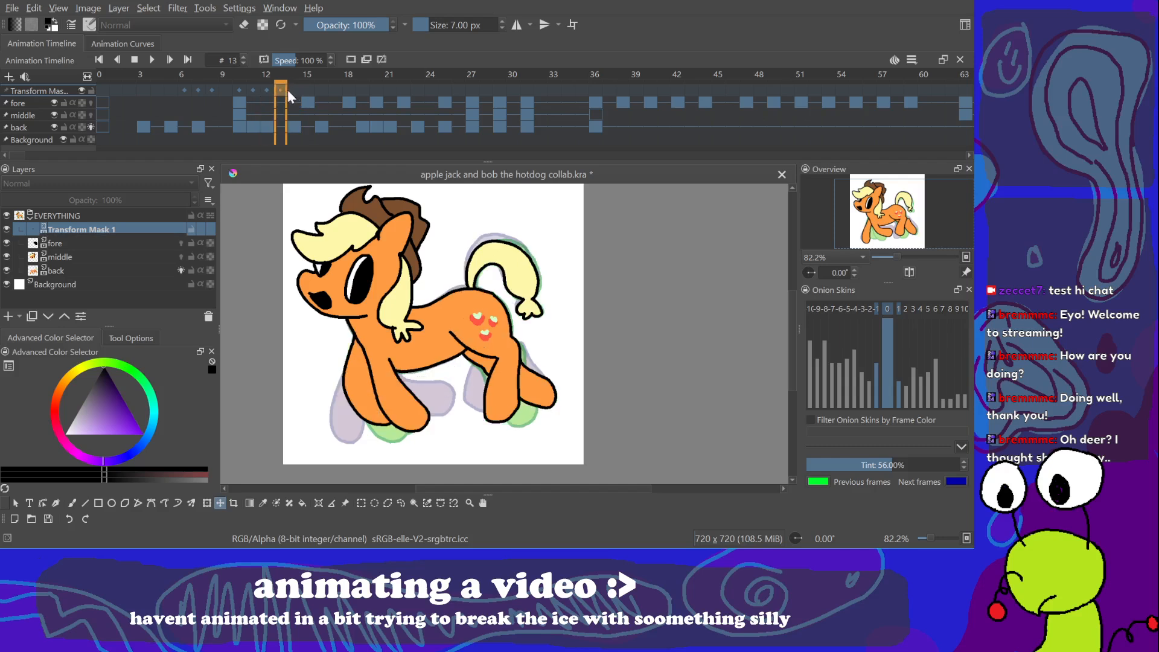
pyautogui.click(269, 91)
pyautogui.click(285, 91)
pyautogui.click(297, 92)
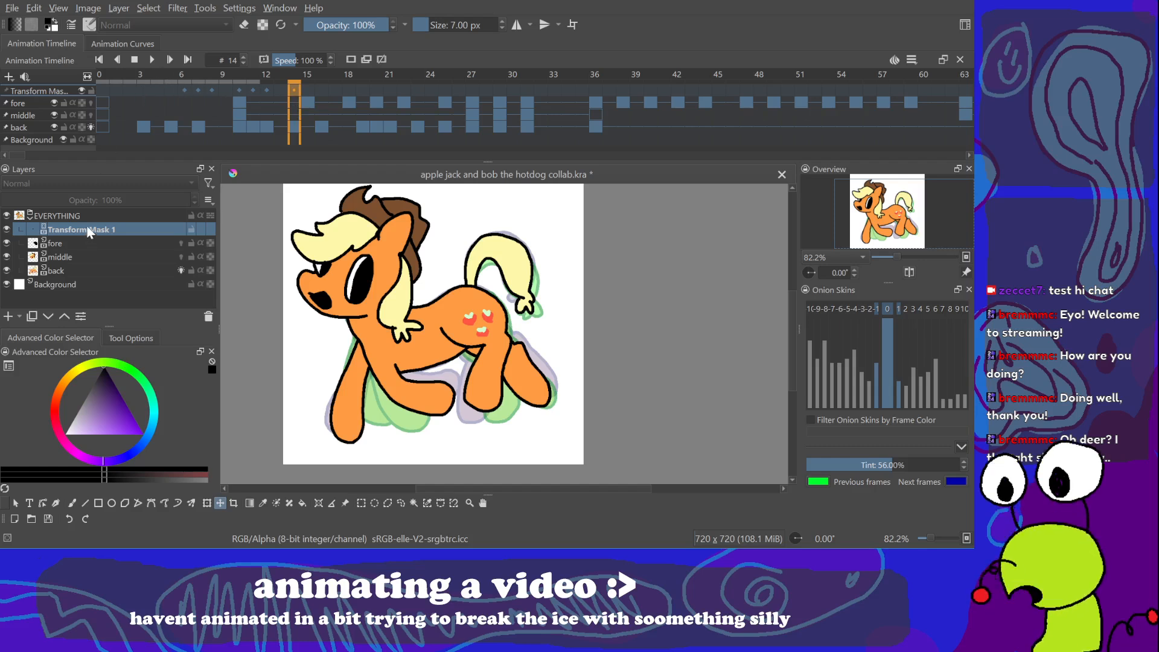
# Step: Add a transform mask keyframe at frame 14 in the animation curves and nudge the artwork slightly to the right there
pyautogui.click(124, 42)
pyautogui.click(310, 58)
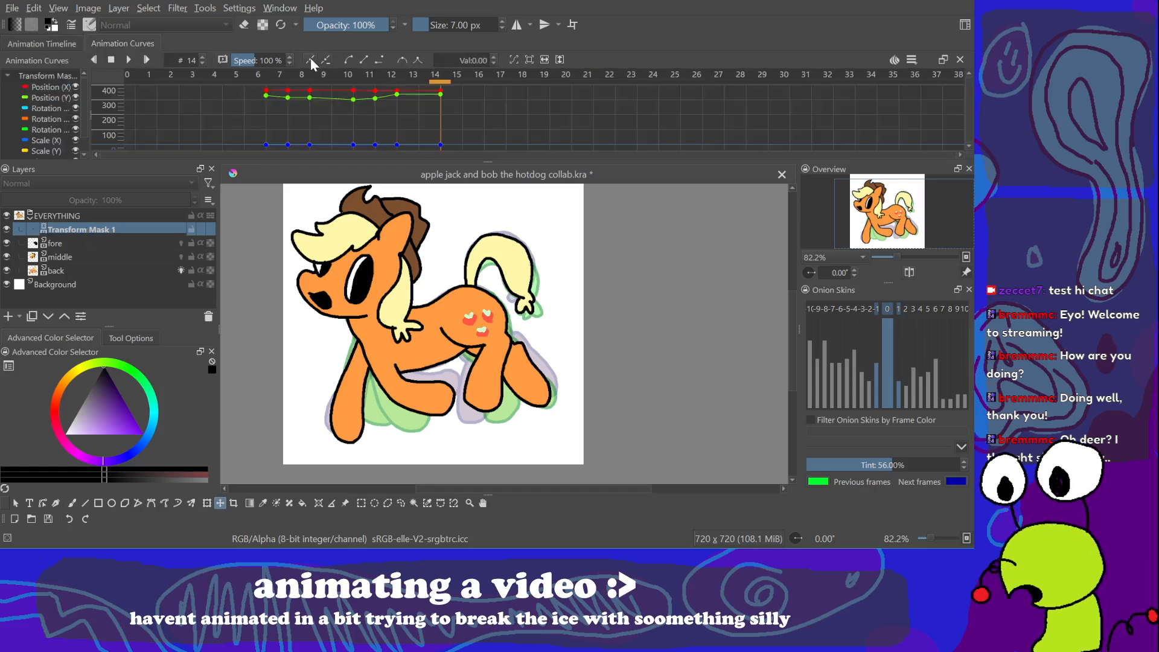
pyautogui.click(266, 90)
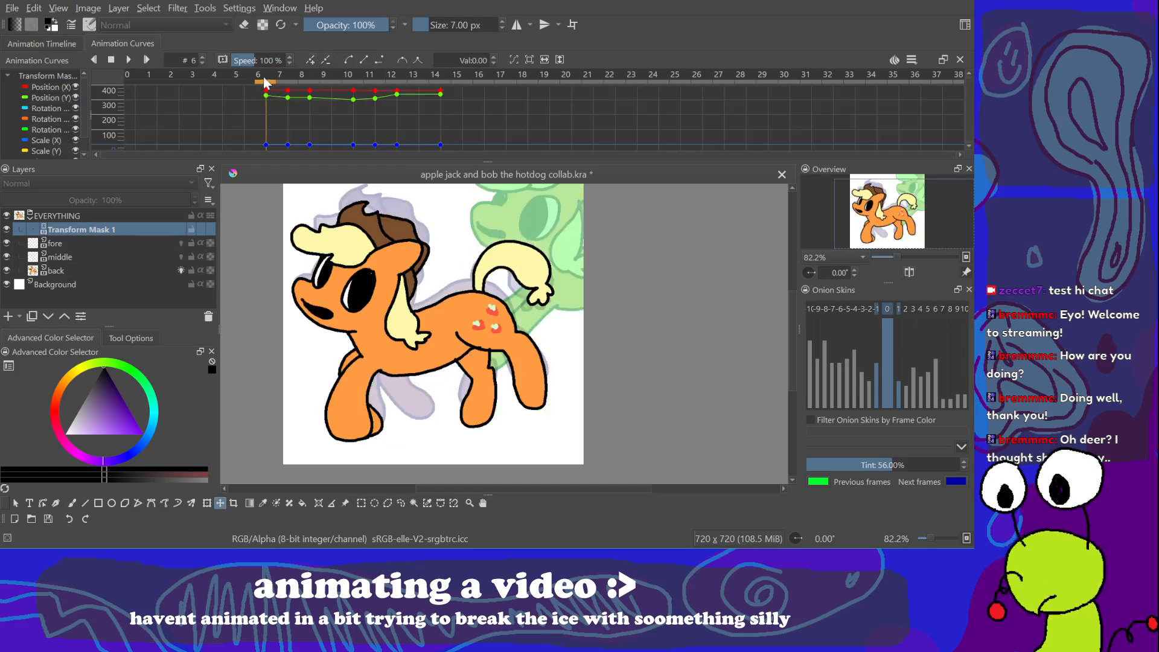
pyautogui.click(266, 91)
pyautogui.click(253, 96)
pyautogui.click(443, 88)
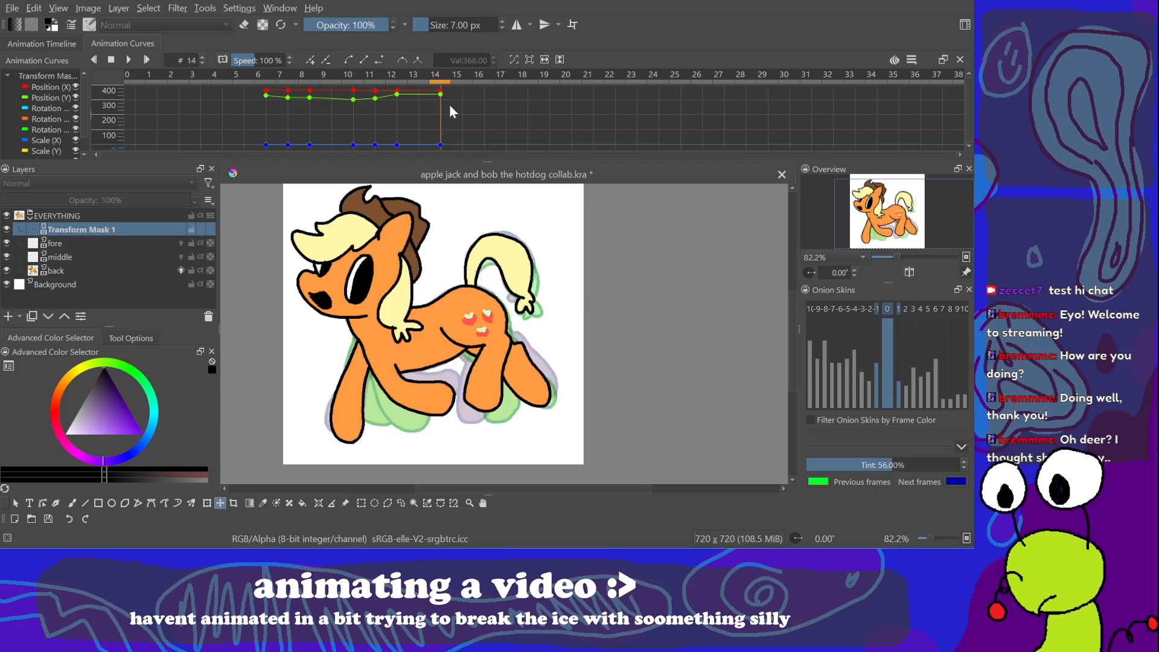
pyautogui.moveTo(471, 312); pyautogui.dragTo(473, 313)
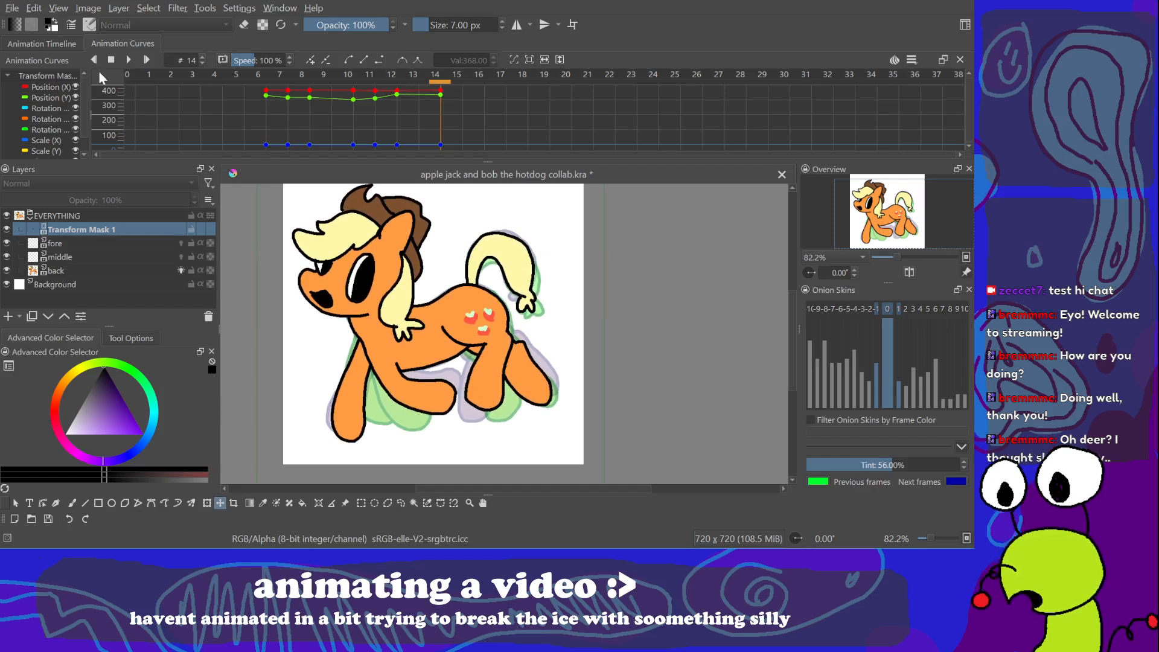
# Step: Compare the pony's position at frames 6 and 14 in the animation timeline
pyautogui.click(64, 45)
pyautogui.click(183, 90)
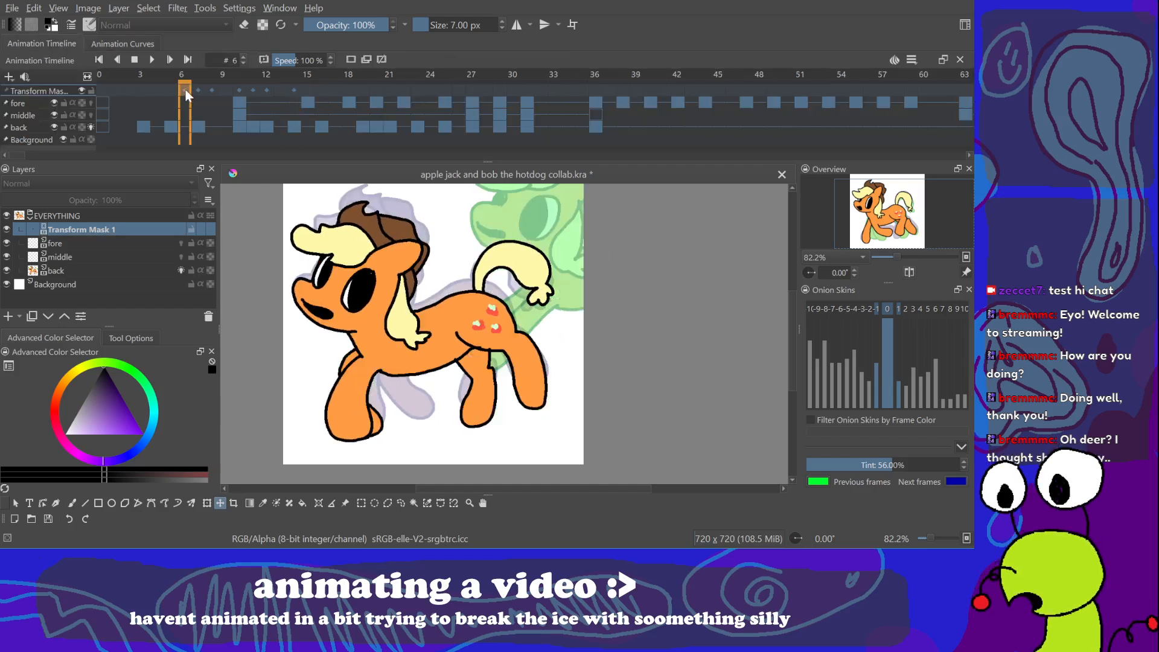
pyautogui.click(293, 89)
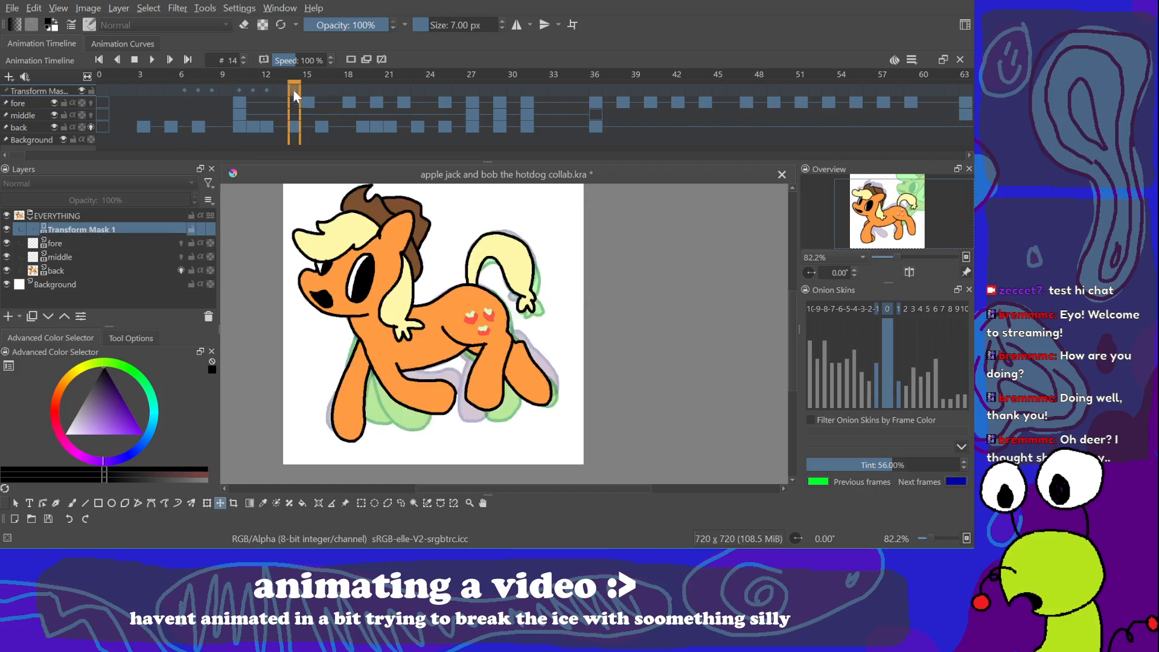
pyautogui.click(189, 90)
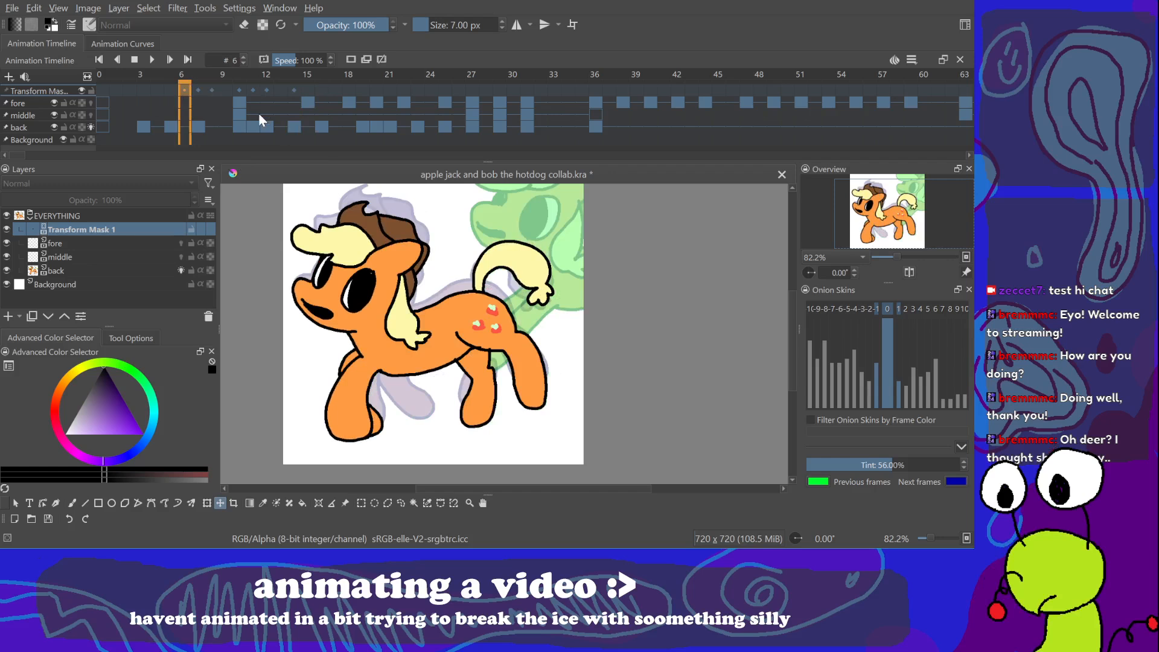
# Step: Select frames 5 to 16 of the back layer and play back that range
pyautogui.click(172, 126)
pyautogui.moveTo(172, 126); pyautogui.dragTo(320, 131)
pyautogui.press('space')
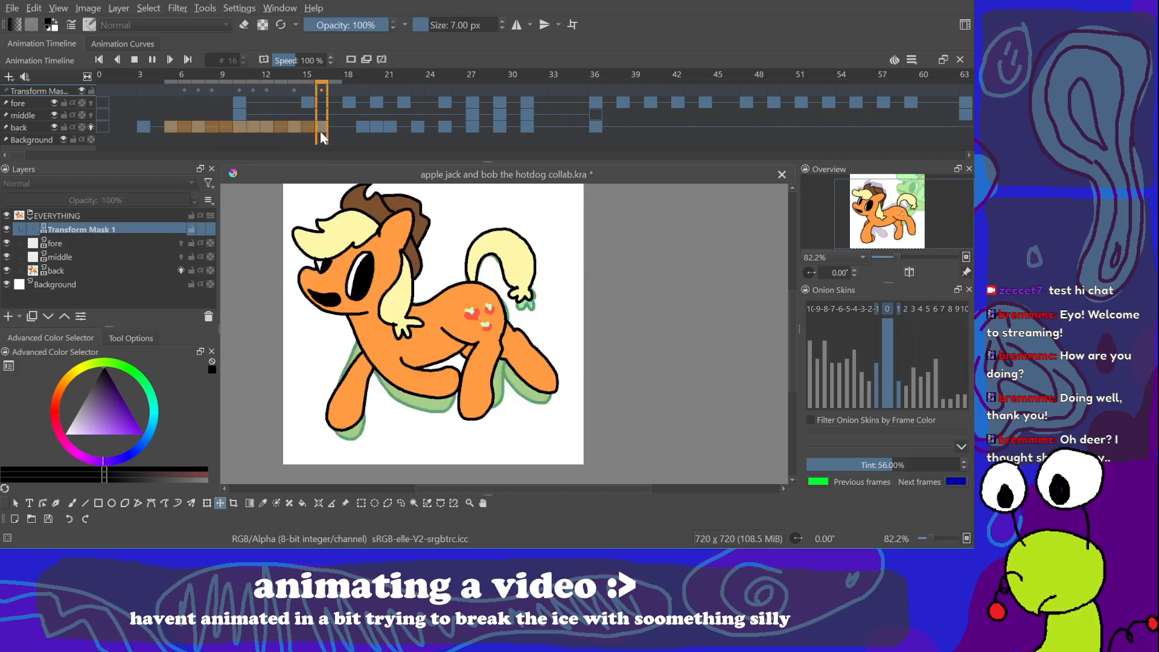
pyautogui.press('space')
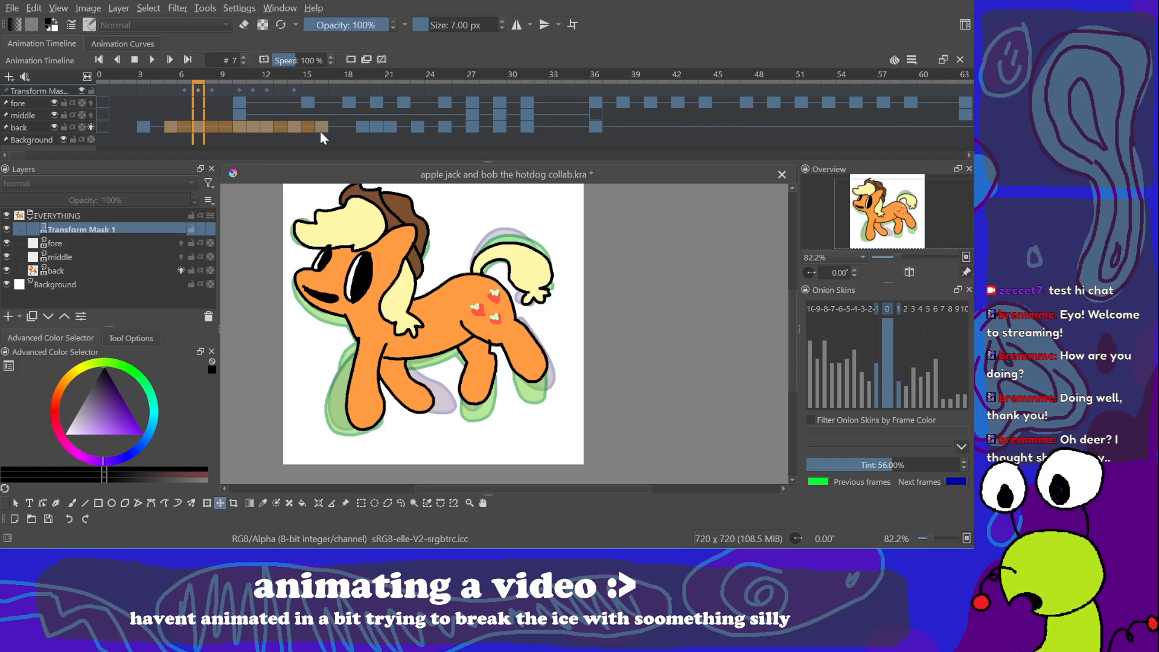
pyautogui.press('space')
pyautogui.press('space')
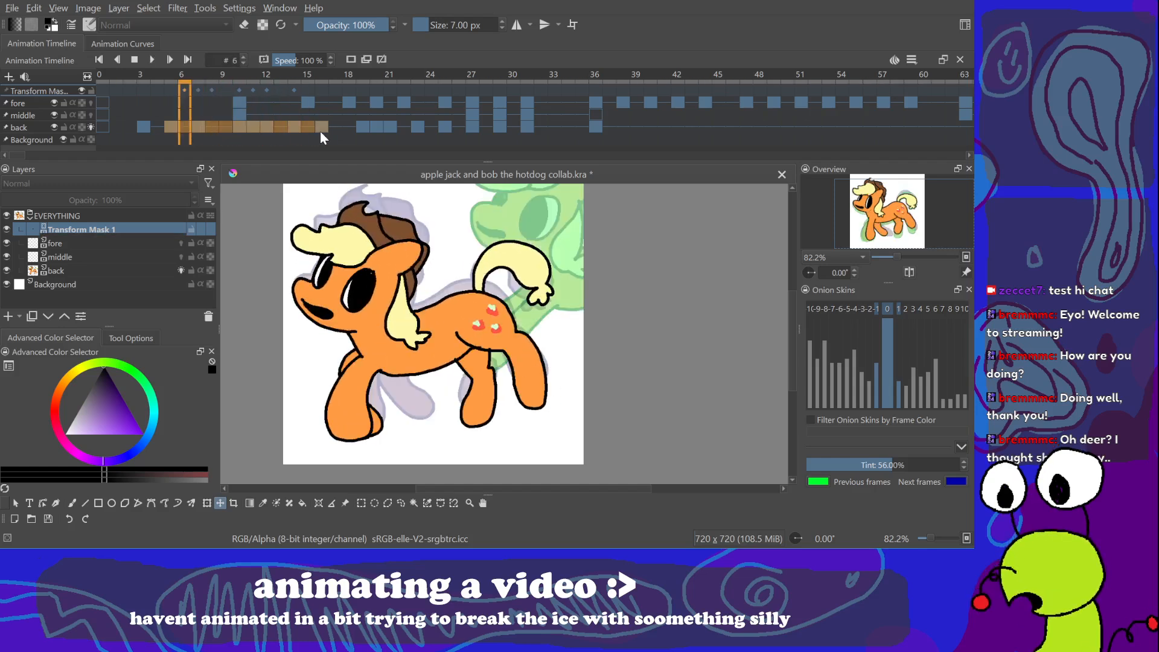
# Step: Select frames 0 to 17 of the back layer and play back the movement from the start
pyautogui.click(130, 128)
pyautogui.click(103, 127)
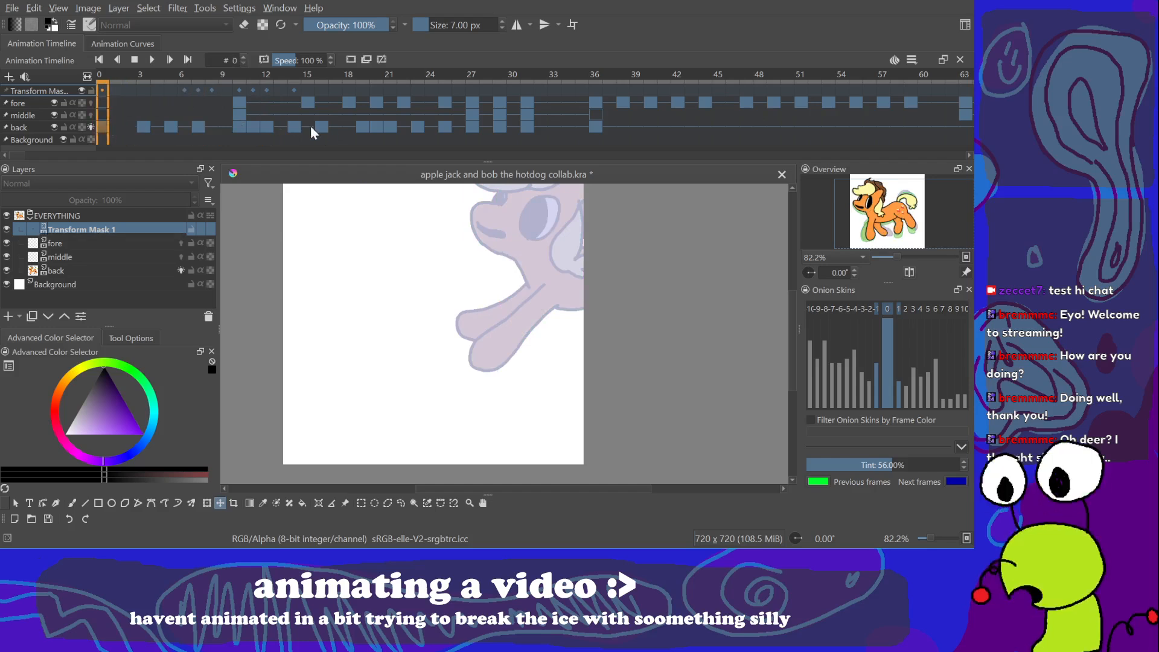
pyautogui.keyDown('shift'); pyautogui.click(334, 127); pyautogui.keyUp('shift')
pyautogui.press('space')
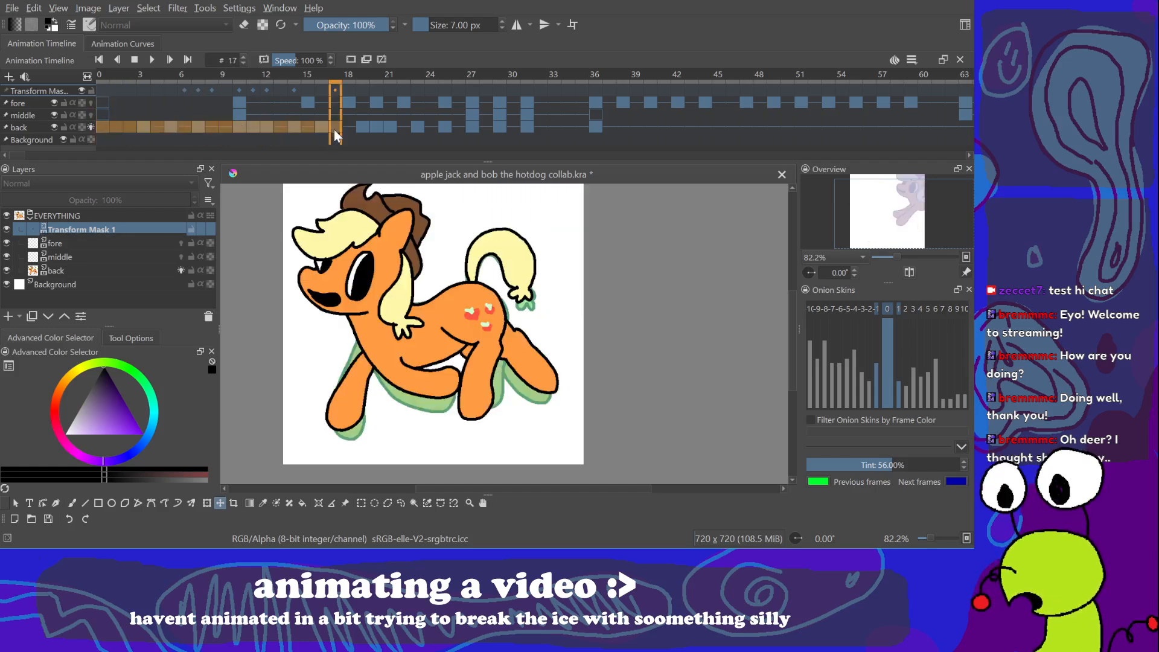
pyautogui.press('space')
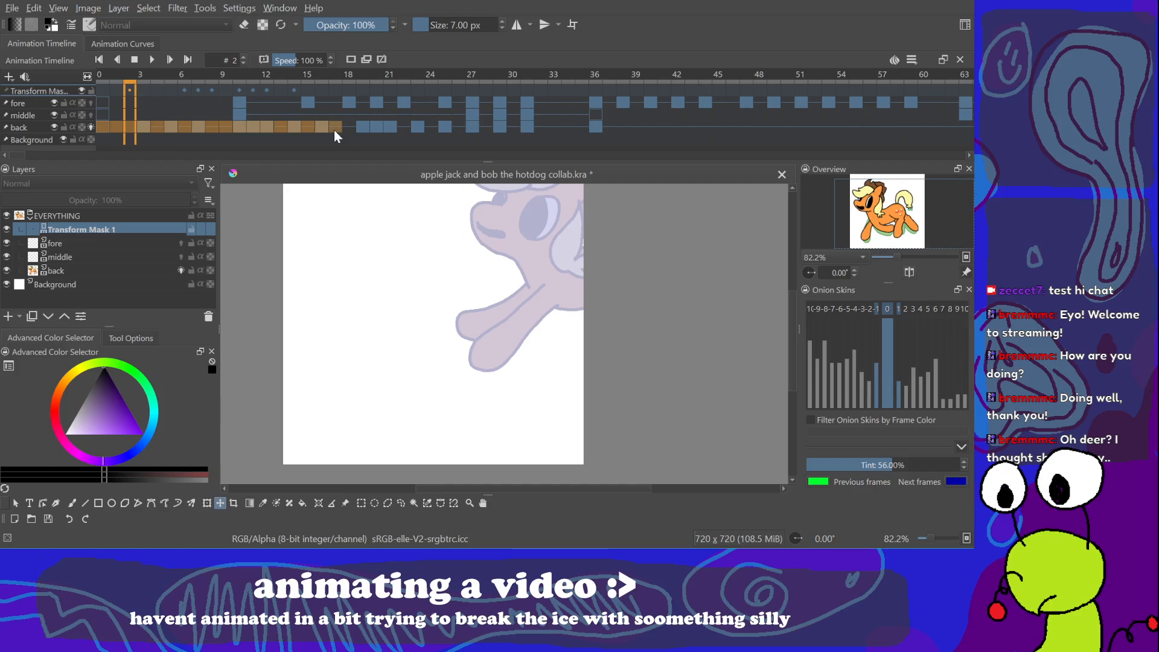
# Step: Extend the back layer's playback range to frames 0 to 18
pyautogui.click(177, 126)
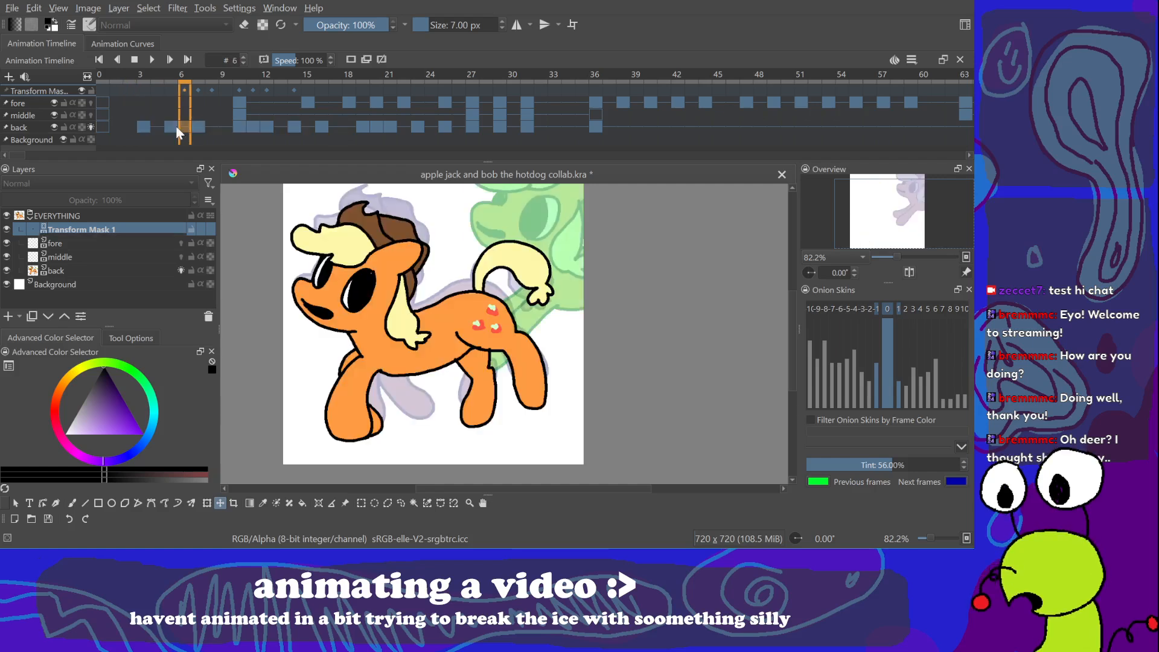
pyautogui.click(105, 125)
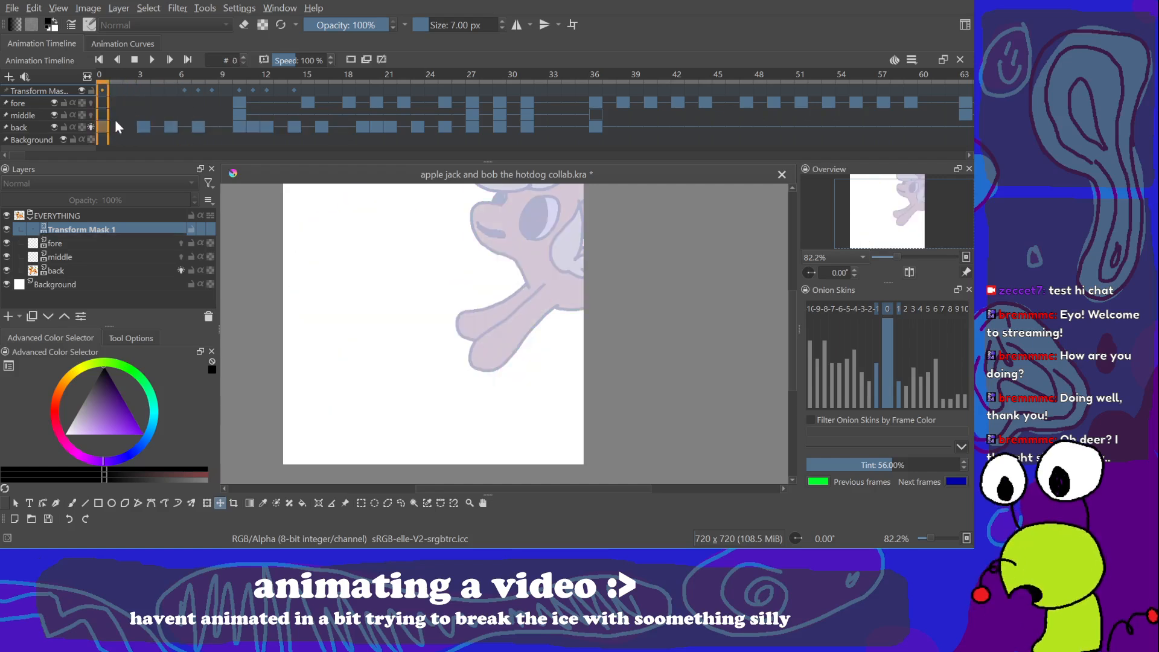
pyautogui.keyDown('shift'); pyautogui.click(344, 128); pyautogui.keyUp('shift')
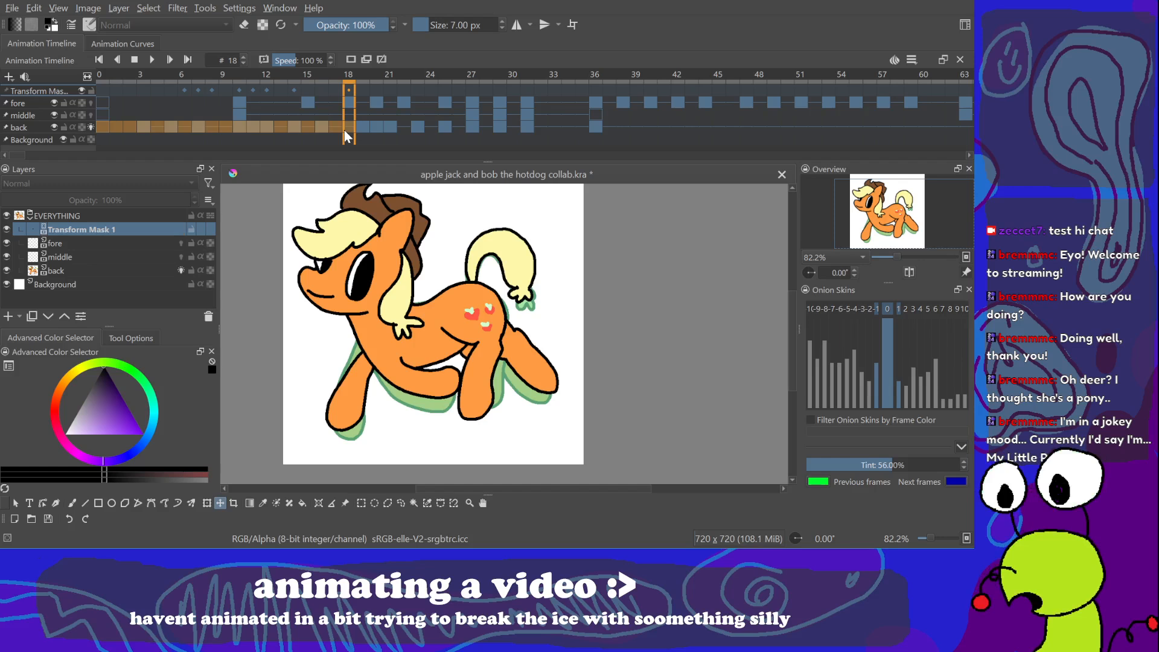
# Step: Play back frames 0 to 18 of the animation several times to review the pony's up-and-down movement
pyautogui.press('space')
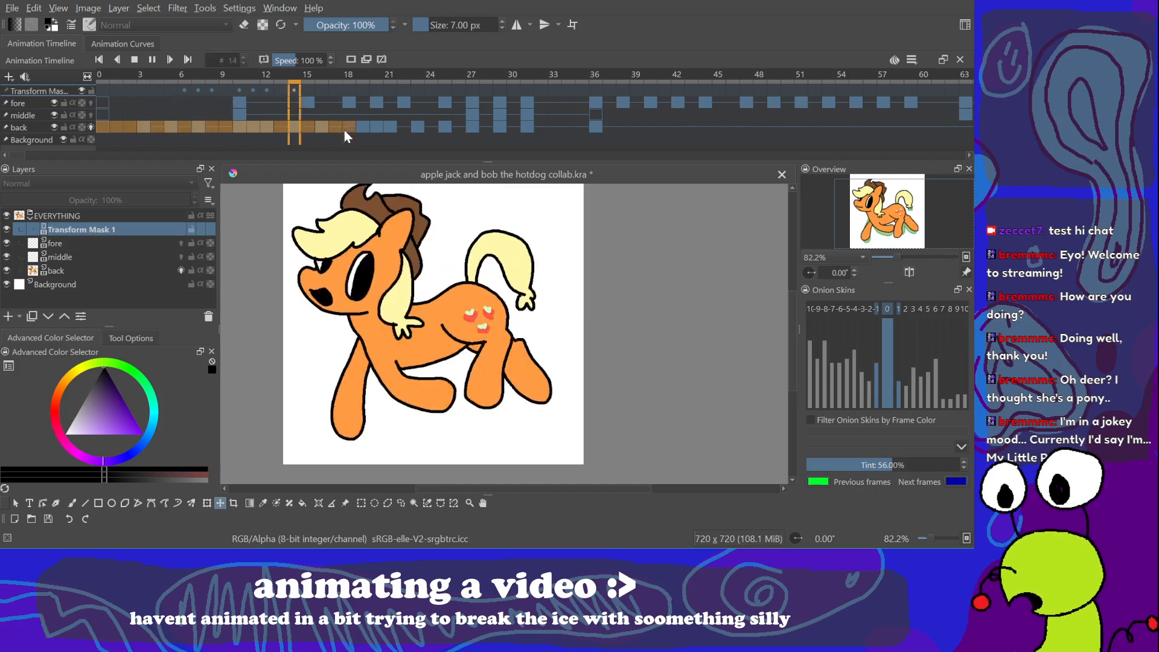
pyautogui.press('space')
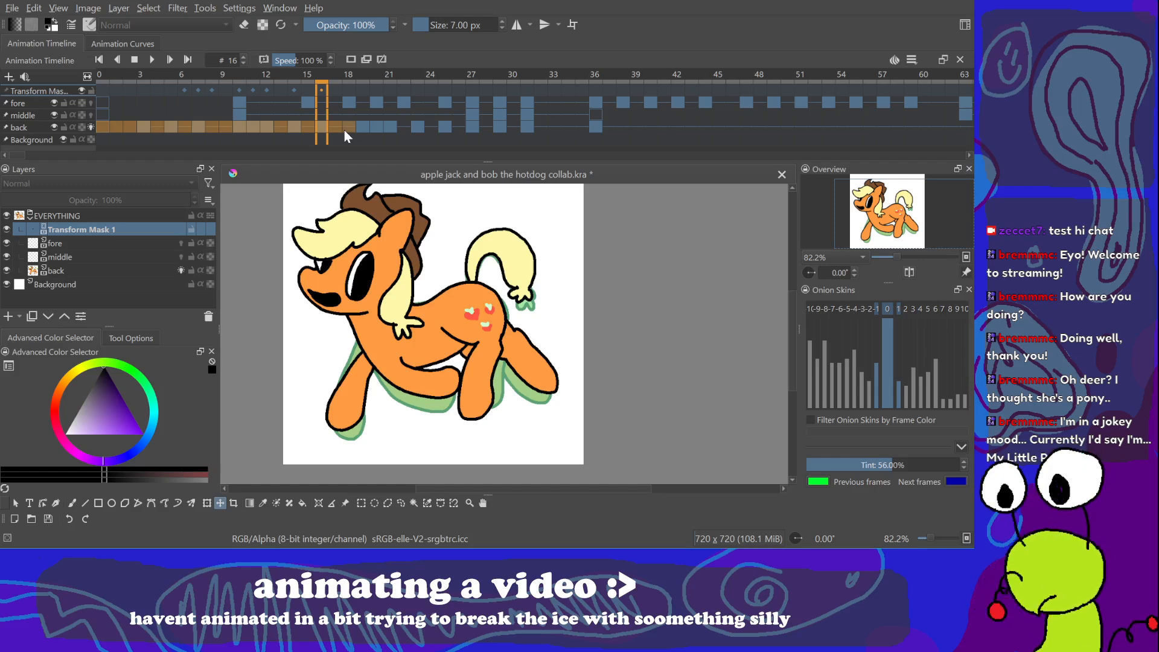
pyautogui.press('space')
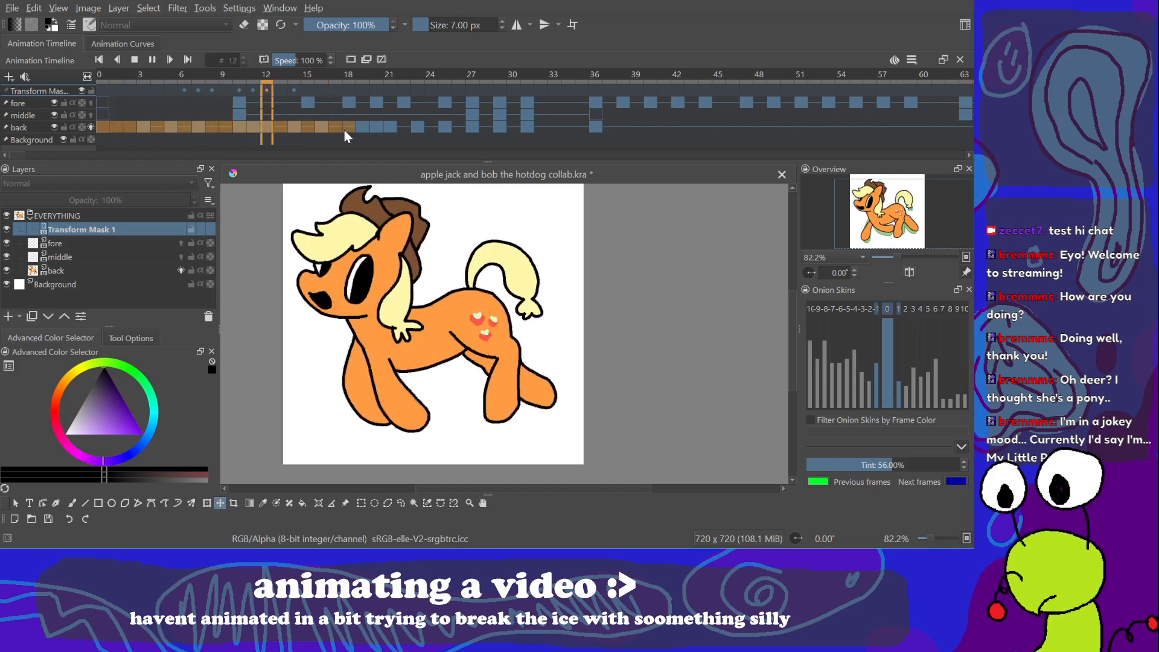
pyautogui.press('space')
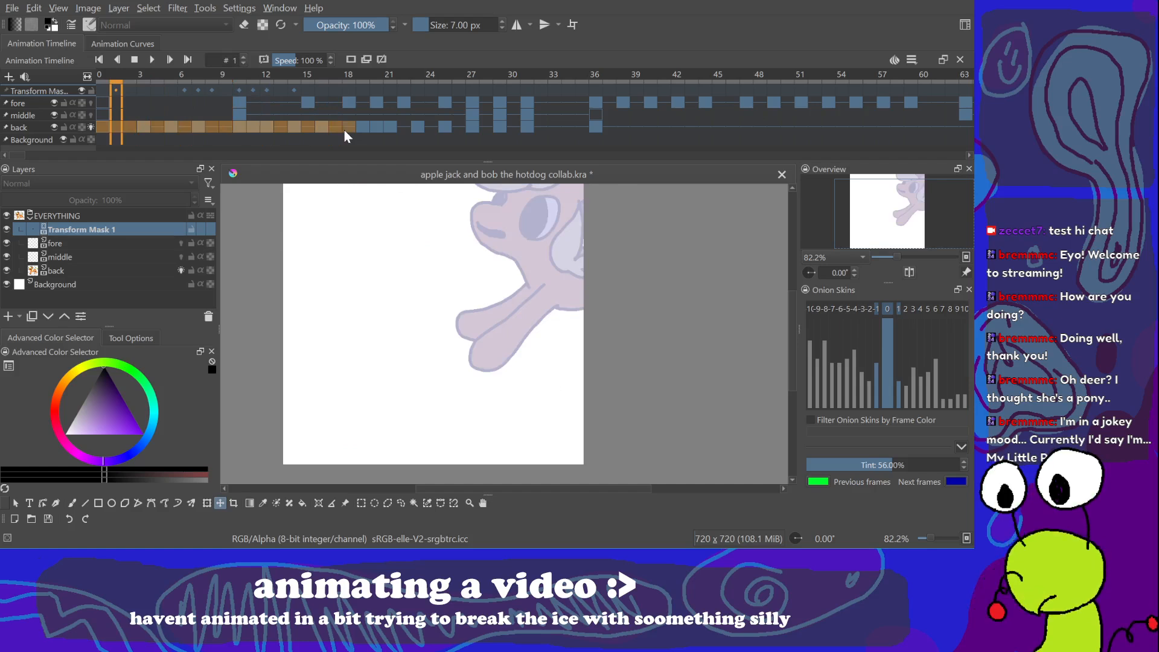
pyautogui.press('space')
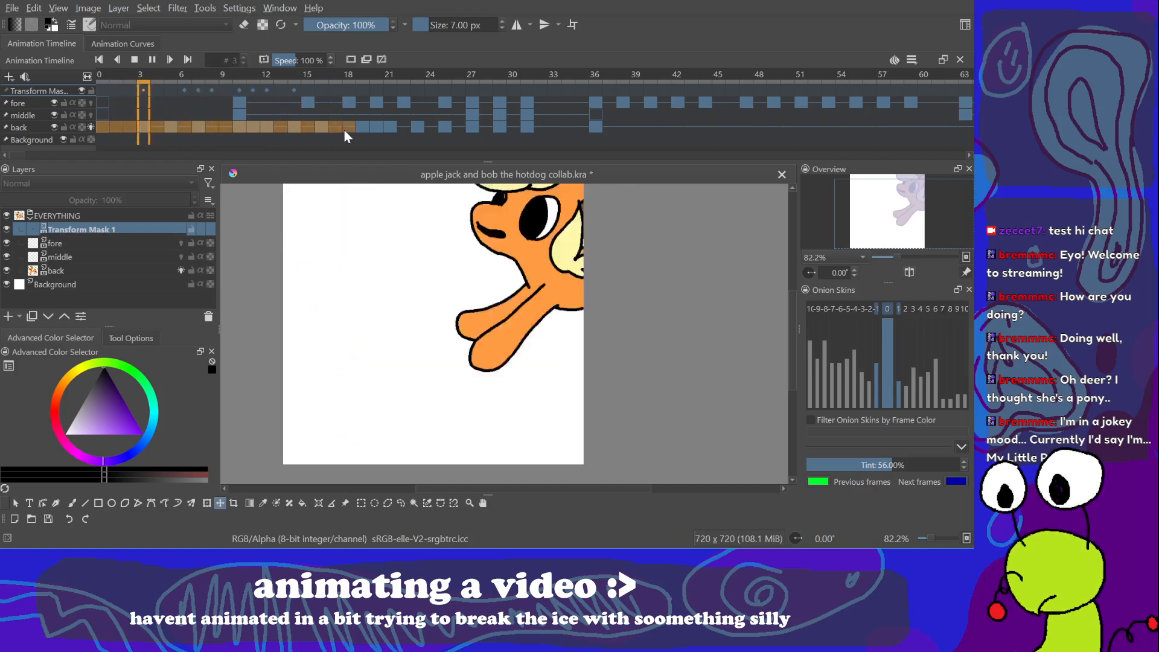
pyautogui.press('space')
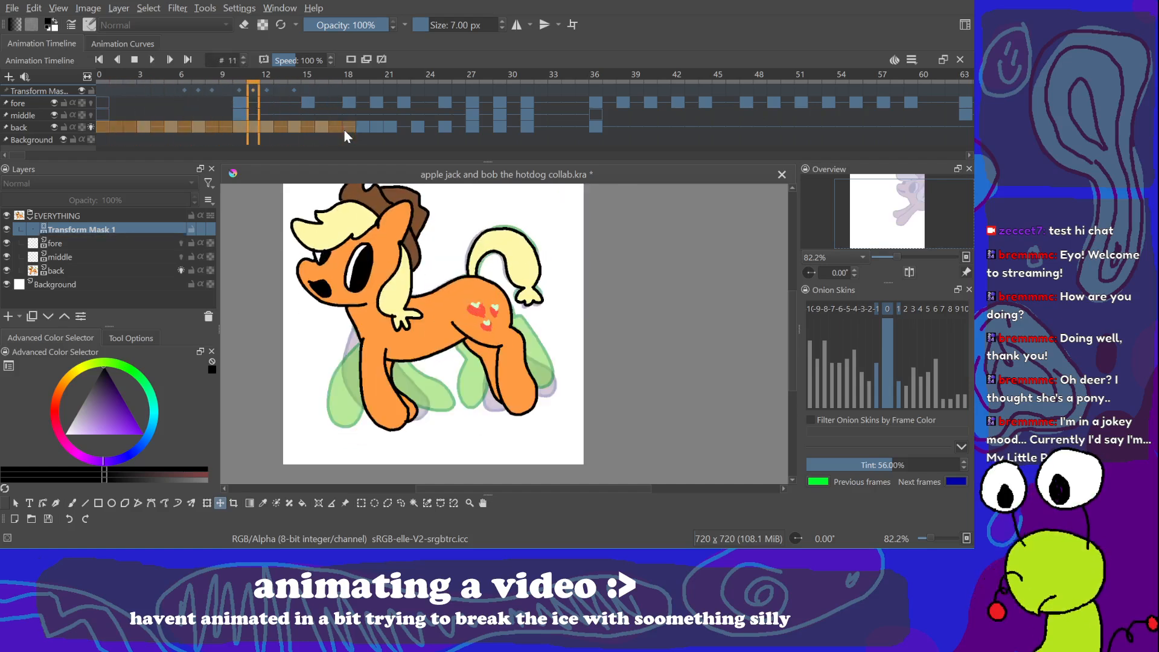
# Step: Examine the transform mask's animation curves, stepping through frames 7 to 12 to compare the pony's vertical position
pyautogui.click(267, 127)
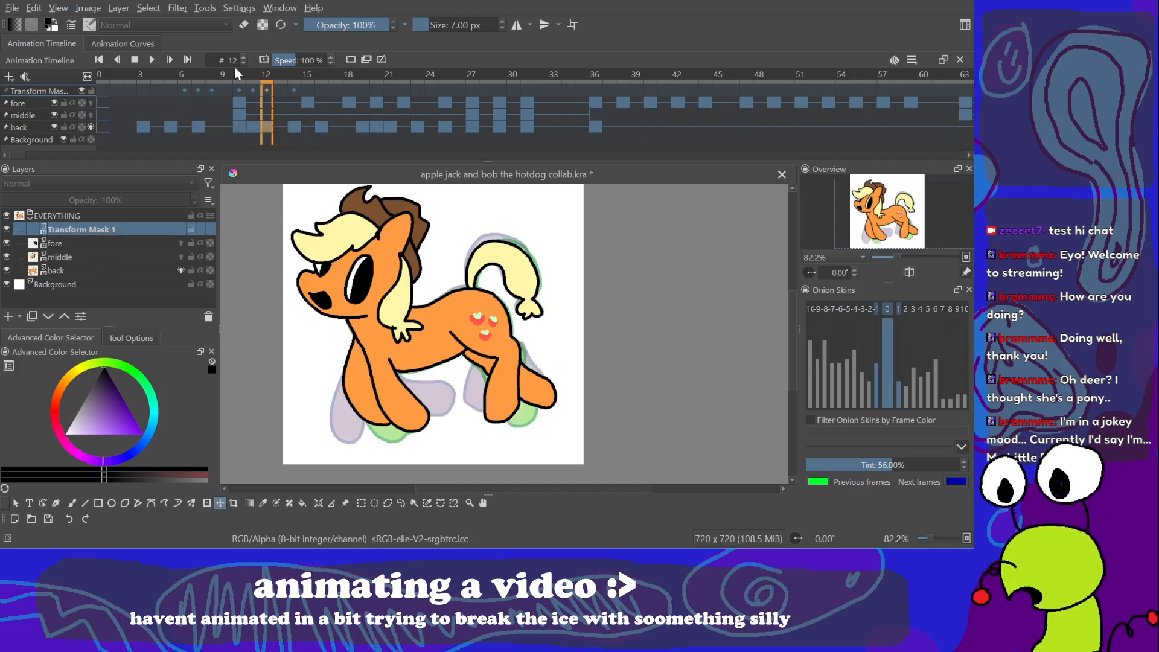
pyautogui.click(123, 44)
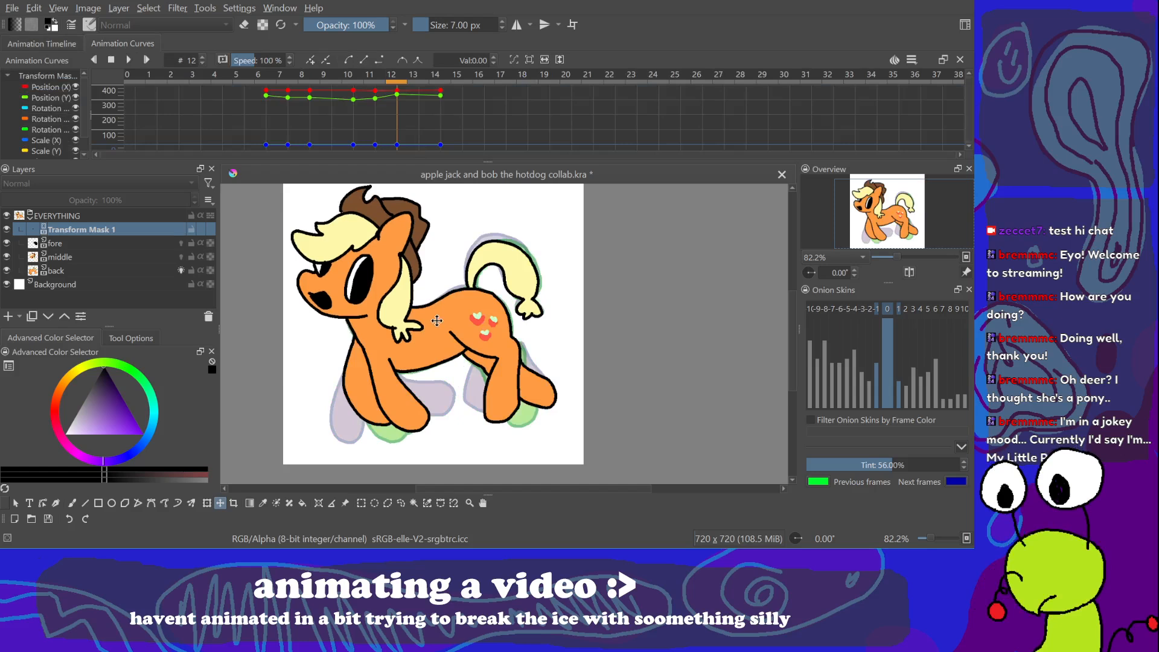
pyautogui.click(286, 90)
pyautogui.click(317, 87)
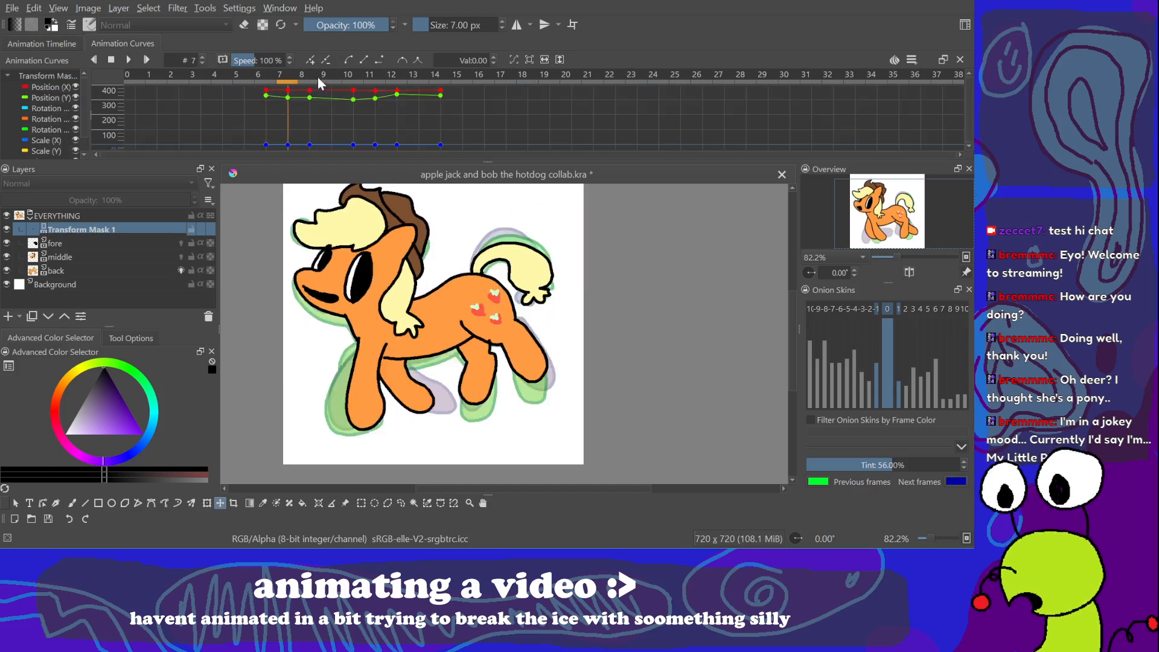
pyautogui.click(356, 89)
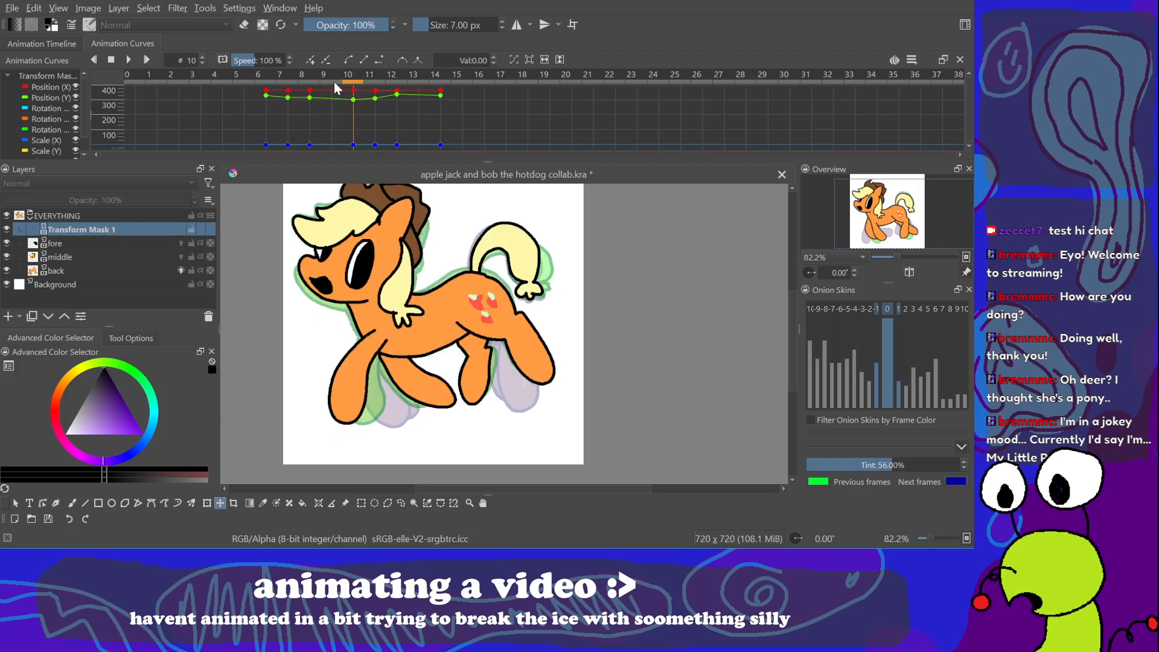
pyautogui.click(329, 86)
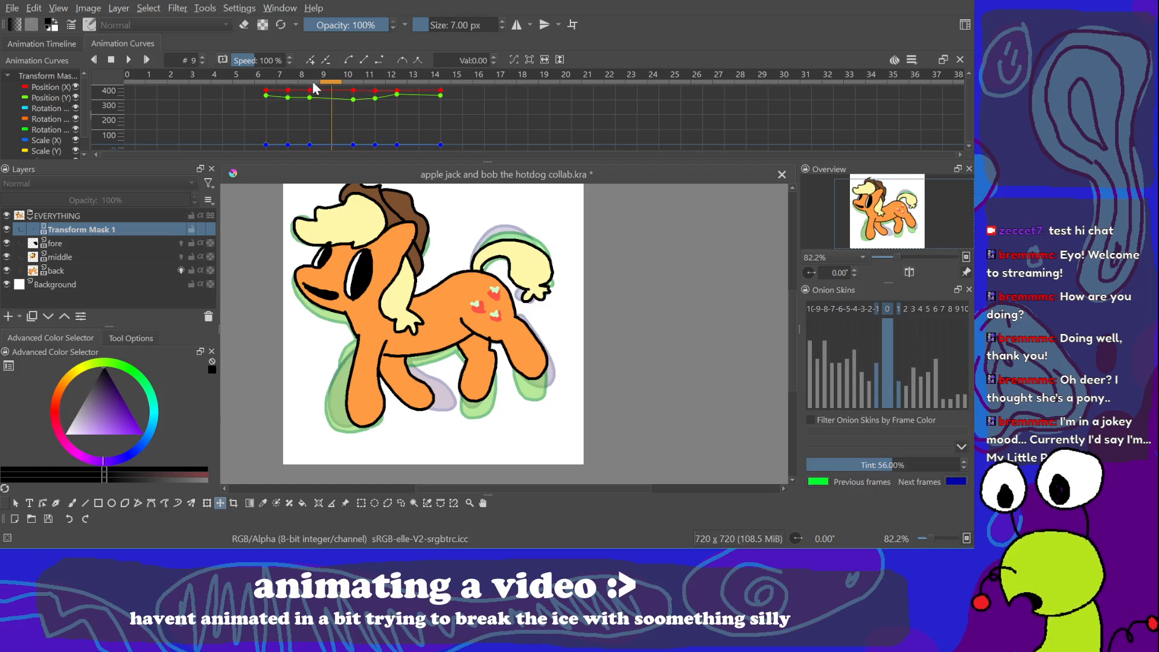
pyautogui.click(312, 83)
pyautogui.click(323, 83)
pyautogui.click(356, 84)
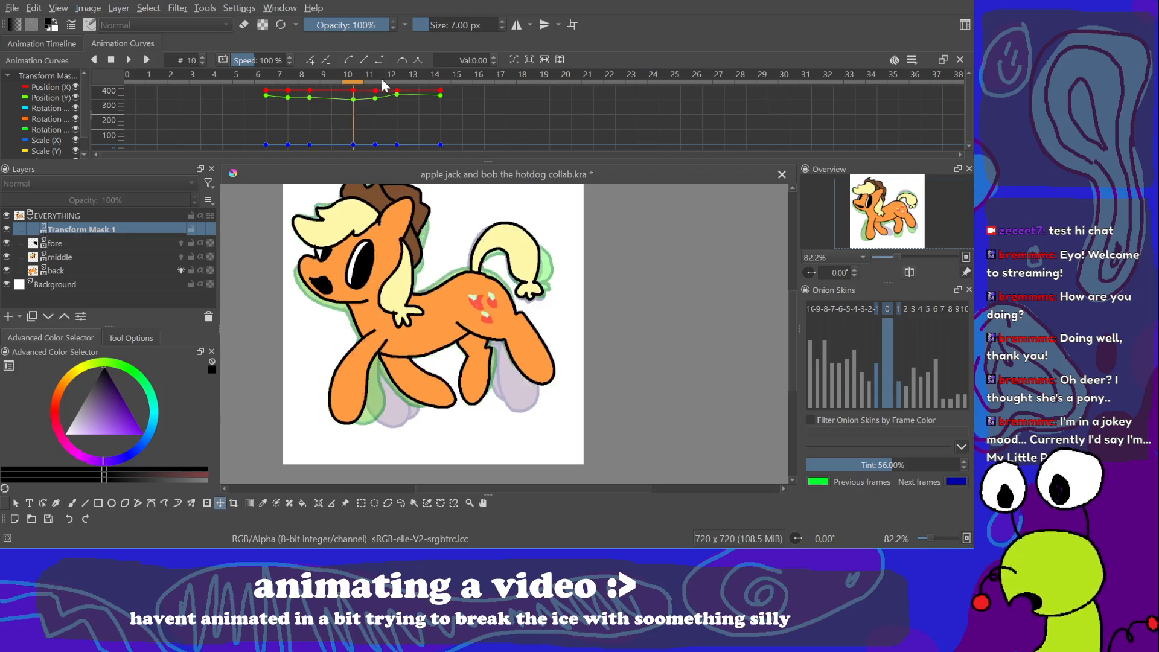
pyautogui.click(377, 84)
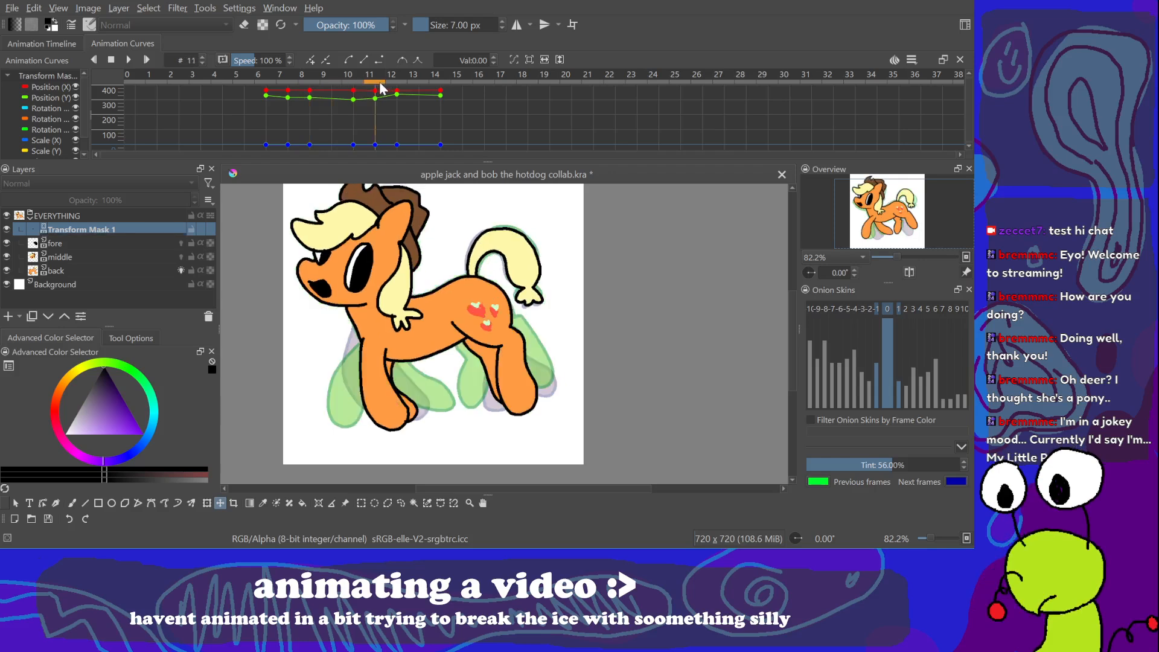
pyautogui.click(393, 85)
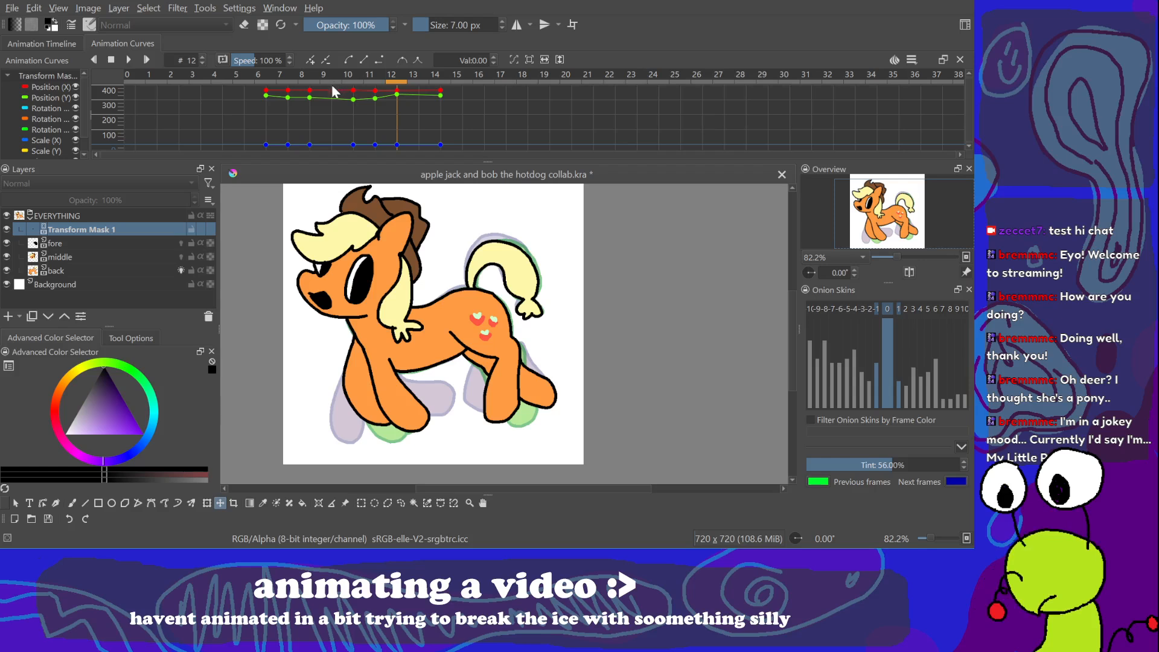
# Step: Check frames 7 to 12 again and move the whole scene slightly upward at frame 12 through the transform mask
pyautogui.click(373, 75)
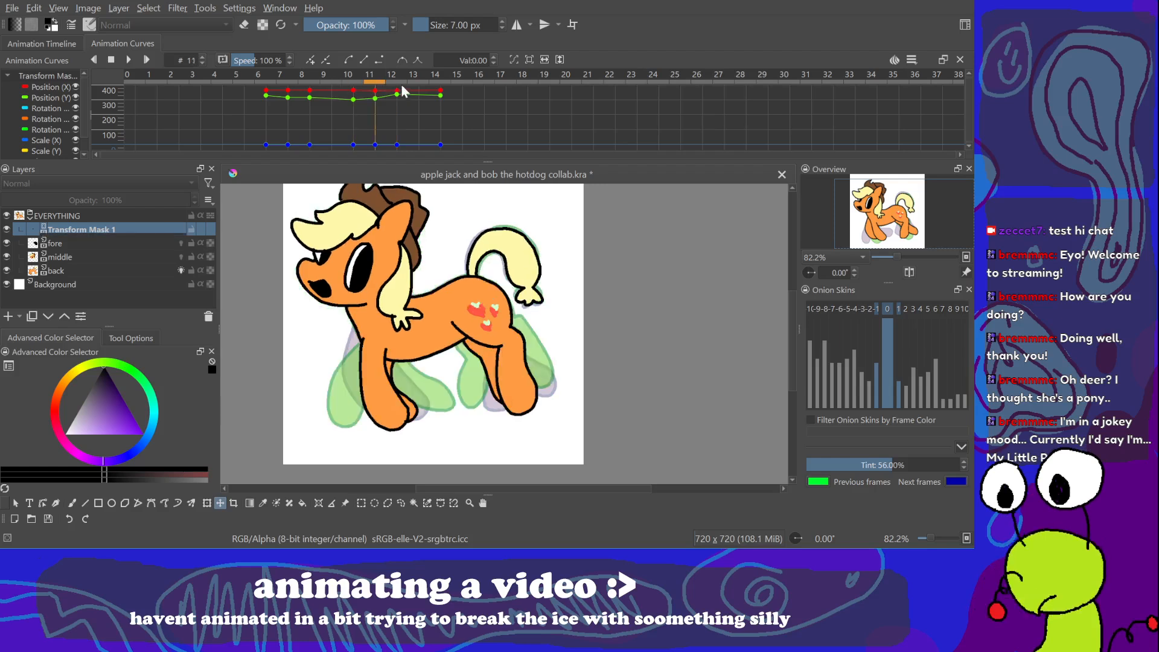
pyautogui.click(281, 90)
pyautogui.click(320, 89)
pyautogui.click(354, 86)
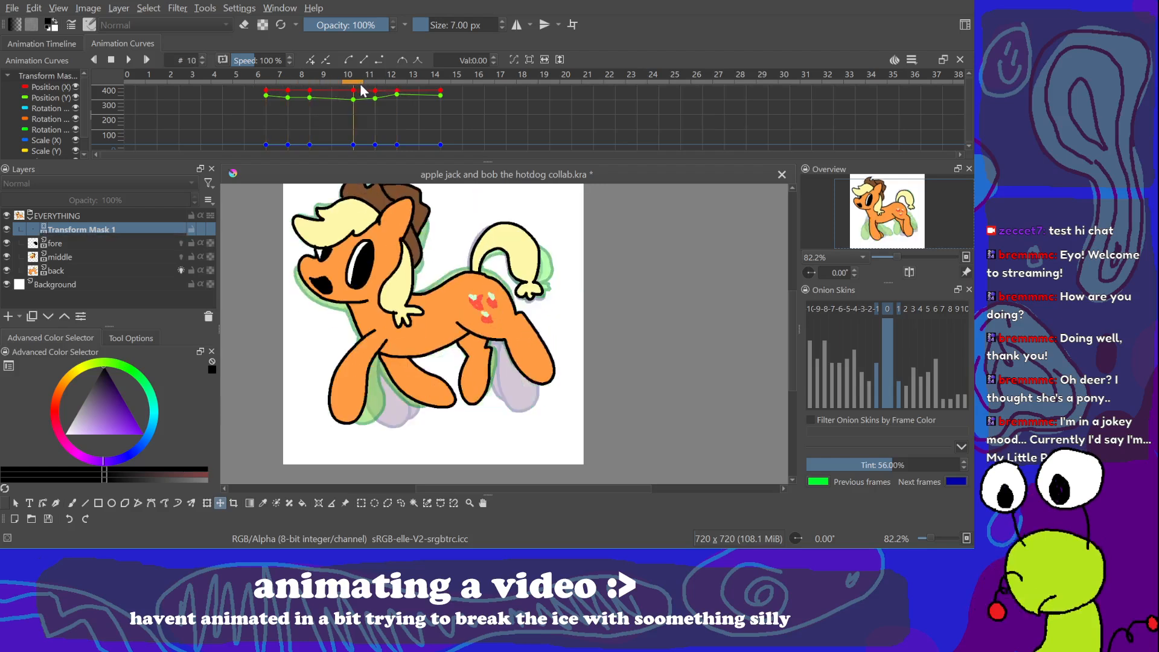
pyautogui.click(374, 85)
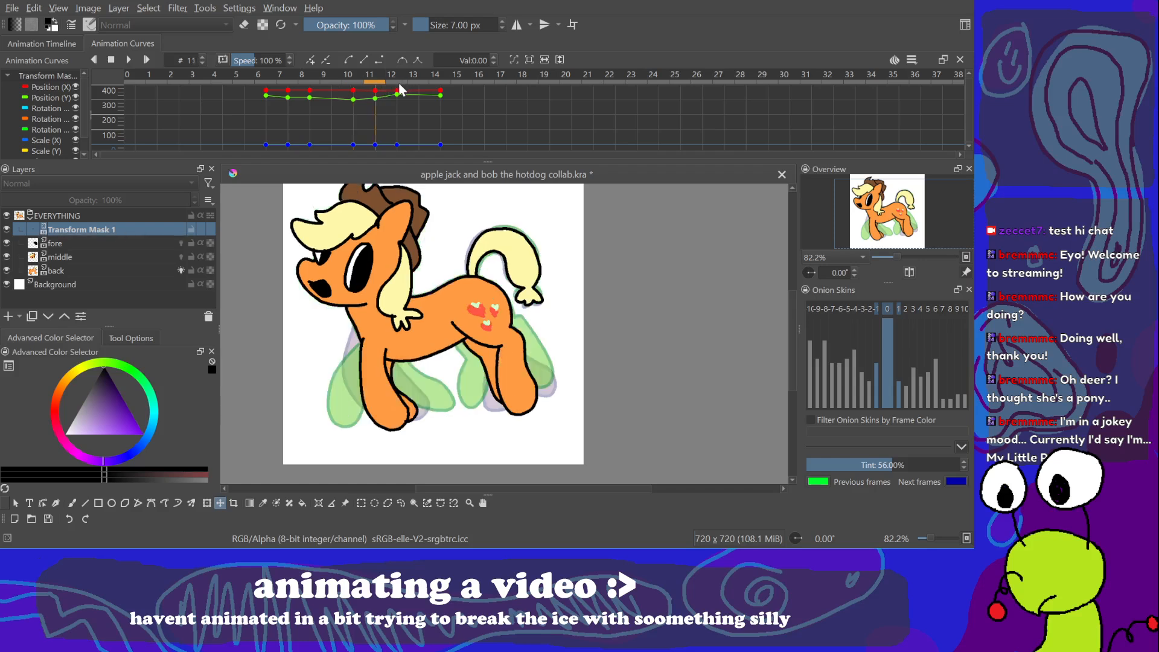
pyautogui.click(400, 83)
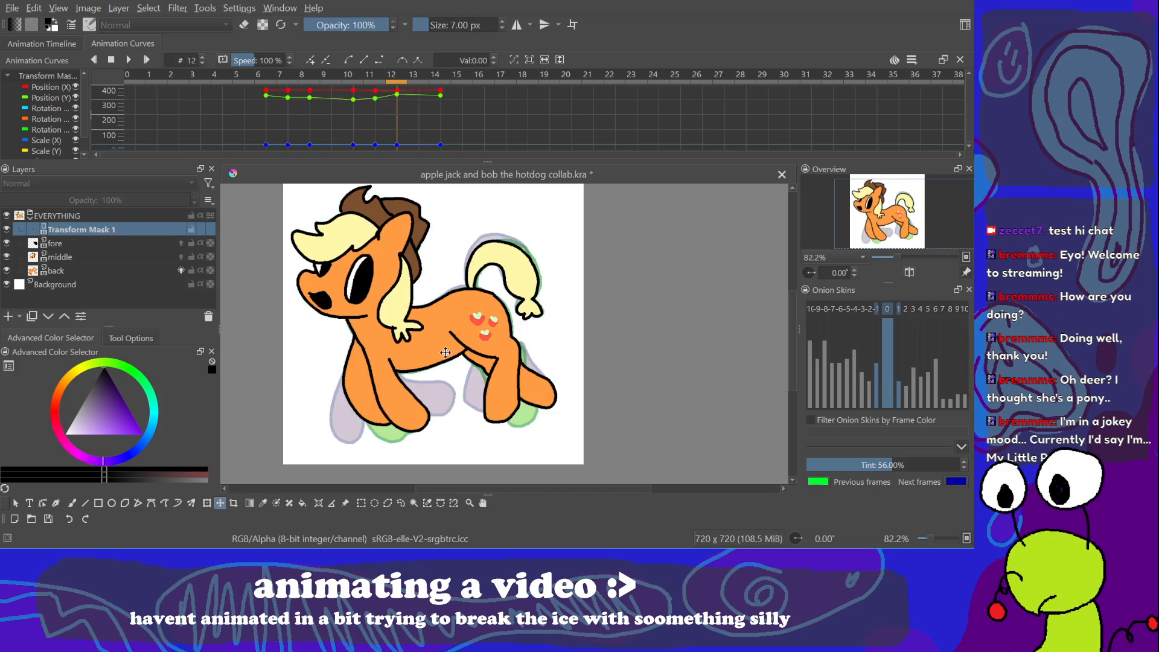
pyautogui.moveTo(445, 338); pyautogui.dragTo(445, 333)
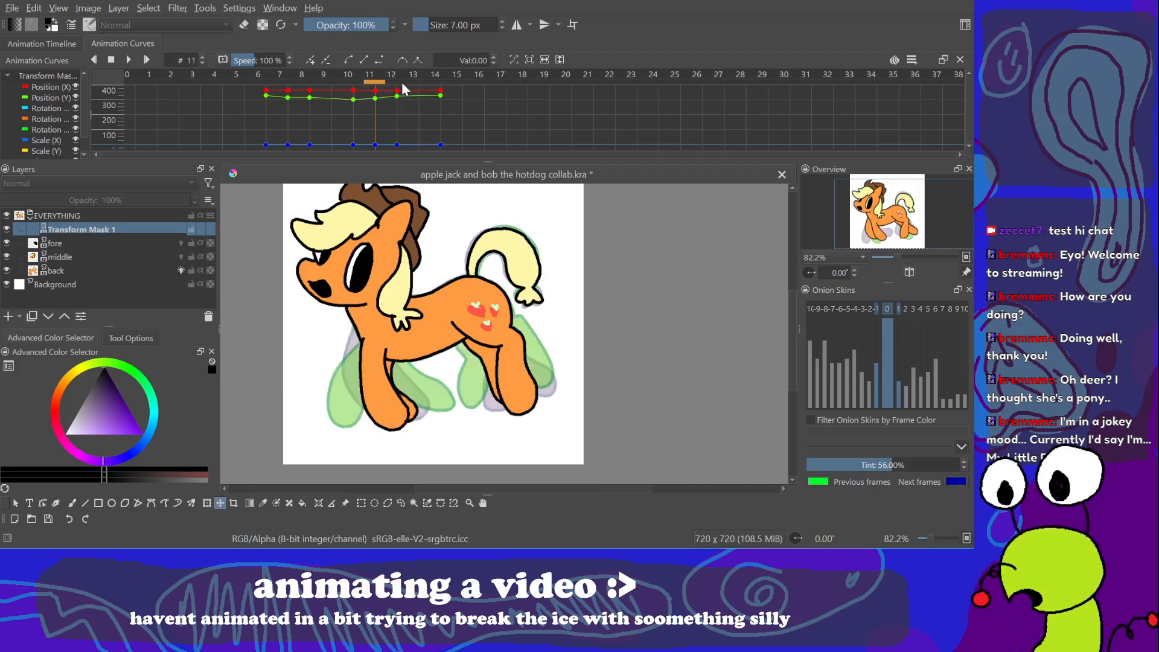
# Step: Compare the pony's height between frames 10 and 15 along the transform mask's curves
pyautogui.click(442, 90)
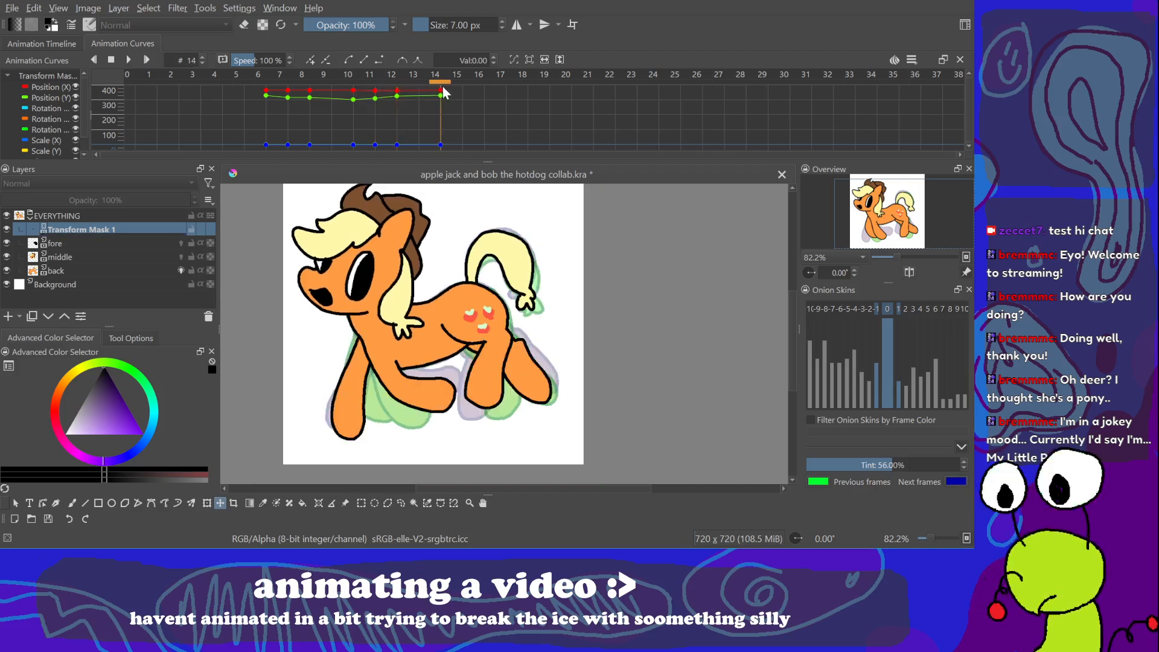
pyautogui.click(437, 121)
pyautogui.click(395, 89)
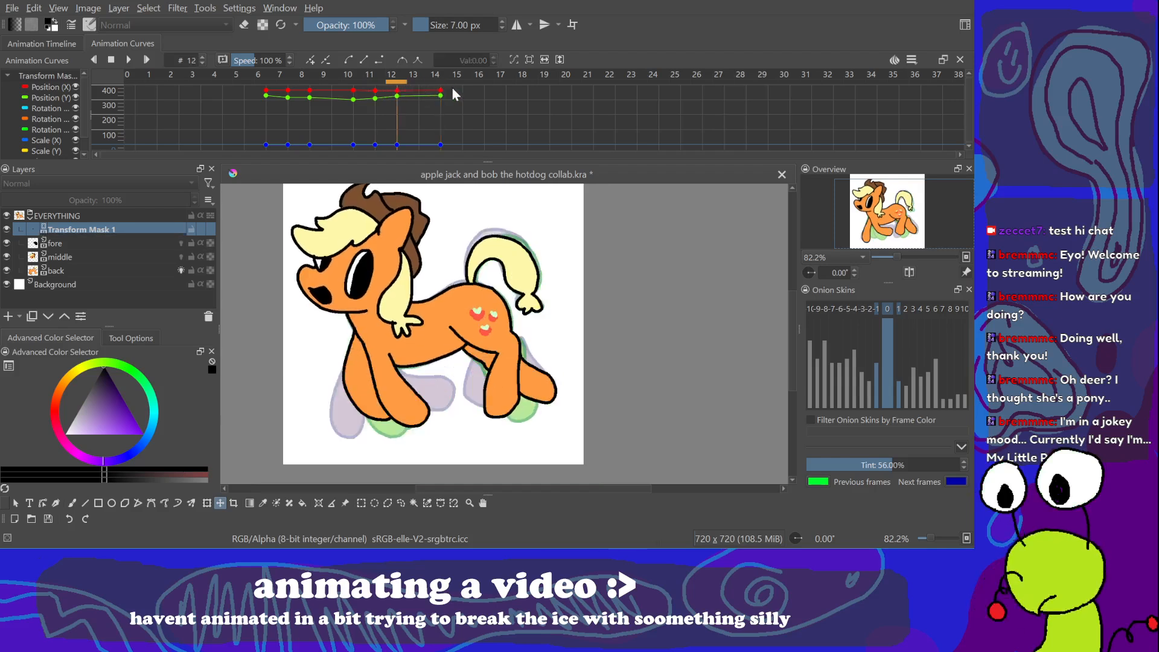
pyautogui.click(374, 91)
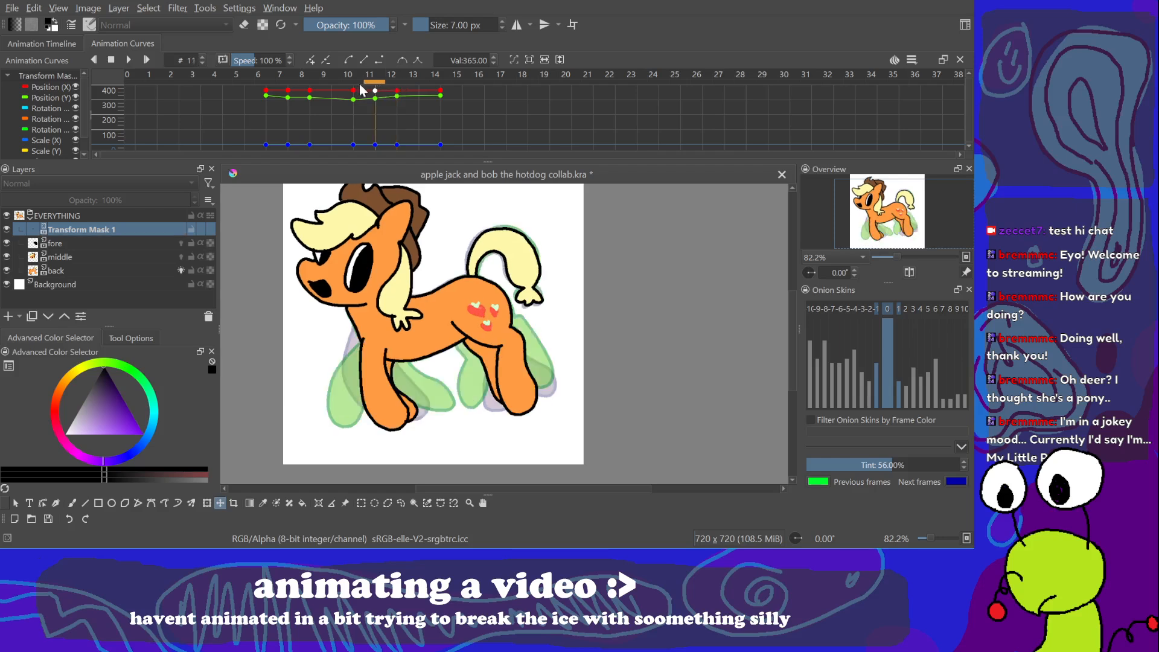
pyautogui.click(355, 83)
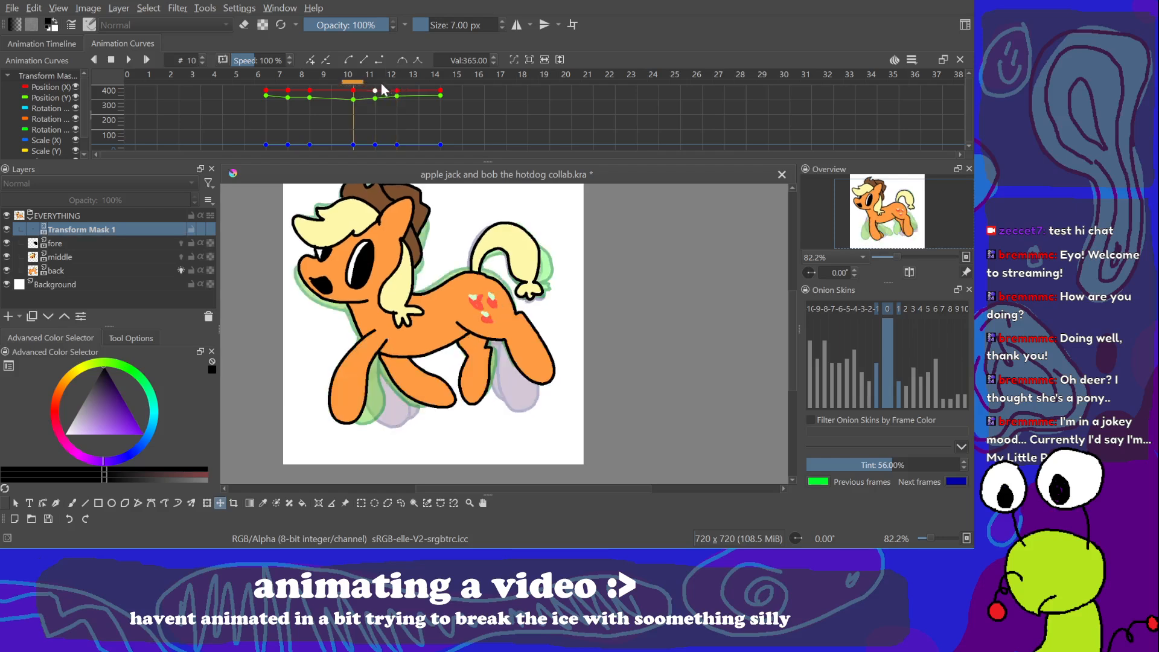
pyautogui.click(378, 85)
pyautogui.click(403, 89)
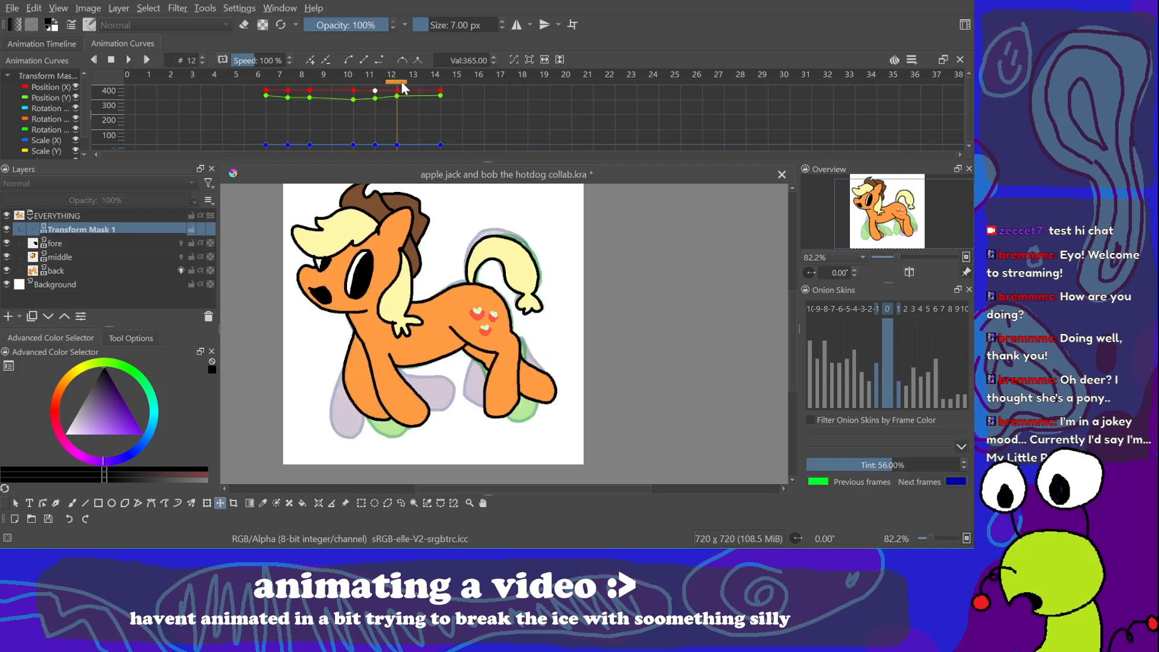
pyautogui.click(438, 85)
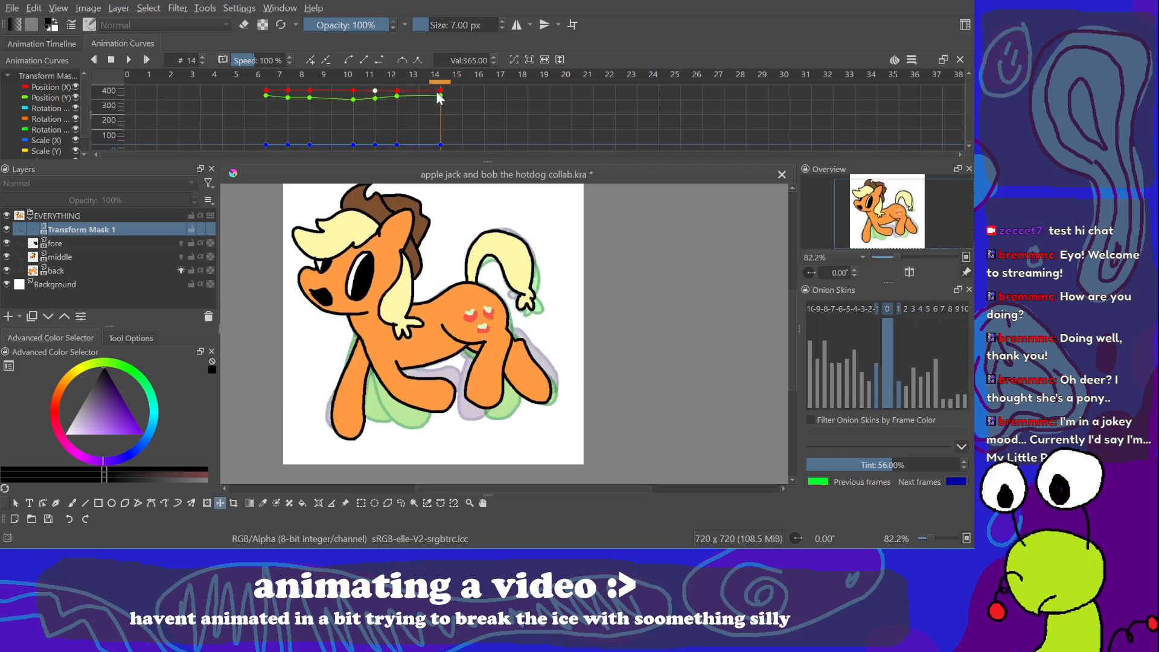
pyautogui.click(481, 82)
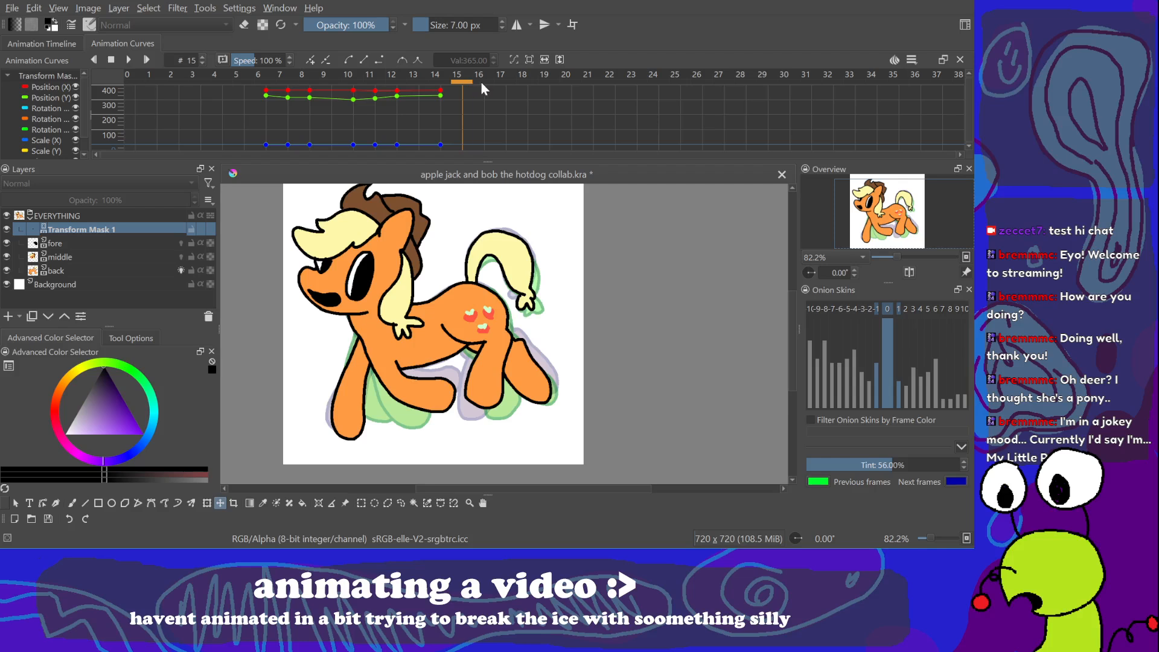
pyautogui.click(442, 86)
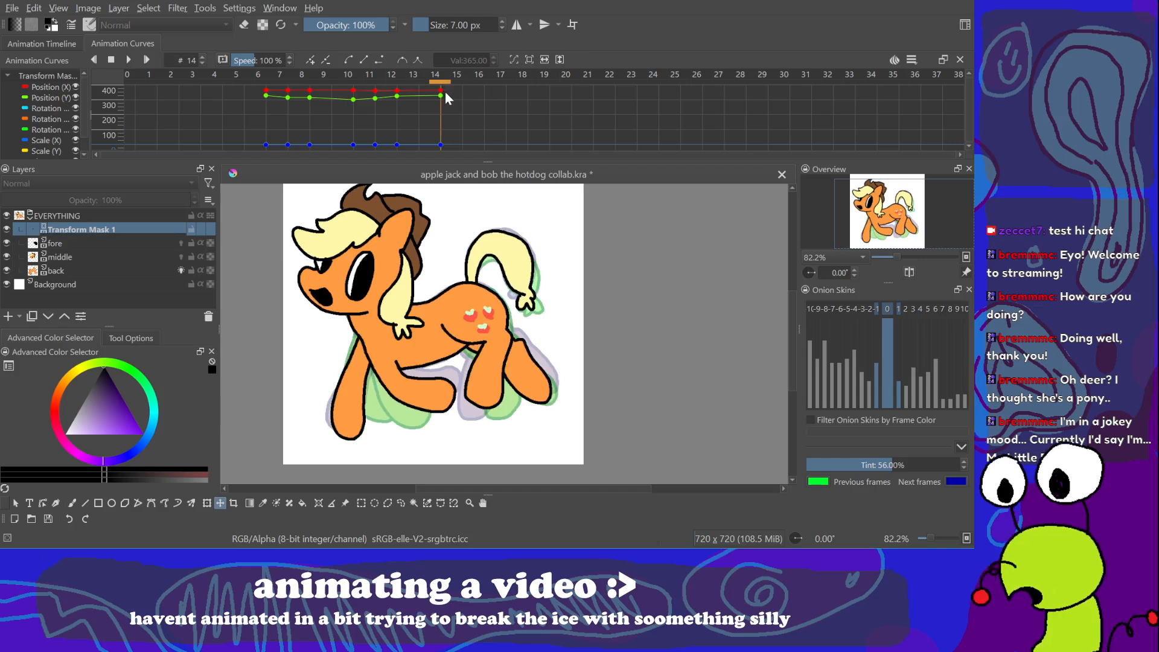
# Step: Review the pony's movement from frame 6 to frame 11, comparing its position at frames 10 and 11
pyautogui.click(295, 78)
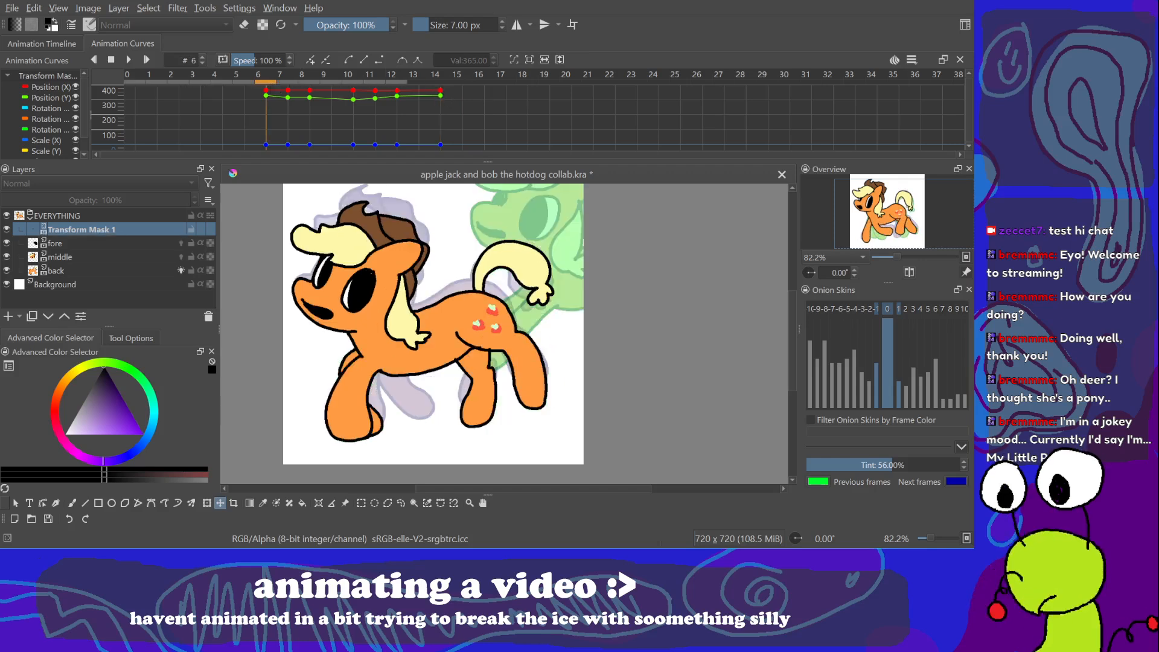
pyautogui.click(331, 81)
pyautogui.click(366, 83)
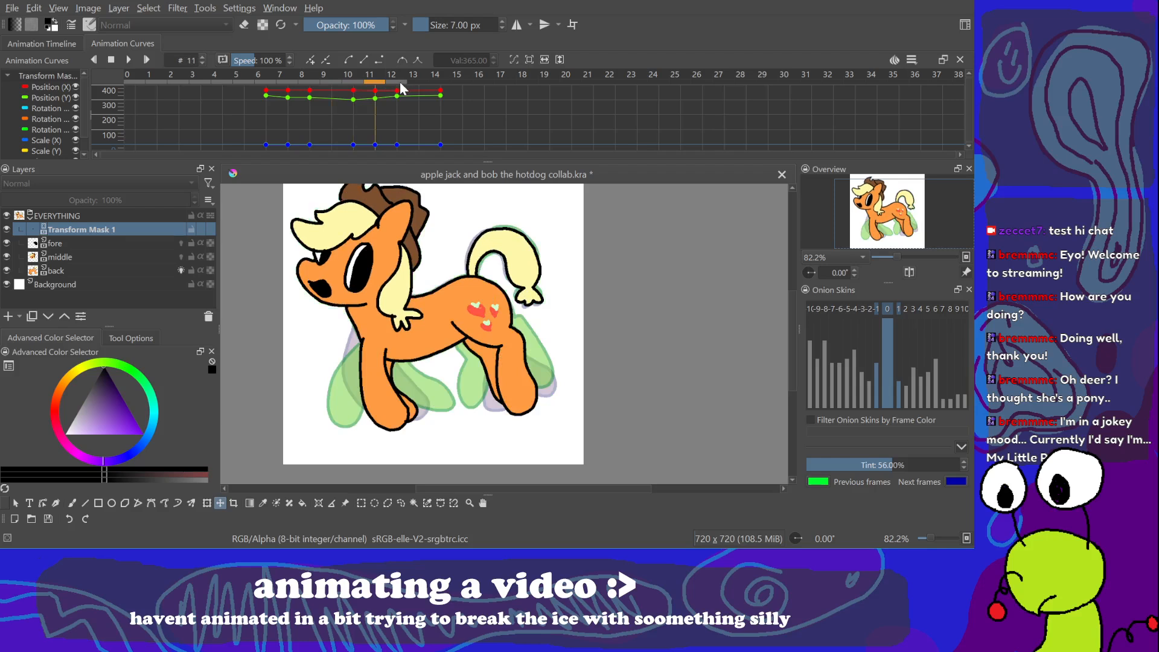
pyautogui.click(363, 81)
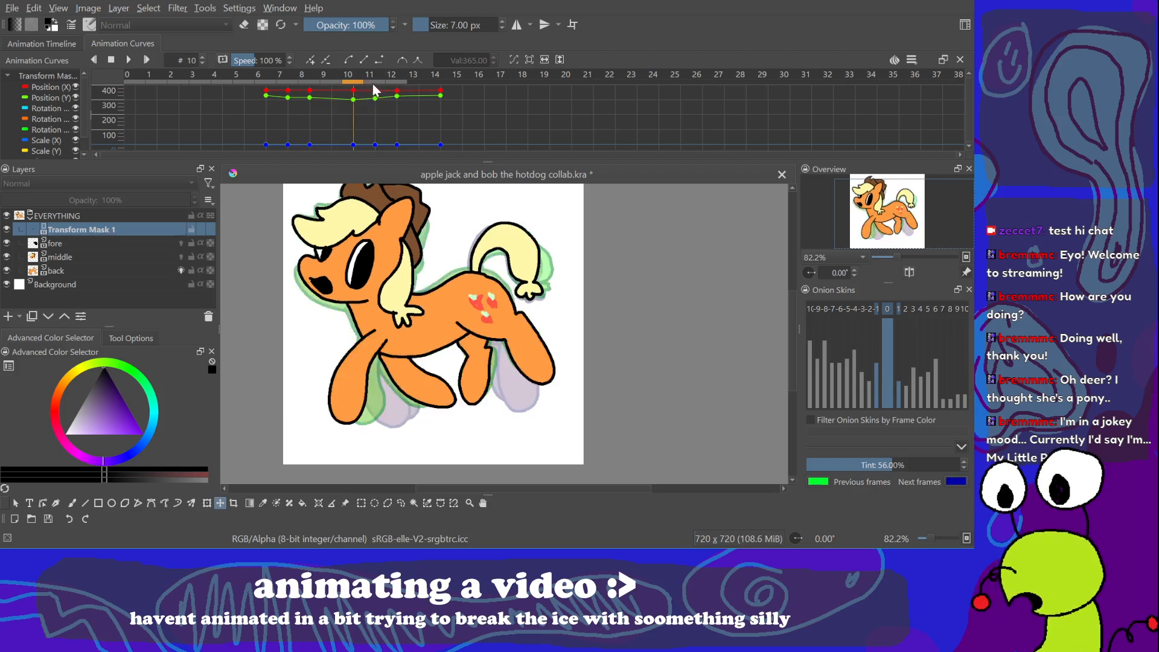
pyautogui.click(371, 82)
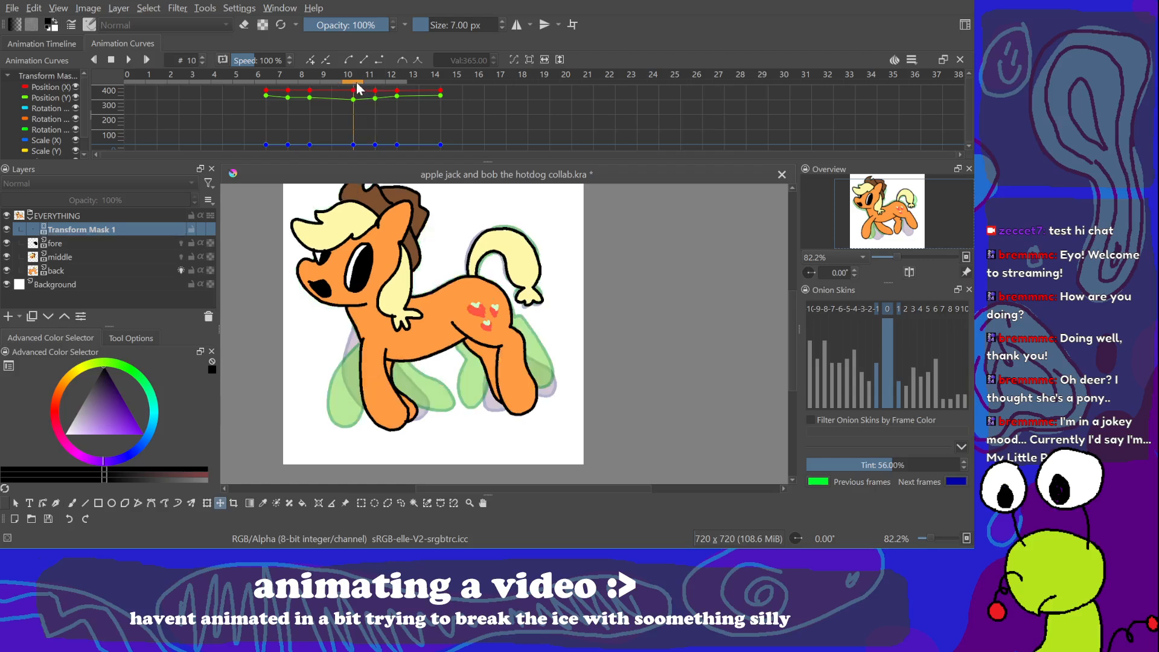
pyautogui.click(355, 82)
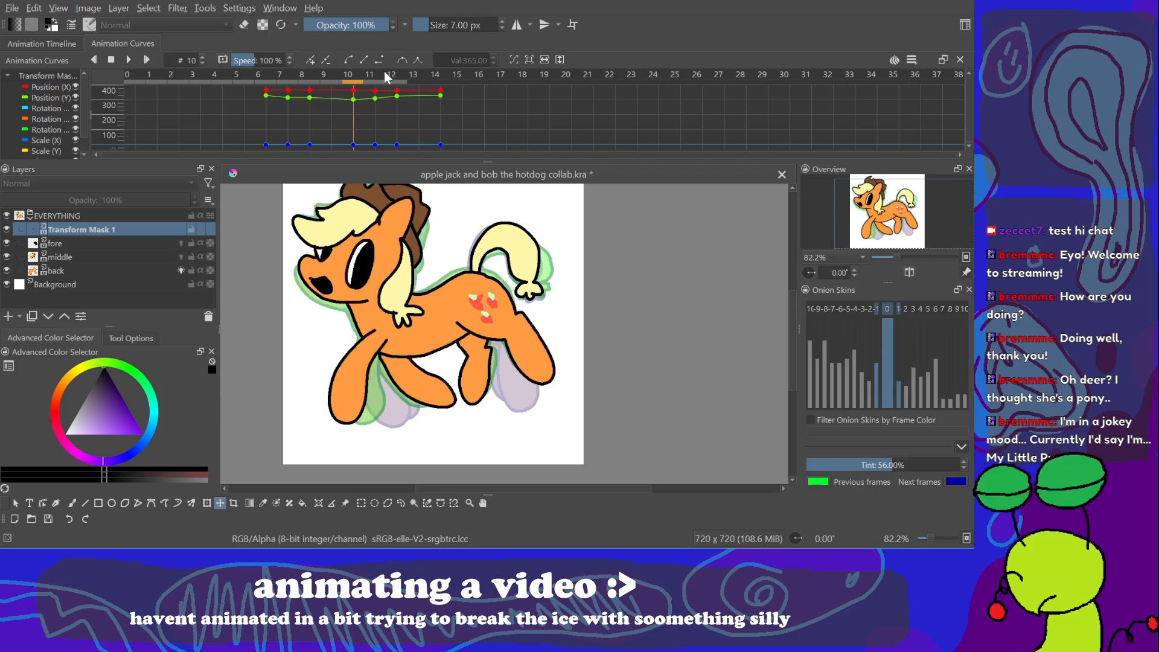
# Step: Return to the animation timeline, select the back layer's frame 16 and play back the adjusted movement
pyautogui.click(38, 43)
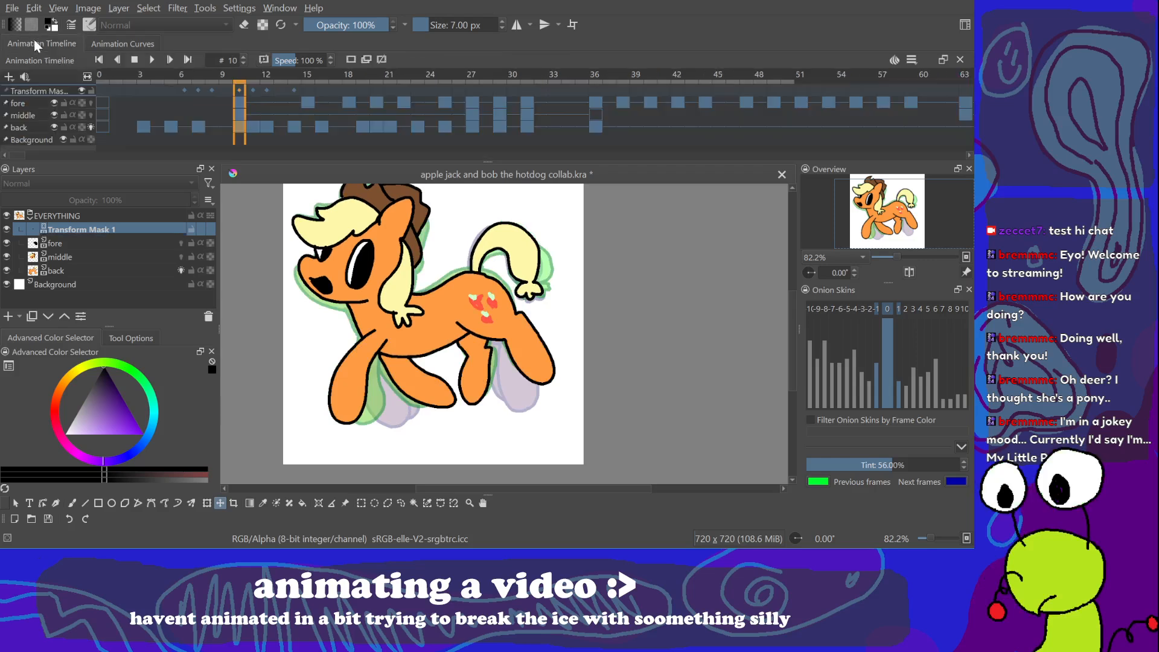
pyautogui.click(77, 273)
pyautogui.click(253, 116)
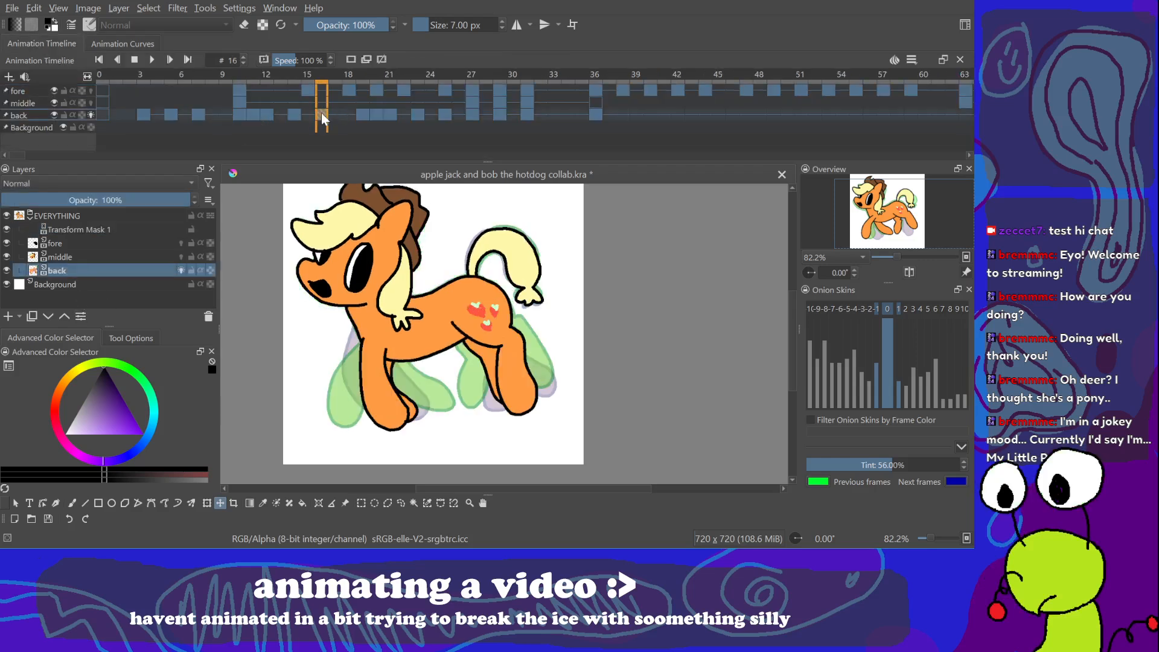
pyautogui.click(321, 115)
pyautogui.press('space')
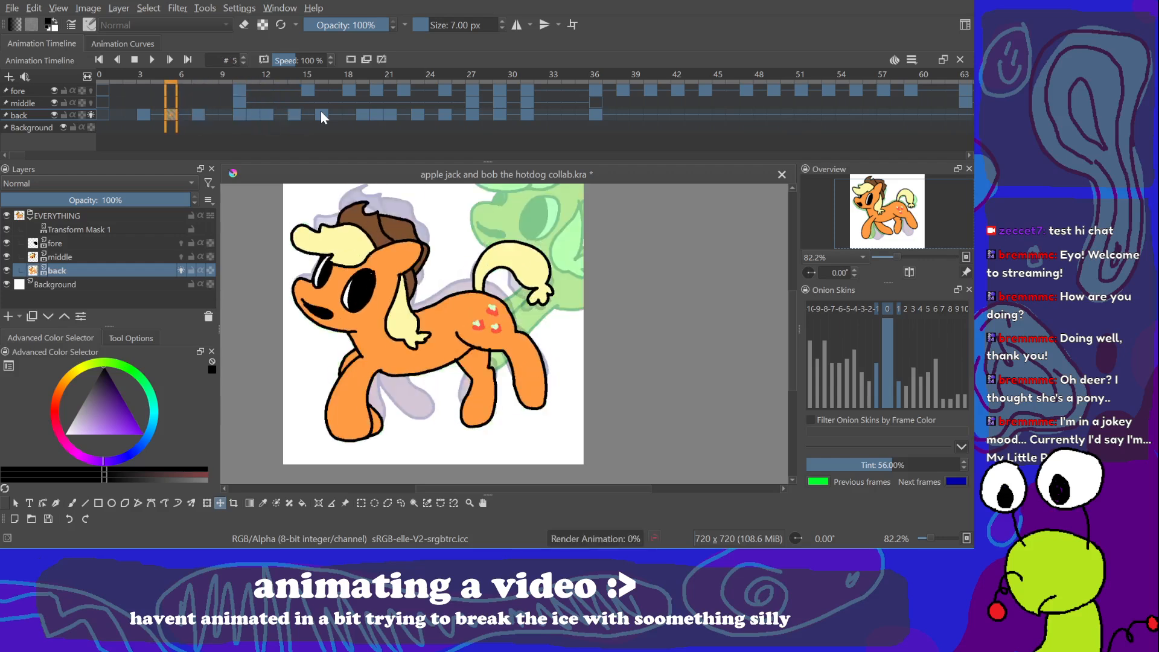
# Step: Try short brush lines in front of the pony's chest on frame 16 of the back layer and undo them
pyautogui.click(320, 112)
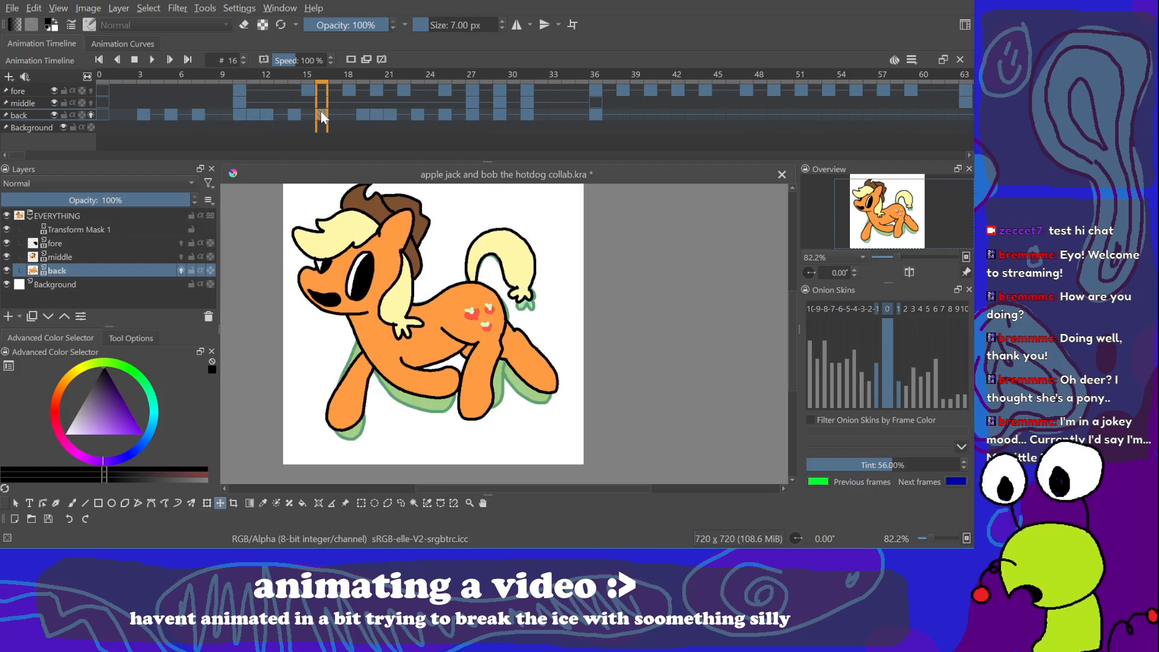
pyautogui.click(73, 503)
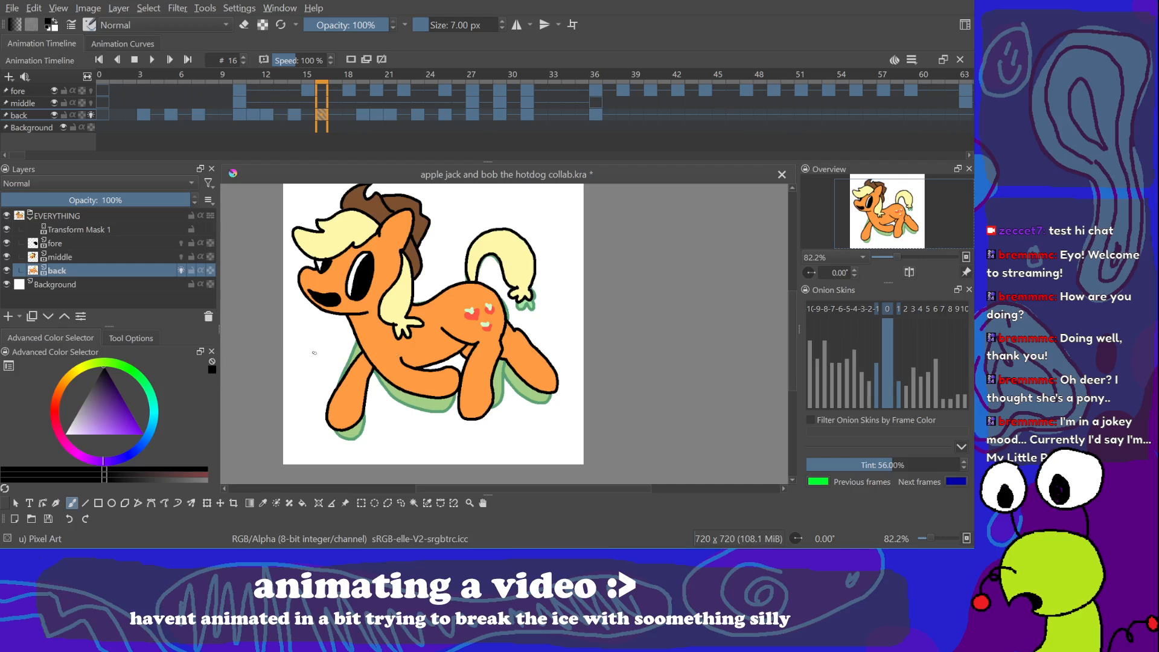
pyautogui.moveTo(319, 337); pyautogui.dragTo(300, 361)
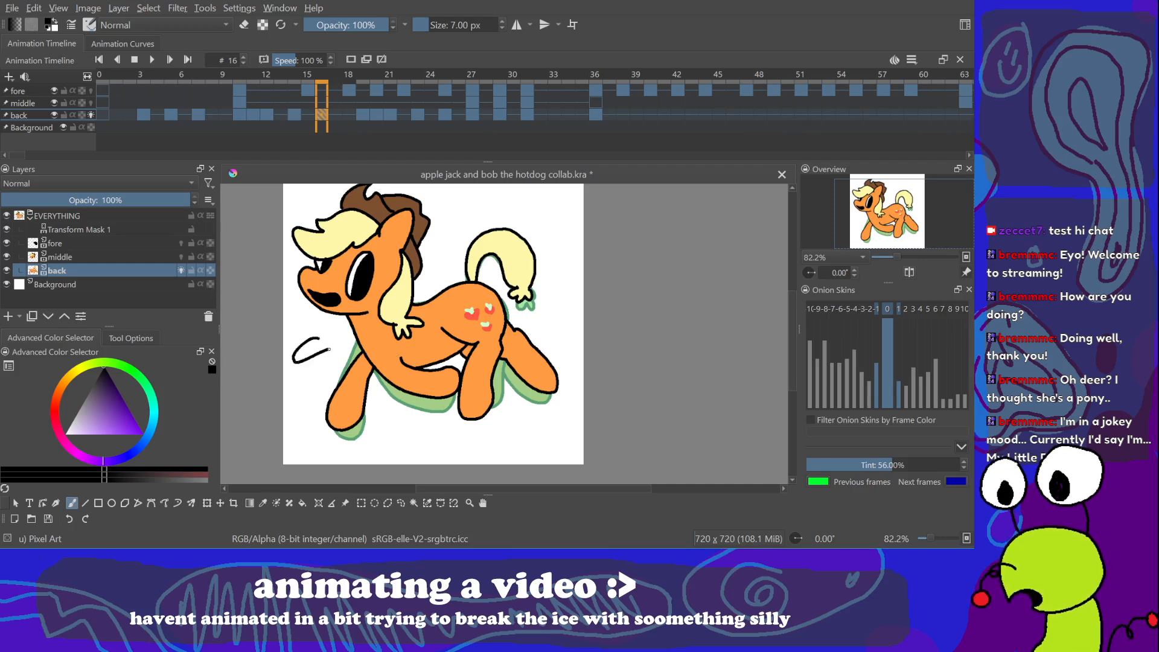
pyautogui.hotkey('ctrl', 'z')
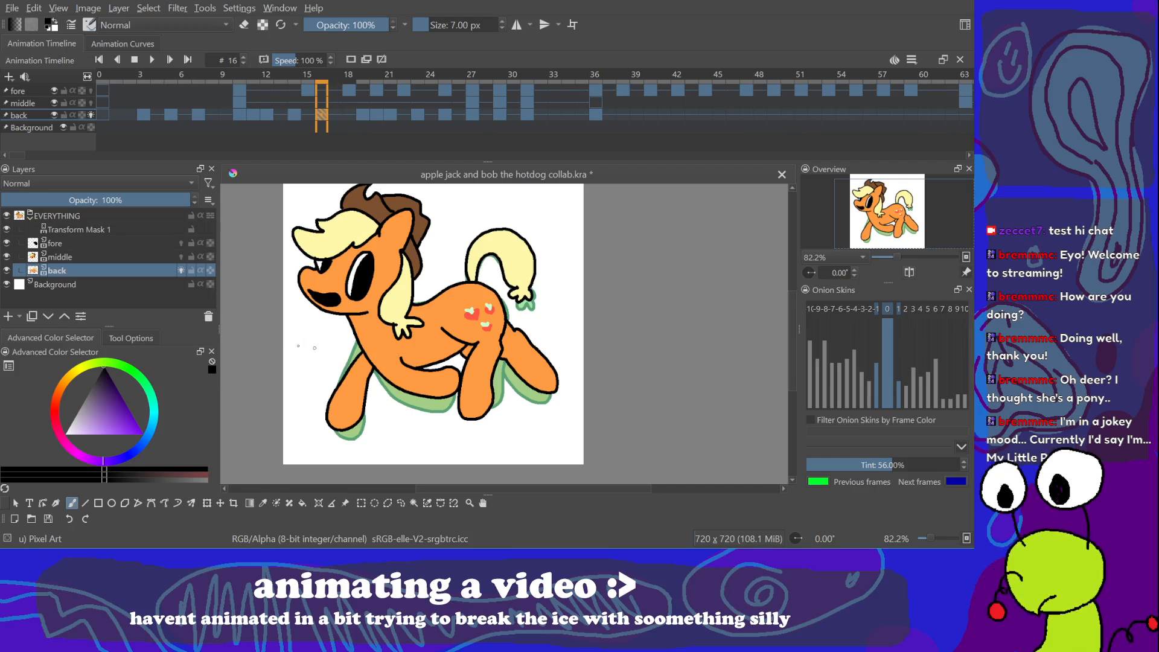
pyautogui.moveTo(304, 330); pyautogui.dragTo(342, 340)
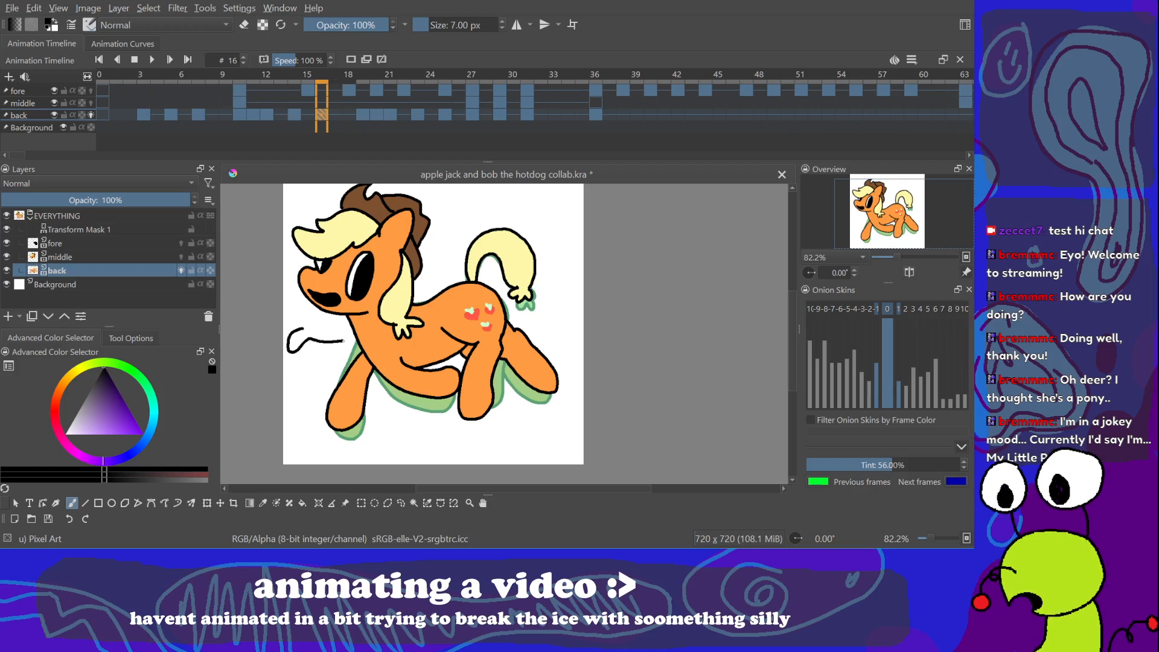
pyautogui.hotkey('ctrl', 'z')
# Step: Compare the pony's poses on the back layer's frames 11, 12, 14, 16 and 19
pyautogui.click(294, 113)
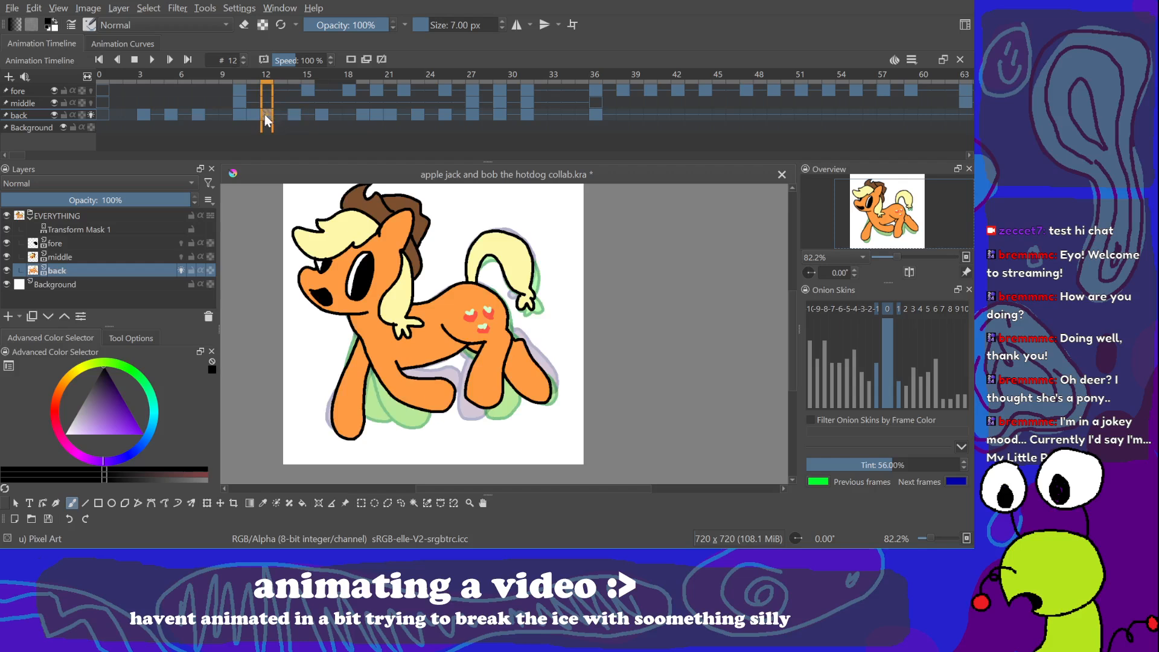
pyautogui.click(266, 114)
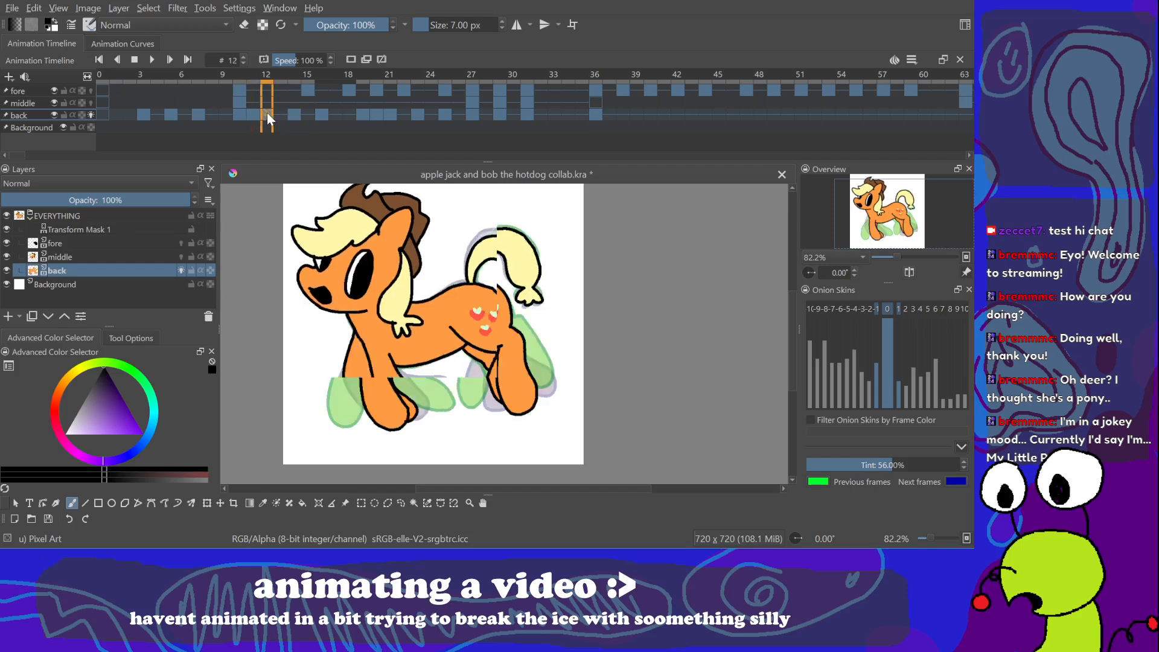
pyautogui.click(294, 113)
pyautogui.click(323, 115)
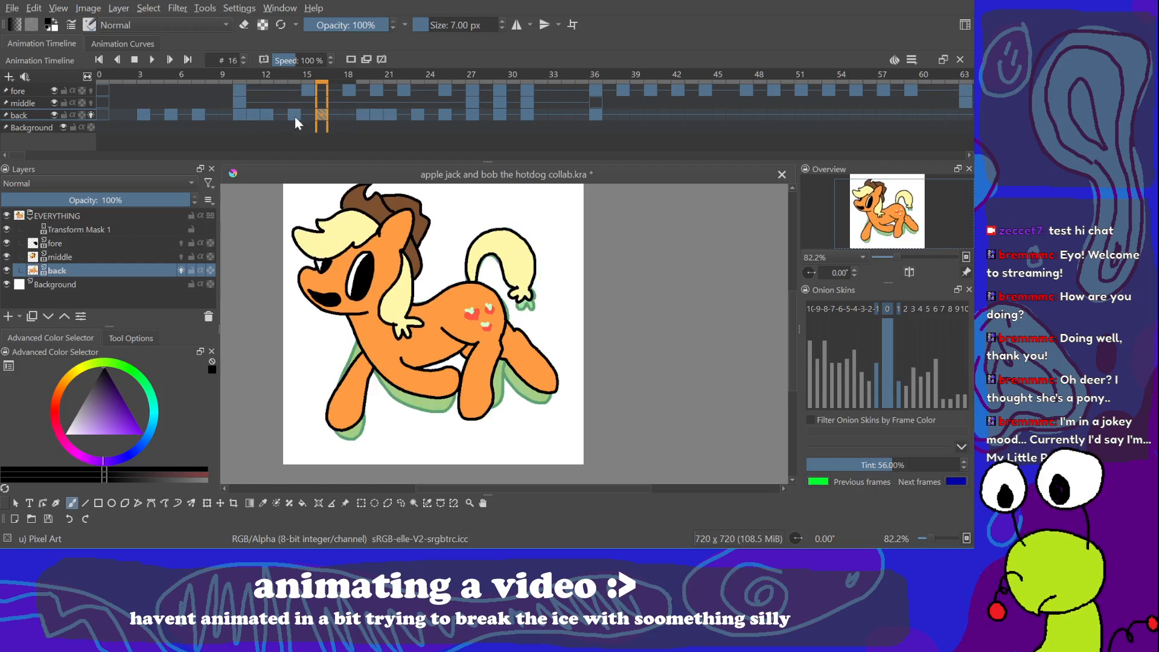
pyautogui.click(362, 114)
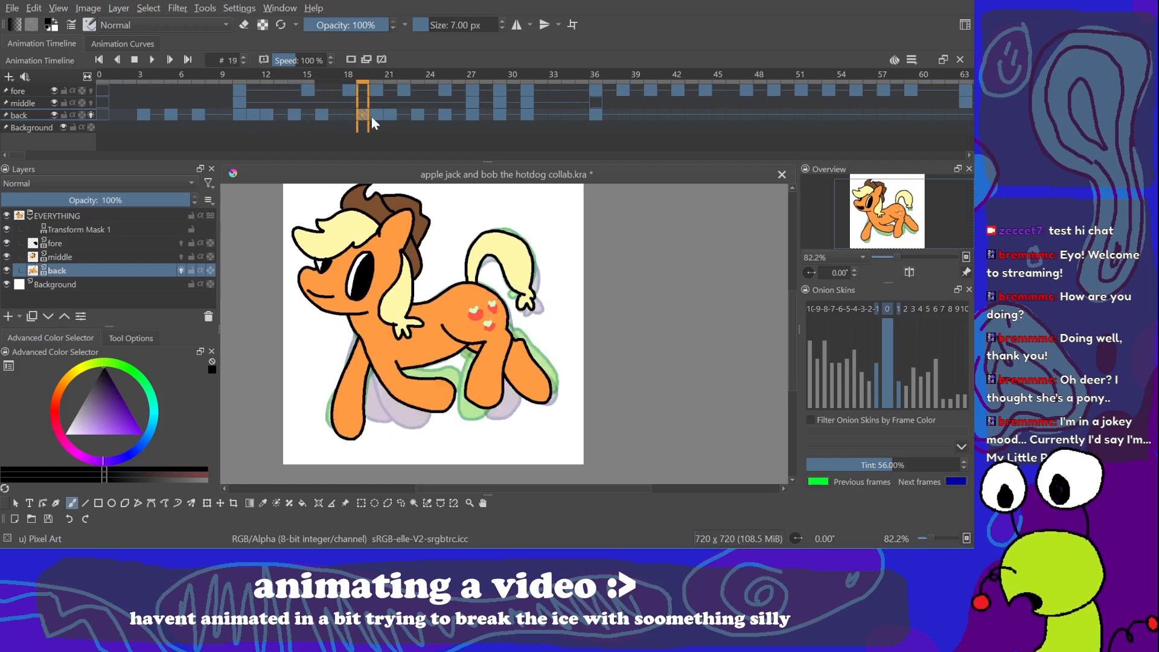
pyautogui.click(250, 113)
pyautogui.click(268, 112)
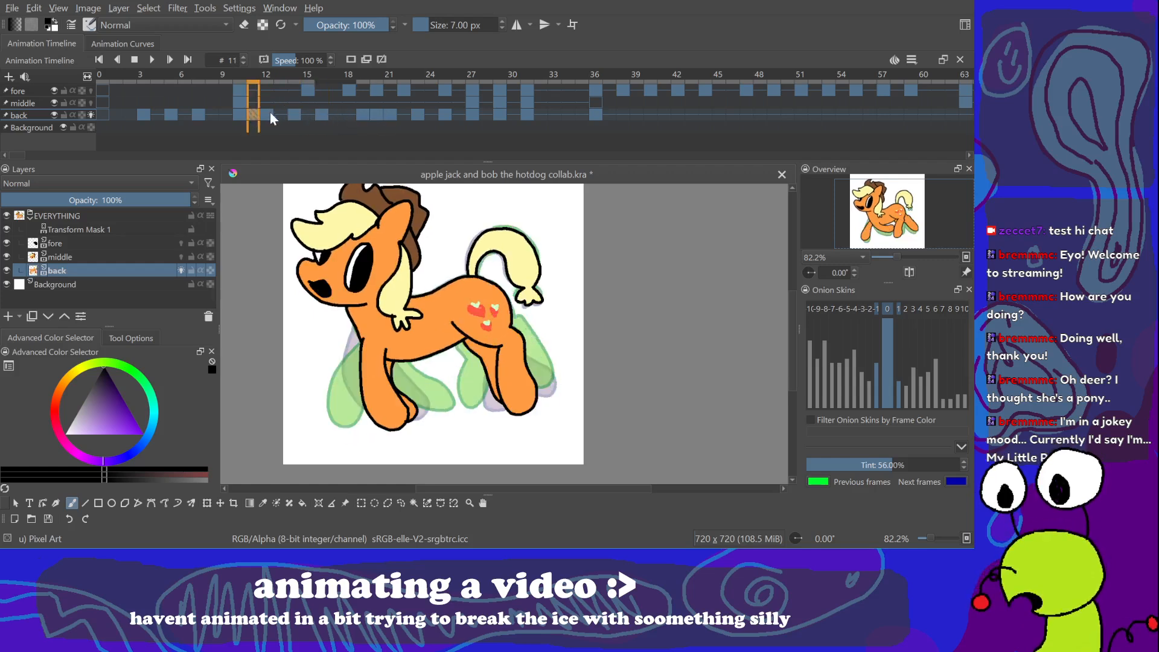
pyautogui.click(324, 114)
pyautogui.click(353, 114)
pyautogui.click(362, 114)
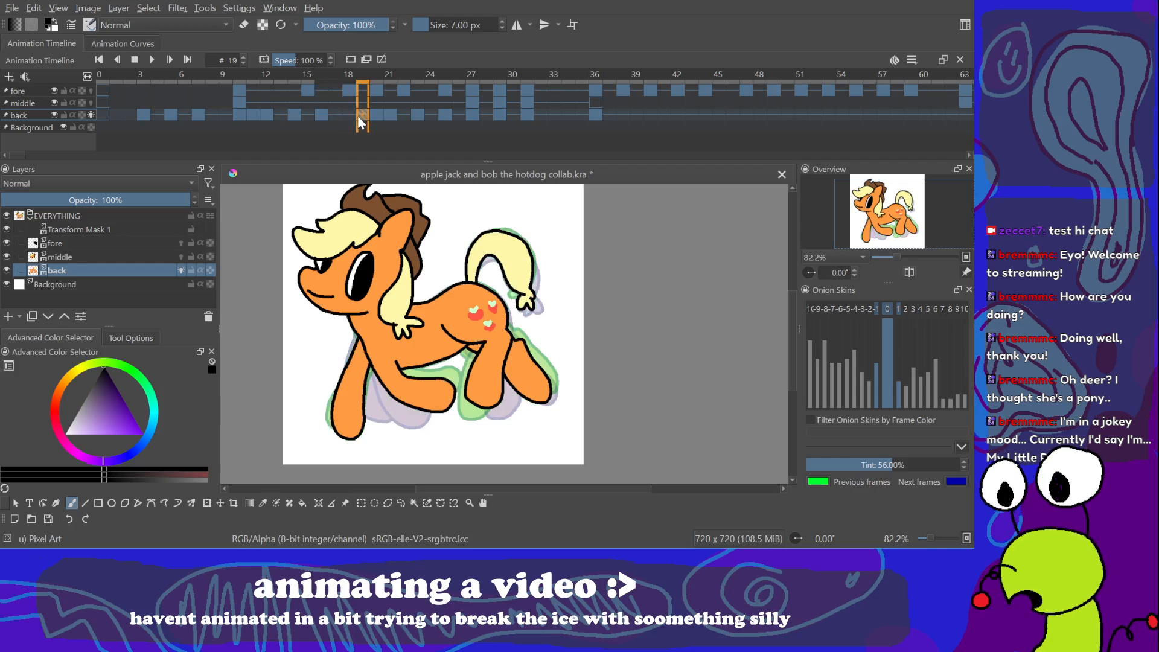
# Step: Flip between the back layer's frame 16 and frames 10, 11 and 12 to compare the pony's position
pyautogui.click(255, 115)
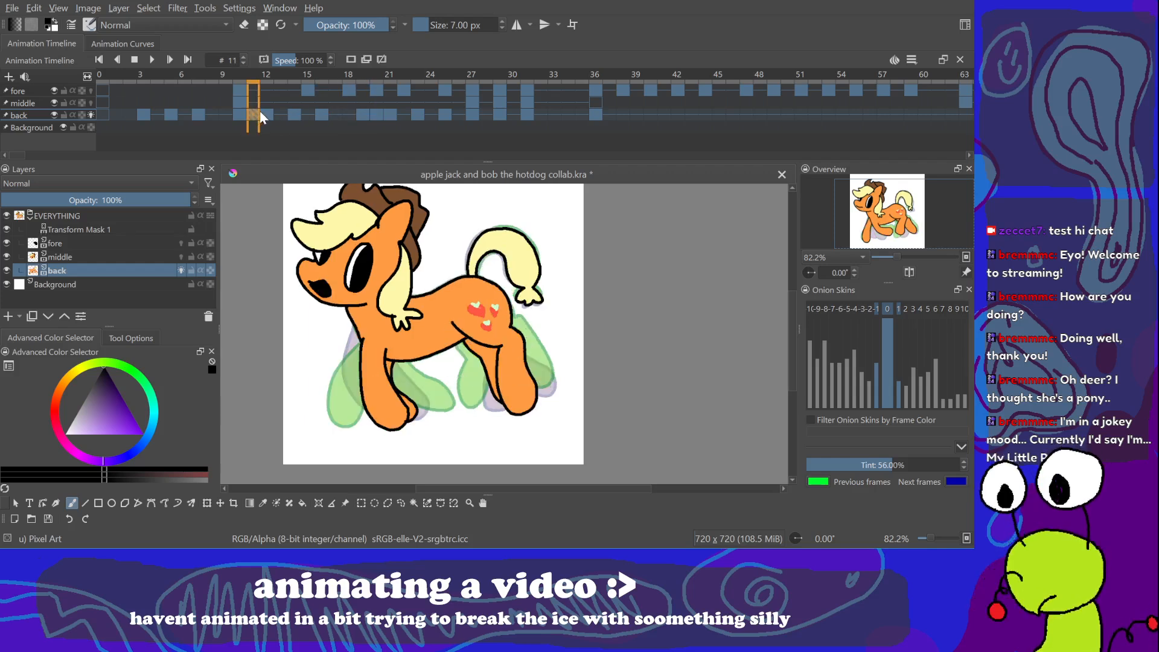
pyautogui.moveTo(245, 114); pyautogui.dragTo(321, 116)
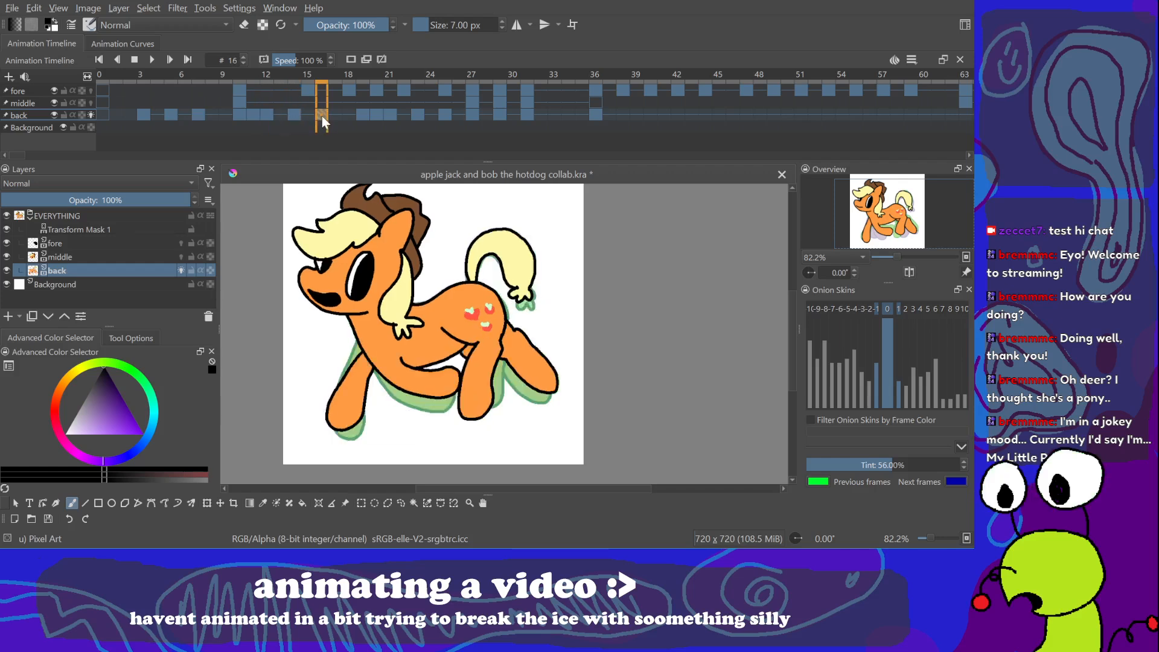
pyautogui.click(266, 112)
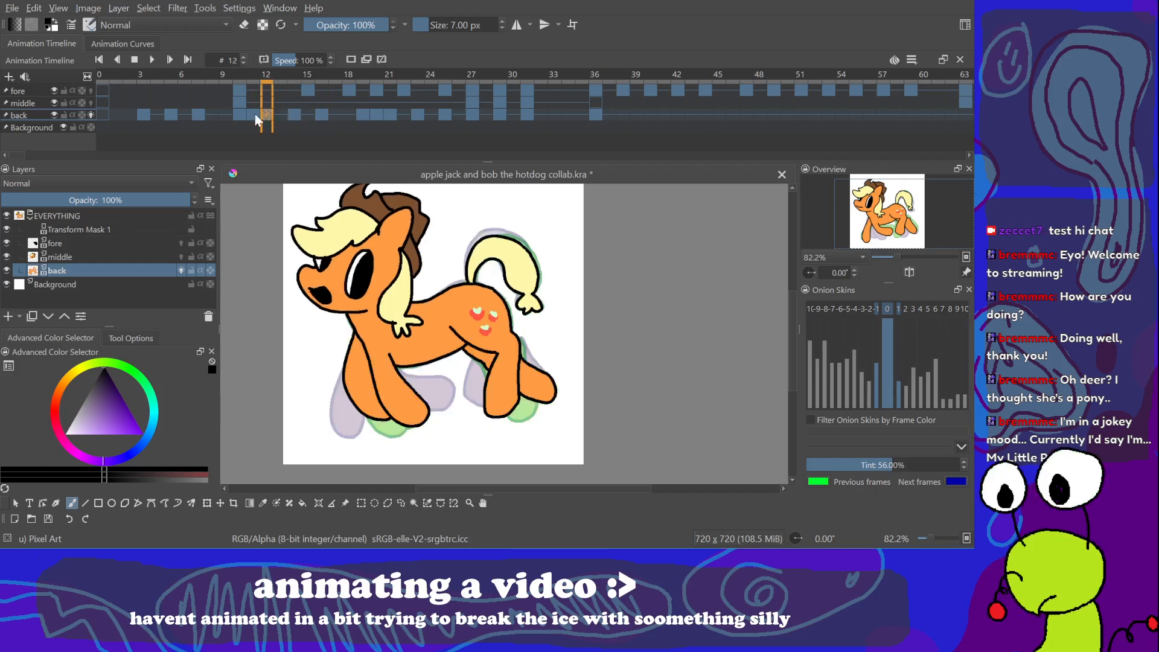
pyautogui.click(255, 113)
pyautogui.click(242, 114)
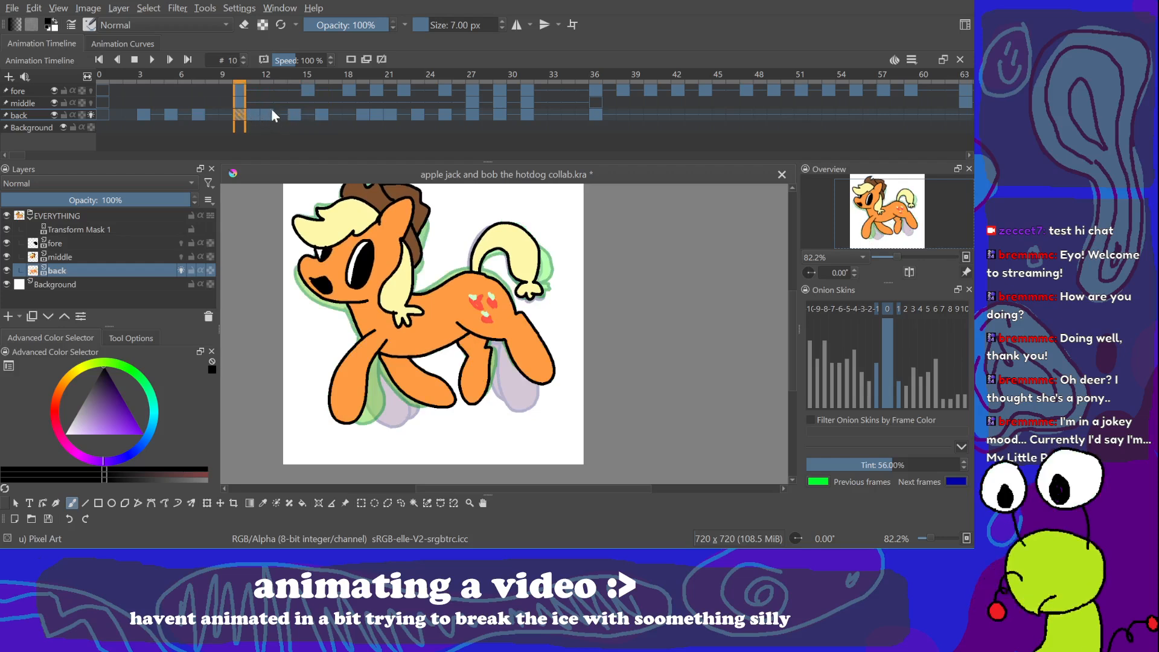
pyautogui.click(322, 115)
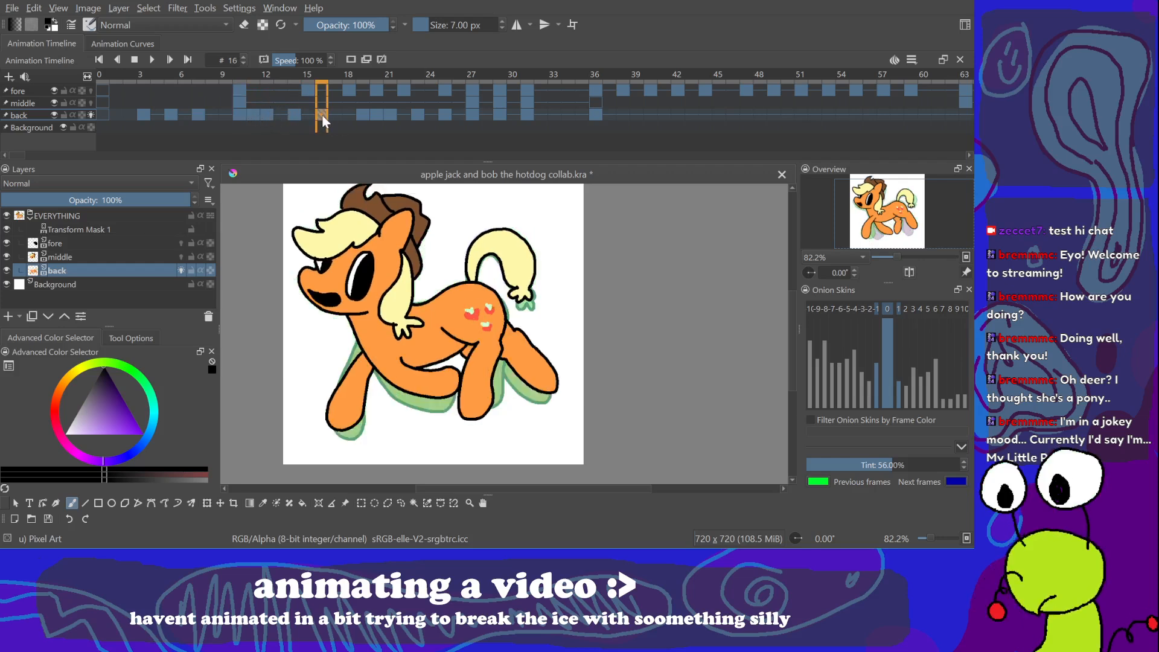
pyautogui.click(239, 115)
pyautogui.click(323, 114)
pyautogui.click(244, 111)
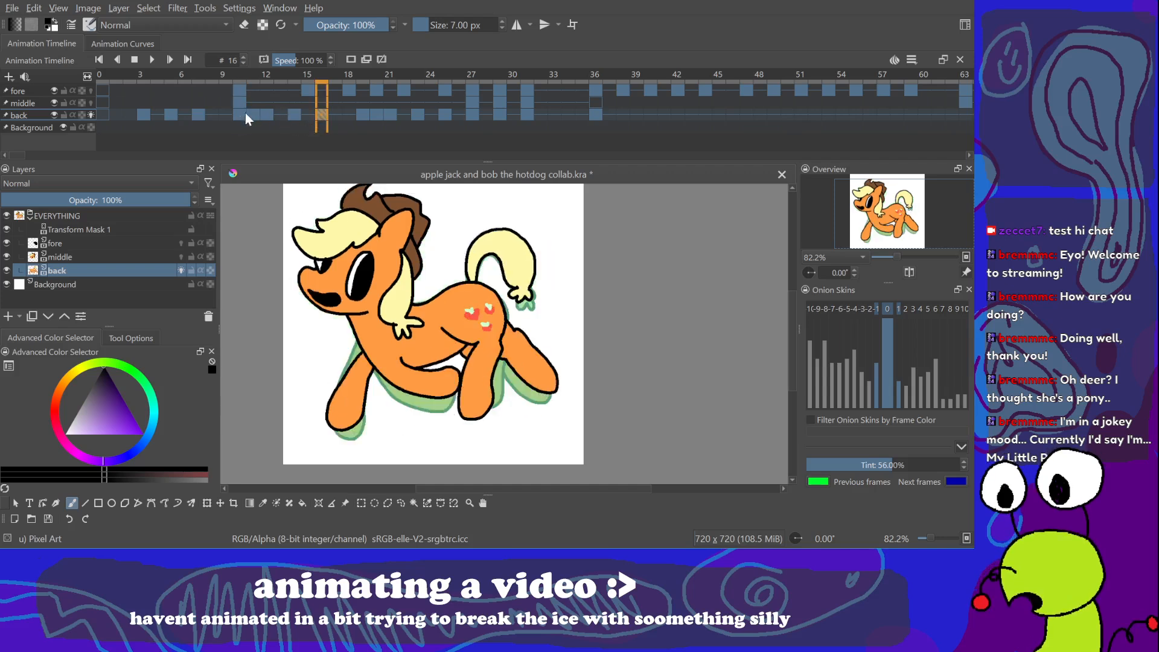
pyautogui.click(324, 115)
pyautogui.click(240, 114)
pyautogui.click(320, 115)
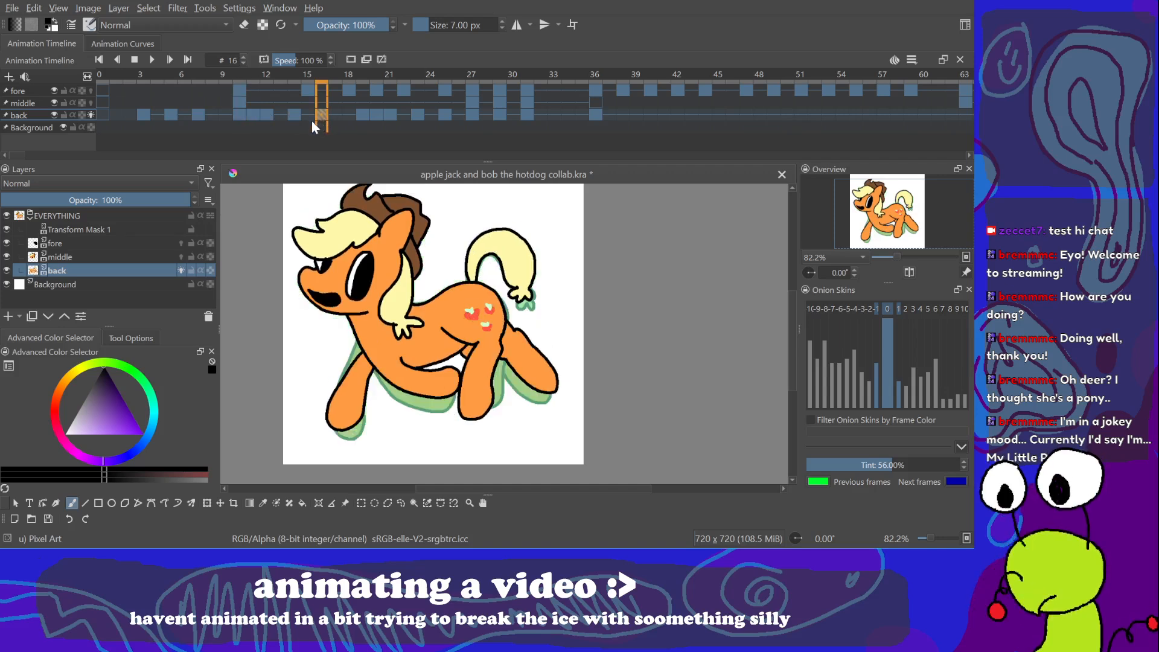
# Step: Check the pony's position at frames 9 and 18 against frames 10, 11 and 16
pyautogui.click(338, 114)
pyautogui.click(353, 115)
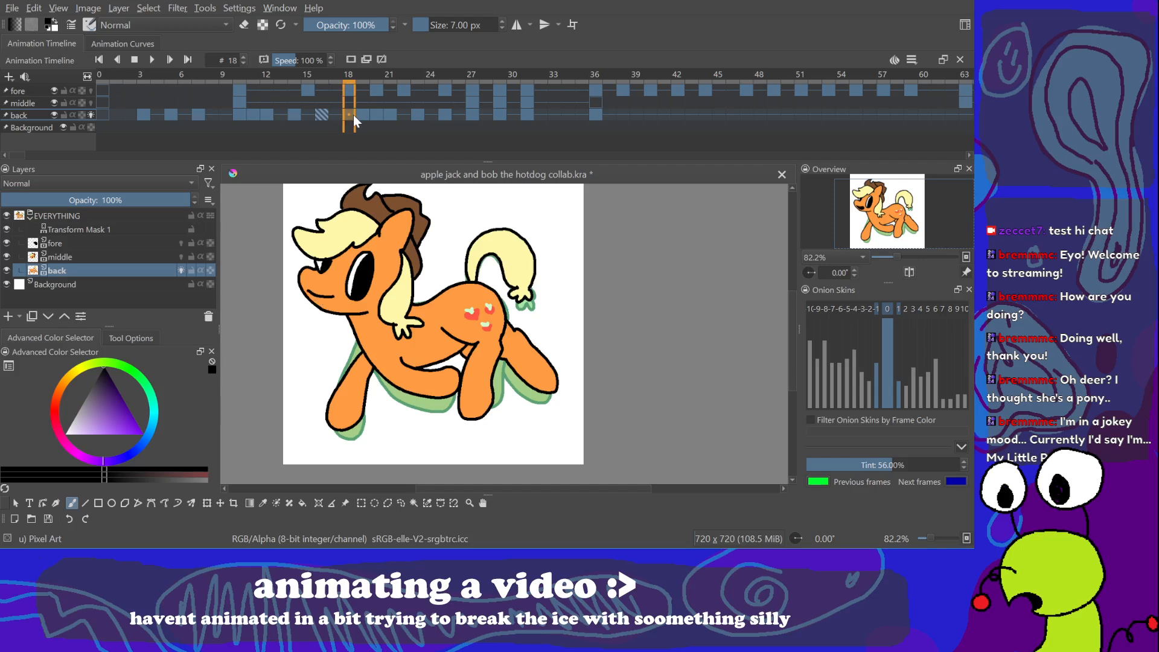
pyautogui.click(222, 114)
pyautogui.click(324, 115)
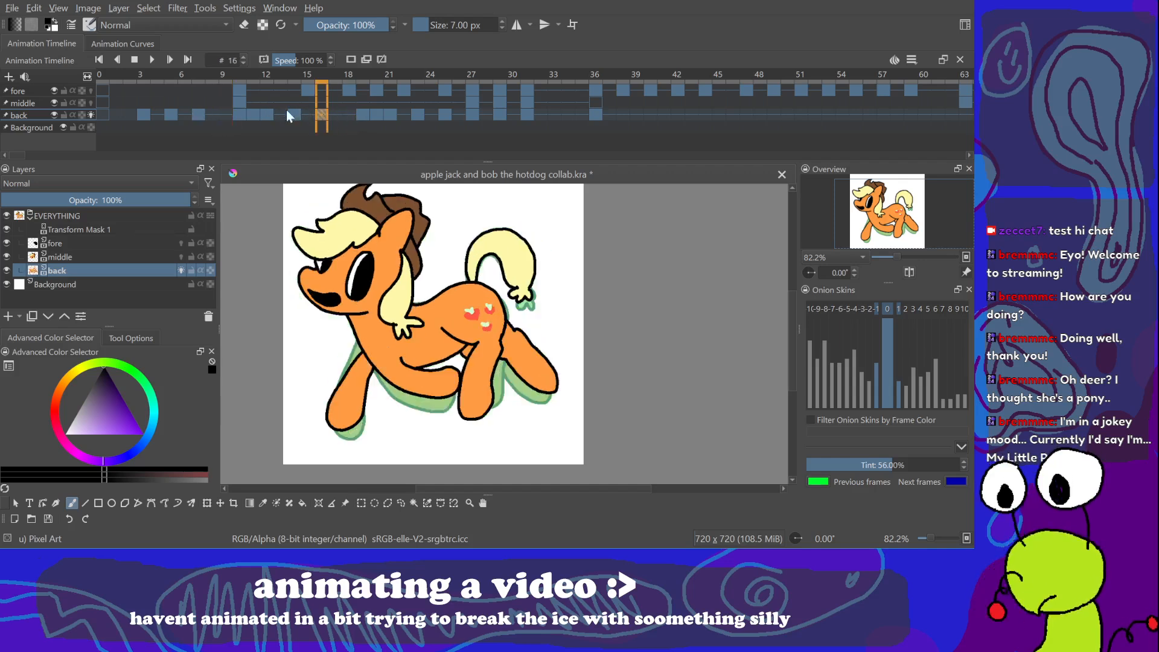
pyautogui.click(238, 113)
pyautogui.click(254, 113)
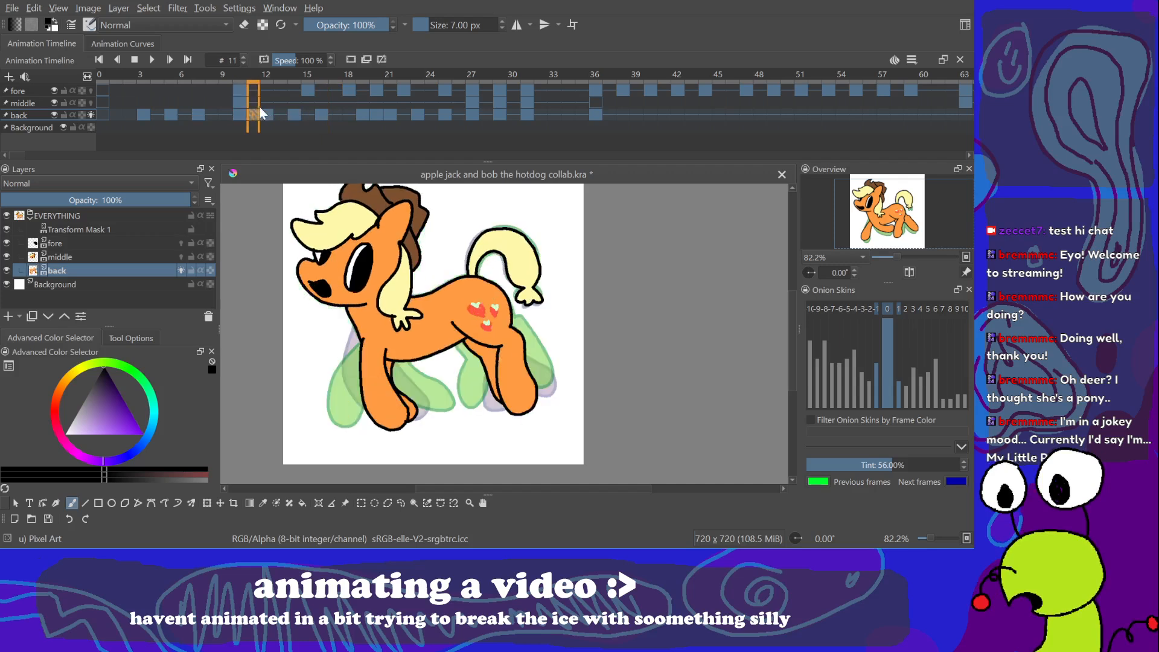
# Step: Select frames 9 to 21 of the back layer and play that range back repeatedly
pyautogui.click(222, 113)
pyautogui.click(225, 111)
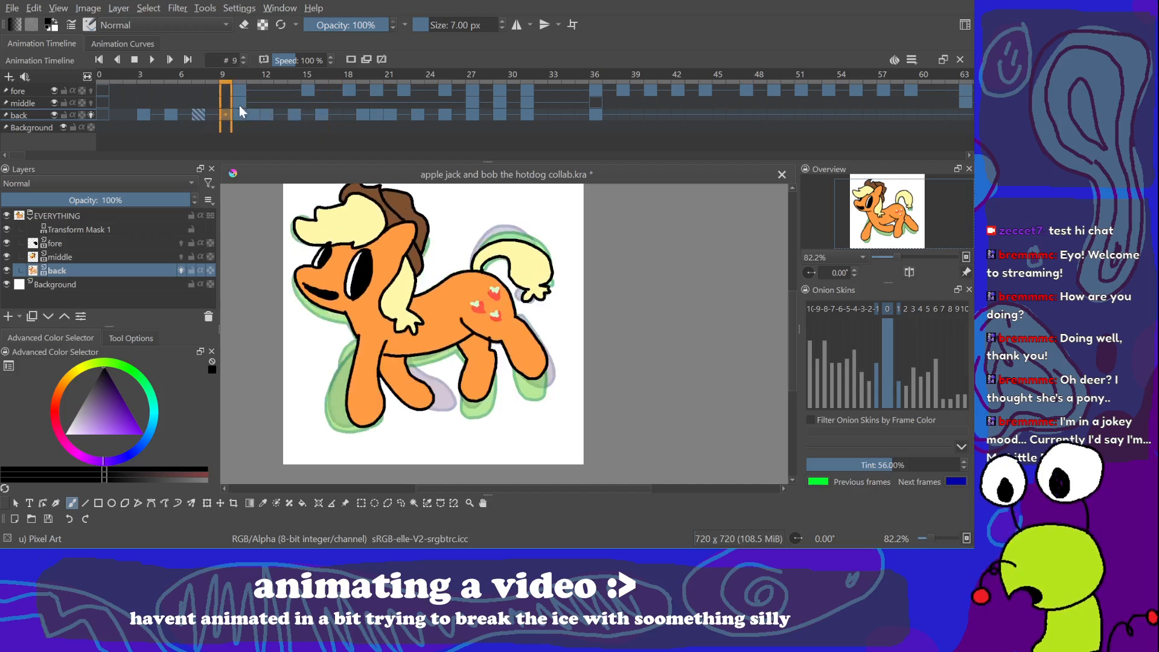
pyautogui.keyDown('shift'); pyautogui.click(391, 113); pyautogui.keyUp('shift')
pyautogui.press('space')
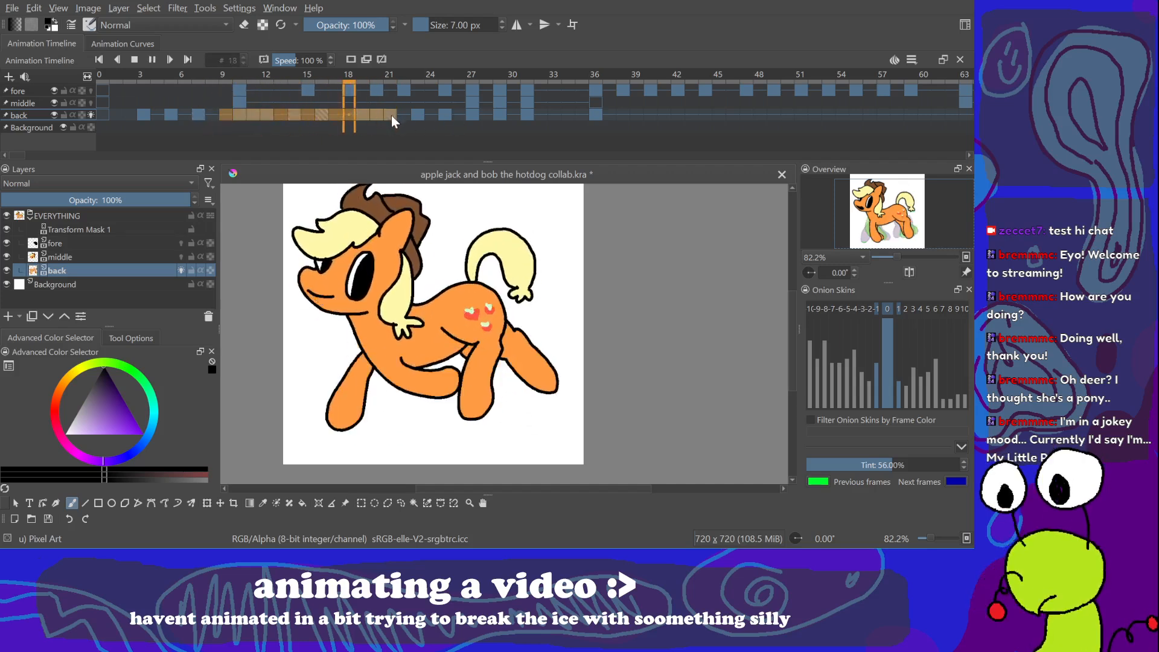
pyautogui.press('space')
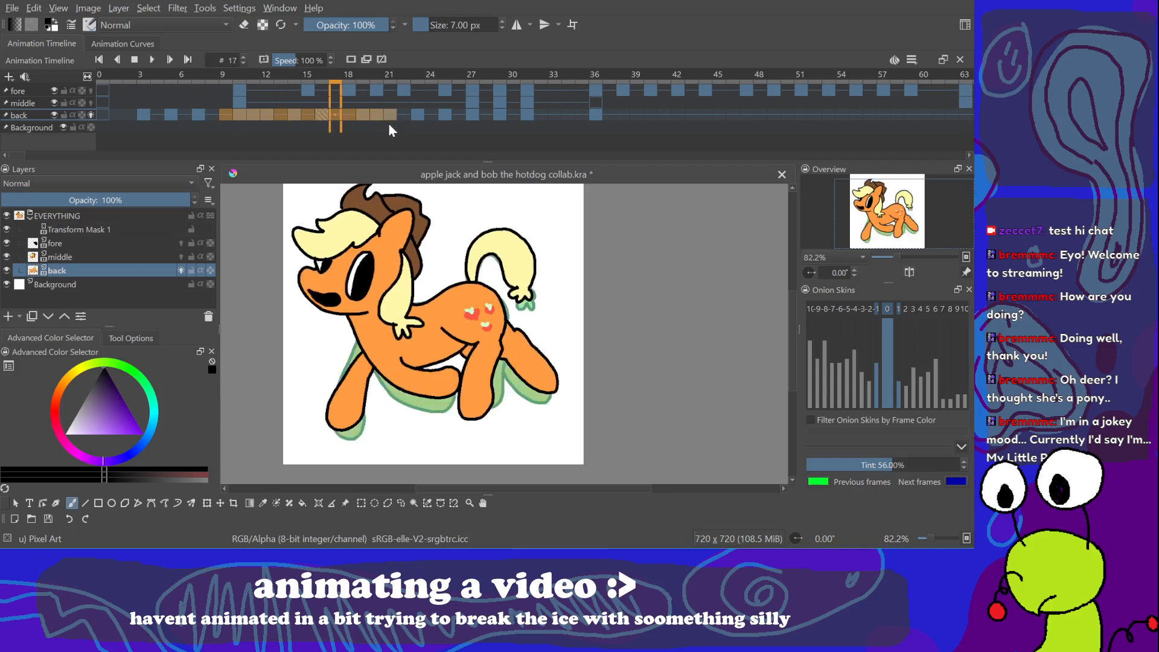
pyautogui.press('space')
pyautogui.press('space')
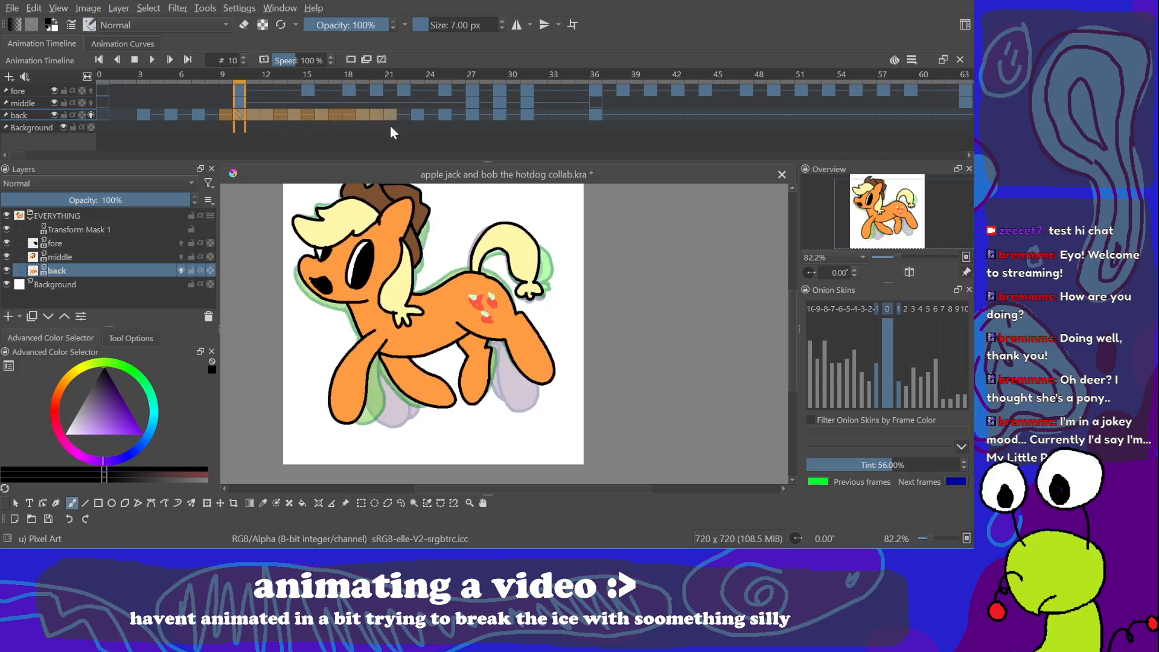
pyautogui.press('space')
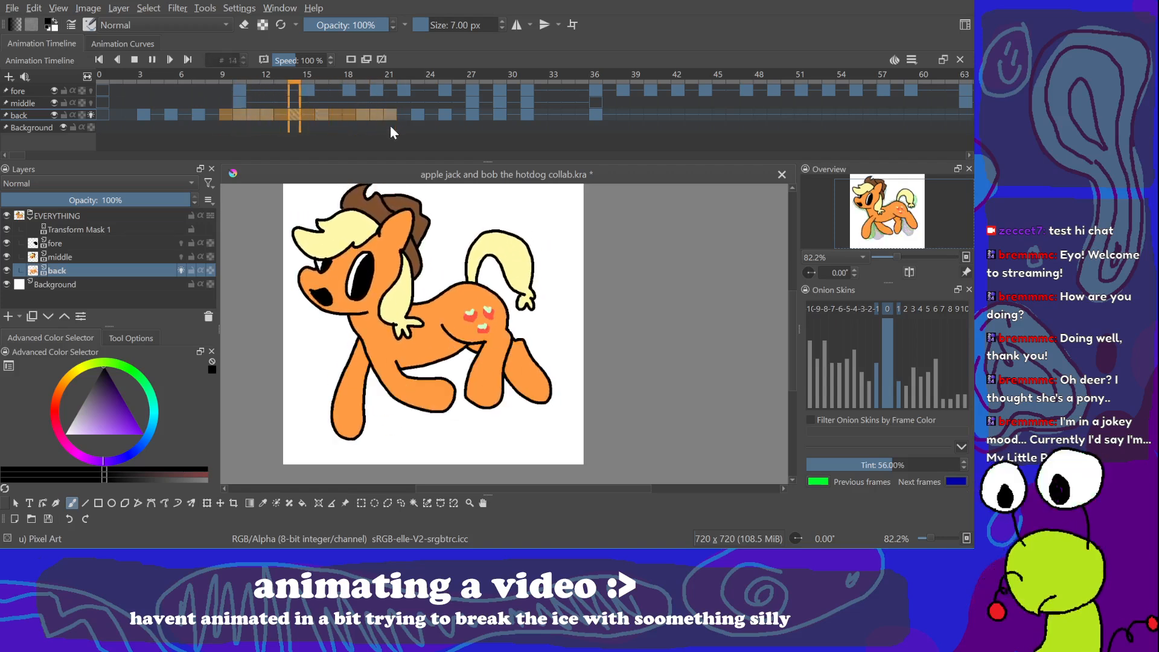
pyautogui.press('space')
# Step: Step back through frames 12, 11 and 10 and compare the pony with frame 16 again
pyautogui.click(268, 113)
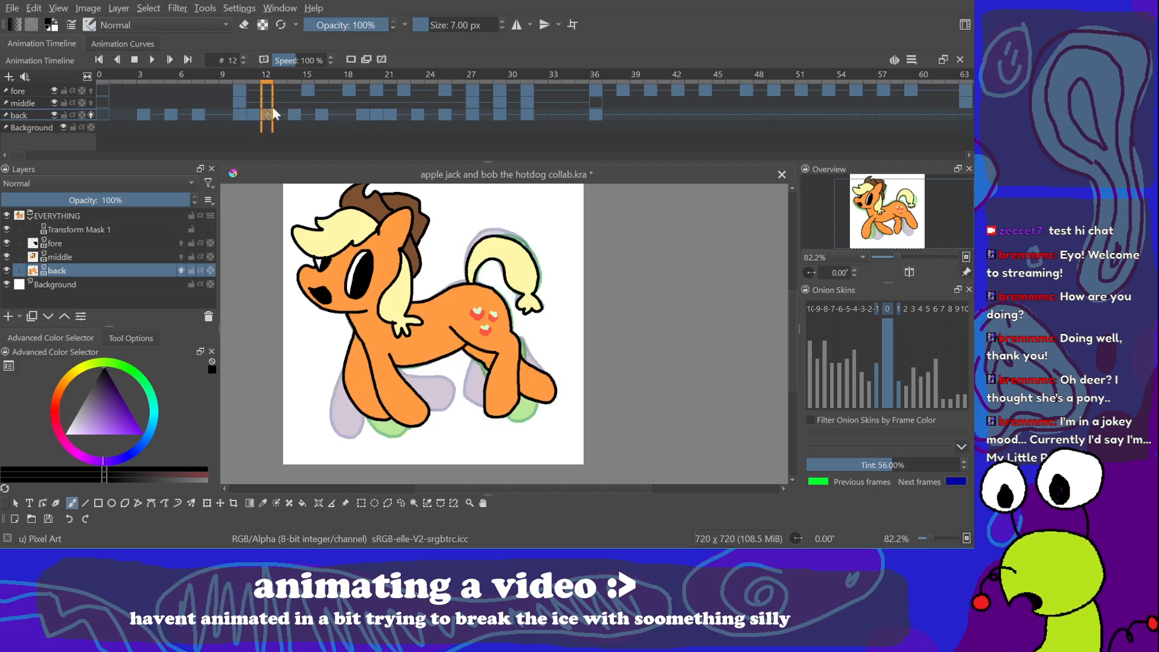
pyautogui.click(251, 113)
pyautogui.click(242, 114)
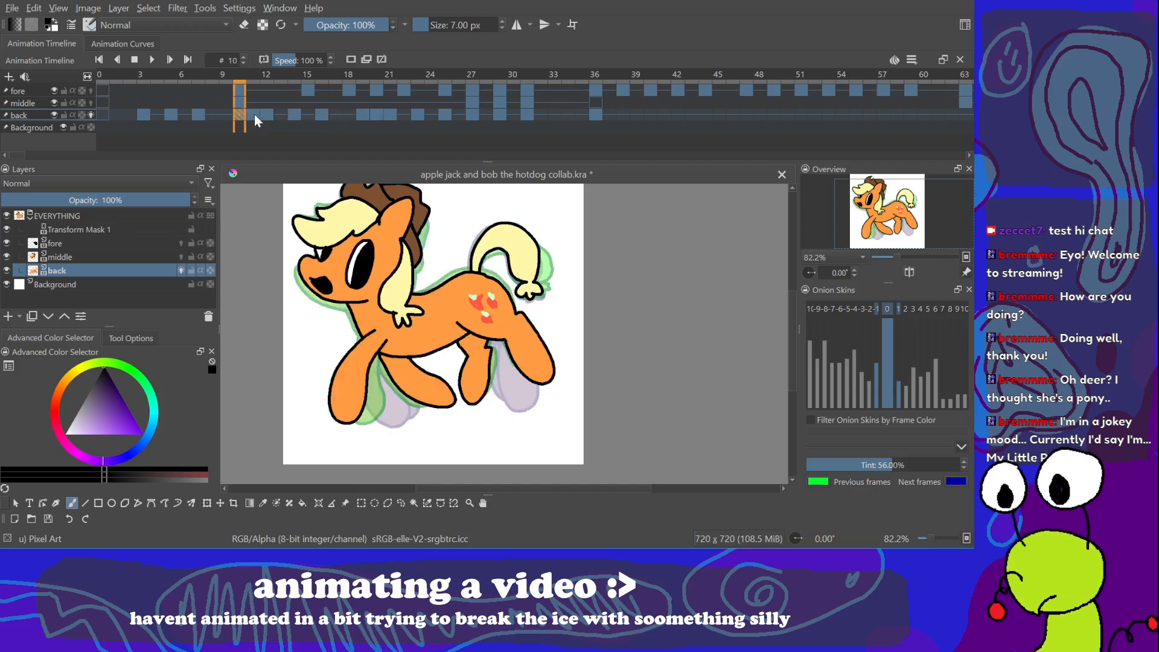
pyautogui.click(254, 113)
pyautogui.click(241, 113)
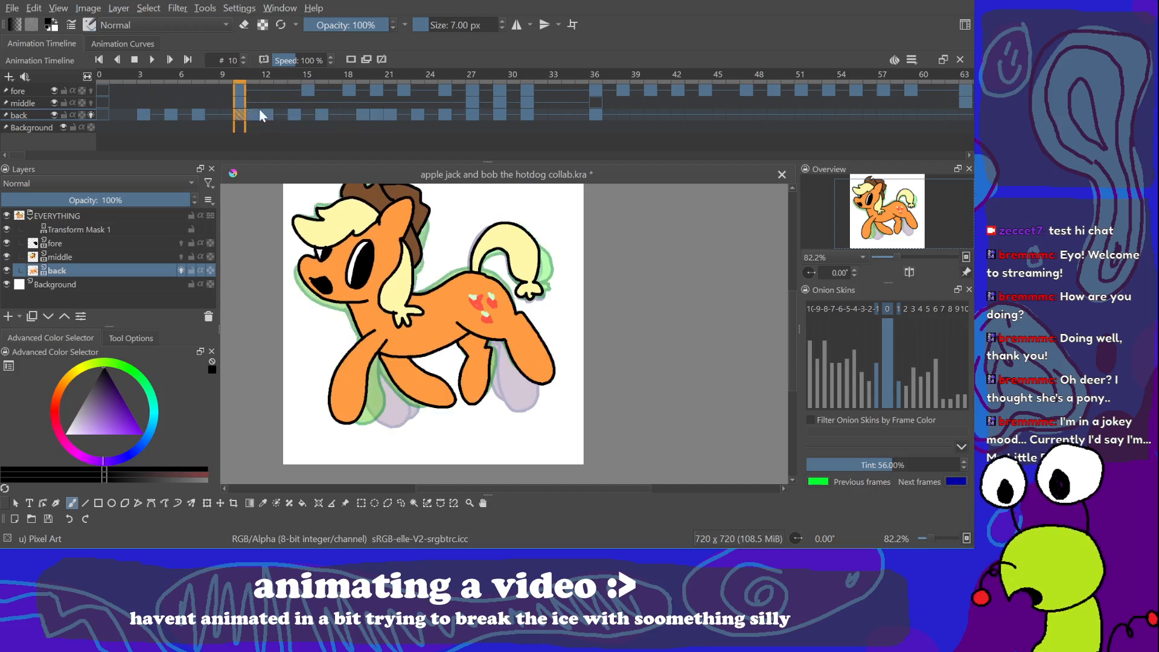
pyautogui.click(322, 114)
# Step: Look over the rest of the animation from frame 11 through frames 36, 46 and 166 to frame 169
pyautogui.click(252, 111)
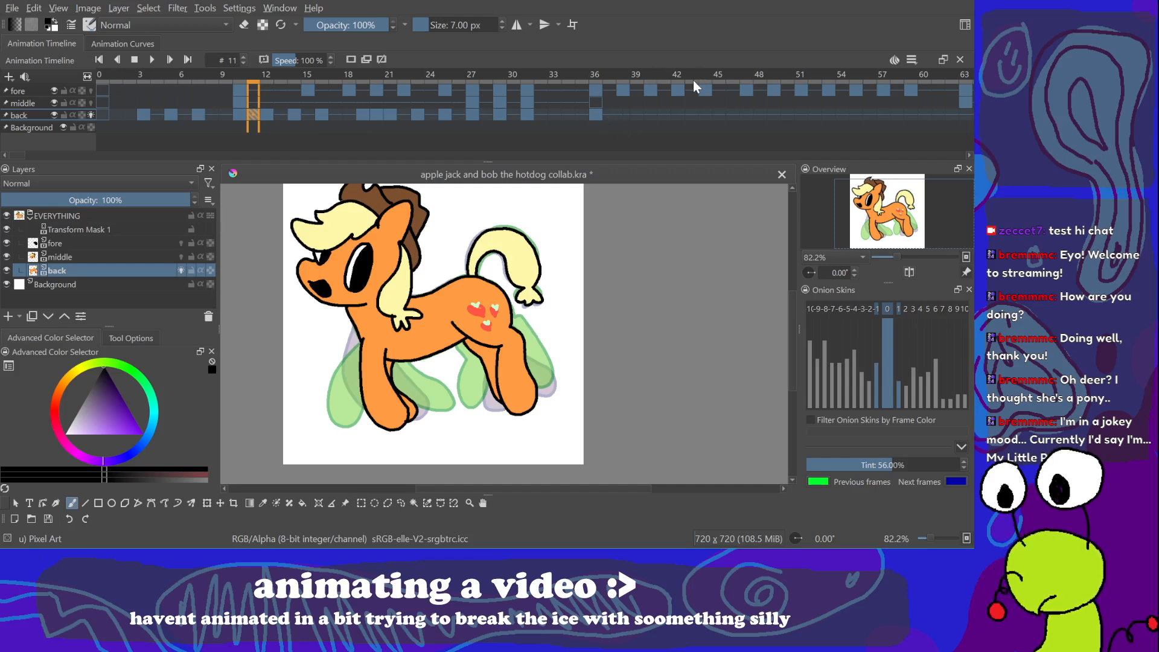
pyautogui.keyDown('shift'); pyautogui.click(596, 89); pyautogui.keyUp('shift')
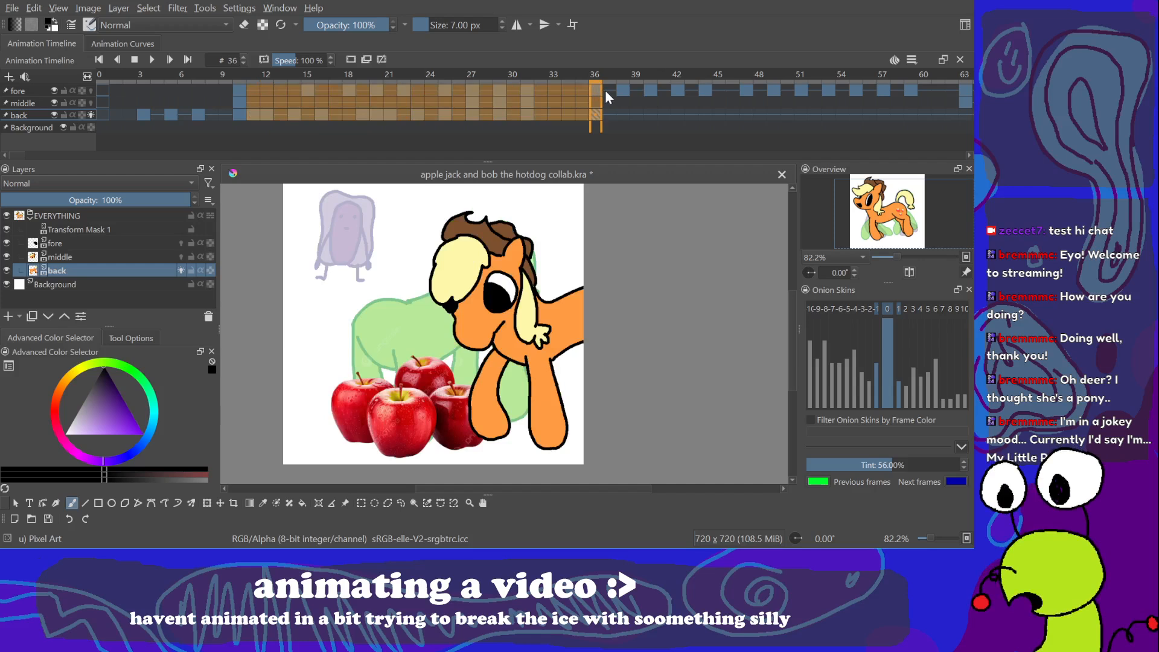
pyautogui.click(727, 112)
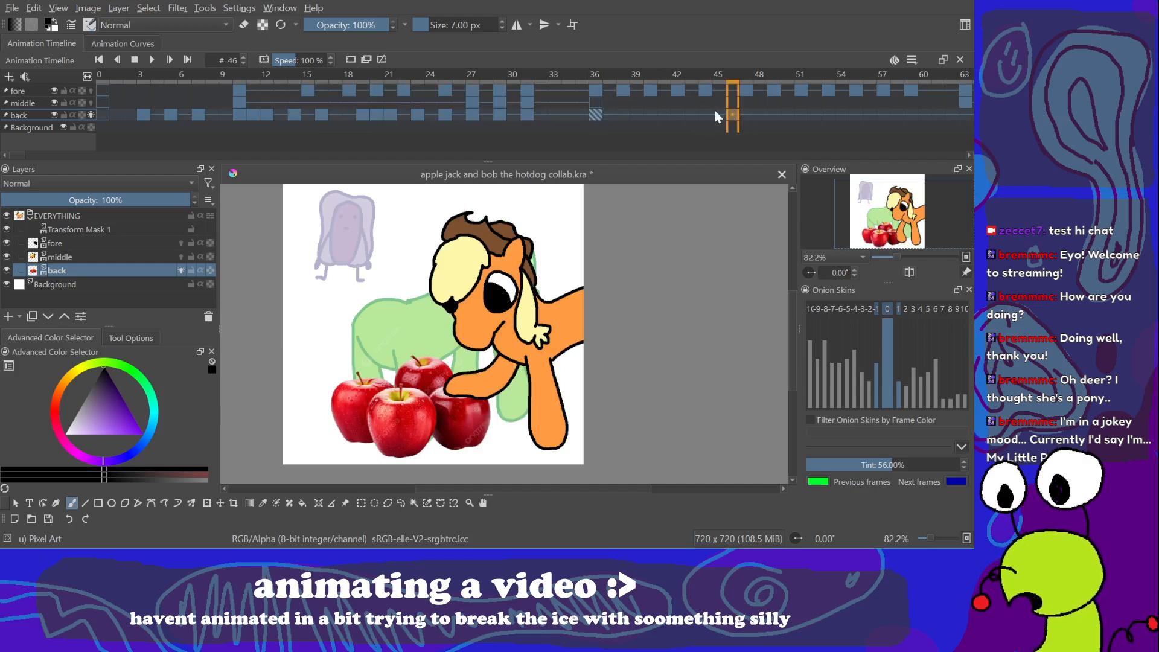
pyautogui.scroll(-5, 715, 110)
pyautogui.scroll(-2, 534, 109)
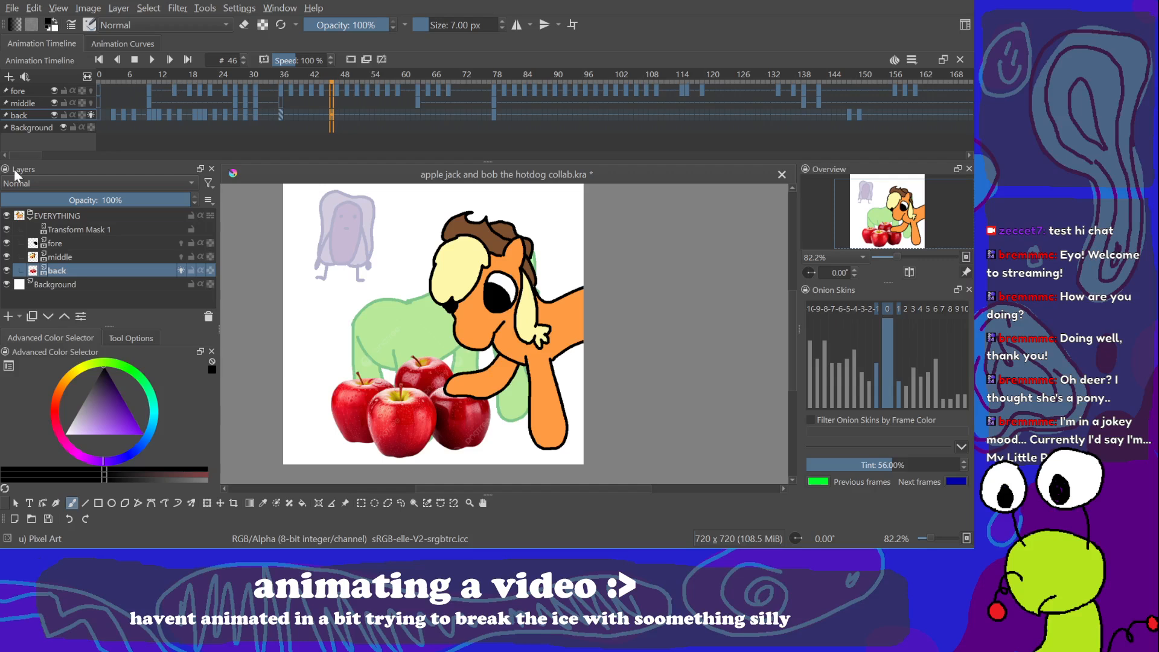
pyautogui.click(906, 93)
pyautogui.moveTo(906, 96); pyautogui.dragTo(943, 117)
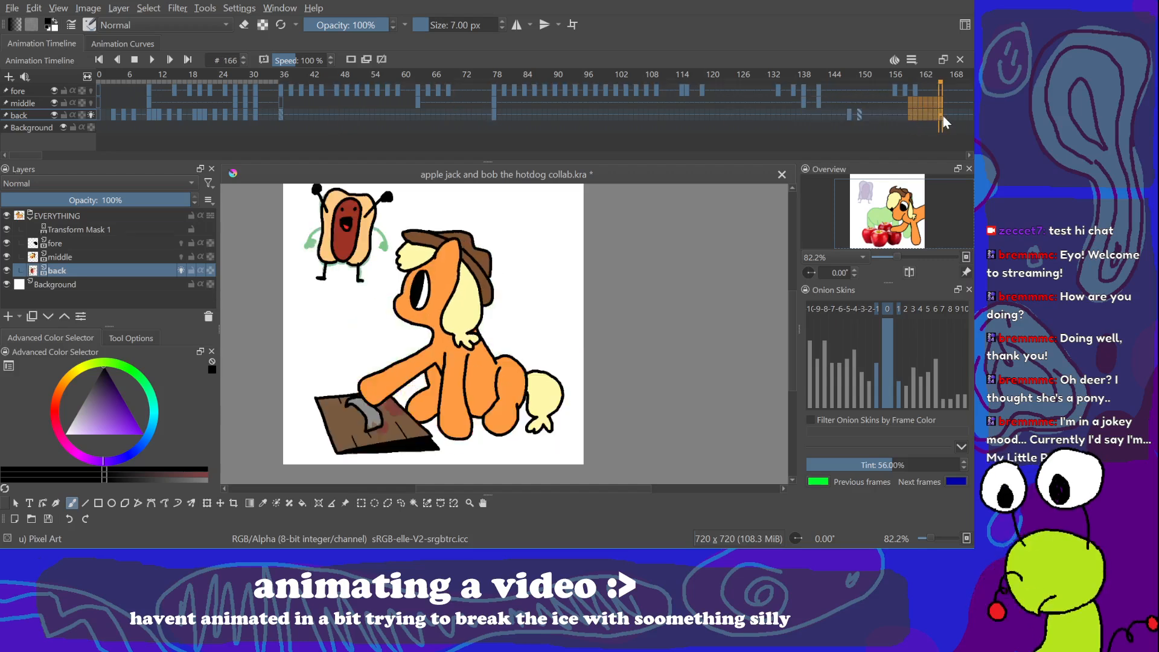
pyautogui.click(952, 117)
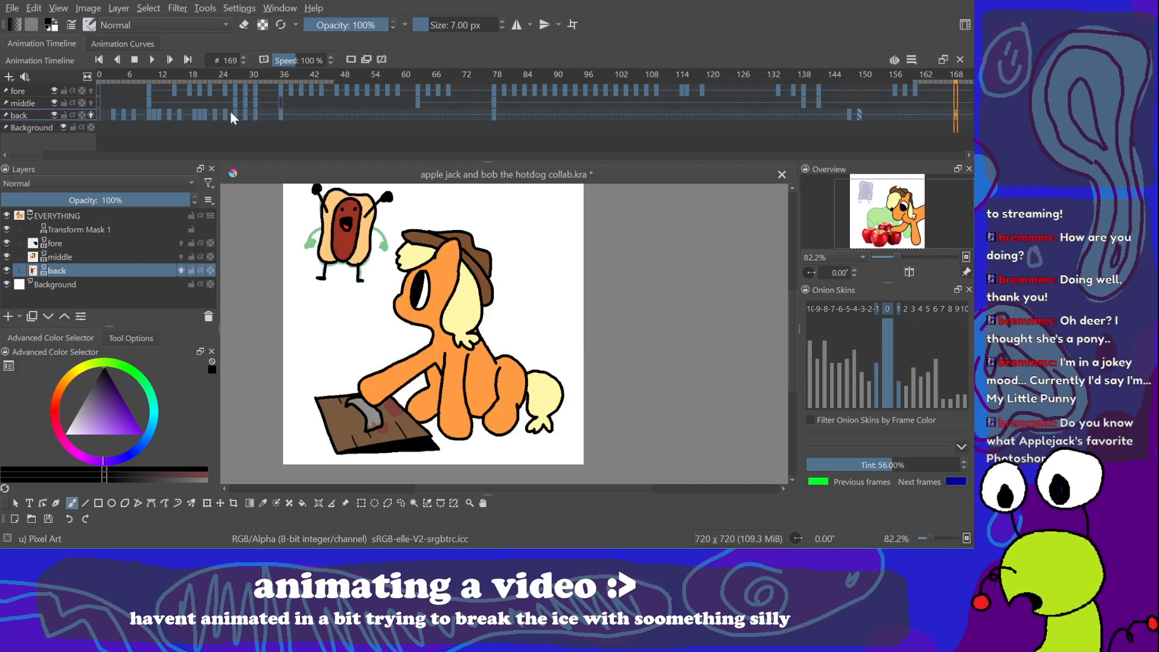
# Step: Try to shift the fore, middle and back keyframes from frame 11 through frame 169 one frame later
pyautogui.keyDown('shift'); pyautogui.click(154, 115); pyautogui.keyUp('shift')
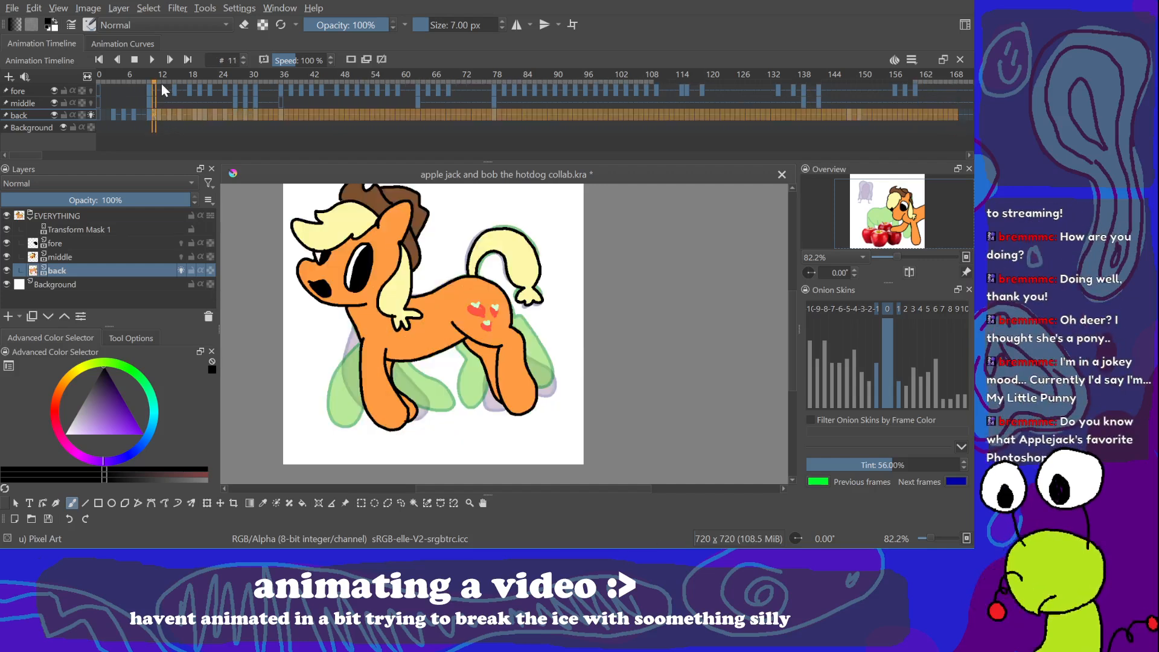
pyautogui.keyDown('shift'); pyautogui.click(160, 94); pyautogui.keyUp('shift')
pyautogui.keyDown('shift'); pyautogui.click(154, 88); pyautogui.keyUp('shift')
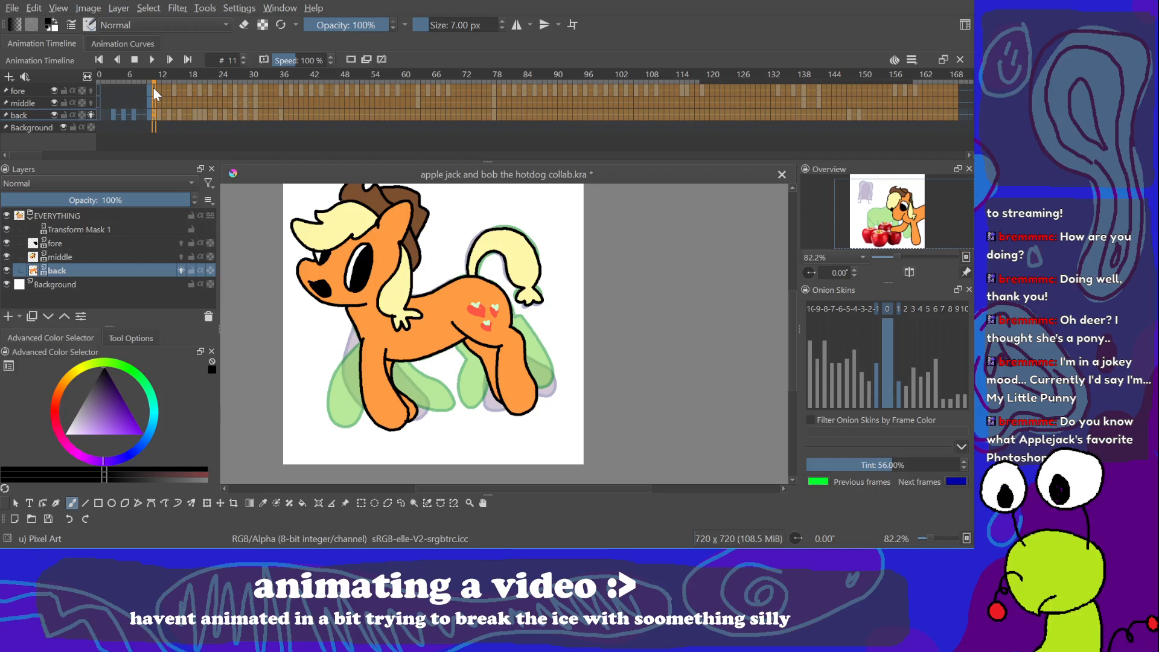
pyautogui.moveTo(154, 88); pyautogui.dragTo(160, 93)
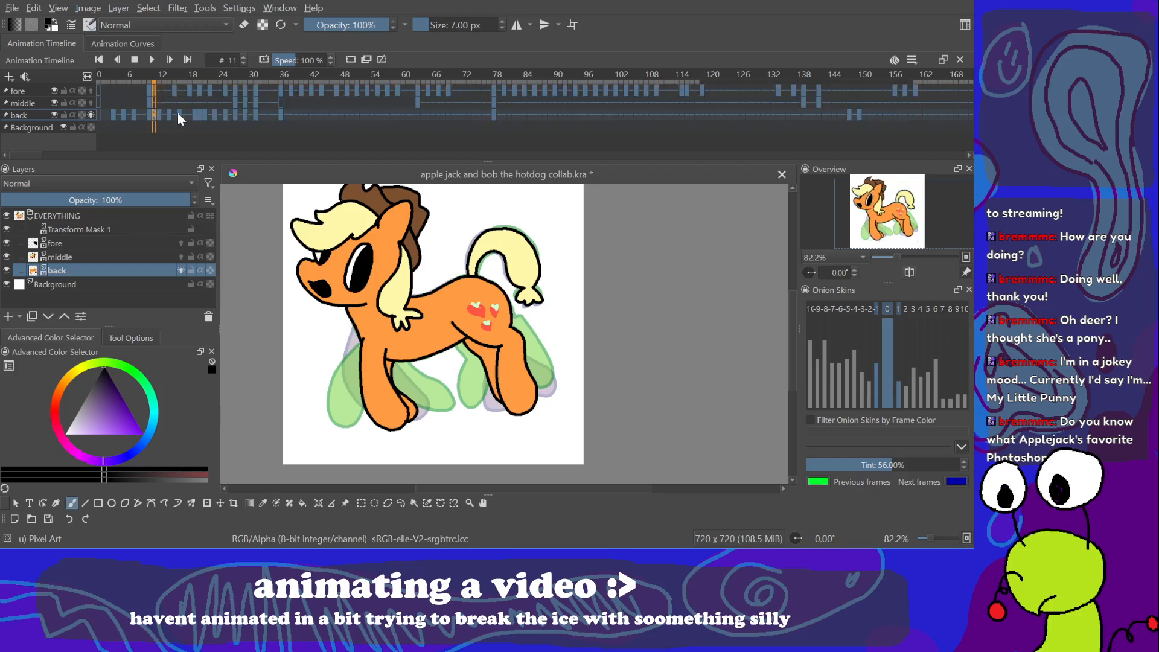
pyautogui.click(939, 116)
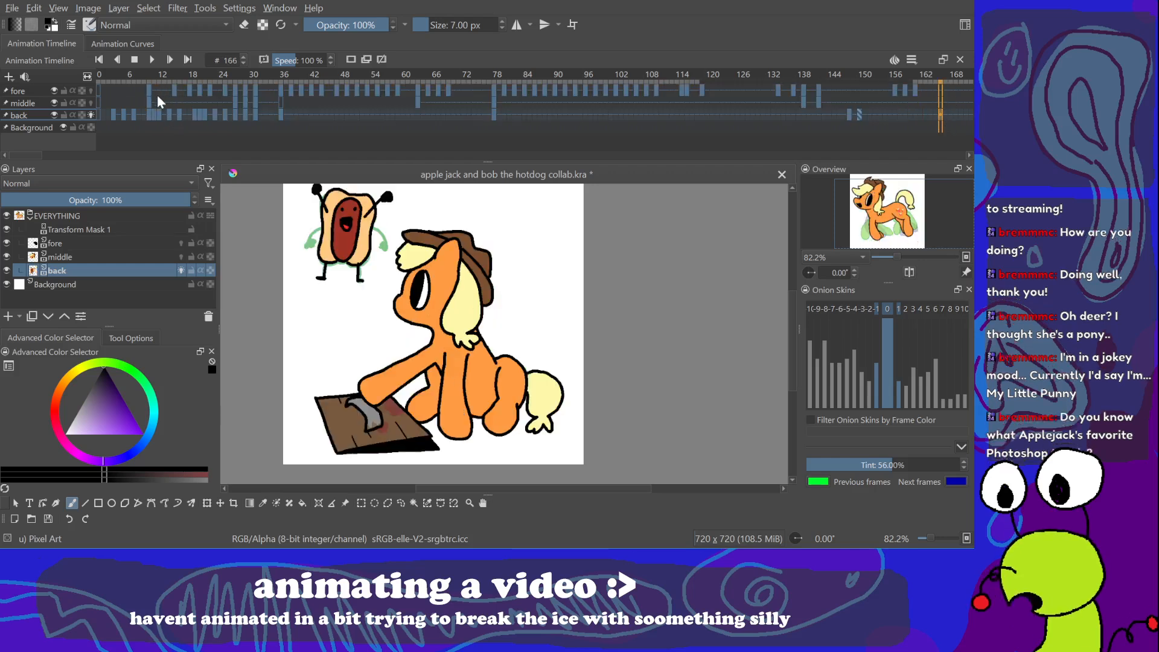
pyautogui.press('Left')
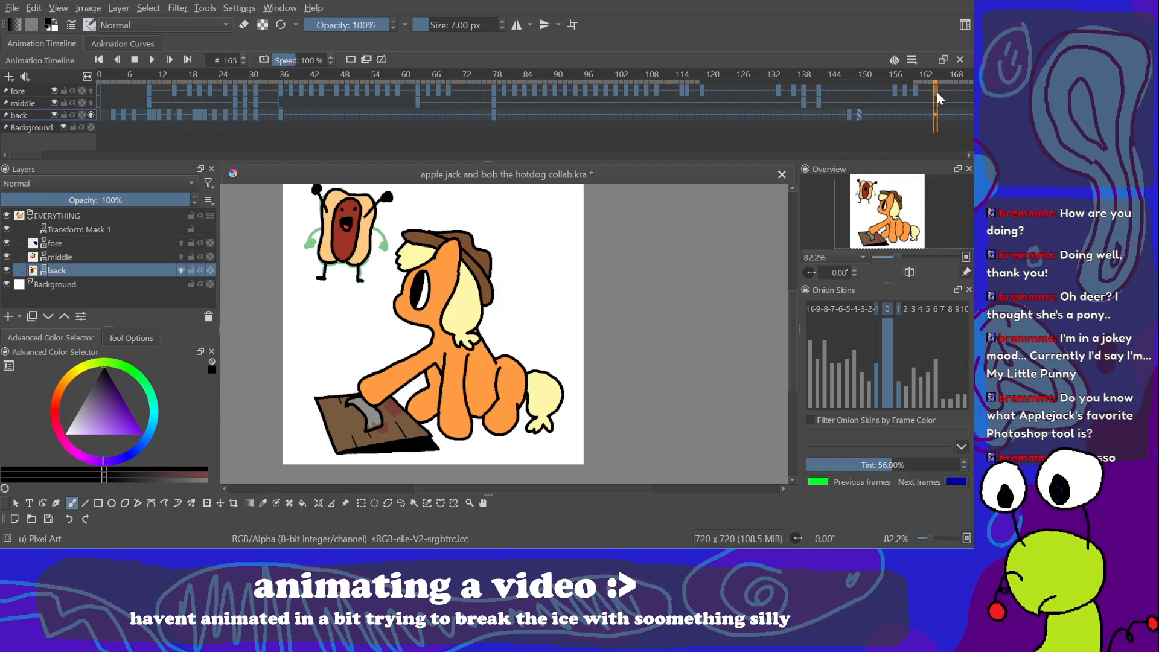
pyautogui.click(936, 92)
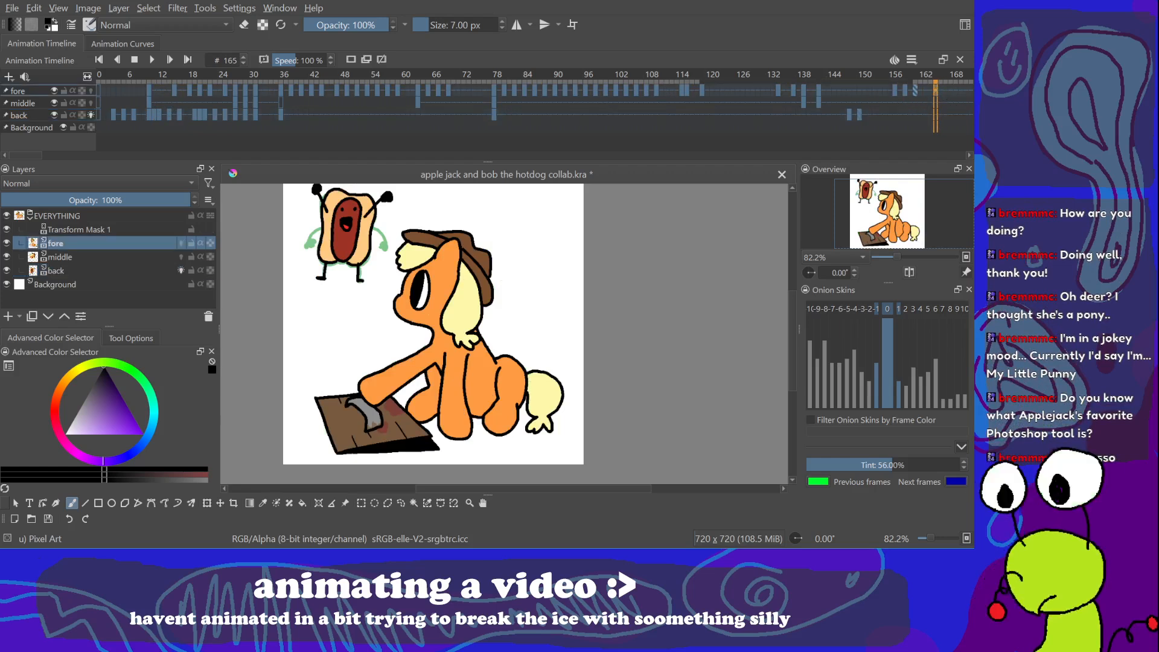
pyautogui.keyDown('shift'); pyautogui.click(157, 112); pyautogui.keyUp('shift')
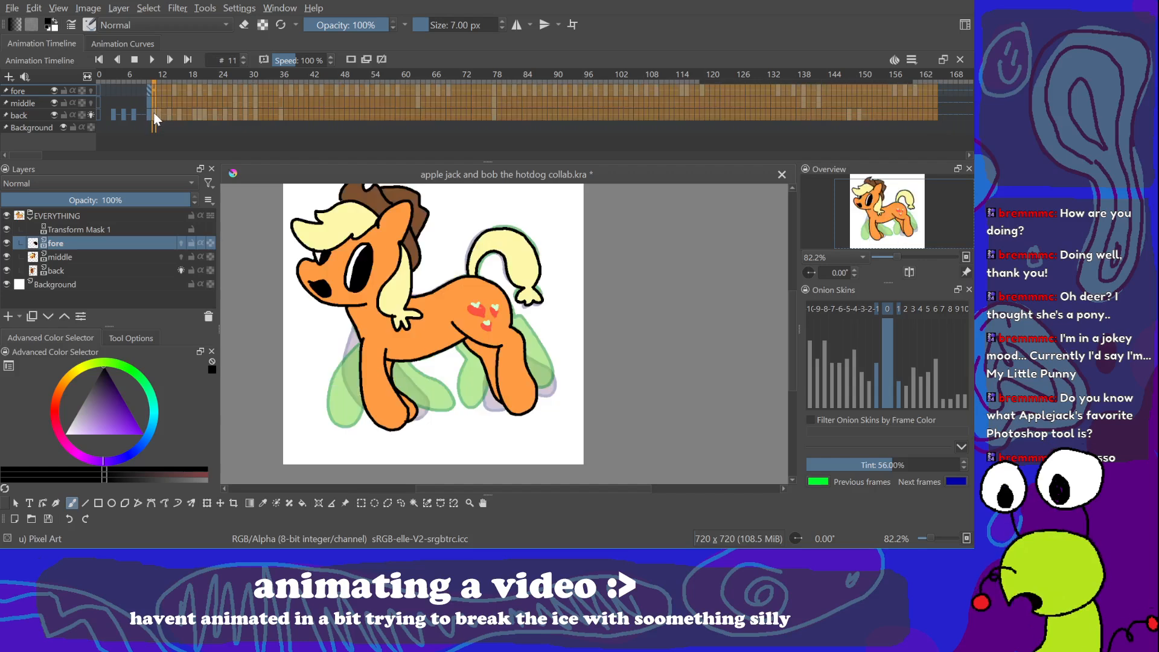
pyautogui.click(153, 111)
# Step: Check the pony at frame 33, play the animation from frame 0, and return to frame 11
pyautogui.click(280, 114)
pyautogui.click(266, 107)
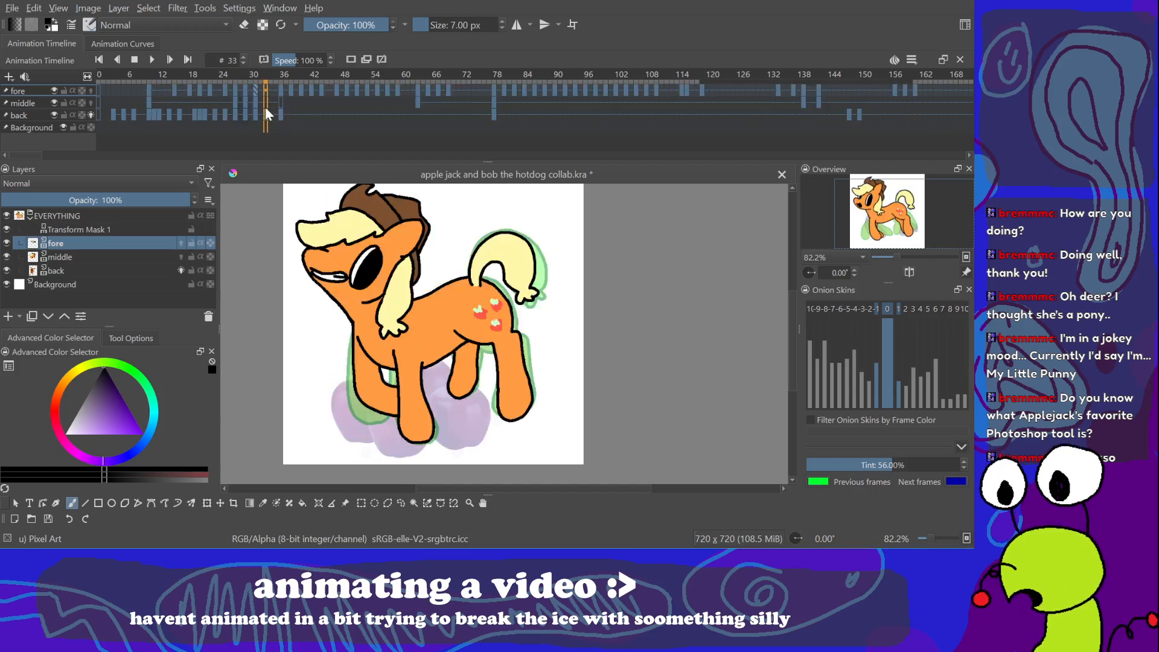
pyautogui.click(136, 60)
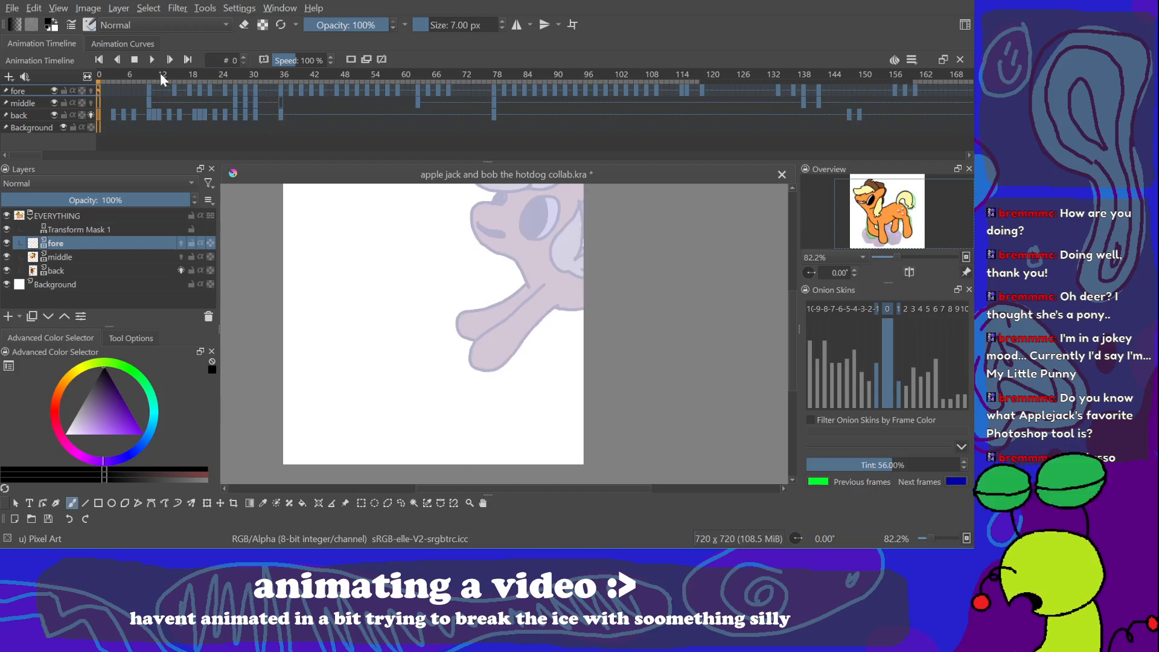
pyautogui.press('space')
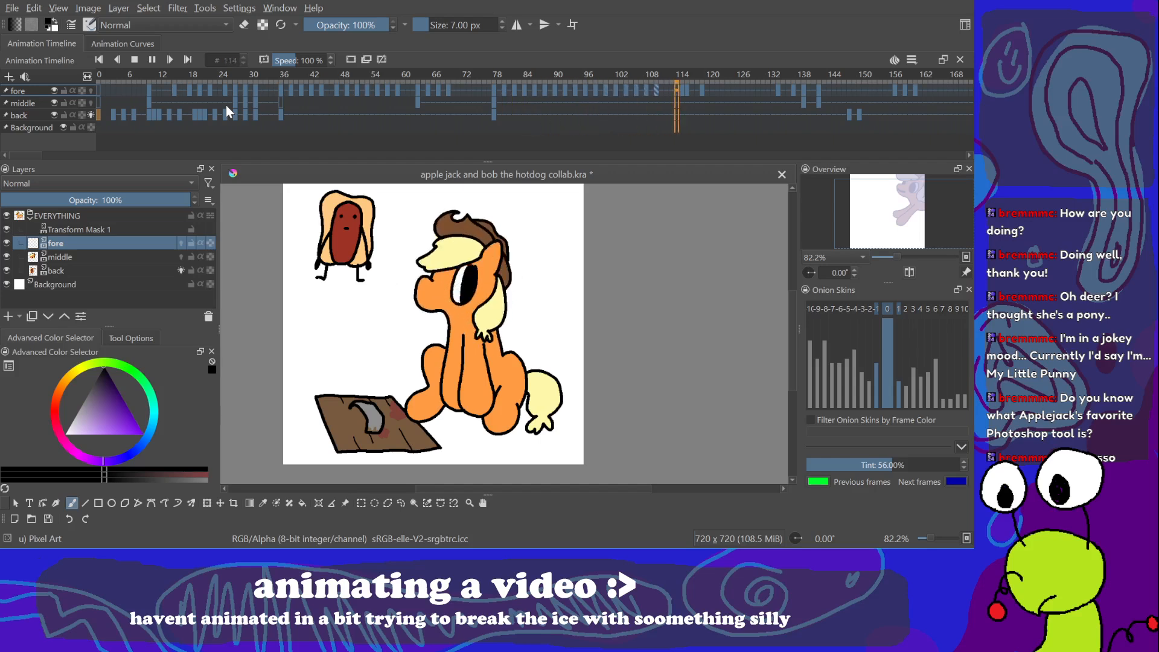
pyautogui.click(150, 59)
pyautogui.click(161, 110)
pyautogui.click(154, 86)
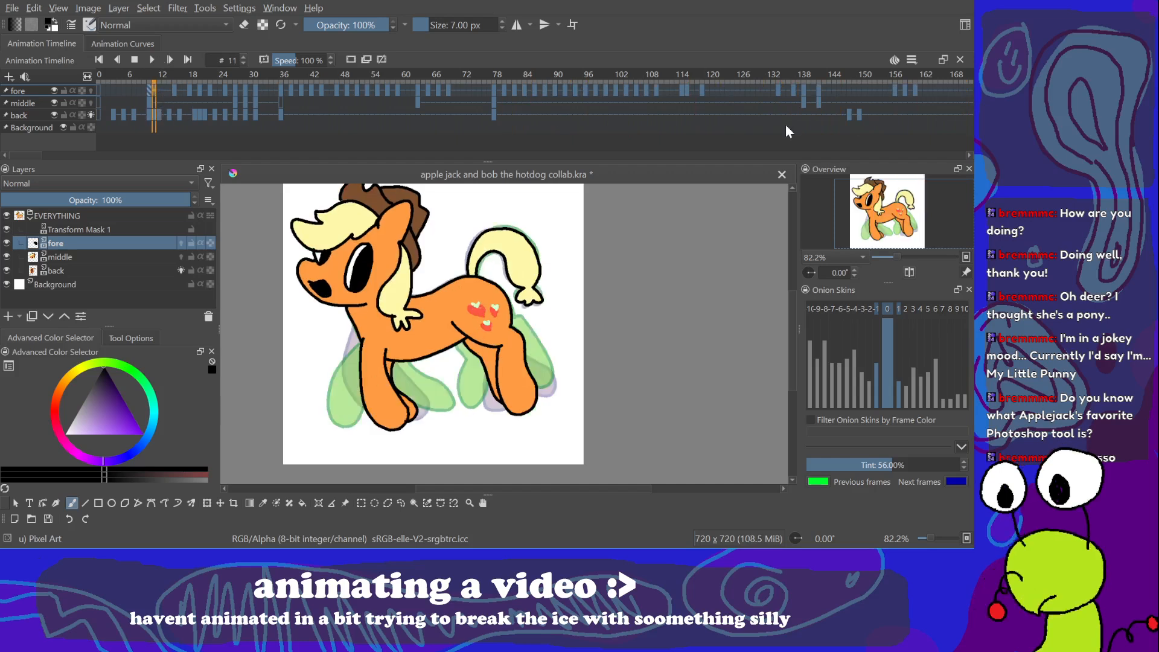
# Step: Shift the fore, middle and back keyframes from frame 11 through frame 166 one frame later and check the neighbouring frames
pyautogui.click(940, 90)
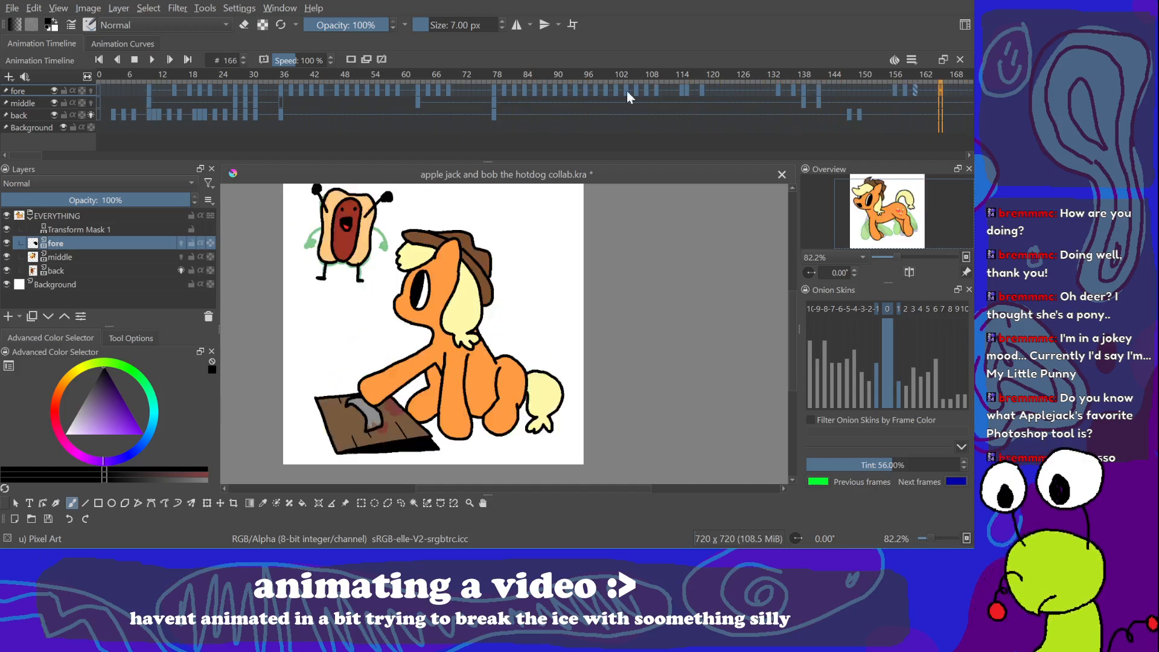
pyautogui.keyDown('shift'); pyautogui.click(156, 113); pyautogui.keyUp('shift')
pyautogui.moveTo(155, 114)
pyautogui.mouseDown()
pyautogui.moveTo(180, 115)
pyautogui.moveTo(160, 114)
pyautogui.mouseUp()
pyautogui.press('Left')
pyautogui.press('Left')
pyautogui.press('Right')
pyautogui.press('Right')
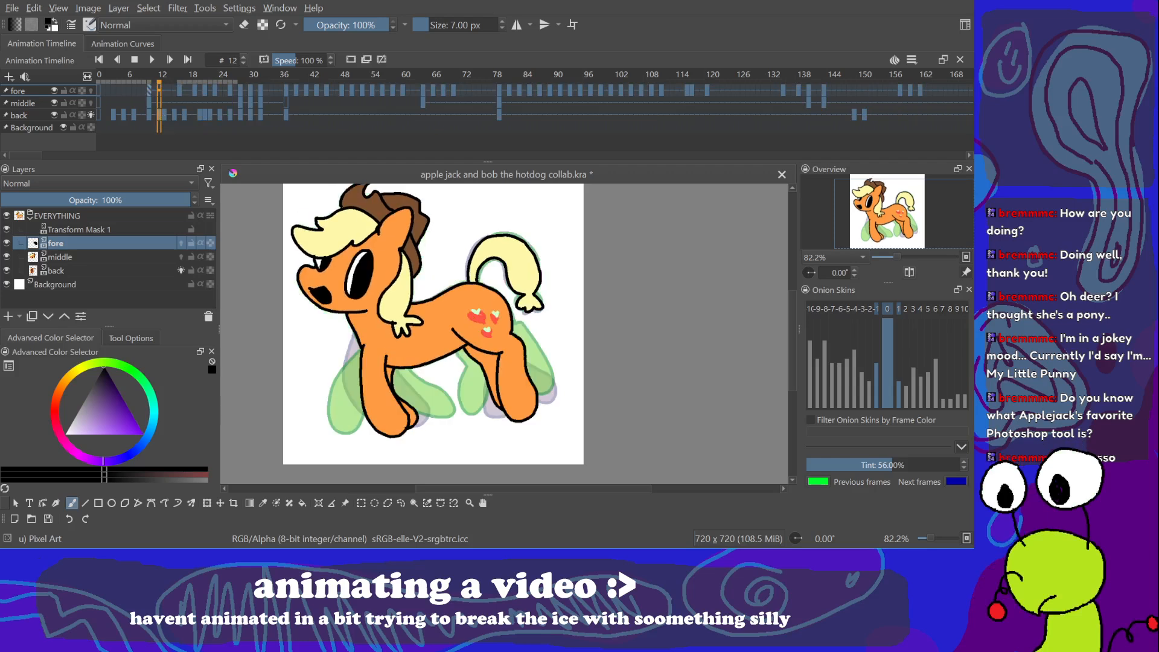
# Step: Shift the fore, middle and back keyframes from frame 12 through frame 167 one more frame later
pyautogui.click(945, 91)
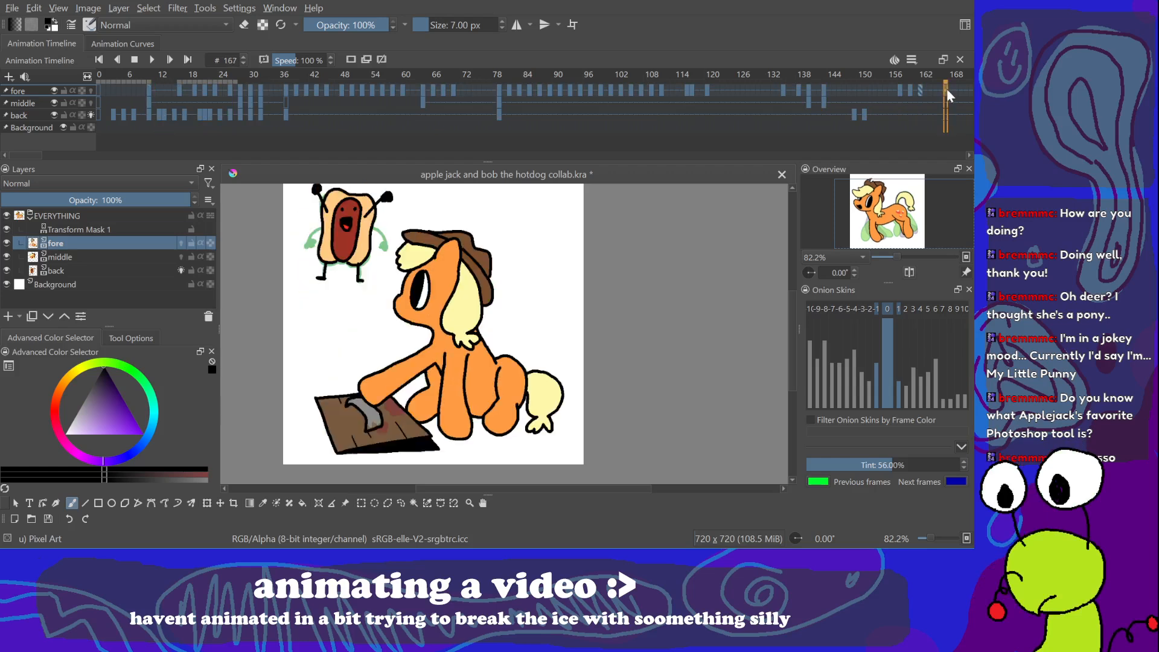
pyautogui.keyDown('shift'); pyautogui.click(160, 114); pyautogui.keyUp('shift')
pyautogui.moveTo(160, 113)
pyautogui.mouseDown()
pyautogui.moveTo(176, 112)
pyautogui.moveTo(158, 113)
pyautogui.mouseUp()
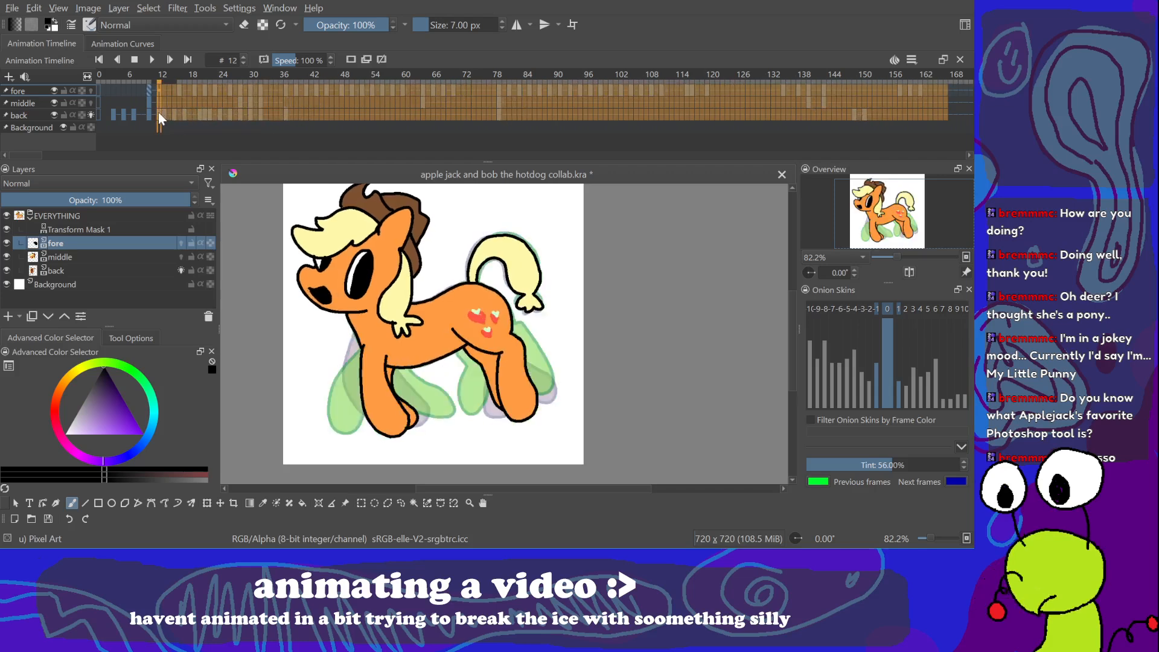
# Step: Select frames 8 to 25 on the fore, middle and back layers and play that range back
pyautogui.moveTo(173, 111); pyautogui.dragTo(224, 114)
pyautogui.click(166, 115)
pyautogui.click(155, 112)
pyautogui.press('space')
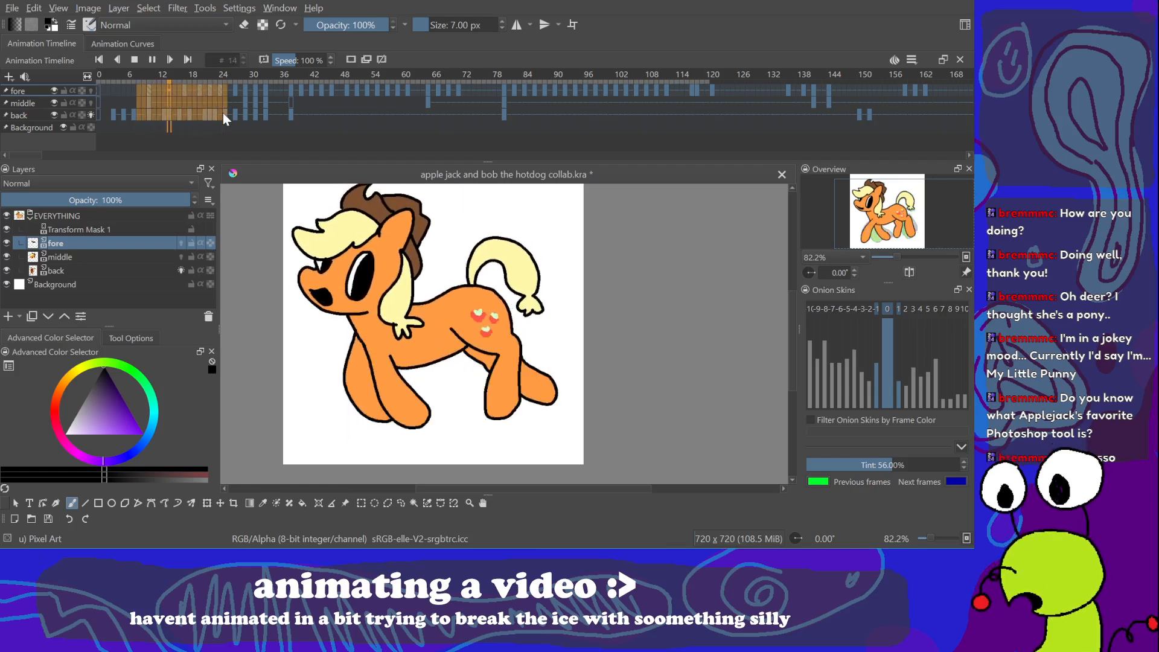
pyautogui.press('space')
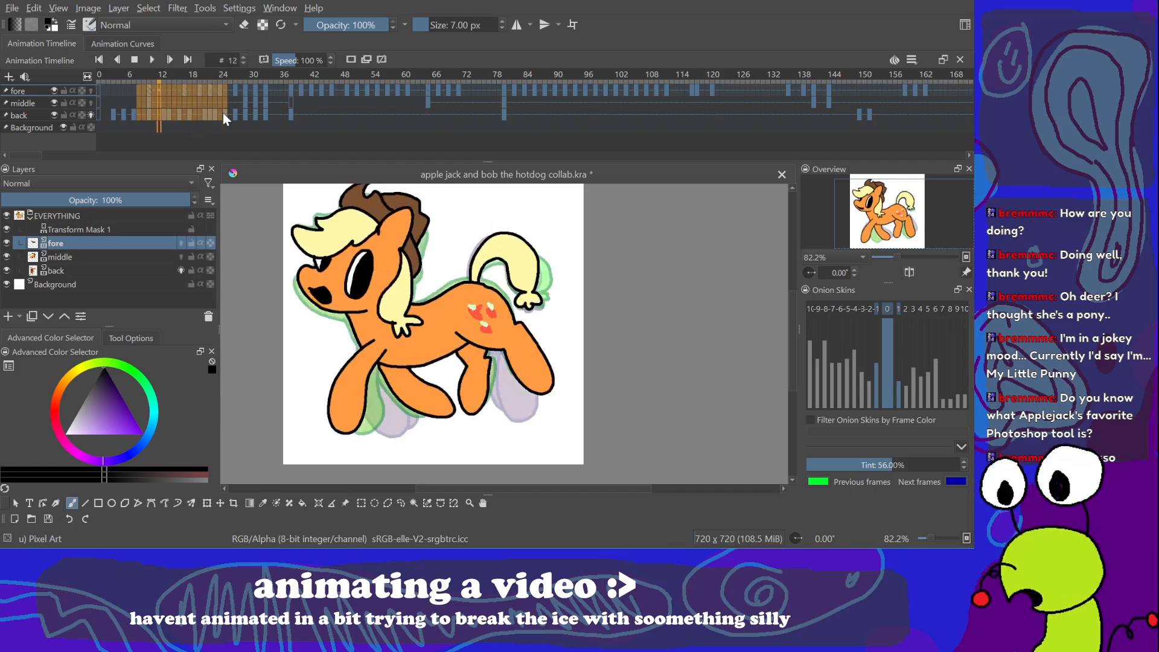
# Step: Examine the pony's leg and mouth poses across frames 14, 17, 21, 22 and 23
pyautogui.click(167, 114)
pyautogui.click(169, 112)
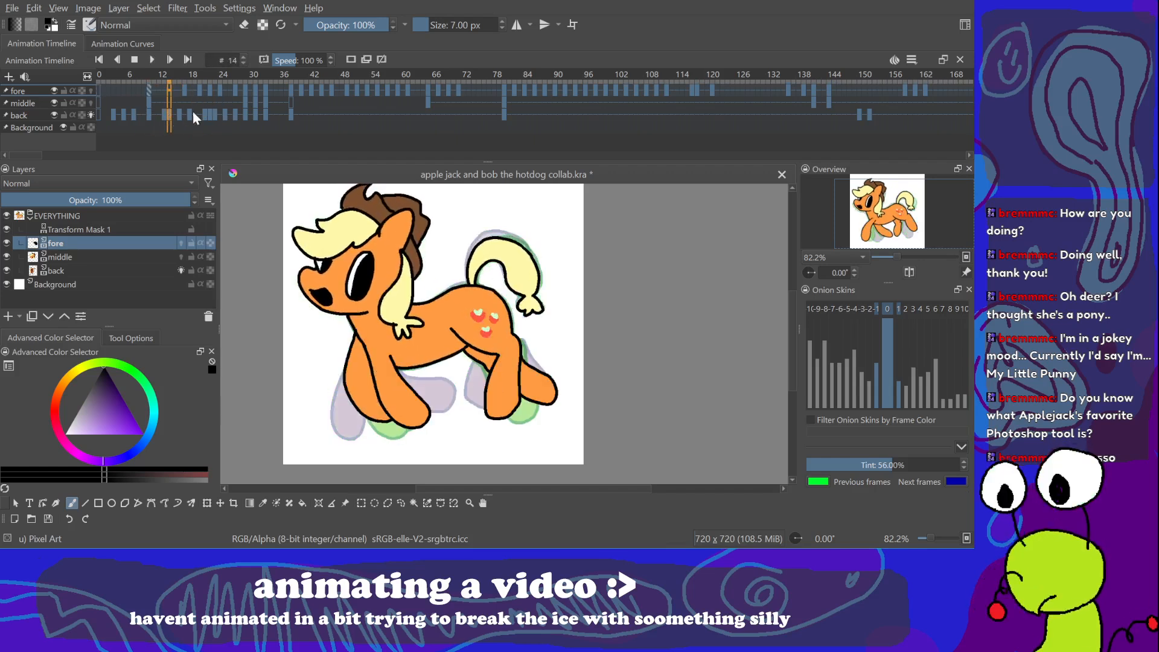
pyautogui.click(181, 115)
pyautogui.click(185, 114)
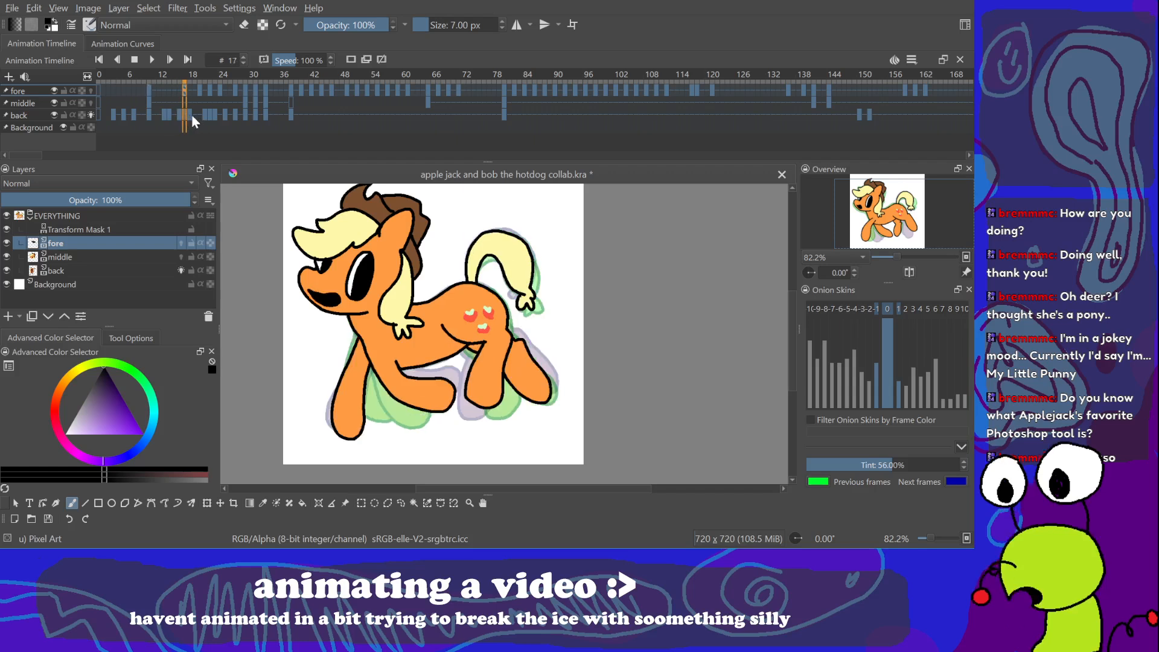
pyautogui.click(190, 114)
pyautogui.click(179, 112)
pyautogui.click(191, 114)
pyautogui.click(206, 114)
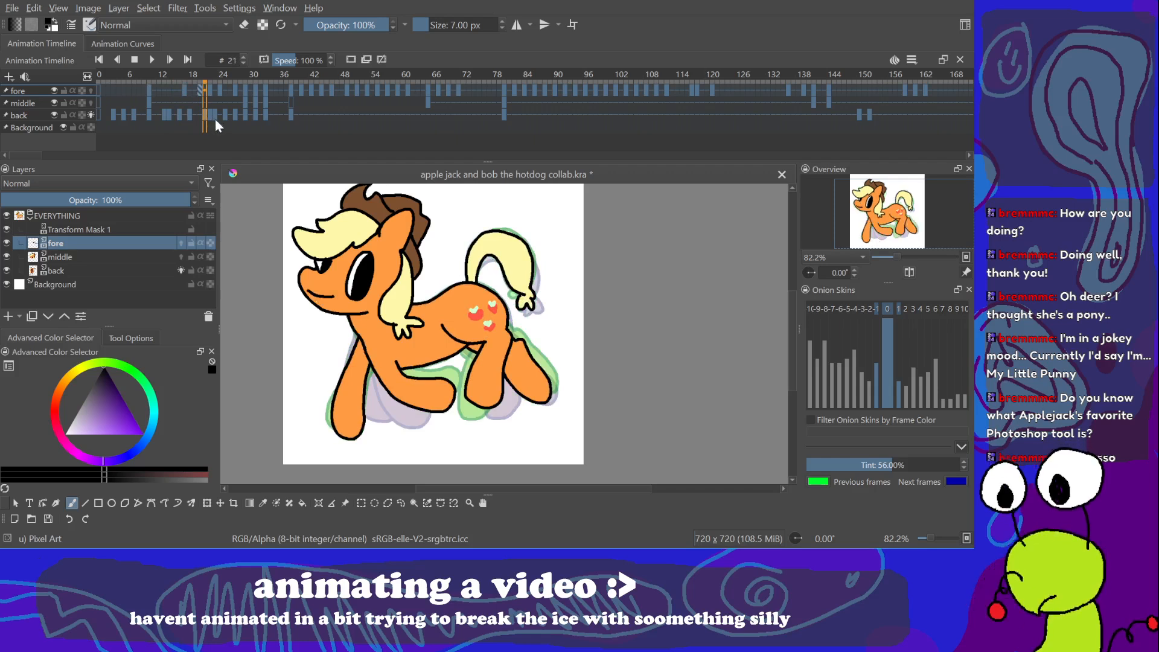
pyautogui.click(212, 115)
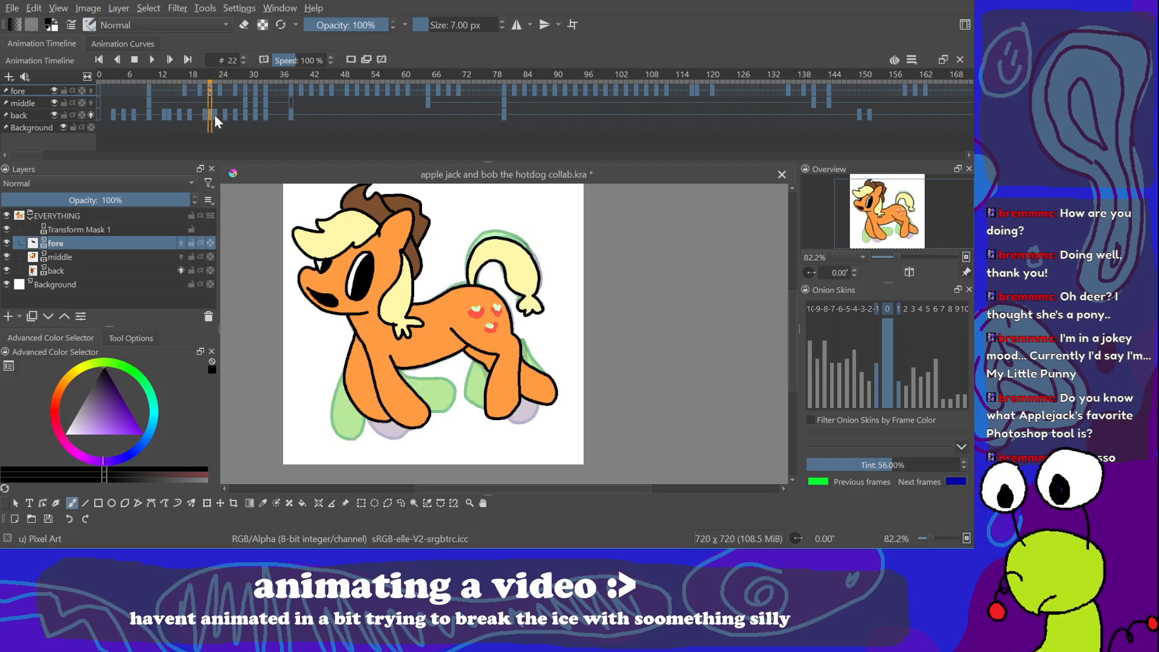
pyautogui.click(216, 114)
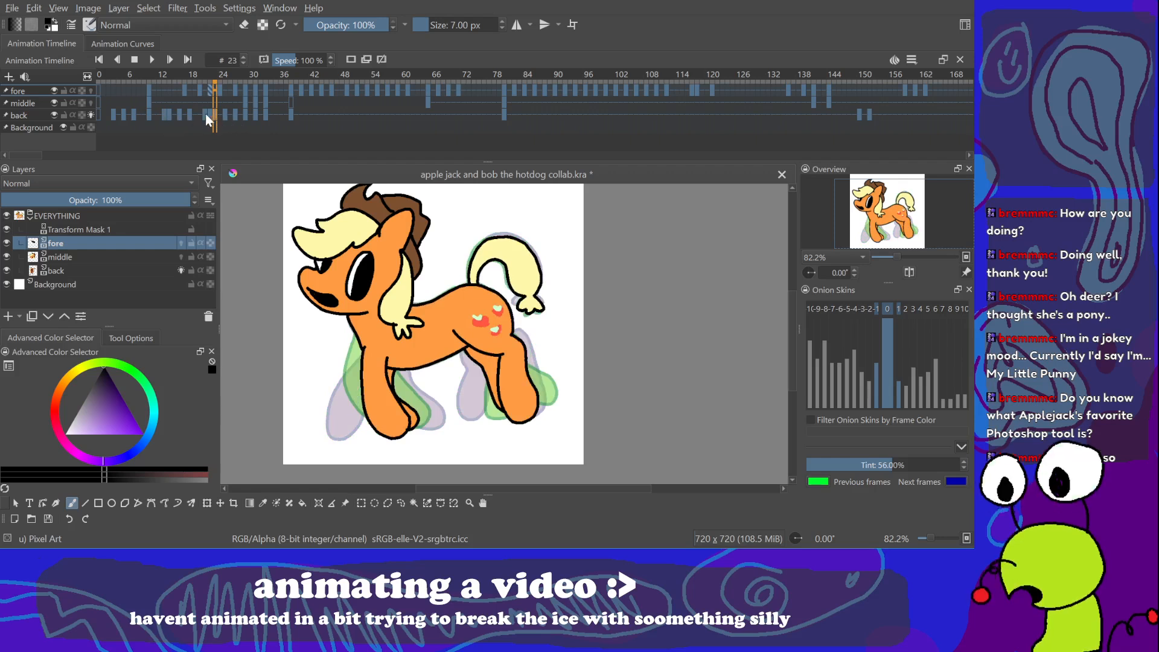
# Step: Step through frames 22 to 29 to compare the pony's poses and go back to frame 27
pyautogui.press('Left')
pyautogui.press('Right')
pyautogui.press('Right')
pyautogui.press('Right')
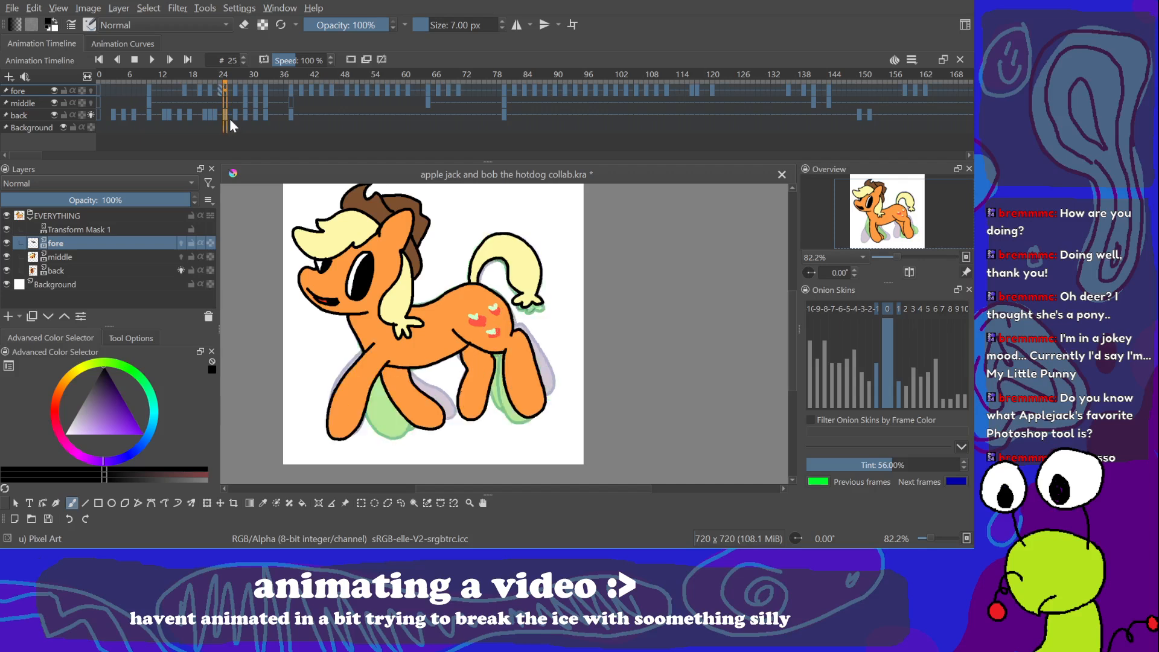
pyautogui.press('Right')
pyautogui.press('Right')
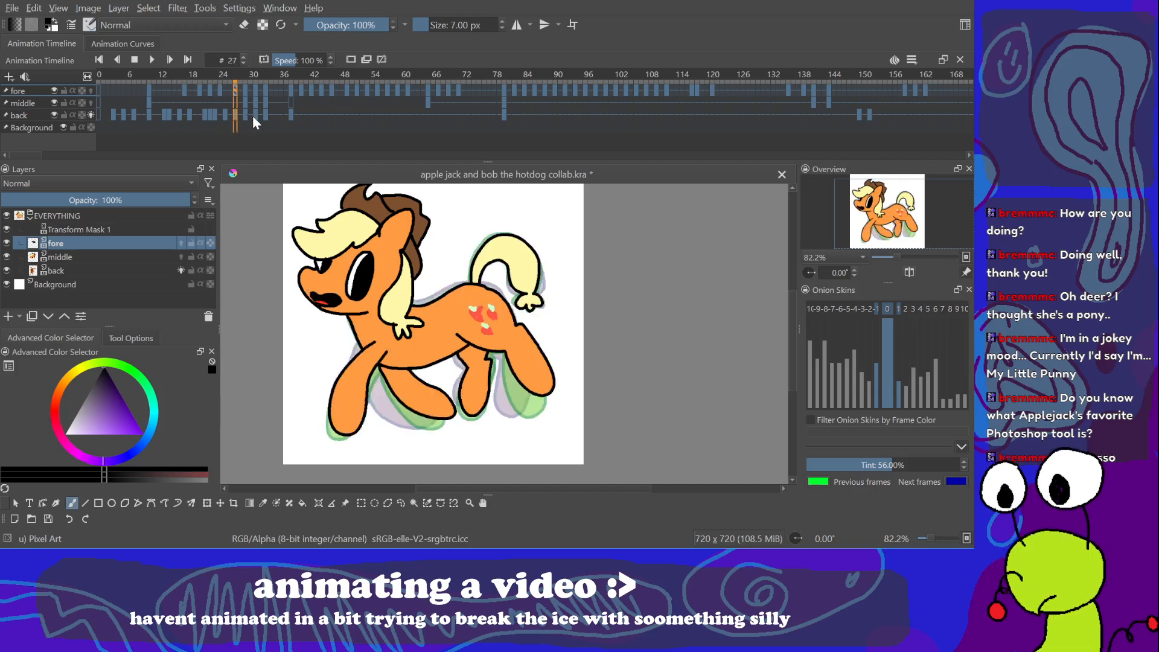
pyautogui.click(244, 111)
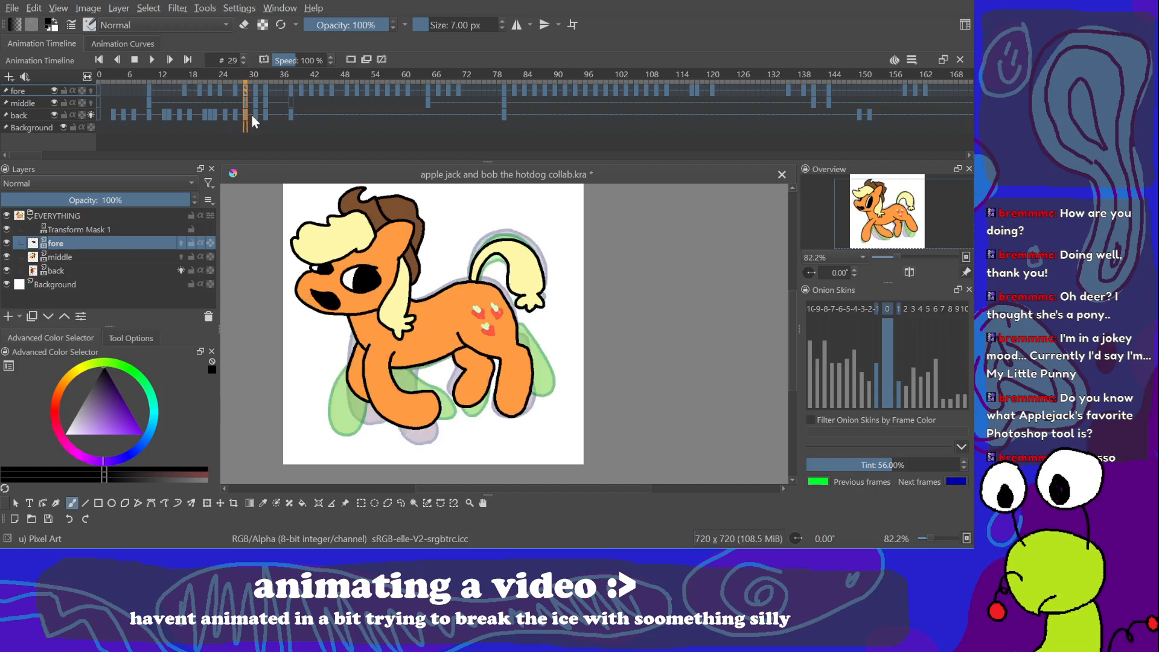
pyautogui.press('Left')
pyautogui.press('Left')
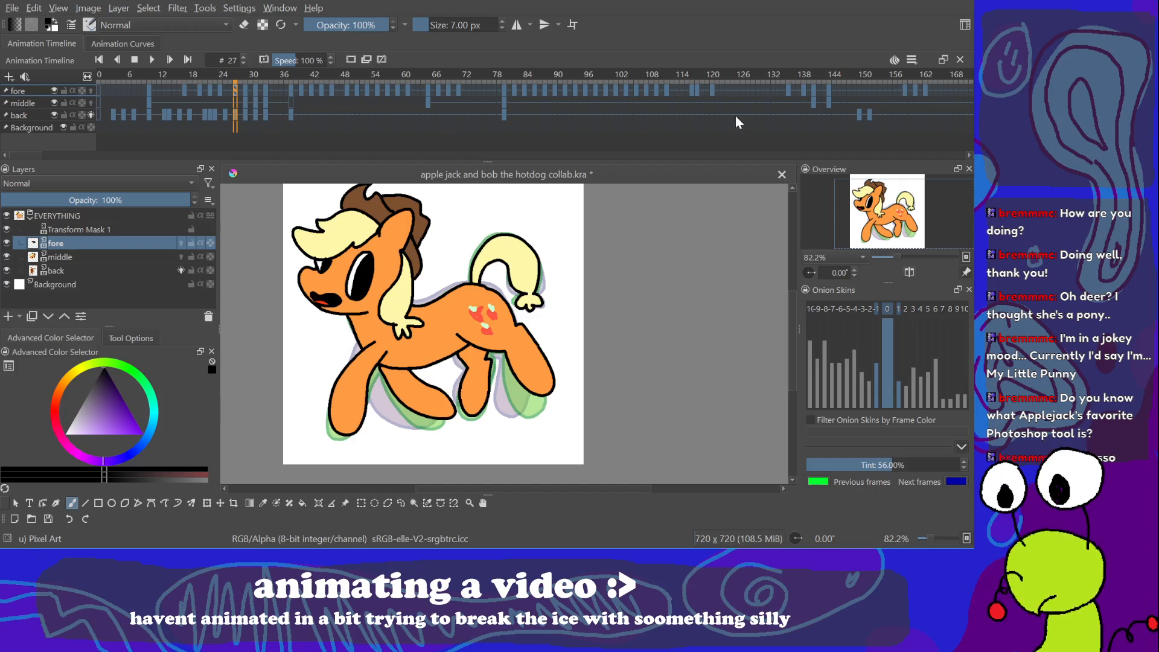
pyautogui.click(949, 90)
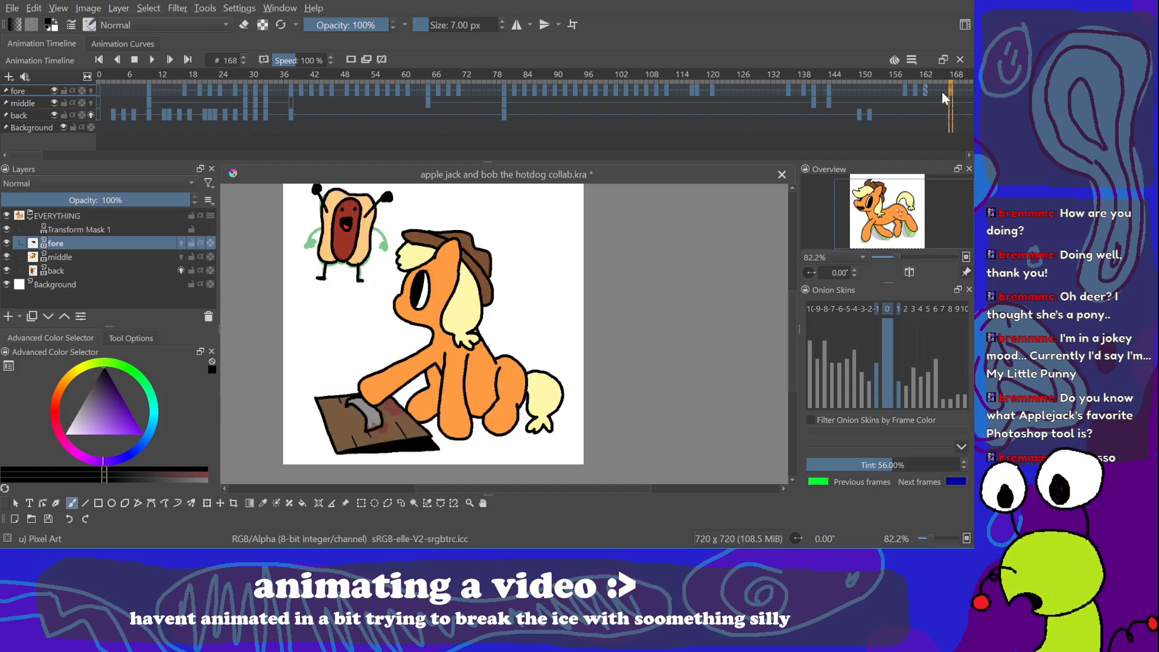
pyautogui.keyDown('shift'); pyautogui.click(259, 114); pyautogui.keyUp('shift')
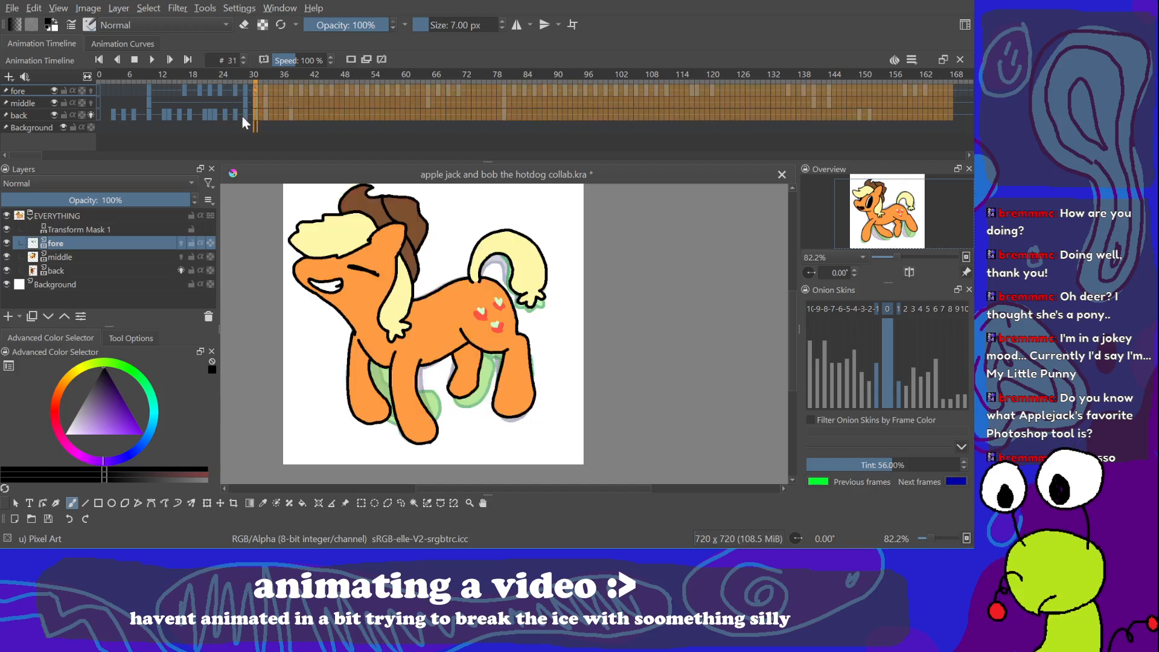
pyautogui.keyDown('shift'); pyautogui.click(214, 114); pyautogui.keyUp('shift')
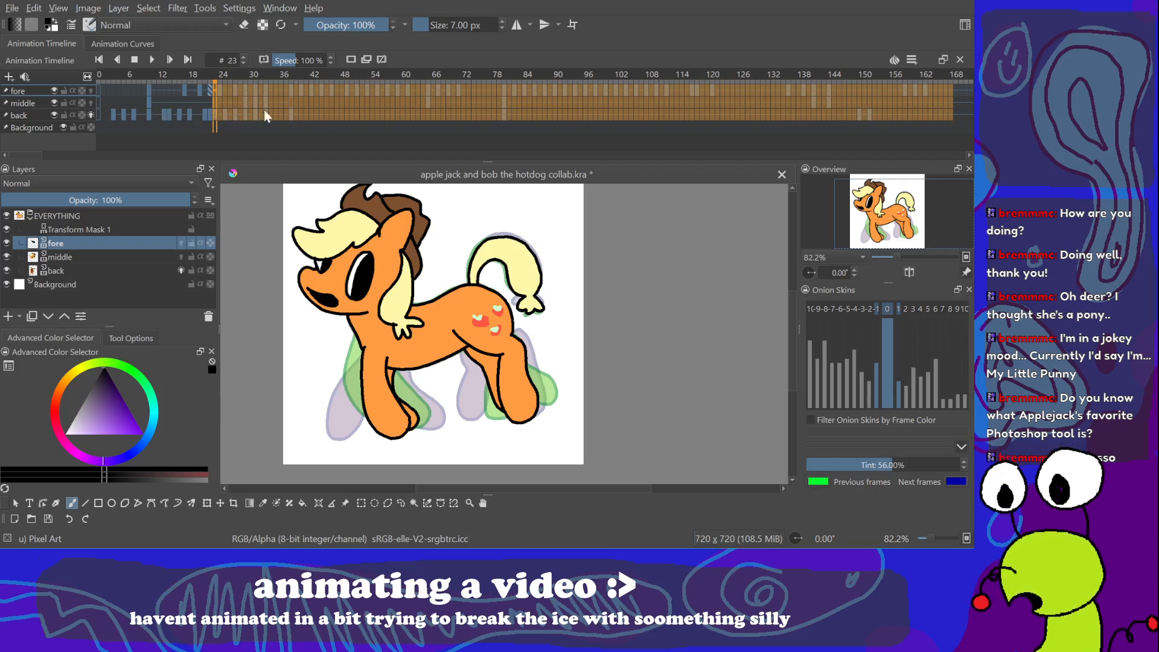
pyautogui.keyDown('shift'); pyautogui.click(204, 113); pyautogui.keyUp('shift')
pyautogui.keyDown('shift'); pyautogui.click(208, 114); pyautogui.keyUp('shift')
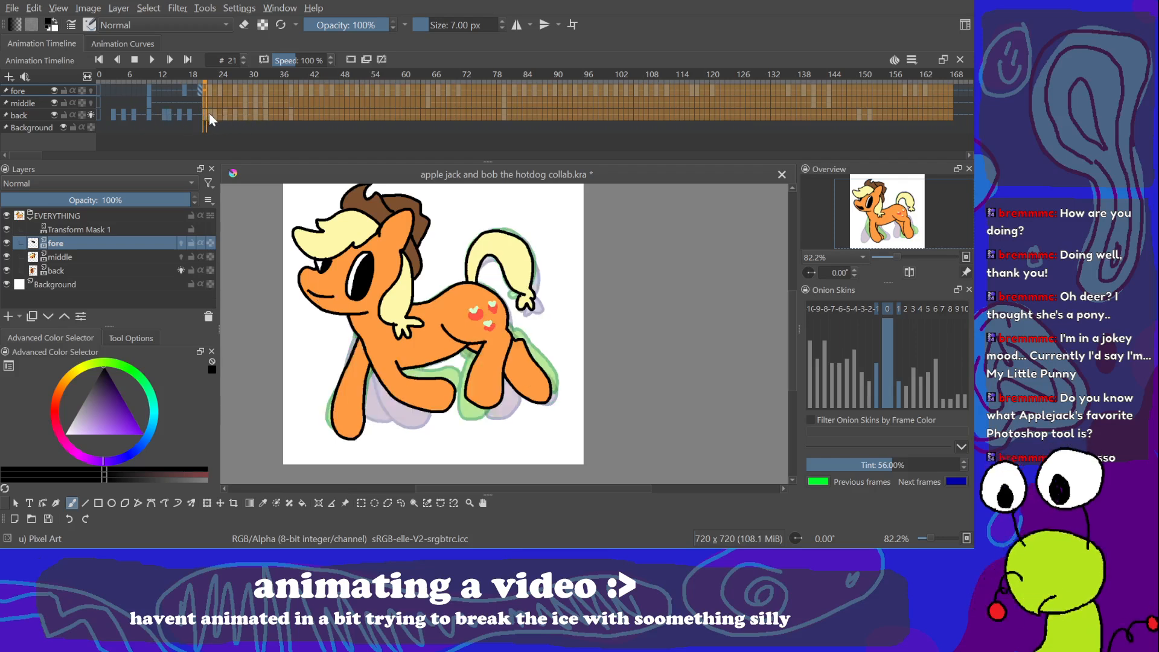
pyautogui.keyDown('shift'); pyautogui.click(215, 113); pyautogui.keyUp('shift')
pyautogui.keyDown('shift'); pyautogui.click(229, 115); pyautogui.keyUp('shift')
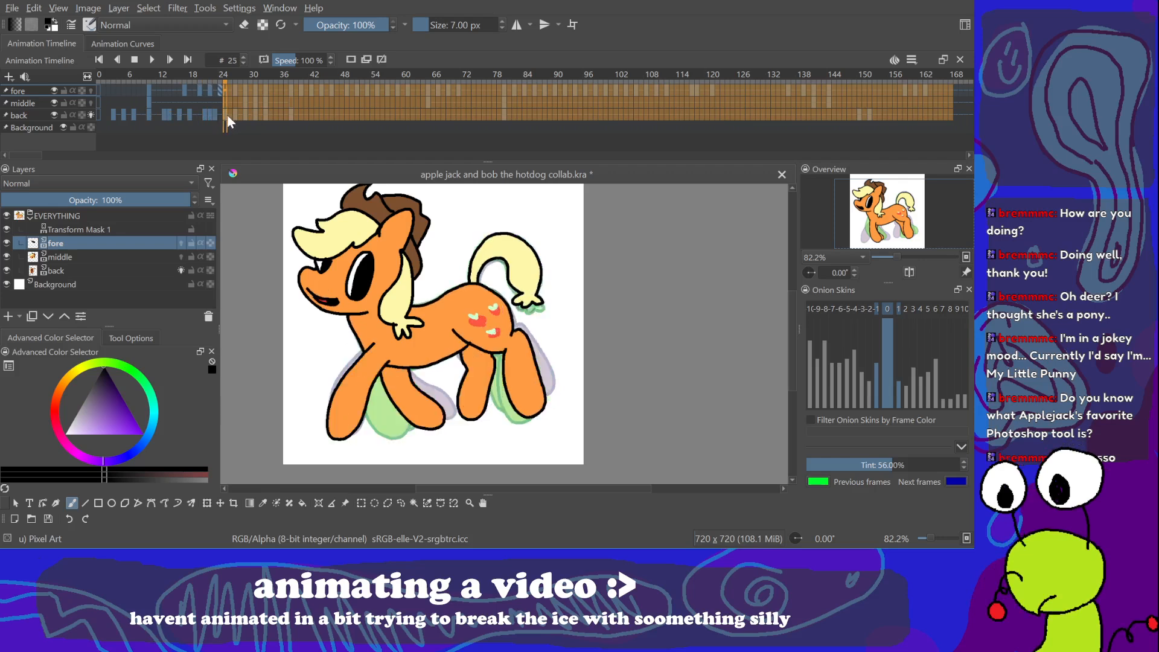
pyautogui.keyDown('shift'); pyautogui.click(238, 115); pyautogui.keyUp('shift')
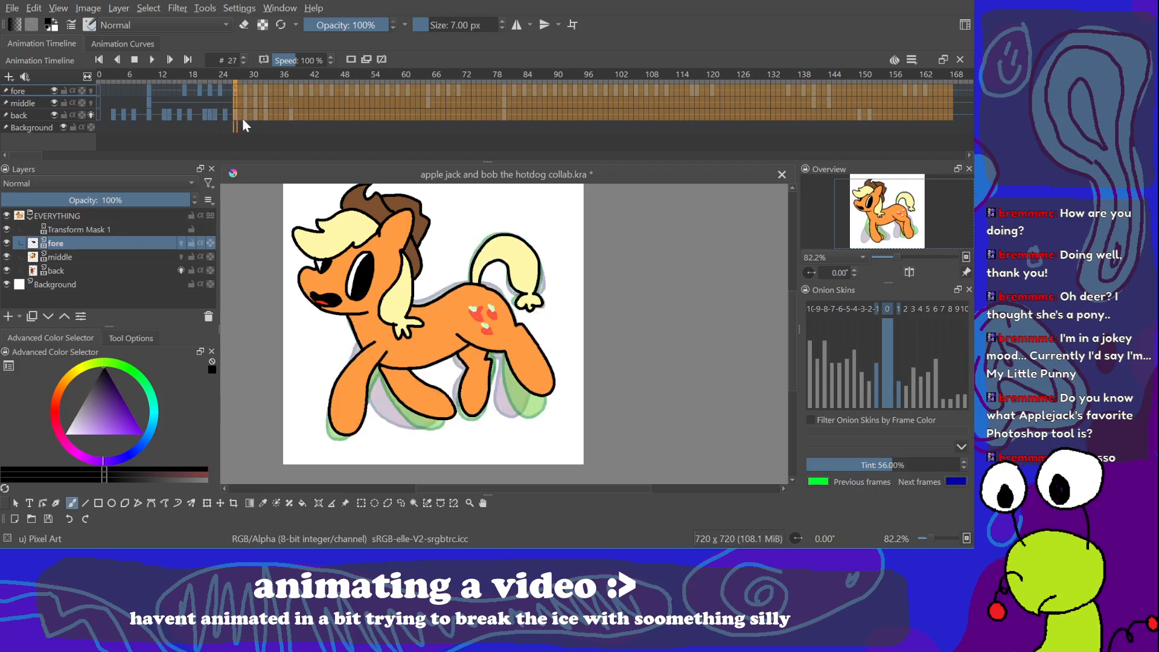
pyautogui.keyDown('shift'); pyautogui.click(248, 115); pyautogui.keyUp('shift')
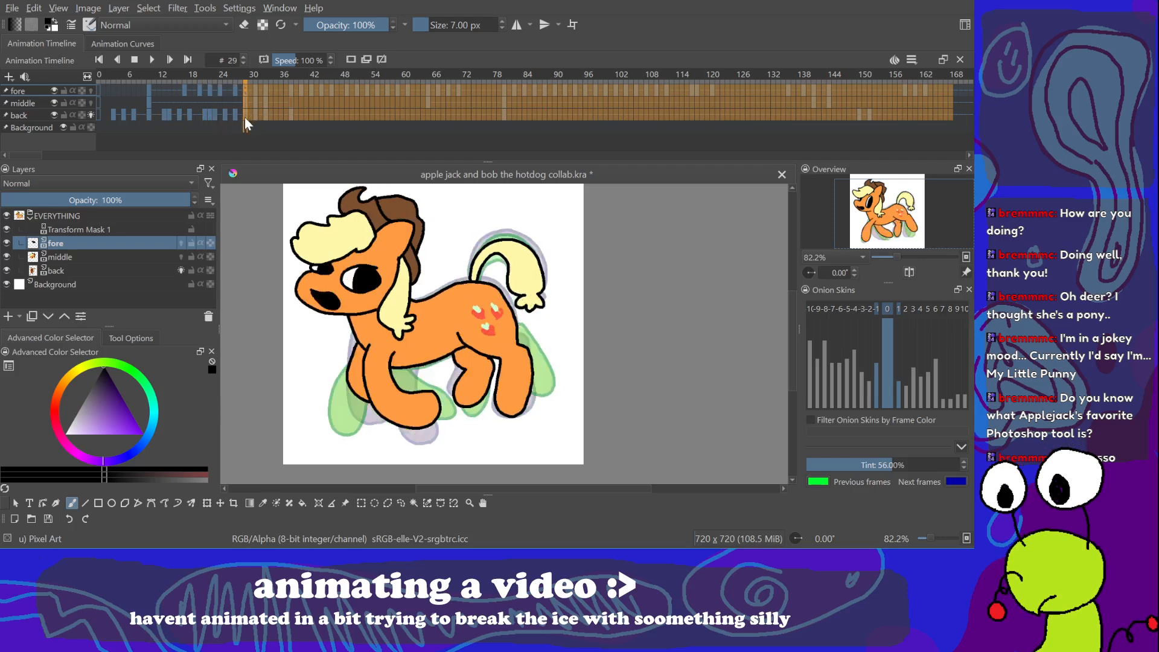
pyautogui.keyDown('shift'); pyautogui.click(228, 114); pyautogui.keyUp('shift')
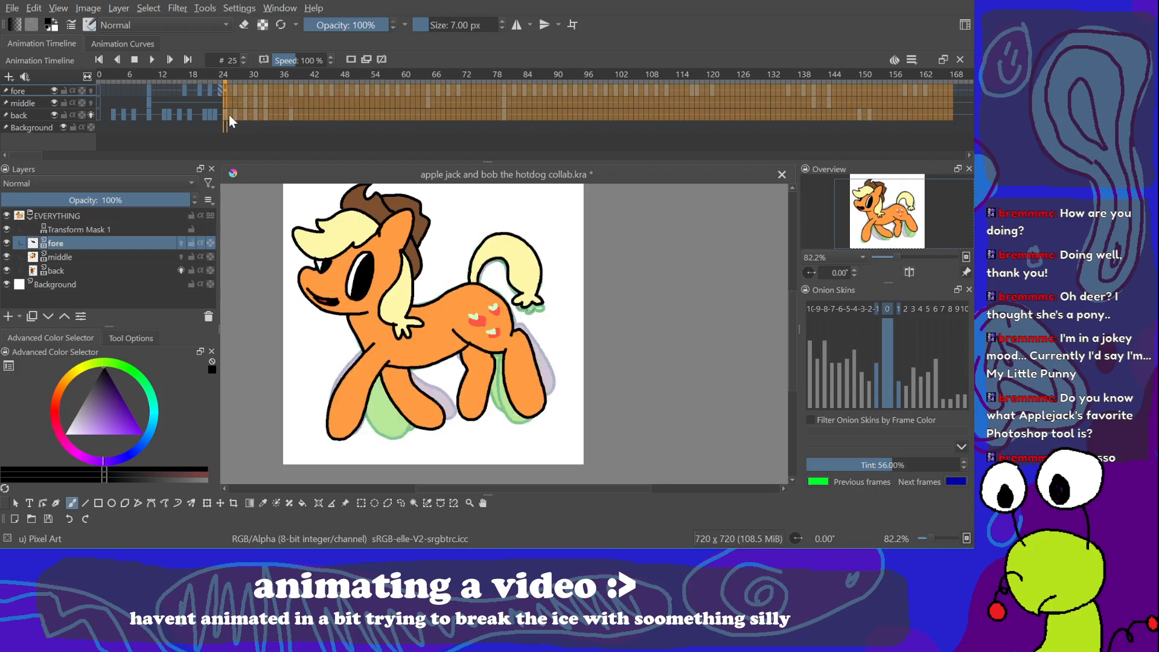
pyautogui.click(212, 113)
pyautogui.click(127, 89)
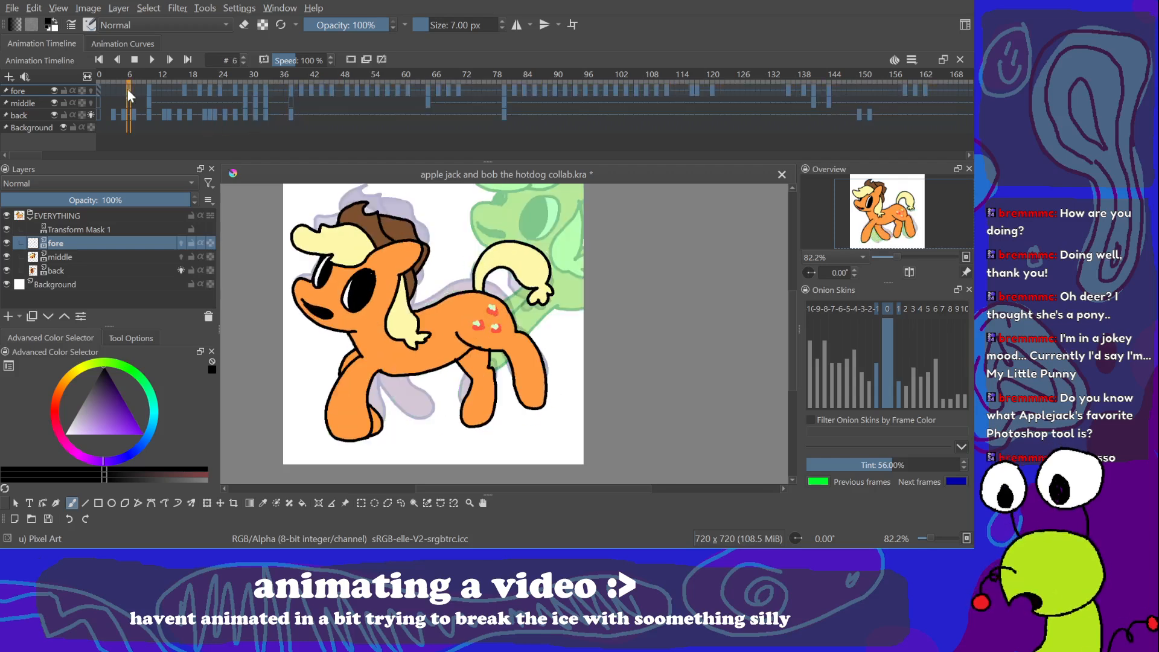
# Step: Play back frames 6 to 35 on the fore, middle and back layers and compare the poses at frames 25 and 27
pyautogui.keyDown('shift'); pyautogui.click(279, 115); pyautogui.keyUp('shift')
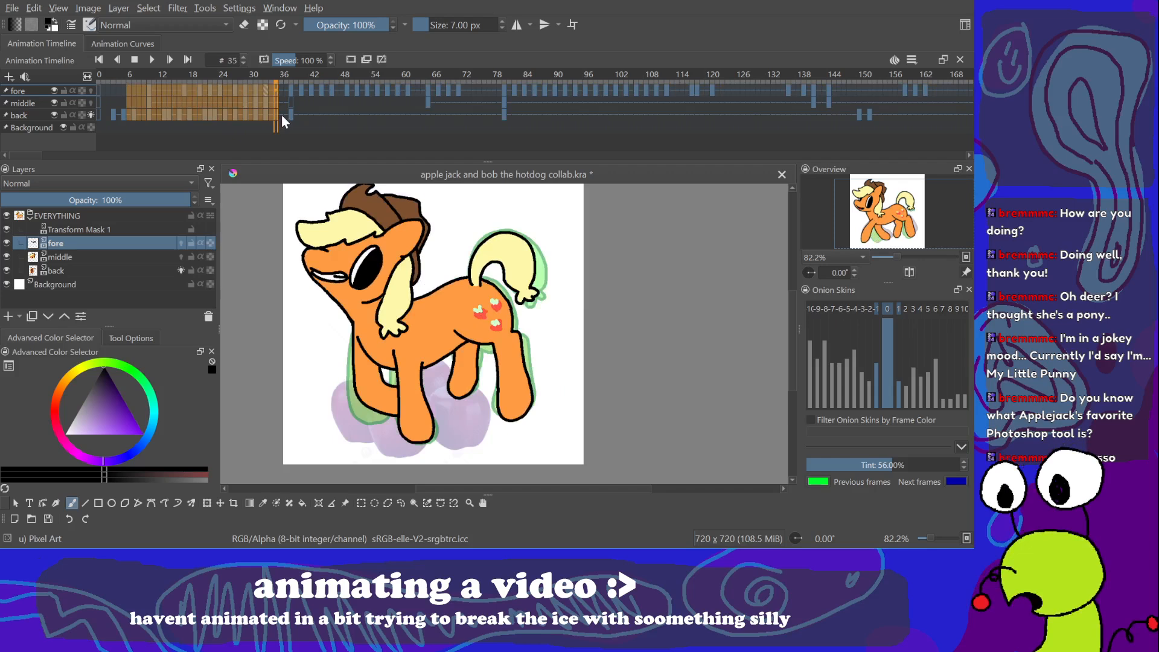
pyautogui.press('space')
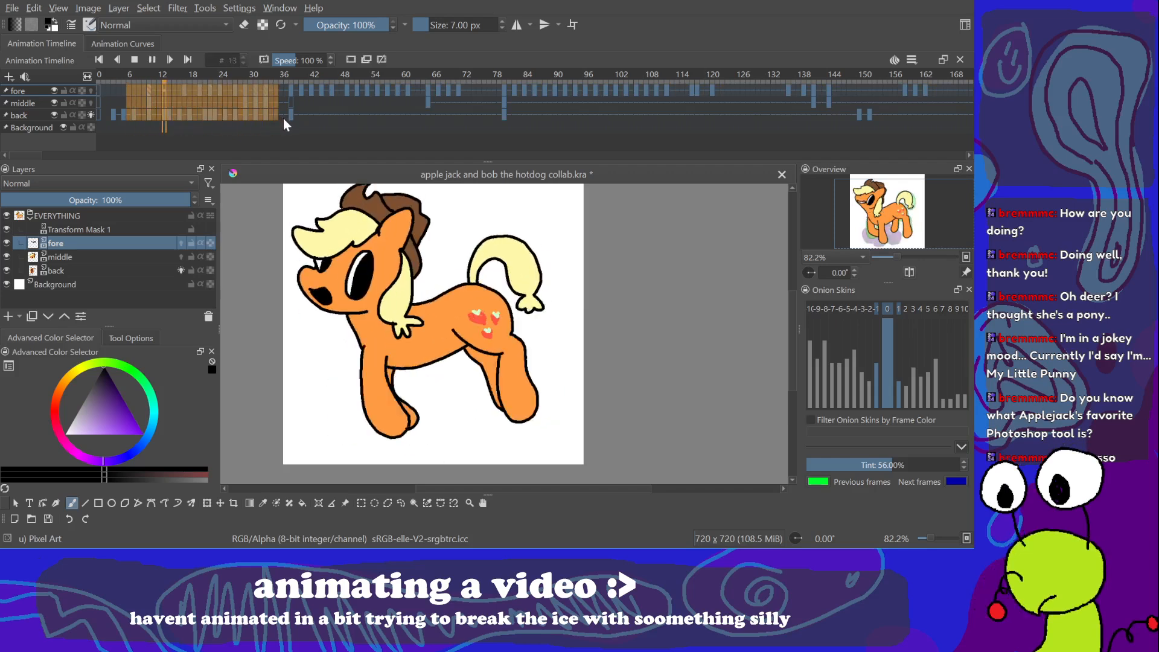
pyautogui.press('space')
pyautogui.click(222, 114)
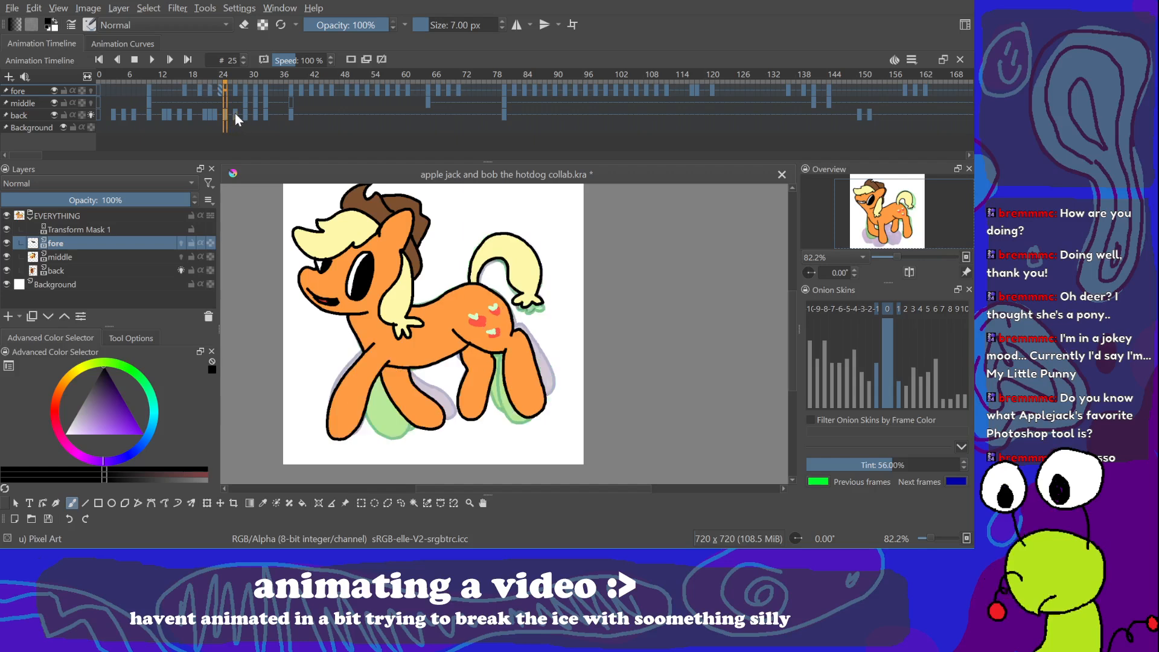
pyautogui.click(236, 114)
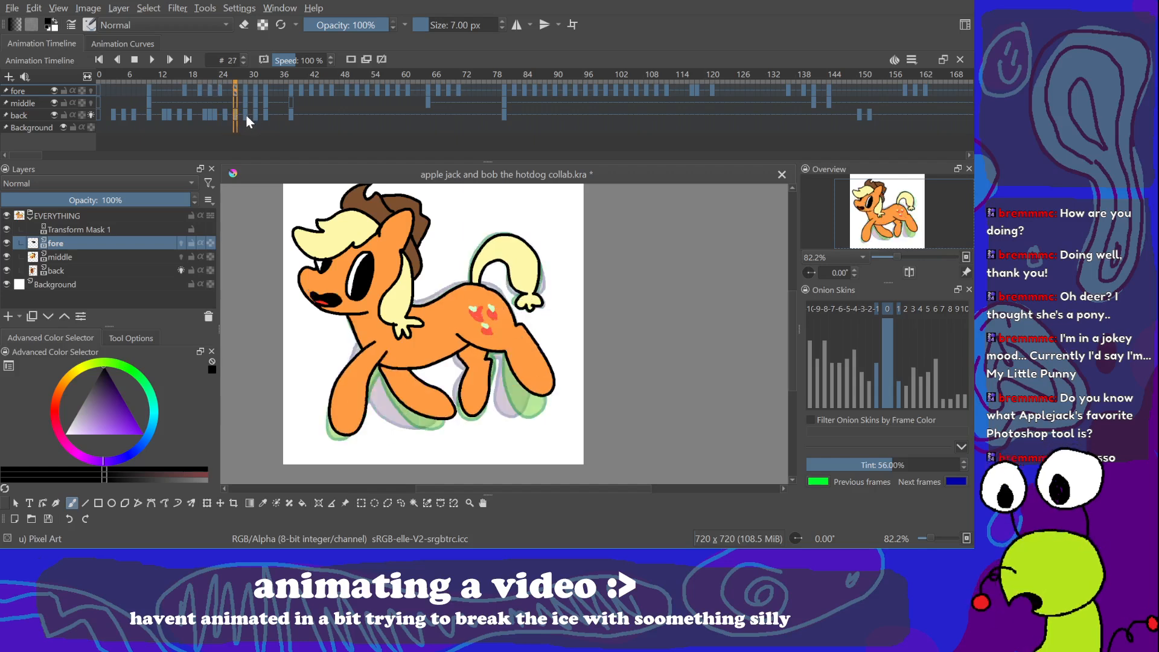
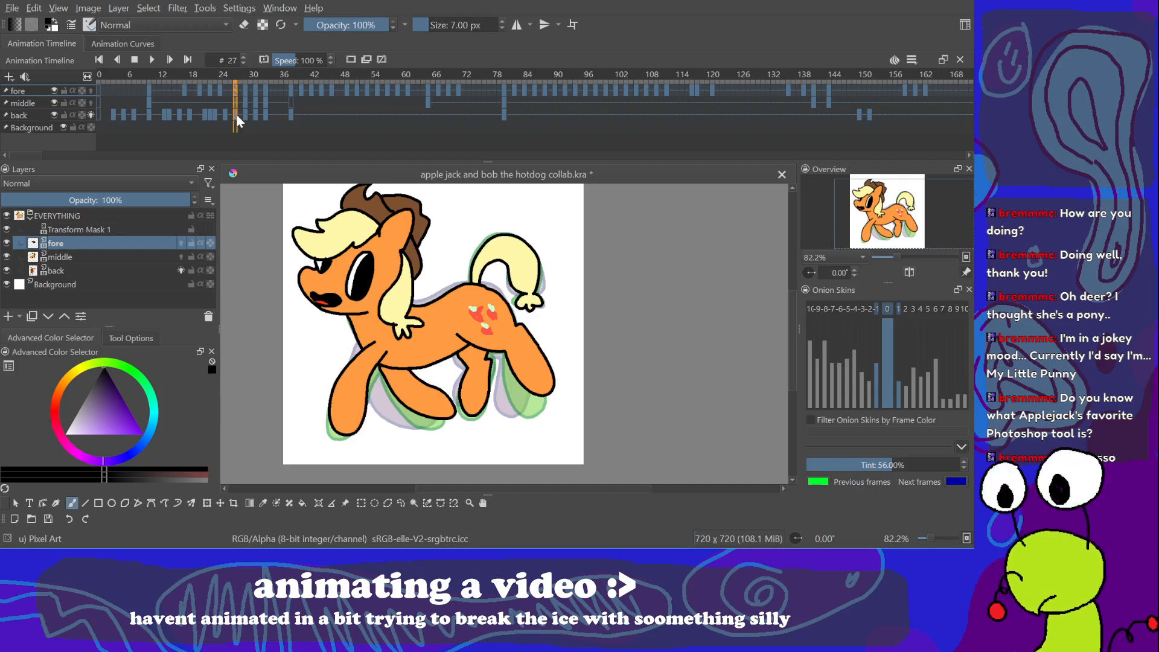
# Step: Remove the back layer's keyframes at frames 27 and 25
pyautogui.press('Left')
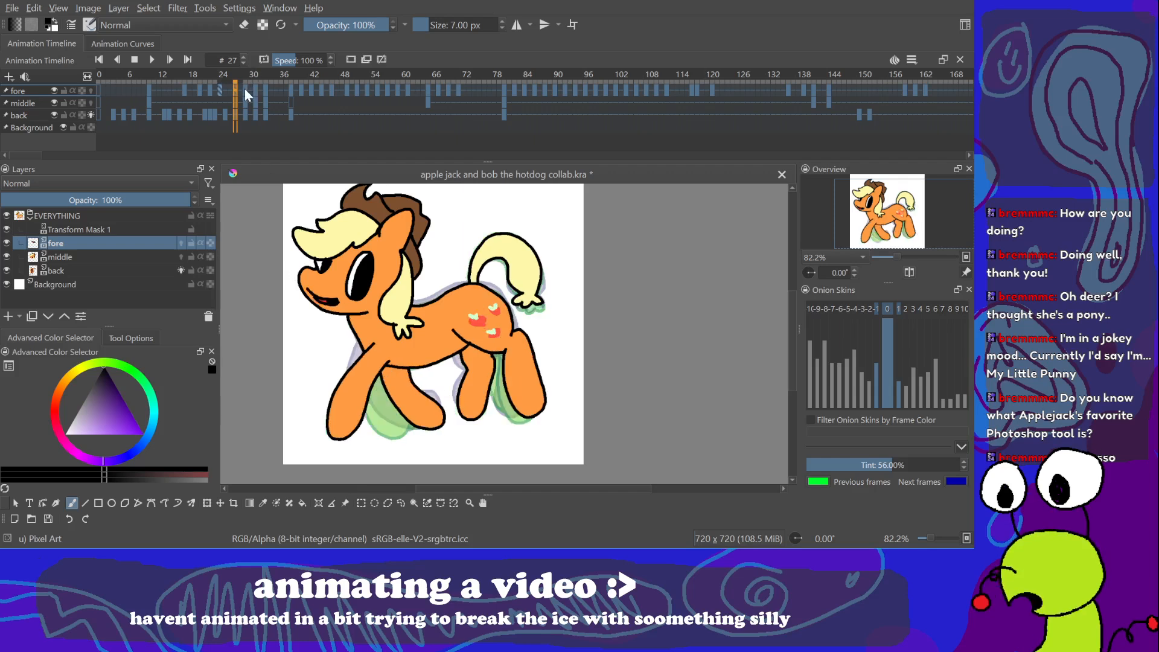
pyautogui.hotkey('ctrl', 'z')
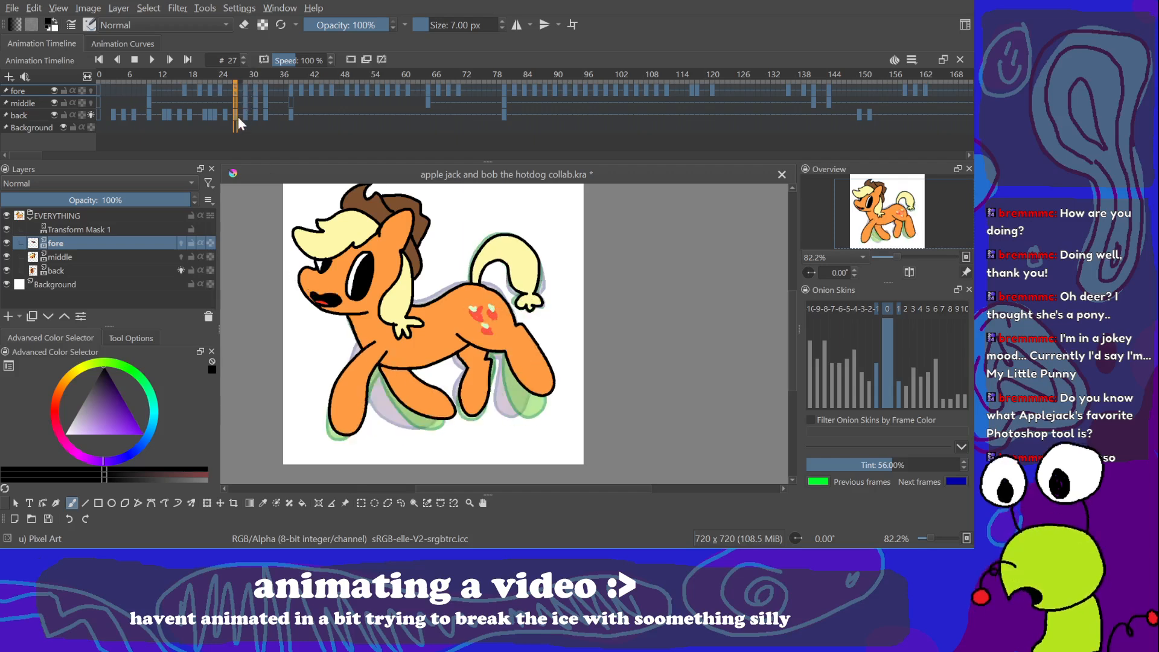
pyautogui.click(235, 115)
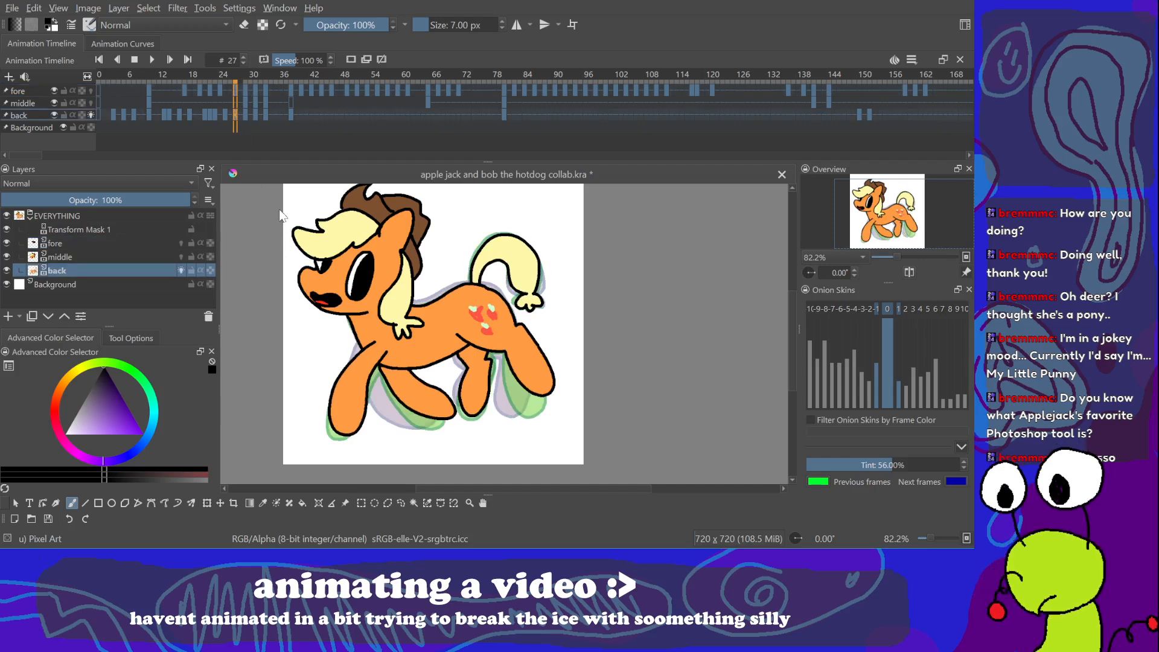
pyautogui.click(226, 114)
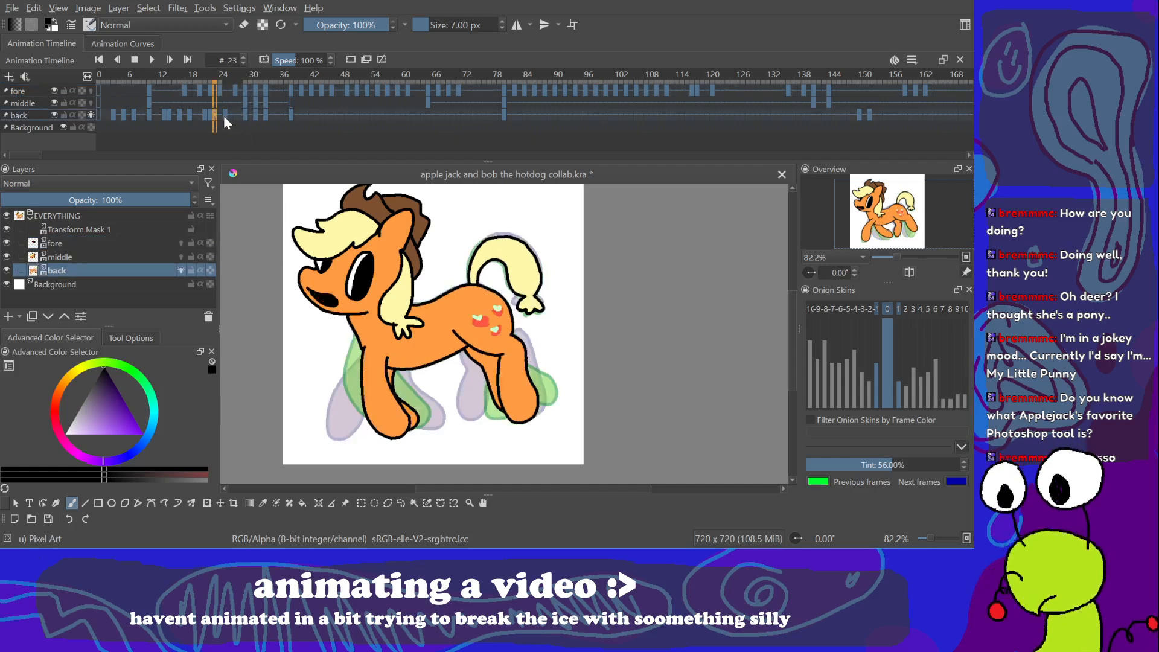
pyautogui.click(249, 114)
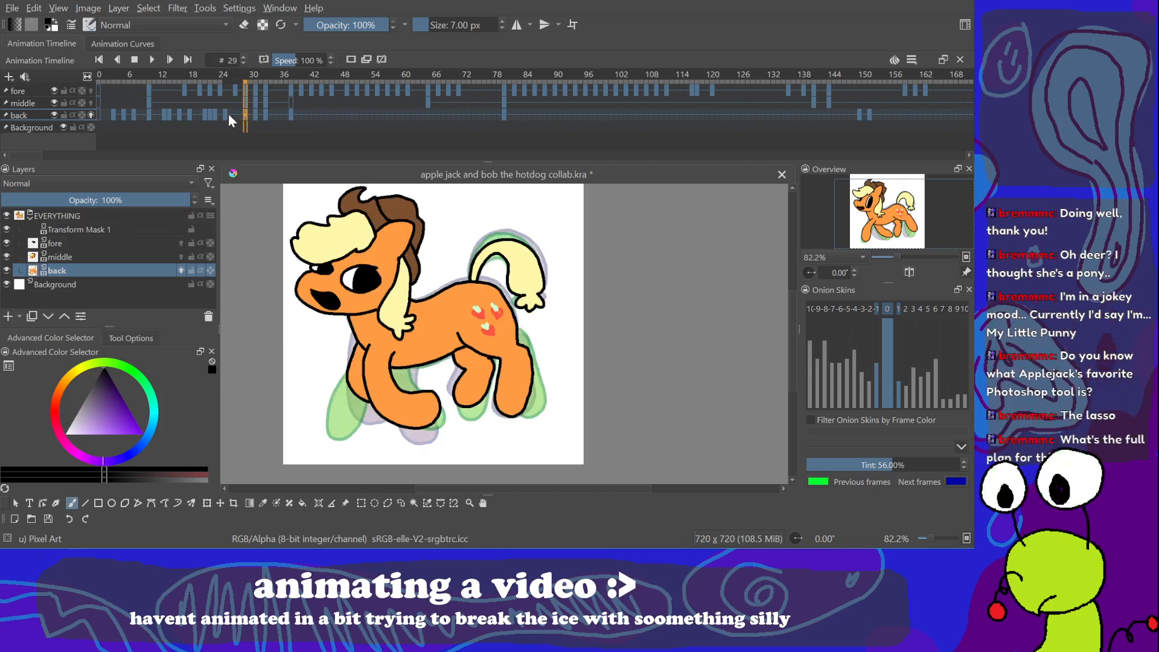
pyautogui.click(226, 115)
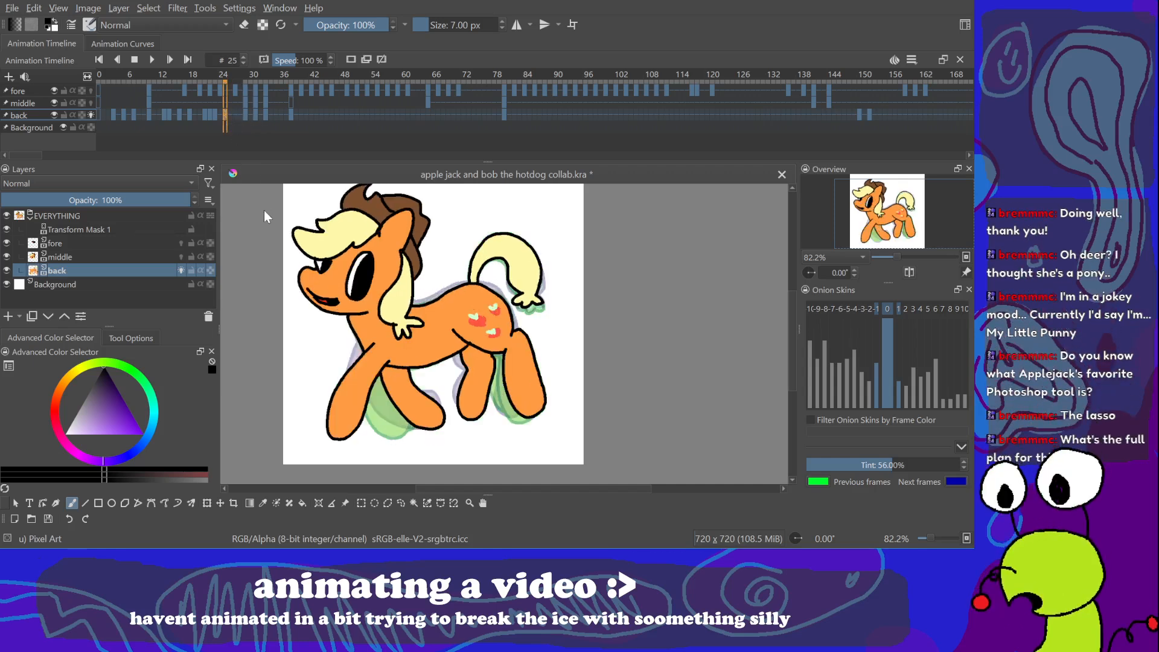
pyautogui.hotkey('ctrl', 'z')
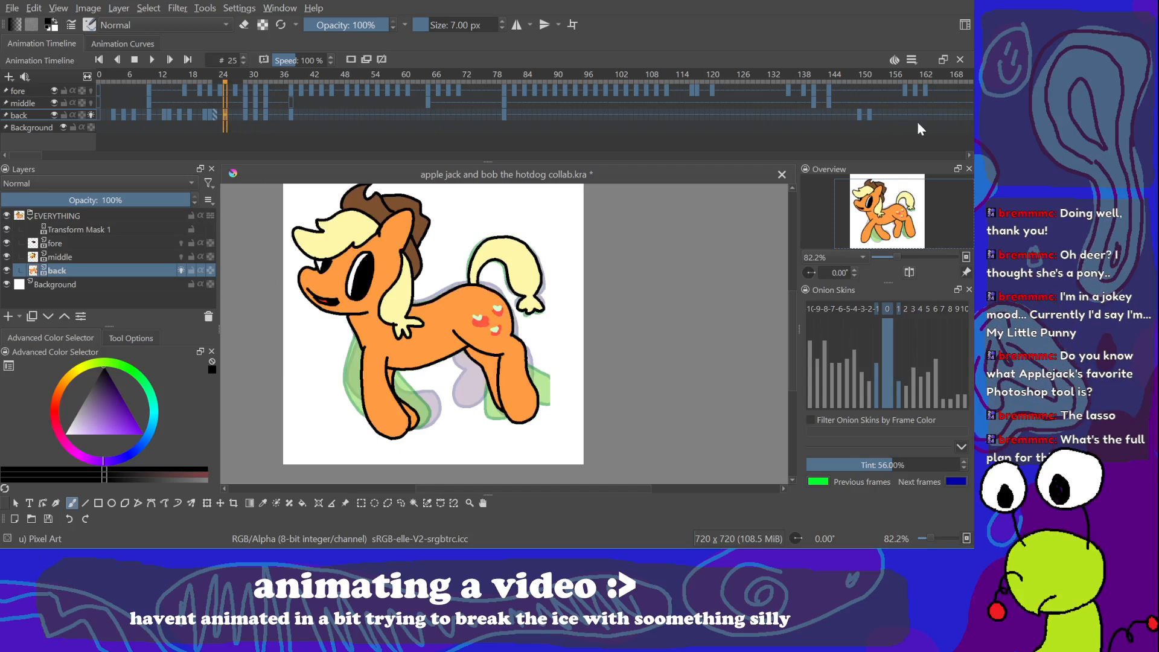
pyautogui.click(951, 115)
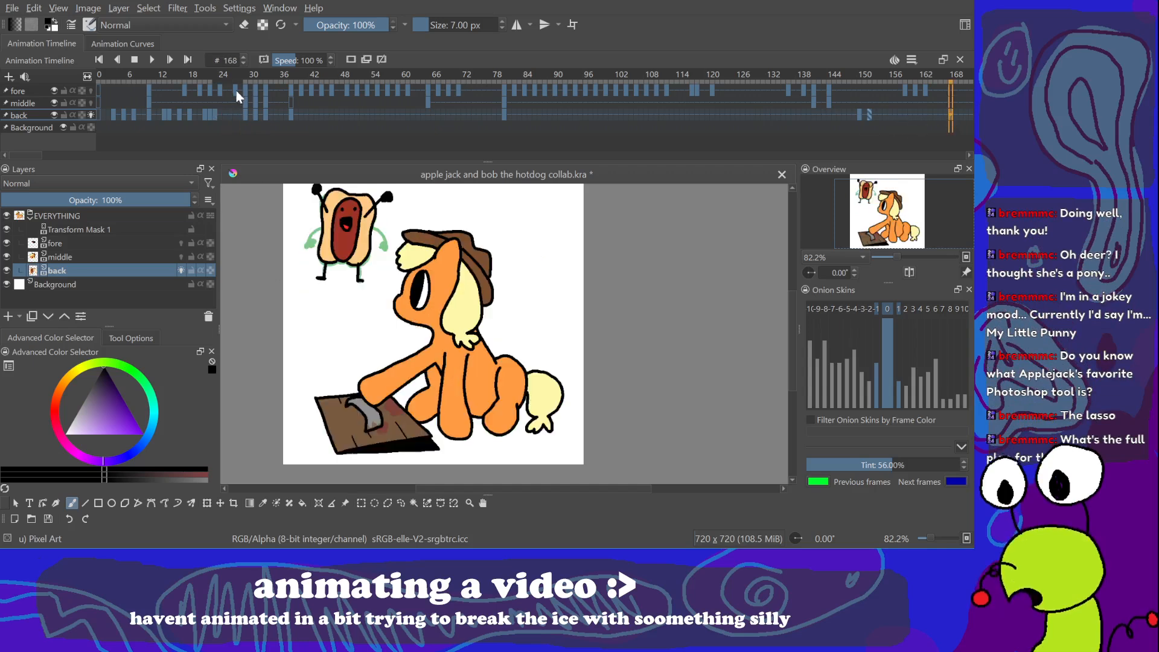
pyautogui.keyDown('shift'); pyautogui.click(235, 90); pyautogui.keyUp('shift')
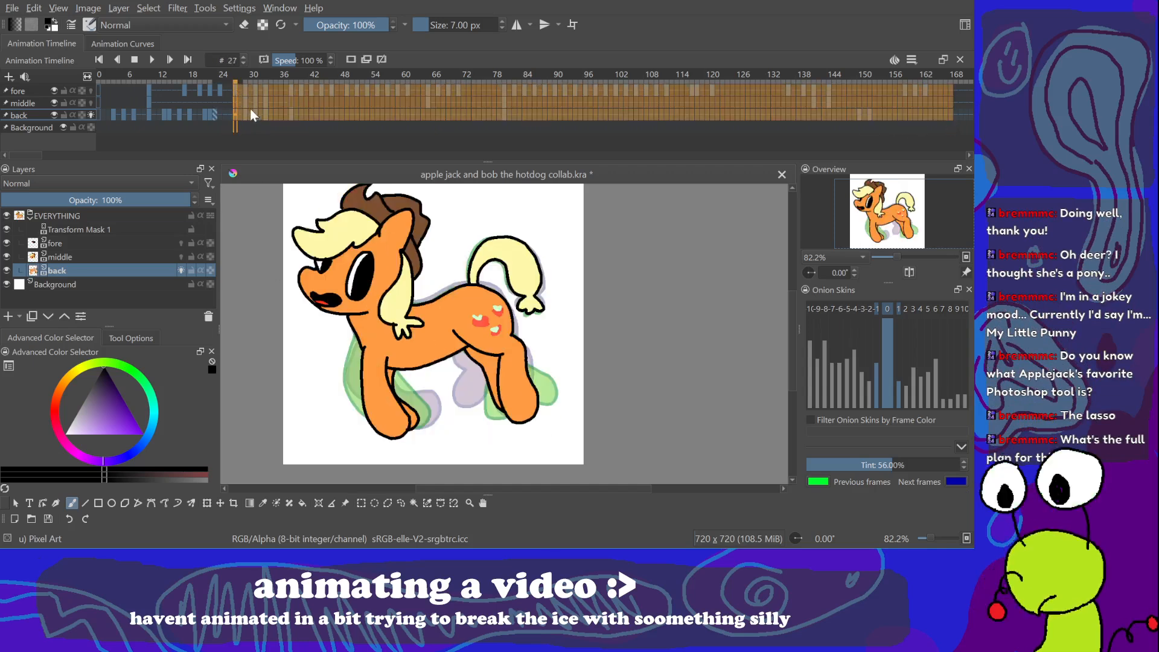
pyautogui.moveTo(236, 89)
pyautogui.mouseDown()
pyautogui.moveTo(219, 93)
pyautogui.moveTo(234, 88)
pyautogui.mouseUp()
pyautogui.click(253, 107)
# Step: Try to shift the middle and back keyframes from frames 29 to 162 three frames earlier
pyautogui.click(917, 116)
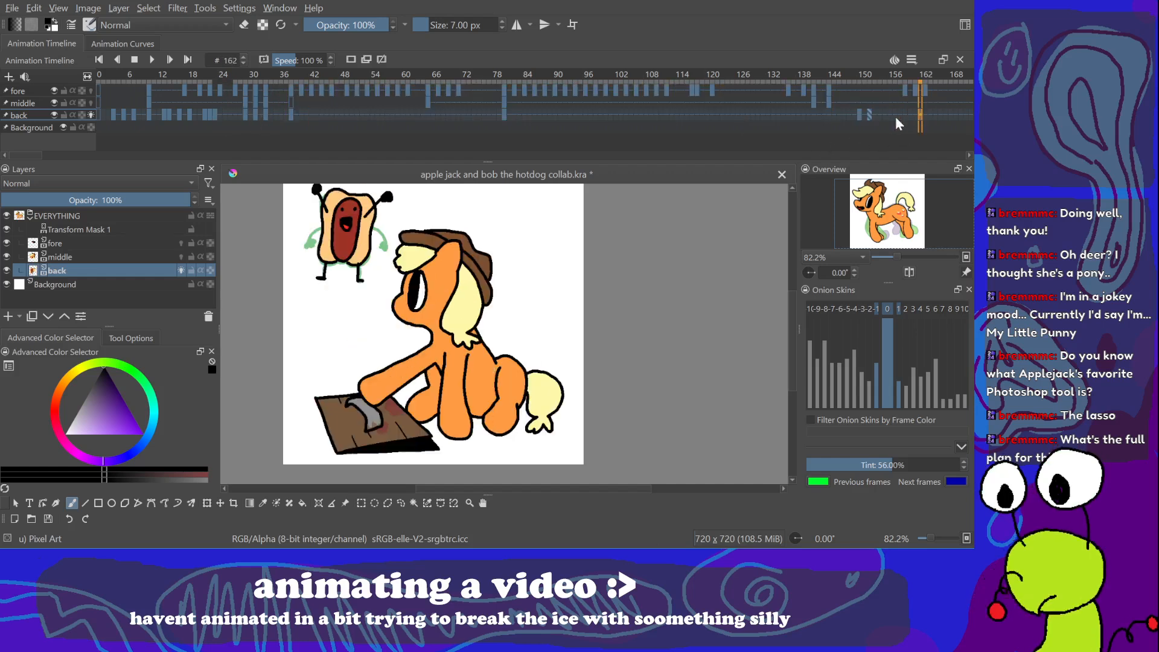
pyautogui.keyDown('shift'); pyautogui.click(245, 101); pyautogui.keyUp('shift')
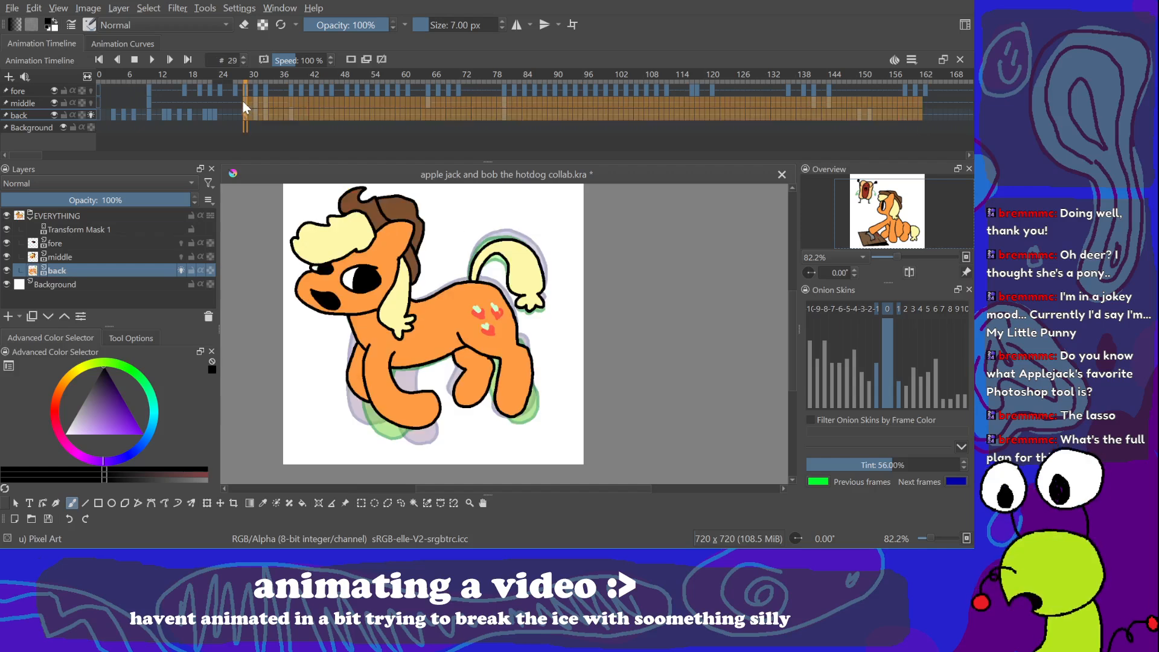
pyautogui.moveTo(238, 101); pyautogui.dragTo(228, 102)
# Step: Check the back layer's frames up to 40 and undo the shift of the middle and back keyframes
pyautogui.click(124, 115)
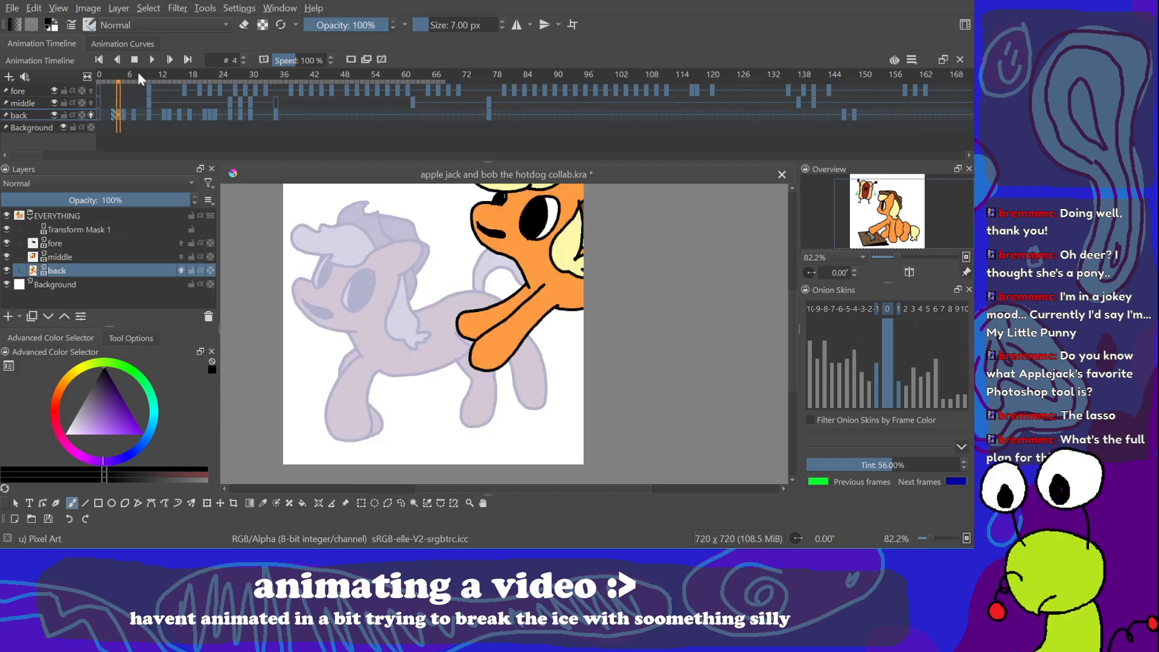
pyautogui.click(108, 115)
pyautogui.moveTo(107, 115); pyautogui.dragTo(300, 116)
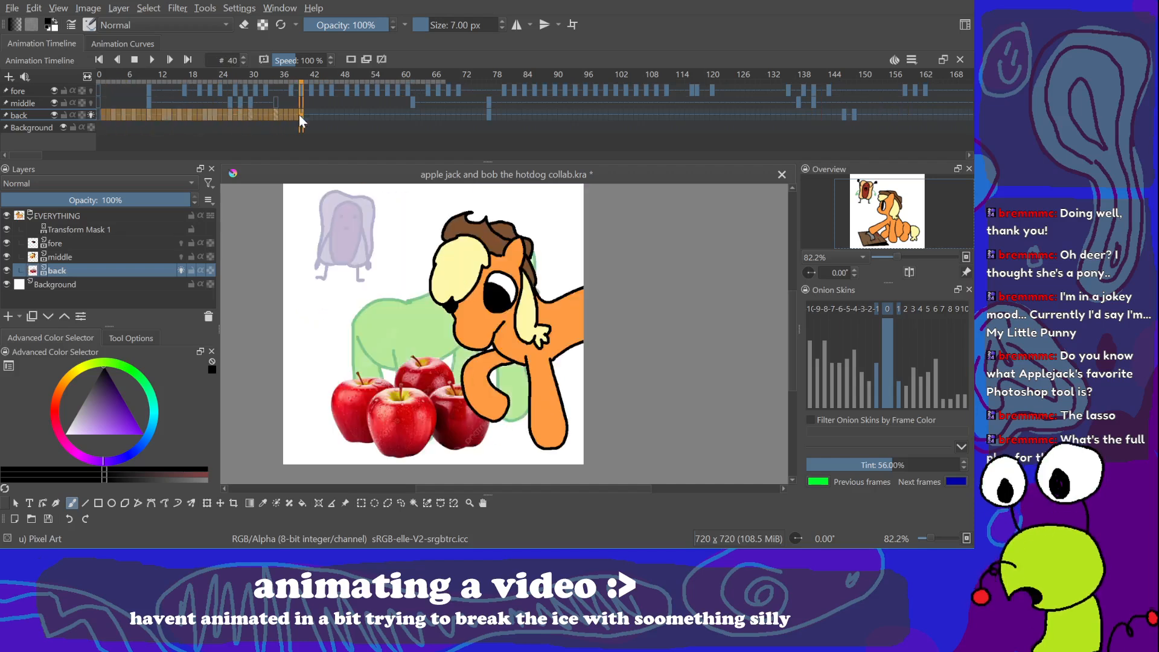
pyautogui.click(315, 112)
pyautogui.click(276, 114)
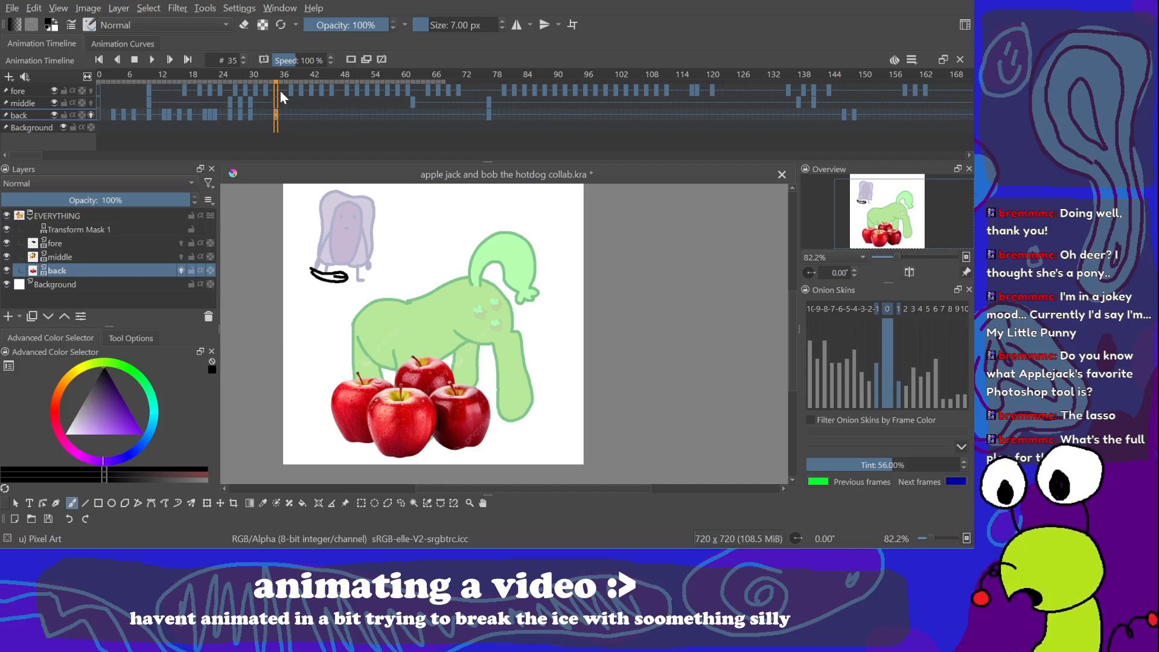
pyautogui.hotkey('ctrl', 'z')
pyautogui.hotkey('ctrl', 'z')
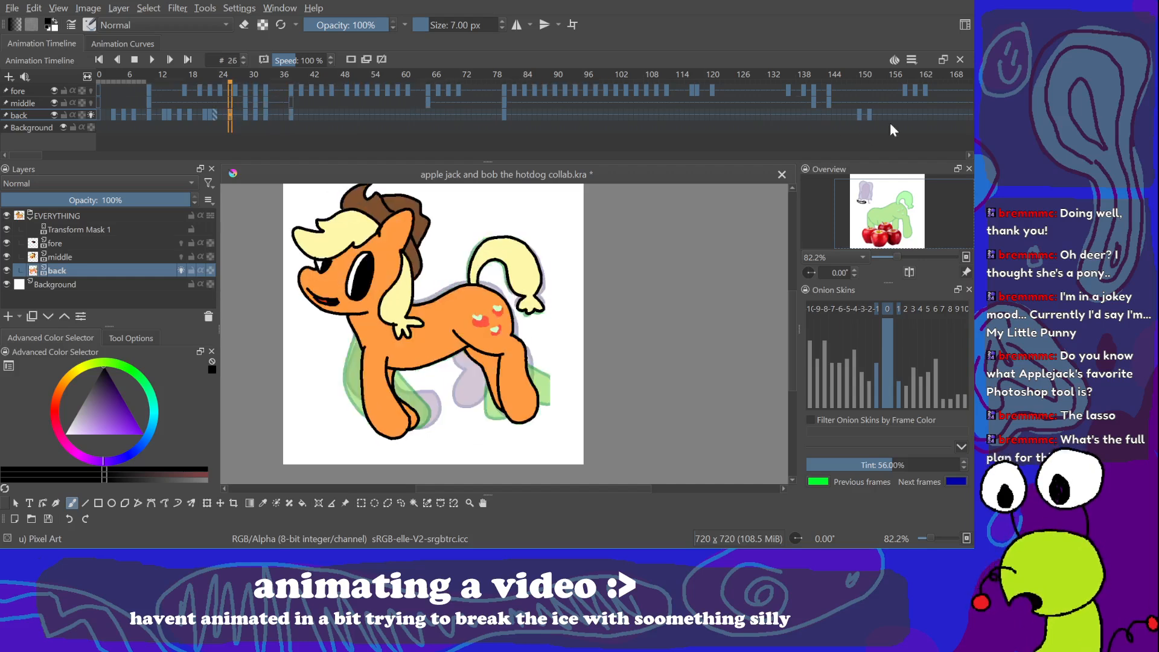
# Step: Examine the end of the timeline past frame 168 and play the animation from frame 174
pyautogui.click(951, 114)
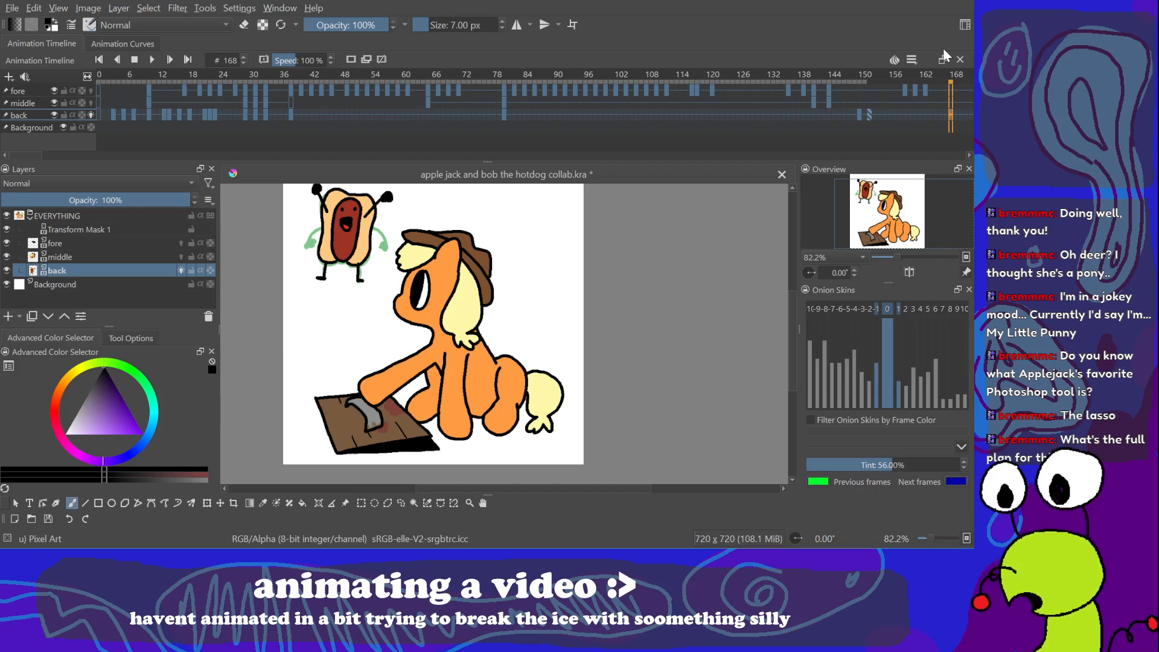
pyautogui.moveTo(26, 155)
pyautogui.mouseDown()
pyautogui.moveTo(76, 155)
pyautogui.moveTo(33, 155)
pyautogui.moveTo(43, 156)
pyautogui.mouseUp()
pyautogui.click(593, 114)
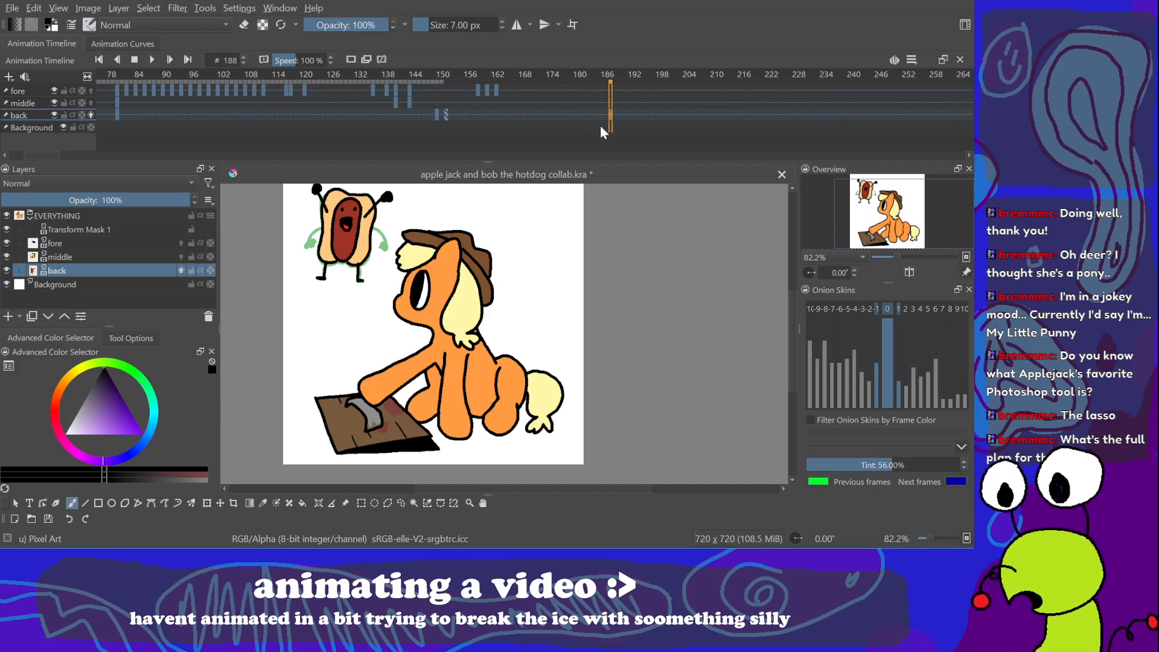
pyautogui.click(545, 114)
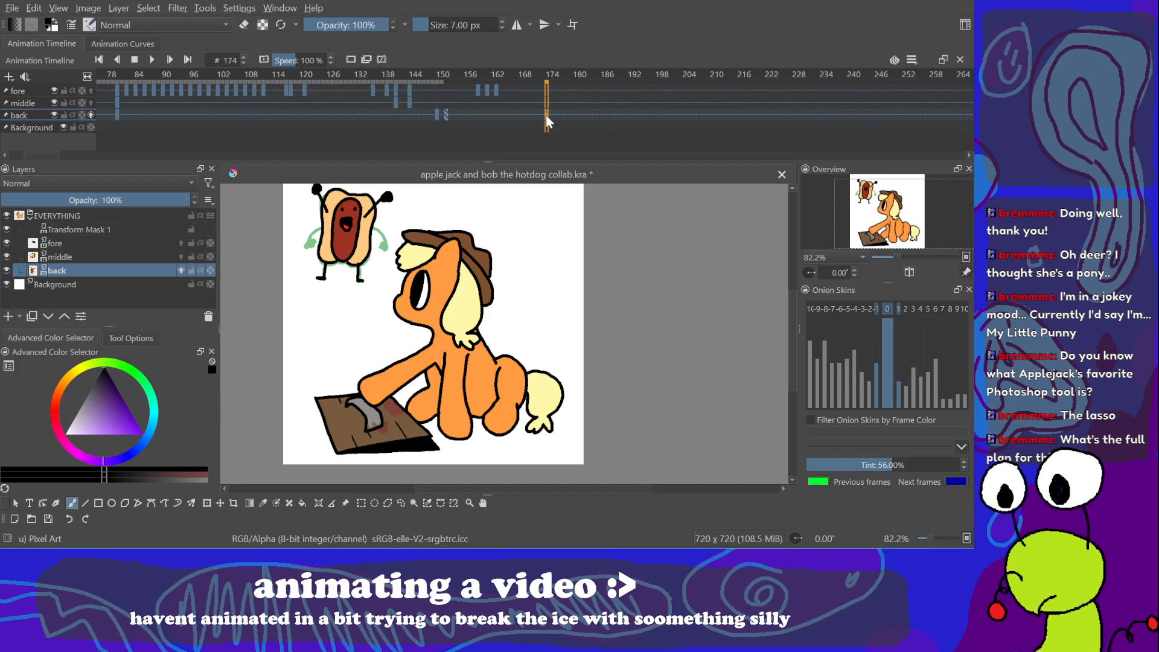
pyautogui.press('space')
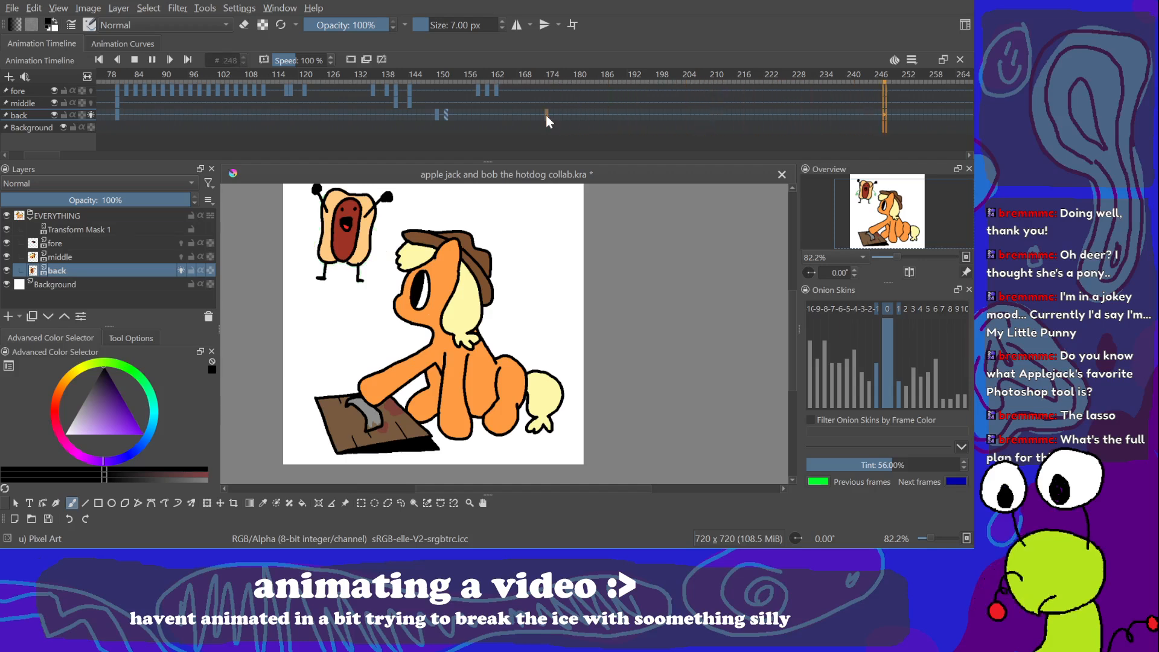
pyautogui.press('space')
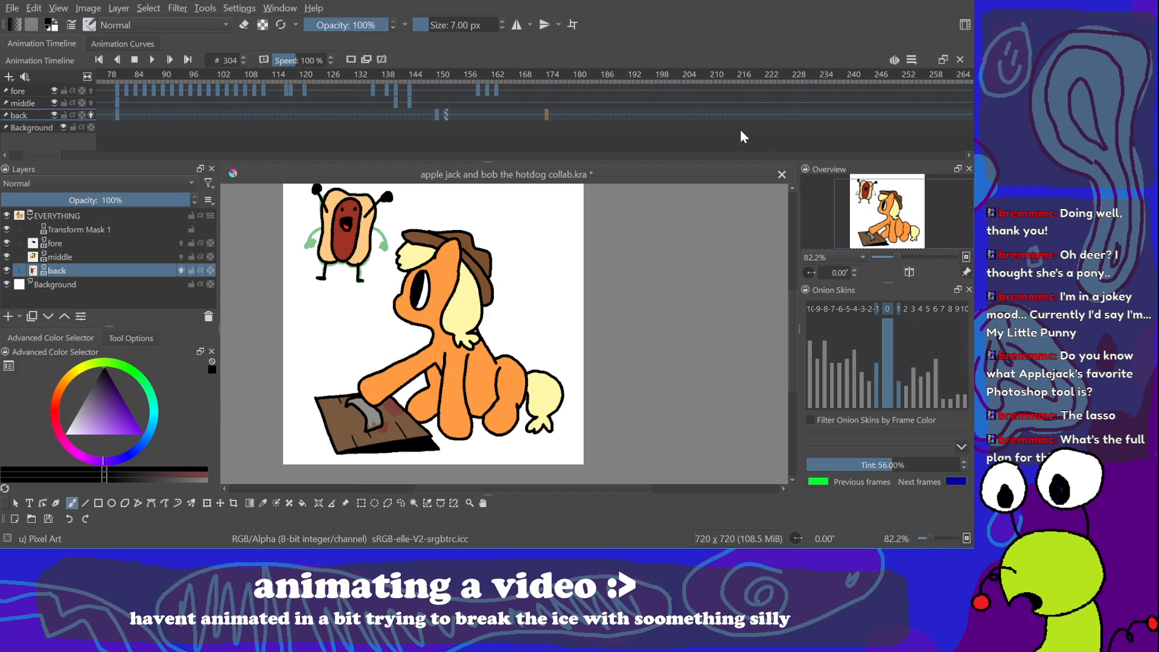
pyautogui.click(369, 121)
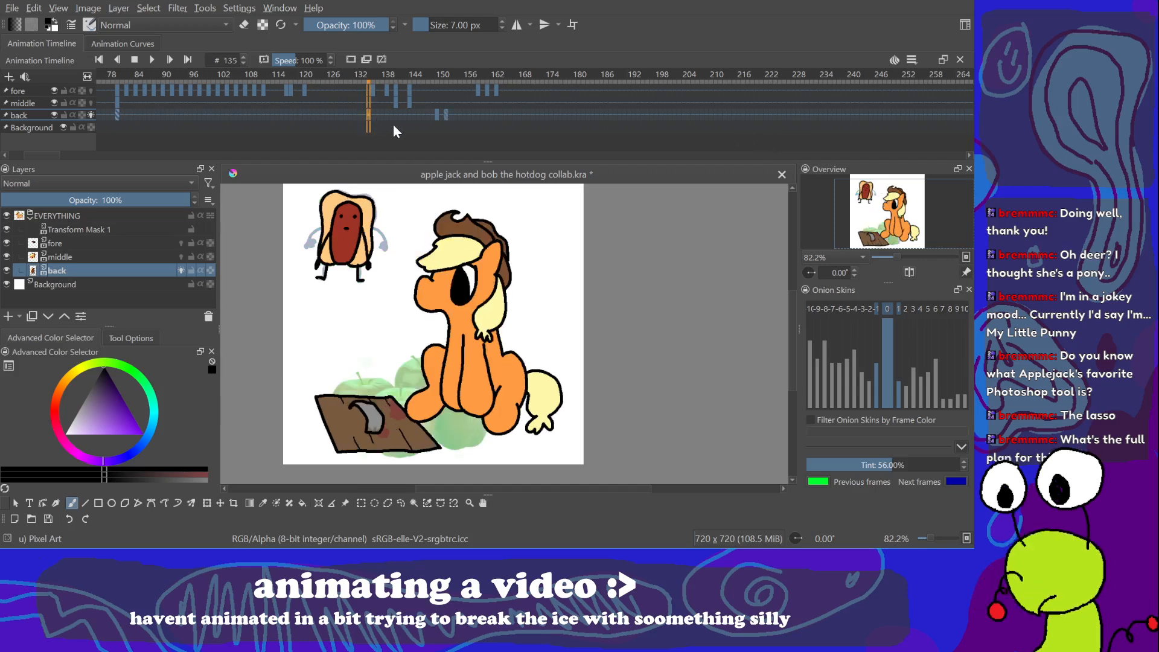
pyautogui.moveTo(47, 155)
pyautogui.mouseDown()
pyautogui.moveTo(31, 155)
pyautogui.moveTo(66, 155)
pyautogui.mouseUp()
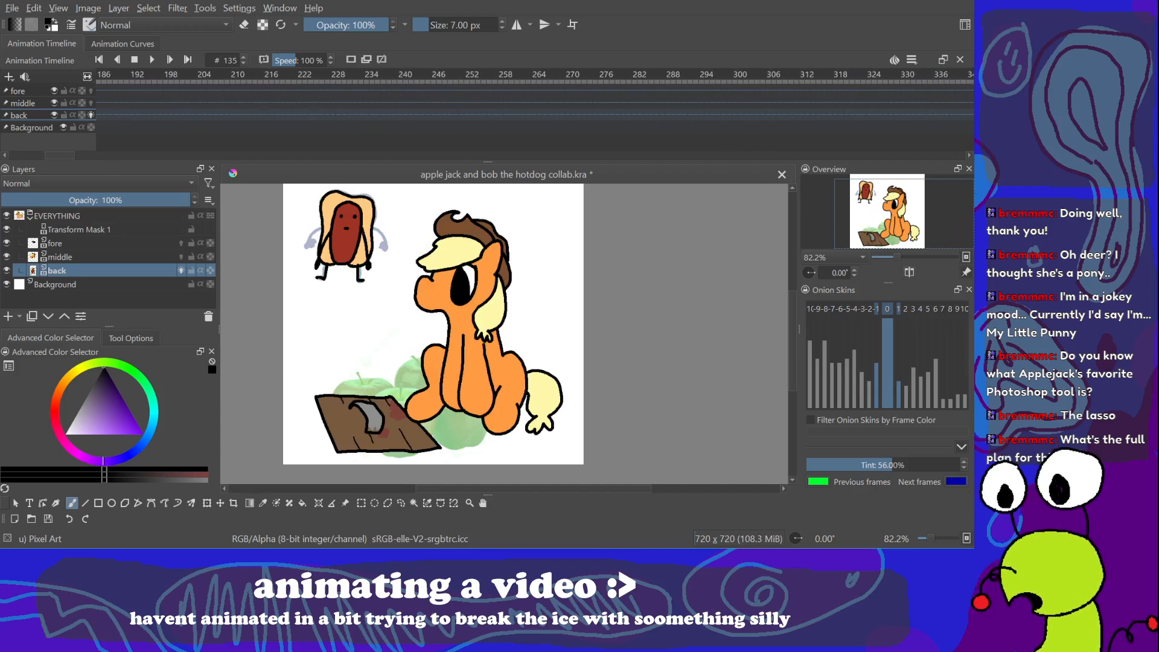
pyautogui.moveTo(60, 156); pyautogui.dragTo(15, 161)
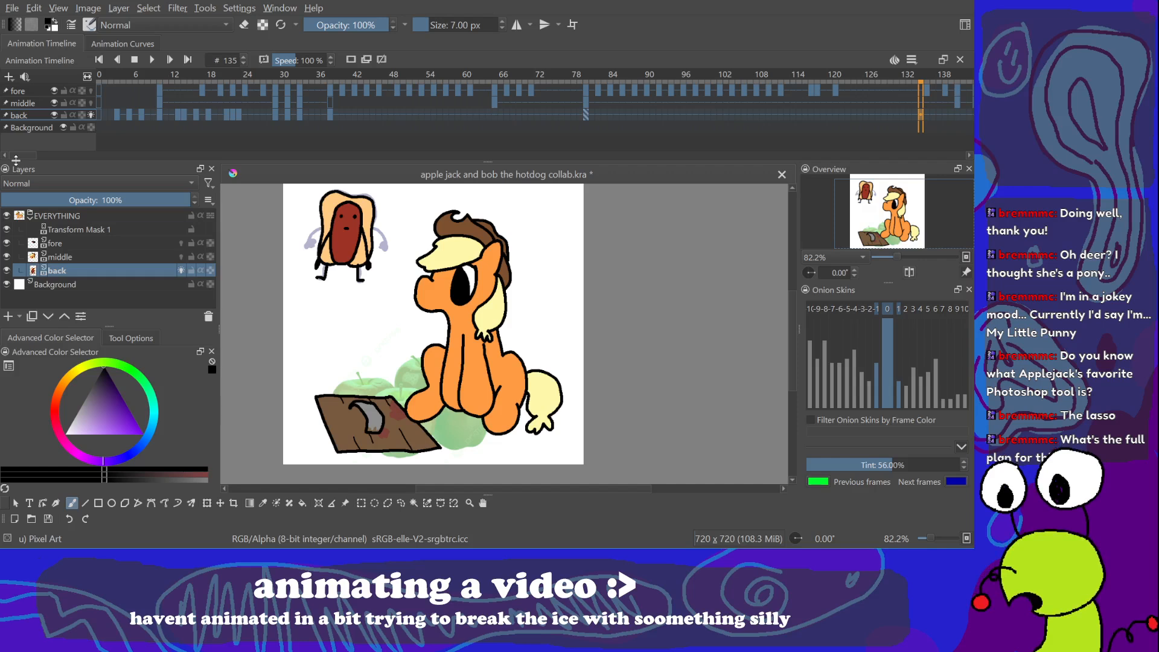
# Step: Examine the pony's poses across the back layer at frames 38, 12, 18 and 40
pyautogui.click(329, 114)
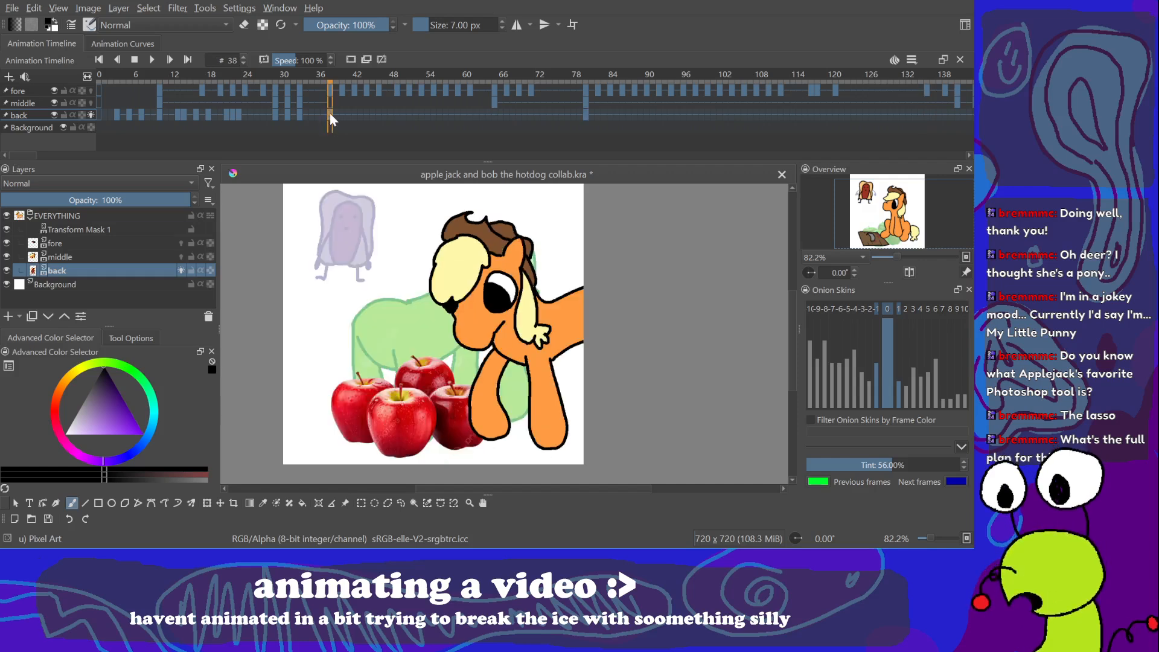
pyautogui.click(172, 114)
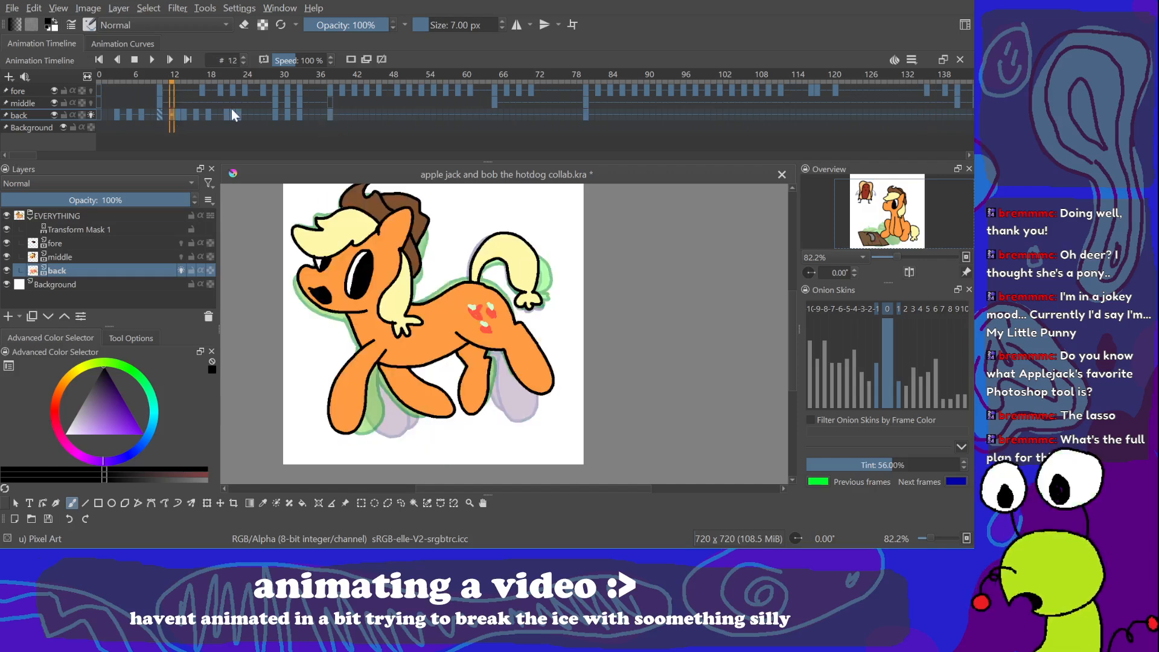
pyautogui.click(179, 114)
pyautogui.click(186, 114)
pyautogui.click(209, 113)
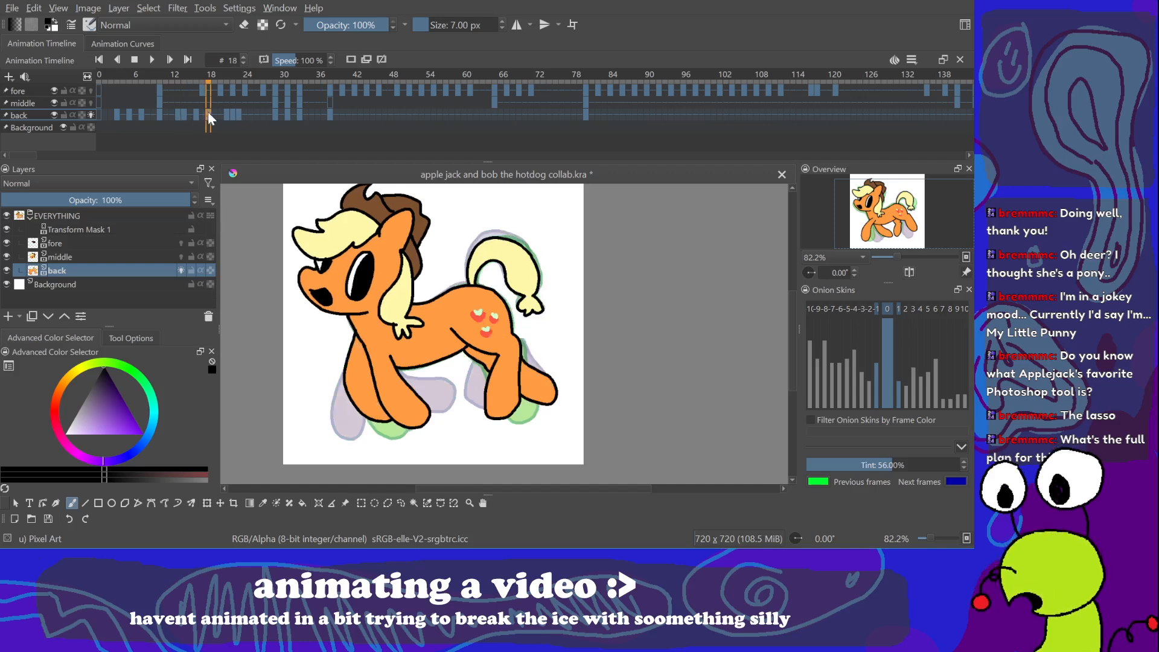
pyautogui.click(250, 110)
pyautogui.click(342, 117)
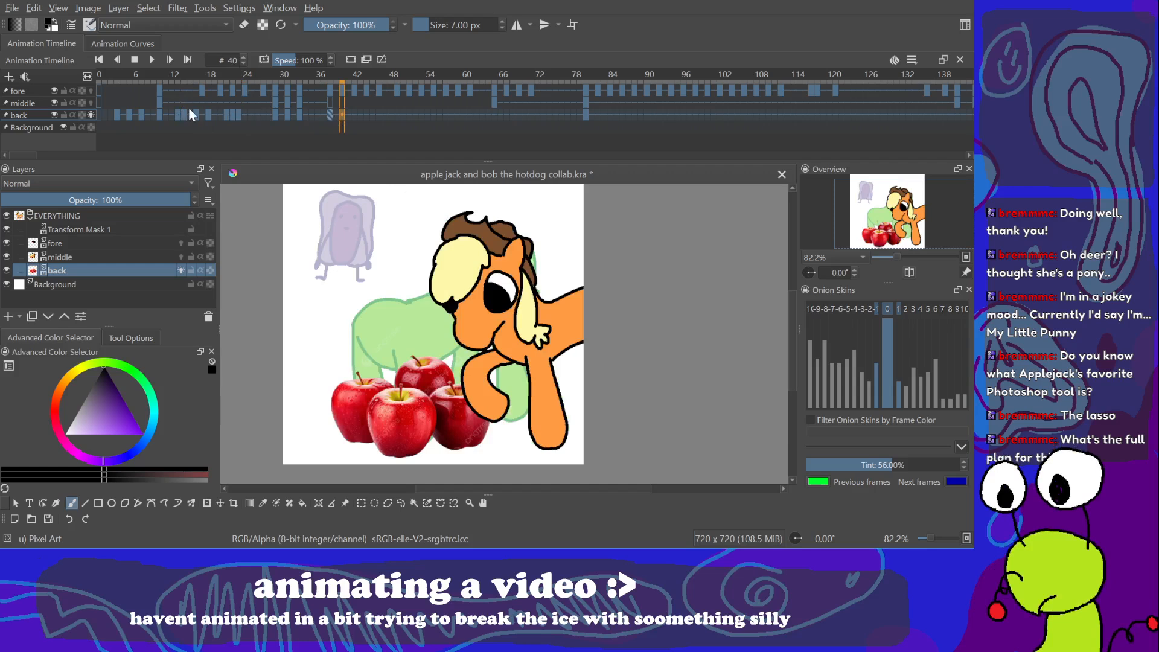
# Step: Play back frames 2 to 41 on the back layer and go to frame 26
pyautogui.click(151, 115)
pyautogui.click(112, 114)
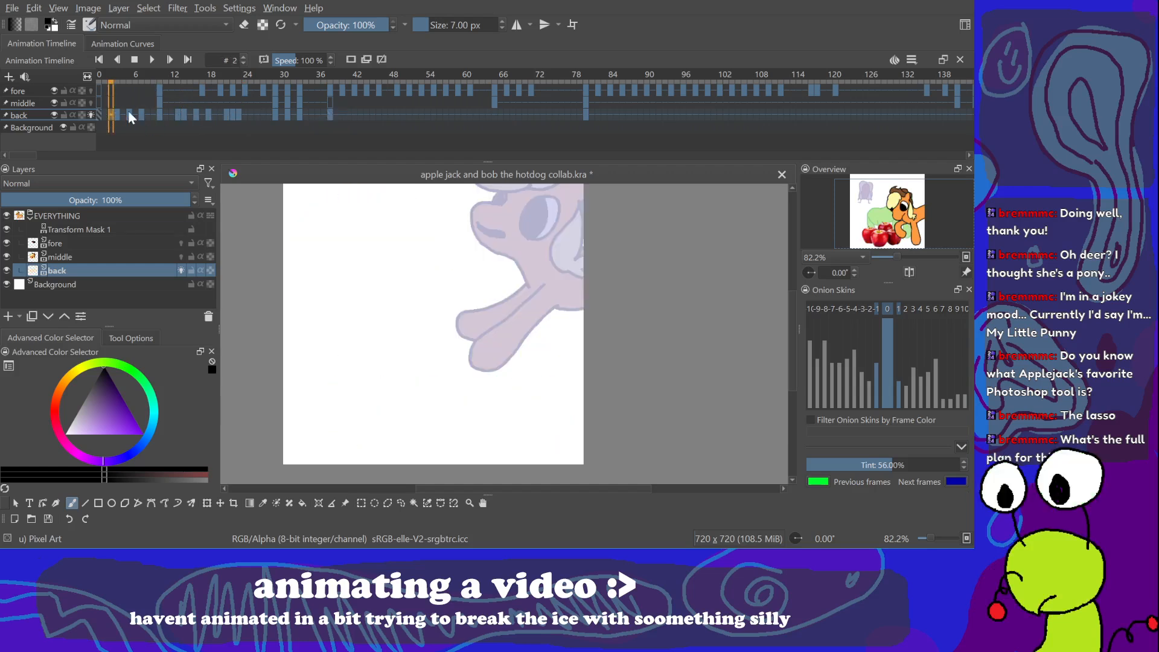
pyautogui.keyDown('shift'); pyautogui.click(346, 113); pyautogui.keyUp('shift')
pyautogui.press('space')
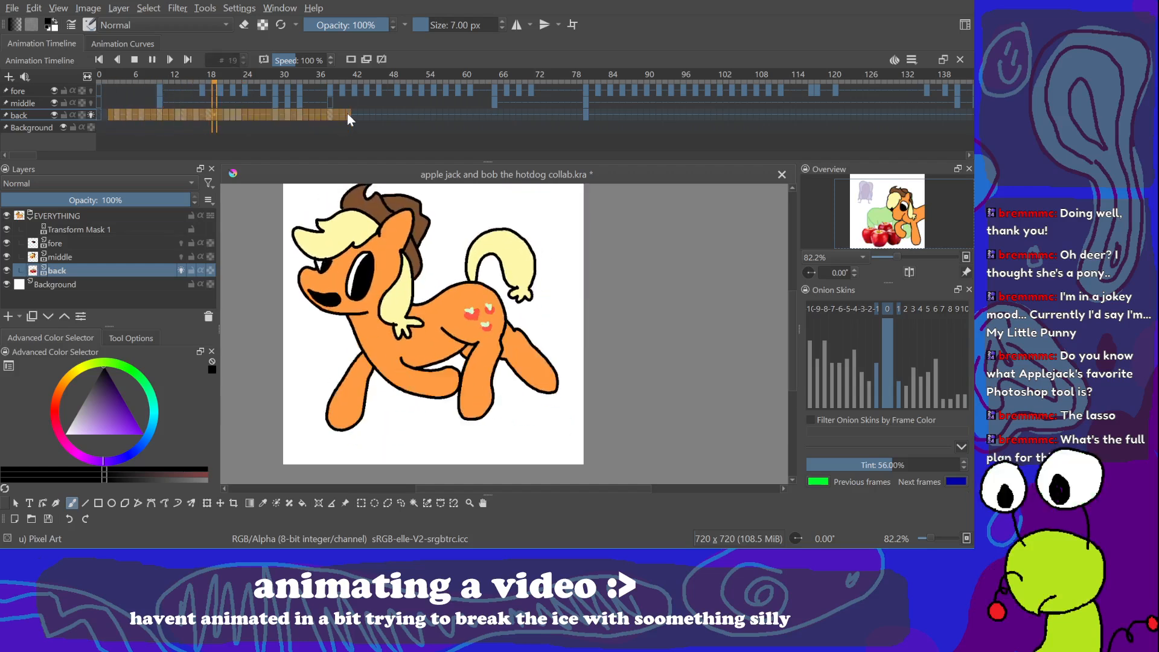
pyautogui.click(258, 113)
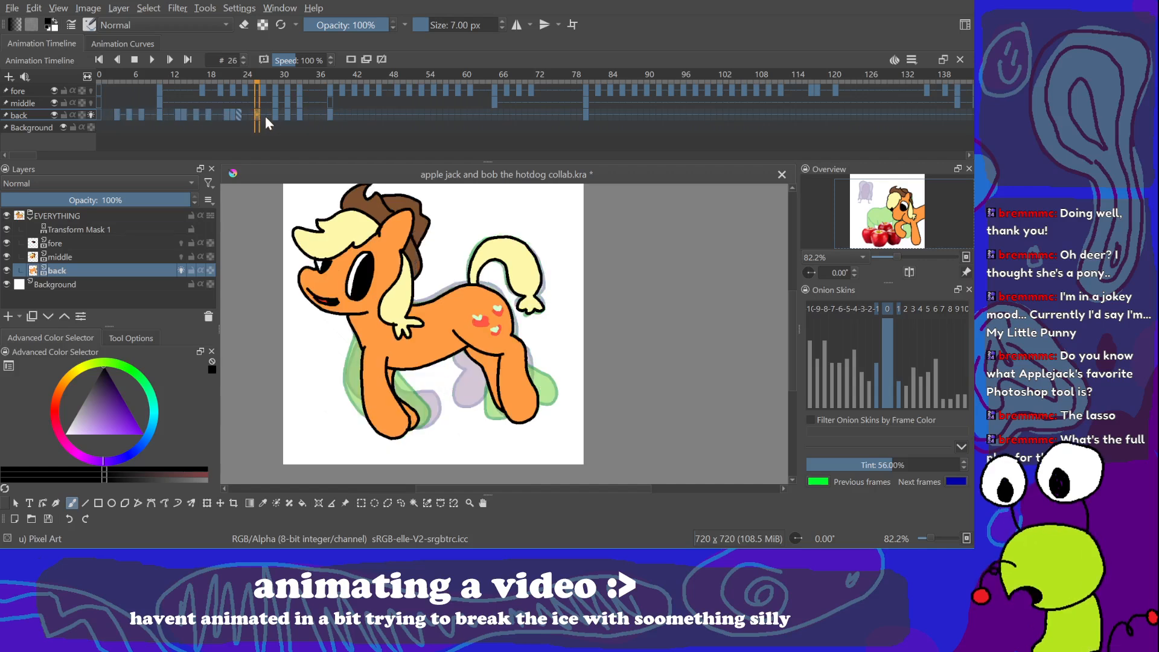
pyautogui.click(268, 114)
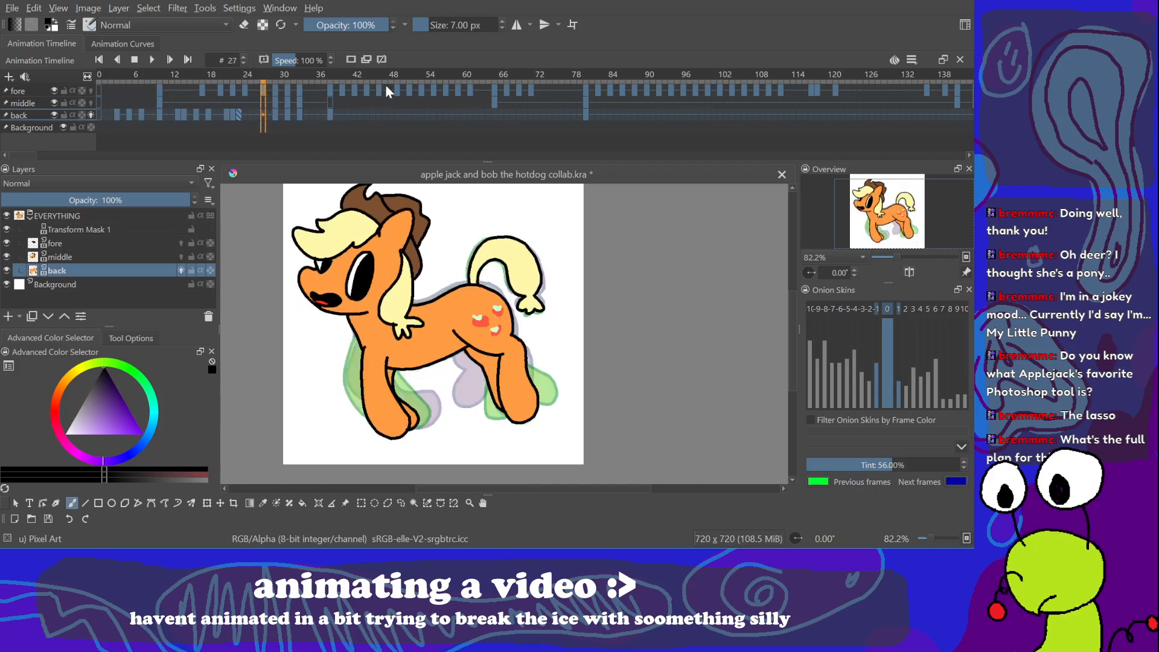
pyautogui.keyDown('shift'); pyautogui.click(963, 115); pyautogui.keyUp('shift')
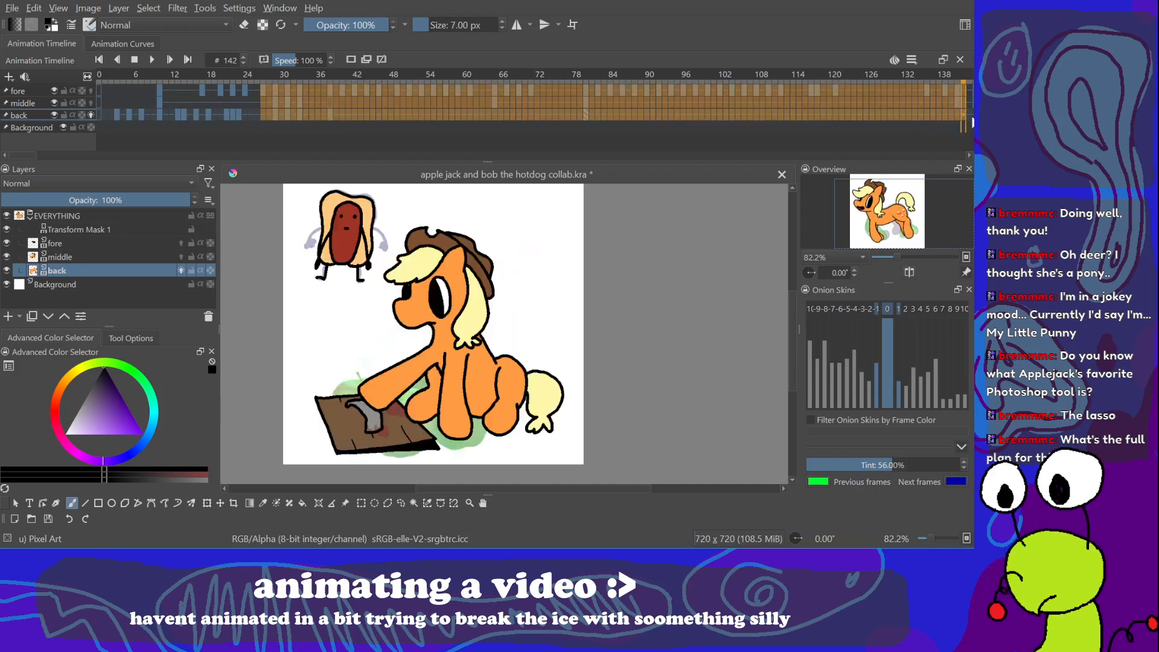
pyautogui.moveTo(29, 156)
pyautogui.mouseDown()
pyautogui.moveTo(29, 187)
pyautogui.moveTo(29, 129)
pyautogui.moveTo(28, 151)
pyautogui.mouseUp()
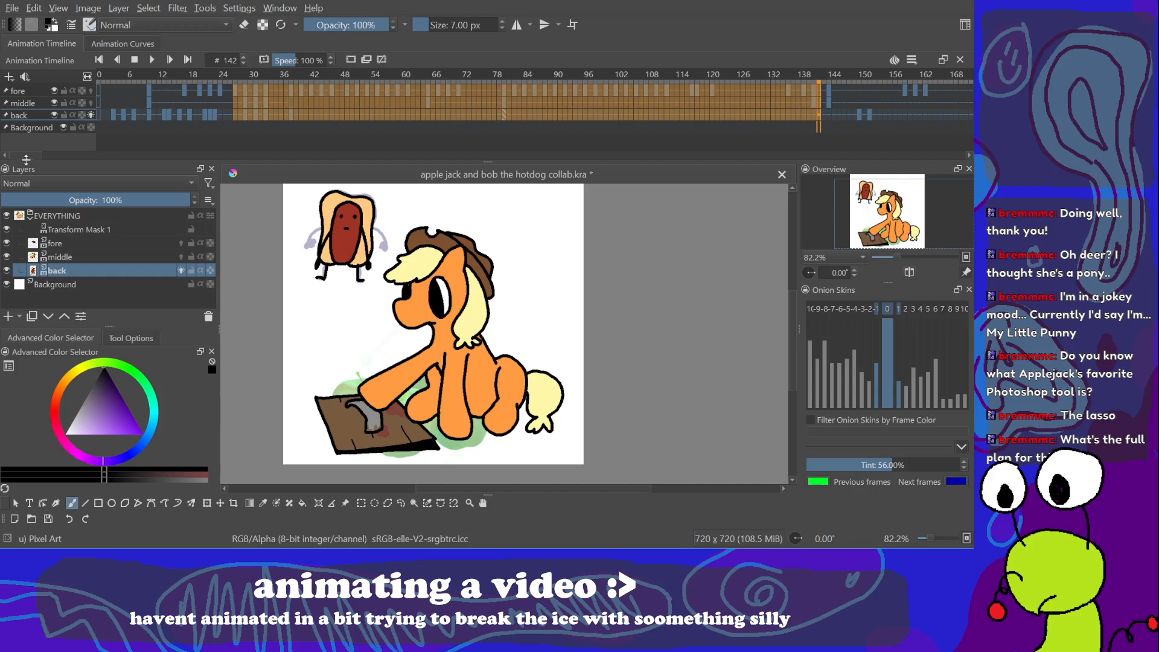
pyautogui.click(950, 91)
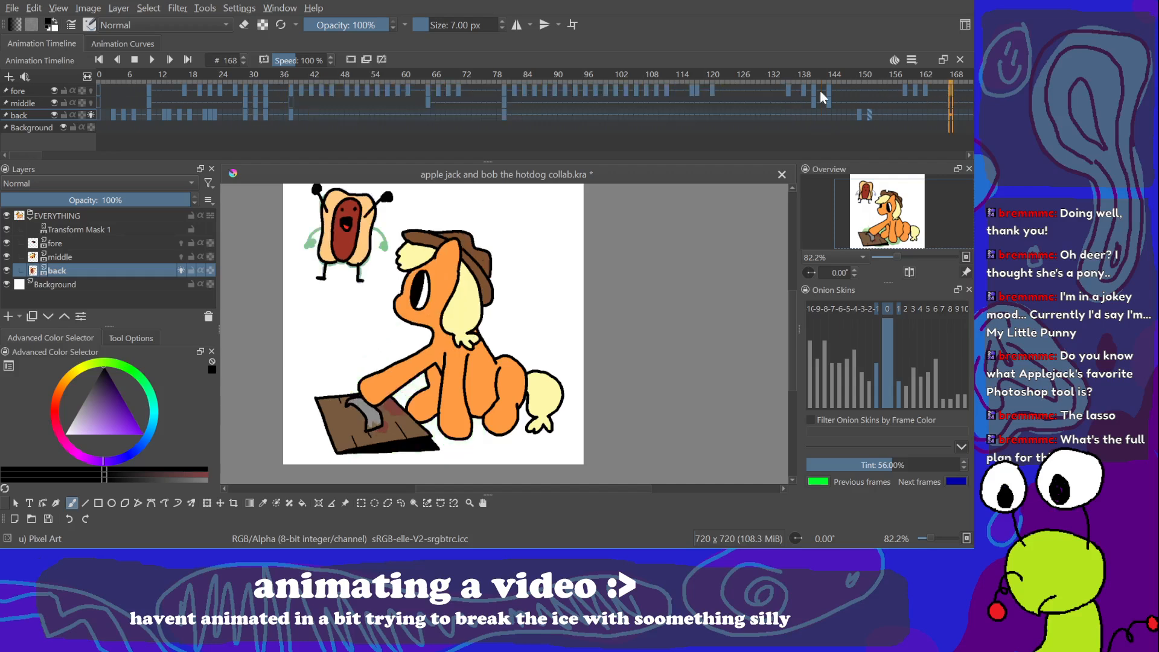
pyautogui.keyDown('shift'); pyautogui.click(208, 114); pyautogui.keyUp('shift')
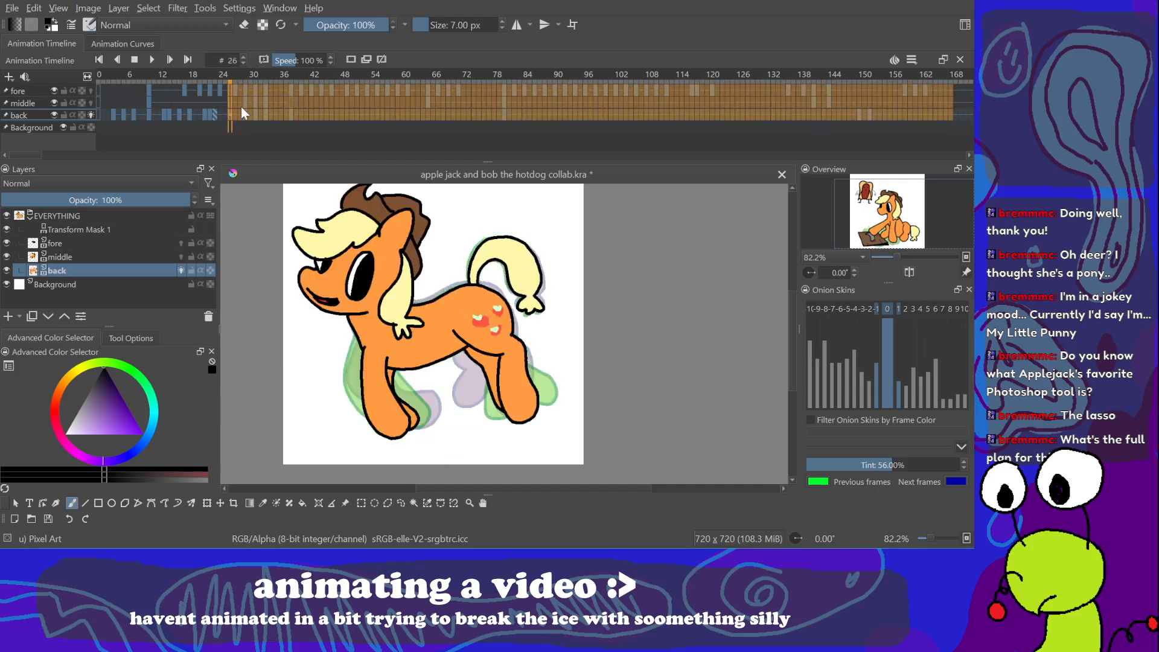
pyautogui.keyDown('shift'); pyautogui.click(240, 112); pyautogui.keyUp('shift')
pyautogui.keyDown('shift'); pyautogui.click(236, 92); pyautogui.keyUp('shift')
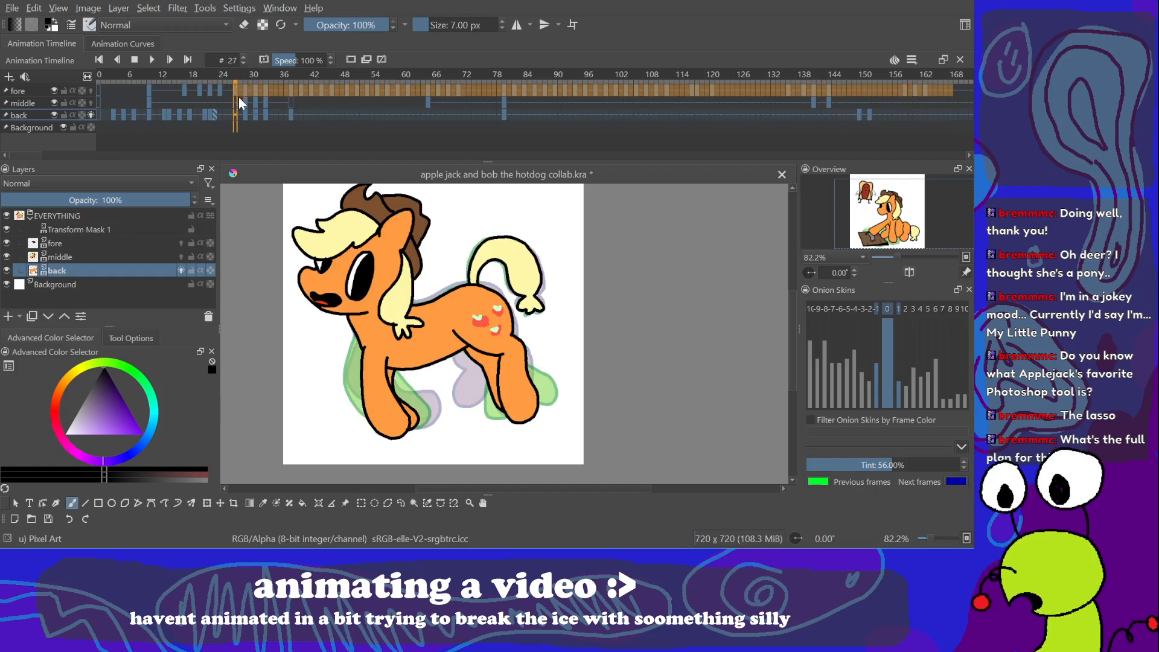
# Step: Shift all fore, middle and back layer frames from 27 to 170 one frame earlier
pyautogui.click(961, 116)
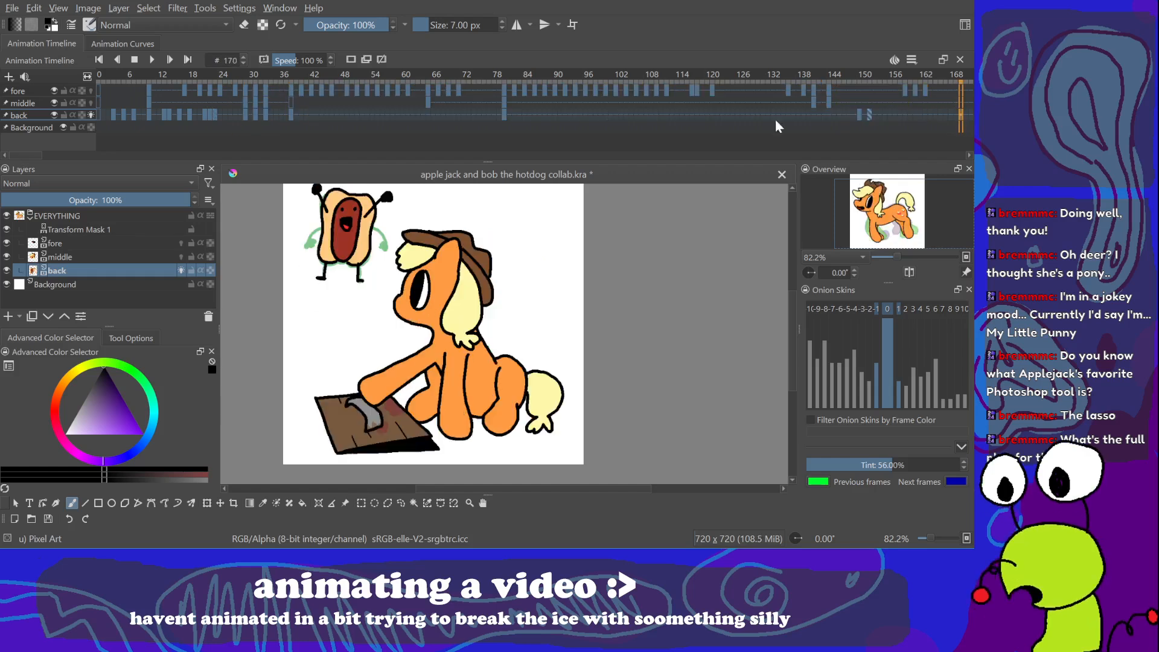
pyautogui.keyDown('shift'); pyautogui.click(235, 90); pyautogui.keyUp('shift')
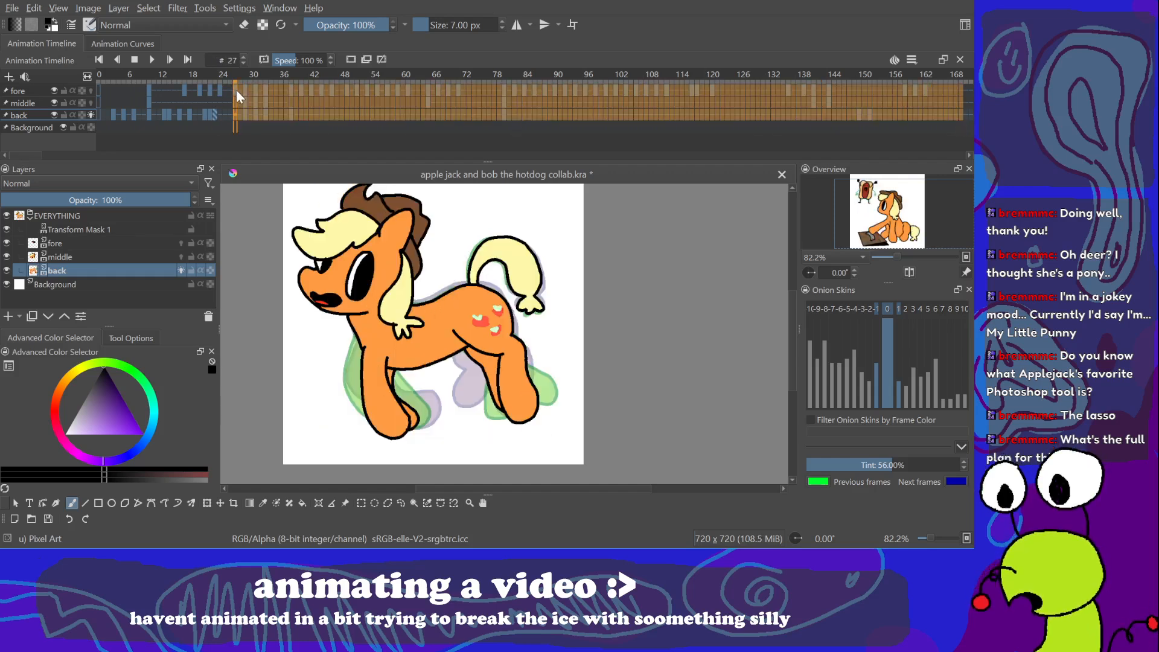
pyautogui.keyDown('shift'); pyautogui.click(219, 88); pyautogui.keyUp('shift')
pyautogui.keyDown('shift'); pyautogui.click(236, 89); pyautogui.keyUp('shift')
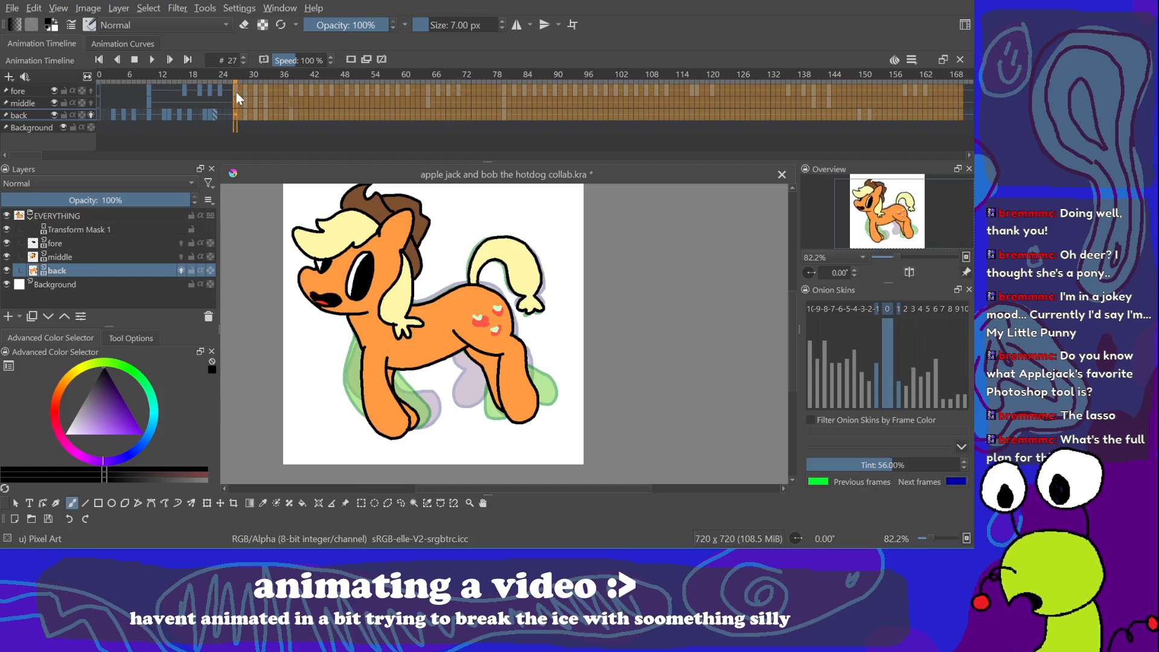
pyautogui.moveTo(237, 88)
pyautogui.mouseDown()
pyautogui.moveTo(219, 82)
pyautogui.moveTo(234, 88)
pyautogui.mouseUp()
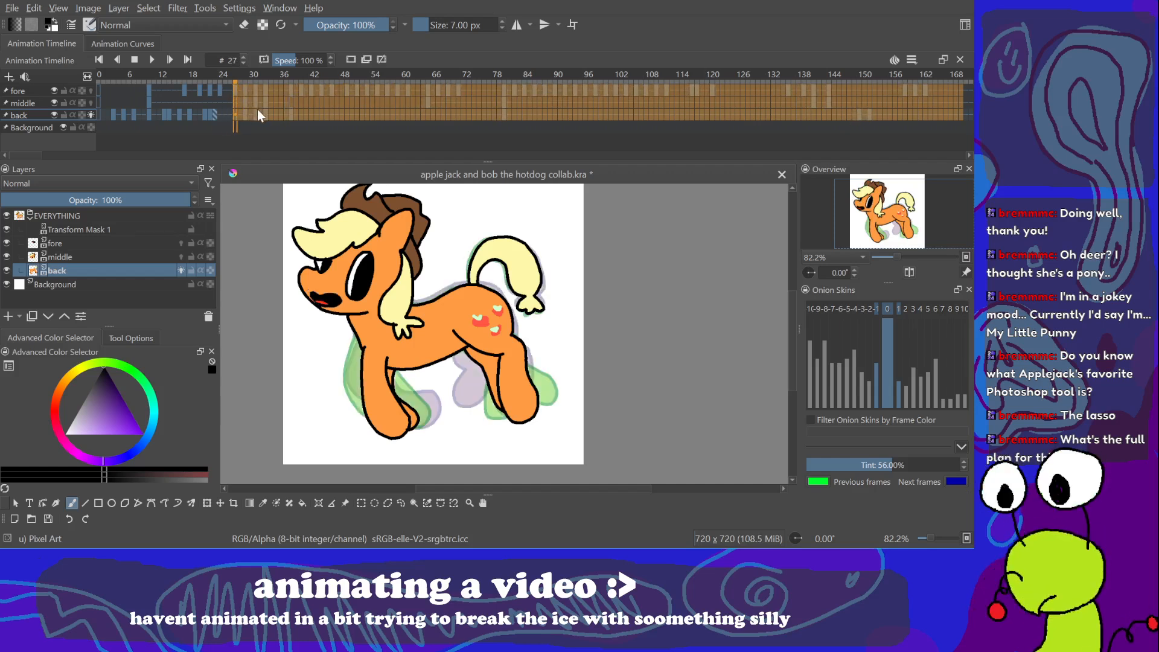
pyautogui.moveTo(235, 91); pyautogui.dragTo(230, 91)
# Step: Try to shift the fore, middle and back layer frames from 28 to 166
pyautogui.click(940, 116)
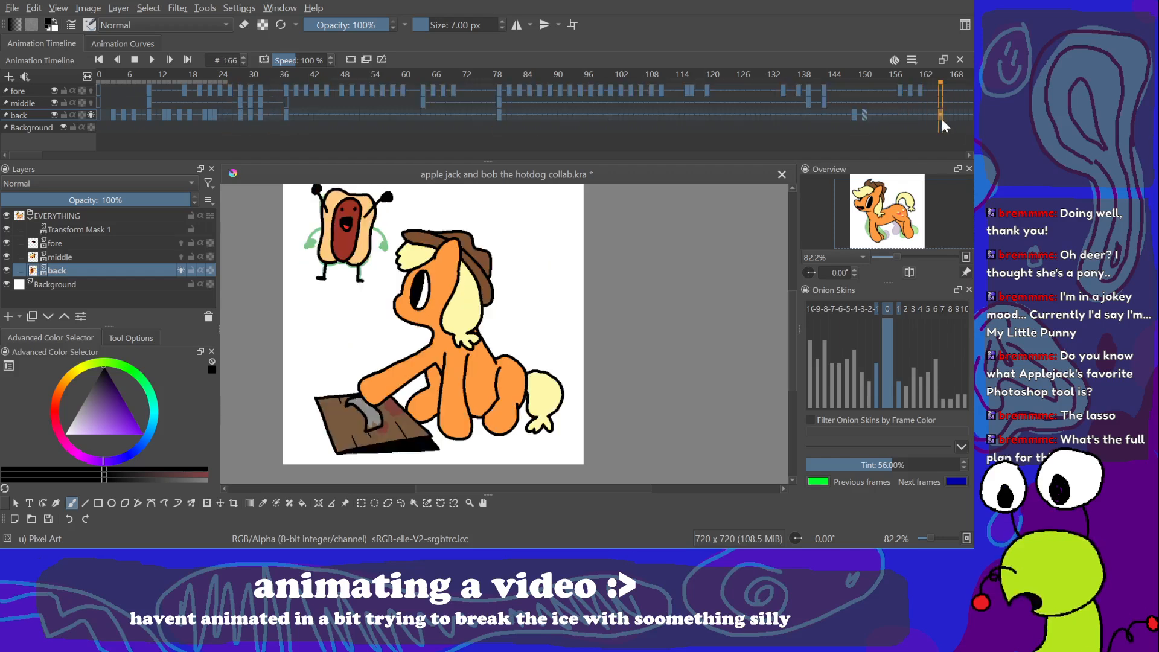
pyautogui.keyDown('shift'); pyautogui.click(241, 90); pyautogui.keyUp('shift')
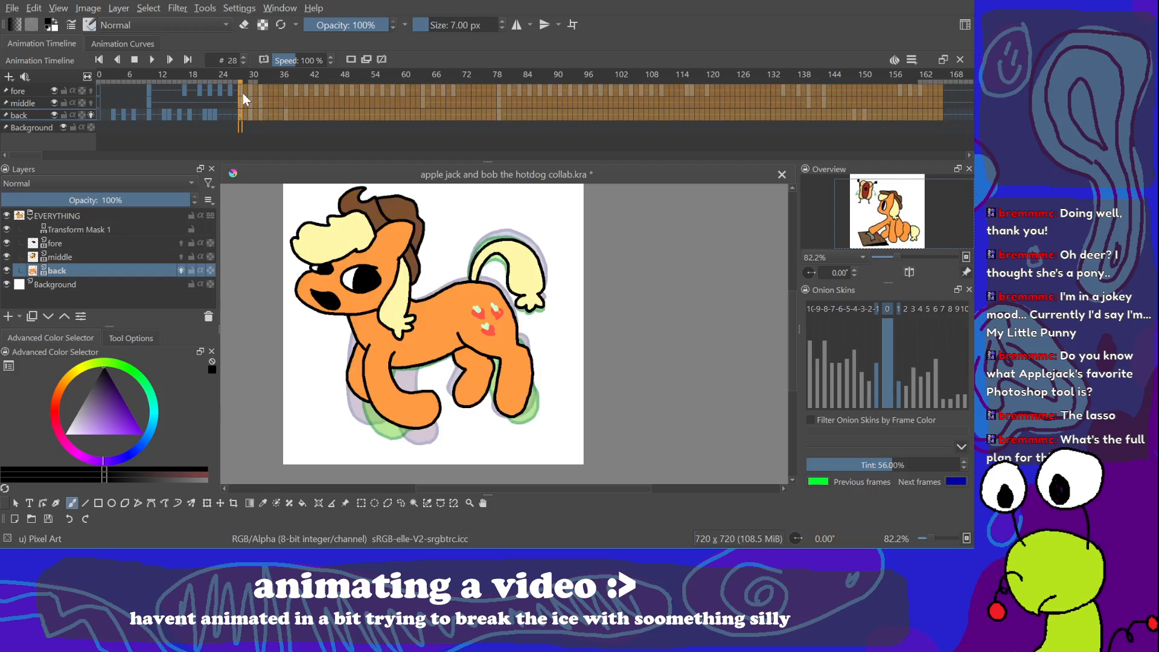
pyautogui.moveTo(240, 113)
pyautogui.mouseDown()
pyautogui.moveTo(224, 113)
pyautogui.moveTo(240, 114)
pyautogui.mouseUp()
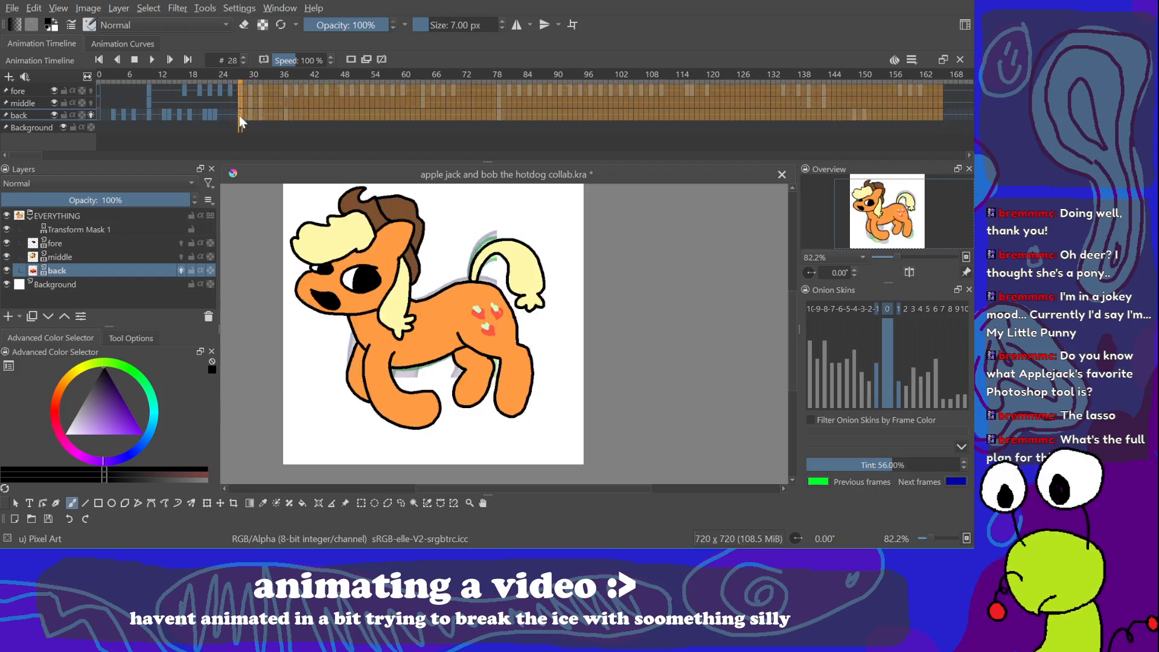
# Step: Play the animation from frame 11 and go to frame 26 on the back layer
pyautogui.click(156, 114)
pyautogui.press('space')
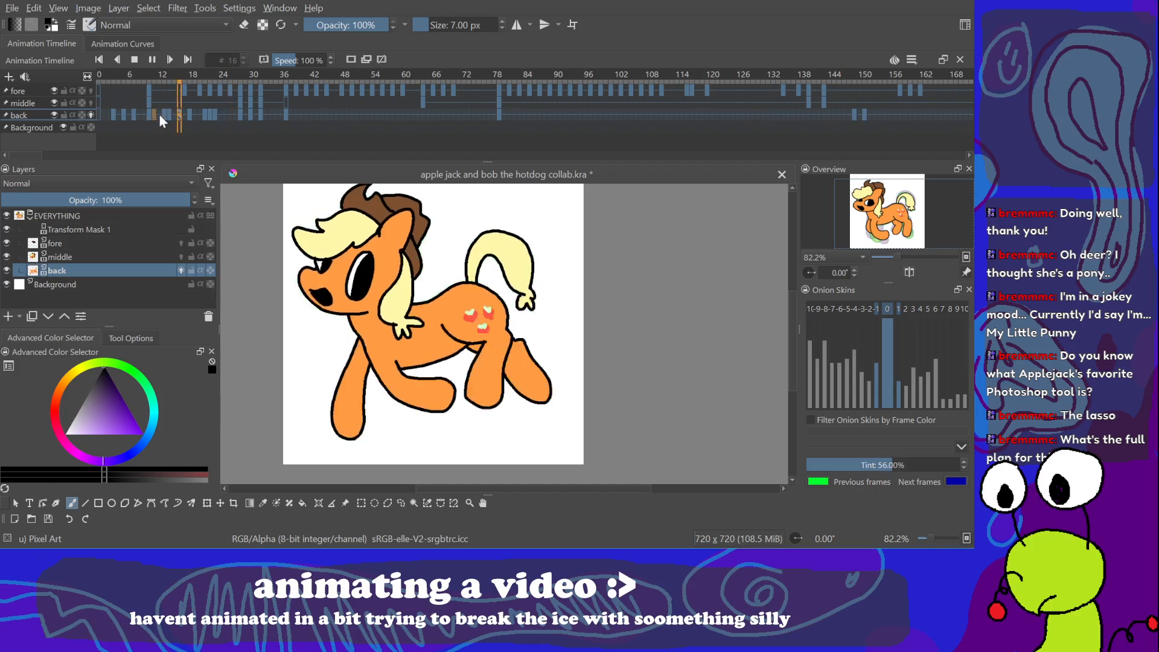
pyautogui.click(234, 110)
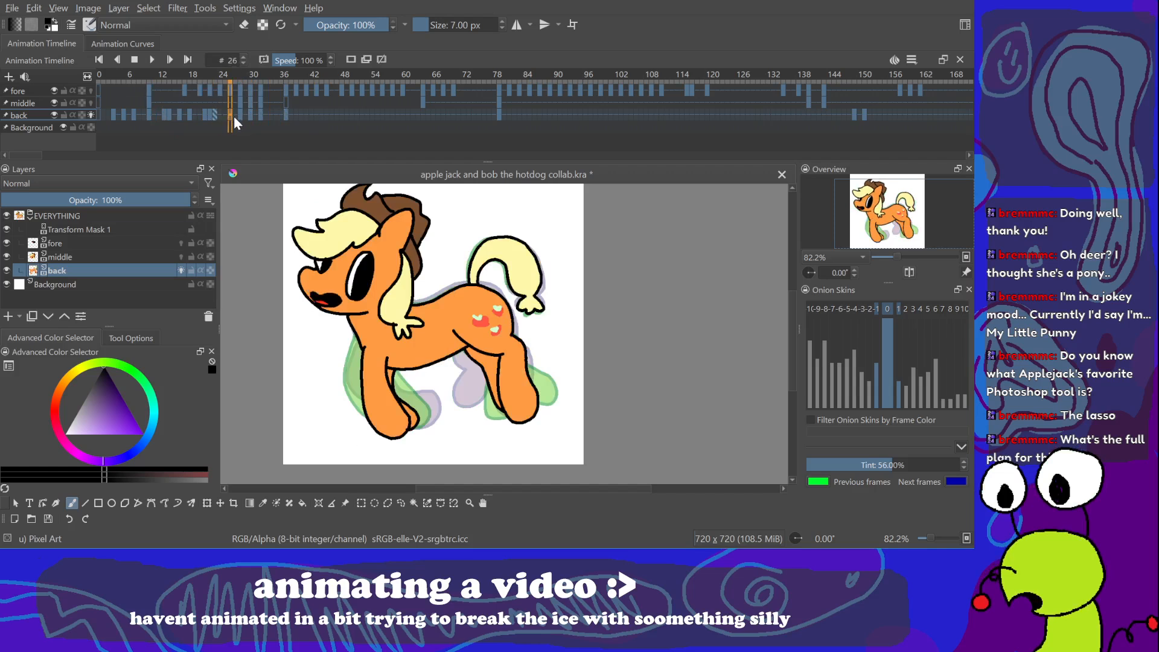
# Step: Play back frames 1 to 34 on the back layer to check the pony's walk
pyautogui.click(106, 115)
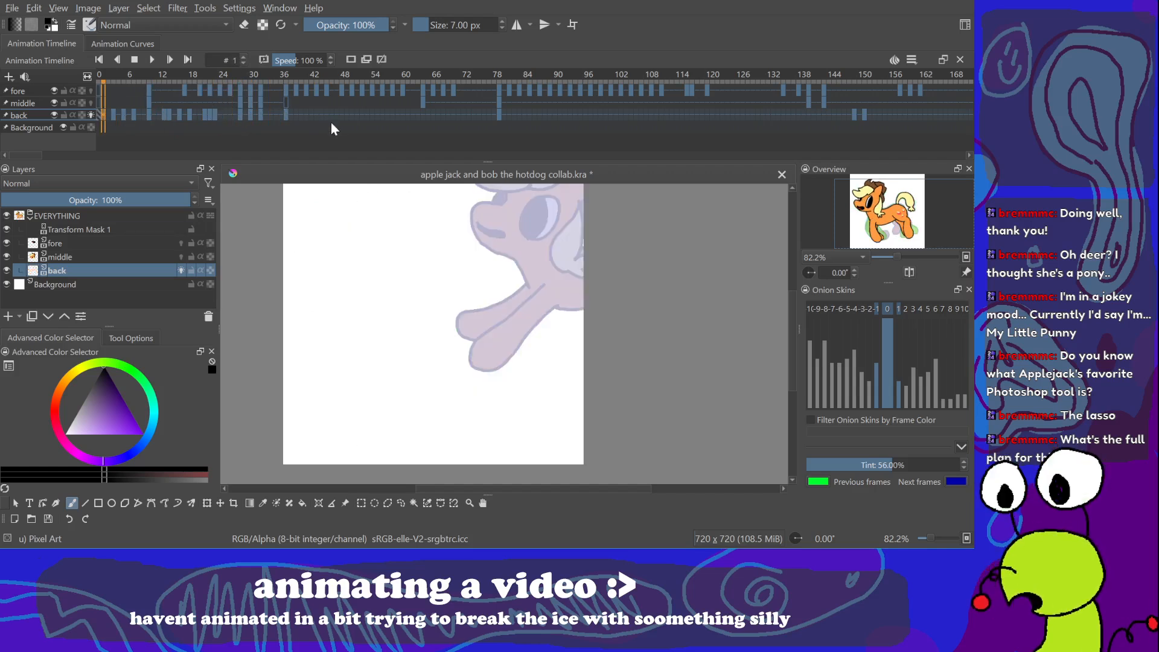
pyautogui.keyDown('shift'); pyautogui.click(306, 114); pyautogui.keyUp('shift')
pyautogui.keyDown('shift'); pyautogui.click(271, 114); pyautogui.keyUp('shift')
pyautogui.press('space')
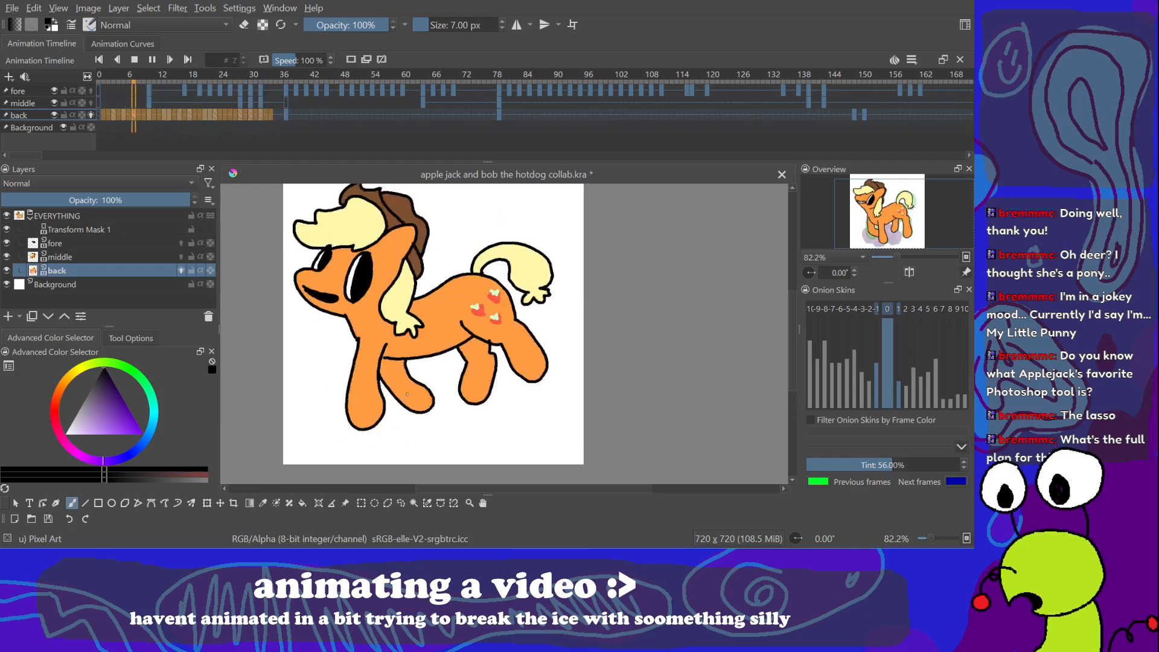
pyautogui.press('space')
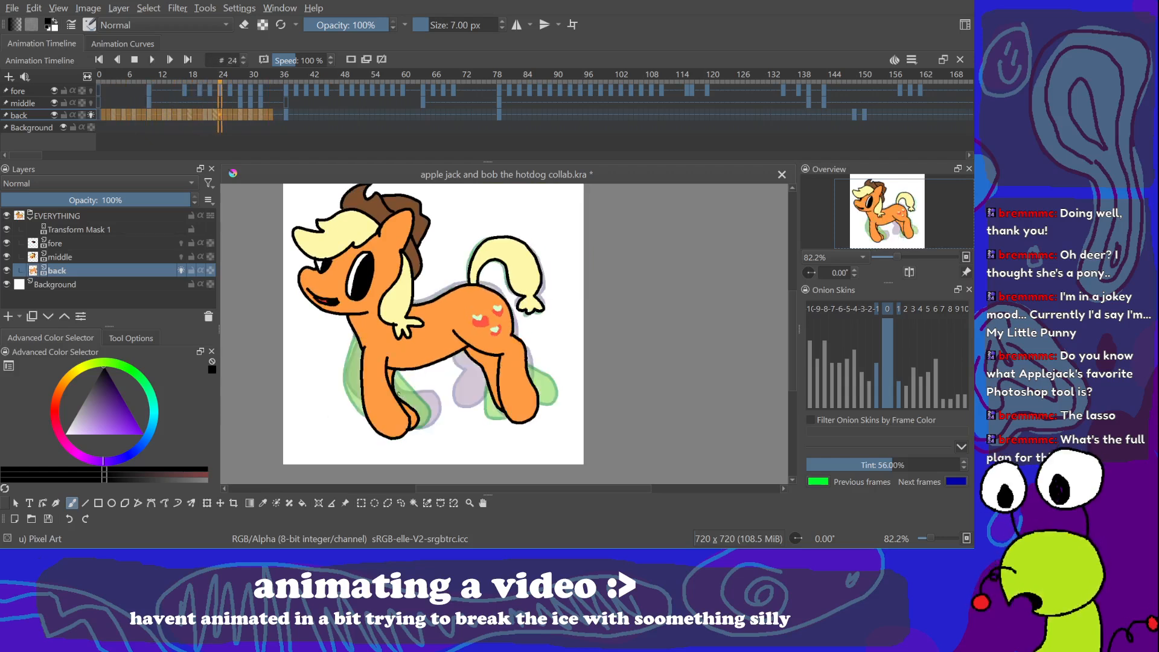
# Step: Examine the pony's poses on the back layer by comparing frames 26, 28, 30 and 32 repeatedly
pyautogui.click(231, 116)
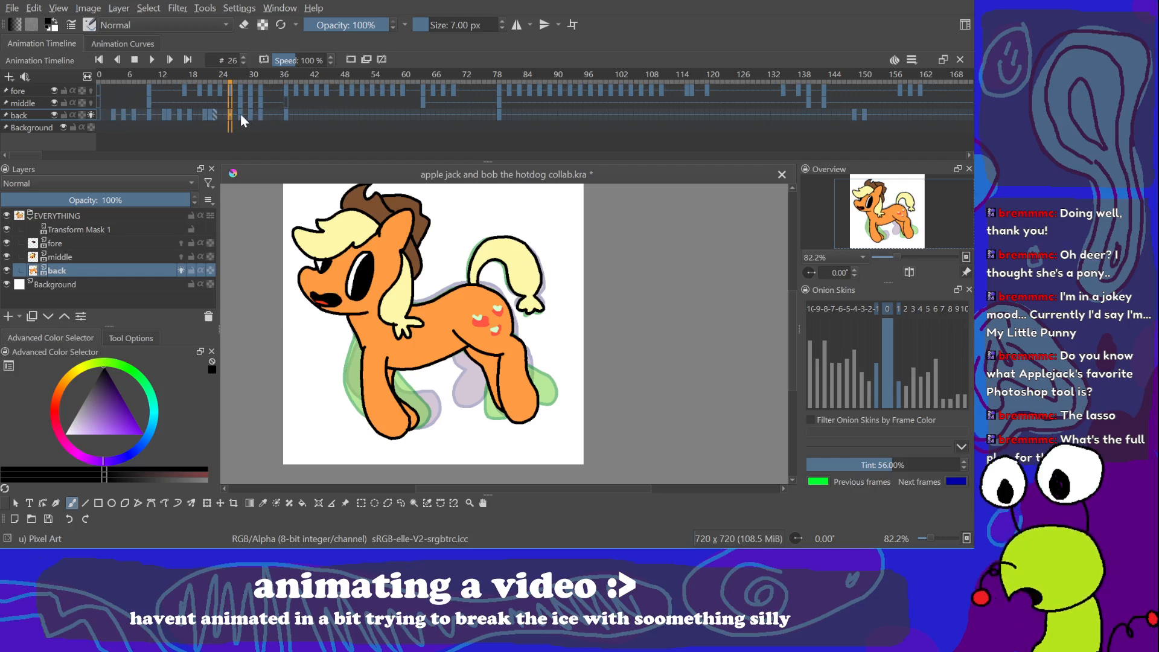
pyautogui.click(240, 115)
pyautogui.click(251, 116)
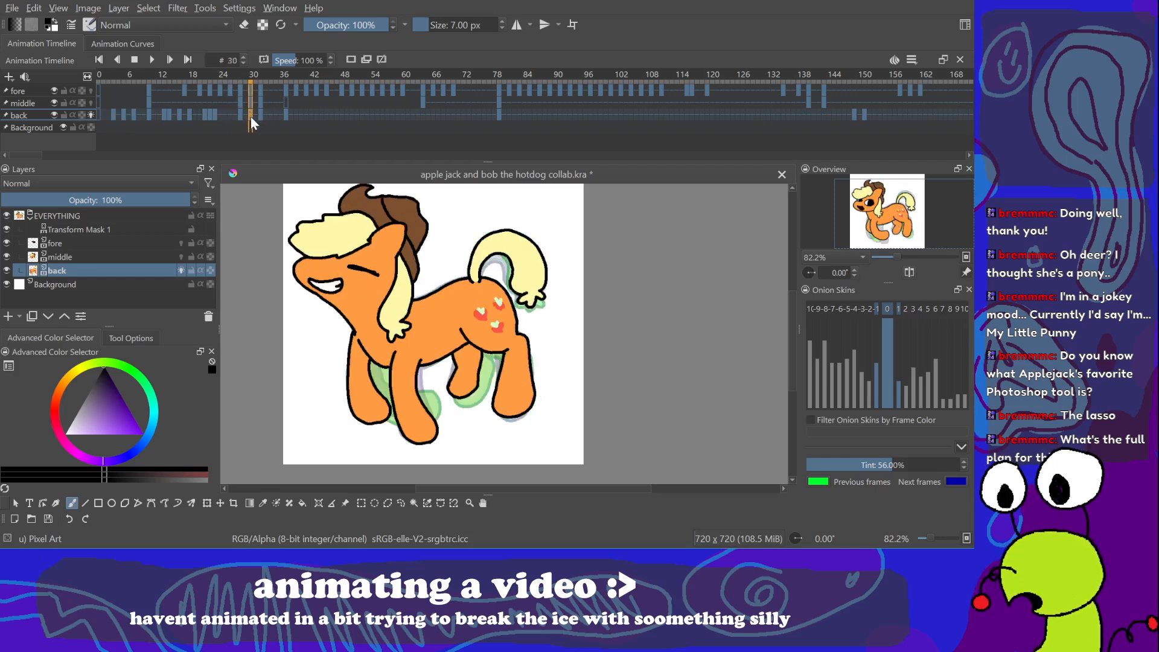
pyautogui.click(231, 112)
pyautogui.click(244, 115)
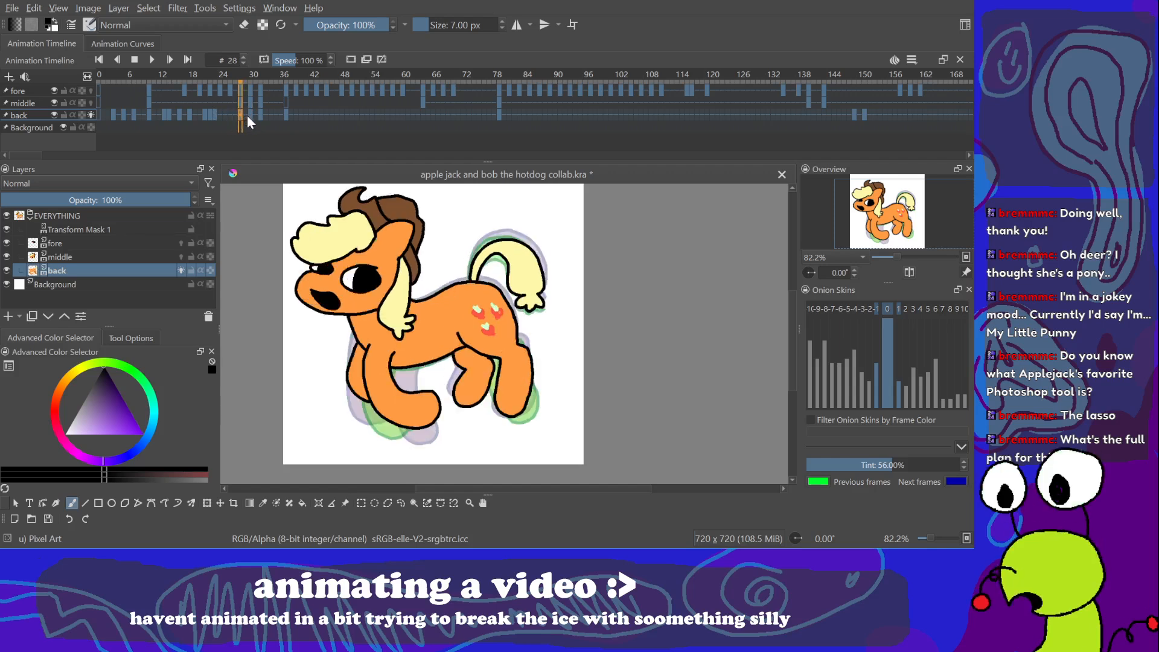
pyautogui.click(250, 115)
pyautogui.click(259, 116)
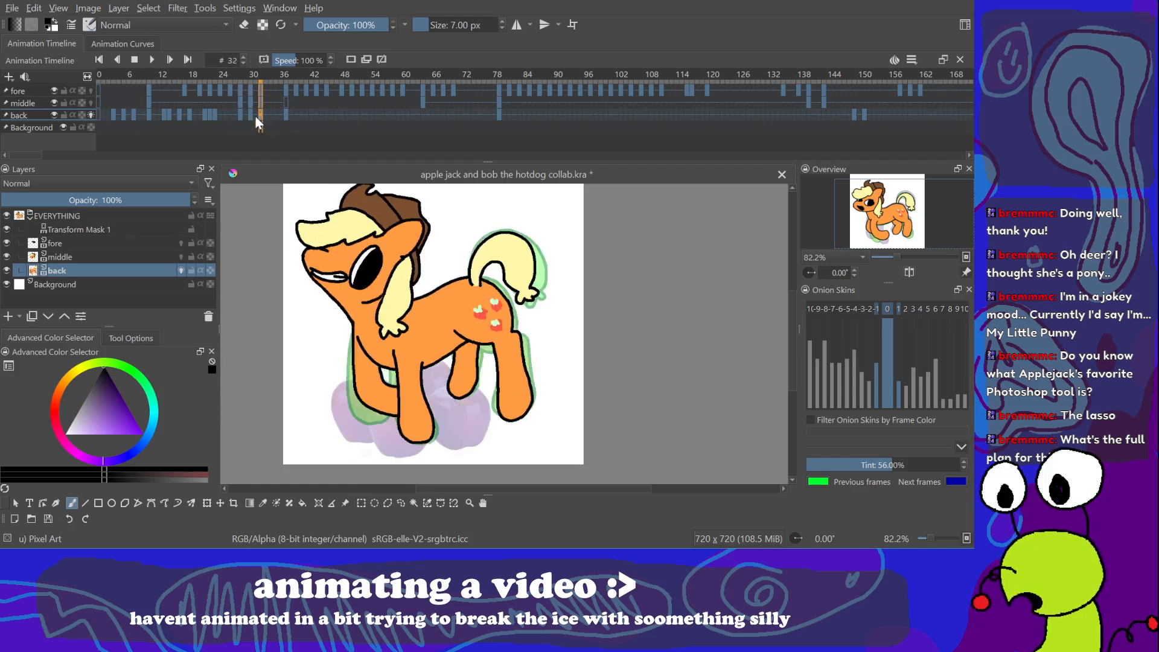
pyautogui.click(224, 114)
pyautogui.click(241, 114)
pyautogui.click(251, 114)
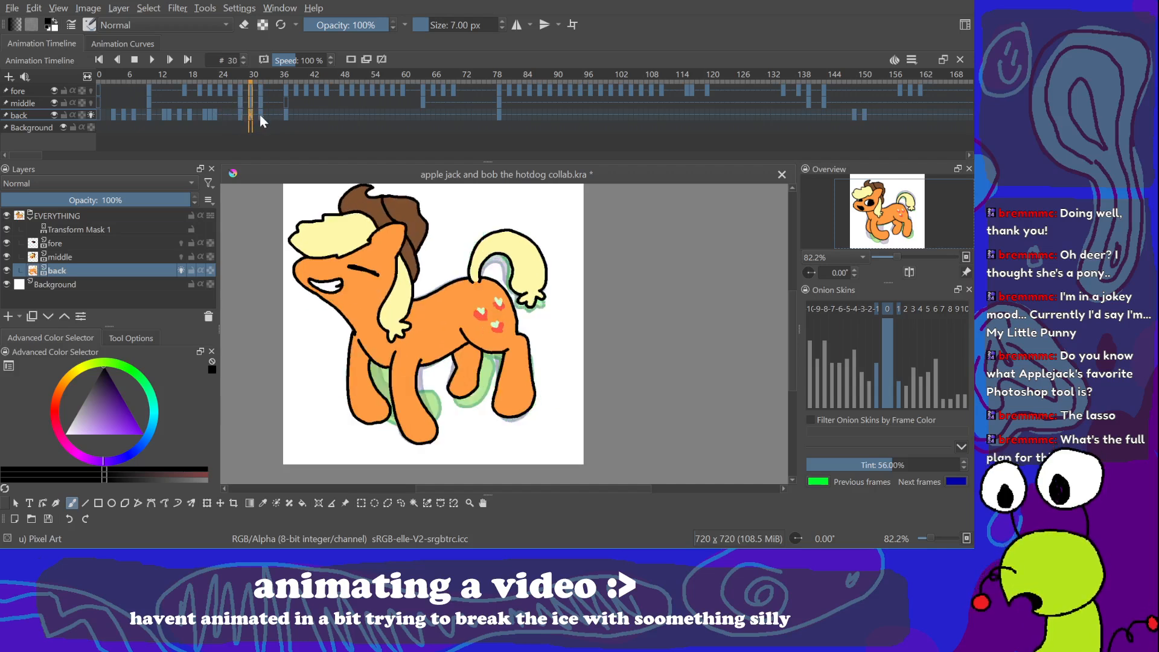
pyautogui.click(260, 114)
pyautogui.click(235, 114)
pyautogui.click(245, 113)
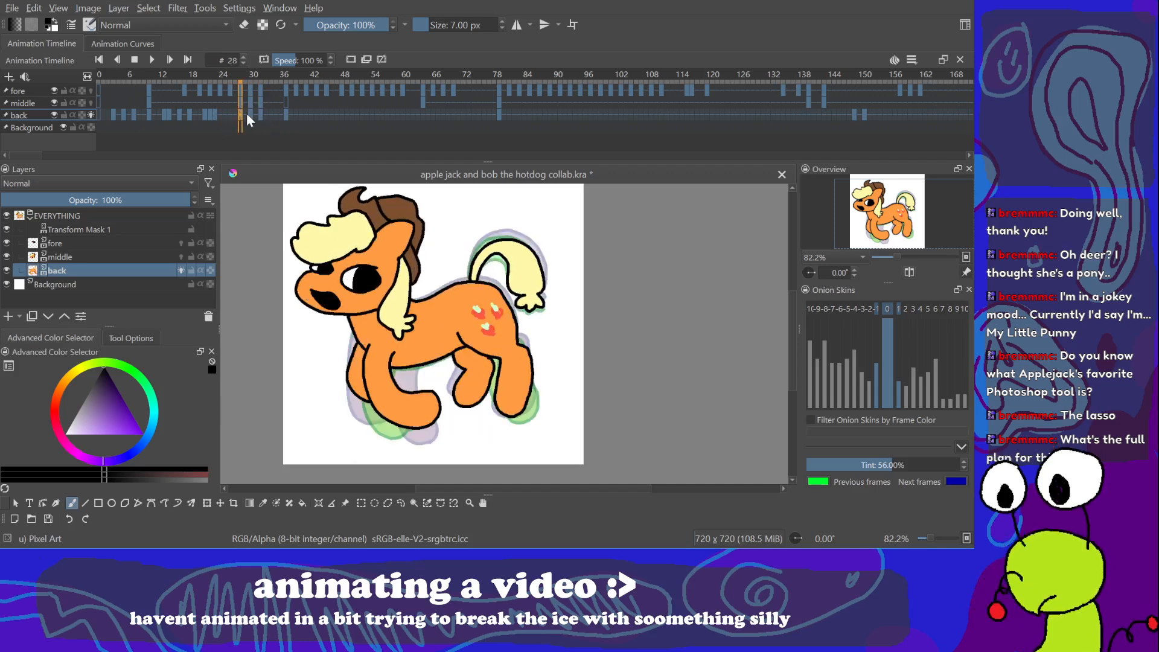
pyautogui.click(250, 113)
pyautogui.click(260, 114)
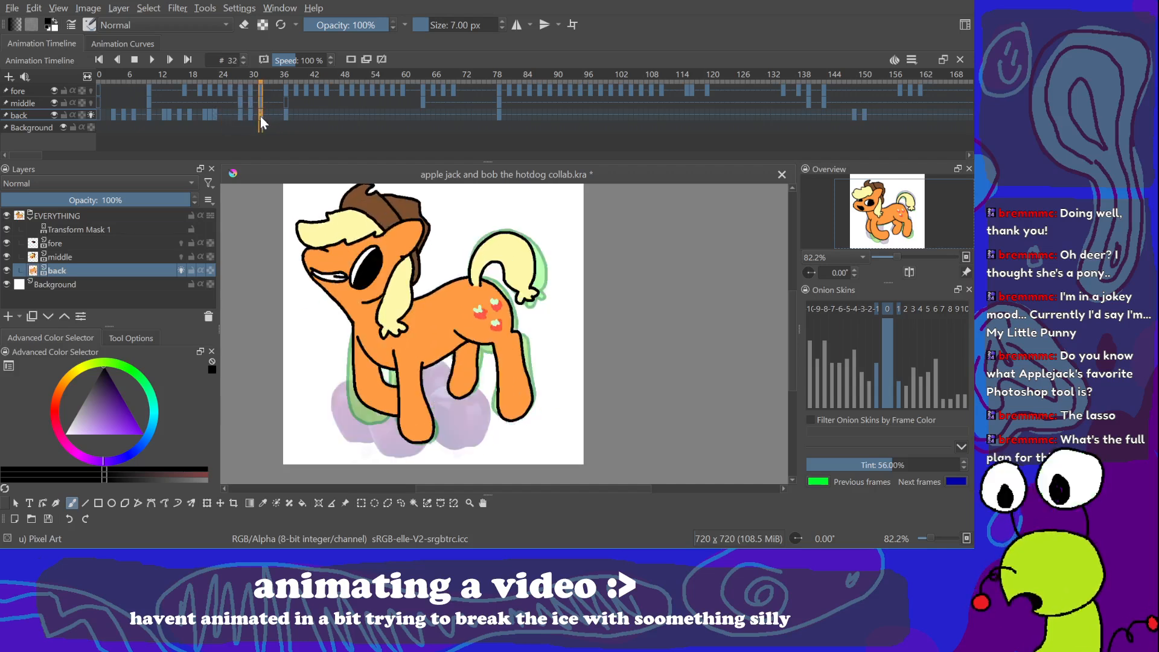
pyautogui.click(242, 114)
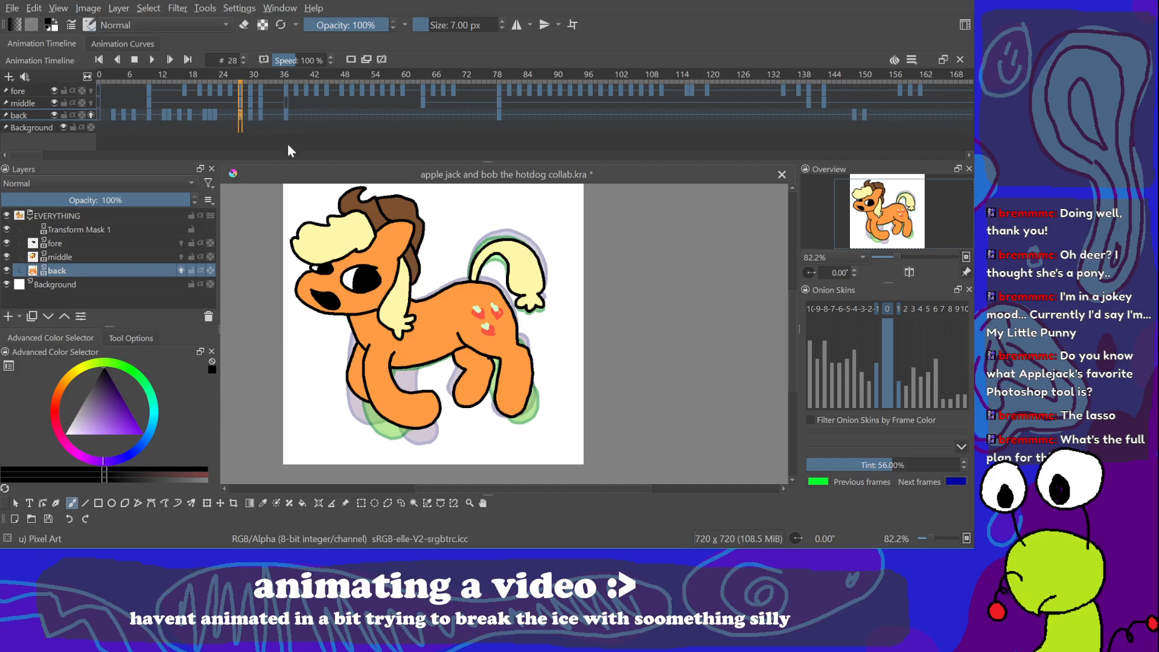
pyautogui.click(251, 113)
# Step: Play back frames 23 to 38 on the back layer
pyautogui.click(305, 115)
pyautogui.press('space')
pyautogui.press('space')
pyautogui.click(292, 114)
pyautogui.moveTo(292, 114); pyautogui.dragTo(216, 110)
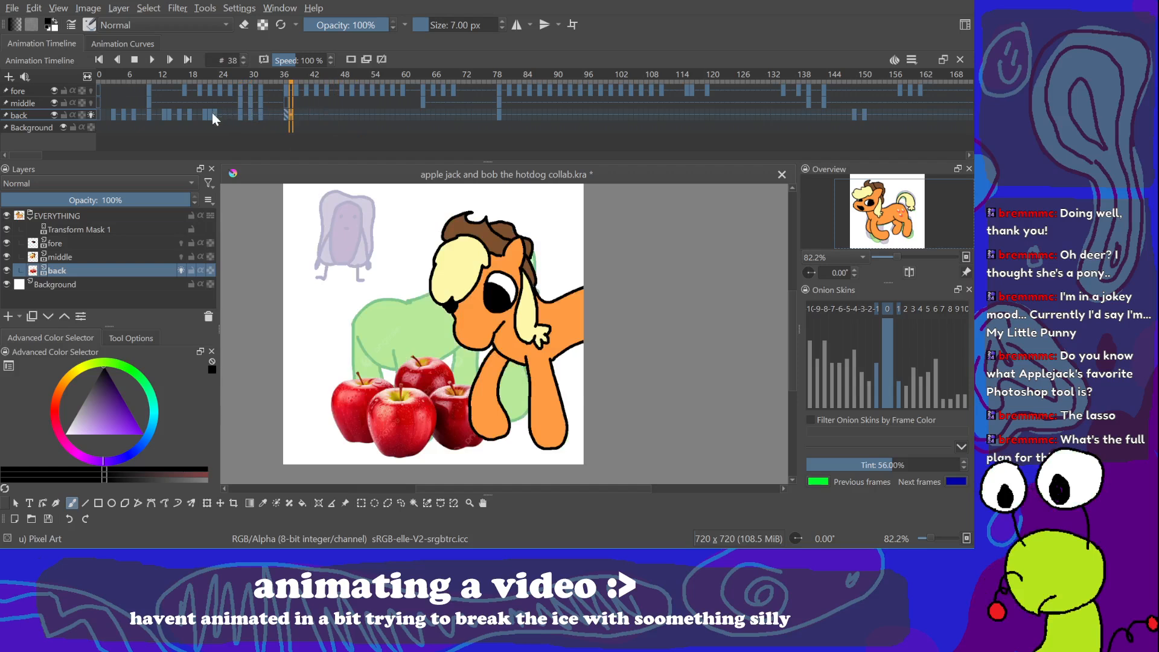
pyautogui.press('space')
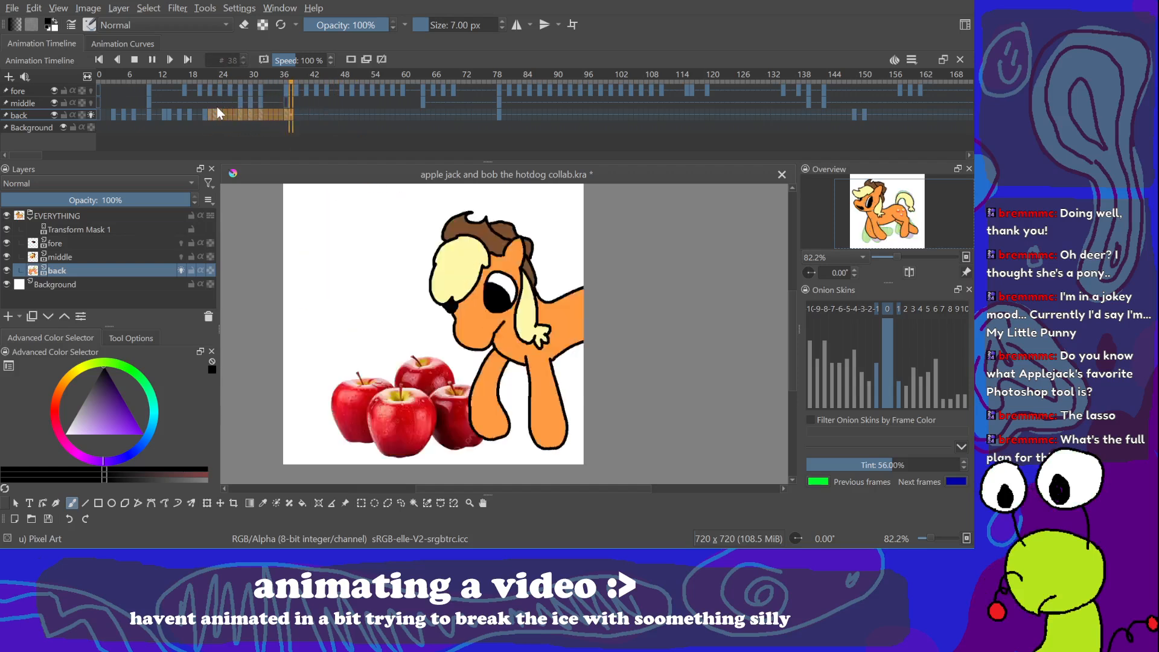
pyautogui.press('space')
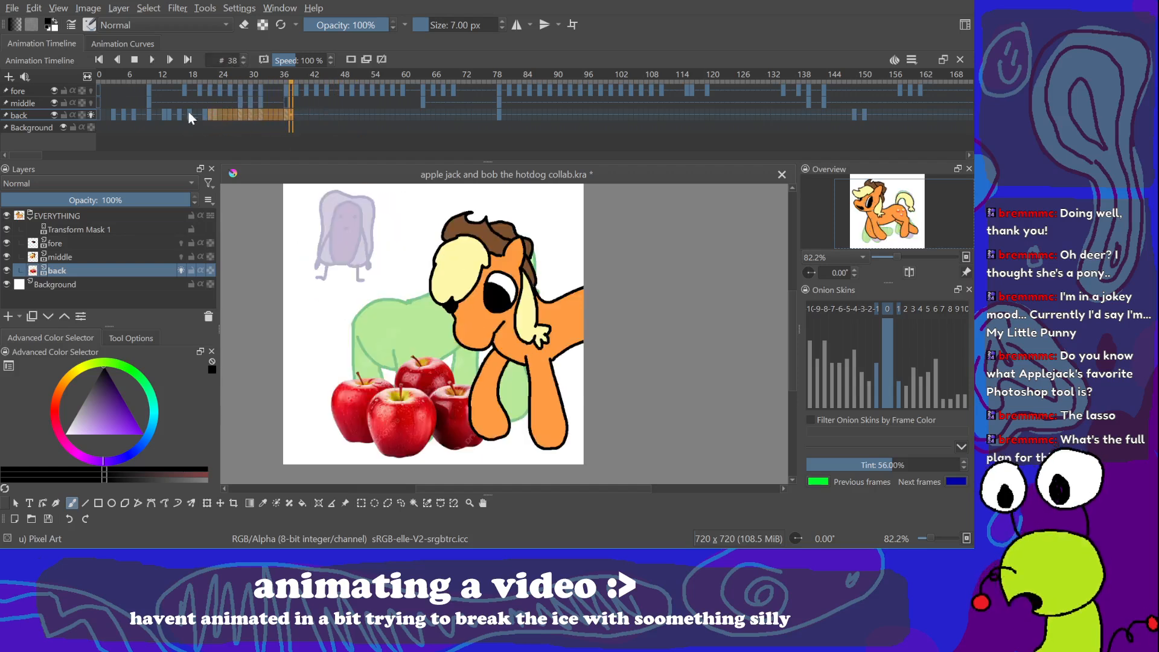
# Step: Play back frames 9 to 39 on the back layer and go to frame 28
pyautogui.click(189, 112)
pyautogui.moveTo(296, 113); pyautogui.dragTo(143, 113)
pyautogui.press('space')
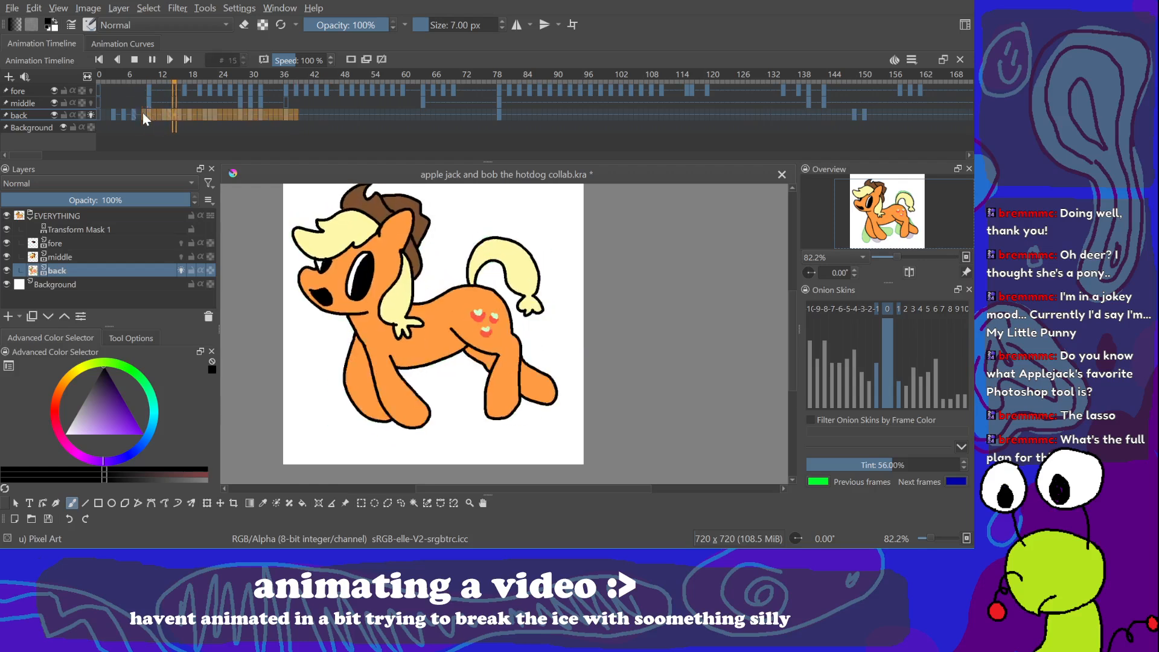
pyautogui.click(226, 112)
pyautogui.click(243, 115)
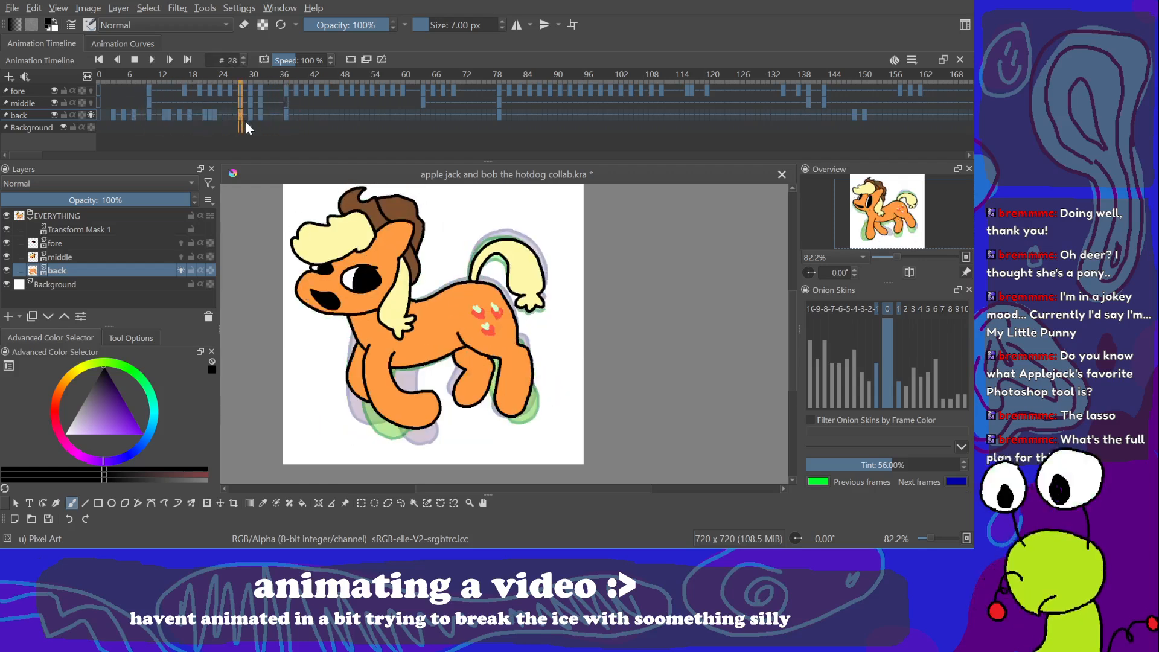
# Step: Play back frames 18 to 41 on the back layer
pyautogui.click(307, 114)
pyautogui.keyDown('shift'); pyautogui.click(190, 114); pyautogui.keyUp('shift')
pyautogui.press('space')
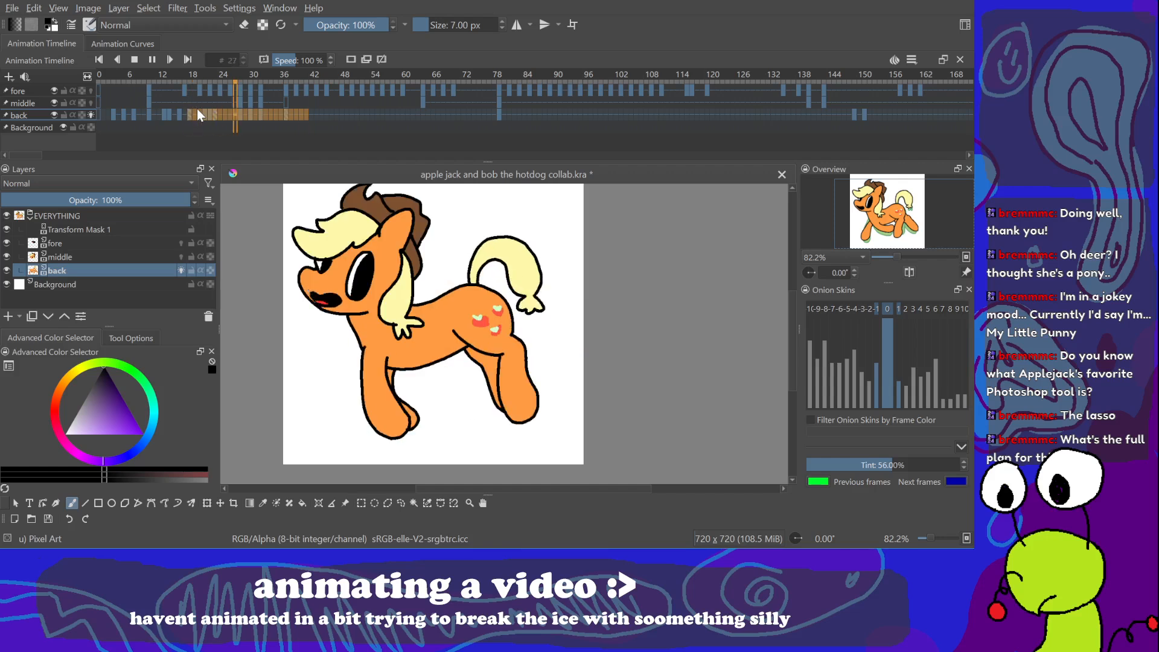
pyautogui.press('space')
# Step: Play back frames 21 to 39 on the back layer
pyautogui.click(228, 114)
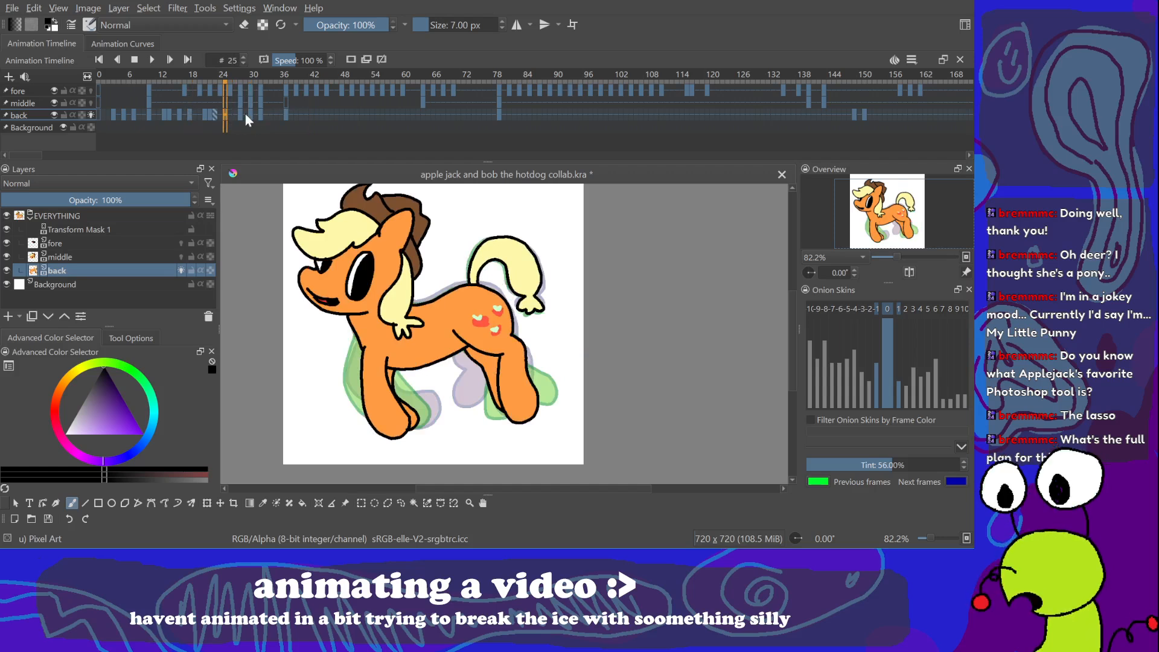
pyautogui.click(245, 114)
pyautogui.click(298, 114)
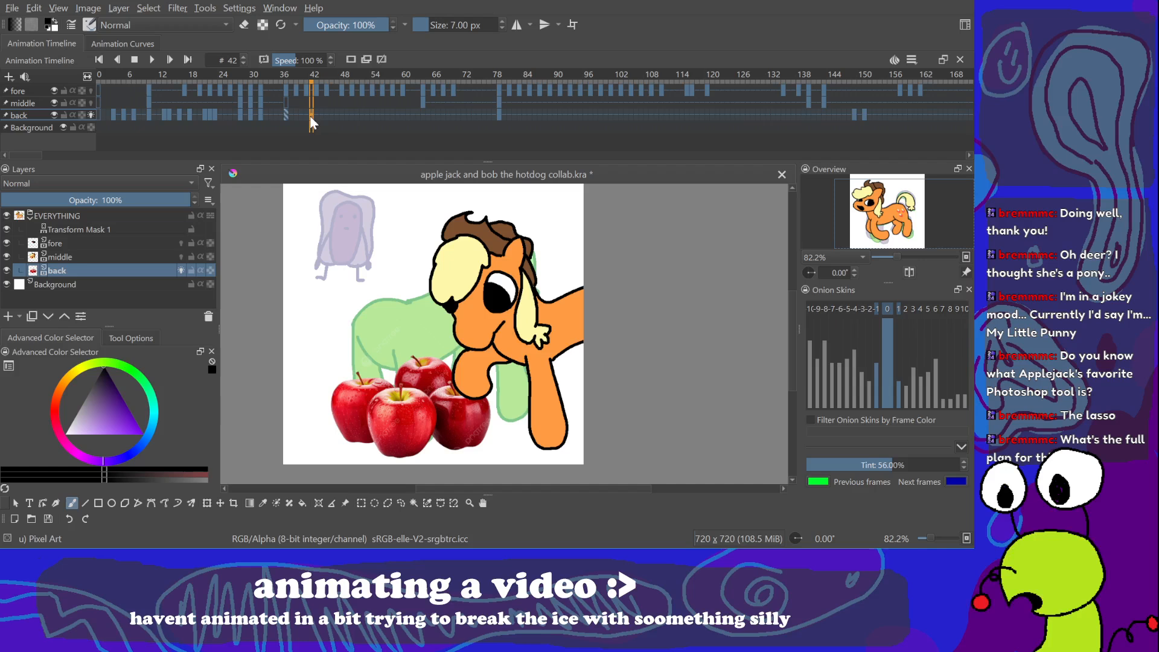
pyautogui.keyDown('shift'); pyautogui.click(207, 114); pyautogui.keyUp('shift')
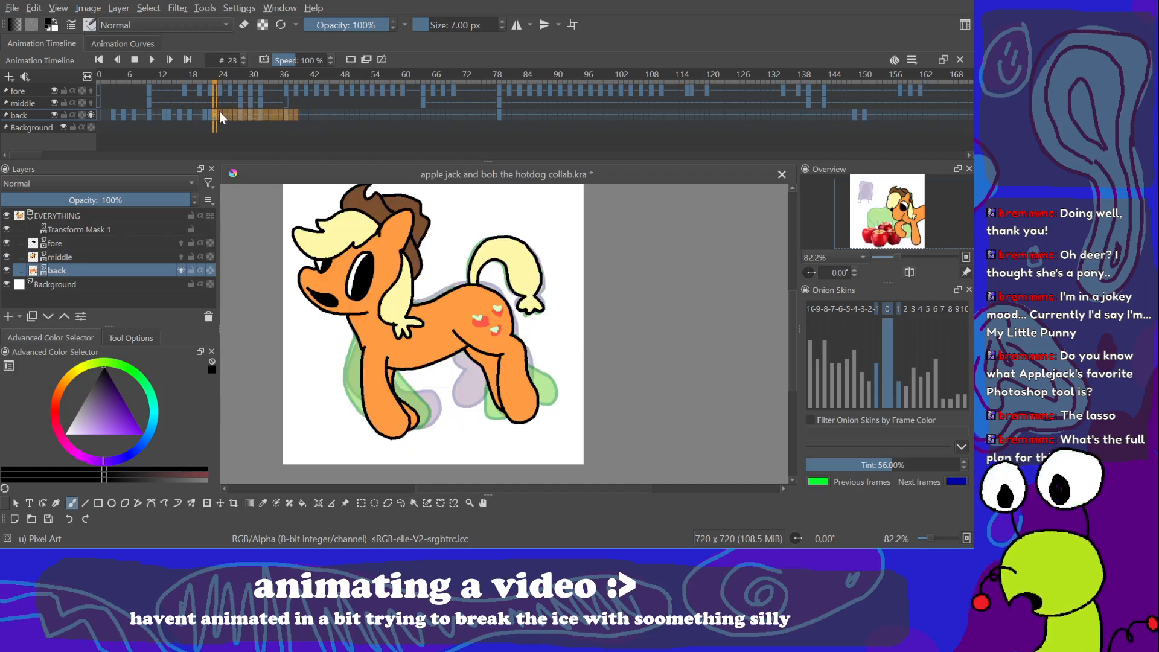
pyautogui.press('space')
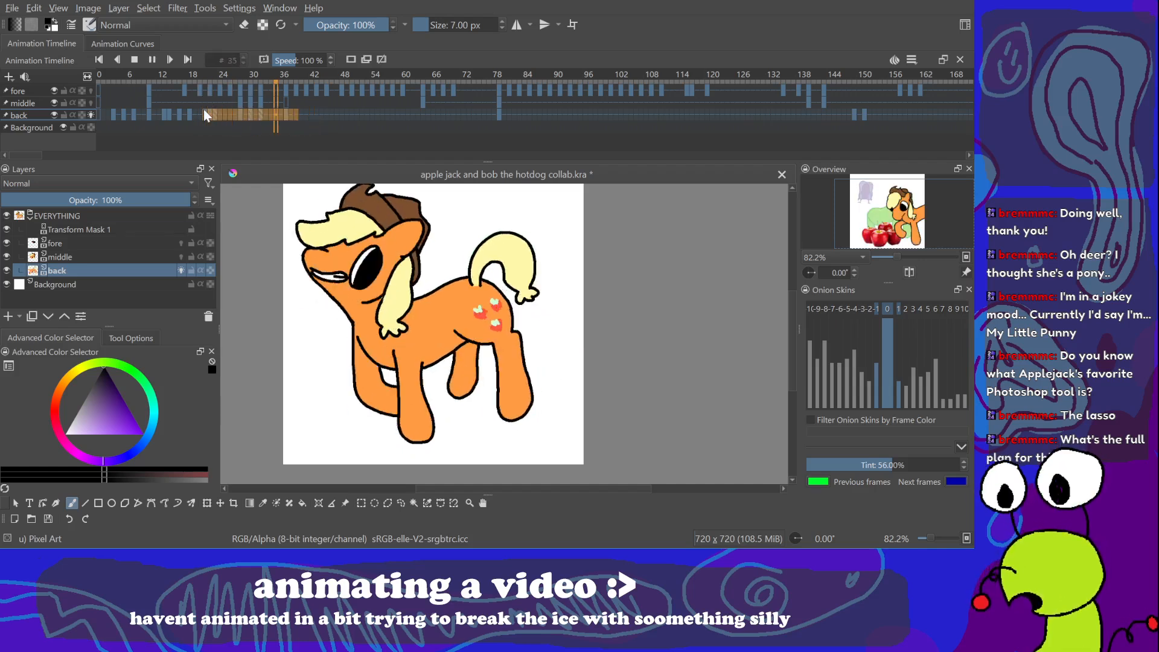
pyautogui.press('space')
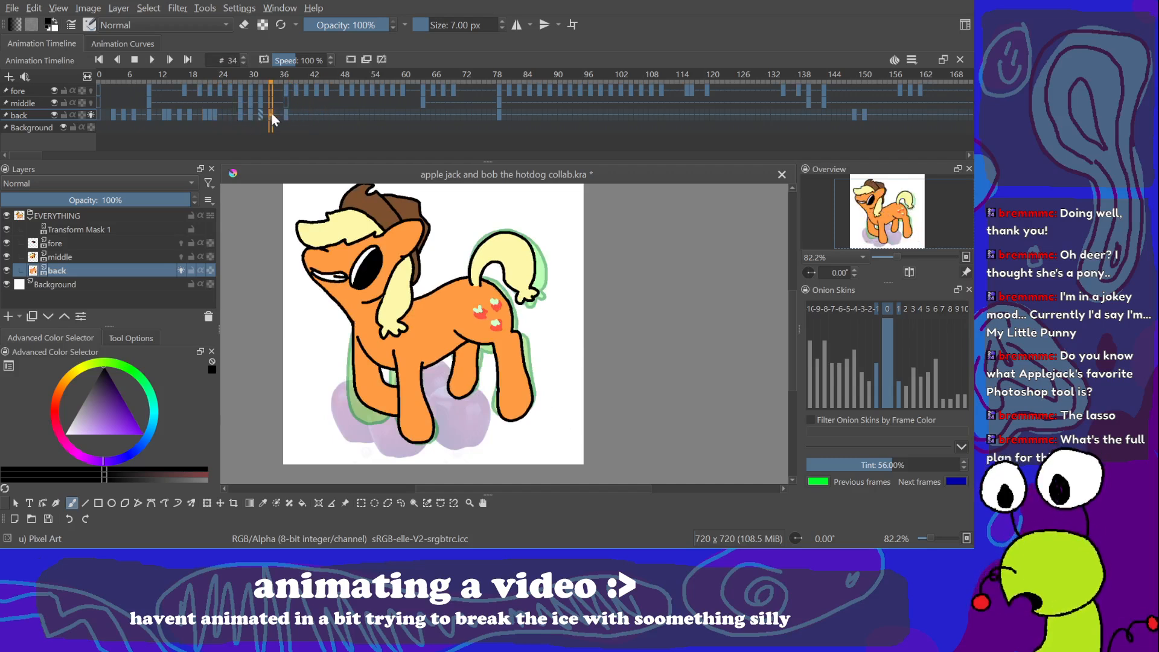
# Step: Compare the poses at frames 26 and 32 on the back layer, and make frame 25 a blank keyframe
pyautogui.click(229, 111)
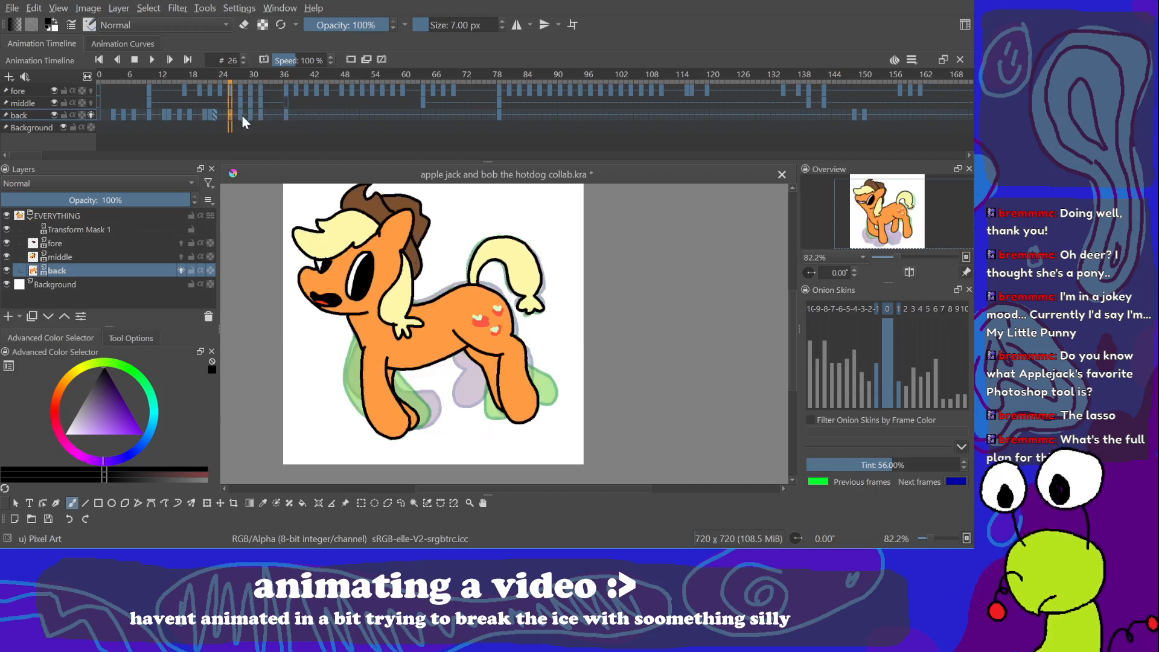
pyautogui.moveTo(239, 114)
pyautogui.mouseDown()
pyautogui.moveTo(261, 113)
pyautogui.moveTo(216, 111)
pyautogui.mouseUp()
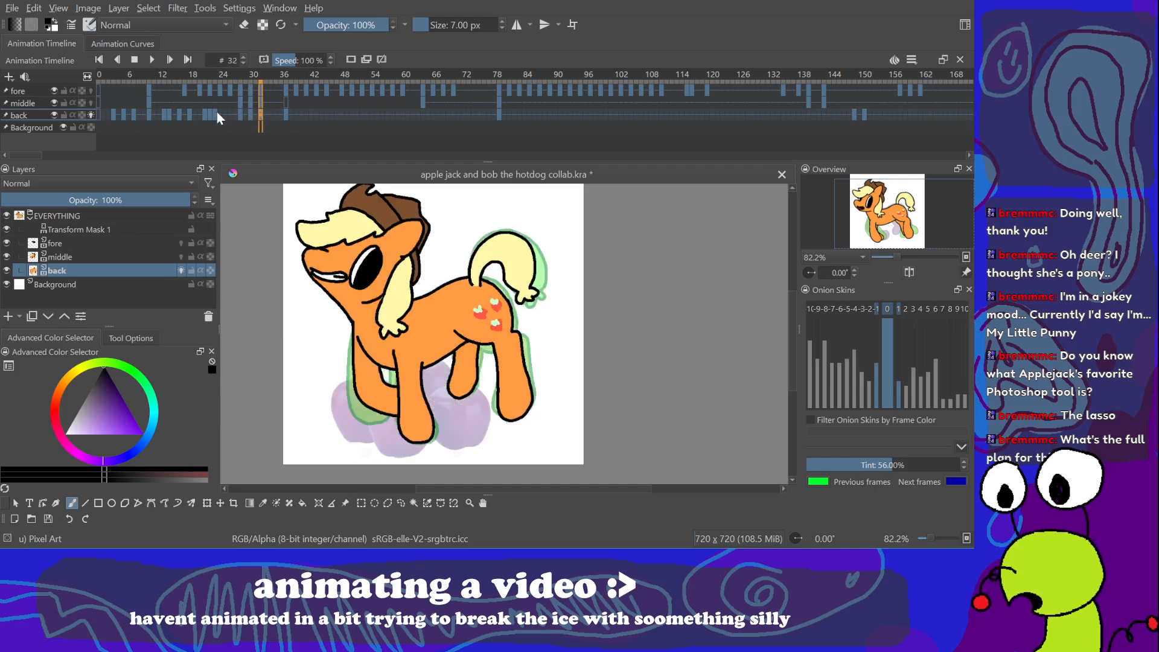
pyautogui.click(227, 114)
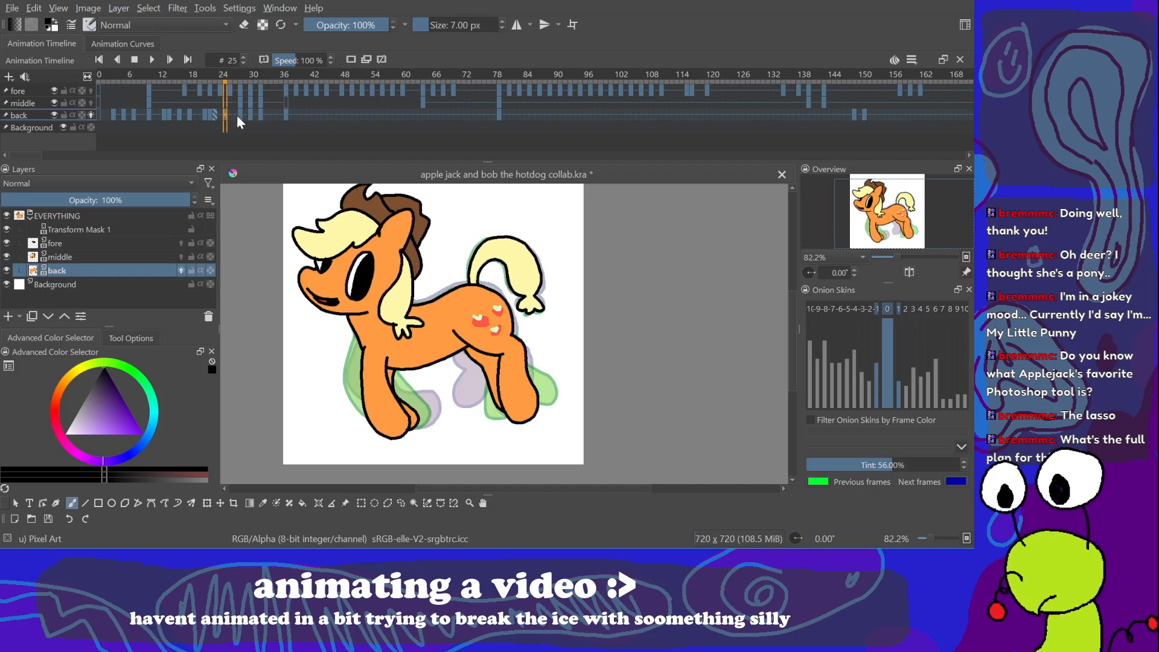
pyautogui.press('Delete')
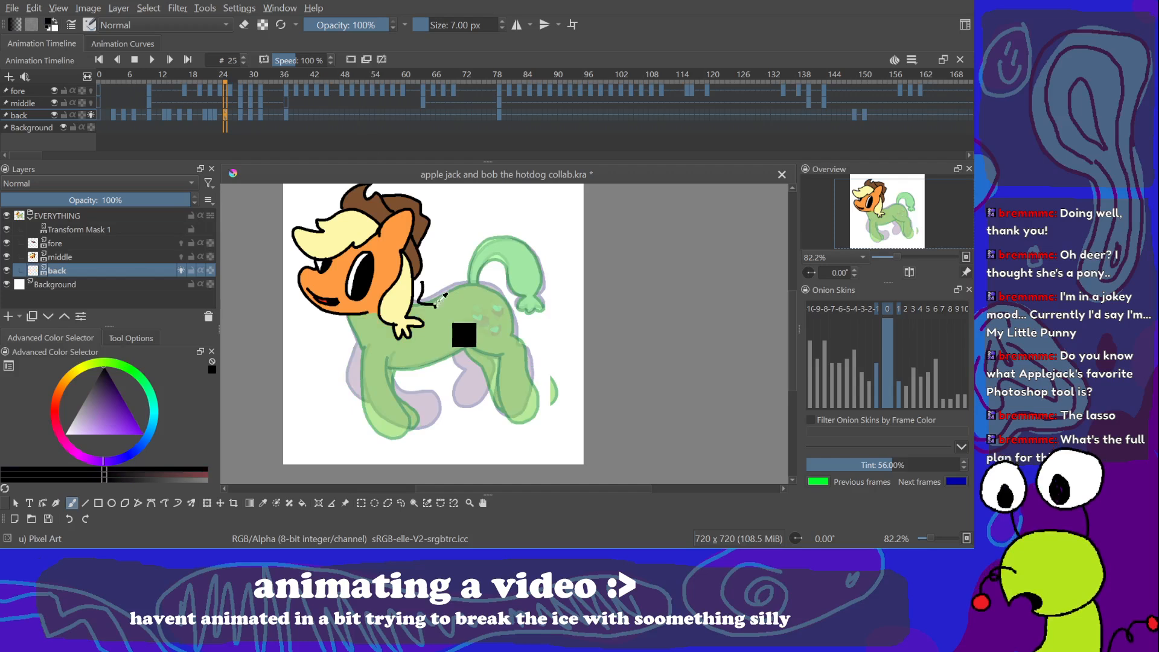
# Step: Try to ink the pony's back line and front leg over the onion skin at frame 25
pyautogui.moveTo(412, 306); pyautogui.dragTo(454, 295)
pyautogui.hotkey('ctrl', 'z')
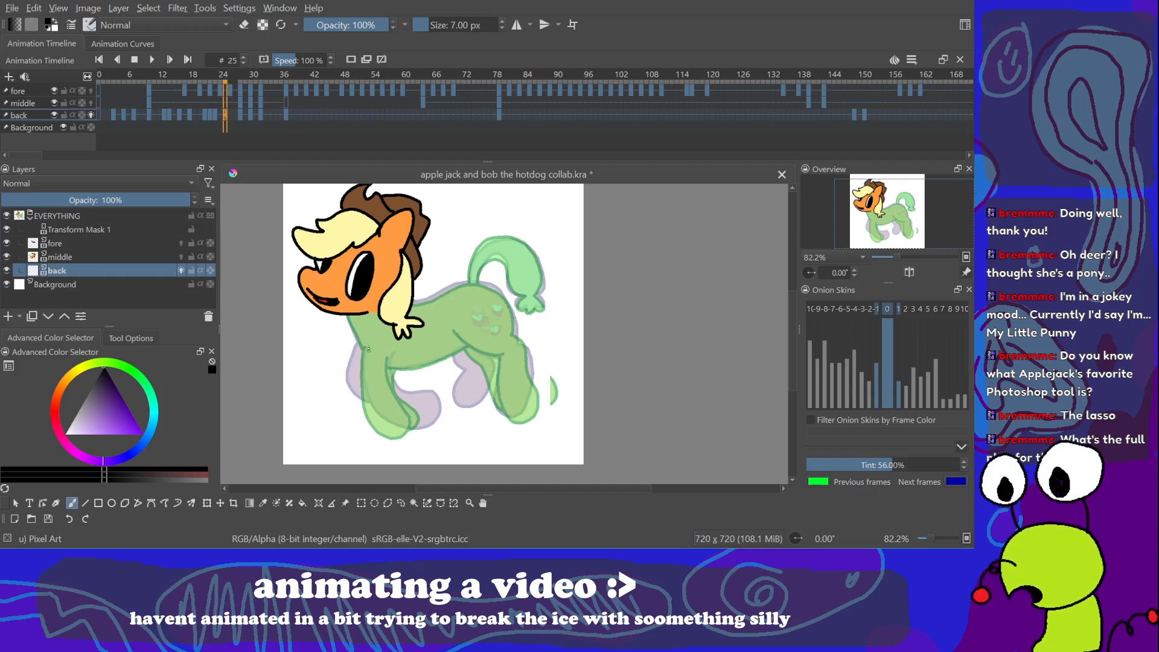
pyautogui.moveTo(347, 315)
pyautogui.mouseDown()
pyautogui.moveTo(359, 335)
pyautogui.moveTo(365, 433)
pyautogui.moveTo(385, 440)
pyautogui.moveTo(398, 432)
pyautogui.moveTo(387, 340)
pyautogui.mouseUp()
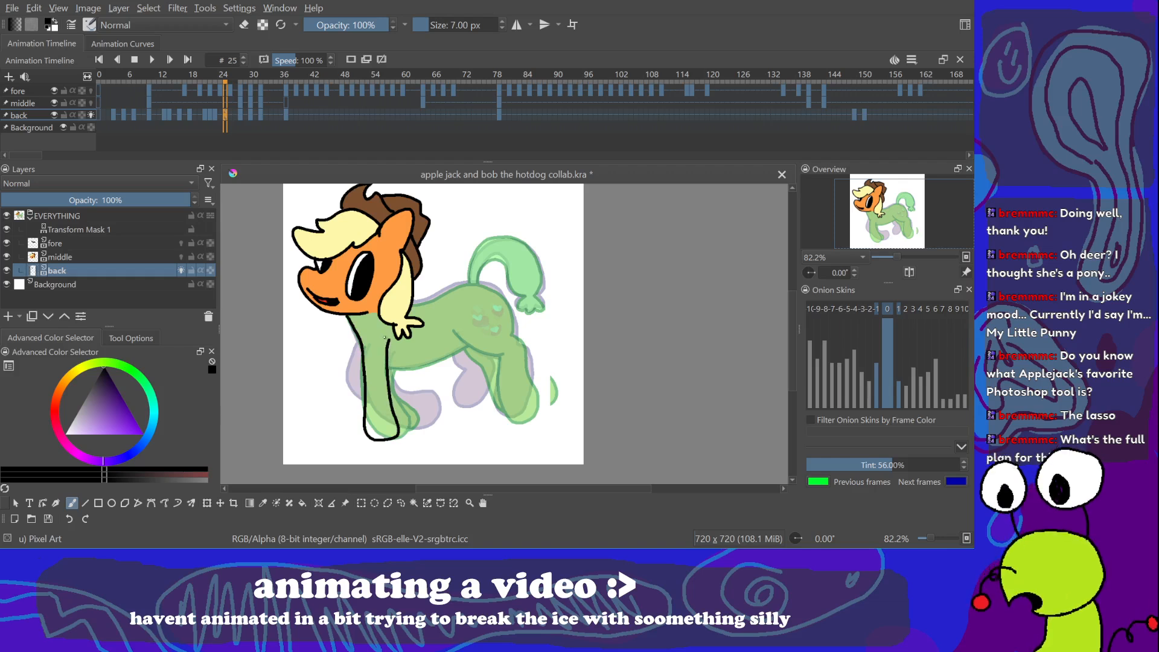
pyautogui.hotkey('ctrl', 'z')
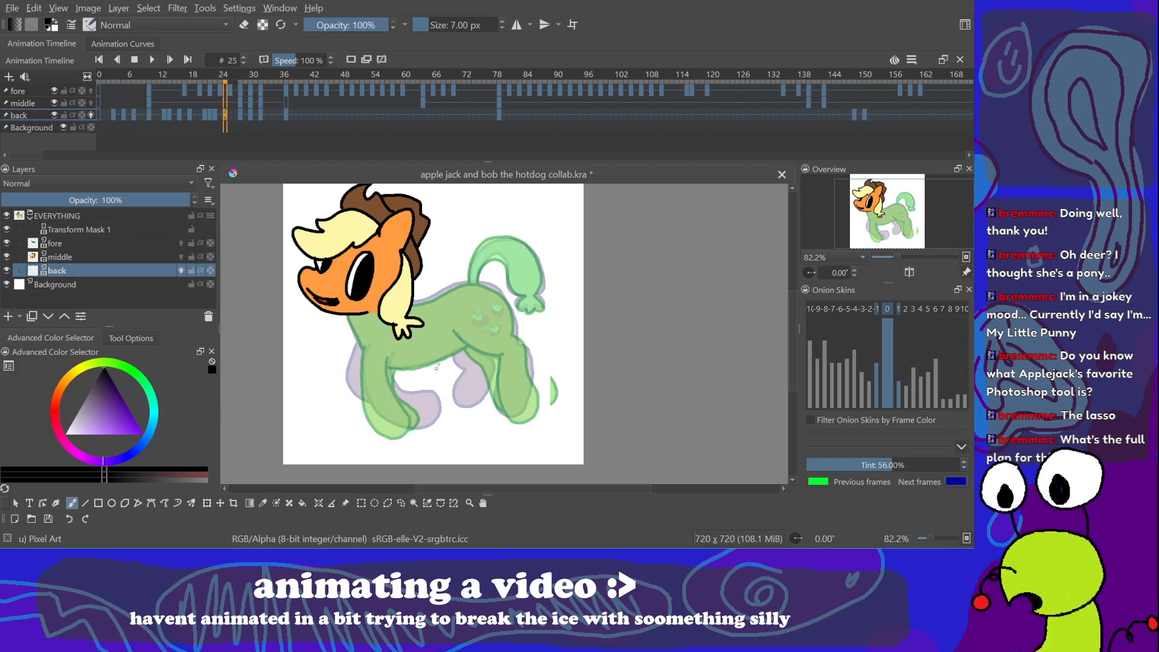
# Step: Try several curved strokes across the middle of the pony's body at frame 25, undoing each one
pyautogui.moveTo(435, 315)
pyautogui.mouseDown()
pyautogui.moveTo(451, 377)
pyautogui.moveTo(474, 359)
pyautogui.moveTo(467, 310)
pyautogui.moveTo(438, 323)
pyautogui.moveTo(439, 371)
pyautogui.moveTo(468, 365)
pyautogui.mouseUp()
pyautogui.hotkey('ctrl', 'z')
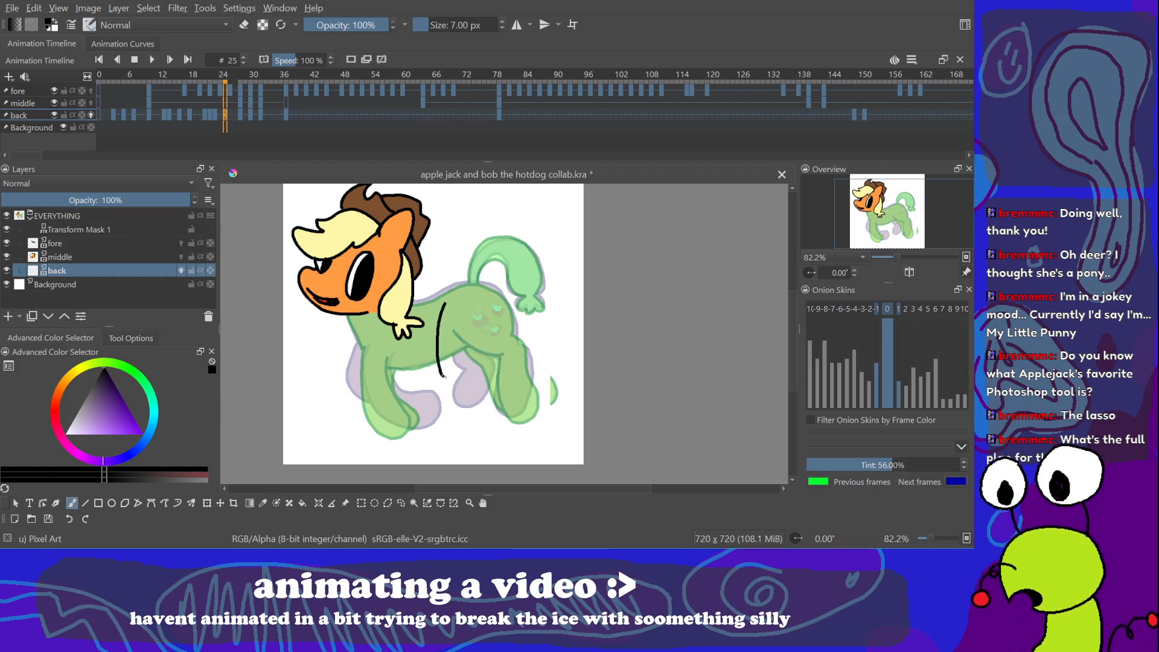
pyautogui.hotkey('ctrl', 'z')
pyautogui.moveTo(446, 298)
pyautogui.mouseDown()
pyautogui.moveTo(435, 362)
pyautogui.moveTo(453, 370)
pyautogui.moveTo(475, 315)
pyautogui.mouseUp()
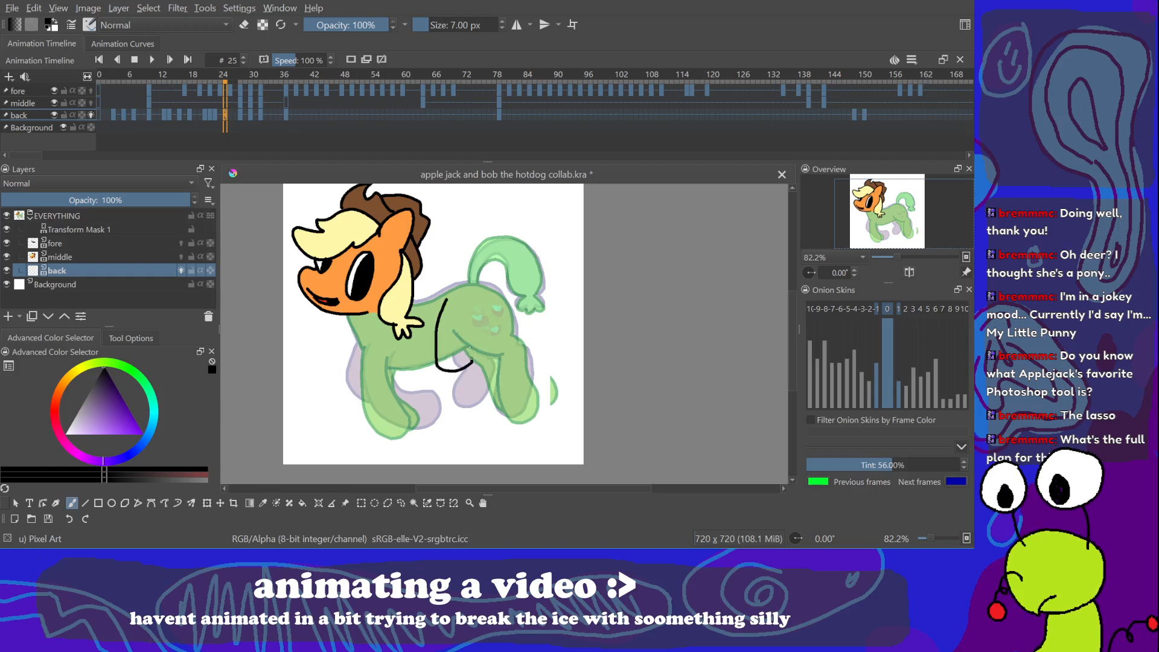
pyautogui.hotkey('ctrl', 'z')
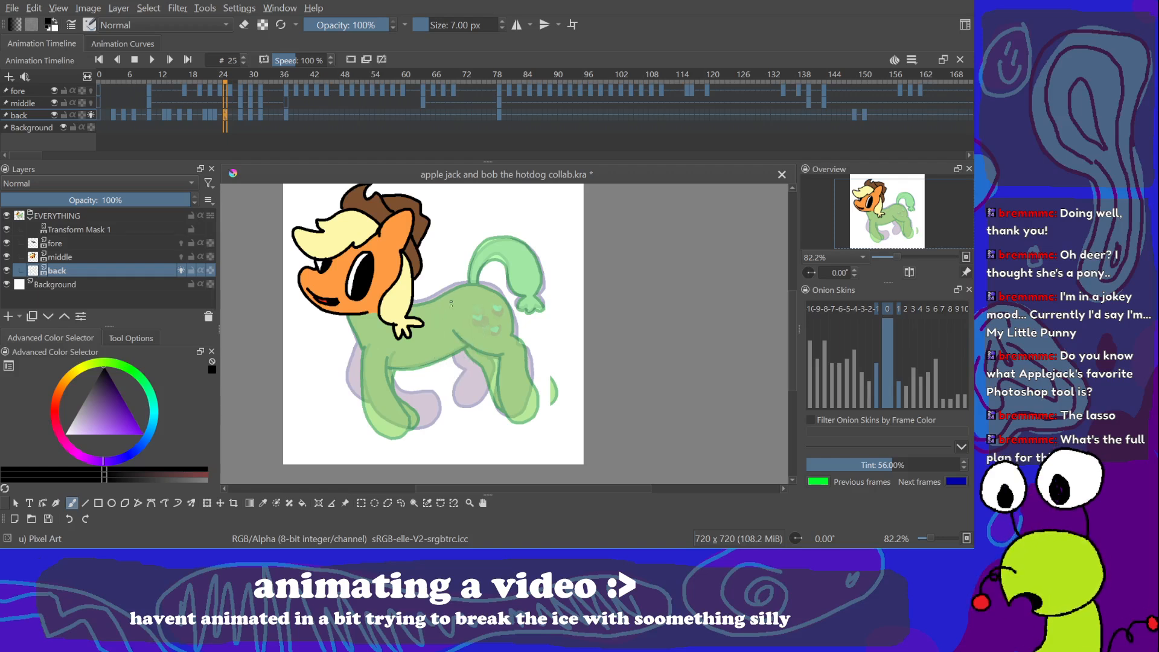
pyautogui.moveTo(444, 290)
pyautogui.mouseDown()
pyautogui.moveTo(440, 353)
pyautogui.moveTo(462, 359)
pyautogui.moveTo(467, 292)
pyautogui.moveTo(443, 305)
pyautogui.moveTo(453, 359)
pyautogui.moveTo(469, 292)
pyautogui.mouseUp()
pyautogui.hotkey('ctrl', 'z')
pyautogui.hotkey('ctrl', 'z')
# Step: Try to sketch a small four-legged figure in front of the pony's hind legs
pyautogui.moveTo(452, 327)
pyautogui.mouseDown()
pyautogui.moveTo(494, 348)
pyautogui.moveTo(502, 395)
pyautogui.mouseUp()
pyautogui.hotkey('ctrl', 'z')
pyautogui.moveTo(456, 370)
pyautogui.mouseDown()
pyautogui.moveTo(490, 387)
pyautogui.moveTo(499, 421)
pyautogui.moveTo(479, 404)
pyautogui.moveTo(487, 391)
pyautogui.moveTo(491, 416)
pyautogui.moveTo(477, 400)
pyautogui.moveTo(458, 416)
pyautogui.moveTo(448, 379)
pyautogui.moveTo(460, 385)
pyautogui.mouseUp()
pyautogui.hotkey('ctrl', 'z')
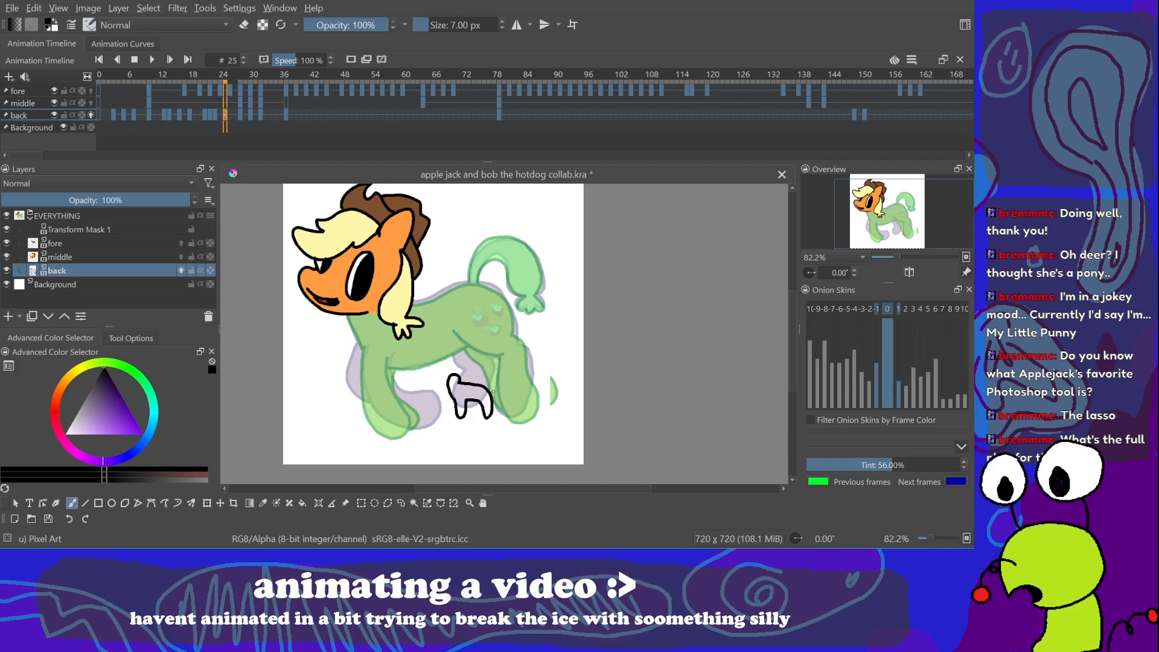
pyautogui.hotkey('ctrl', 'z')
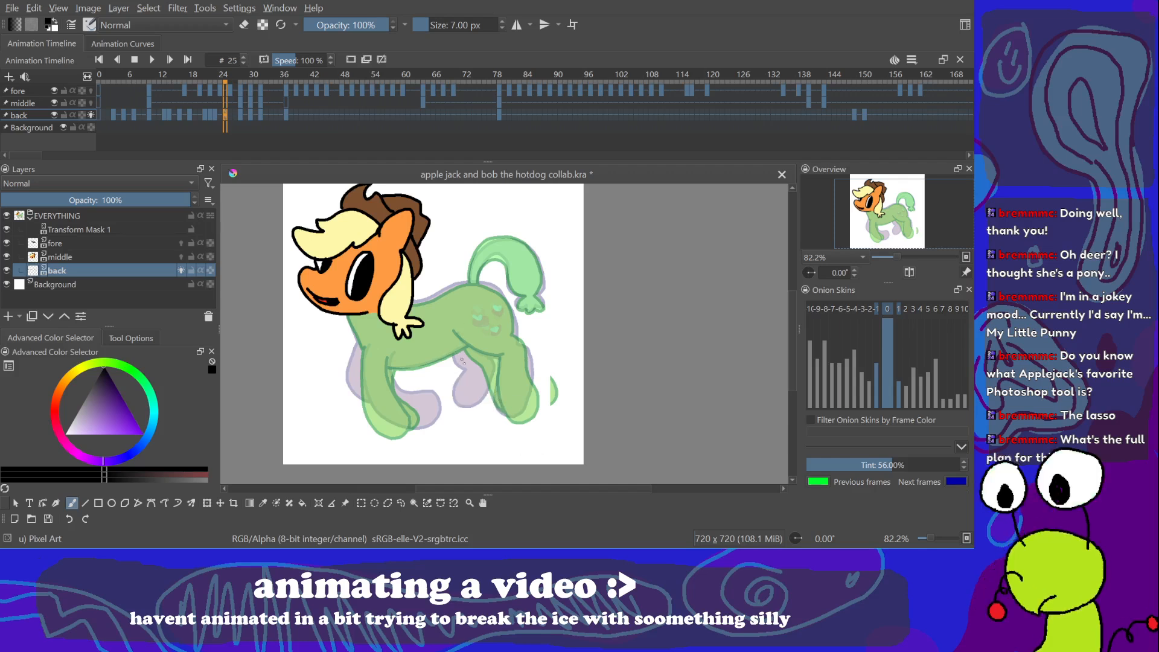
# Step: Try repeatedly to sketch a small pony's rounded head and front leg beneath the big pony's belly
pyautogui.moveTo(468, 378)
pyautogui.mouseDown()
pyautogui.moveTo(466, 352)
pyautogui.moveTo(449, 348)
pyautogui.moveTo(436, 365)
pyautogui.moveTo(473, 367)
pyautogui.moveTo(454, 352)
pyautogui.moveTo(440, 369)
pyautogui.moveTo(454, 371)
pyautogui.moveTo(469, 423)
pyautogui.moveTo(475, 399)
pyautogui.moveTo(457, 395)
pyautogui.moveTo(473, 426)
pyautogui.mouseUp()
pyautogui.hotkey('ctrl', 'z')
pyautogui.hotkey('ctrl', 'z')
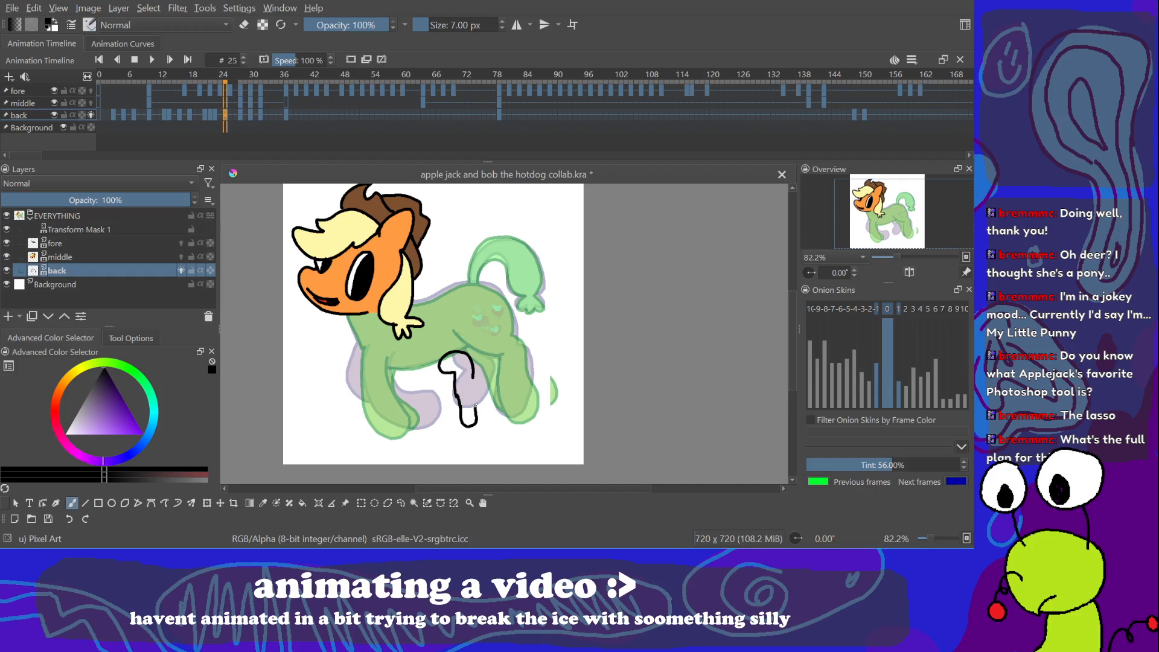
pyautogui.hotkey('ctrl', 'z')
pyautogui.moveTo(457, 396)
pyautogui.mouseDown()
pyautogui.moveTo(474, 422)
pyautogui.moveTo(473, 403)
pyautogui.moveTo(457, 395)
pyautogui.moveTo(458, 417)
pyautogui.moveTo(472, 398)
pyautogui.mouseUp()
pyautogui.hotkey('ctrl', 'z')
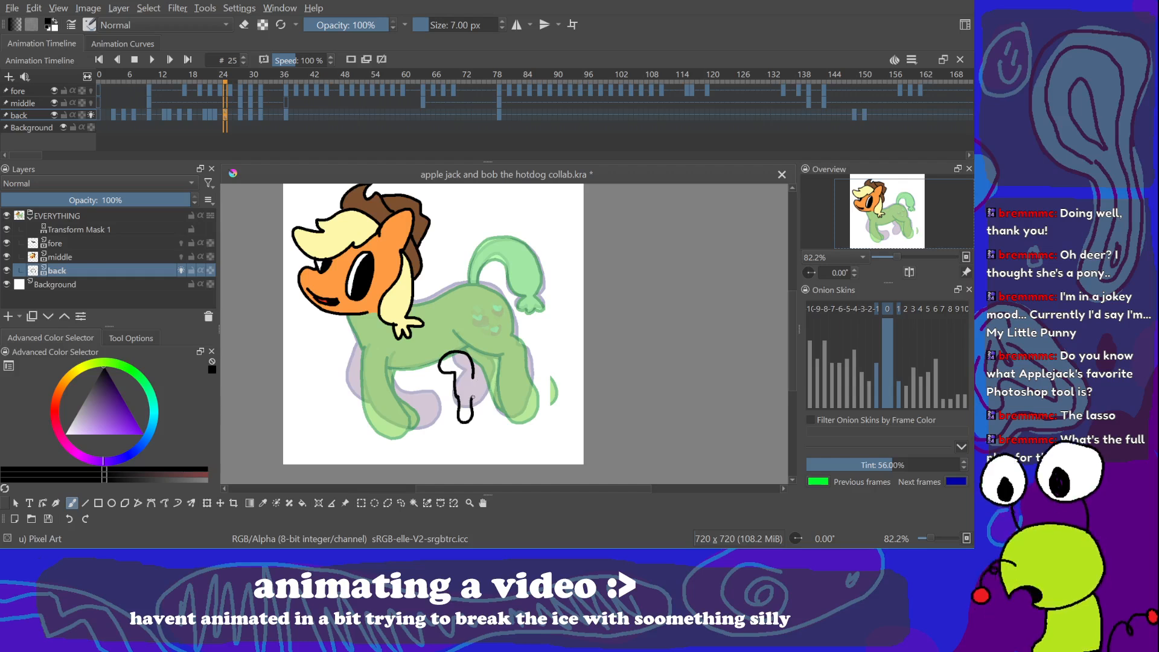
pyautogui.hotkey('ctrl', 'z')
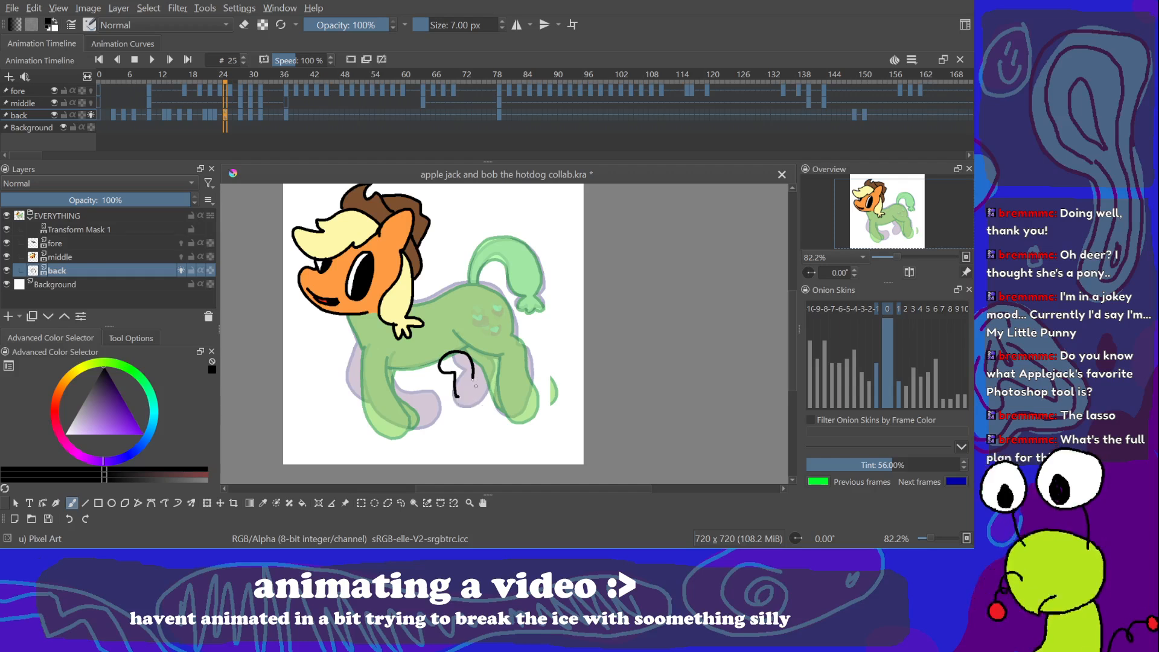
pyautogui.moveTo(457, 394)
pyautogui.mouseDown()
pyautogui.moveTo(462, 421)
pyautogui.moveTo(473, 399)
pyautogui.mouseUp()
pyautogui.hotkey('ctrl', 'z')
pyautogui.moveTo(473, 376)
pyautogui.mouseDown()
pyautogui.moveTo(507, 396)
pyautogui.moveTo(509, 422)
pyautogui.moveTo(489, 404)
pyautogui.moveTo(501, 430)
pyautogui.moveTo(490, 404)
pyautogui.moveTo(498, 426)
pyautogui.moveTo(508, 411)
pyautogui.moveTo(508, 425)
pyautogui.moveTo(494, 424)
pyautogui.moveTo(491, 389)
pyautogui.moveTo(511, 425)
pyautogui.moveTo(495, 424)
pyautogui.moveTo(491, 402)
pyautogui.moveTo(494, 421)
pyautogui.moveTo(509, 420)
pyautogui.moveTo(500, 426)
pyautogui.moveTo(508, 419)
pyautogui.moveTo(487, 400)
pyautogui.moveTo(457, 395)
pyautogui.moveTo(466, 432)
pyautogui.mouseUp()
pyautogui.hotkey('ctrl', 'z')
pyautogui.hotkey('ctrl', 'z')
pyautogui.hotkey('ctrl', 'z')
pyautogui.hotkey('ctrl', 'z')
pyautogui.hotkey('ctrl', 'z')
# Step: Try to complete the small pony's legs and body outline, and undo the whole small pony sketch
pyautogui.moveTo(457, 391)
pyautogui.mouseDown()
pyautogui.moveTo(471, 422)
pyautogui.moveTo(477, 393)
pyautogui.moveTo(460, 413)
pyautogui.moveTo(457, 392)
pyautogui.moveTo(463, 421)
pyautogui.mouseUp()
pyautogui.hotkey('ctrl', 'z')
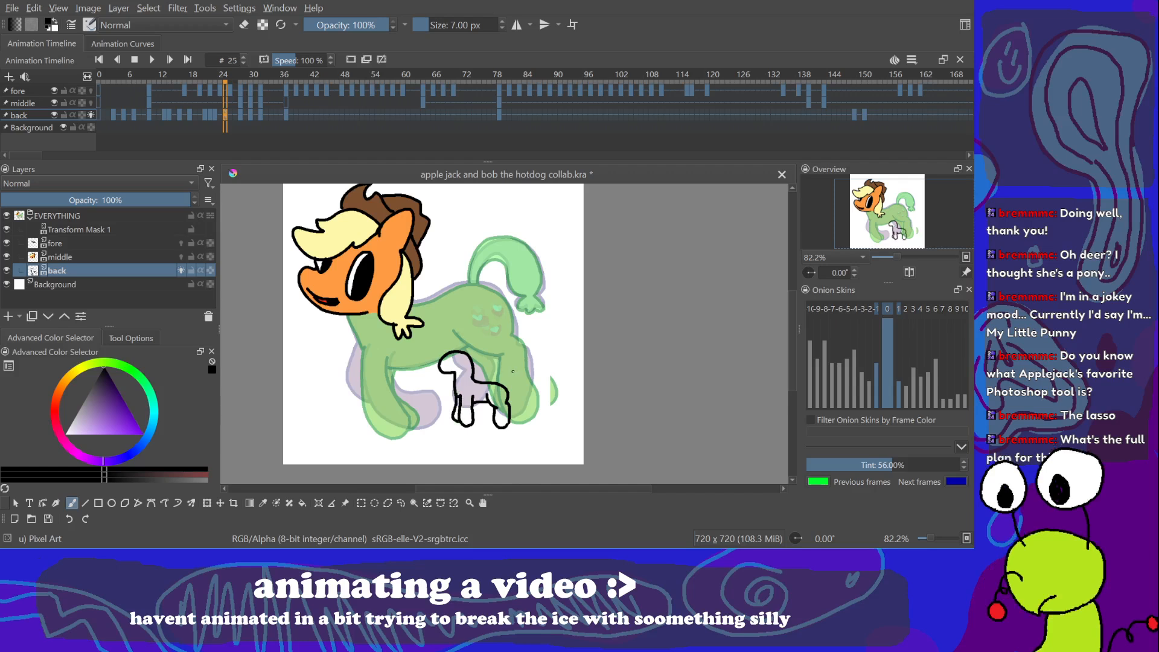
pyautogui.hotkey('ctrl', 'z')
pyautogui.hotkey('ctrl', 'z')
pyautogui.hotkey('ctrl', 'z')
pyautogui.hotkey('ctrl', 'z')
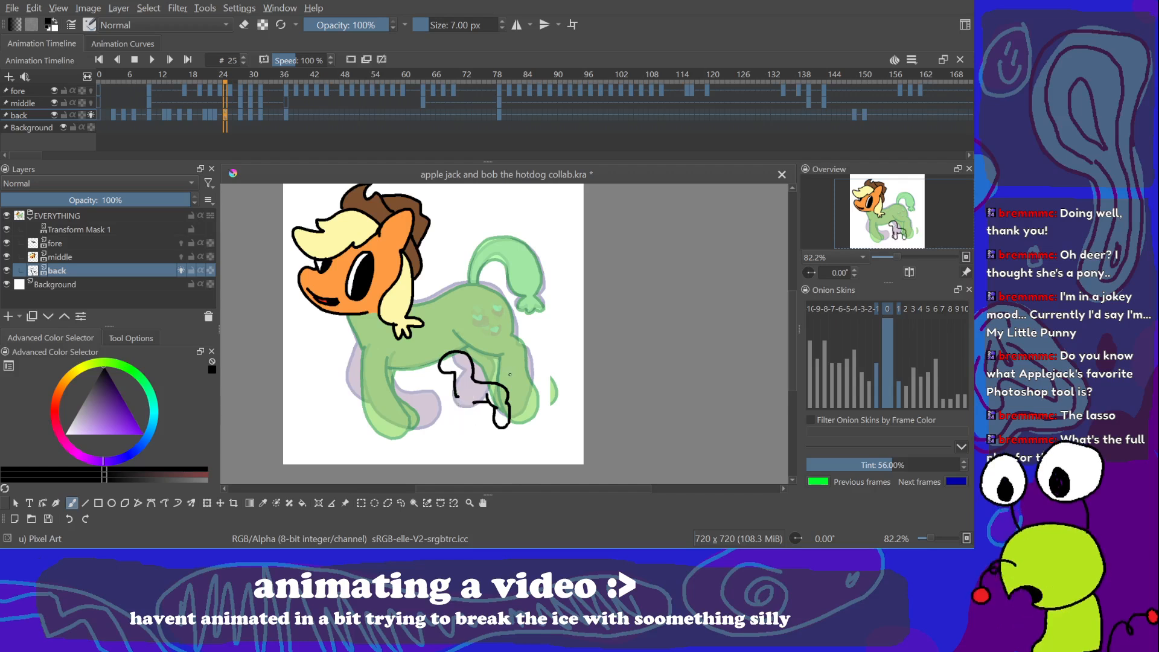
pyautogui.hotkey('ctrl', 'z')
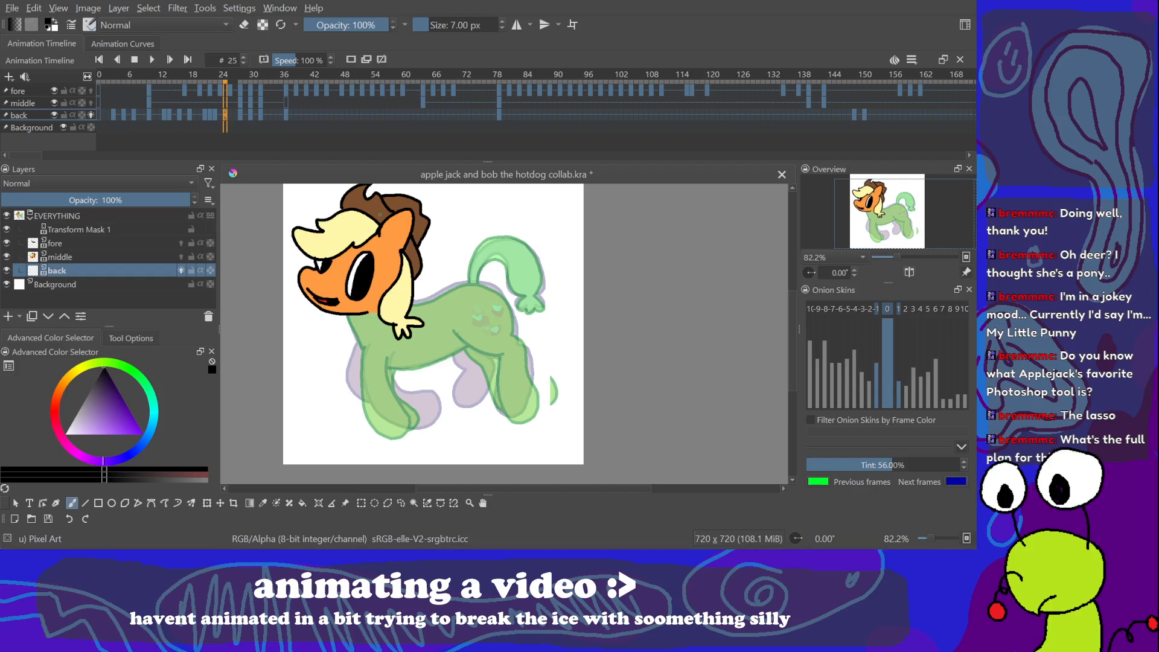
# Step: Switch to Photos, examine the head, body and leg shapes of the pony in jerma9.jpeg, and close the image
pyautogui.hotkey('alt', 'Tab')
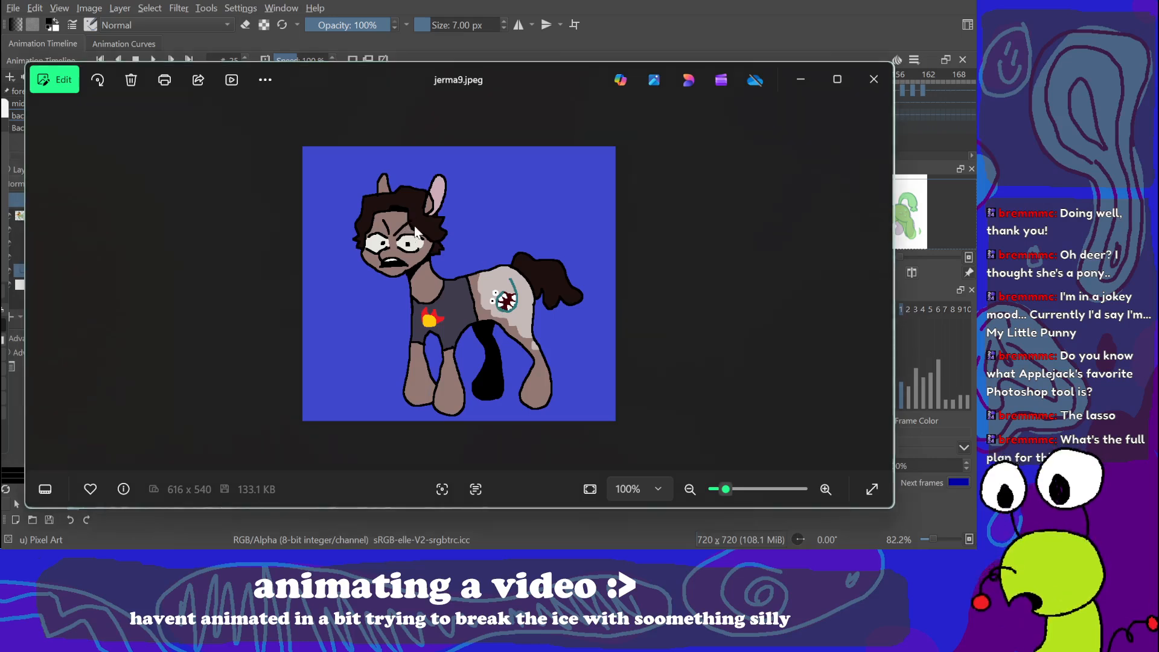
pyautogui.scroll(4, 422, 222)
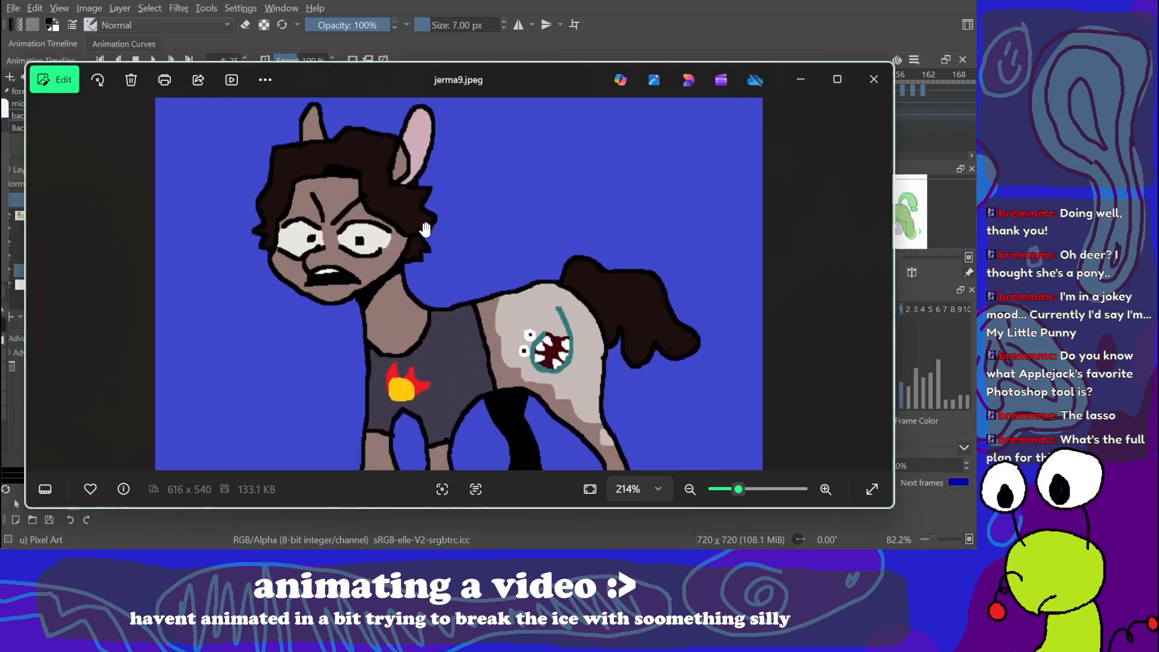
pyautogui.moveTo(376, 219); pyautogui.dragTo(479, 328)
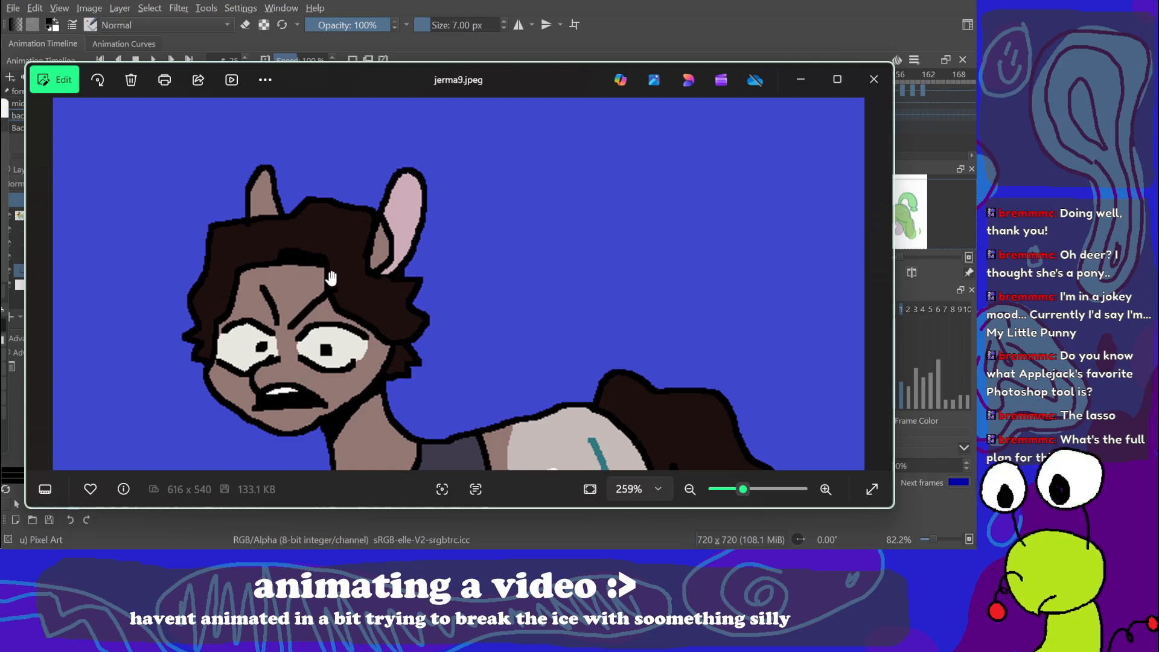
pyautogui.scroll(-4, 426, 279)
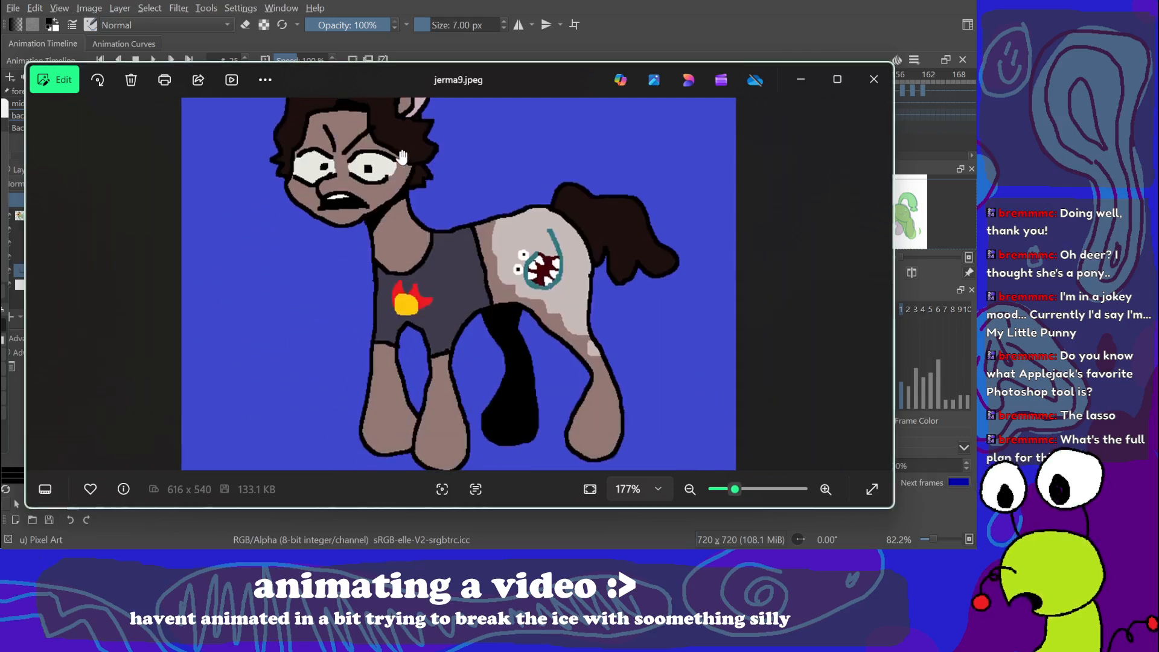
pyautogui.moveTo(595, 260); pyautogui.dragTo(595, 221)
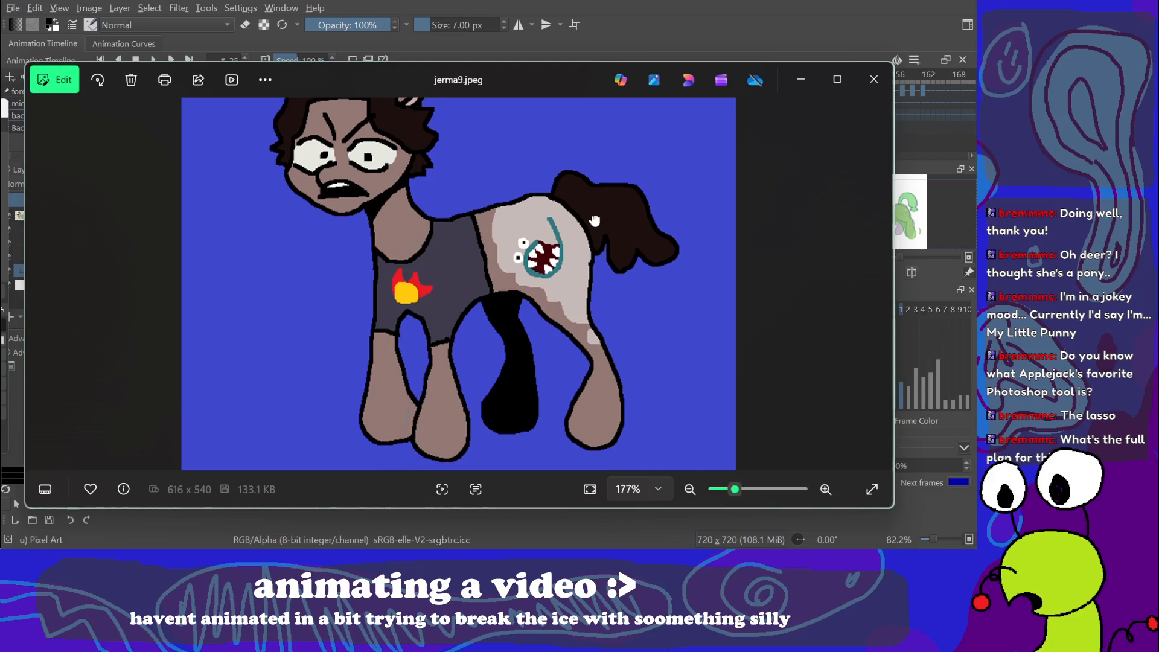
pyautogui.click(874, 79)
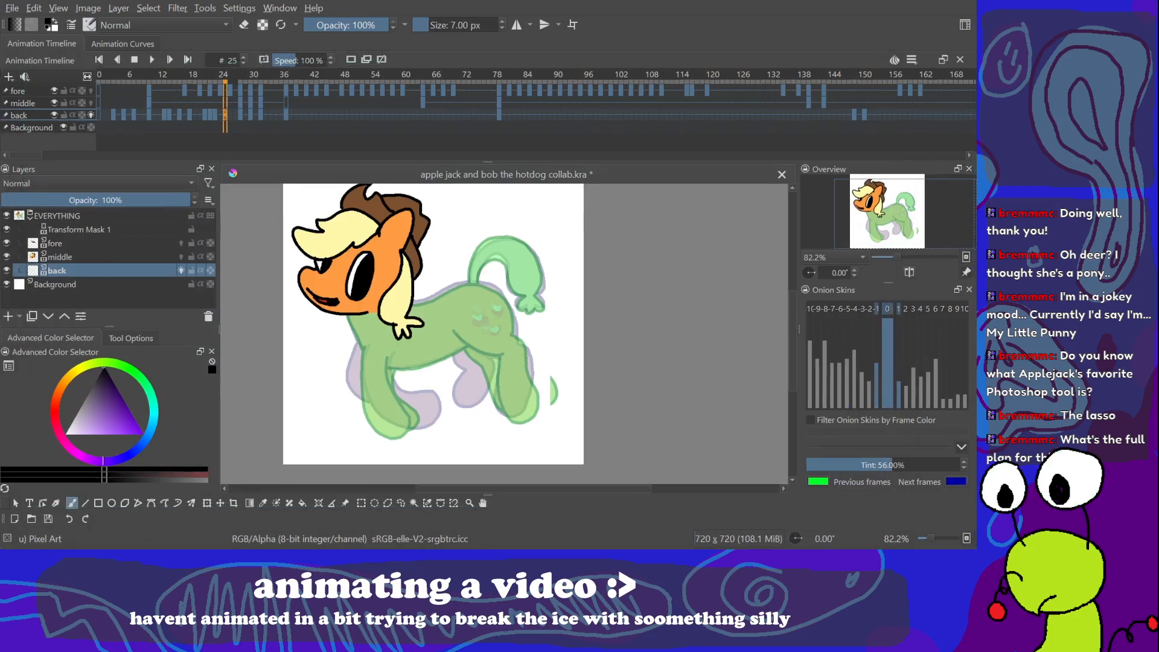
# Step: Check frame 23 against the blank frame 25 on the back layer
pyautogui.moveTo(513, 362); pyautogui.dragTo(525, 362)
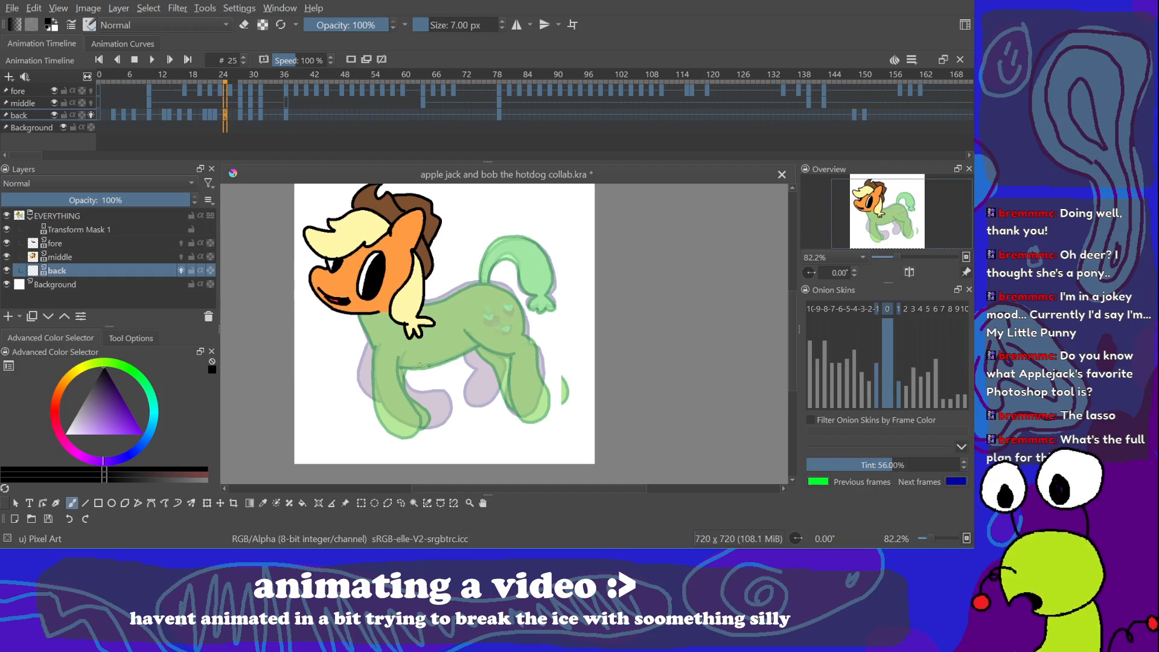
pyautogui.click(218, 113)
pyautogui.click(226, 112)
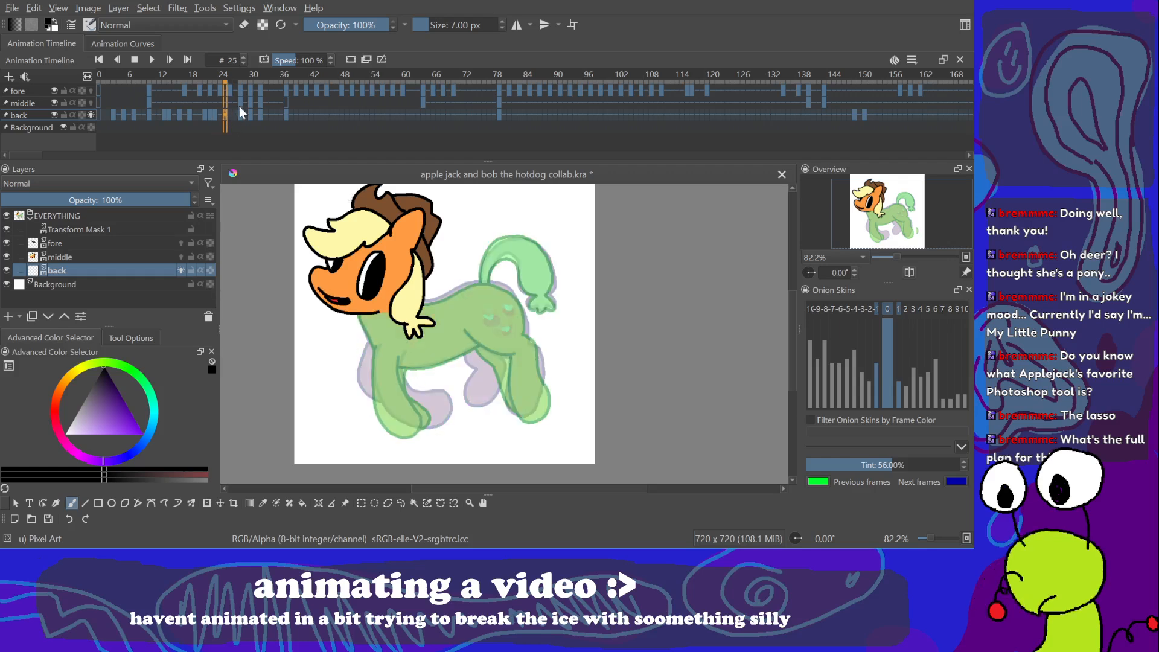
# Step: On frame 25 of the back layer, ink the pony's chest and near front leg, plus the edge of the far leg behind it
pyautogui.click(242, 112)
pyautogui.click(224, 112)
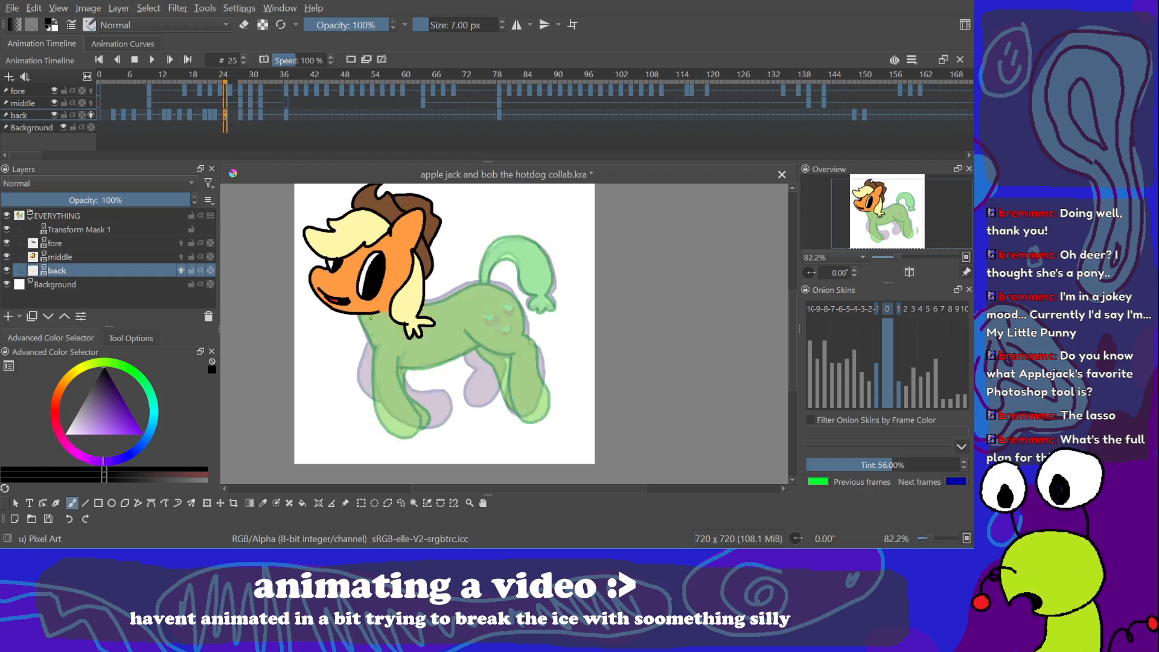
pyautogui.moveTo(357, 314)
pyautogui.mouseDown()
pyautogui.moveTo(377, 424)
pyautogui.moveTo(409, 430)
pyautogui.mouseUp()
pyautogui.hotkey('ctrl', 'z')
pyautogui.moveTo(357, 313)
pyautogui.mouseDown()
pyautogui.moveTo(383, 435)
pyautogui.moveTo(400, 439)
pyautogui.moveTo(413, 426)
pyautogui.moveTo(400, 358)
pyautogui.mouseUp()
pyautogui.moveTo(372, 347)
pyautogui.mouseDown()
pyautogui.moveTo(381, 420)
pyautogui.moveTo(408, 435)
pyautogui.mouseUp()
pyautogui.hotkey('ctrl', 'z')
pyautogui.moveTo(358, 316)
pyautogui.mouseDown()
pyautogui.moveTo(378, 426)
pyautogui.moveTo(392, 440)
pyautogui.moveTo(409, 419)
pyautogui.moveTo(399, 359)
pyautogui.mouseUp()
pyautogui.hotkey('ctrl', 'z')
pyautogui.moveTo(360, 317); pyautogui.dragTo(380, 438)
pyautogui.hotkey('ctrl', 'z')
pyautogui.moveTo(399, 357)
pyautogui.mouseDown()
pyautogui.moveTo(411, 425)
pyautogui.moveTo(384, 440)
pyautogui.moveTo(371, 428)
pyautogui.moveTo(369, 344)
pyautogui.mouseUp()
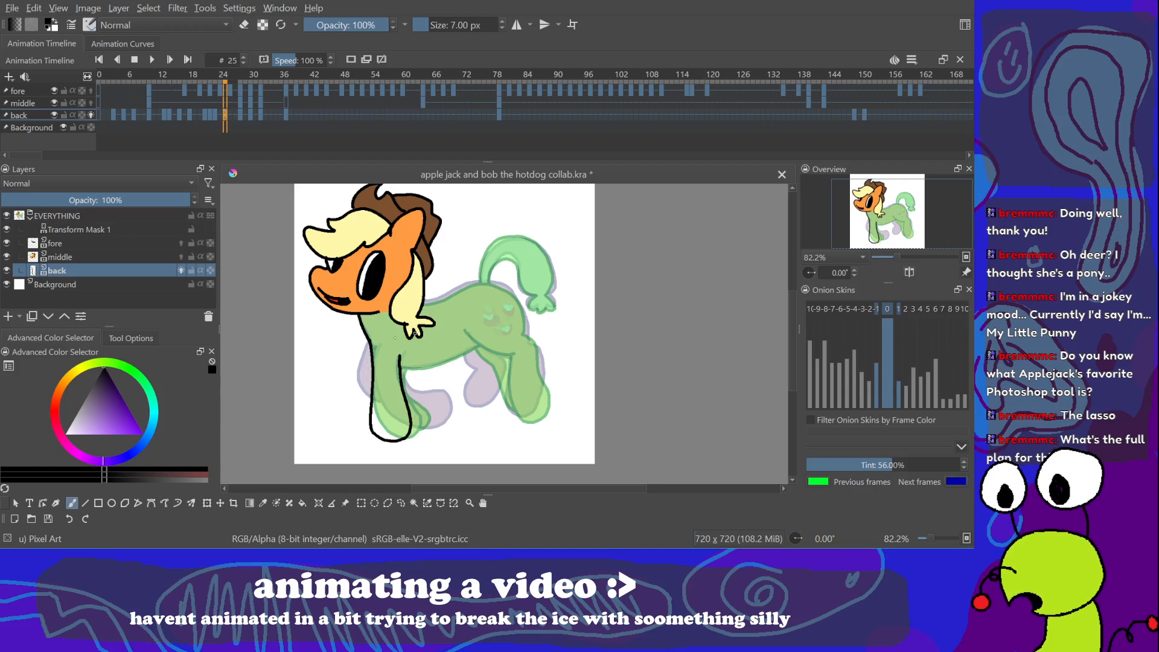
pyautogui.moveTo(367, 341); pyautogui.dragTo(373, 427)
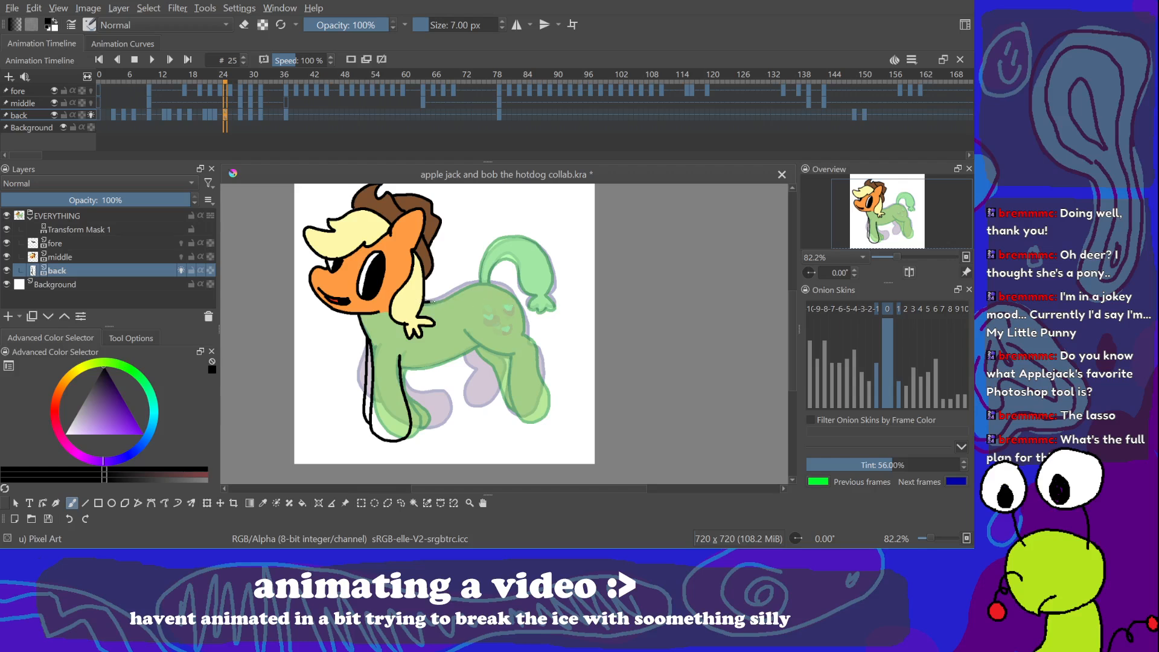
pyautogui.moveTo(425, 301)
pyautogui.mouseDown()
pyautogui.moveTo(491, 288)
pyautogui.moveTo(517, 304)
pyautogui.moveTo(531, 341)
pyautogui.mouseUp()
pyautogui.hotkey('ctrl', 'z')
pyautogui.moveTo(433, 302)
pyautogui.mouseDown()
pyautogui.moveTo(479, 287)
pyautogui.moveTo(435, 300)
pyautogui.moveTo(478, 284)
pyautogui.moveTo(508, 295)
pyautogui.moveTo(538, 400)
pyautogui.mouseUp()
pyautogui.hotkey('ctrl', 'z')
pyautogui.hotkey('ctrl', 'z')
pyautogui.moveTo(446, 295)
pyautogui.mouseDown()
pyautogui.moveTo(478, 284)
pyautogui.moveTo(509, 298)
pyautogui.moveTo(535, 400)
pyautogui.moveTo(527, 424)
pyautogui.moveTo(509, 427)
pyautogui.mouseUp()
pyautogui.hotkey('ctrl', 'z')
pyautogui.moveTo(466, 330)
pyautogui.mouseDown()
pyautogui.moveTo(497, 361)
pyautogui.moveTo(498, 409)
pyautogui.moveTo(514, 428)
pyautogui.mouseUp()
pyautogui.hotkey('ctrl', 'z')
pyautogui.hotkey('ctrl', 'z')
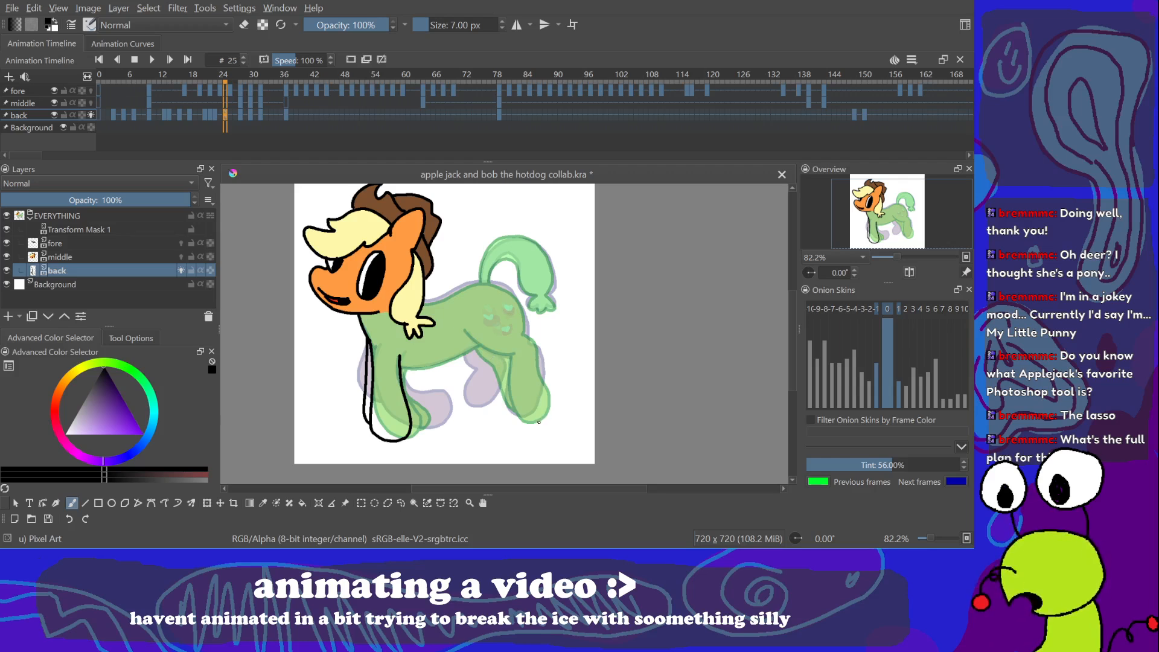
# Step: Check the pose on frame 28, then ink the pony's belly line from the front leg to the hind leg on frame 25
pyautogui.click(241, 114)
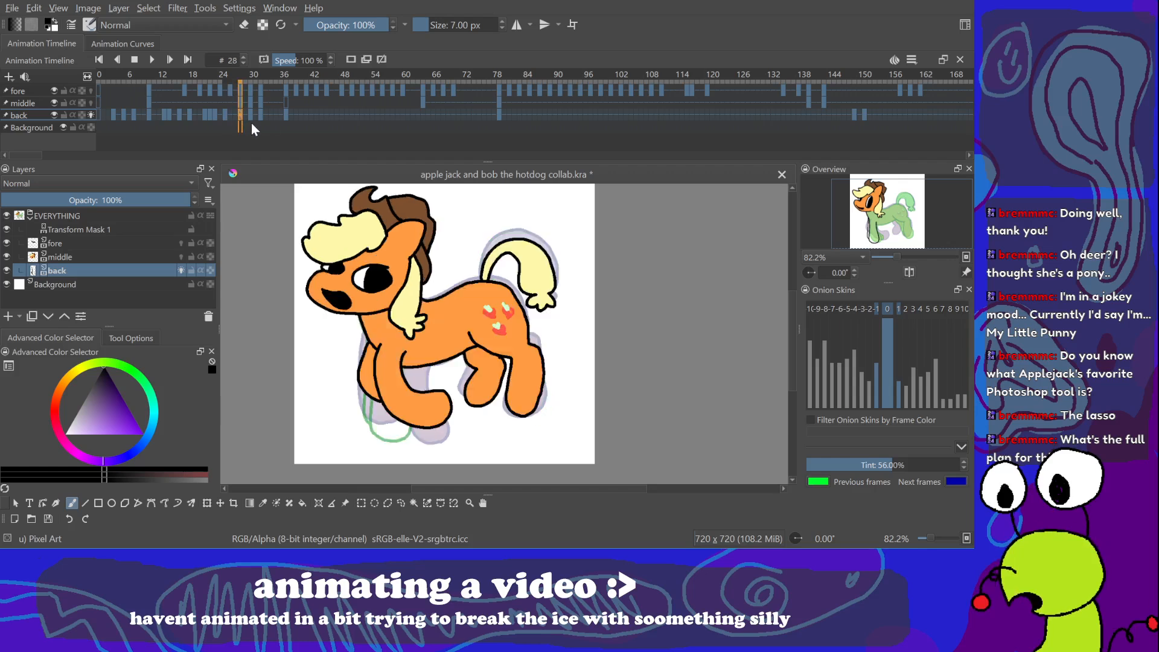
pyautogui.moveTo(251, 118); pyautogui.dragTo(223, 115)
pyautogui.moveTo(403, 366); pyautogui.dragTo(485, 355)
pyautogui.hotkey('ctrl', 'z')
pyautogui.hotkey('ctrl', 'z')
pyautogui.moveTo(400, 364)
pyautogui.mouseDown()
pyautogui.moveTo(470, 357)
pyautogui.moveTo(501, 368)
pyautogui.moveTo(476, 345)
pyautogui.moveTo(491, 356)
pyautogui.moveTo(494, 424)
pyautogui.moveTo(509, 431)
pyautogui.moveTo(522, 356)
pyautogui.mouseUp()
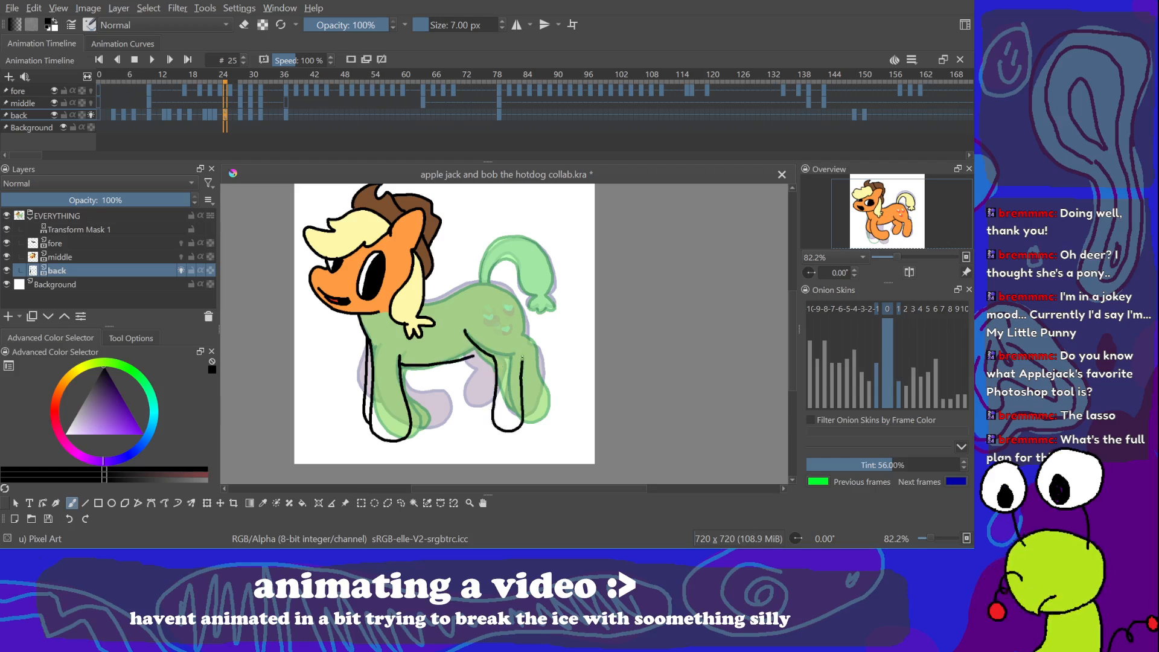
pyautogui.hotkey('ctrl', 'z')
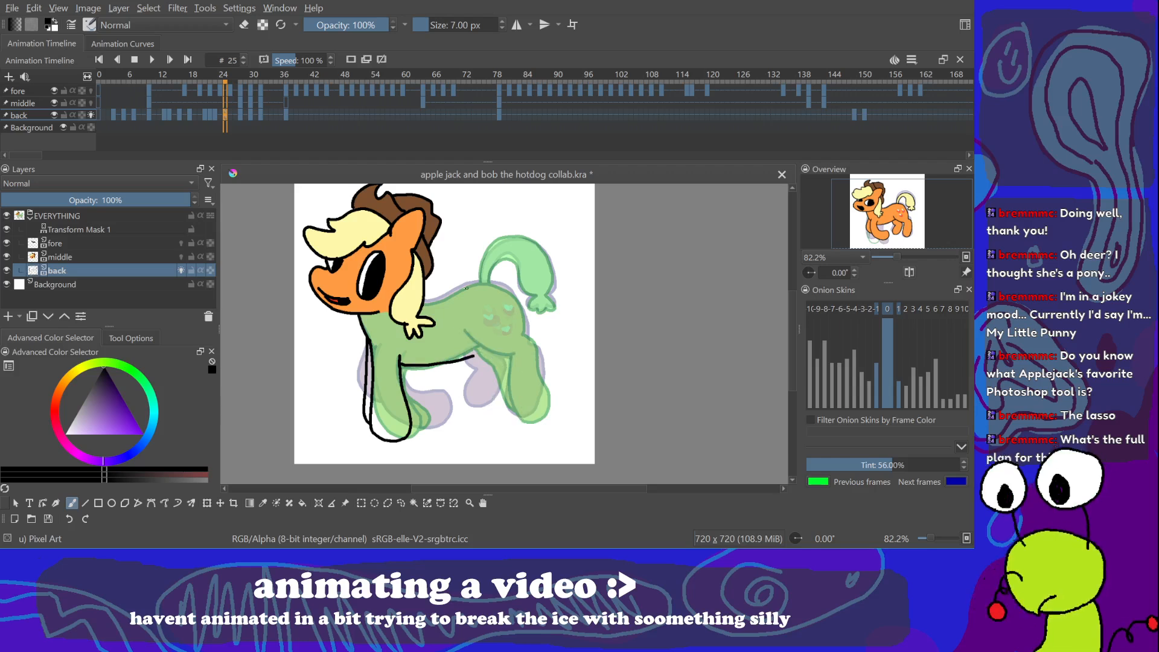
# Step: Ink the near hind leg outline on frame 25, joining its thigh line to the belly
pyautogui.moveTo(467, 287); pyautogui.dragTo(480, 287)
pyautogui.moveTo(508, 307); pyautogui.dragTo(517, 326)
pyautogui.hotkey('ctrl', 'z')
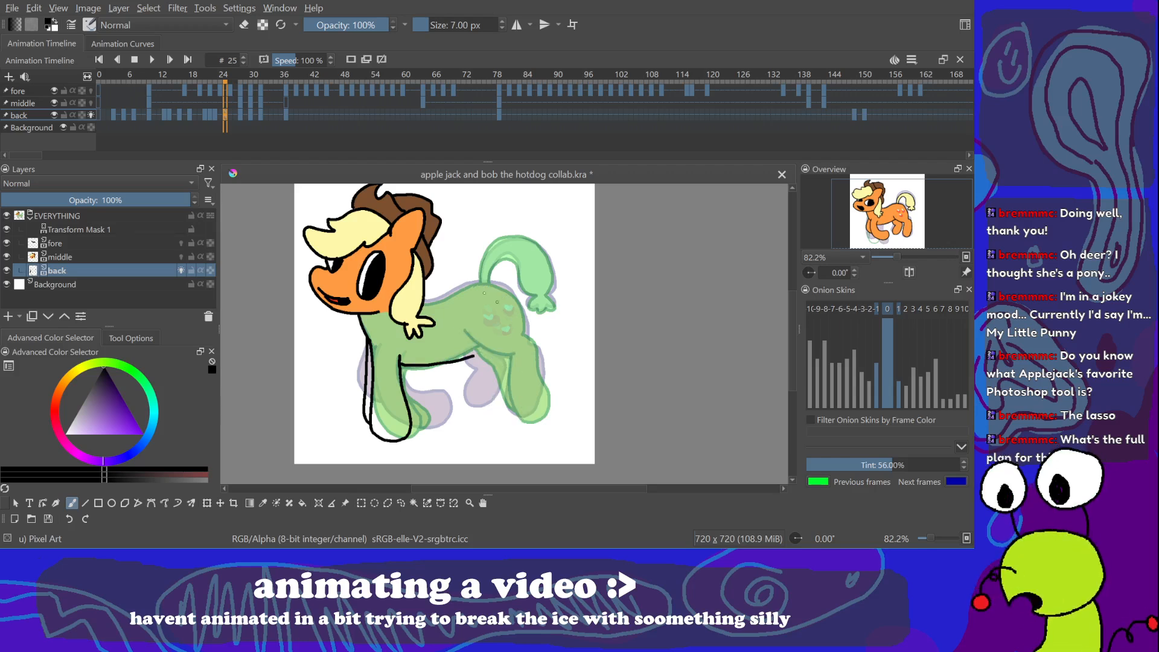
pyautogui.moveTo(467, 286)
pyautogui.mouseDown()
pyautogui.moveTo(506, 302)
pyautogui.moveTo(526, 351)
pyautogui.moveTo(529, 422)
pyautogui.moveTo(502, 424)
pyautogui.mouseUp()
pyautogui.hotkey('ctrl', 'z')
pyautogui.moveTo(516, 338)
pyautogui.mouseDown()
pyautogui.moveTo(536, 405)
pyautogui.moveTo(532, 420)
pyautogui.moveTo(513, 423)
pyautogui.moveTo(501, 415)
pyautogui.moveTo(503, 362)
pyautogui.moveTo(480, 348)
pyautogui.moveTo(471, 318)
pyautogui.mouseUp()
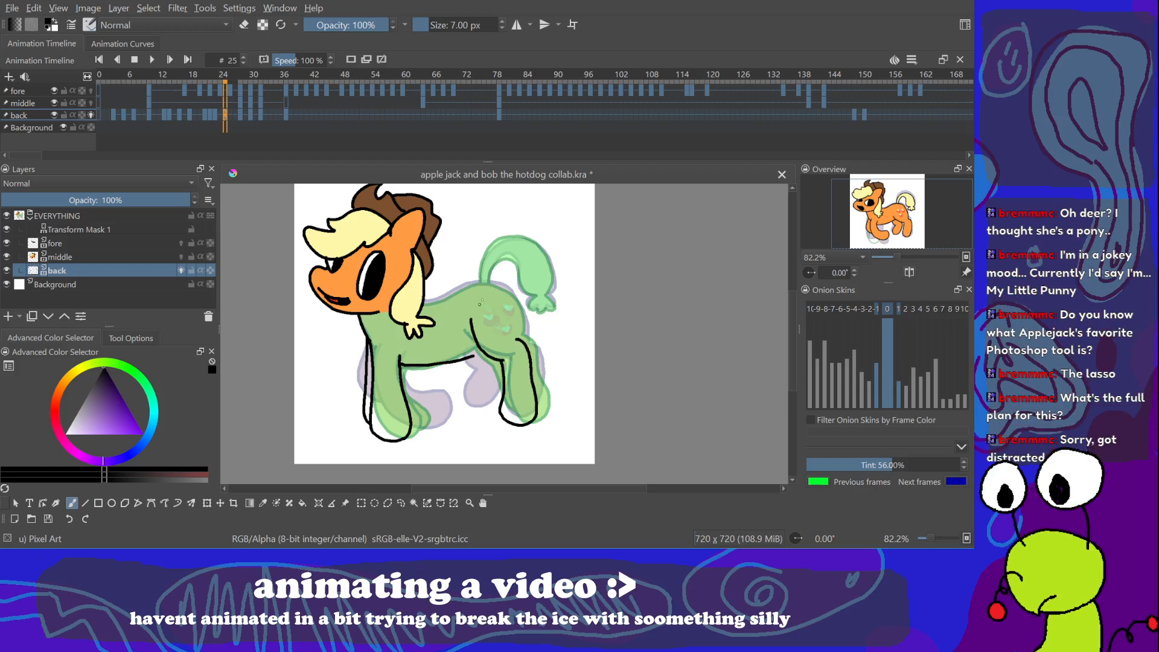
pyautogui.hotkey('ctrl', 'z')
pyautogui.moveTo(504, 361)
pyautogui.mouseDown()
pyautogui.moveTo(470, 327)
pyautogui.moveTo(494, 359)
pyautogui.moveTo(472, 334)
pyautogui.moveTo(484, 351)
pyautogui.mouseUp()
pyautogui.hotkey('ctrl', 'z')
pyautogui.hotkey('ctrl', 'z')
pyautogui.hotkey('ctrl', 'z')
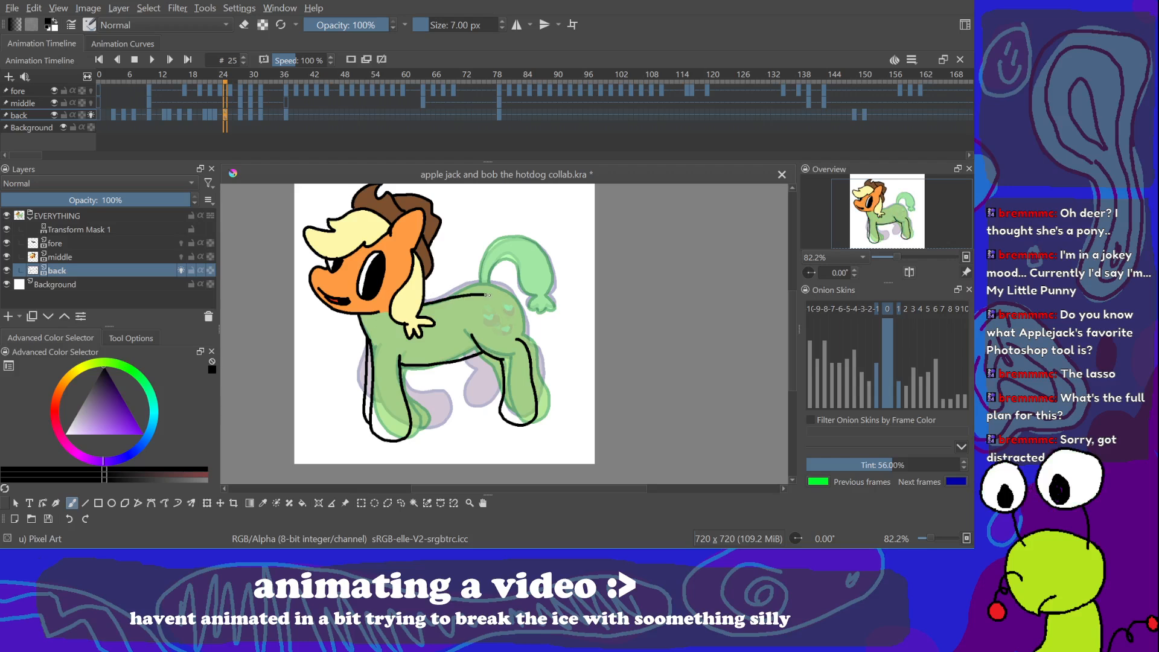
pyautogui.moveTo(521, 339); pyautogui.dragTo(503, 297)
pyautogui.hotkey('ctrl', 'z')
pyautogui.moveTo(520, 340)
pyautogui.mouseDown()
pyautogui.moveTo(518, 309)
pyautogui.moveTo(496, 288)
pyautogui.moveTo(421, 304)
pyautogui.mouseUp()
pyautogui.hotkey('ctrl', 'z')
pyautogui.moveTo(517, 340)
pyautogui.mouseDown()
pyautogui.moveTo(518, 311)
pyautogui.moveTo(472, 284)
pyautogui.moveTo(422, 310)
pyautogui.mouseUp()
pyautogui.hotkey('ctrl', 'z')
pyautogui.moveTo(517, 326)
pyautogui.mouseDown()
pyautogui.moveTo(511, 302)
pyautogui.moveTo(486, 289)
pyautogui.mouseUp()
pyautogui.hotkey('ctrl', 'z')
pyautogui.moveTo(519, 329)
pyautogui.mouseDown()
pyautogui.moveTo(505, 292)
pyautogui.moveTo(481, 284)
pyautogui.moveTo(416, 299)
pyautogui.mouseUp()
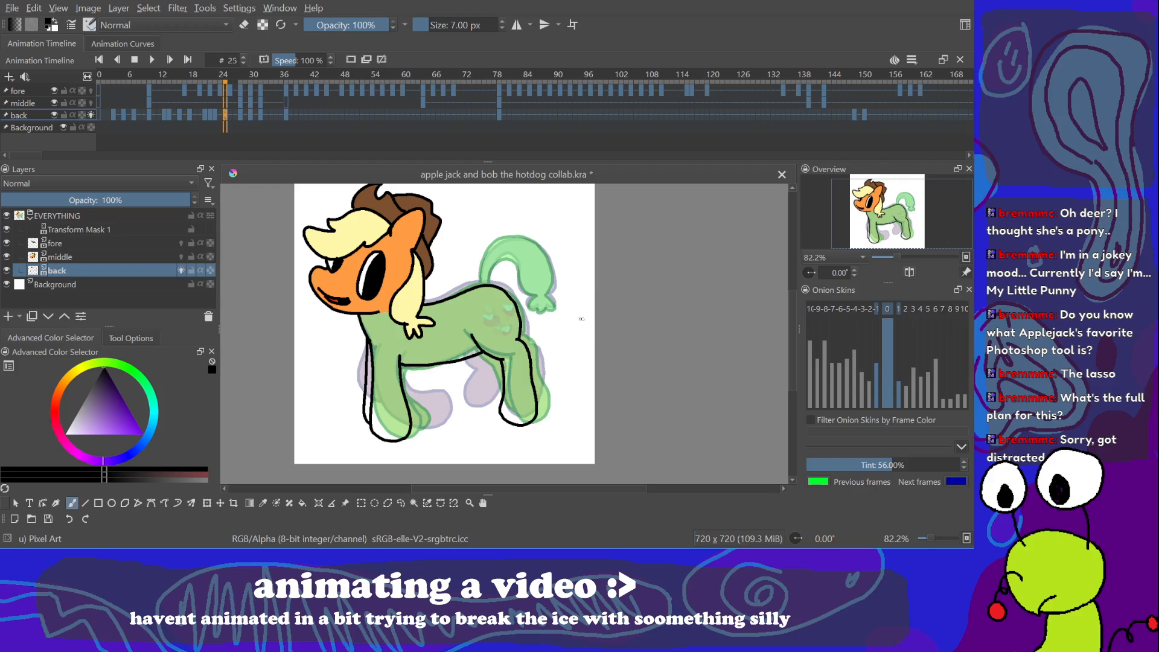
pyautogui.moveTo(485, 287)
pyautogui.mouseDown()
pyautogui.moveTo(492, 258)
pyautogui.moveTo(530, 238)
pyautogui.moveTo(561, 274)
pyautogui.moveTo(553, 305)
pyautogui.mouseUp()
pyautogui.hotkey('ctrl', 'z')
pyautogui.moveTo(484, 286)
pyautogui.mouseDown()
pyautogui.moveTo(498, 243)
pyautogui.moveTo(541, 259)
pyautogui.moveTo(554, 300)
pyautogui.moveTo(535, 309)
pyautogui.mouseUp()
pyautogui.hotkey('ctrl', 'z')
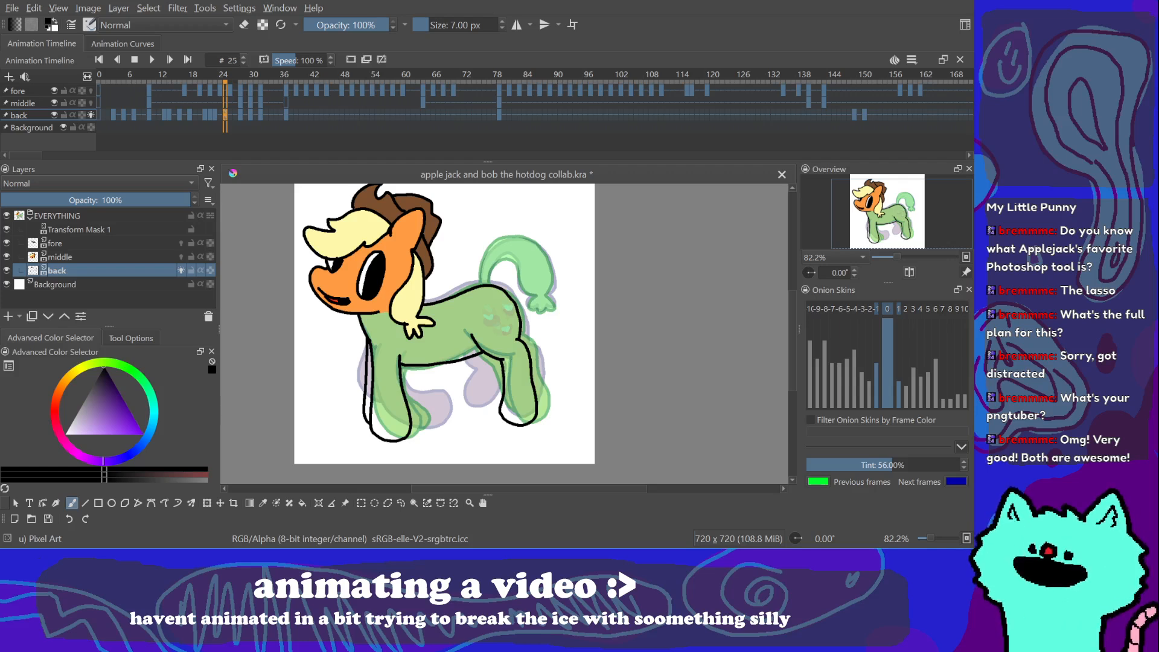
pyautogui.hotkey('ctrl', 'z')
# Step: Ink the pony's back and rump outline from the mane to the hind leg, closing the body shape
pyautogui.moveTo(530, 352); pyautogui.dragTo(521, 344)
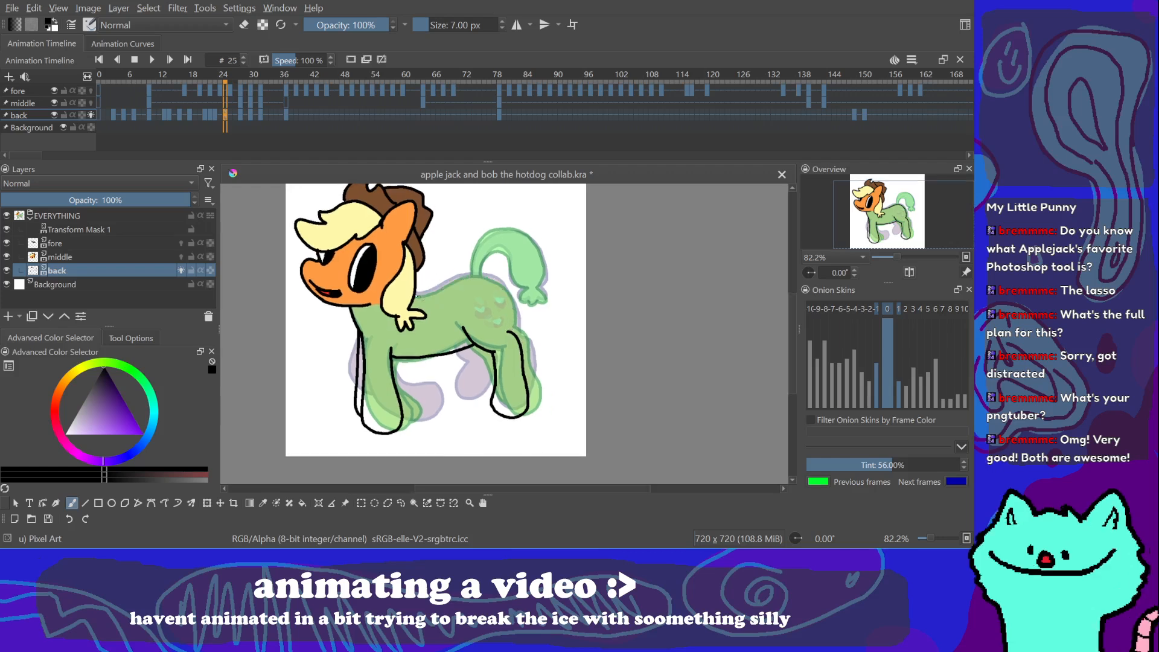
pyautogui.moveTo(415, 294)
pyautogui.mouseDown()
pyautogui.moveTo(494, 286)
pyautogui.moveTo(511, 327)
pyautogui.mouseUp()
pyautogui.hotkey('ctrl', 'z')
pyautogui.moveTo(415, 295)
pyautogui.mouseDown()
pyautogui.moveTo(478, 280)
pyautogui.moveTo(512, 304)
pyautogui.mouseUp()
pyautogui.hotkey('ctrl', 'z')
pyautogui.moveTo(415, 295)
pyautogui.mouseDown()
pyautogui.moveTo(477, 279)
pyautogui.moveTo(515, 305)
pyautogui.moveTo(514, 328)
pyautogui.mouseUp()
pyautogui.hotkey('ctrl', 'z')
pyautogui.moveTo(414, 295)
pyautogui.mouseDown()
pyautogui.moveTo(488, 282)
pyautogui.moveTo(509, 333)
pyautogui.moveTo(511, 302)
pyautogui.moveTo(479, 278)
pyautogui.mouseUp()
pyautogui.hotkey('ctrl', 'z')
pyautogui.moveTo(414, 294); pyautogui.dragTo(464, 276)
pyautogui.hotkey('ctrl', 'z')
pyautogui.moveTo(414, 296)
pyautogui.mouseDown()
pyautogui.moveTo(490, 279)
pyautogui.moveTo(511, 334)
pyautogui.mouseUp()
# Step: Fill the outlined body and legs with the orange sampled from the pony, then return to the brush with black
pyautogui.click(61, 383)
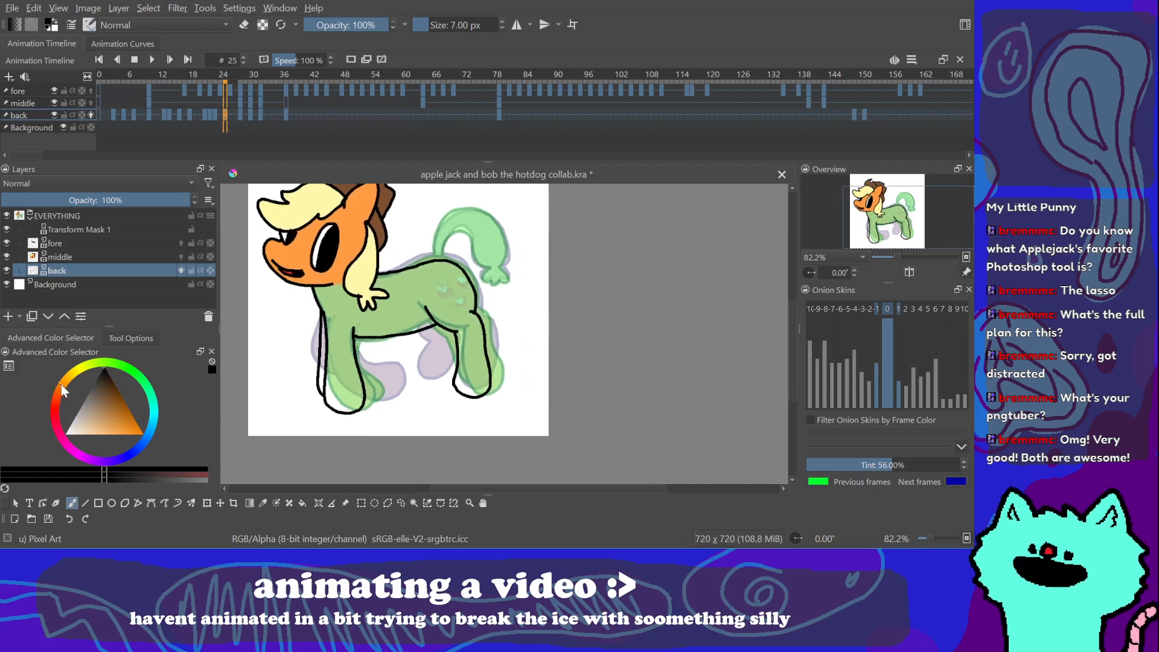
pyautogui.moveTo(355, 328); pyautogui.dragTo(356, 338)
pyautogui.keyDown('ctrl'); pyautogui.click(345, 267); pyautogui.keyUp('ctrl')
pyautogui.moveTo(478, 339); pyautogui.dragTo(466, 327)
pyautogui.press('f')
pyautogui.click(453, 305)
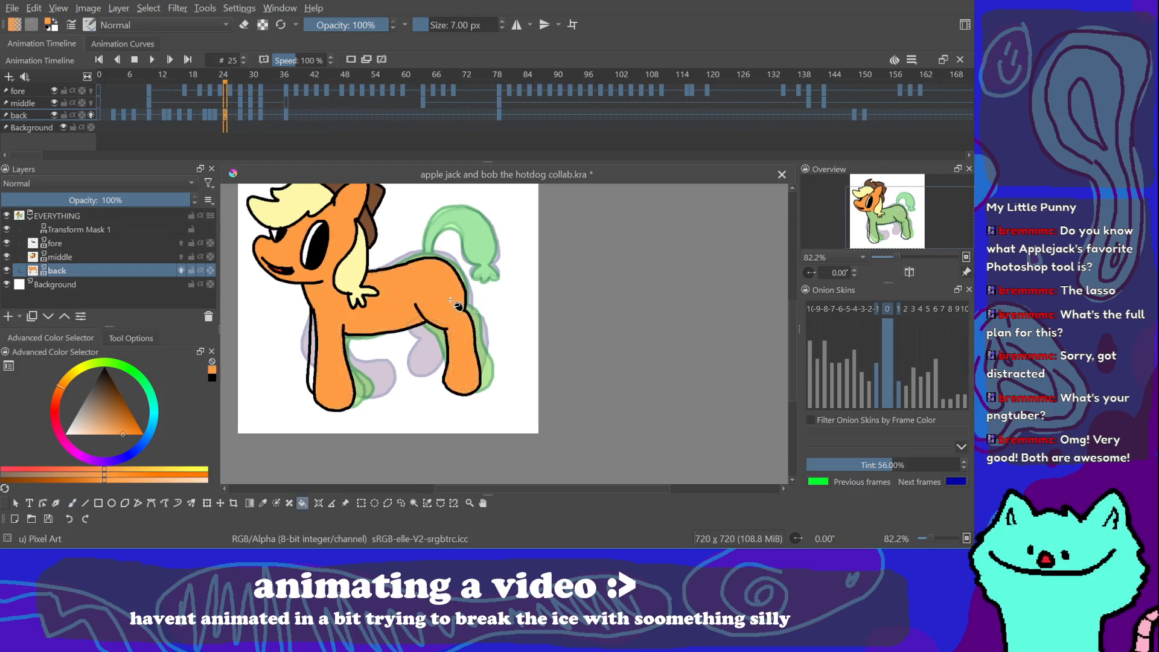
pyautogui.moveTo(469, 333); pyautogui.dragTo(455, 338)
pyautogui.moveTo(104, 395); pyautogui.dragTo(104, 367)
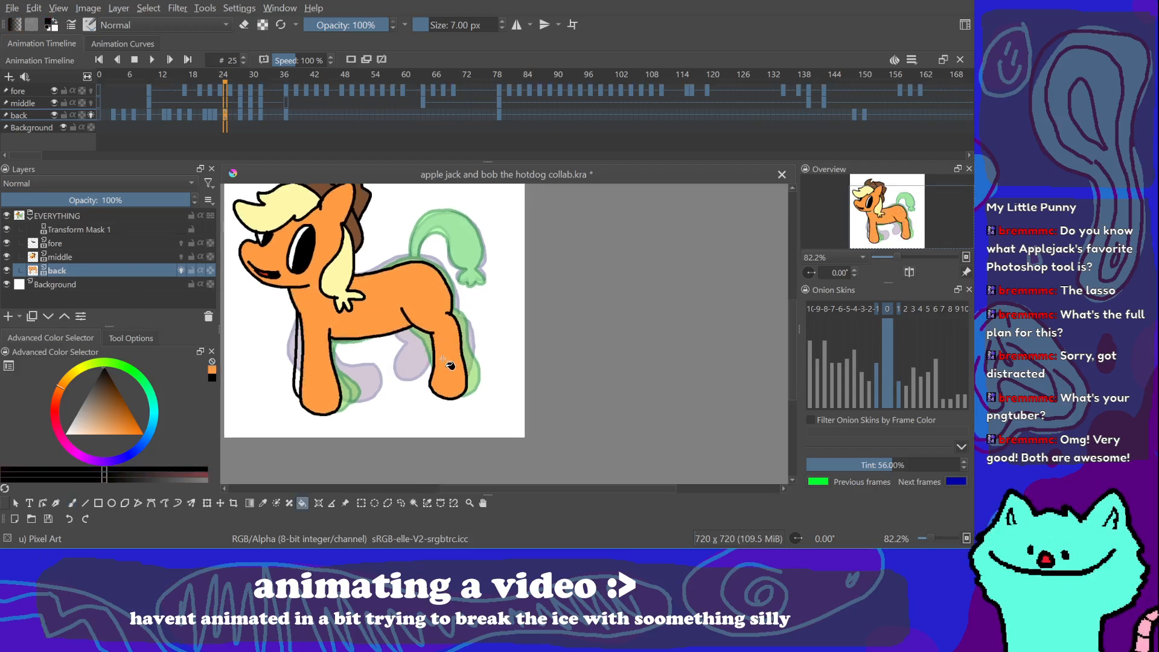
pyautogui.press('b')
pyautogui.moveTo(481, 279); pyautogui.dragTo(493, 280)
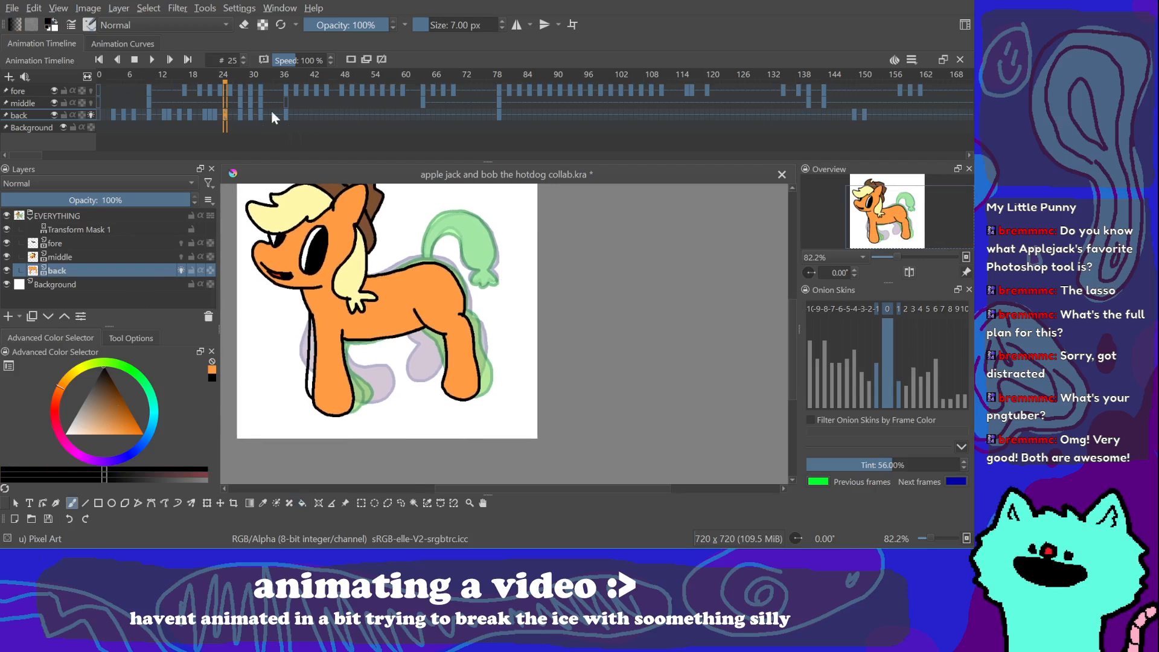
# Step: Play back the animation across frame 25 to check the new body drawing in motion
pyautogui.click(301, 112)
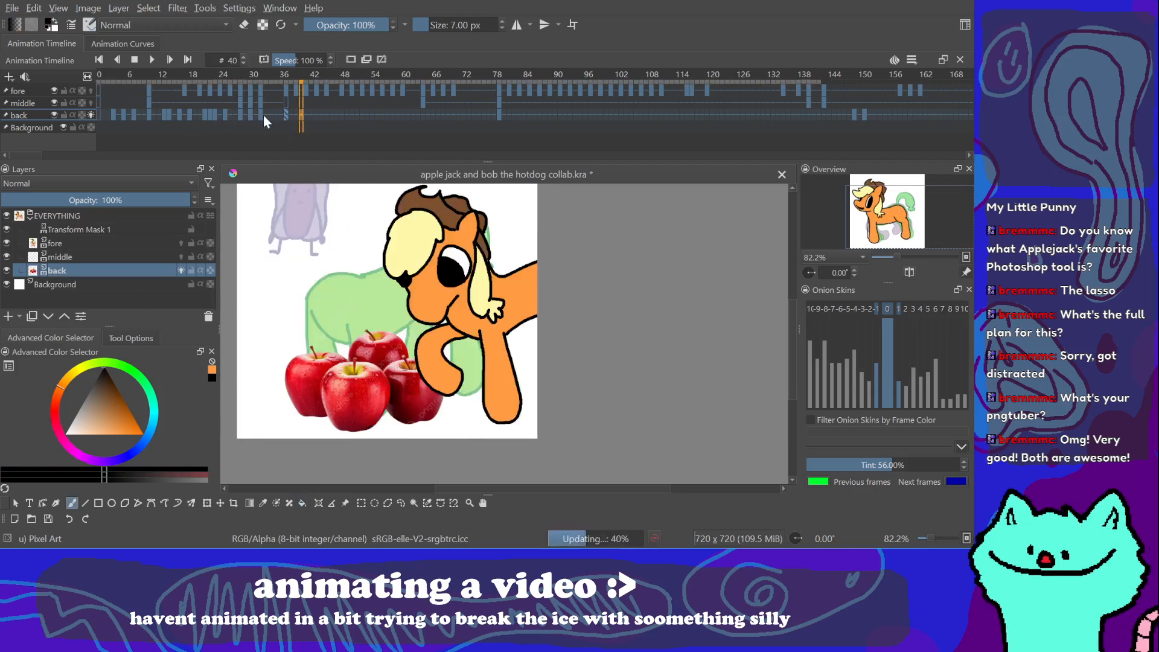
pyautogui.press('space')
pyautogui.press('space')
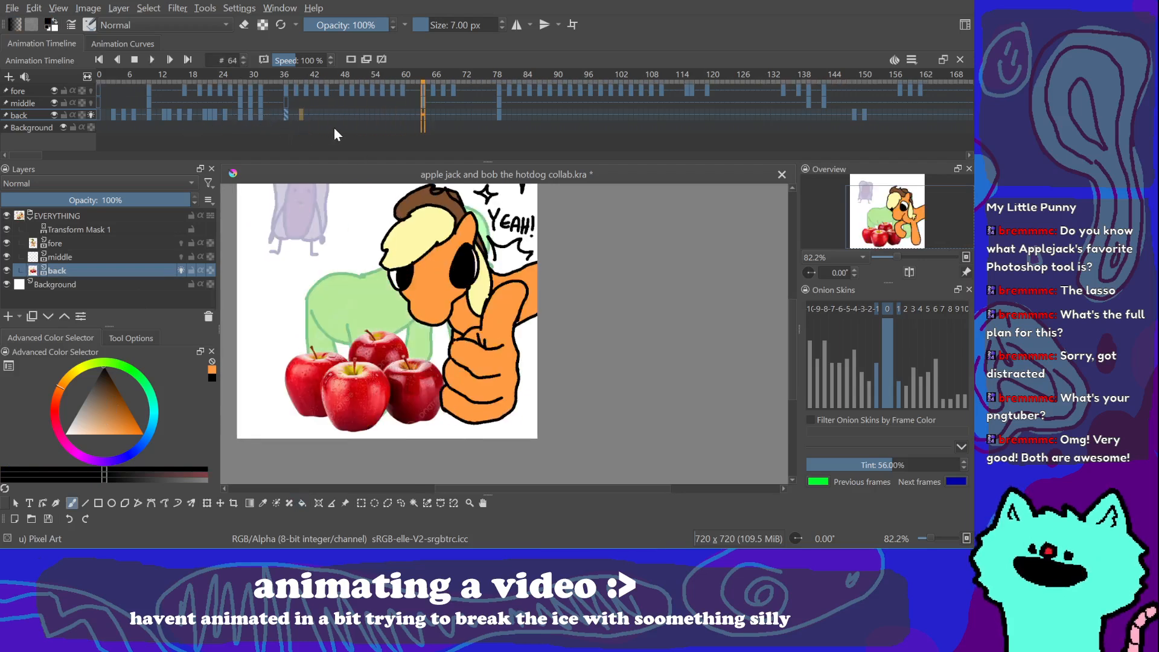
pyautogui.click(197, 113)
pyautogui.press('space')
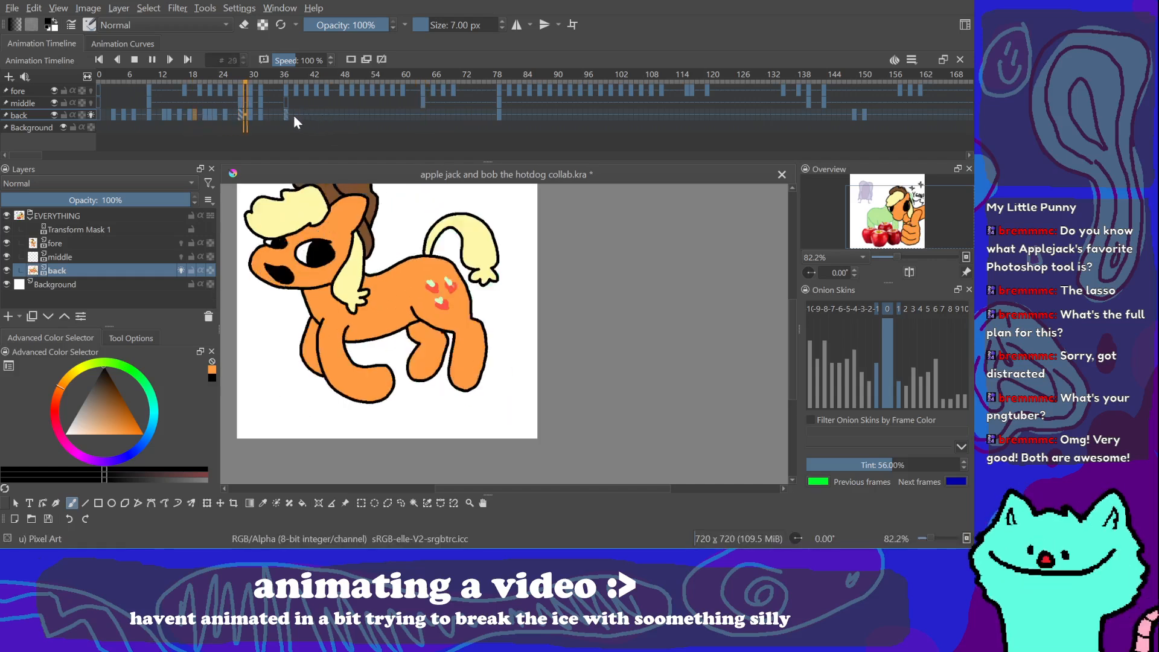
pyautogui.press('space')
# Step: Select frames 24 to 34 on the back layer and play back that range
pyautogui.click(235, 113)
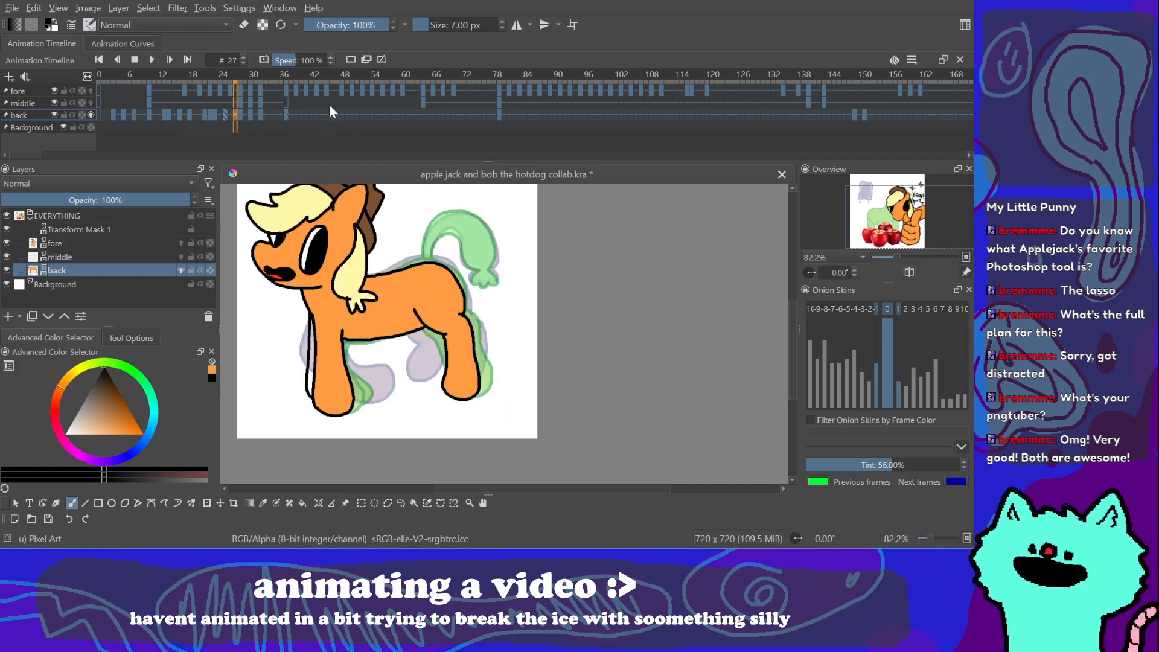
pyautogui.keyDown('shift'); pyautogui.click(292, 111); pyautogui.keyUp('shift')
pyautogui.click(234, 112)
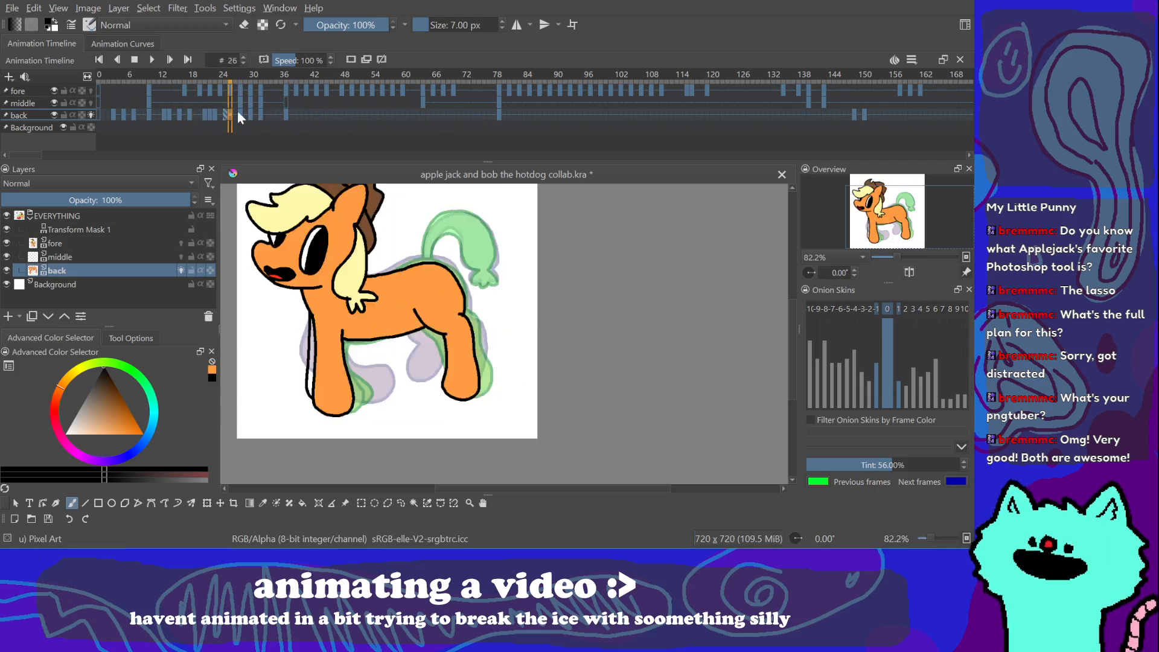
pyautogui.click(272, 114)
pyautogui.keyDown('shift'); pyautogui.click(225, 114); pyautogui.keyUp('shift')
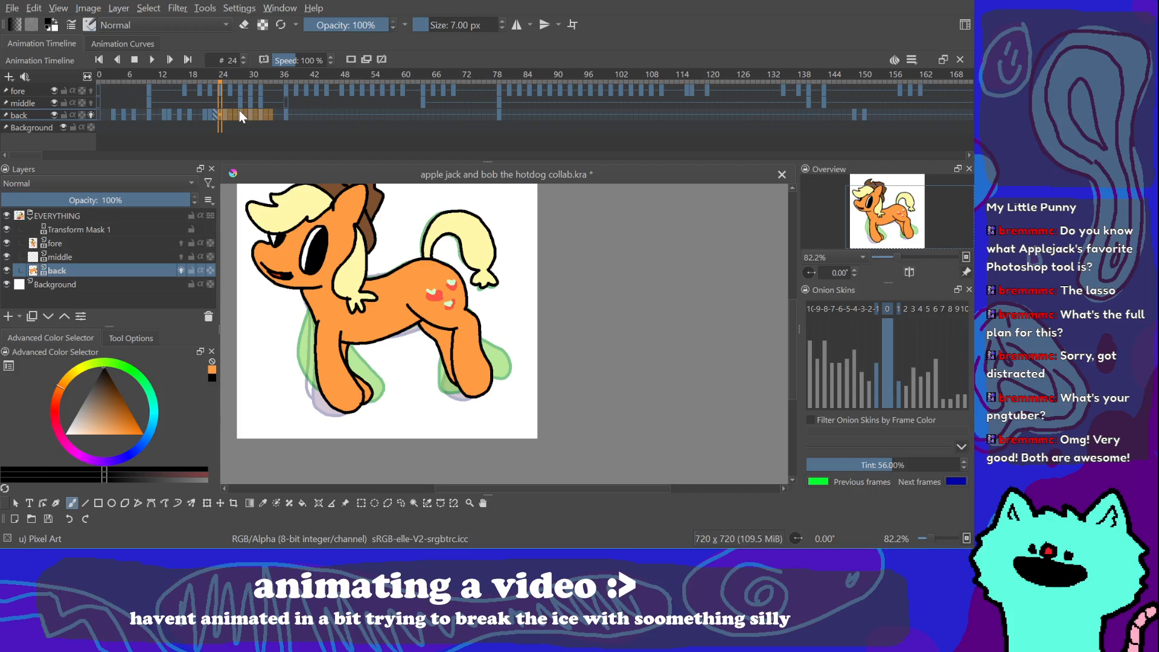
pyautogui.press('space')
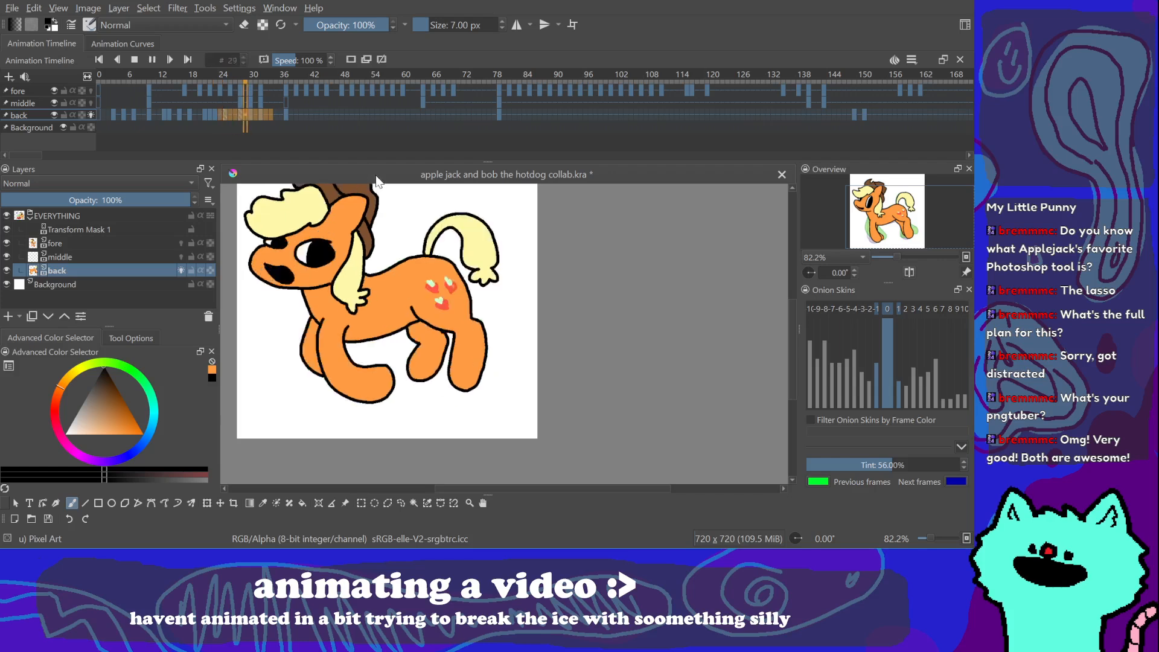
pyautogui.press('space')
# Step: Play back frames 20 to 35 of the back layer, then replay the animation from near its beginning
pyautogui.click(200, 114)
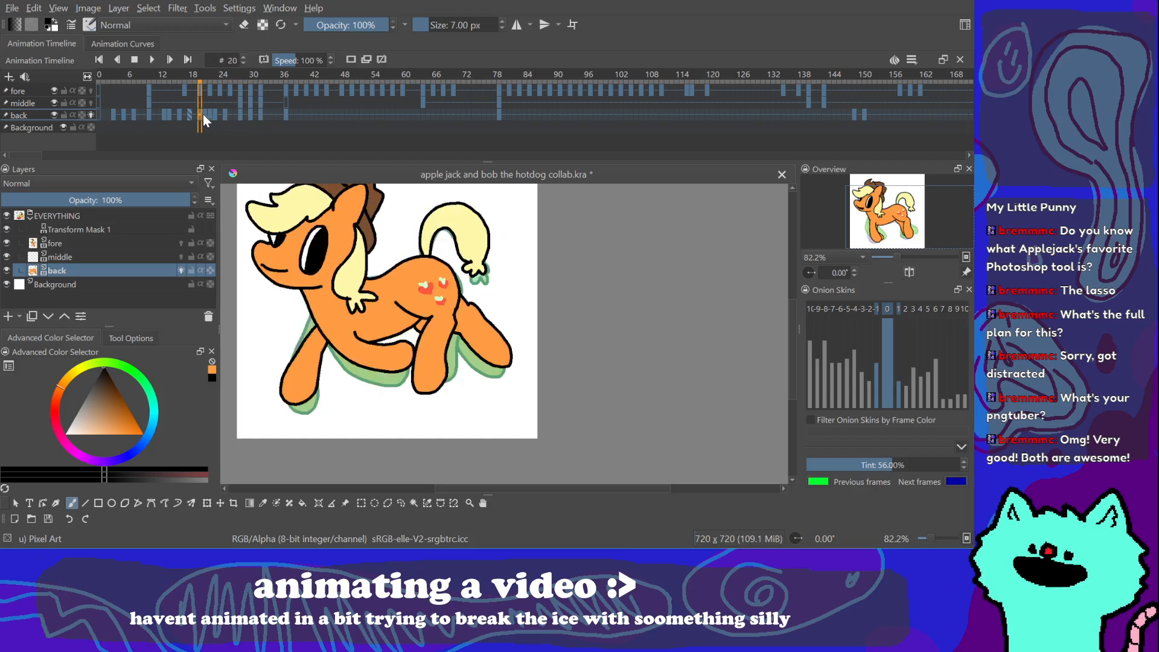
pyautogui.keyDown('shift'); pyautogui.click(276, 114); pyautogui.keyUp('shift')
pyautogui.press('space')
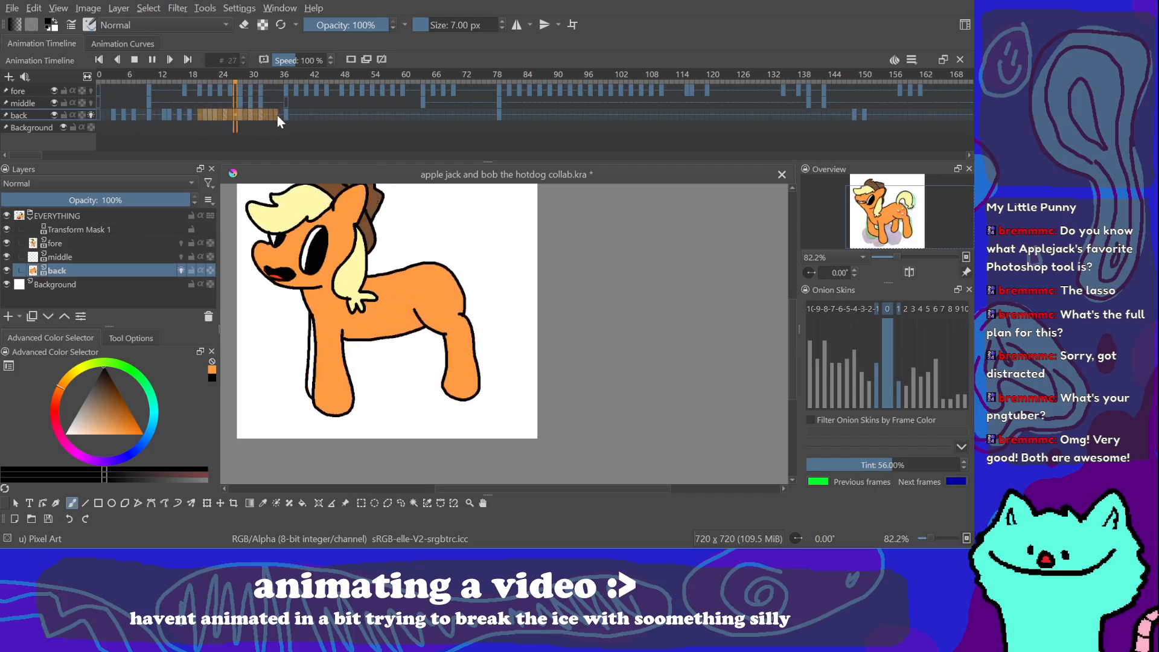
pyautogui.click(145, 115)
pyautogui.click(268, 114)
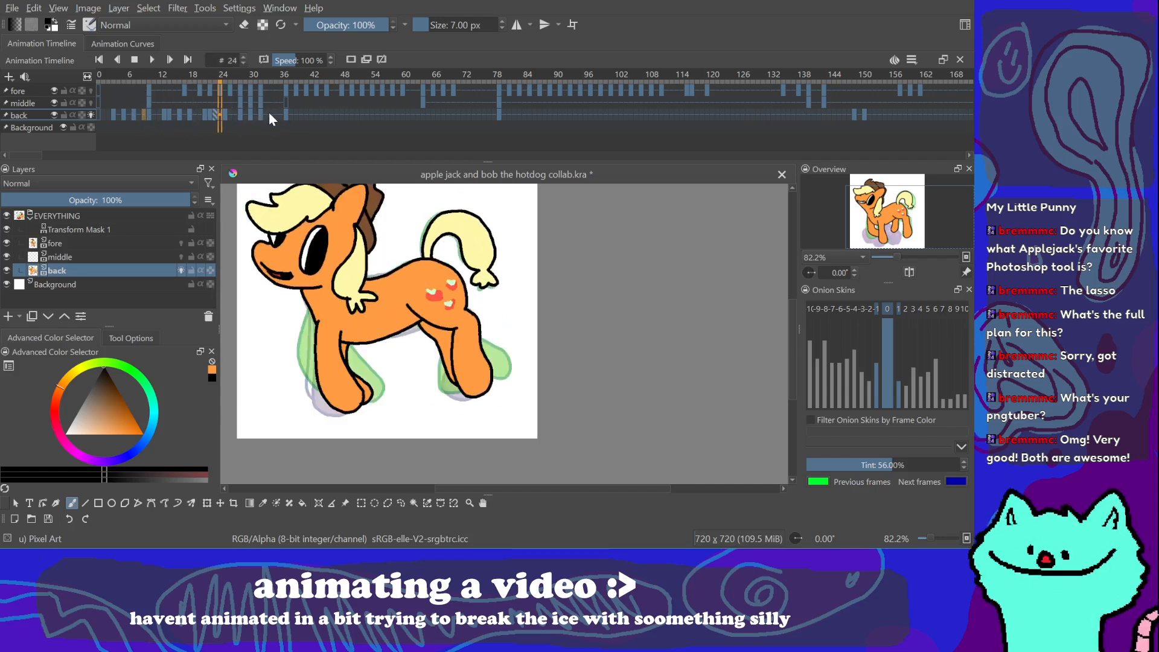
pyautogui.click(110, 114)
pyautogui.press('space')
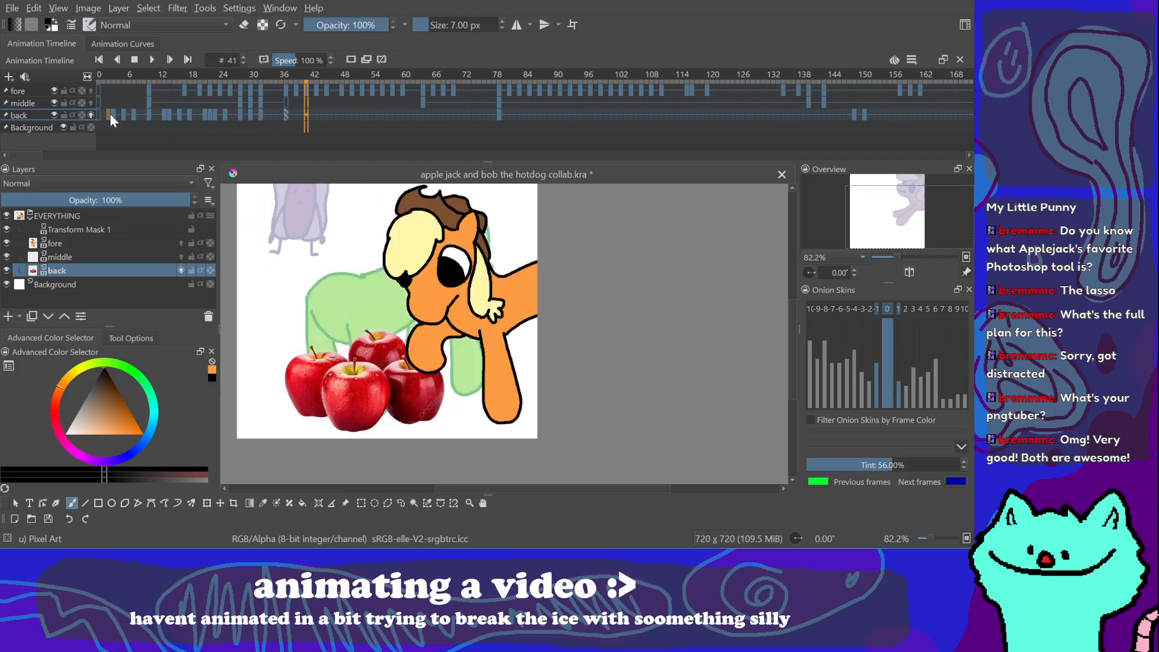
# Step: Compare the pony's pose on frame 25 with the poses on frames 28 and 35
pyautogui.click(226, 114)
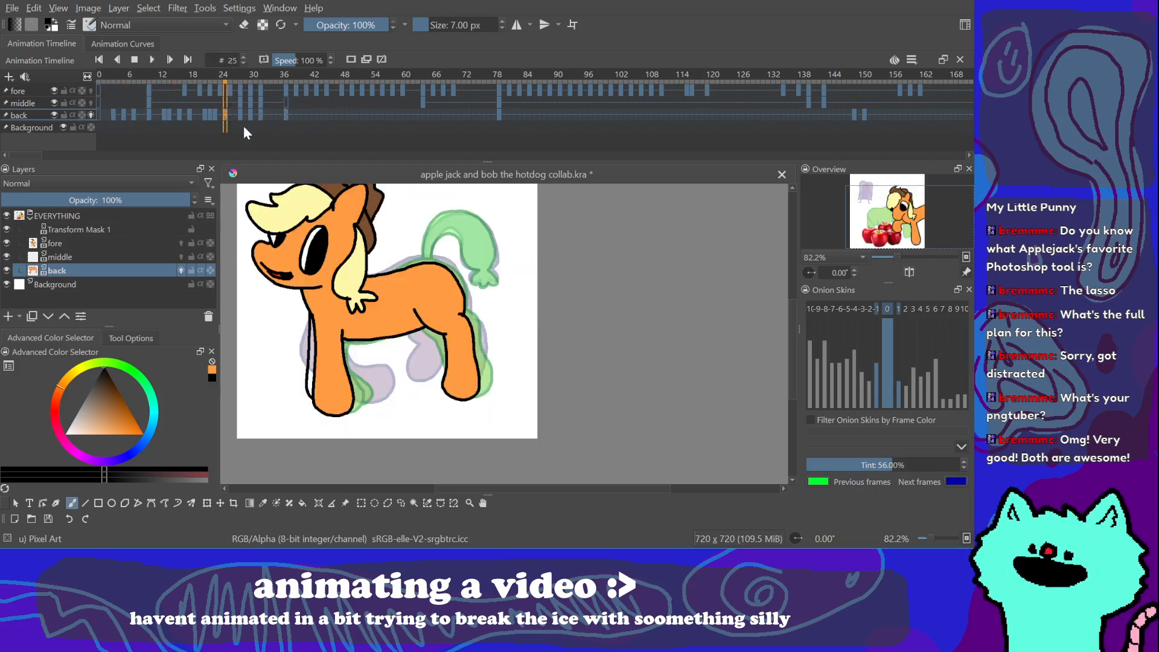
pyautogui.click(242, 115)
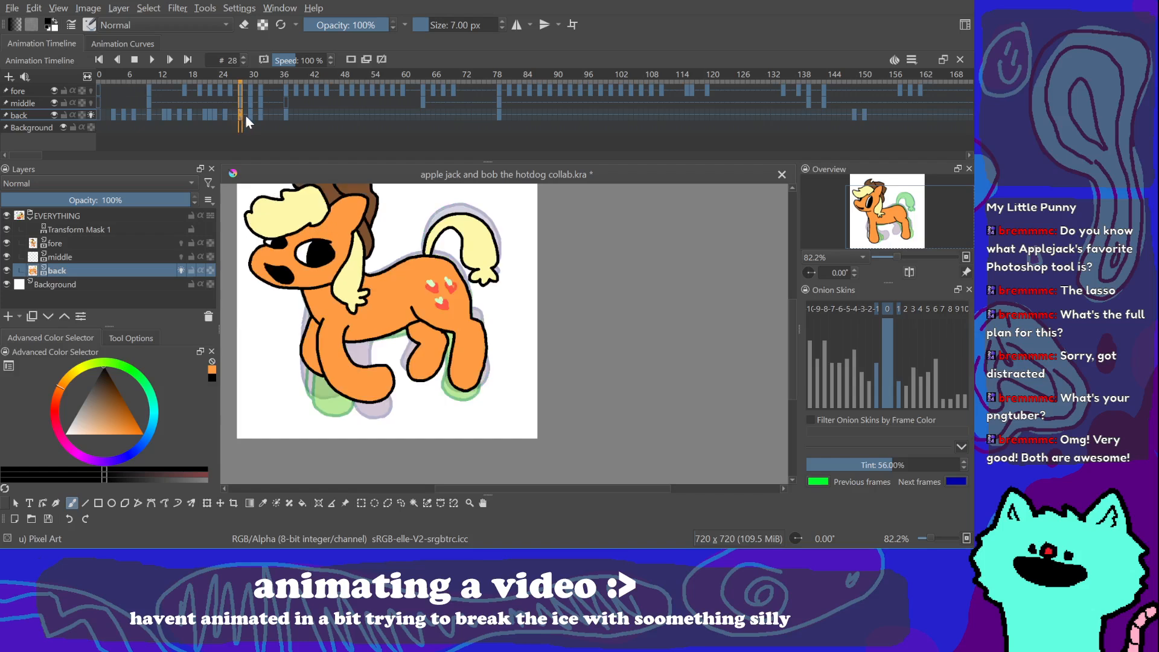
pyautogui.click(215, 114)
pyautogui.click(226, 114)
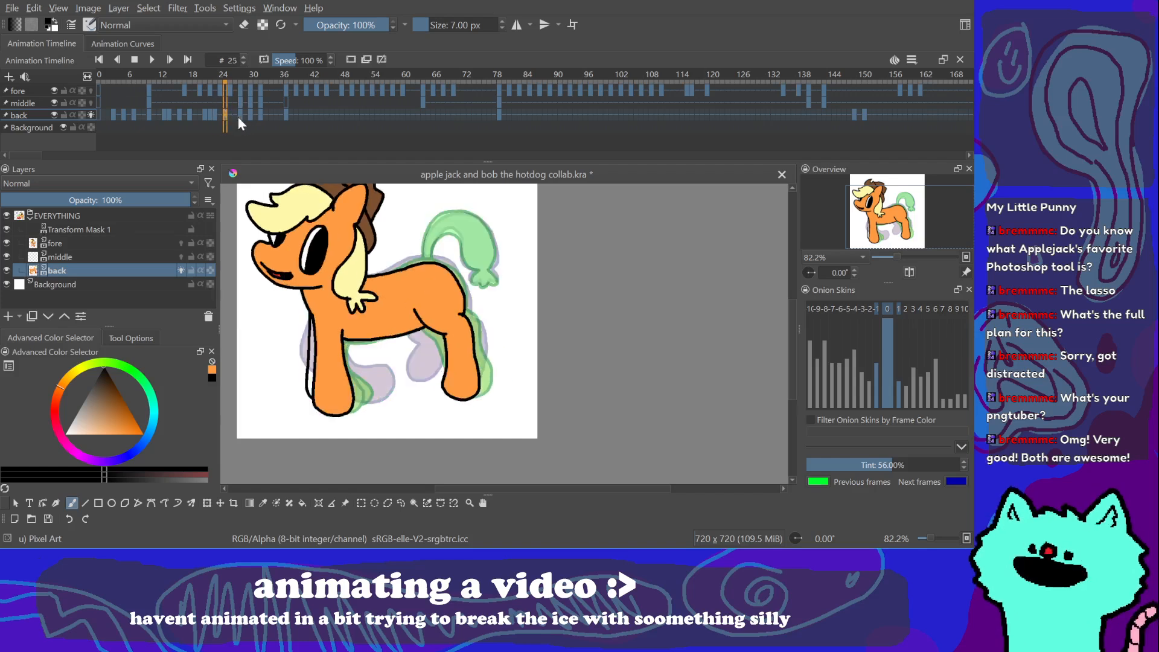
pyautogui.click(259, 118)
pyautogui.click(226, 113)
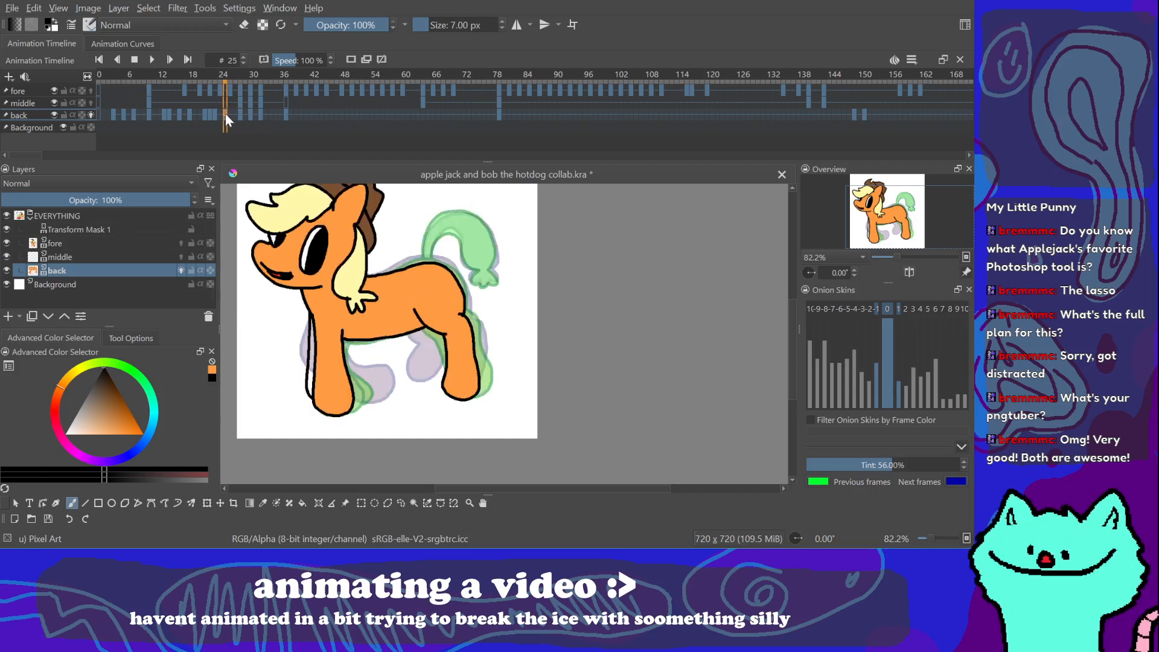
pyautogui.click(275, 115)
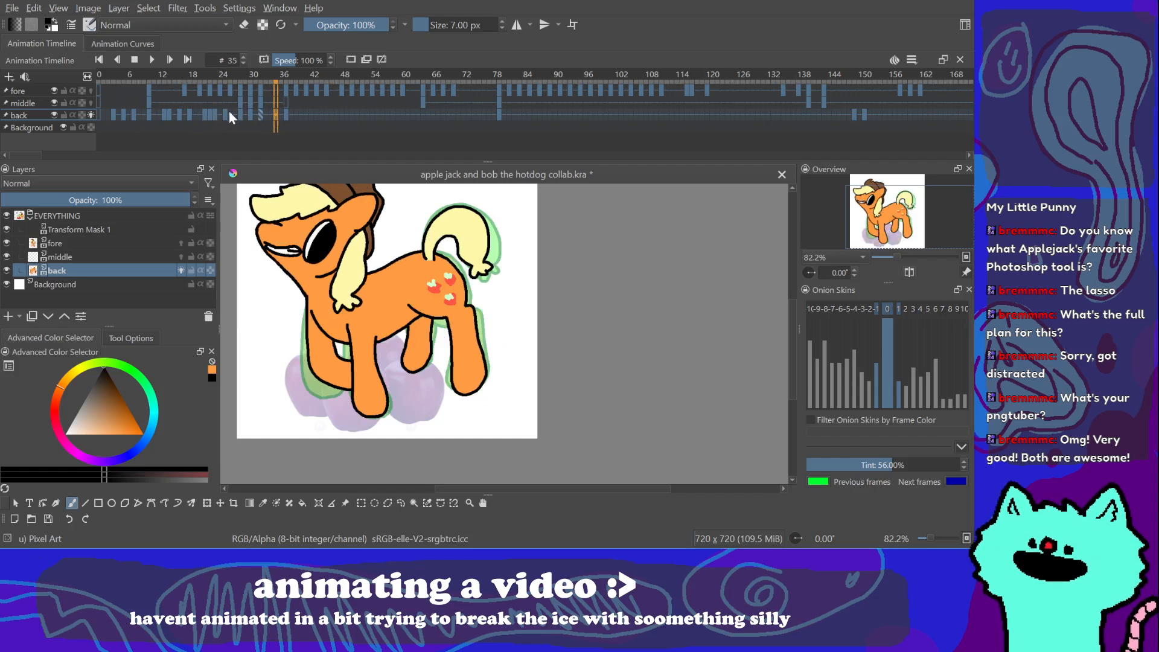
# Step: Step frame by frame from frame 25 to examine the pony's movement into frame 28
pyautogui.click(226, 113)
pyautogui.press('Right')
pyautogui.press('Right')
pyautogui.press('Right')
pyautogui.press('Right')
pyautogui.press('Right')
pyautogui.press('Left')
pyautogui.press('Left')
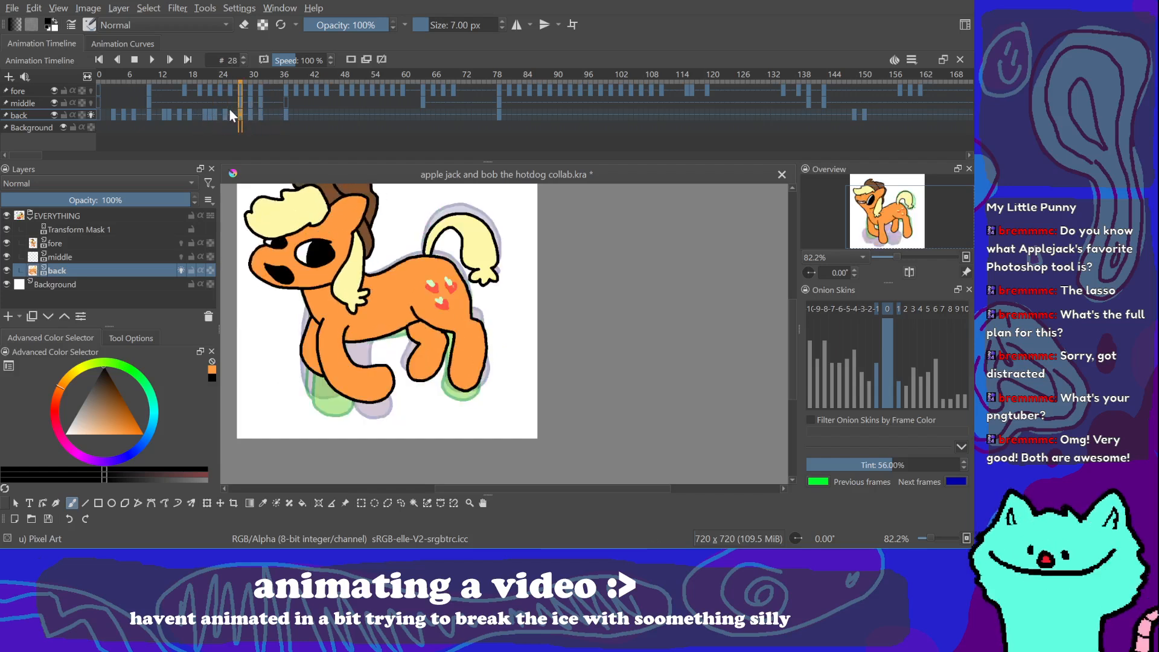
pyautogui.click(229, 110)
pyautogui.press('Right')
pyautogui.press('Right')
pyautogui.press('Right')
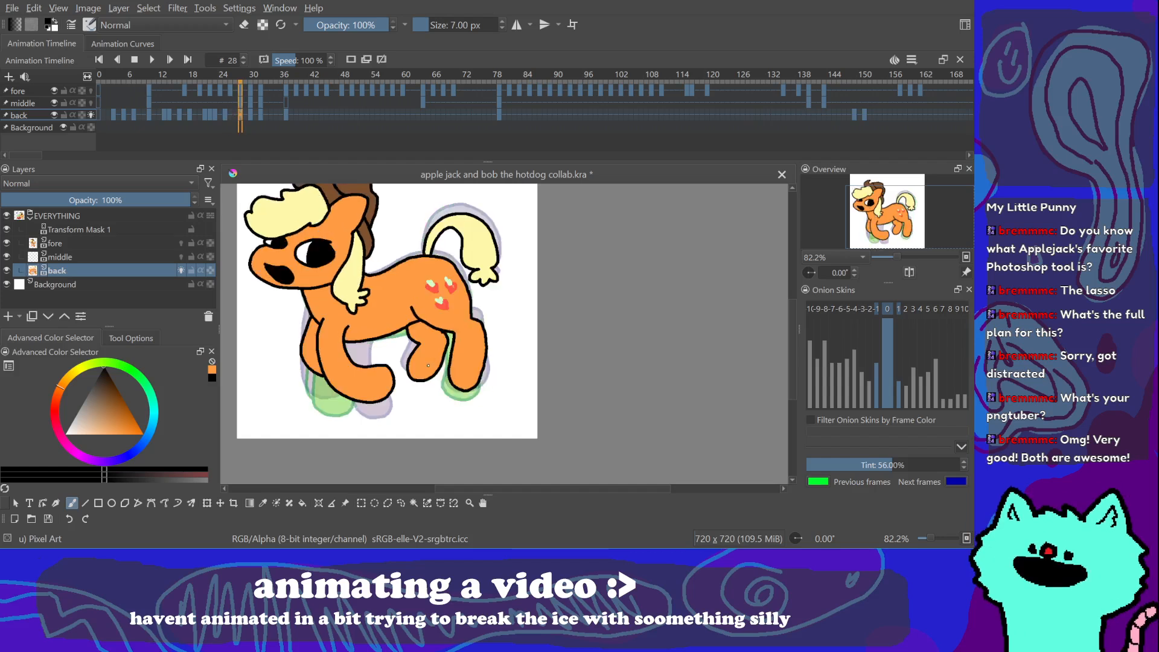
# Step: Return to frame 25 and swap the foreground colour to black
pyautogui.press('Left')
pyautogui.press('Left')
pyautogui.press('Left')
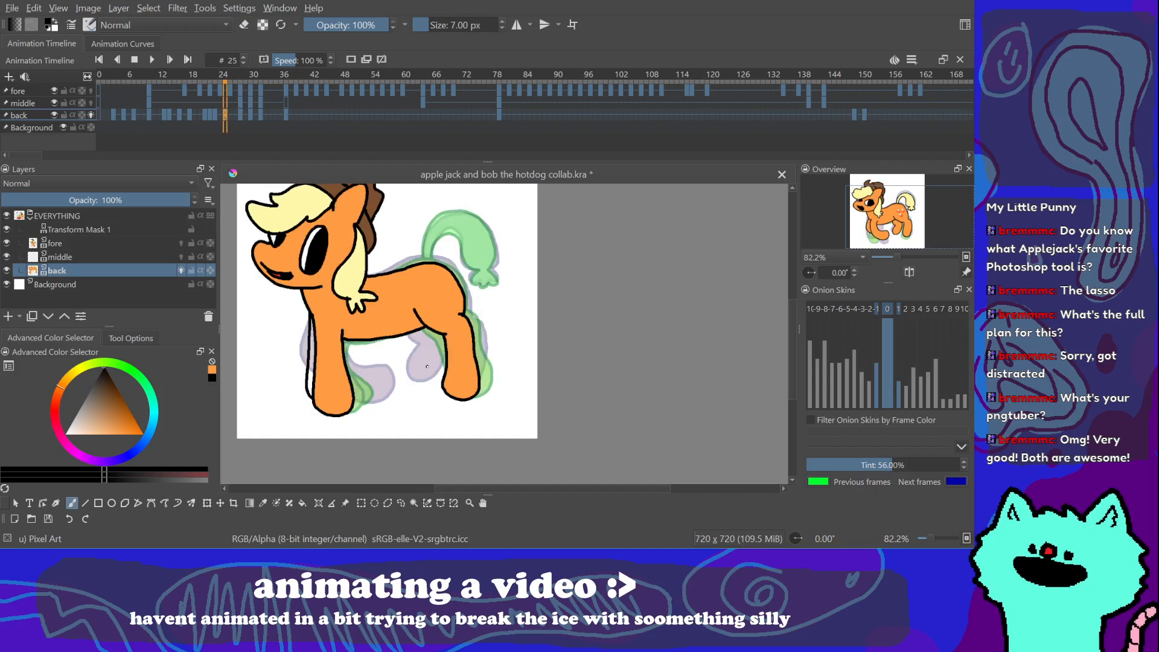
pyautogui.press('x')
pyautogui.moveTo(280, 313)
pyautogui.mouseDown()
pyautogui.moveTo(290, 360)
pyautogui.moveTo(288, 312)
pyautogui.mouseUp()
pyautogui.hotkey('ctrl', 'z')
pyautogui.hotkey('ctrl', 'z')
pyautogui.moveTo(283, 327); pyautogui.dragTo(292, 325)
pyautogui.hotkey('ctrl', 'z')
pyautogui.hotkey('ctrl', 'z')
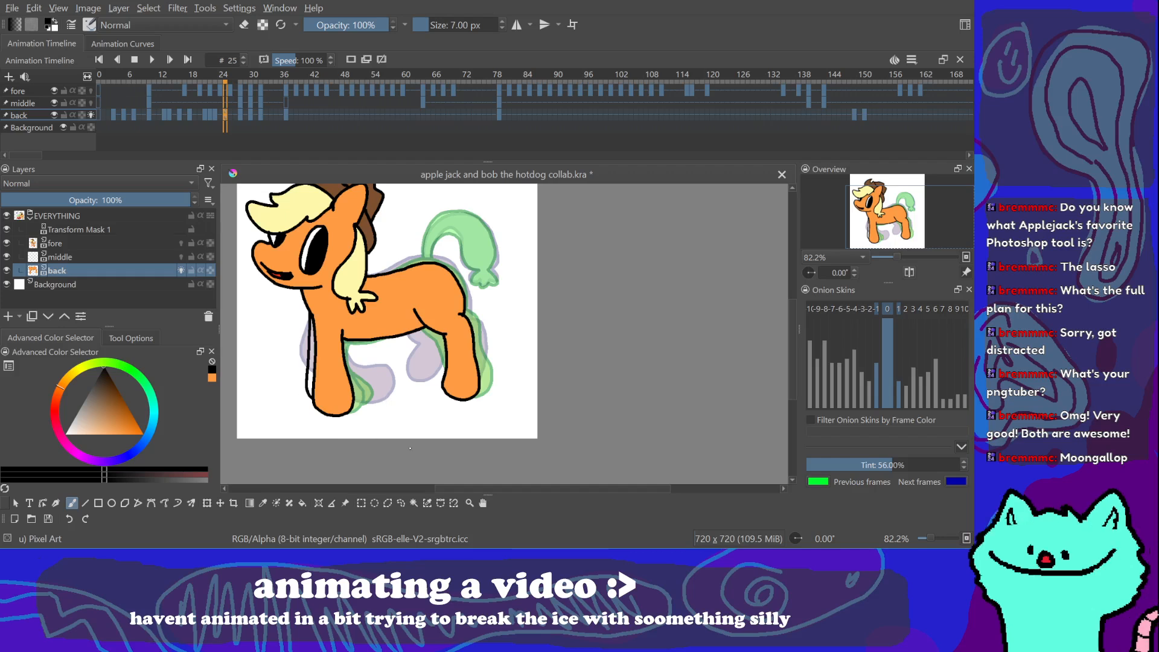
# Step: Play back the animation, then clear the pony's body drawing from frame 25 of the back layer
pyautogui.press('space')
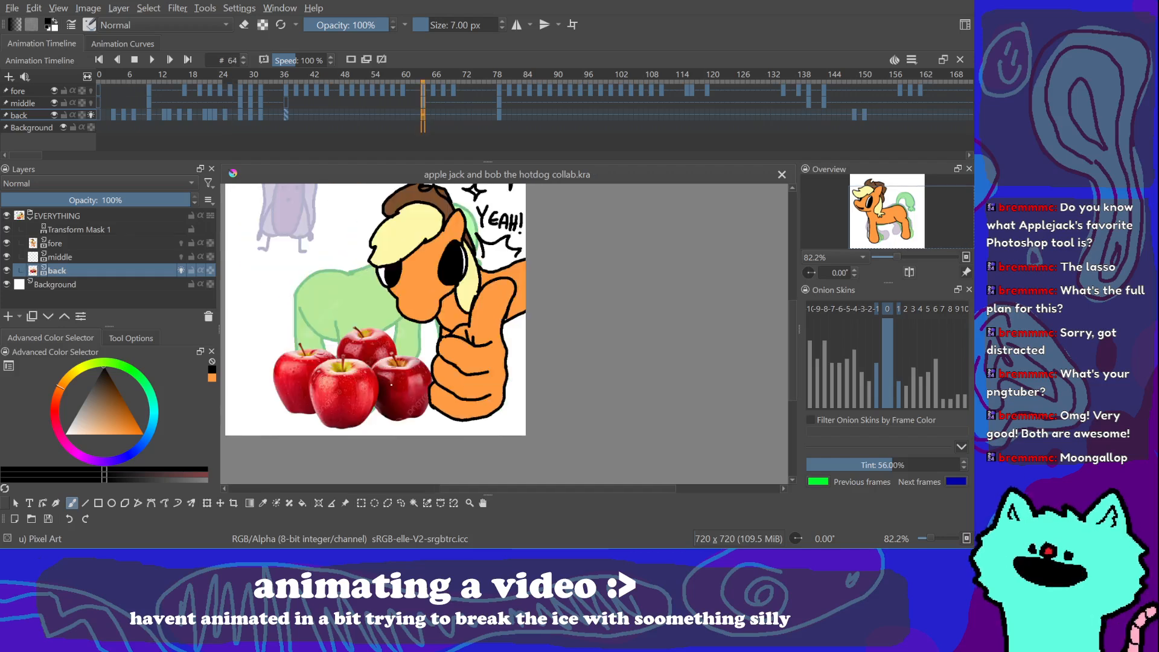
pyautogui.click(230, 119)
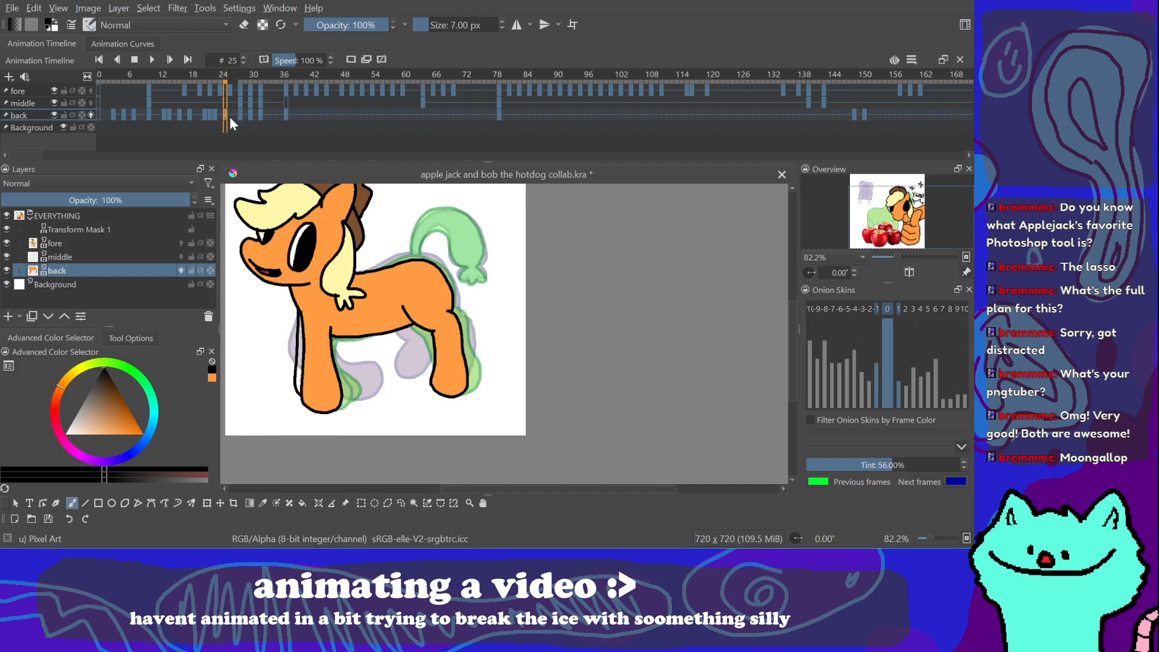
pyautogui.press('Delete')
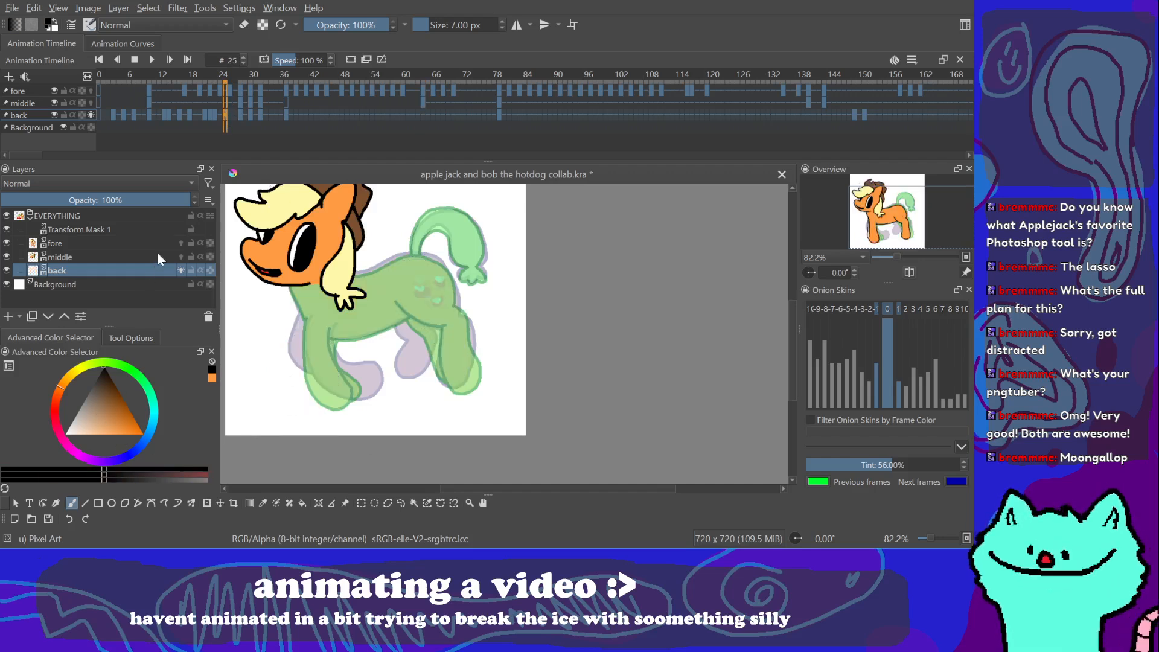
# Step: Outline the pony's near front leg in black on frame 25, from the chest around the hoof and back up
pyautogui.moveTo(290, 284)
pyautogui.mouseDown()
pyautogui.moveTo(305, 319)
pyautogui.moveTo(302, 380)
pyautogui.moveTo(342, 388)
pyautogui.mouseUp()
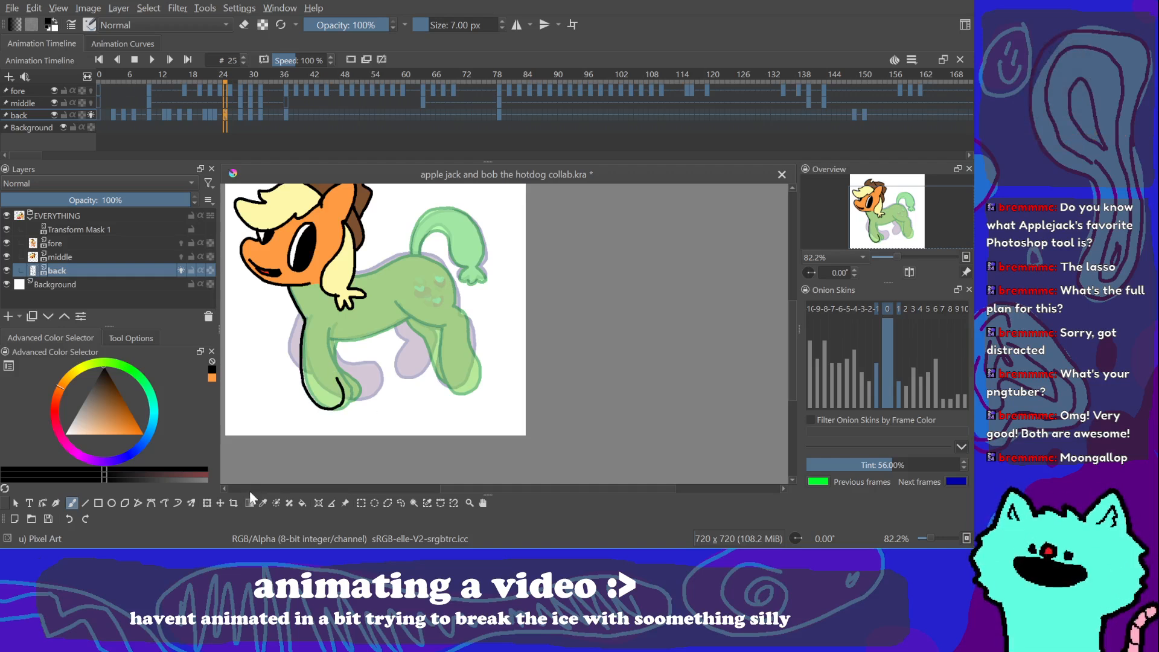
pyautogui.hotkey('ctrl', 'z')
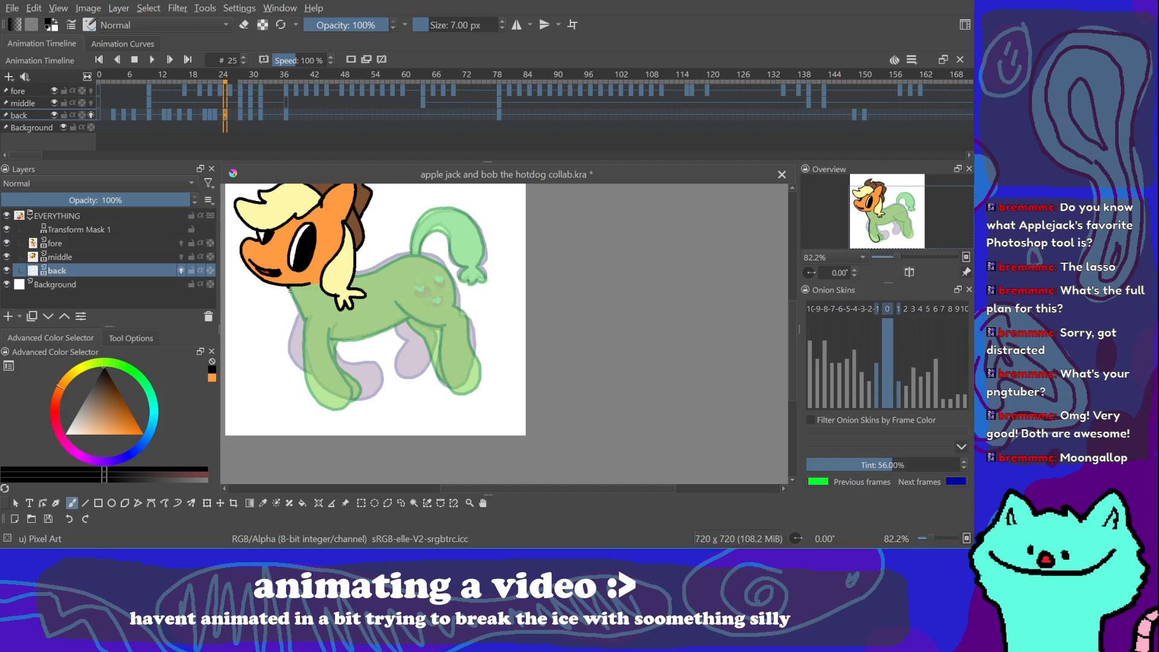
pyautogui.moveTo(302, 320); pyautogui.dragTo(312, 403)
pyautogui.hotkey('ctrl', 'z')
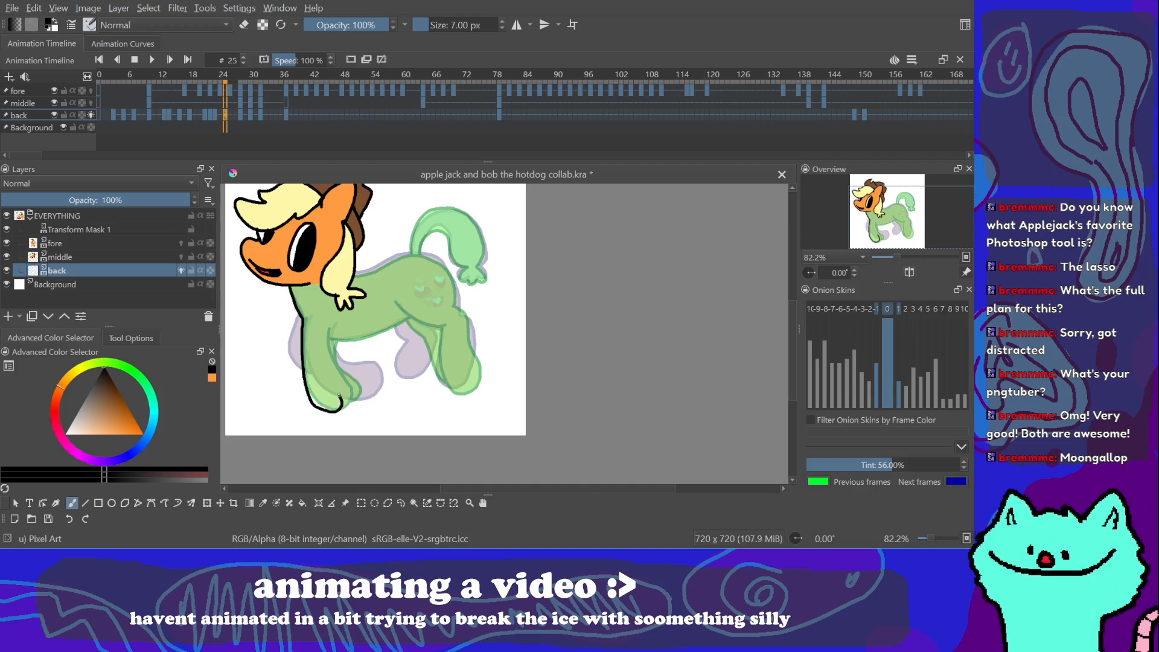
pyautogui.moveTo(289, 287)
pyautogui.mouseDown()
pyautogui.moveTo(307, 318)
pyautogui.moveTo(307, 392)
pyautogui.moveTo(339, 409)
pyautogui.mouseUp()
pyautogui.hotkey('ctrl', 'z')
pyautogui.hotkey('ctrl', 'z')
pyautogui.moveTo(306, 316)
pyautogui.mouseDown()
pyautogui.moveTo(310, 398)
pyautogui.moveTo(340, 409)
pyautogui.moveTo(346, 394)
pyautogui.moveTo(331, 331)
pyautogui.mouseUp()
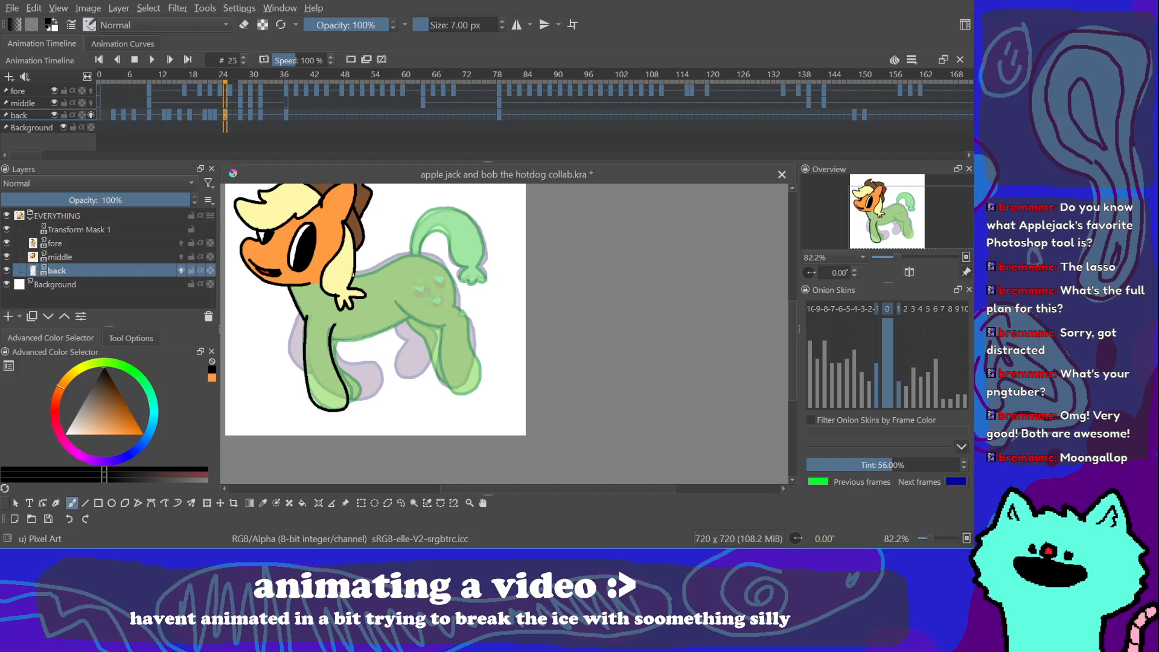
# Step: Try the pony's back line and the curve of its hind thigh over the onion skin
pyautogui.moveTo(370, 269)
pyautogui.mouseDown()
pyautogui.moveTo(413, 251)
pyautogui.moveTo(439, 264)
pyautogui.moveTo(456, 300)
pyautogui.mouseUp()
pyautogui.hotkey('ctrl', 'z')
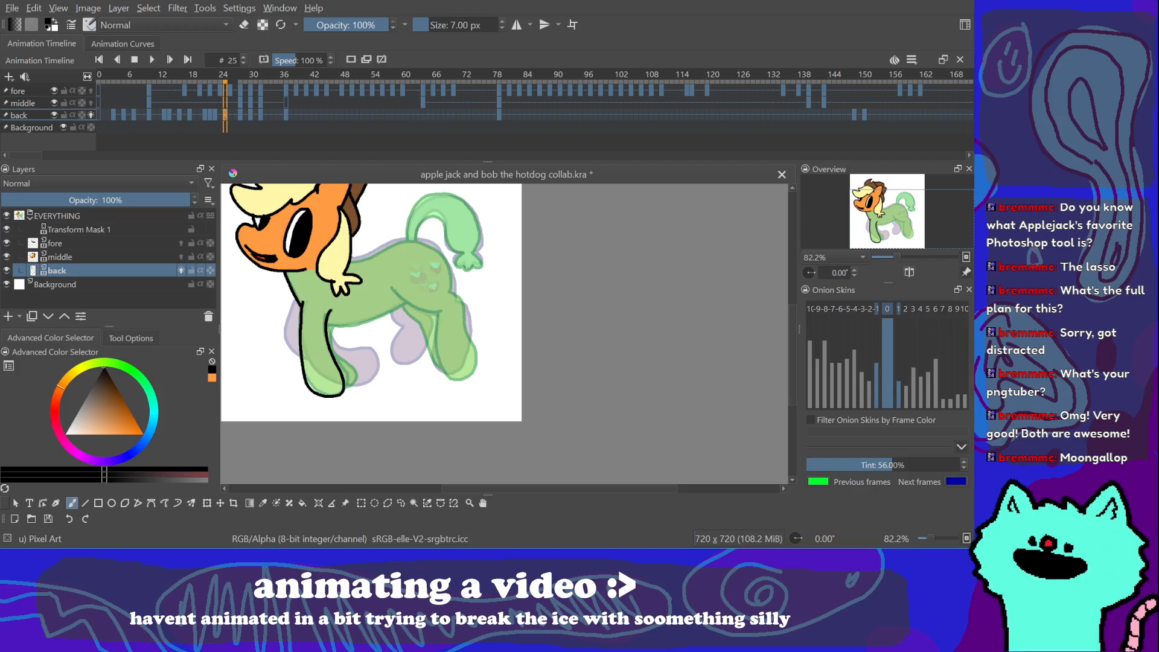
pyautogui.moveTo(435, 344); pyautogui.dragTo(442, 329)
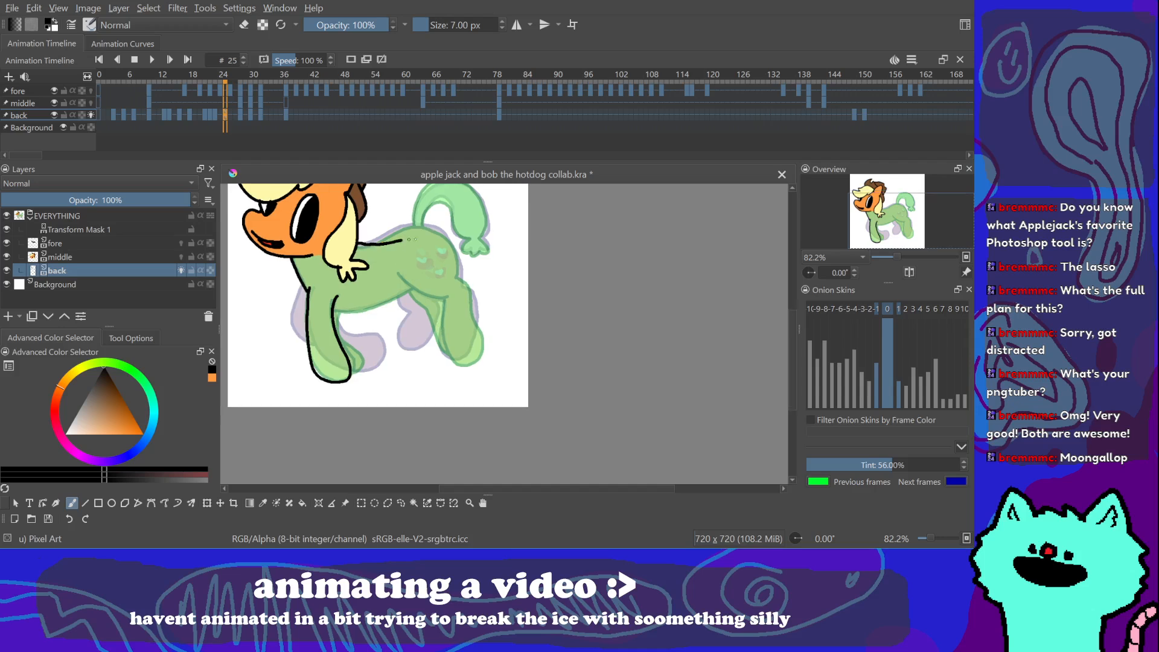
pyautogui.moveTo(402, 273)
pyautogui.mouseDown()
pyautogui.moveTo(441, 310)
pyautogui.moveTo(438, 359)
pyautogui.moveTo(468, 372)
pyautogui.mouseUp()
pyautogui.hotkey('ctrl', 'z')
pyautogui.moveTo(398, 268)
pyautogui.mouseDown()
pyautogui.moveTo(429, 303)
pyautogui.moveTo(432, 348)
pyautogui.moveTo(460, 370)
pyautogui.mouseUp()
pyautogui.hotkey('ctrl', 'z')
pyautogui.moveTo(399, 270); pyautogui.dragTo(441, 305)
pyautogui.hotkey('ctrl', 'z')
pyautogui.moveTo(398, 270); pyautogui.dragTo(440, 305)
pyautogui.hotkey('ctrl', 'z')
pyautogui.moveTo(398, 269)
pyautogui.mouseDown()
pyautogui.moveTo(439, 300)
pyautogui.moveTo(442, 370)
pyautogui.moveTo(473, 355)
pyautogui.mouseUp()
pyautogui.hotkey('ctrl', 'z')
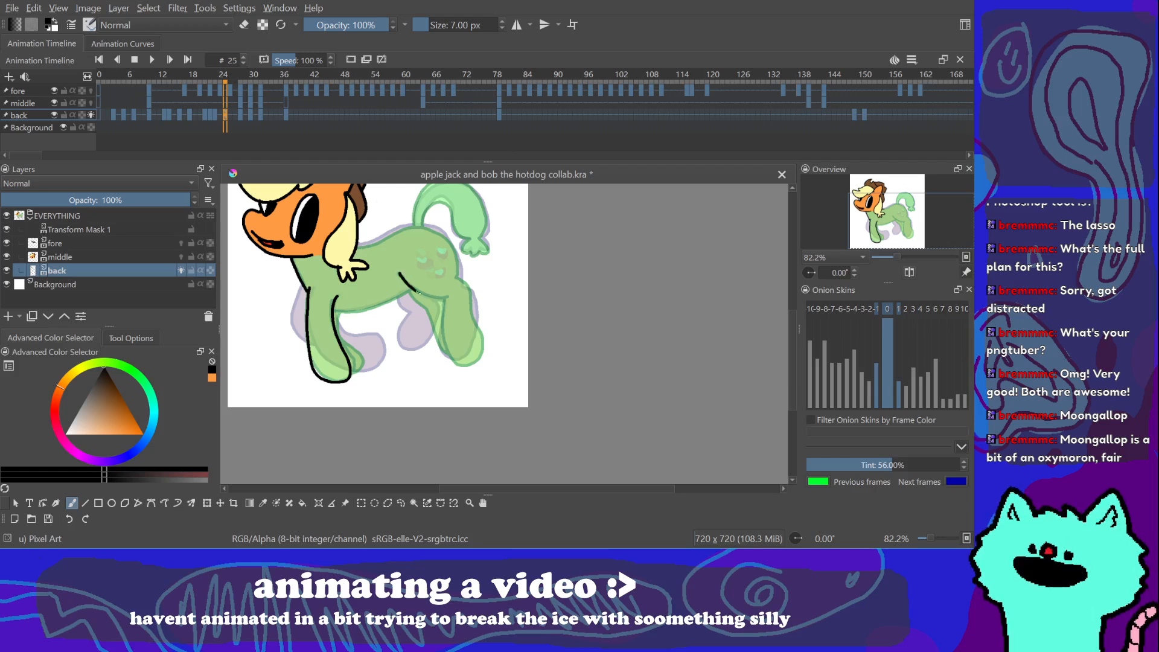
# Step: Try outlining the near hind leg from the thigh curve down to the hoof
pyautogui.moveTo(400, 272)
pyautogui.mouseDown()
pyautogui.moveTo(440, 300)
pyautogui.moveTo(436, 366)
pyautogui.moveTo(457, 369)
pyautogui.mouseUp()
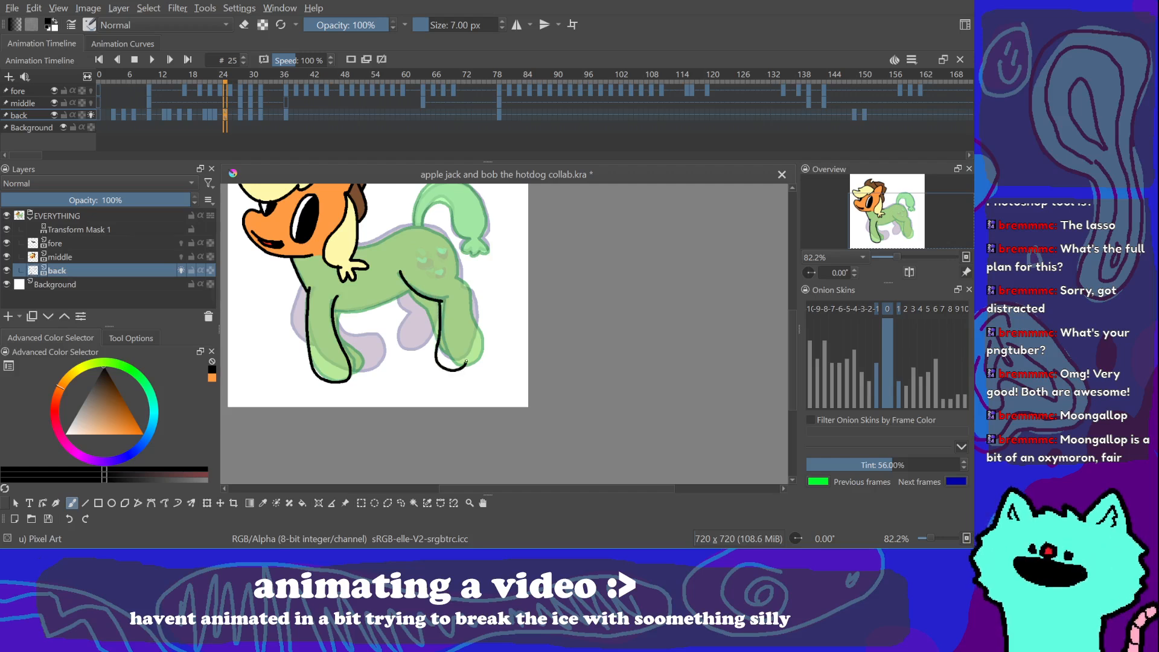
pyautogui.hotkey('ctrl', 'z')
pyautogui.moveTo(440, 302)
pyautogui.mouseDown()
pyautogui.moveTo(437, 359)
pyautogui.moveTo(465, 364)
pyautogui.mouseUp()
pyautogui.hotkey('ctrl', 'z')
pyautogui.moveTo(440, 301)
pyautogui.mouseDown()
pyautogui.moveTo(440, 366)
pyautogui.moveTo(471, 361)
pyautogui.mouseUp()
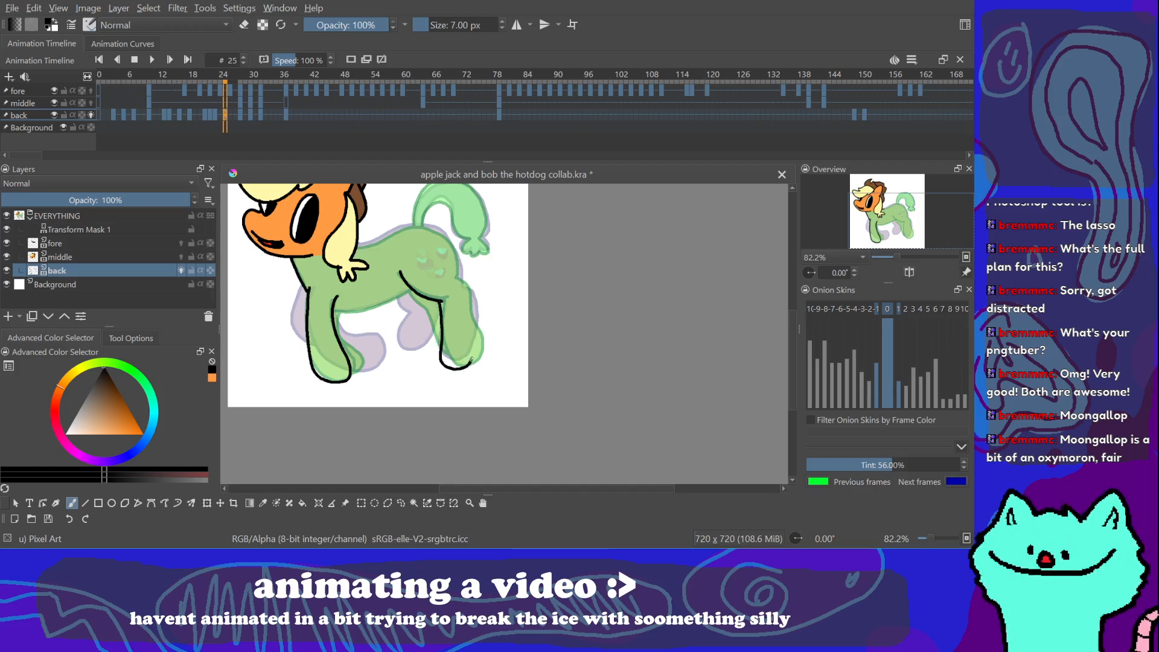
pyautogui.hotkey('ctrl', 'z')
pyautogui.moveTo(435, 300); pyautogui.dragTo(440, 366)
pyautogui.hotkey('ctrl', 'z')
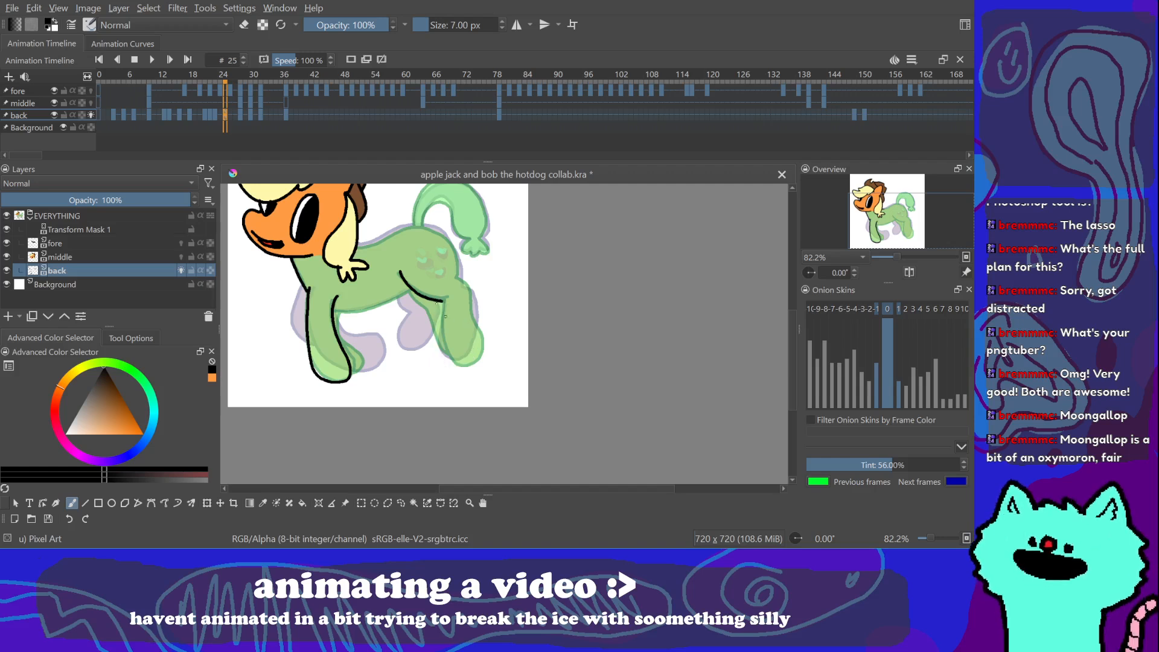
# Step: Draw the belly line from the near front leg back to the hind thigh
pyautogui.moveTo(336, 310); pyautogui.dragTo(413, 298)
pyautogui.hotkey('ctrl', 'z')
pyautogui.moveTo(332, 310)
pyautogui.mouseDown()
pyautogui.moveTo(413, 294)
pyautogui.moveTo(436, 314)
pyautogui.mouseUp()
pyautogui.hotkey('ctrl', 'z')
# Step: Outline the near hind leg as a straight, upright leg with a rounded hoof
pyautogui.moveTo(399, 275)
pyautogui.mouseDown()
pyautogui.moveTo(437, 305)
pyautogui.moveTo(450, 370)
pyautogui.mouseUp()
pyautogui.hotkey('ctrl', 'z')
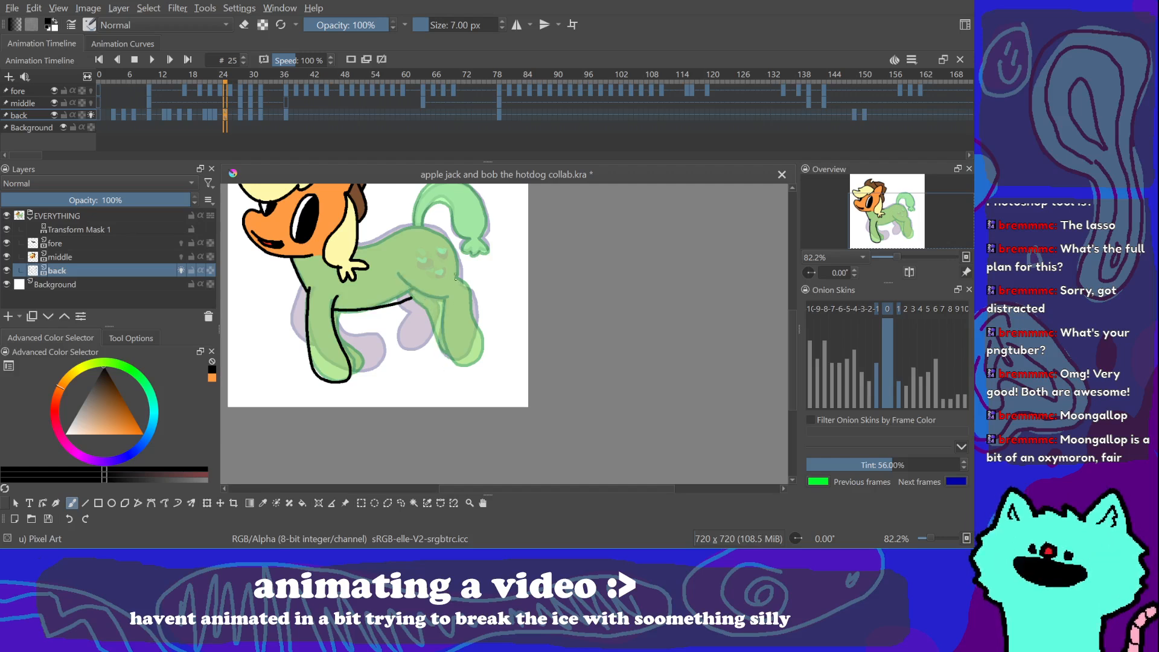
pyautogui.moveTo(453, 280)
pyautogui.mouseDown()
pyautogui.moveTo(473, 356)
pyautogui.moveTo(461, 372)
pyautogui.moveTo(441, 372)
pyautogui.moveTo(431, 356)
pyautogui.moveTo(441, 316)
pyautogui.mouseUp()
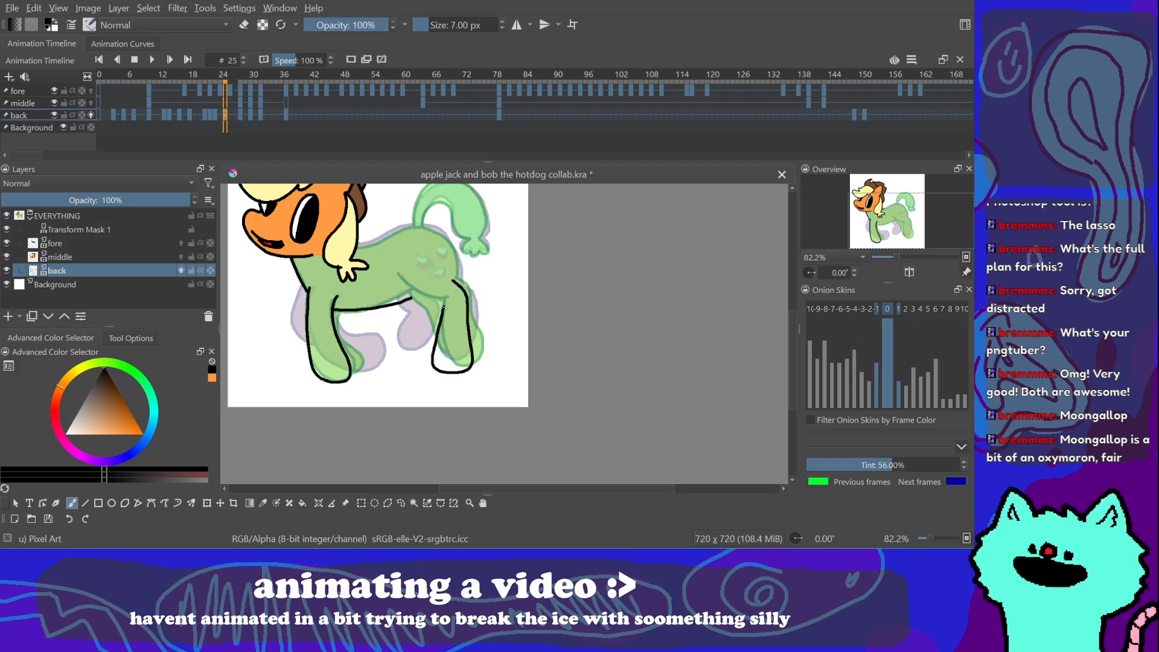
pyautogui.hotkey('ctrl', 'z')
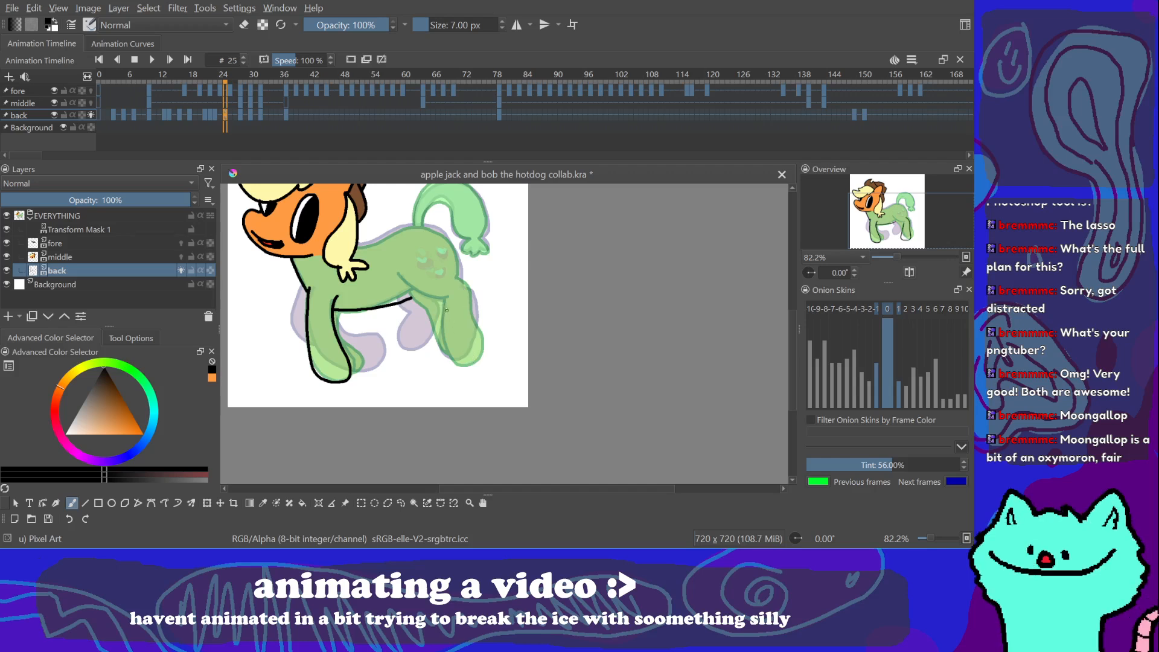
pyautogui.moveTo(445, 300)
pyautogui.mouseDown()
pyautogui.moveTo(444, 374)
pyautogui.moveTo(468, 367)
pyautogui.moveTo(467, 319)
pyautogui.mouseUp()
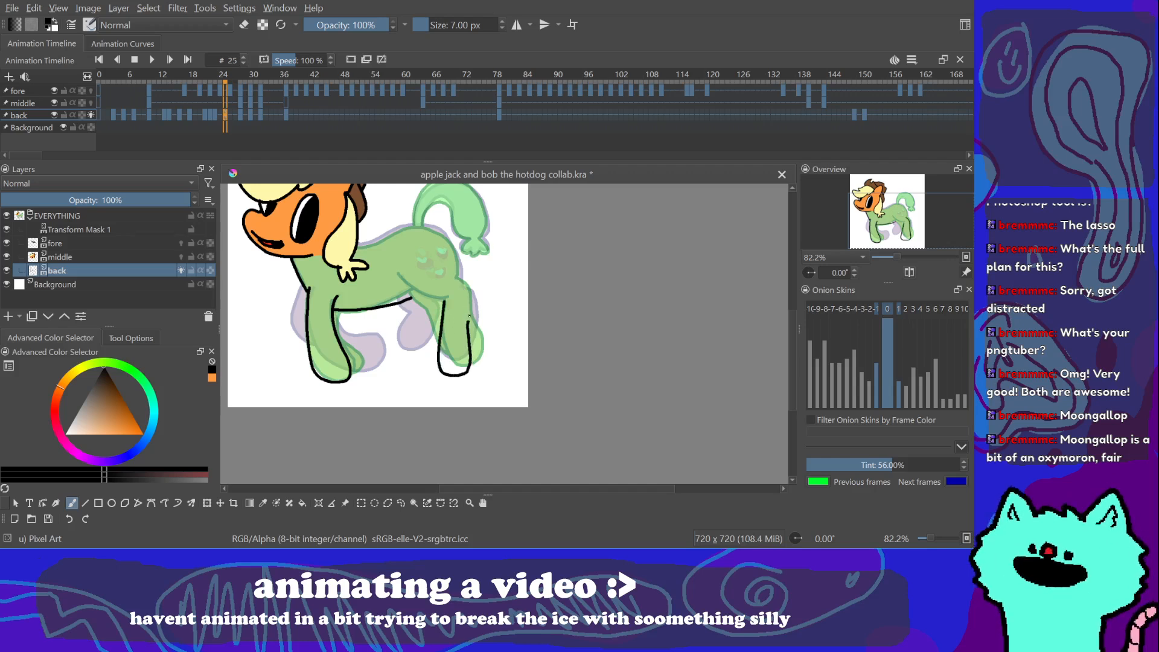
# Step: Doodle a small stick figure beside the tail and curved strokes on the pony's rump, and undo them
pyautogui.moveTo(481, 260)
pyautogui.mouseDown()
pyautogui.moveTo(484, 286)
pyautogui.moveTo(509, 285)
pyautogui.moveTo(491, 290)
pyautogui.mouseUp()
pyautogui.moveTo(478, 240)
pyautogui.mouseDown()
pyautogui.moveTo(507, 247)
pyautogui.moveTo(508, 264)
pyautogui.moveTo(463, 247)
pyautogui.moveTo(515, 244)
pyautogui.moveTo(483, 240)
pyautogui.mouseUp()
pyautogui.moveTo(501, 221); pyautogui.dragTo(510, 224)
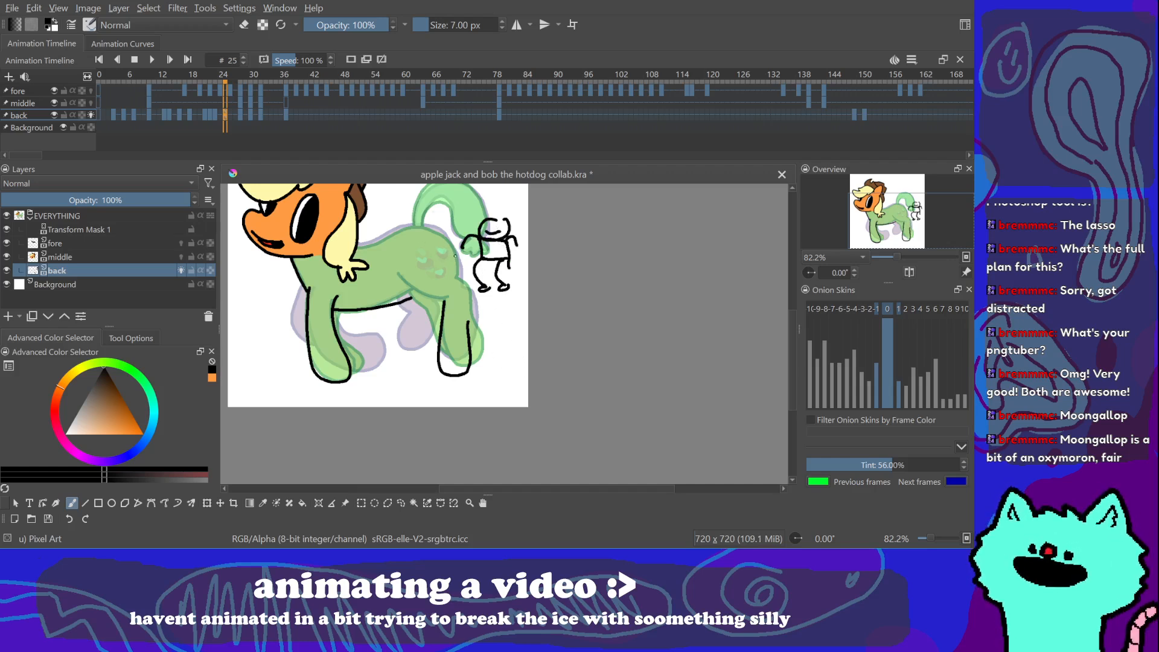
pyautogui.moveTo(436, 250)
pyautogui.mouseDown()
pyautogui.moveTo(451, 260)
pyautogui.moveTo(438, 273)
pyautogui.mouseUp()
pyautogui.moveTo(434, 250); pyautogui.dragTo(411, 273)
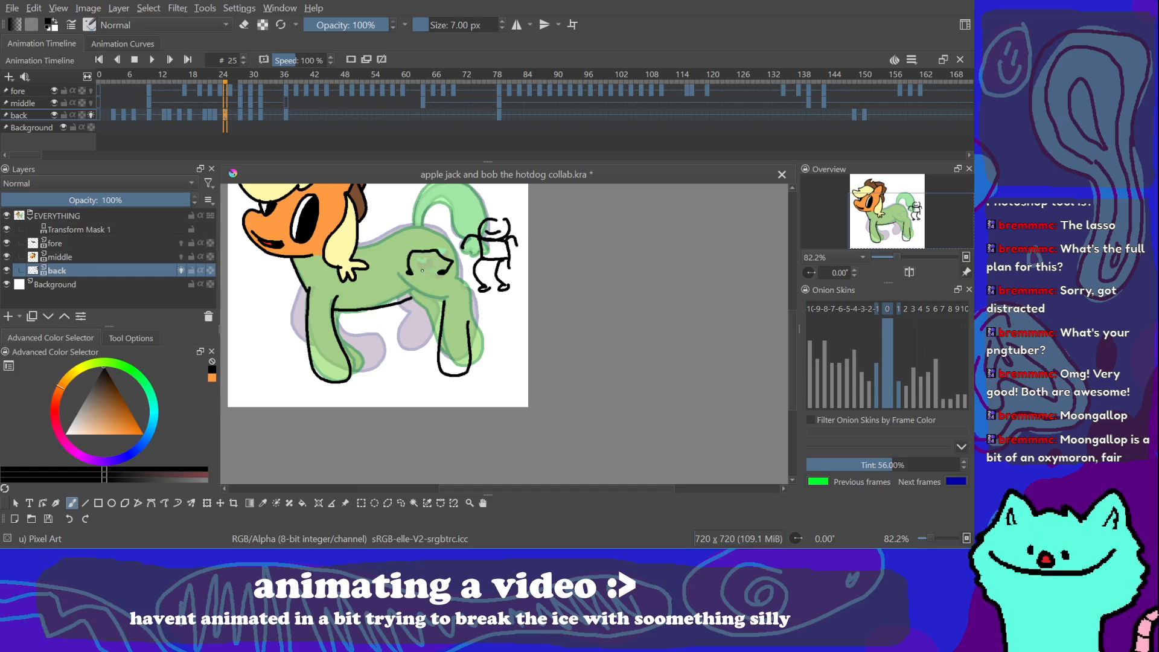
pyautogui.hotkey('ctrl', 'z')
pyautogui.moveTo(433, 248)
pyautogui.mouseDown()
pyautogui.moveTo(411, 250)
pyautogui.moveTo(409, 264)
pyautogui.mouseUp()
pyautogui.hotkey('ctrl', 'z')
pyautogui.moveTo(410, 249); pyautogui.dragTo(401, 263)
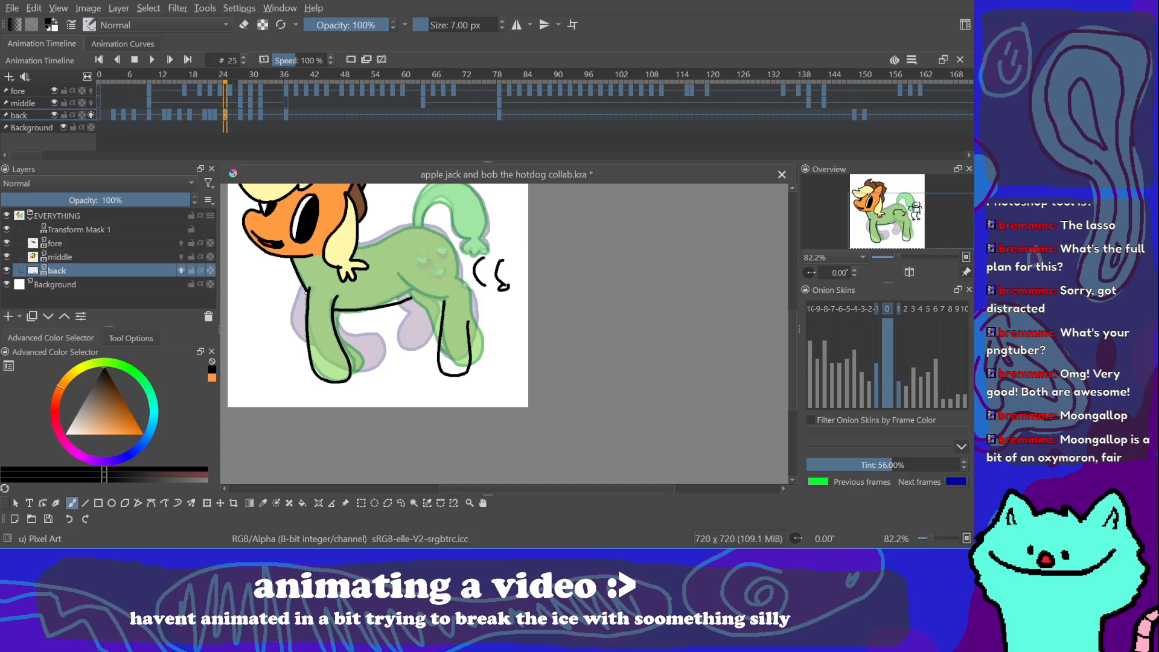
# Step: Outline the far front leg just behind the near front leg
pyautogui.moveTo(306, 289)
pyautogui.mouseDown()
pyautogui.moveTo(298, 354)
pyautogui.moveTo(315, 370)
pyautogui.mouseUp()
pyautogui.hotkey('ctrl', 'z')
pyautogui.moveTo(301, 281)
pyautogui.mouseDown()
pyautogui.moveTo(301, 366)
pyautogui.moveTo(317, 369)
pyautogui.mouseUp()
pyautogui.hotkey('ctrl', 'z')
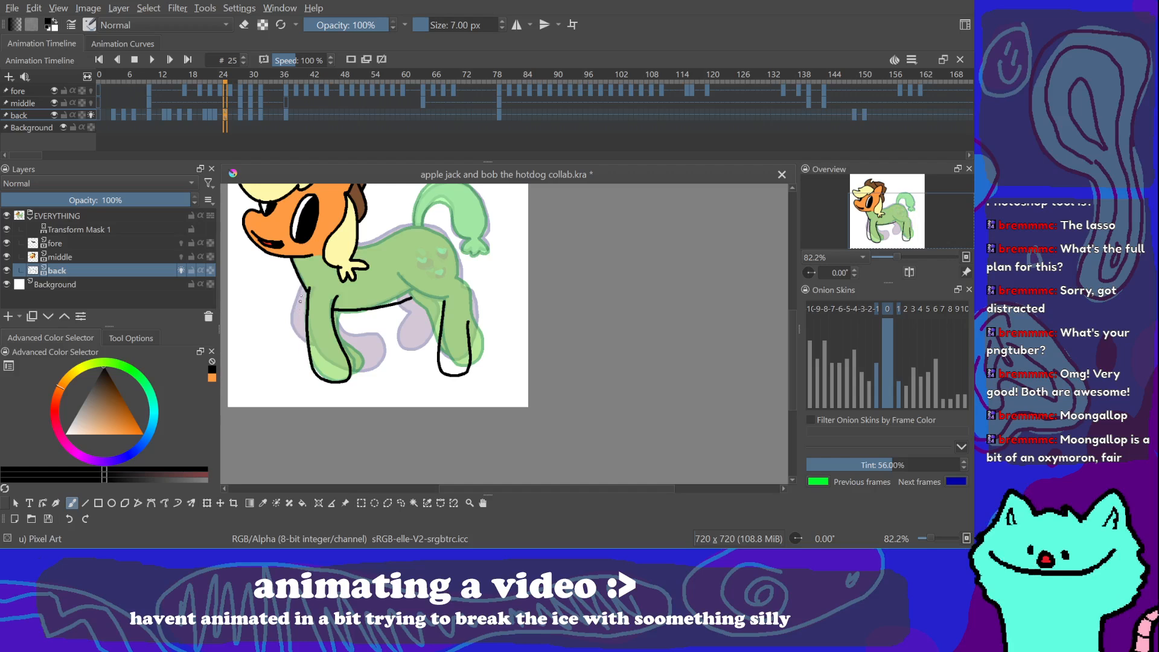
pyautogui.moveTo(302, 295); pyautogui.dragTo(311, 371)
pyautogui.hotkey('ctrl', 'z')
pyautogui.moveTo(307, 288)
pyautogui.mouseDown()
pyautogui.moveTo(299, 351)
pyautogui.moveTo(310, 372)
pyautogui.moveTo(335, 379)
pyautogui.mouseUp()
pyautogui.hotkey('ctrl', 'z')
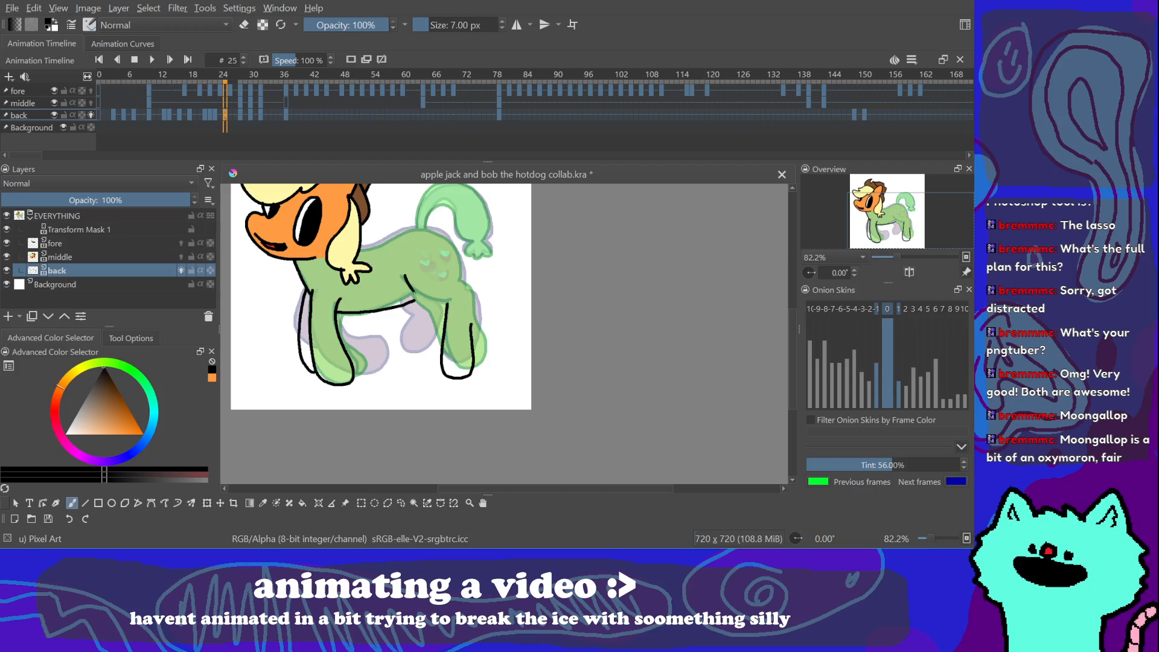
# Step: Select the hind leg outline freehand and delete it from frame 25
pyautogui.click(401, 502)
pyautogui.moveTo(496, 289)
pyautogui.mouseDown()
pyautogui.moveTo(413, 378)
pyautogui.moveTo(523, 347)
pyautogui.mouseUp()
pyautogui.click(597, 292)
pyautogui.press('b')
pyautogui.moveTo(471, 344); pyautogui.dragTo(466, 340)
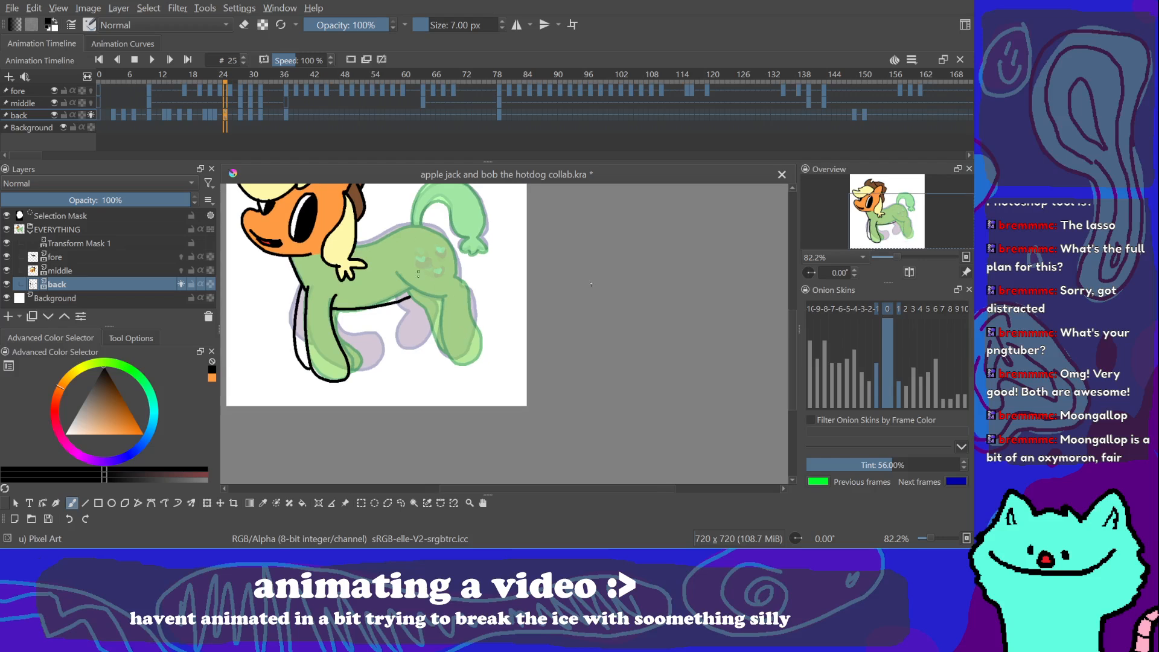
pyautogui.moveTo(418, 266); pyautogui.dragTo(403, 265)
# Step: Hide the middle and fore layers and clear the active selection on the back layer
pyautogui.press('e')
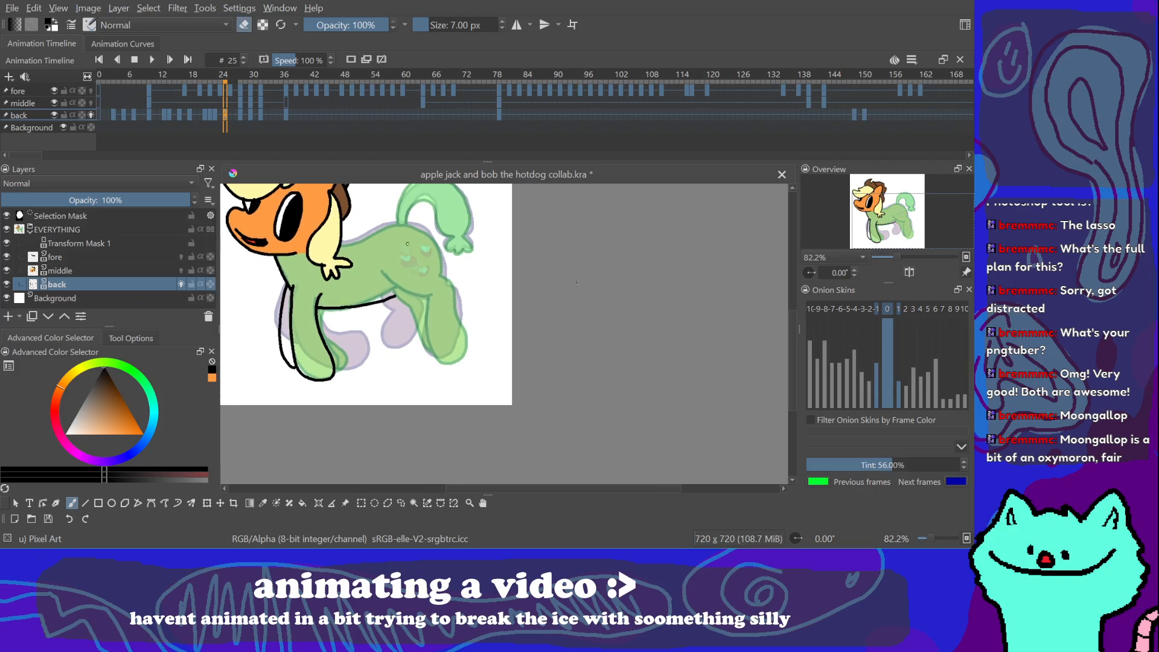
pyautogui.click(6, 270)
pyautogui.click(7, 257)
pyautogui.moveTo(465, 291); pyautogui.dragTo(473, 319)
pyautogui.click(249, 28)
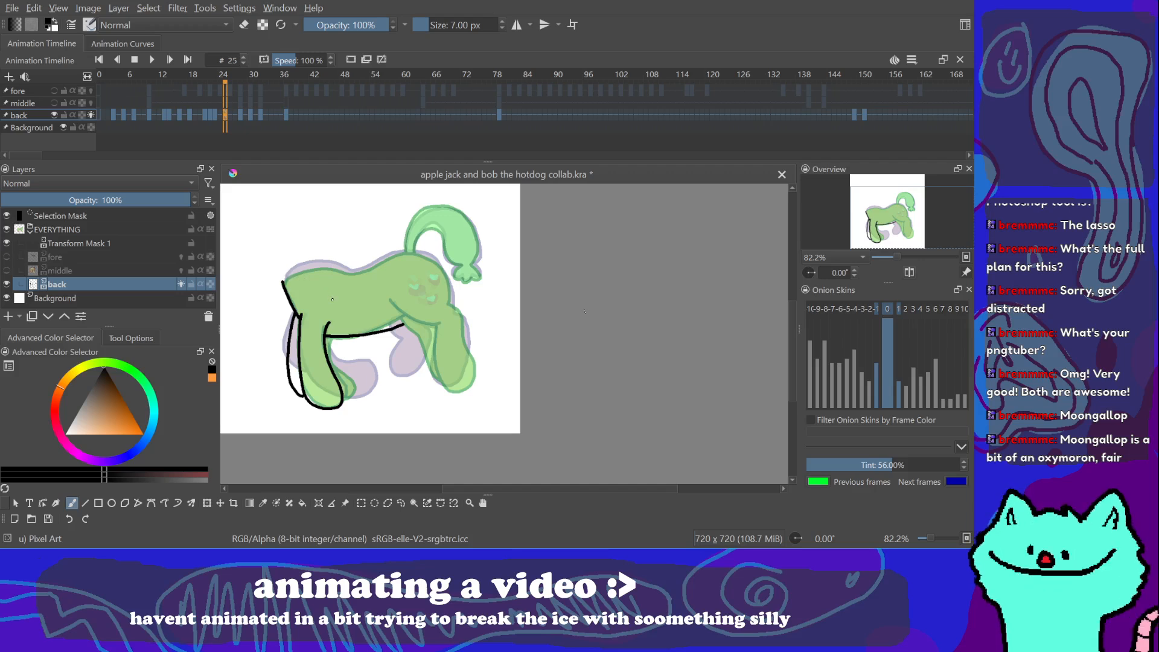
pyautogui.moveTo(471, 326); pyautogui.dragTo(441, 307)
pyautogui.click(401, 503)
pyautogui.click(420, 437)
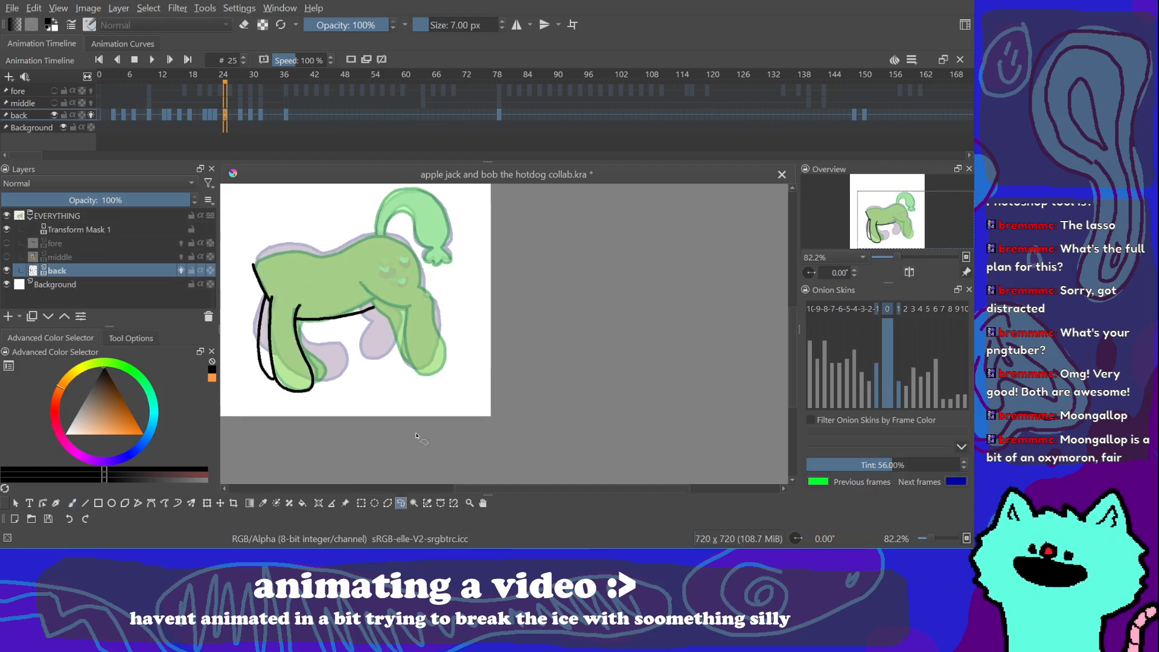
# Step: Try freehand selections around the pony's rump and the empty area behind its hind leg
pyautogui.click(76, 502)
pyautogui.moveTo(455, 376)
pyautogui.mouseDown()
pyautogui.moveTo(459, 392)
pyautogui.moveTo(479, 389)
pyautogui.mouseUp()
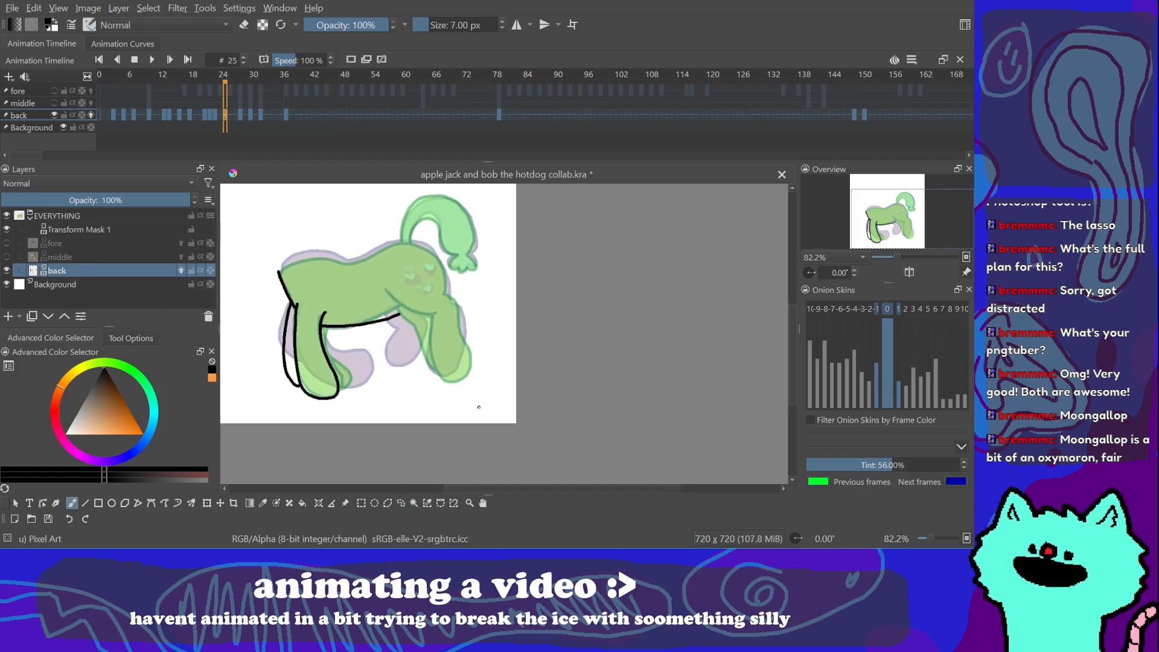
pyautogui.click(403, 502)
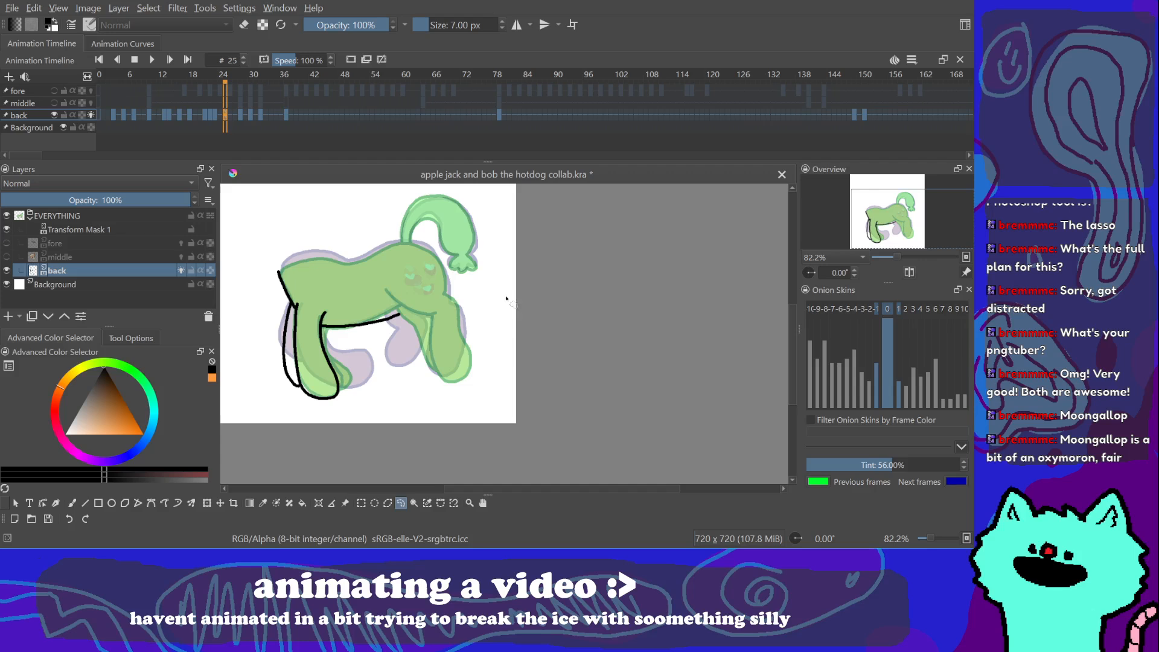
pyautogui.moveTo(471, 265); pyautogui.dragTo(465, 297)
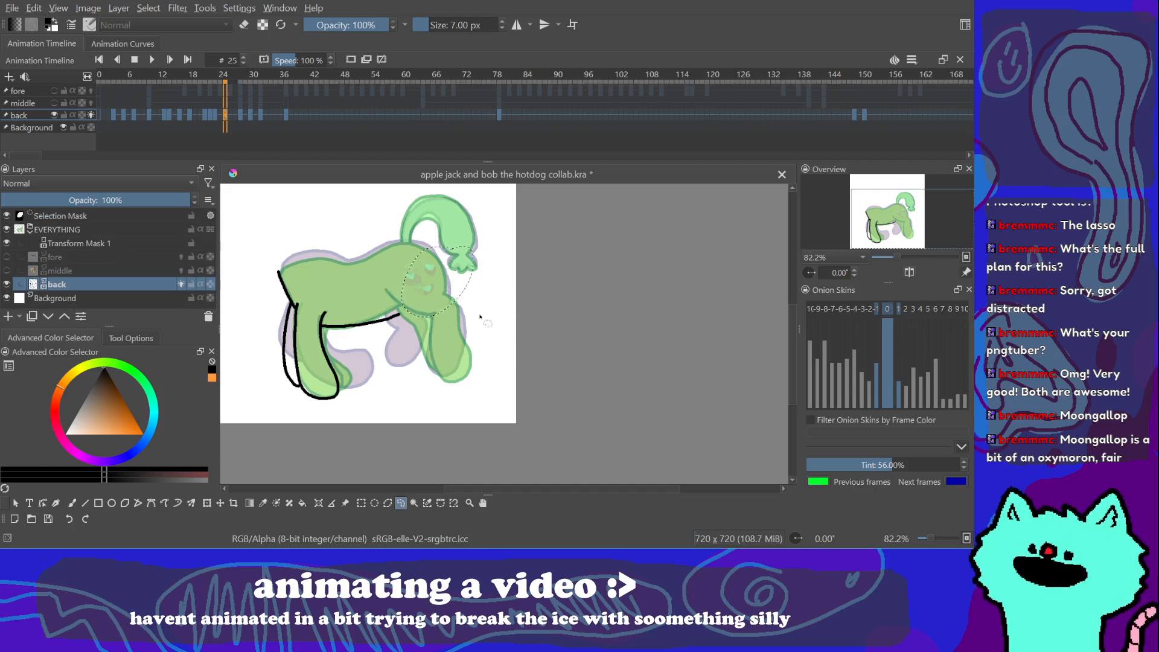
pyautogui.moveTo(481, 334); pyautogui.dragTo(484, 331)
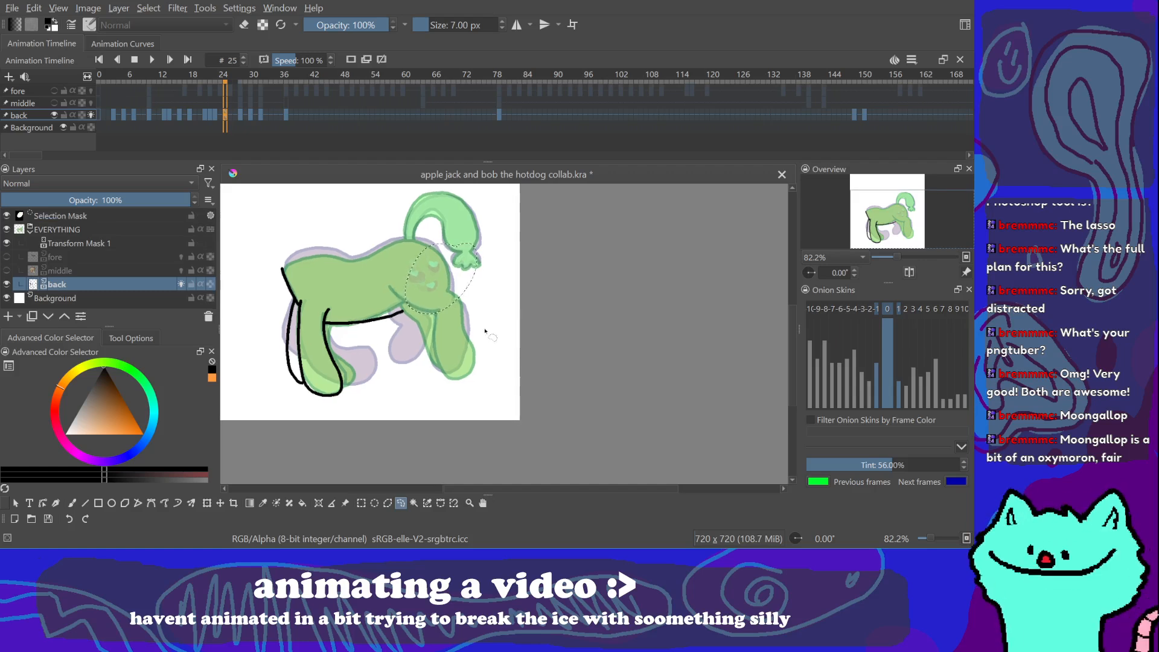
pyautogui.click(481, 297)
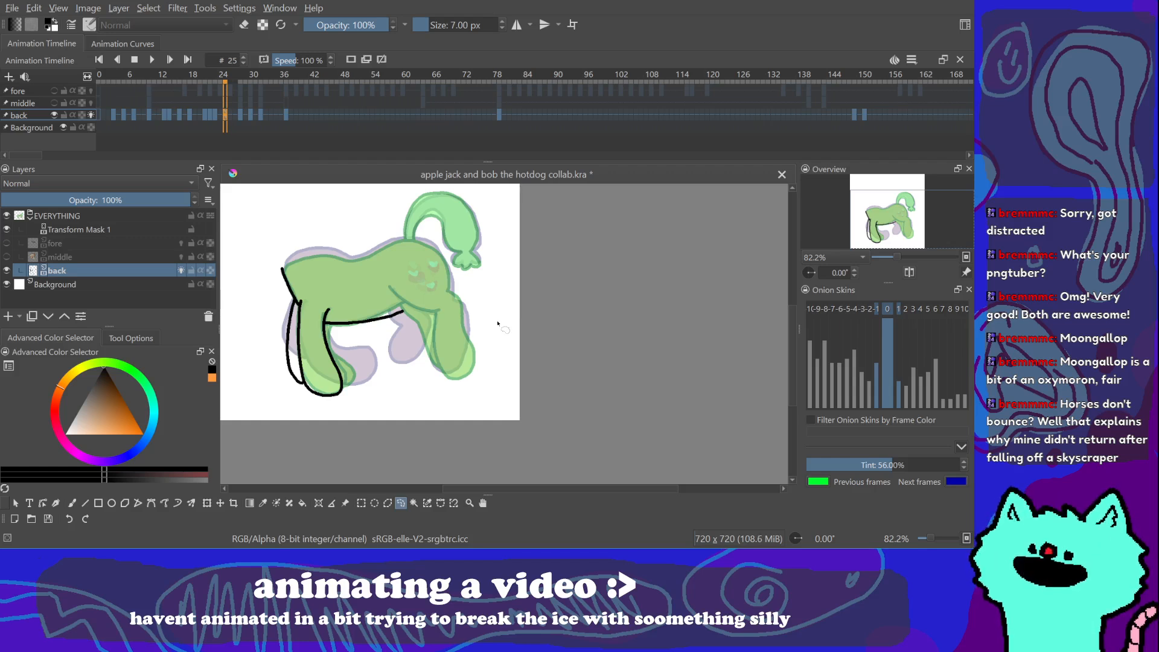
pyautogui.moveTo(473, 284); pyautogui.dragTo(487, 301)
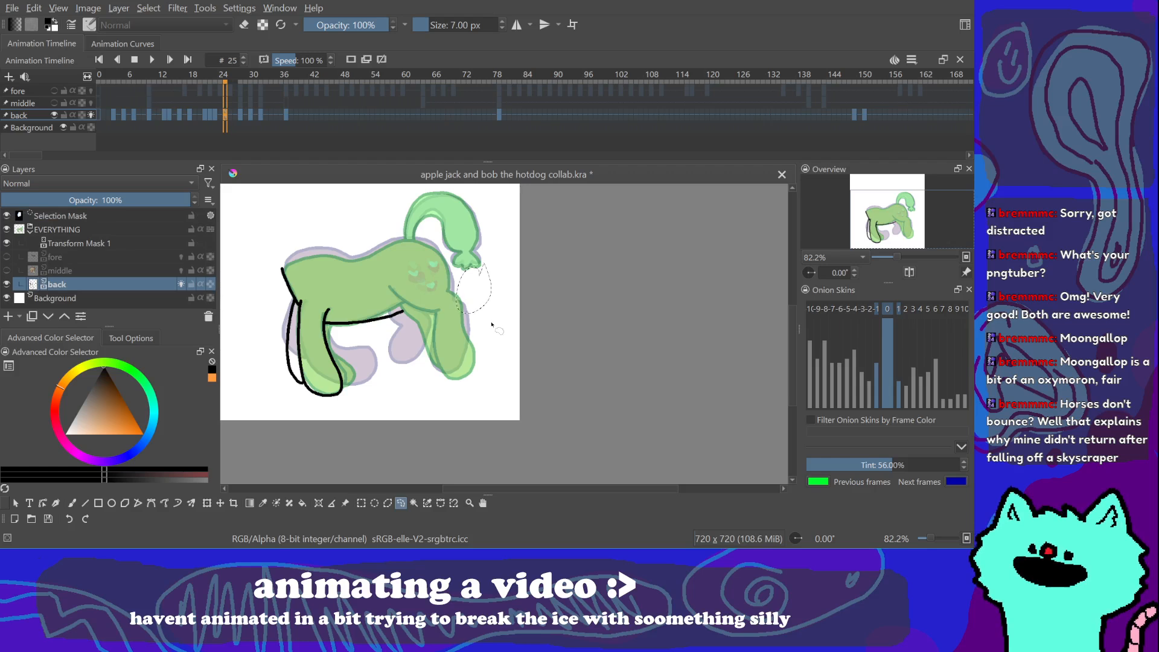
pyautogui.click(492, 325)
pyautogui.scroll(7, 540, 348)
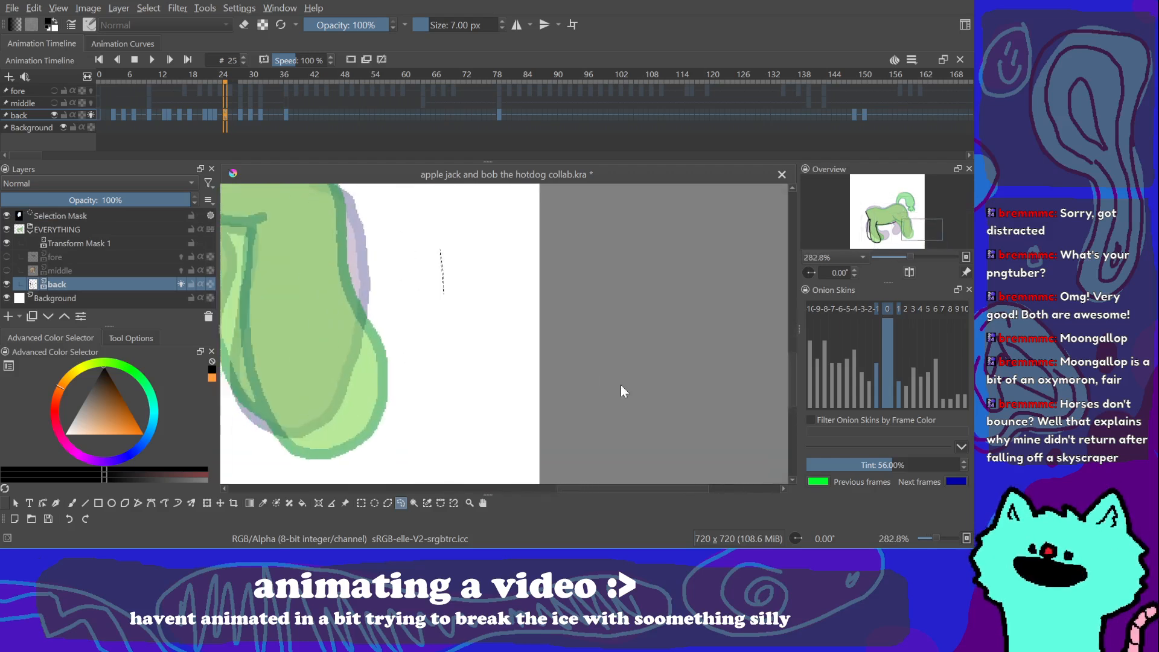
# Step: Clear the stray freehand selection behind the hind leg and return to the Brush tool
pyautogui.scroll(3, 624, 388)
pyautogui.press('b')
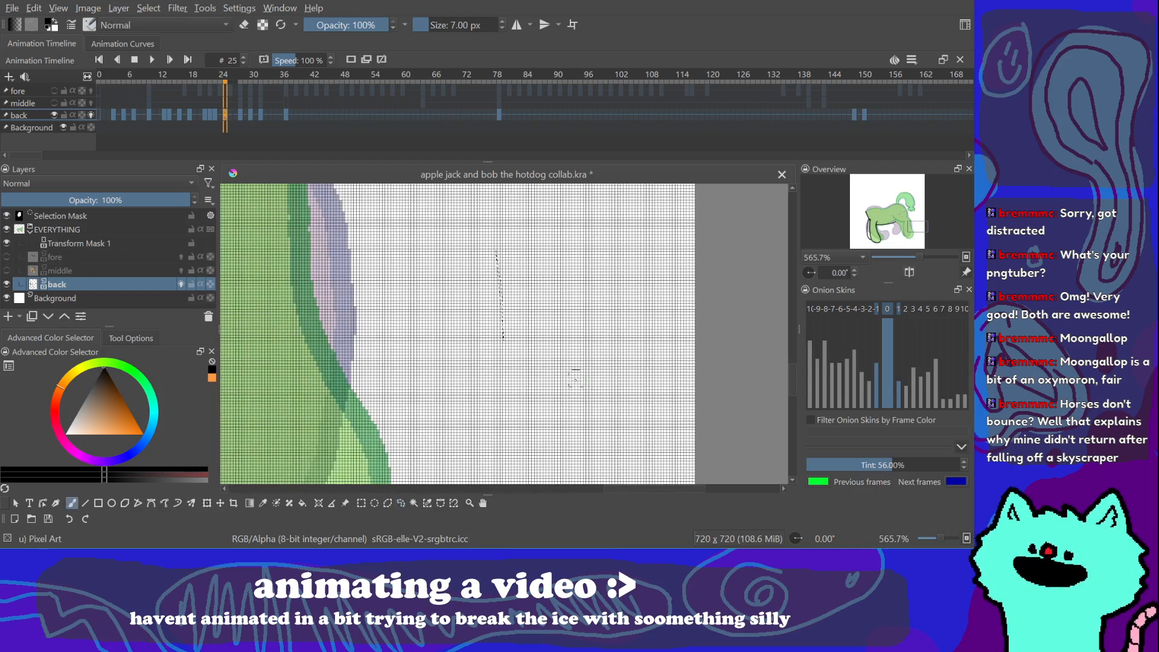
pyautogui.scroll(-5, 575, 379)
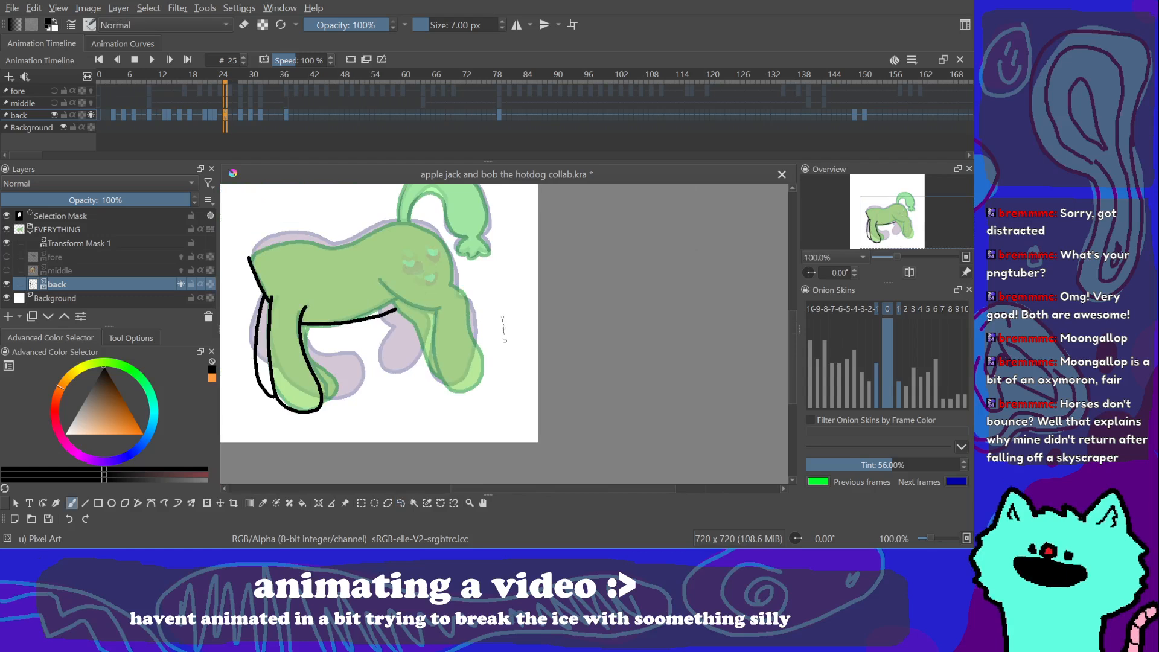
pyautogui.click(401, 503)
pyautogui.moveTo(480, 399); pyautogui.dragTo(473, 362)
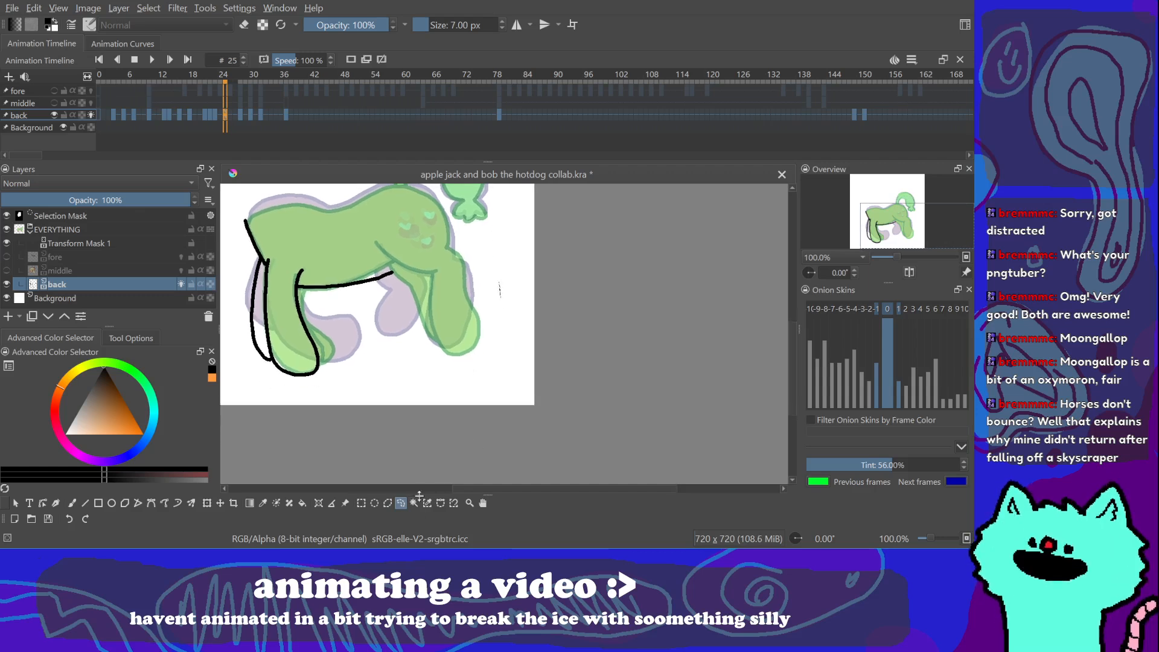
pyautogui.hotkey('ctrl', 'shift', 'a')
pyautogui.moveTo(446, 392); pyautogui.dragTo(438, 369)
pyautogui.click(76, 502)
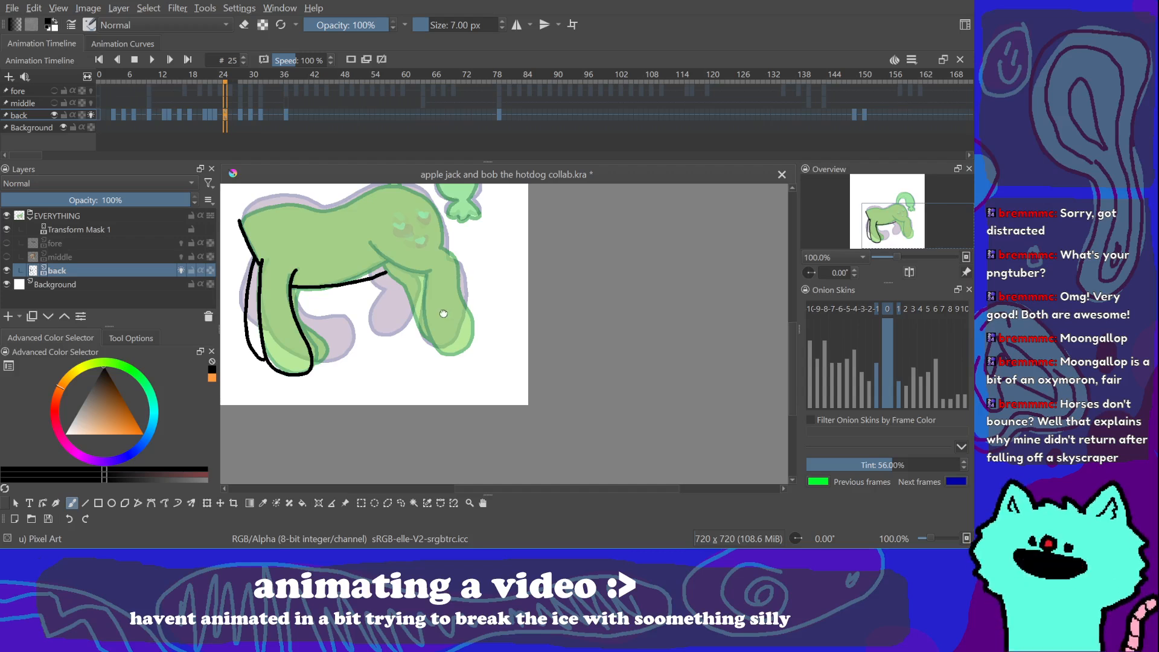
# Step: Erase the belly line between the near front leg and the hind leg, and turn eraser mode off
pyautogui.moveTo(443, 313); pyautogui.dragTo(444, 315)
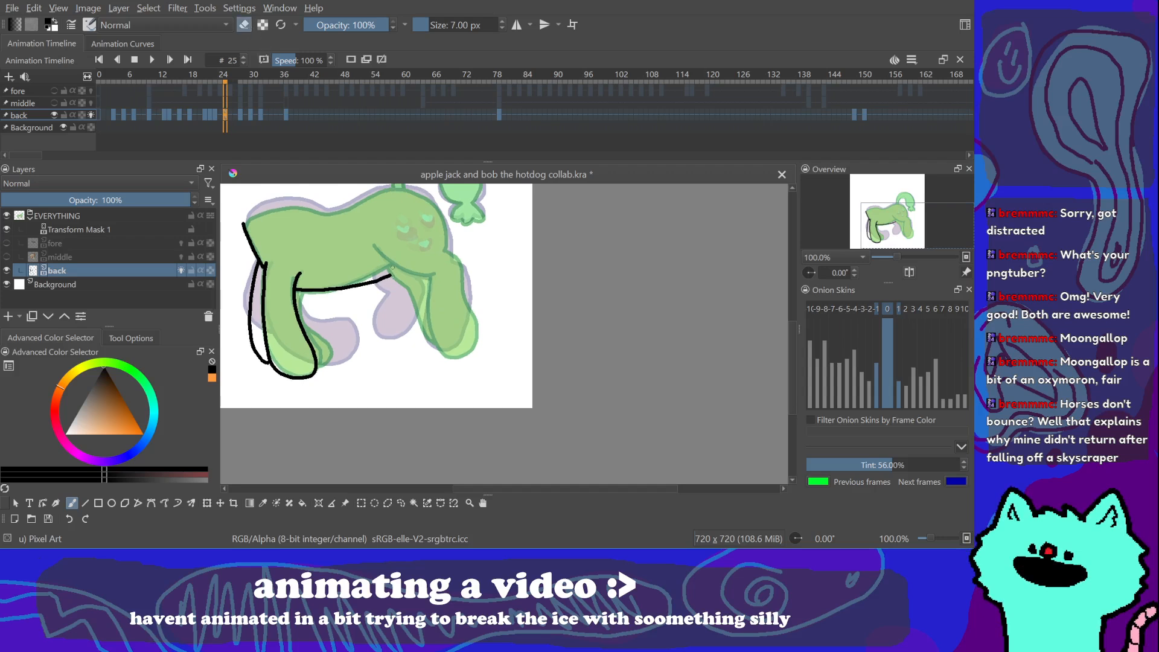
pyautogui.moveTo(379, 296)
pyautogui.mouseDown()
pyautogui.moveTo(378, 260)
pyautogui.moveTo(354, 300)
pyautogui.mouseUp()
pyautogui.moveTo(329, 279); pyautogui.dragTo(319, 297)
pyautogui.moveTo(300, 296); pyautogui.dragTo(299, 286)
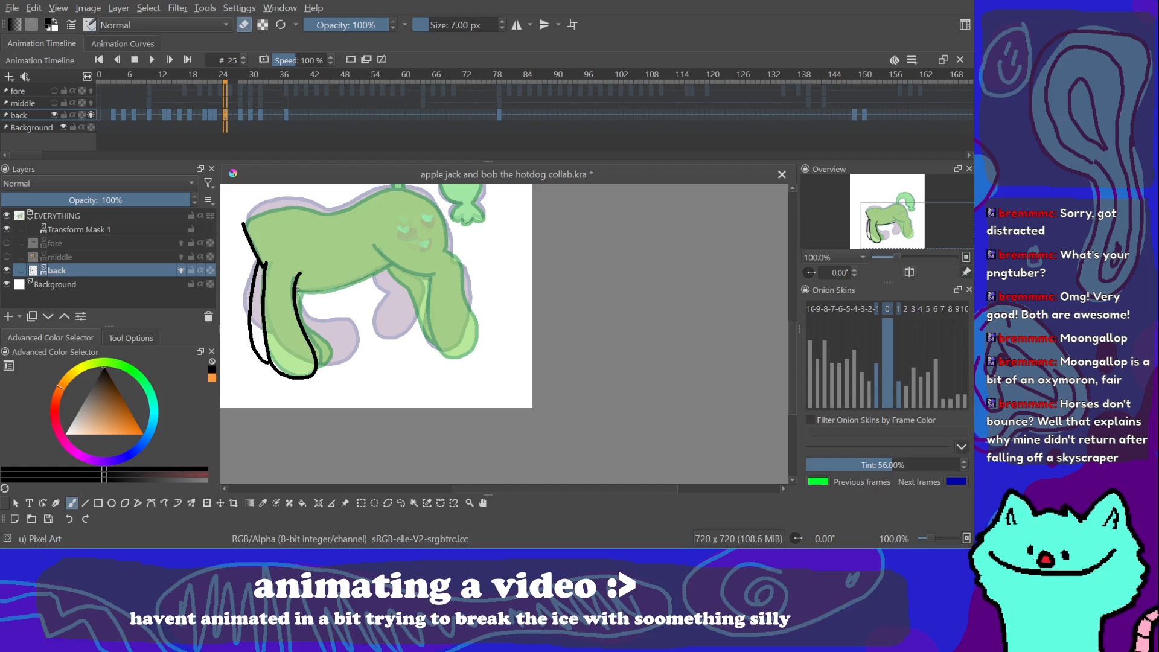
pyautogui.click(244, 26)
# Step: Try small angled strokes for the hind leg's bend in the empty area behind the pony
pyautogui.moveTo(380, 247); pyautogui.dragTo(434, 279)
pyautogui.moveTo(488, 227)
pyautogui.mouseDown()
pyautogui.moveTo(506, 246)
pyautogui.moveTo(500, 263)
pyautogui.mouseUp()
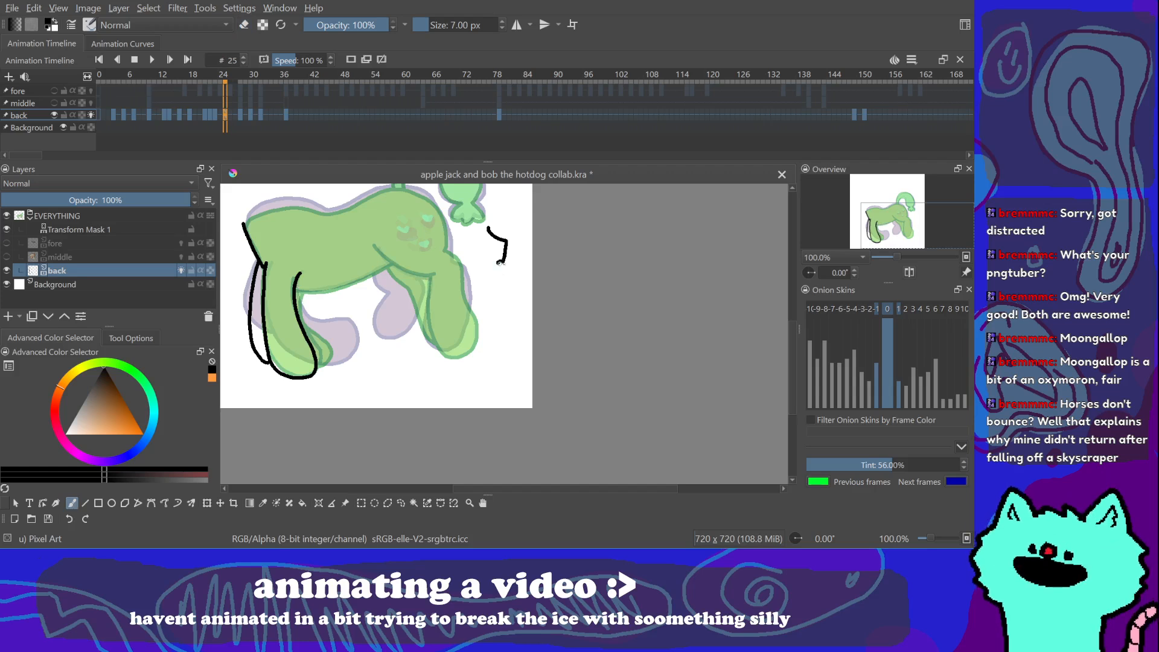
pyautogui.hotkey('ctrl', 'z')
pyautogui.moveTo(491, 216)
pyautogui.mouseDown()
pyautogui.moveTo(508, 250)
pyautogui.moveTo(501, 290)
pyautogui.mouseUp()
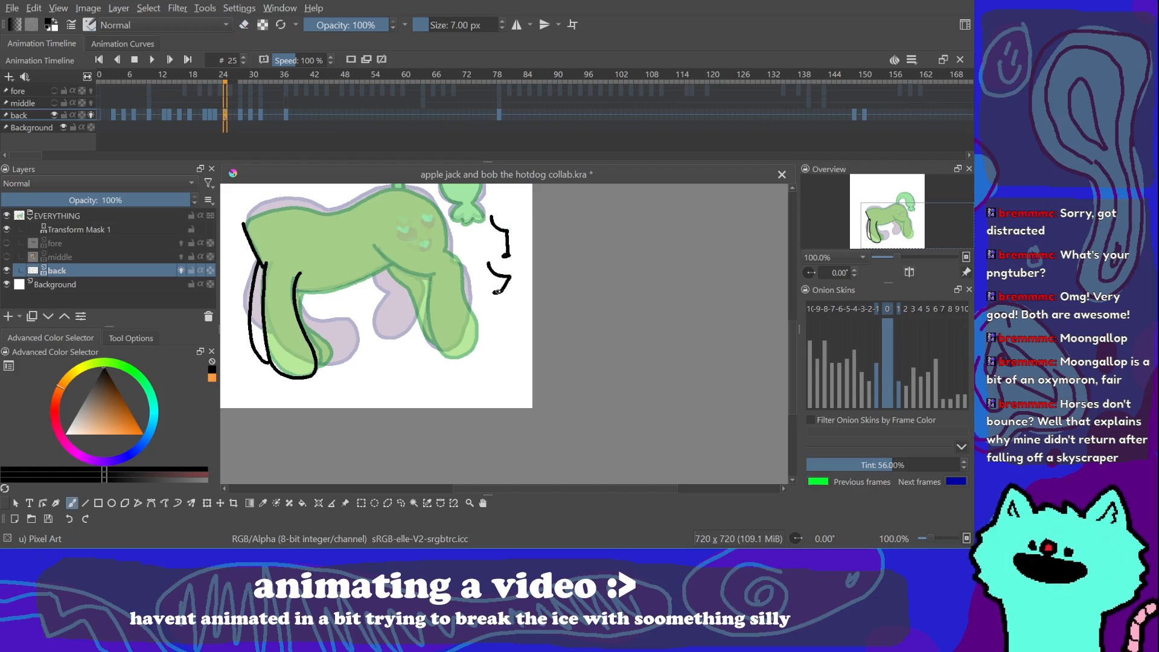
pyautogui.hotkey('ctrl', 'z')
pyautogui.moveTo(484, 267); pyautogui.dragTo(514, 274)
pyautogui.hotkey('ctrl', 'z')
# Step: Sketch arrows pointing at the thigh and the hind leg joint, and undo them together with further trial strokes
pyautogui.moveTo(454, 243)
pyautogui.mouseDown()
pyautogui.moveTo(415, 263)
pyautogui.moveTo(424, 248)
pyautogui.mouseUp()
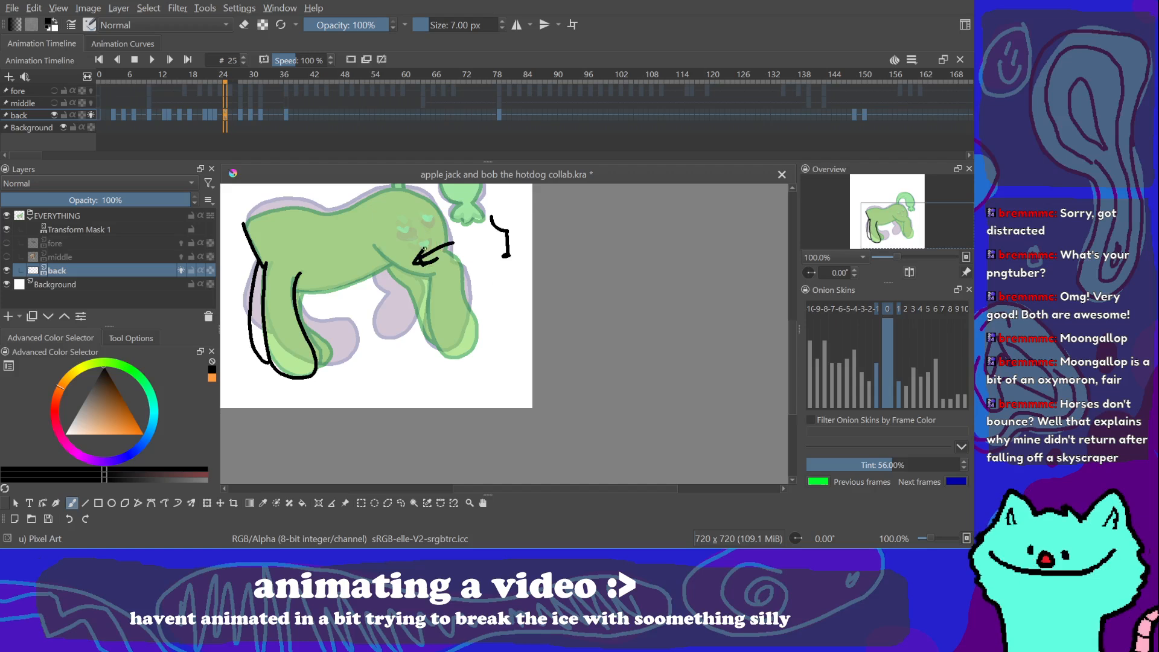
pyautogui.moveTo(484, 306); pyautogui.dragTo(485, 320)
pyautogui.moveTo(476, 314)
pyautogui.mouseDown()
pyautogui.moveTo(501, 314)
pyautogui.moveTo(458, 265)
pyautogui.moveTo(463, 281)
pyautogui.mouseUp()
pyautogui.hotkey('ctrl', 'z')
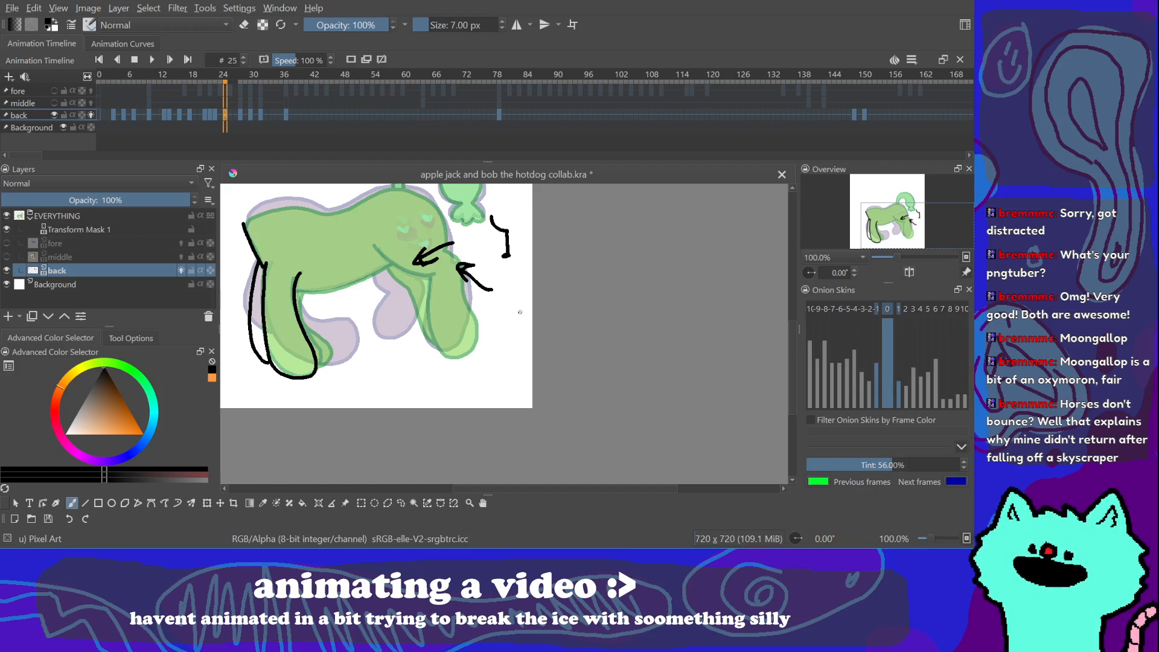
pyautogui.hotkey('ctrl', 'z')
pyautogui.hotkey('ctrl', 'z')
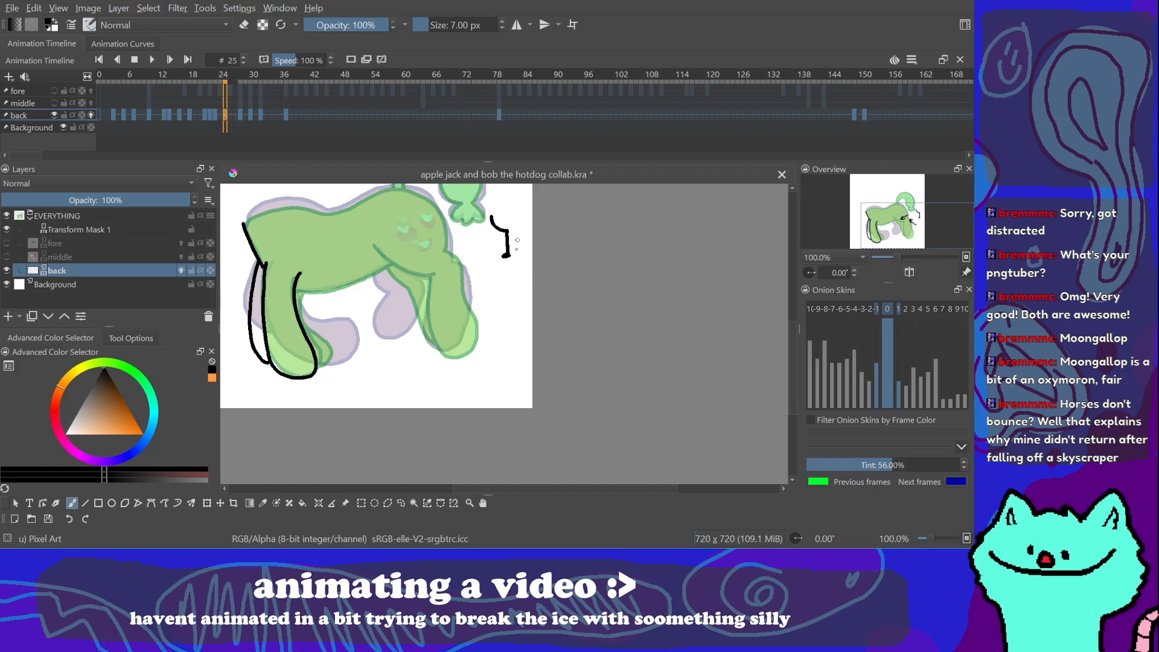
pyautogui.moveTo(485, 275); pyautogui.dragTo(509, 286)
pyautogui.hotkey('ctrl', 'z')
pyautogui.hotkey('ctrl', 'z')
pyautogui.moveTo(508, 285); pyautogui.dragTo(500, 300)
pyautogui.hotkey('ctrl', 'z')
pyautogui.hotkey('ctrl', 'z')
# Step: Draw the near hind leg's thigh curve and rear edge, and try a stroke for its inner edge
pyautogui.moveTo(385, 259)
pyautogui.mouseDown()
pyautogui.moveTo(431, 274)
pyautogui.moveTo(455, 265)
pyautogui.moveTo(467, 278)
pyautogui.moveTo(453, 354)
pyautogui.mouseUp()
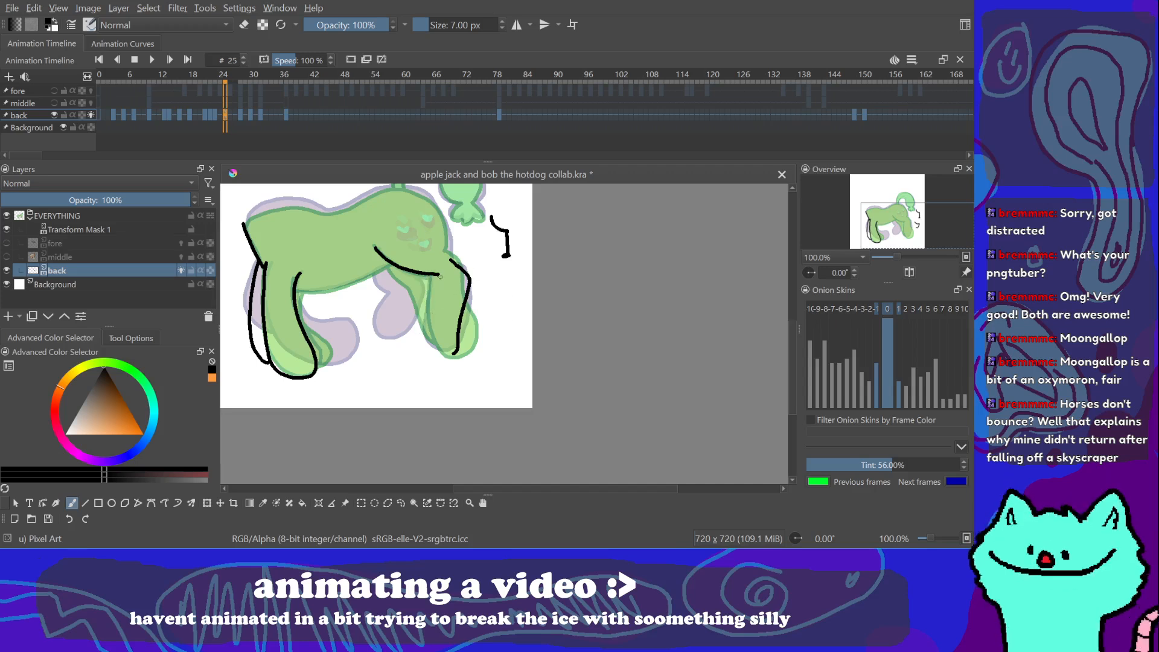
pyautogui.moveTo(432, 277)
pyautogui.mouseDown()
pyautogui.moveTo(419, 343)
pyautogui.moveTo(456, 354)
pyautogui.mouseUp()
pyautogui.hotkey('ctrl', 'z')
pyautogui.moveTo(428, 276); pyautogui.dragTo(429, 353)
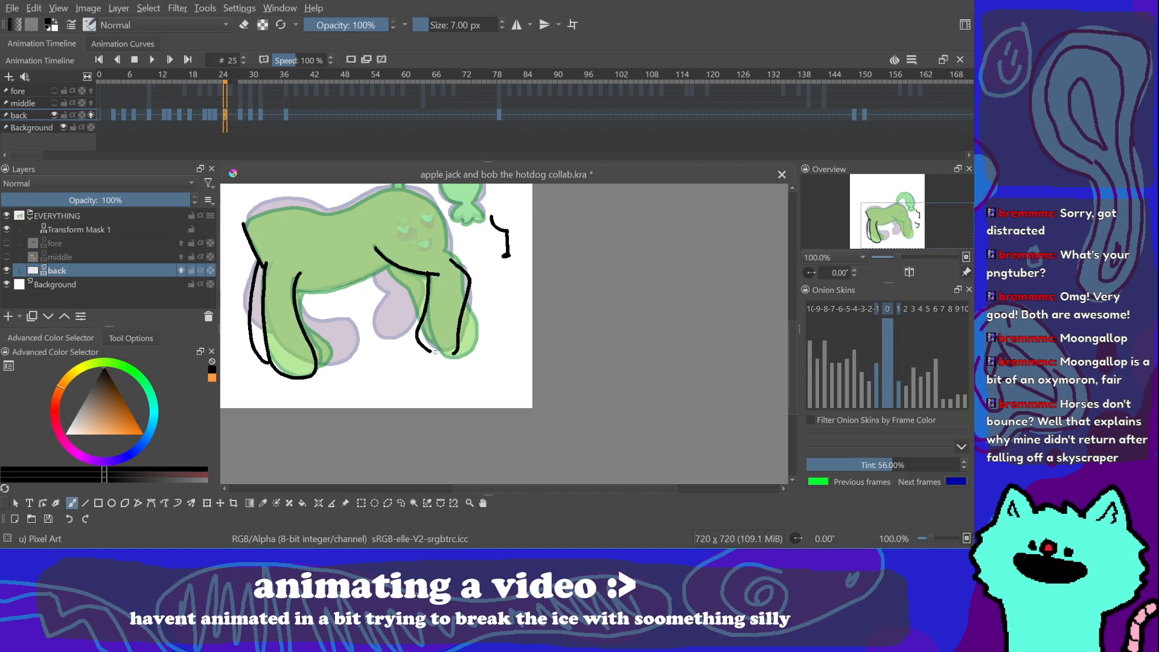
pyautogui.hotkey('ctrl', 'z')
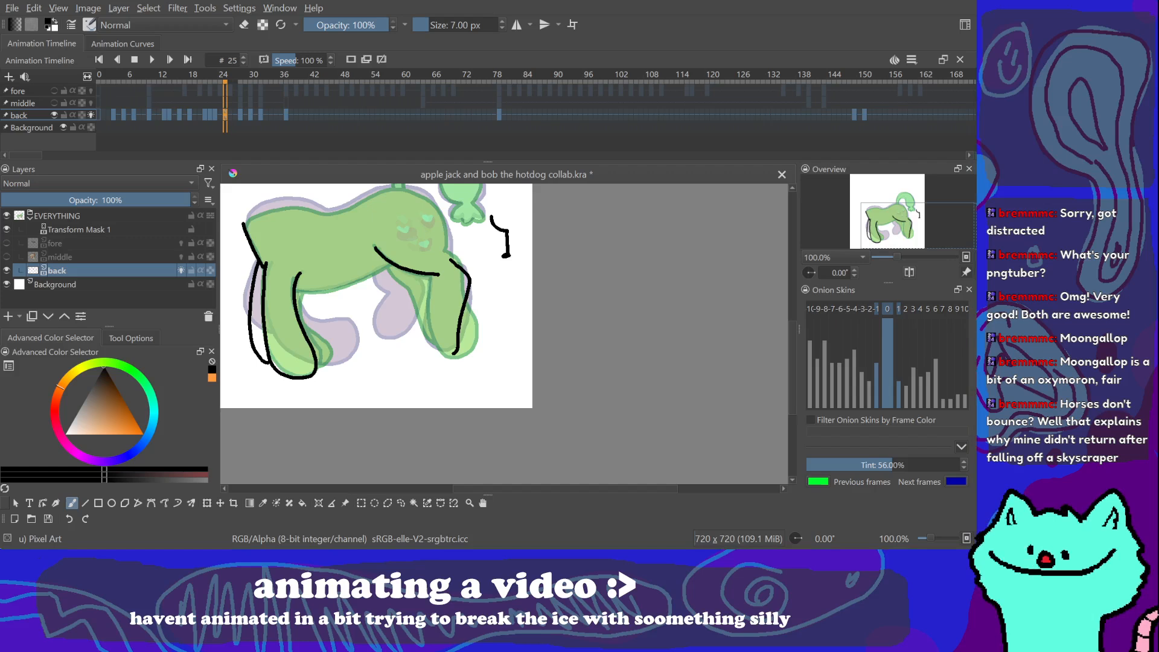
# Step: Switch to the reference picture jerma9.jpeg to examine the pony's legs, and close it
pyautogui.hotkey('alt', 'Tab')
pyautogui.moveTo(499, 63); pyautogui.dragTo(531, 60)
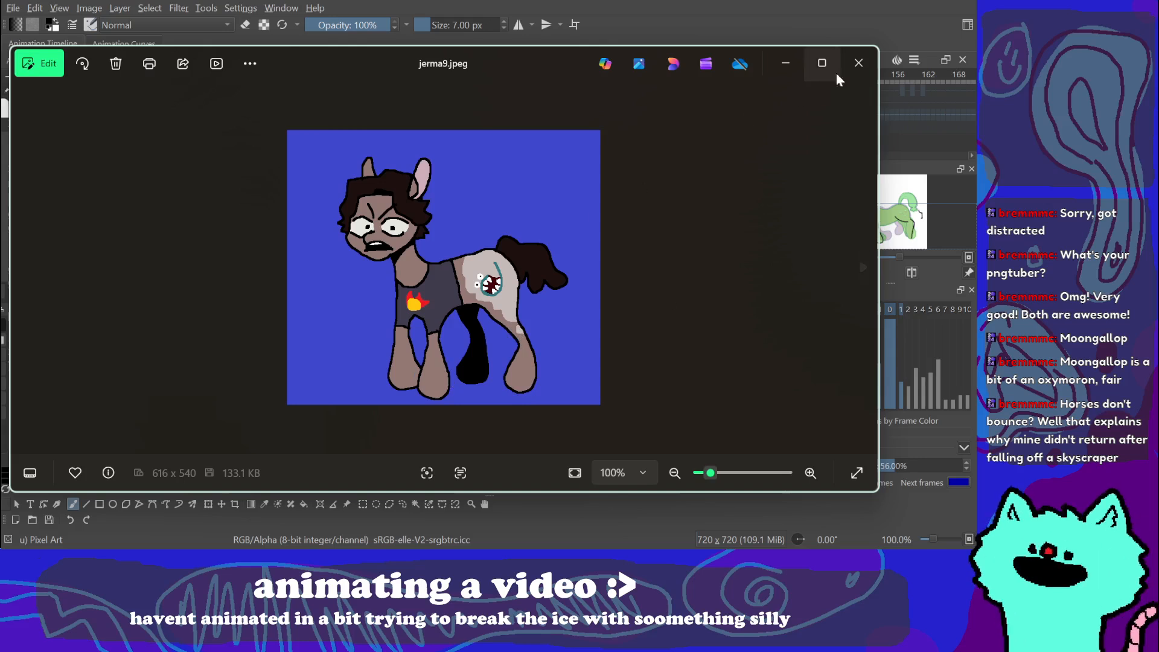
pyautogui.click(857, 72)
# Step: Try small arch-shaped sketches of a pair of legs under the pony's belly
pyautogui.moveTo(549, 314); pyautogui.dragTo(561, 324)
pyautogui.moveTo(497, 227)
pyautogui.mouseDown()
pyautogui.moveTo(463, 214)
pyautogui.moveTo(503, 239)
pyautogui.mouseUp()
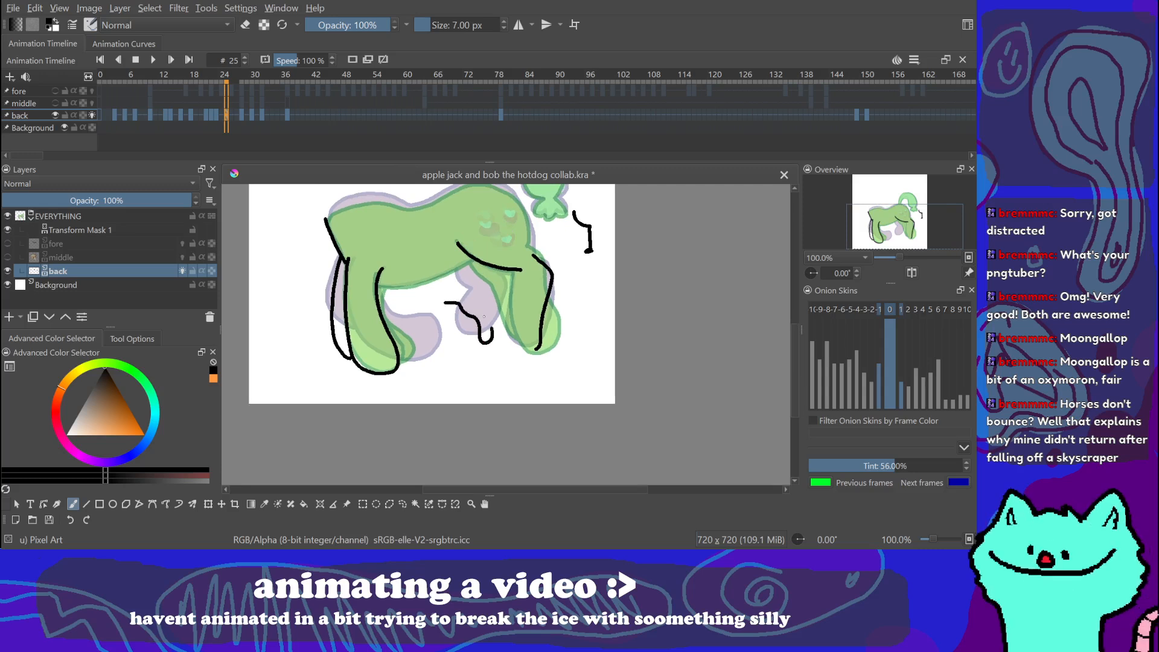
pyautogui.moveTo(445, 295)
pyautogui.mouseDown()
pyautogui.moveTo(475, 330)
pyautogui.moveTo(458, 316)
pyautogui.moveTo(460, 329)
pyautogui.moveTo(471, 321)
pyautogui.moveTo(461, 288)
pyautogui.moveTo(435, 287)
pyautogui.moveTo(436, 333)
pyautogui.moveTo(435, 282)
pyautogui.mouseUp()
pyautogui.hotkey('ctrl', 'z')
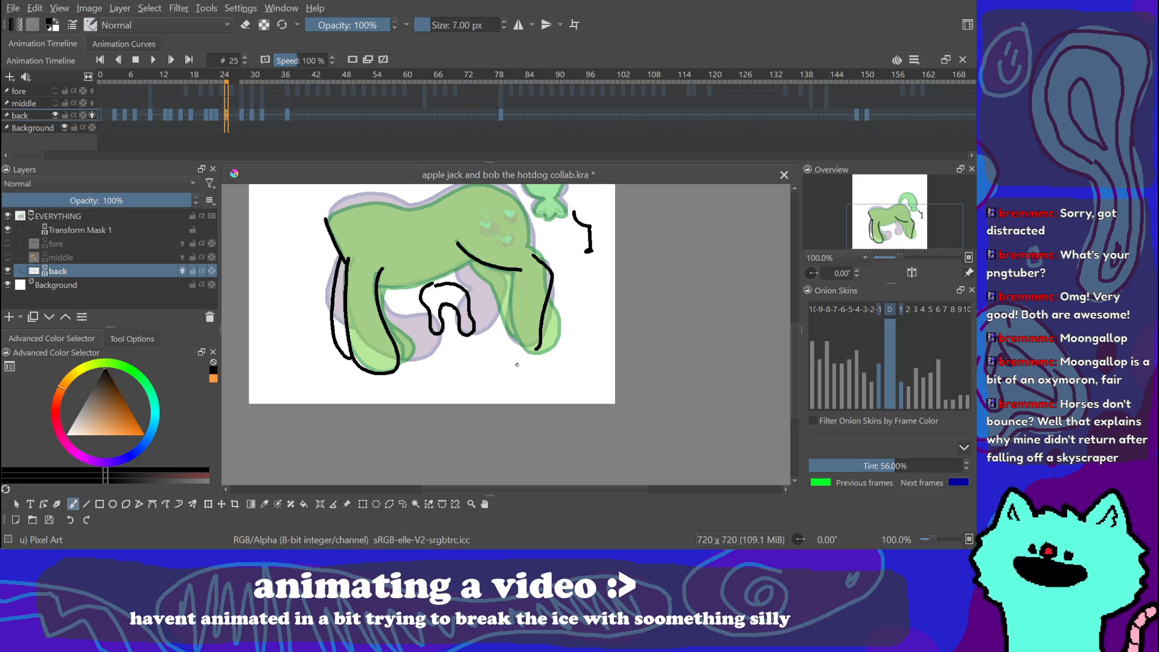
pyautogui.moveTo(468, 217); pyautogui.dragTo(472, 251)
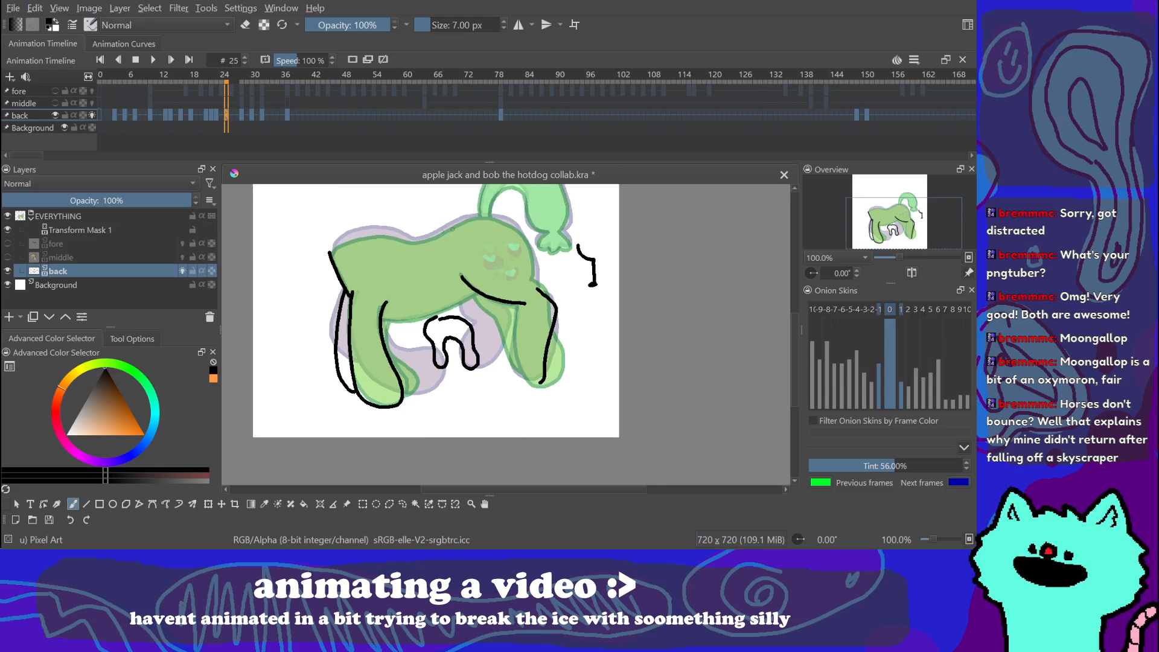
pyautogui.moveTo(541, 293); pyautogui.dragTo(533, 282)
pyautogui.moveTo(468, 317)
pyautogui.mouseDown()
pyautogui.moveTo(462, 302)
pyautogui.moveTo(486, 322)
pyautogui.mouseUp()
pyautogui.hotkey('ctrl', 'z')
pyautogui.hotkey('ctrl', 'z')
pyautogui.hotkey('ctrl', 'z')
# Step: Sketch another small pair of legs below the first and undo all the trial leg sketches
pyautogui.moveTo(425, 292)
pyautogui.mouseDown()
pyautogui.moveTo(414, 389)
pyautogui.moveTo(447, 371)
pyautogui.moveTo(460, 389)
pyautogui.moveTo(453, 360)
pyautogui.mouseUp()
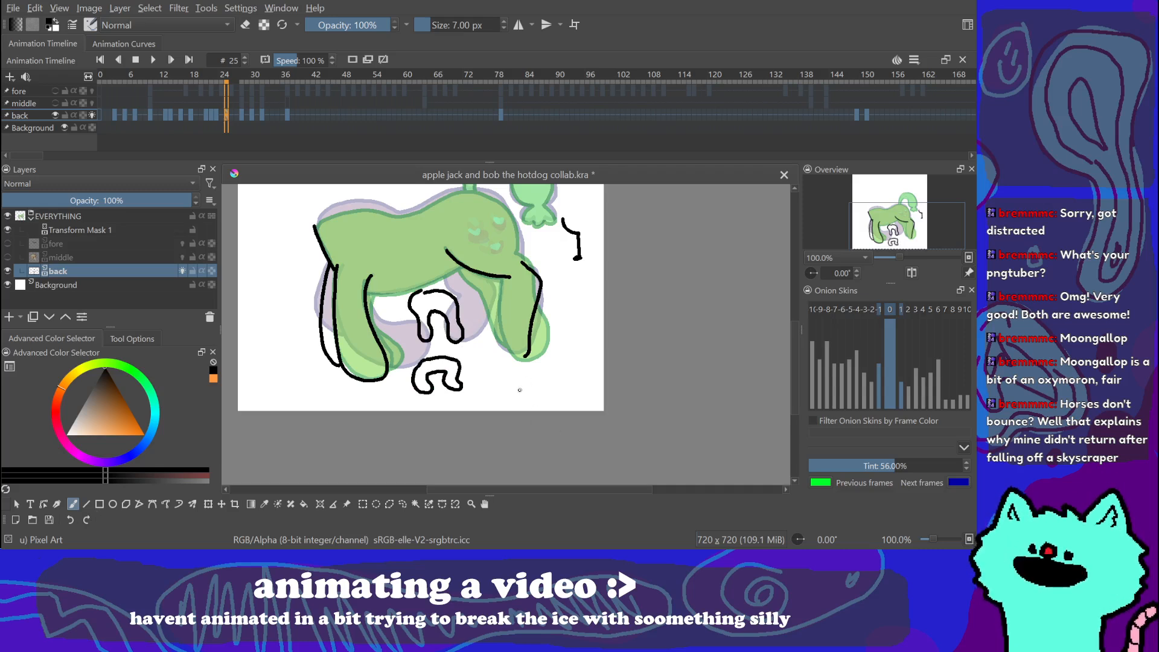
pyautogui.hotkey('ctrl', 'z')
pyautogui.hotkey('ctrl', 'z')
pyautogui.hotkey('ctrl', 'z')
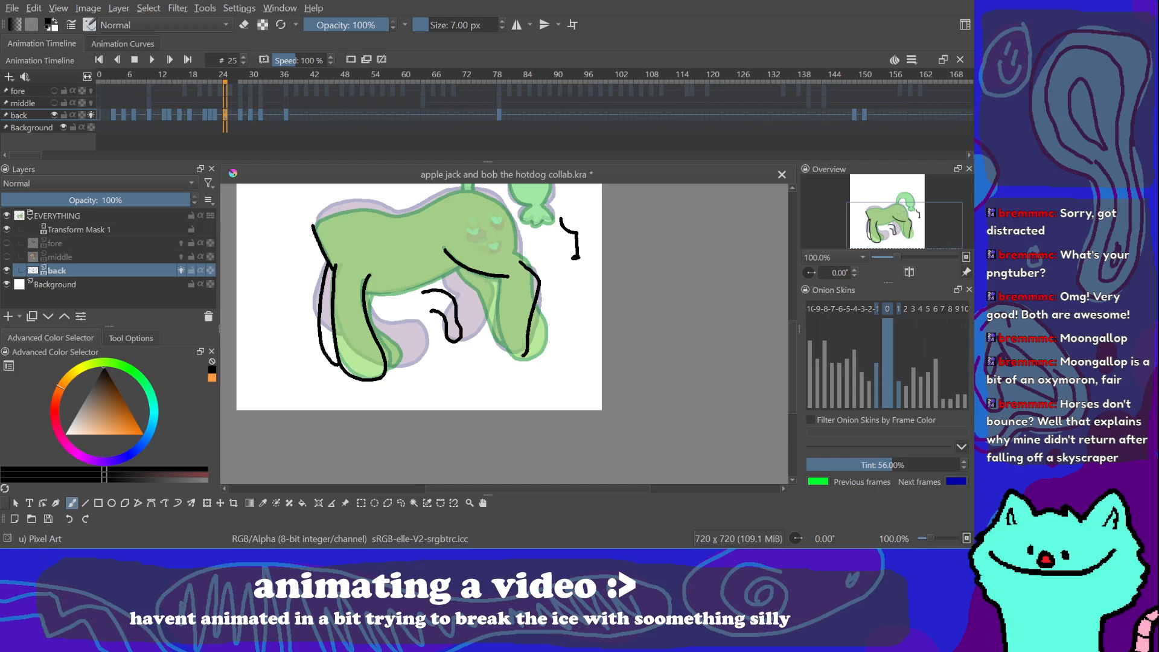
pyautogui.moveTo(489, 362); pyautogui.dragTo(486, 367)
pyautogui.hotkey('ctrl', 'z')
pyautogui.moveTo(583, 295)
pyautogui.mouseDown()
pyautogui.moveTo(562, 350)
pyautogui.moveTo(566, 313)
pyautogui.mouseUp()
pyautogui.hotkey('ctrl', 'z')
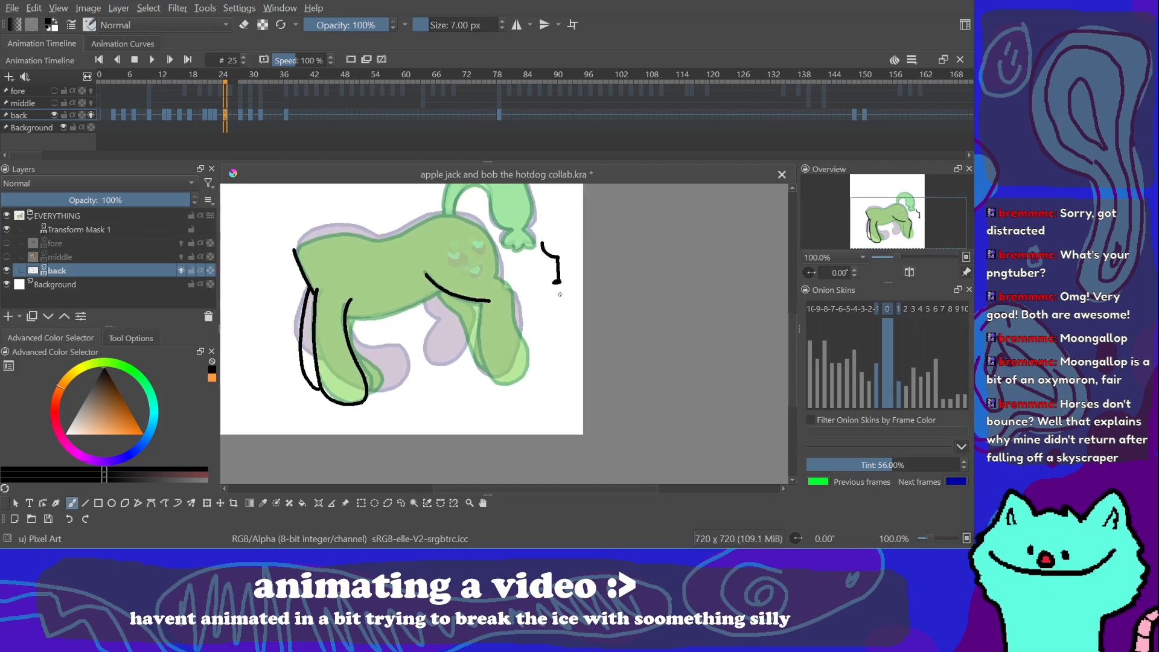
pyautogui.hotkey('ctrl', 'shift', 'z')
# Step: Select the stray angled mark behind the hind leg freehand and delete it from frame 25
pyautogui.click(401, 503)
pyautogui.moveTo(569, 227); pyautogui.dragTo(588, 260)
pyautogui.press('Delete')
pyautogui.press('b')
pyautogui.moveTo(596, 331); pyautogui.dragTo(608, 323)
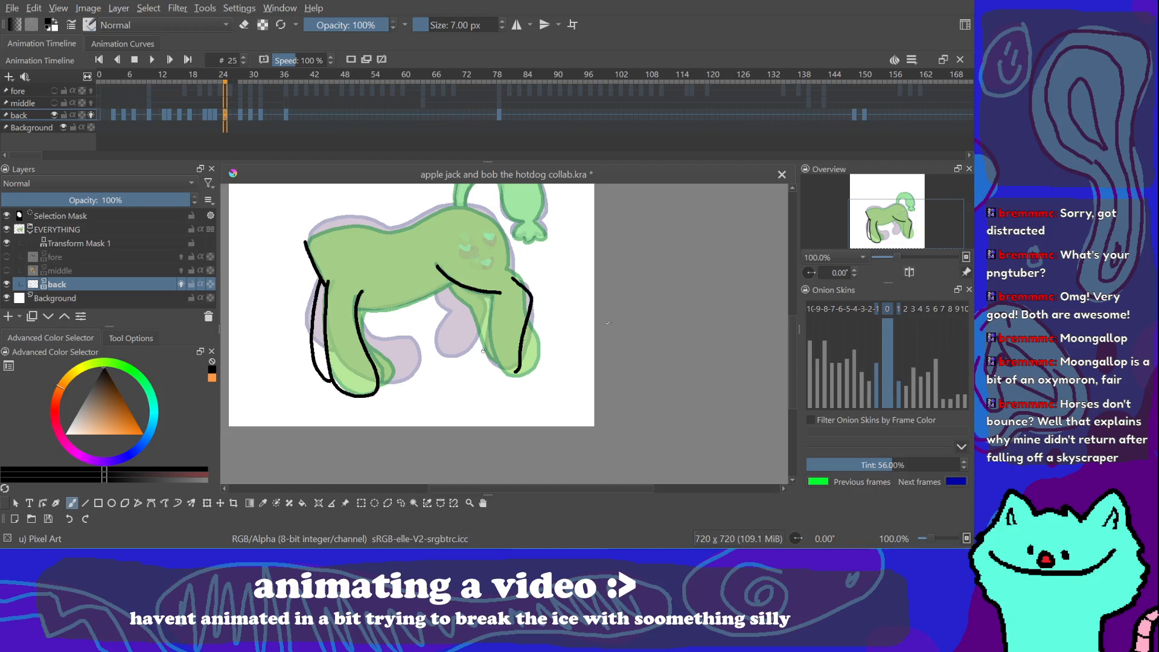
# Step: Clear the active freehand selection and restore the Brush tool at 100% zoom
pyautogui.click(401, 503)
pyautogui.moveTo(596, 386); pyautogui.dragTo(539, 374)
pyautogui.click(906, 259)
pyautogui.moveTo(646, 361); pyautogui.dragTo(424, 459)
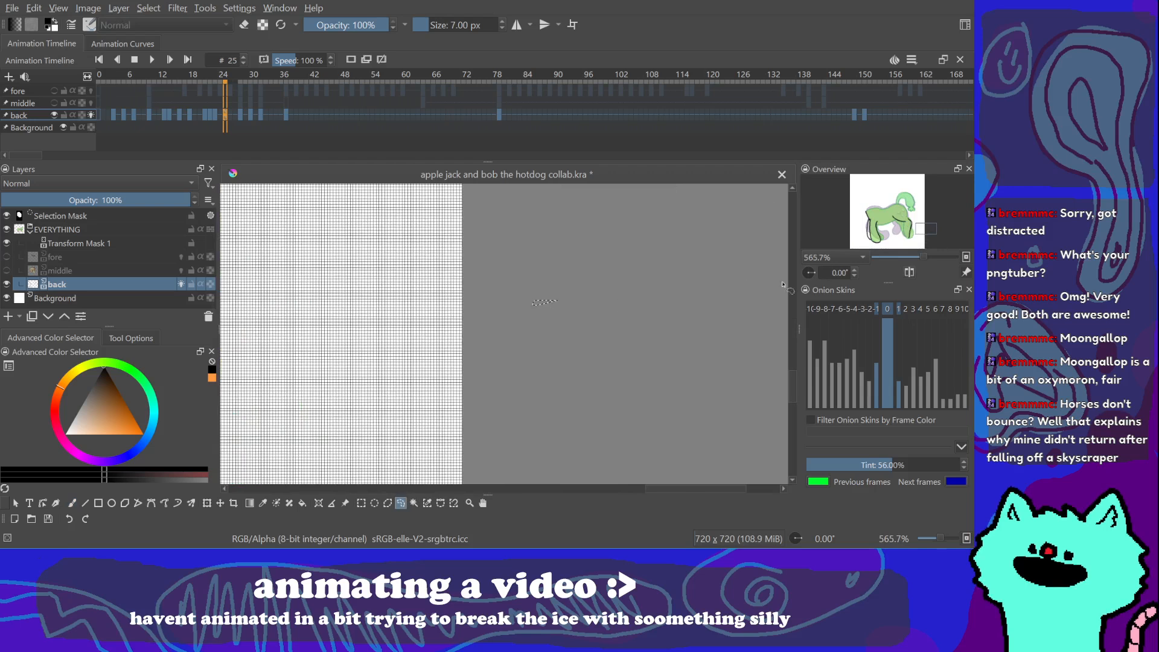
pyautogui.click(411, 419)
pyautogui.moveTo(917, 256)
pyautogui.mouseDown()
pyautogui.moveTo(886, 263)
pyautogui.moveTo(896, 262)
pyautogui.mouseUp()
pyautogui.press('b')
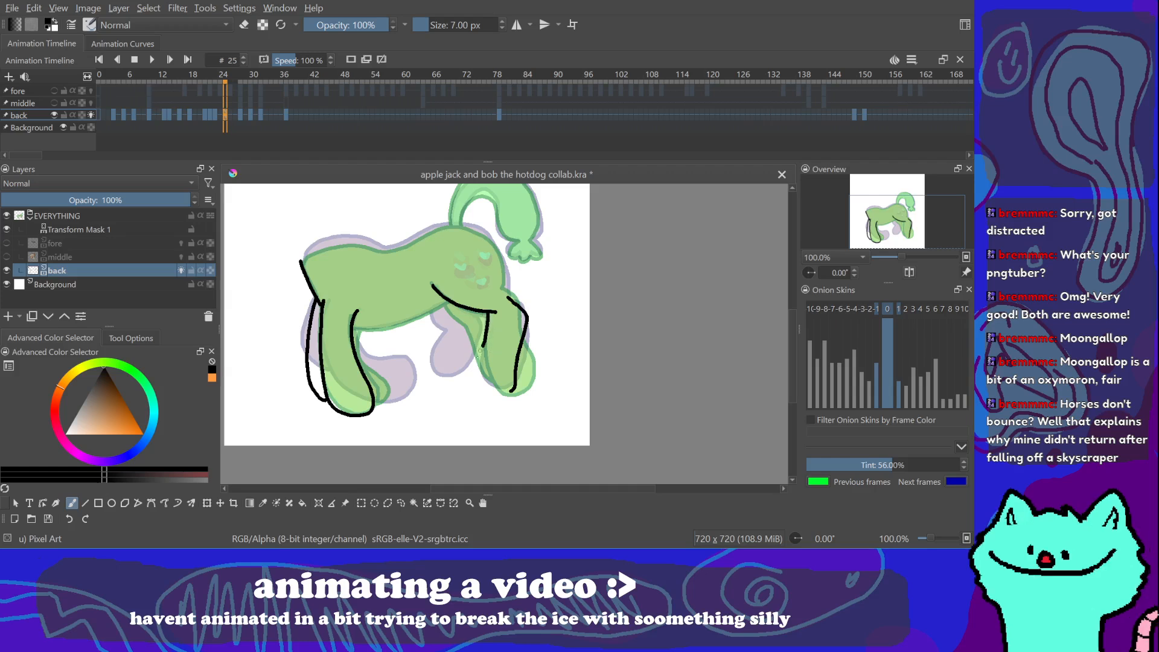
# Step: Draw the near hind leg's inner edge from the thigh line down around the rounded hoof, repeating the stroke until it fits
pyautogui.moveTo(487, 315)
pyautogui.mouseDown()
pyautogui.moveTo(476, 368)
pyautogui.moveTo(511, 394)
pyautogui.mouseUp()
pyautogui.hotkey('ctrl', 'z')
pyautogui.moveTo(490, 312)
pyautogui.mouseDown()
pyautogui.moveTo(476, 368)
pyautogui.moveTo(496, 398)
pyautogui.mouseUp()
pyautogui.hotkey('ctrl', 'z')
pyautogui.moveTo(488, 312)
pyautogui.mouseDown()
pyautogui.moveTo(474, 371)
pyautogui.moveTo(517, 390)
pyautogui.mouseUp()
pyautogui.hotkey('ctrl', 'z')
pyautogui.moveTo(489, 312)
pyautogui.mouseDown()
pyautogui.moveTo(474, 377)
pyautogui.moveTo(517, 387)
pyautogui.mouseUp()
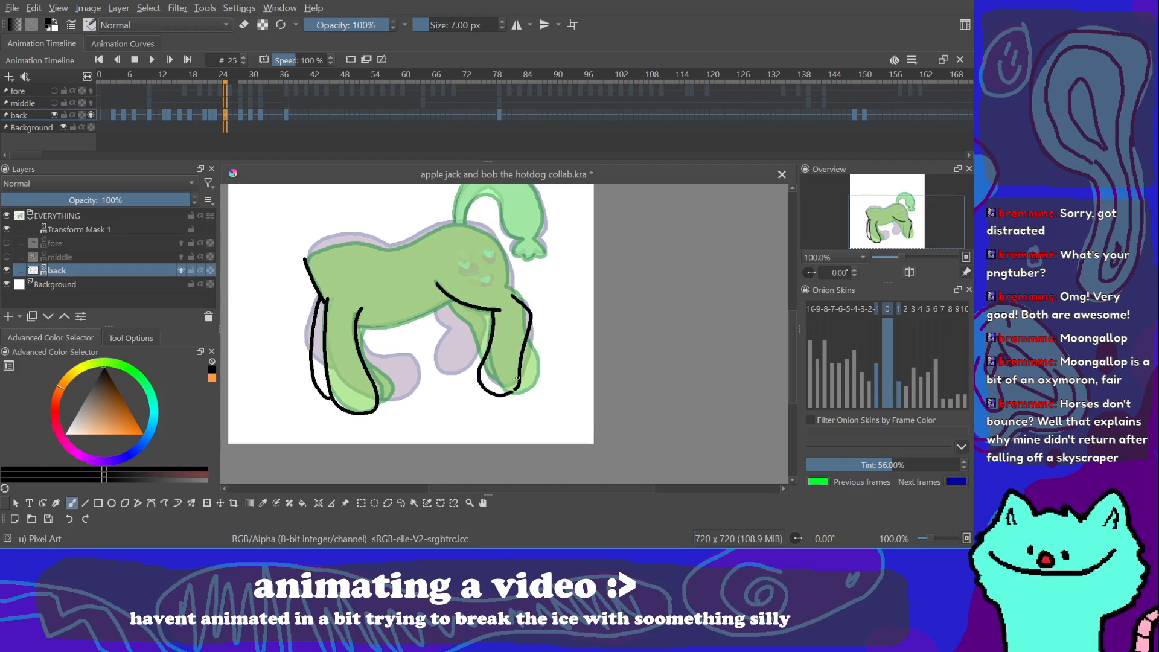
pyautogui.hotkey('ctrl', 'z')
pyautogui.moveTo(493, 310)
pyautogui.mouseDown()
pyautogui.moveTo(482, 383)
pyautogui.moveTo(518, 387)
pyautogui.mouseUp()
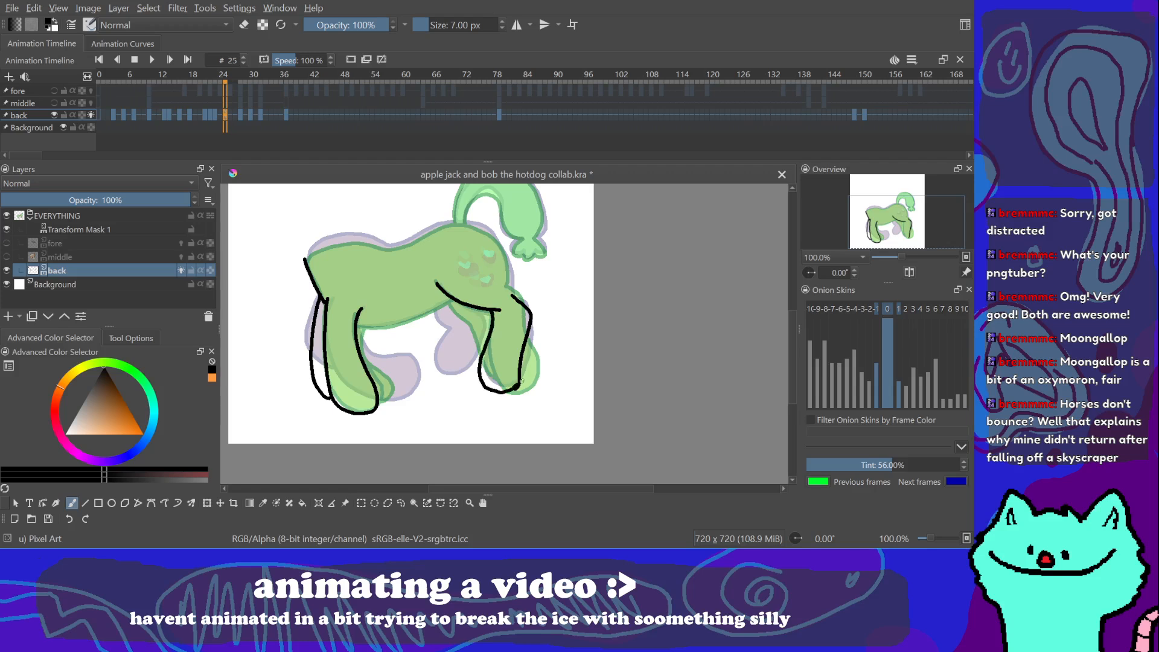
pyautogui.hotkey('ctrl', 'z')
pyautogui.moveTo(493, 312)
pyautogui.mouseDown()
pyautogui.moveTo(490, 389)
pyautogui.moveTo(524, 380)
pyautogui.moveTo(484, 340)
pyautogui.moveTo(477, 364)
pyautogui.moveTo(492, 389)
pyautogui.moveTo(517, 388)
pyautogui.mouseUp()
pyautogui.hotkey('ctrl', 'z')
# Step: Clean up the near hind leg's hoof and rear edge by erasing and redrawing short parts of the outline
pyautogui.press('e')
pyautogui.moveTo(513, 389)
pyautogui.mouseDown()
pyautogui.moveTo(525, 395)
pyautogui.moveTo(522, 381)
pyautogui.mouseUp()
pyautogui.press('e')
pyautogui.moveTo(507, 391); pyautogui.dragTo(520, 378)
pyautogui.press('e')
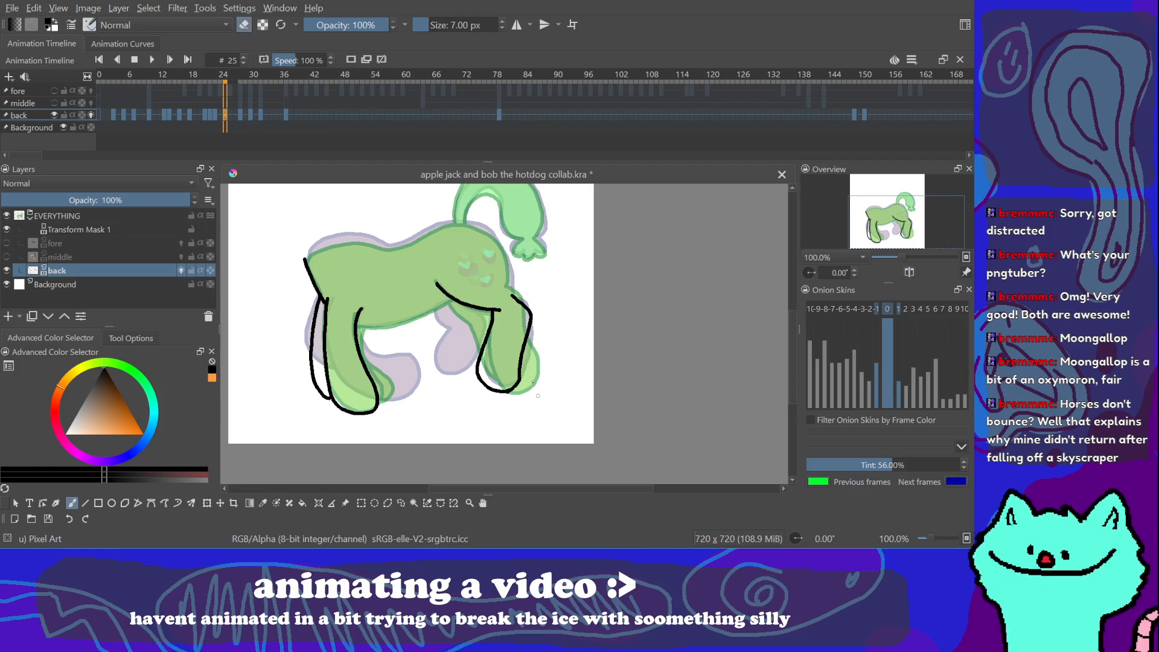
pyautogui.moveTo(518, 316)
pyautogui.mouseDown()
pyautogui.moveTo(528, 338)
pyautogui.moveTo(533, 326)
pyautogui.mouseUp()
pyautogui.press('e')
pyautogui.moveTo(525, 339)
pyautogui.mouseDown()
pyautogui.moveTo(525, 307)
pyautogui.moveTo(525, 338)
pyautogui.mouseUp()
pyautogui.hotkey('ctrl', 'z')
pyautogui.press('e')
pyautogui.press('e')
# Step: Outline the rump from the lower back around to the top of the near hind leg
pyautogui.moveTo(442, 230)
pyautogui.mouseDown()
pyautogui.moveTo(477, 229)
pyautogui.moveTo(519, 275)
pyautogui.moveTo(520, 300)
pyautogui.moveTo(514, 267)
pyautogui.moveTo(480, 228)
pyautogui.moveTo(414, 240)
pyautogui.mouseUp()
pyautogui.hotkey('ctrl', 'z')
pyautogui.moveTo(521, 265); pyautogui.dragTo(581, 266)
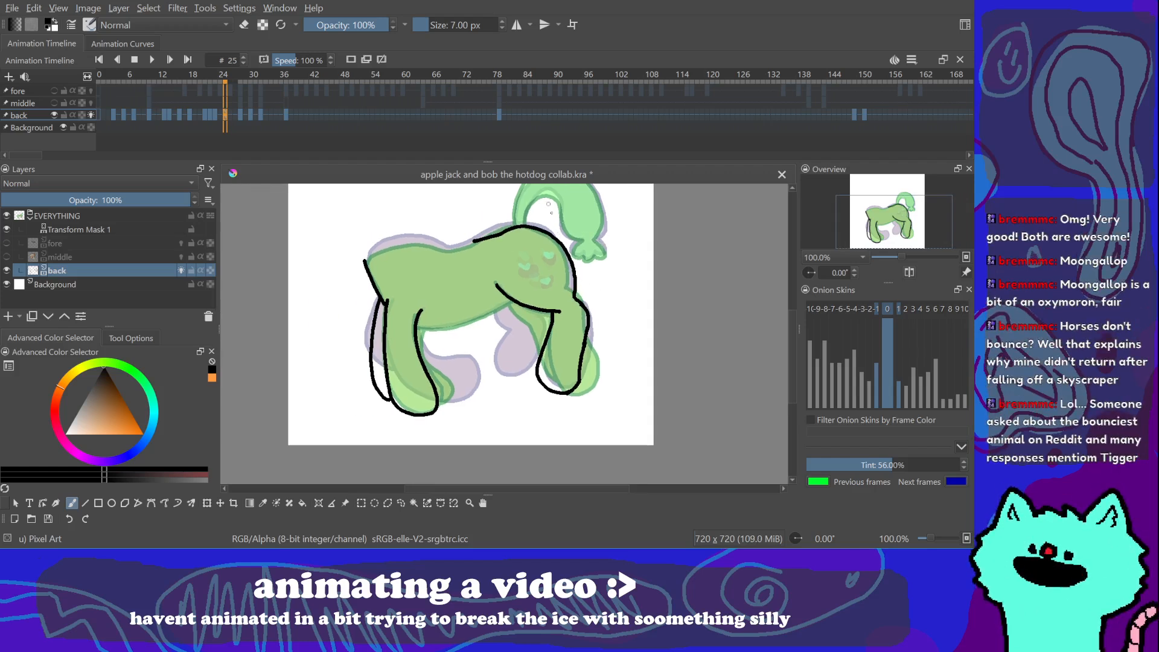
pyautogui.moveTo(555, 277)
pyautogui.mouseDown()
pyautogui.moveTo(588, 274)
pyautogui.moveTo(588, 287)
pyautogui.mouseUp()
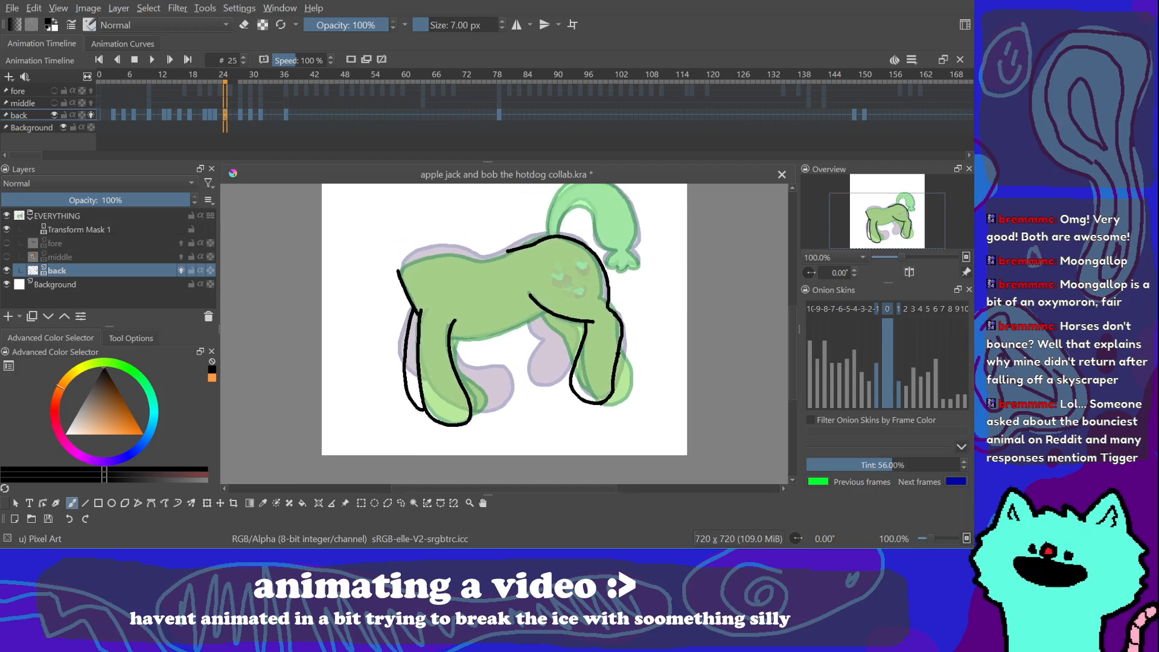
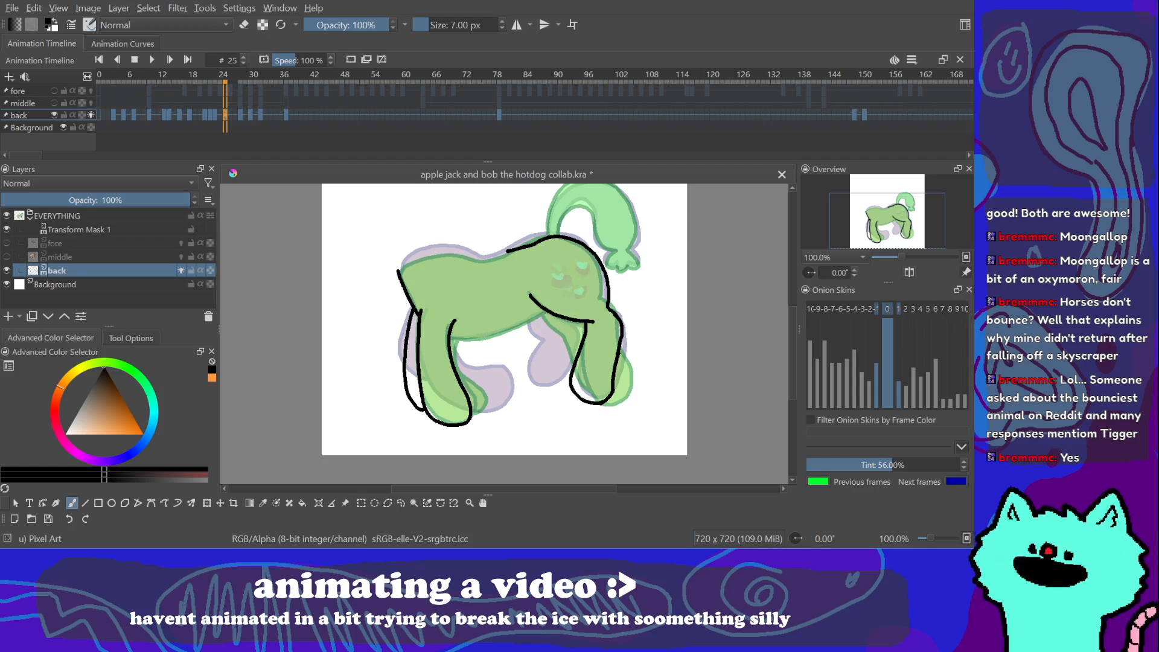
# Step: Erase the front end of the rump line and redraw the back from the rump to the base of the neck
pyautogui.press('e')
pyautogui.moveTo(545, 258); pyautogui.dragTo(526, 252)
pyautogui.press('f')
pyautogui.click(512, 239)
pyautogui.press('b')
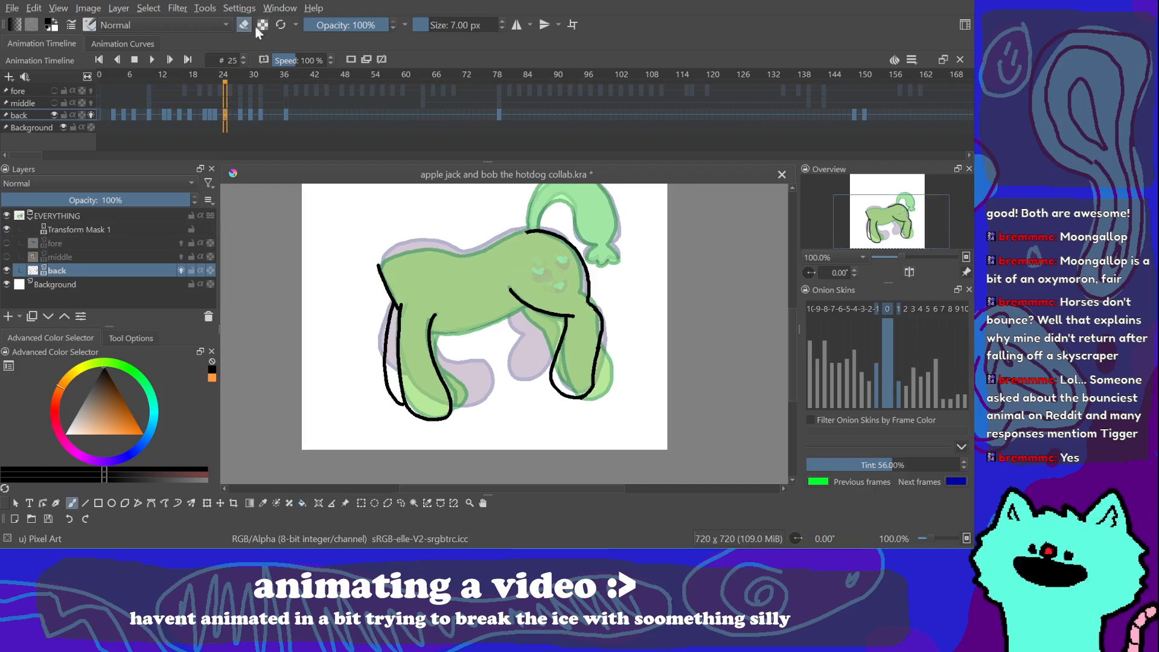
pyautogui.press('e')
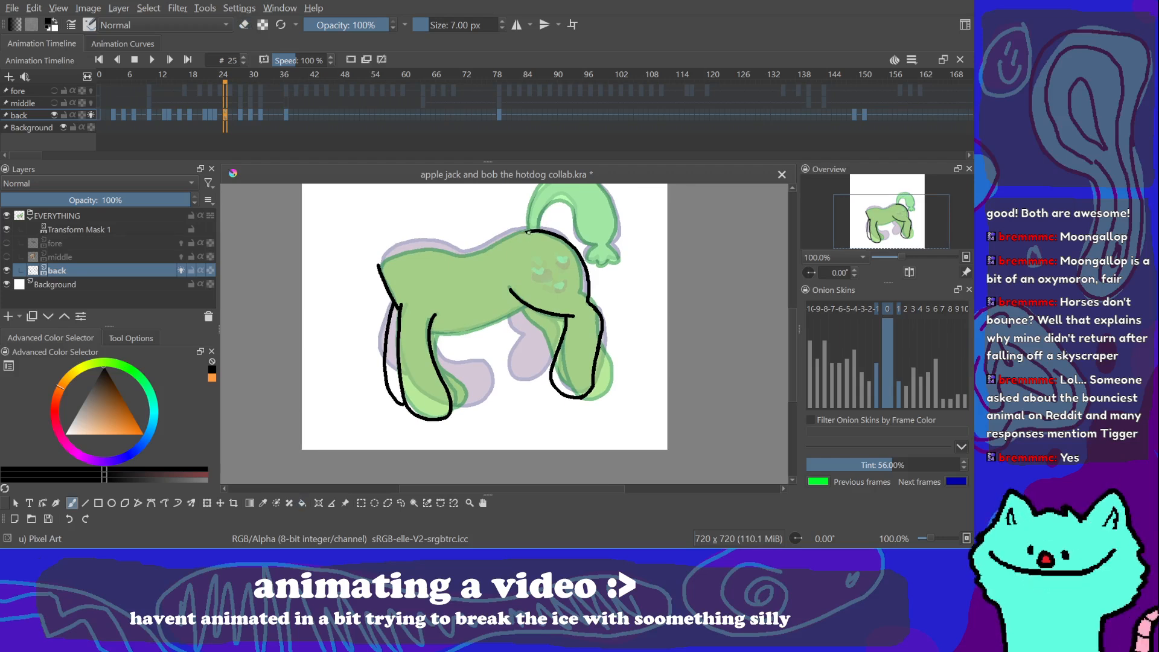
pyautogui.moveTo(523, 233)
pyautogui.mouseDown()
pyautogui.moveTo(402, 245)
pyautogui.moveTo(377, 266)
pyautogui.mouseUp()
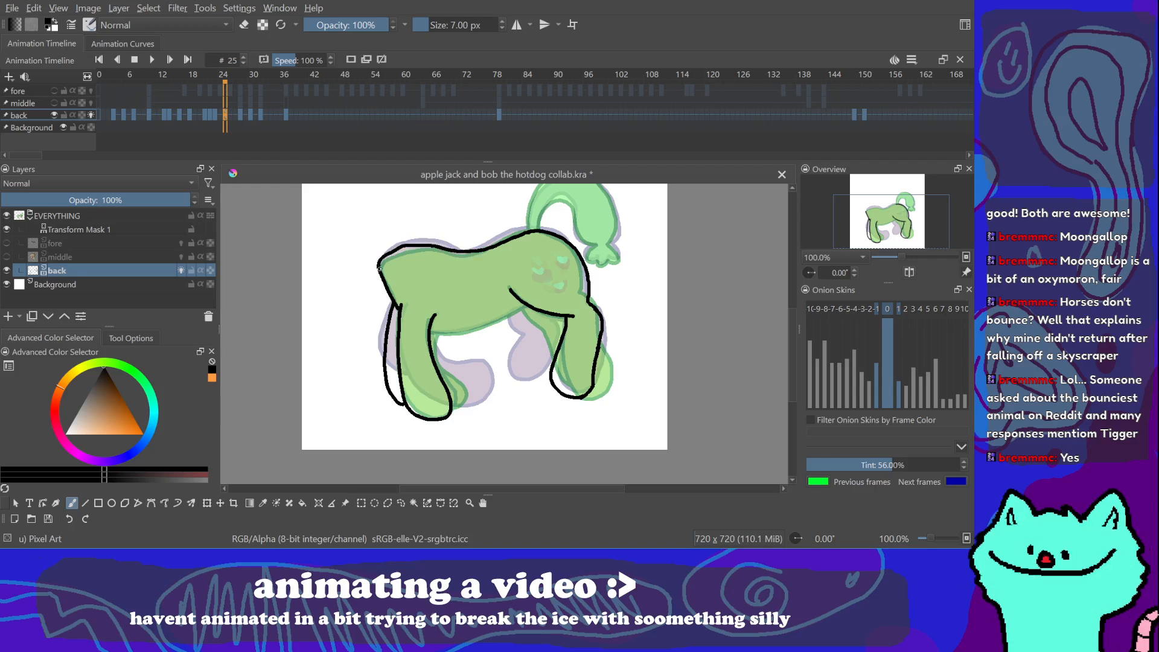
# Step: Draw the belly line and outline the far hind leg behind the near one
pyautogui.moveTo(524, 304); pyautogui.dragTo(457, 331)
pyautogui.moveTo(523, 308)
pyautogui.mouseDown()
pyautogui.moveTo(537, 329)
pyautogui.moveTo(537, 371)
pyautogui.mouseUp()
pyautogui.moveTo(540, 240)
pyautogui.mouseDown()
pyautogui.moveTo(481, 300)
pyautogui.moveTo(481, 247)
pyautogui.moveTo(494, 237)
pyautogui.mouseUp()
pyautogui.hotkey('ctrl', 'z')
pyautogui.moveTo(468, 289)
pyautogui.mouseDown()
pyautogui.moveTo(489, 240)
pyautogui.moveTo(513, 232)
pyautogui.moveTo(554, 254)
pyautogui.mouseUp()
pyautogui.hotkey('ctrl', 'z')
pyautogui.moveTo(468, 286)
pyautogui.mouseDown()
pyautogui.moveTo(476, 252)
pyautogui.moveTo(513, 232)
pyautogui.mouseUp()
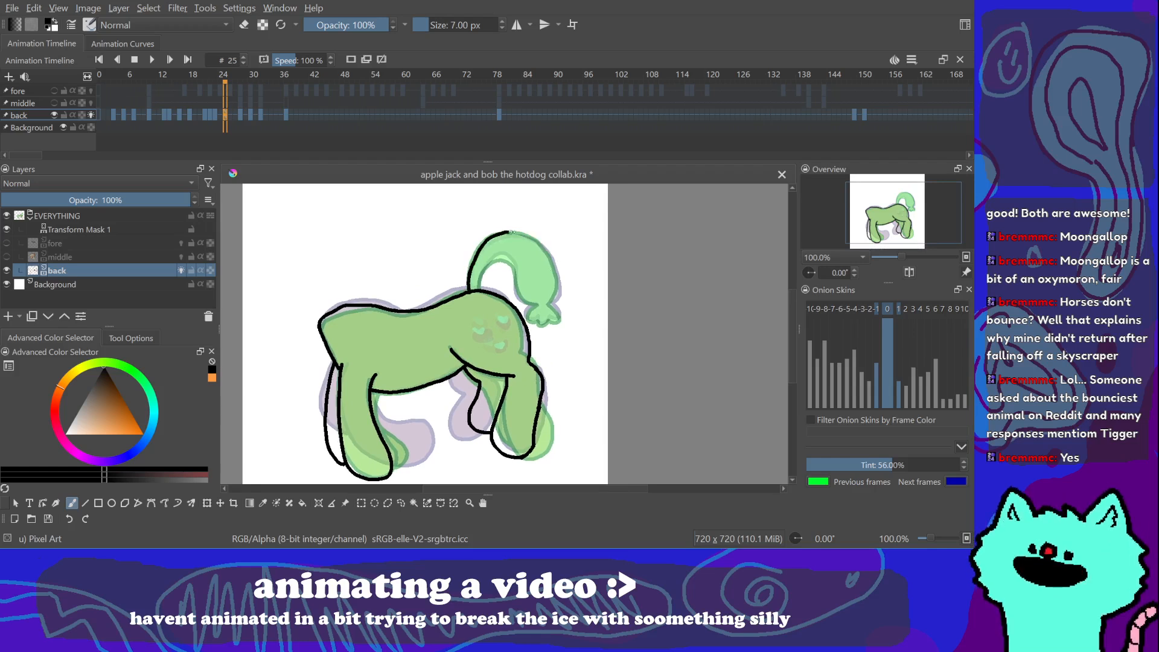
pyautogui.hotkey('ctrl', 'z')
pyautogui.moveTo(468, 277)
pyautogui.mouseDown()
pyautogui.moveTo(494, 234)
pyautogui.moveTo(530, 233)
pyautogui.moveTo(550, 244)
pyautogui.moveTo(565, 293)
pyautogui.mouseUp()
pyautogui.hotkey('ctrl', 'z')
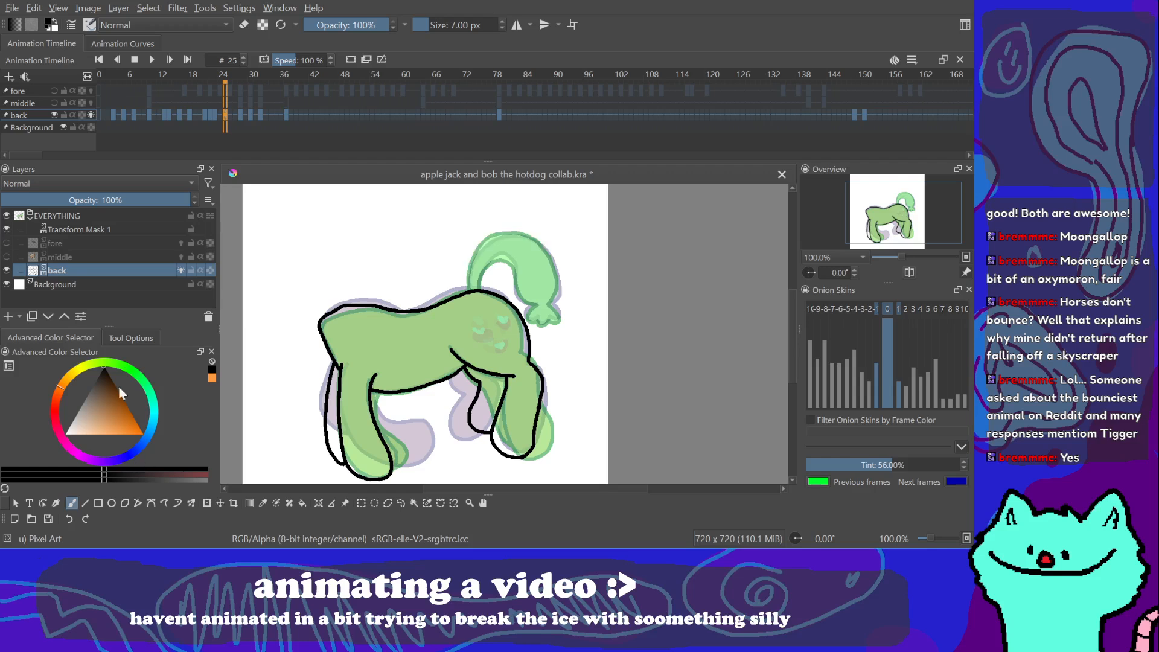
# Step: Set brush smoothing to Weighted and outline the arched tail's outer and inner curves with its tuft
pyautogui.click(130, 338)
pyautogui.click(100, 371)
pyautogui.click(110, 395)
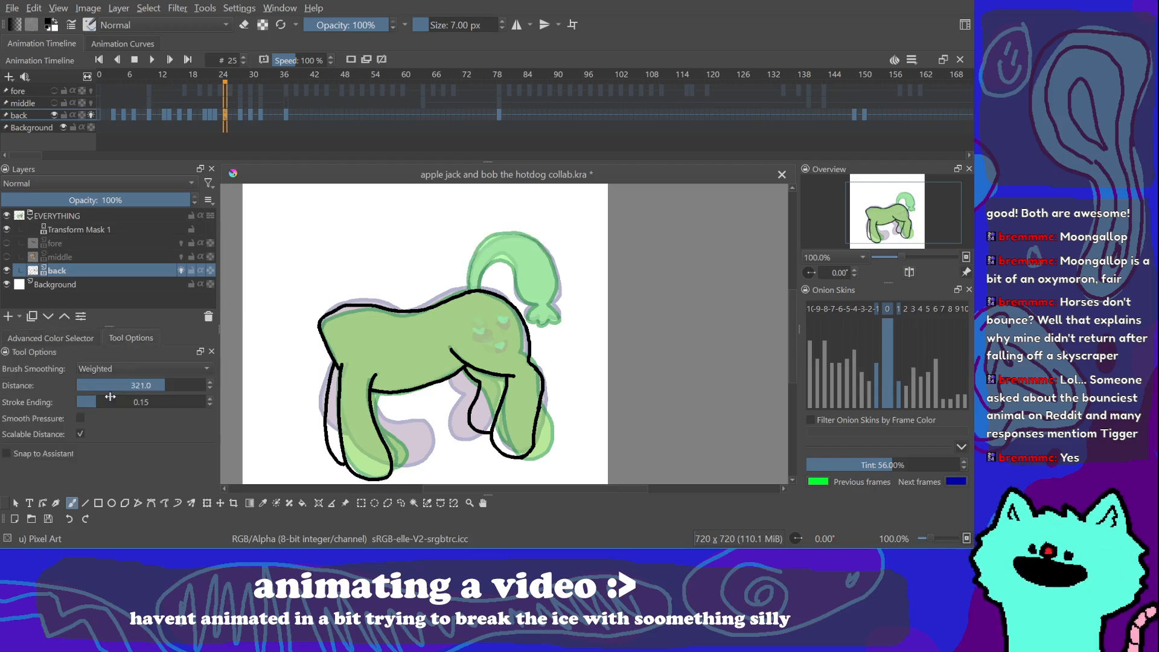
pyautogui.moveTo(476, 252)
pyautogui.mouseDown()
pyautogui.moveTo(494, 234)
pyautogui.moveTo(529, 231)
pyautogui.moveTo(558, 252)
pyautogui.moveTo(555, 311)
pyautogui.moveTo(527, 314)
pyautogui.moveTo(525, 297)
pyautogui.mouseUp()
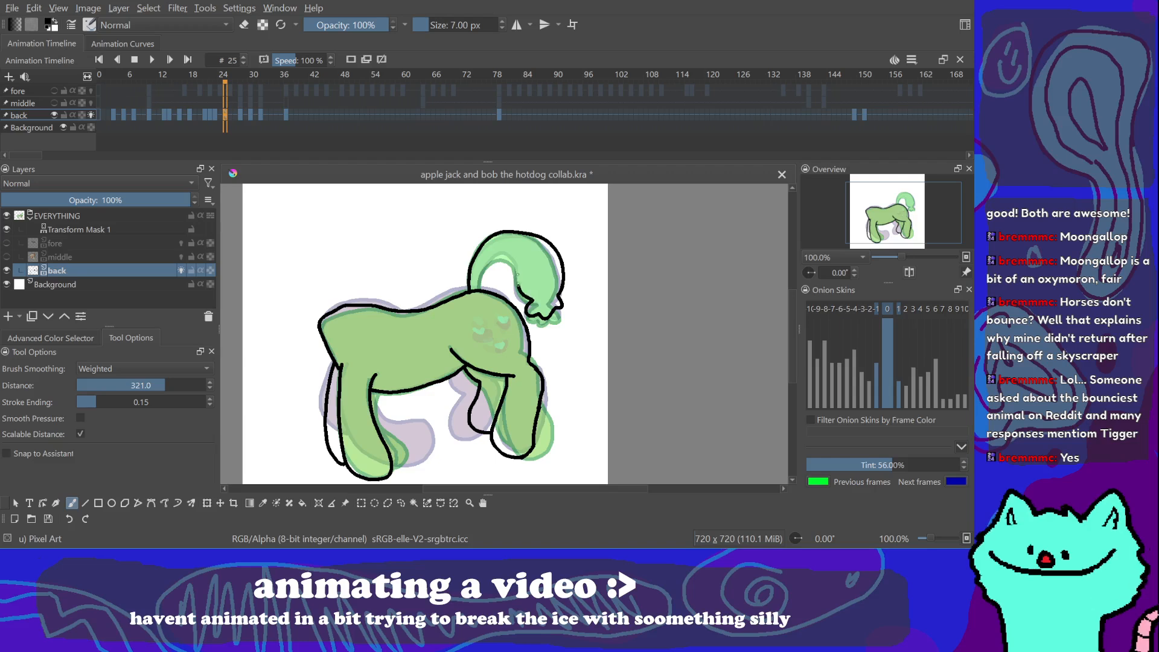
pyautogui.moveTo(484, 266); pyautogui.dragTo(480, 276)
# Step: Set brush smoothing to None, then erase the tail's outer curve and redraw it down to the tuft
pyautogui.click(128, 370)
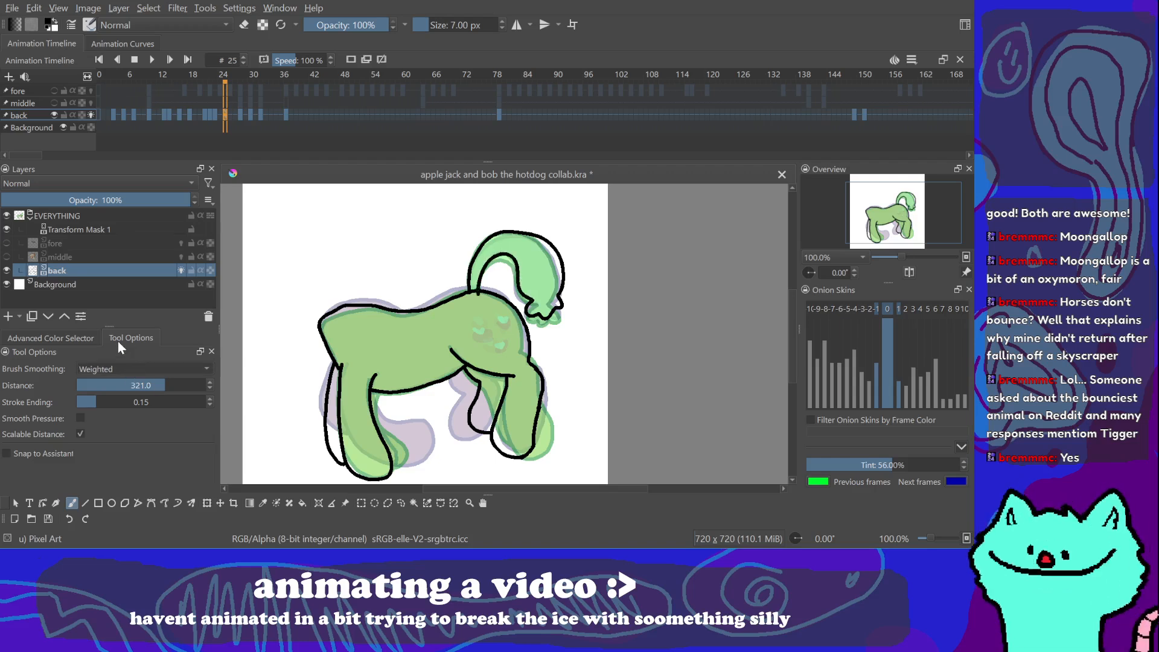
pyautogui.click(117, 342)
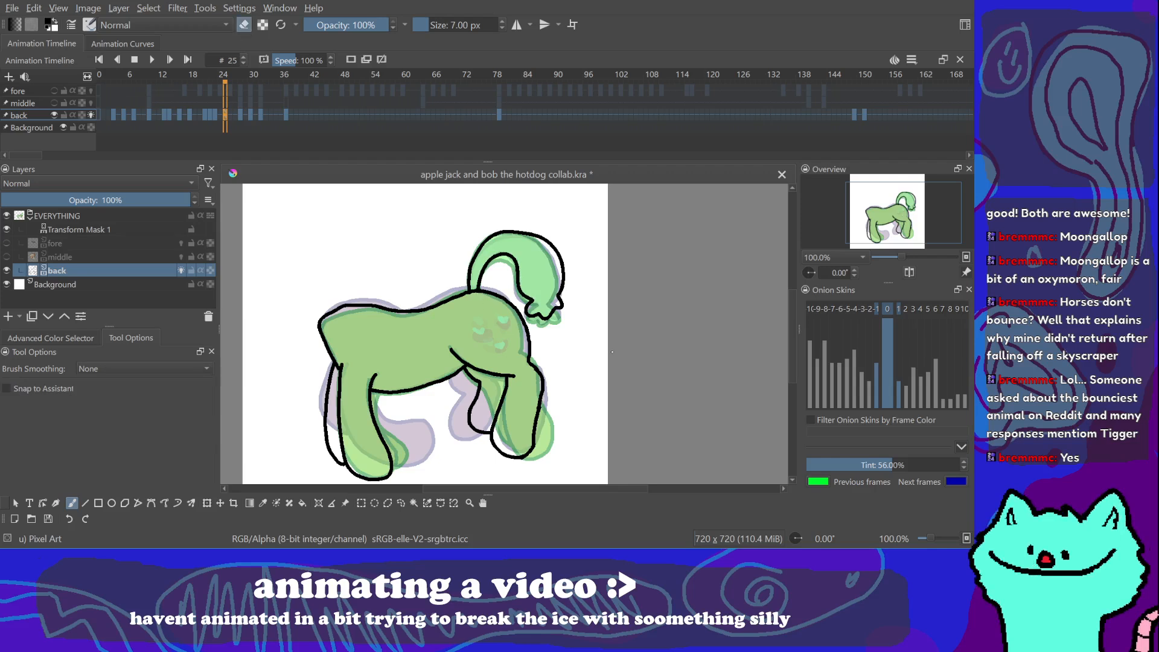
pyautogui.moveTo(593, 338); pyautogui.dragTo(567, 332)
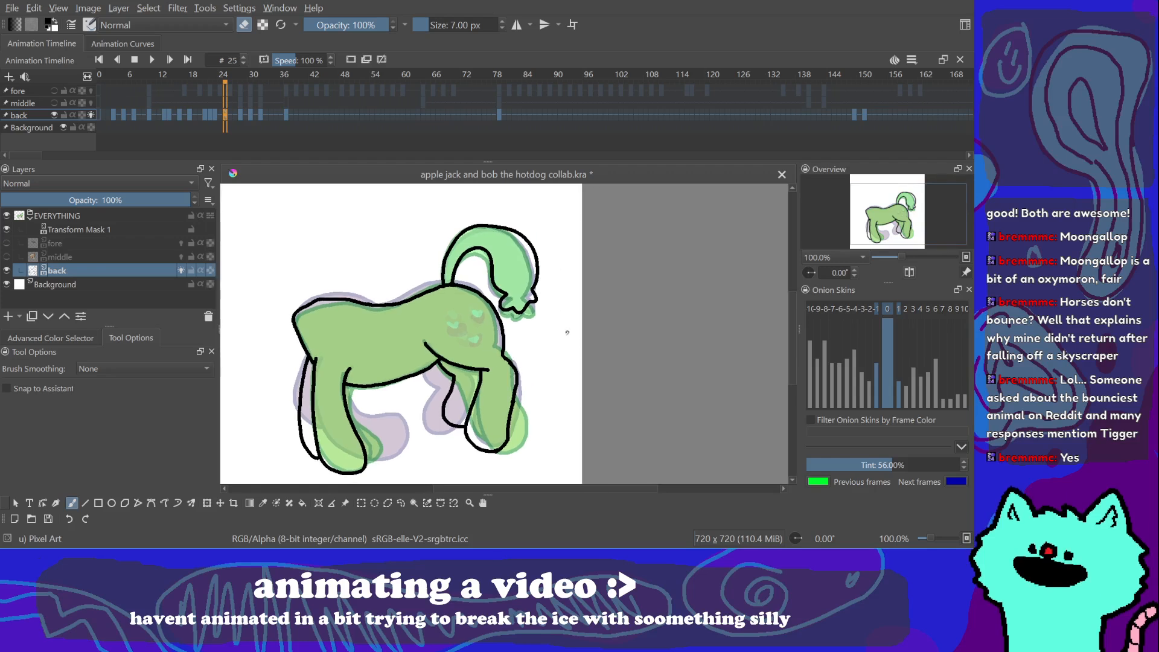
pyautogui.moveTo(498, 228)
pyautogui.mouseDown()
pyautogui.moveTo(550, 280)
pyautogui.moveTo(545, 289)
pyautogui.moveTo(519, 270)
pyautogui.moveTo(533, 291)
pyautogui.mouseUp()
pyautogui.click(248, 27)
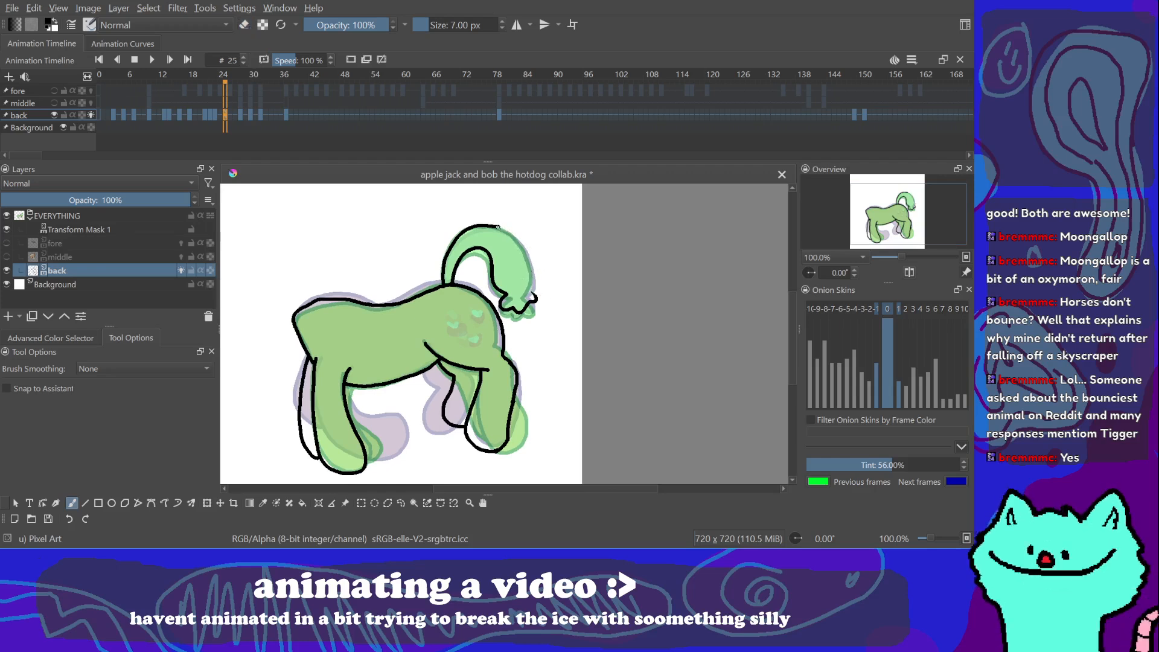
pyautogui.moveTo(510, 231)
pyautogui.mouseDown()
pyautogui.moveTo(531, 260)
pyautogui.moveTo(534, 292)
pyautogui.mouseUp()
pyautogui.moveTo(532, 298); pyautogui.dragTo(541, 284)
# Step: Compare the outline on frame 25 with the neighbouring keyframes of the back layer
pyautogui.click(216, 114)
pyautogui.click(226, 113)
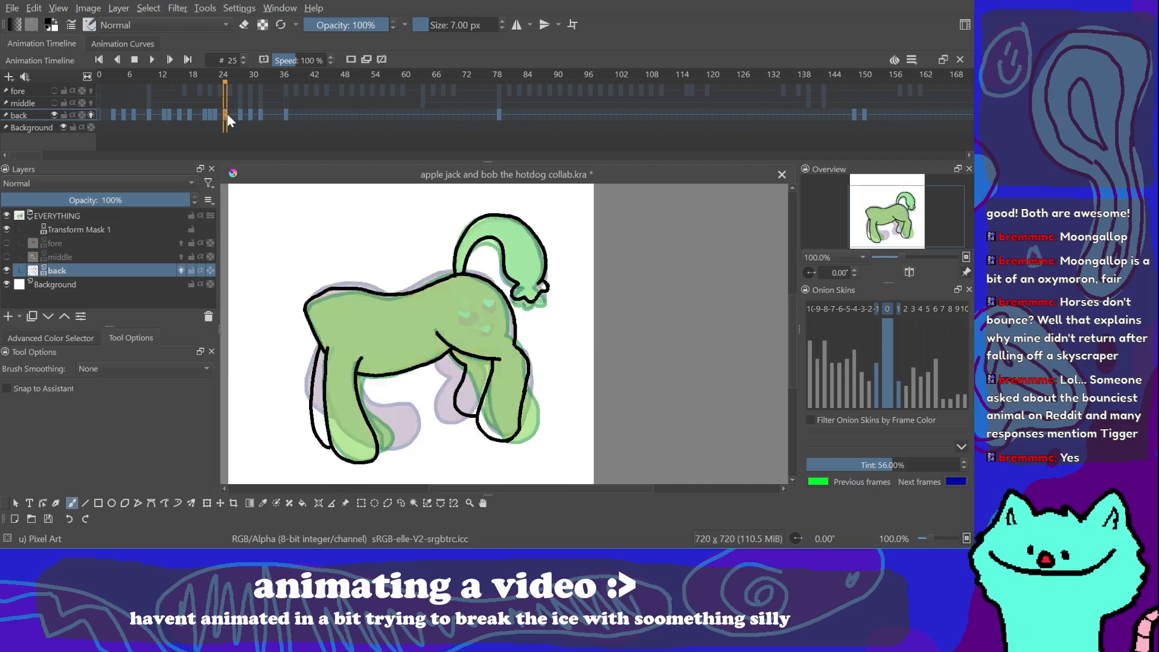
pyautogui.click(240, 115)
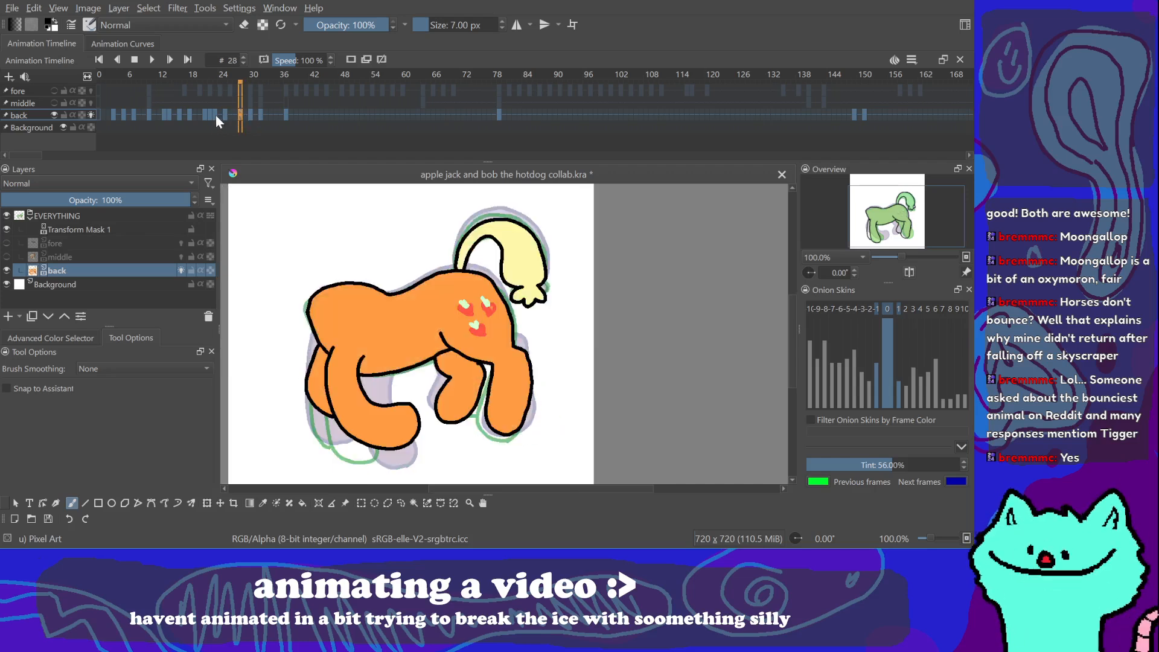
pyautogui.click(216, 114)
pyautogui.press('Right')
pyautogui.press('Right')
pyautogui.press('Right')
pyautogui.press('Left')
pyautogui.press('Left')
pyautogui.press('Right')
# Step: Erase the tuft outline at the end of the tail on frame 25
pyautogui.click(244, 24)
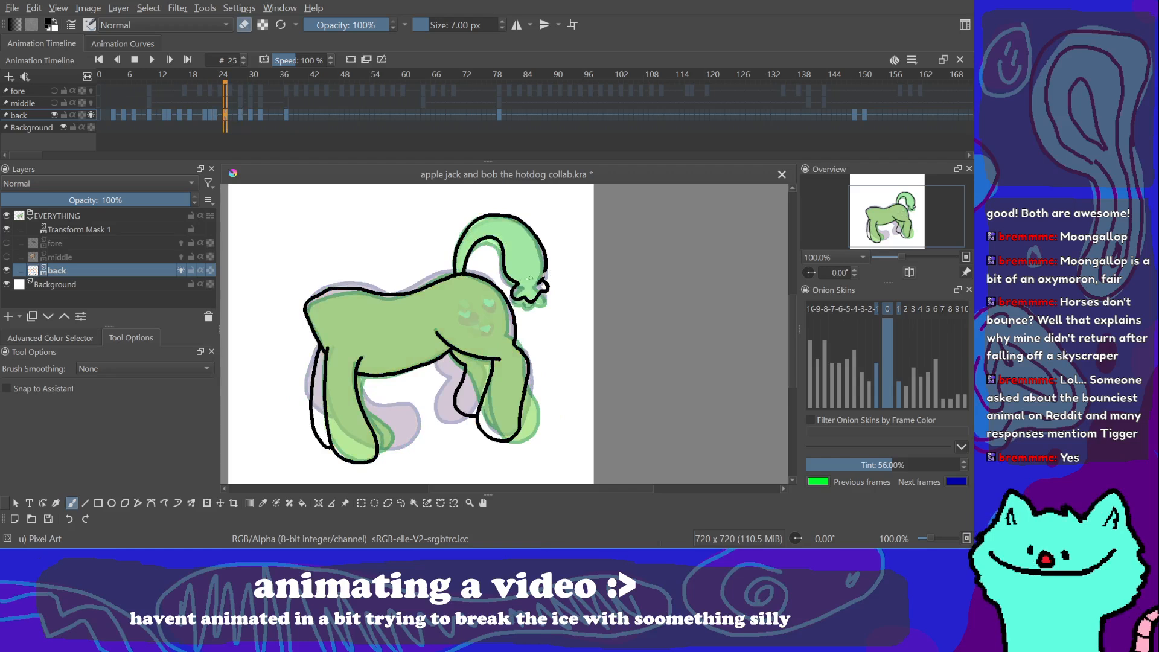
pyautogui.press('f')
pyautogui.click(547, 290)
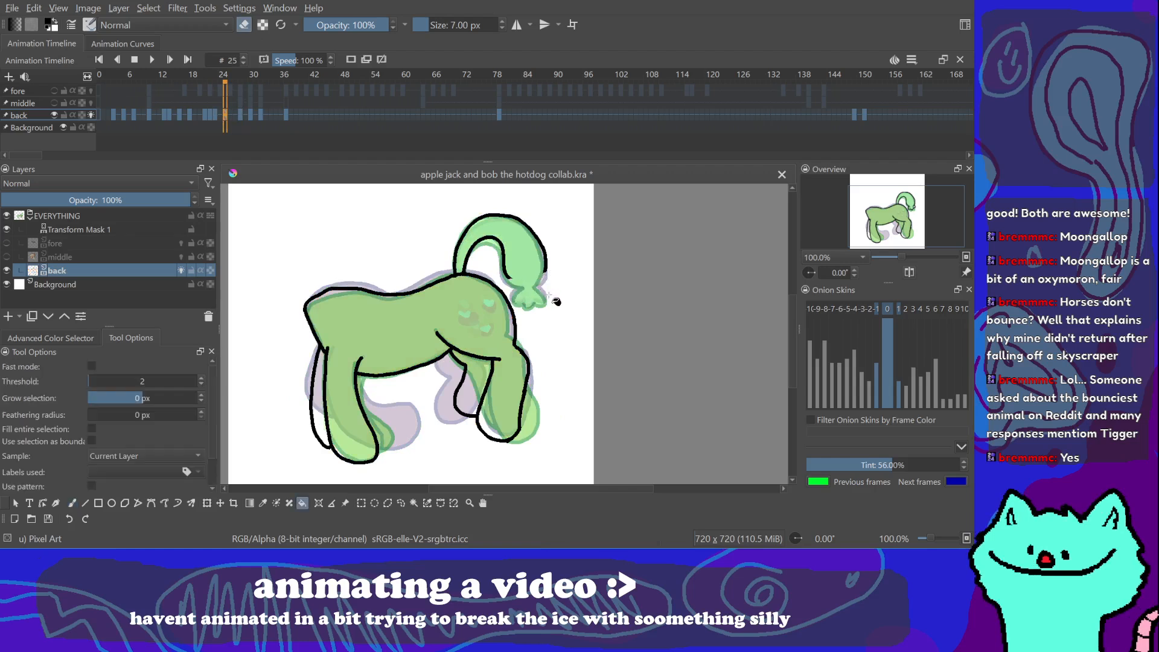
pyautogui.press('b')
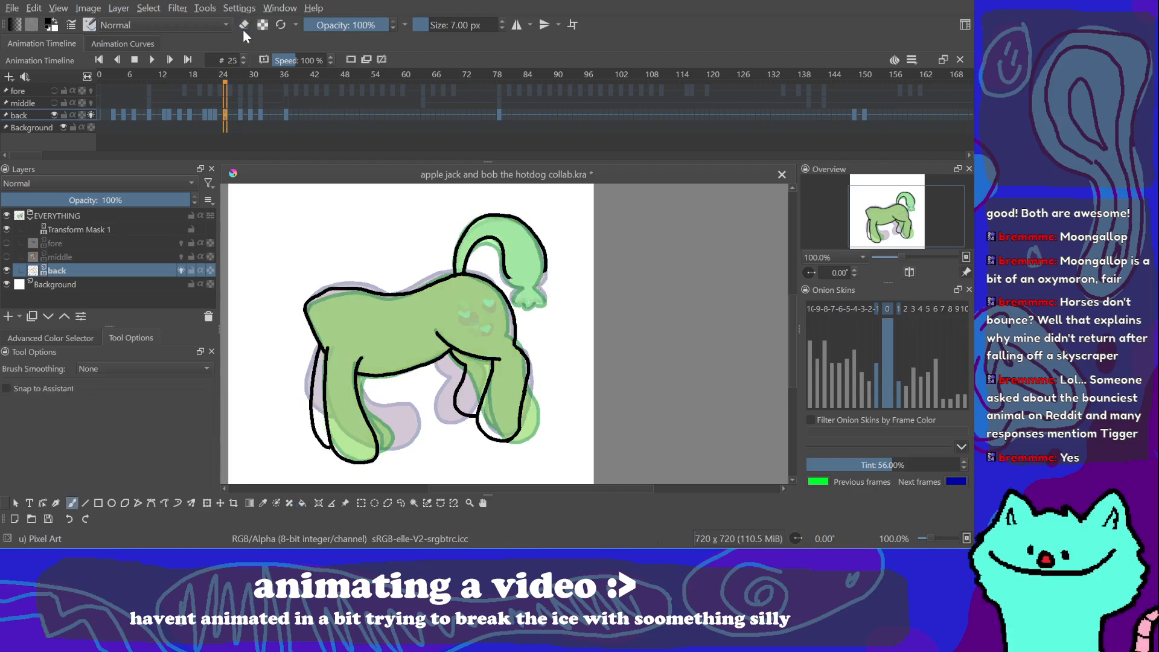
# Step: Flip between frame 25 and its adjacent frames to examine the tail's position and the shape of its end
pyautogui.press('Left')
pyautogui.press('Right')
pyautogui.press('Right')
pyautogui.press('Left')
pyautogui.press('Left')
pyautogui.press('Right')
pyautogui.press('Right')
pyautogui.press('Right')
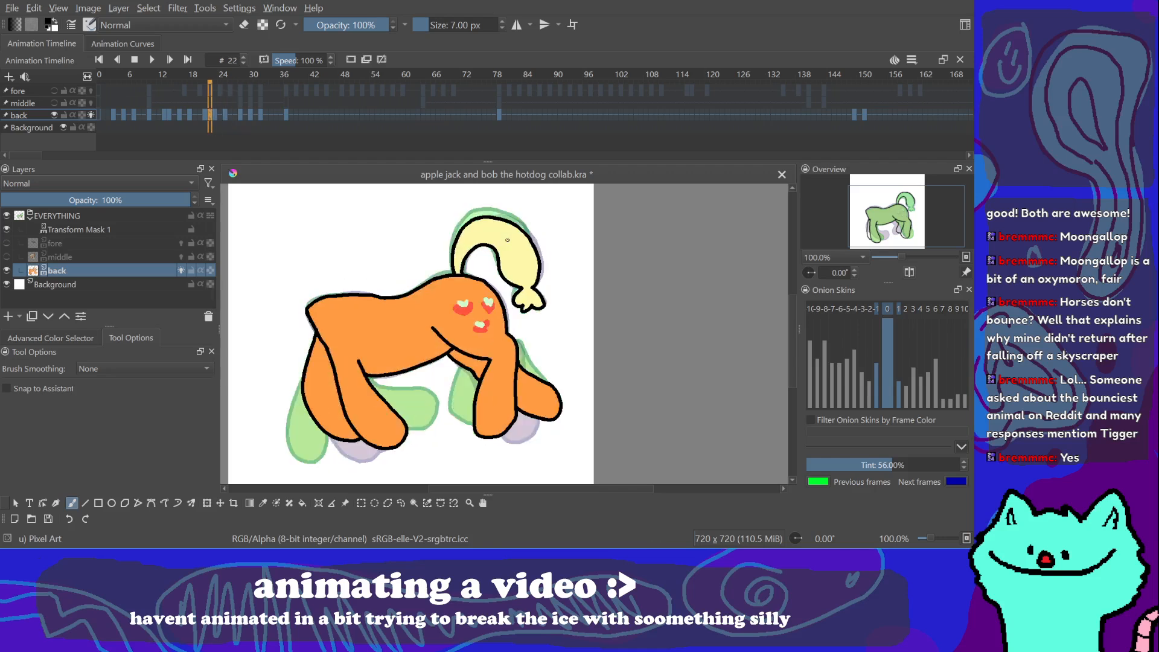
pyautogui.press('Right')
pyautogui.press('Left')
pyautogui.press('Left')
pyautogui.press('Left')
pyautogui.press('Left')
pyautogui.press('Right')
pyautogui.press('Right')
pyautogui.press('Left')
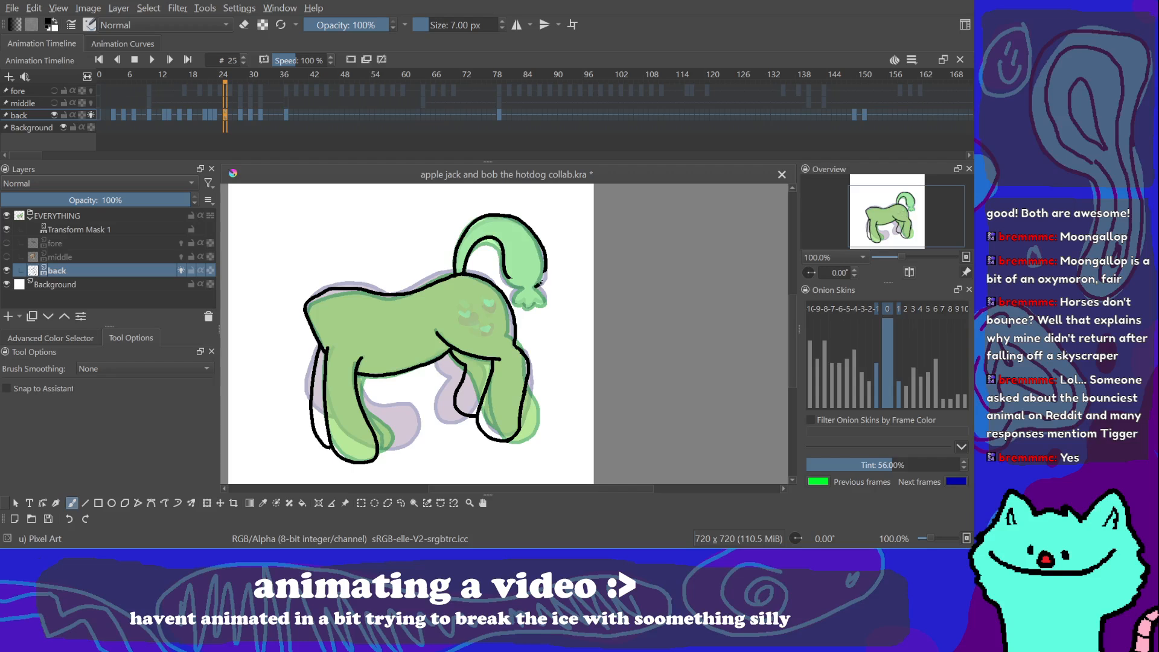
# Step: Redraw the tail's pinched end and the scalloped tuft below it
pyautogui.moveTo(488, 298)
pyautogui.mouseDown()
pyautogui.moveTo(445, 255)
pyautogui.moveTo(496, 298)
pyautogui.mouseUp()
pyautogui.click(251, 25)
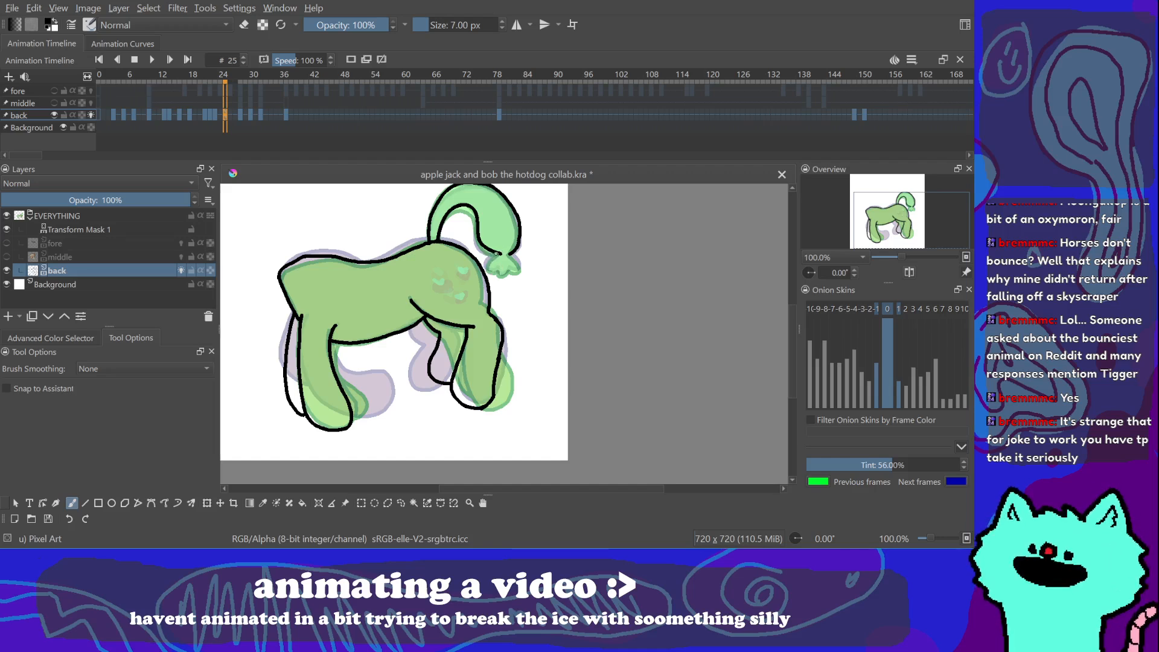
pyautogui.moveTo(497, 268)
pyautogui.mouseDown()
pyautogui.moveTo(510, 271)
pyautogui.moveTo(510, 255)
pyautogui.moveTo(537, 308)
pyautogui.mouseUp()
pyautogui.moveTo(552, 265); pyautogui.dragTo(594, 265)
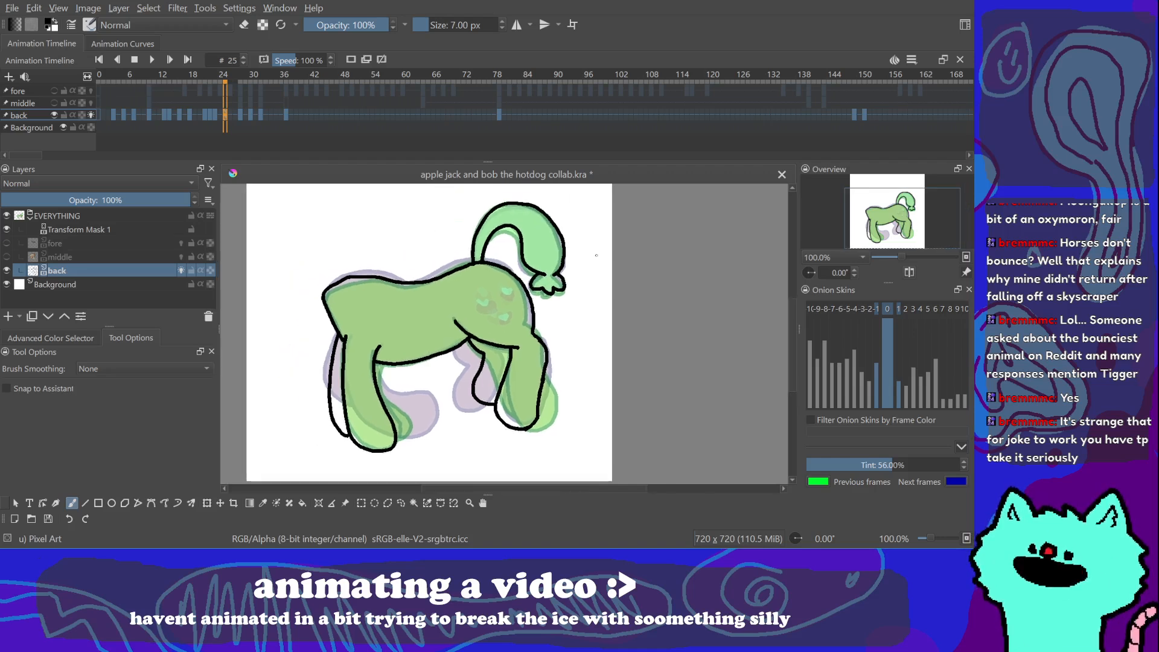
# Step: Fill the pony's body, near legs and both far legs with the orange used before
pyautogui.moveTo(491, 354); pyautogui.dragTo(419, 336)
pyautogui.press('f')
pyautogui.click(74, 337)
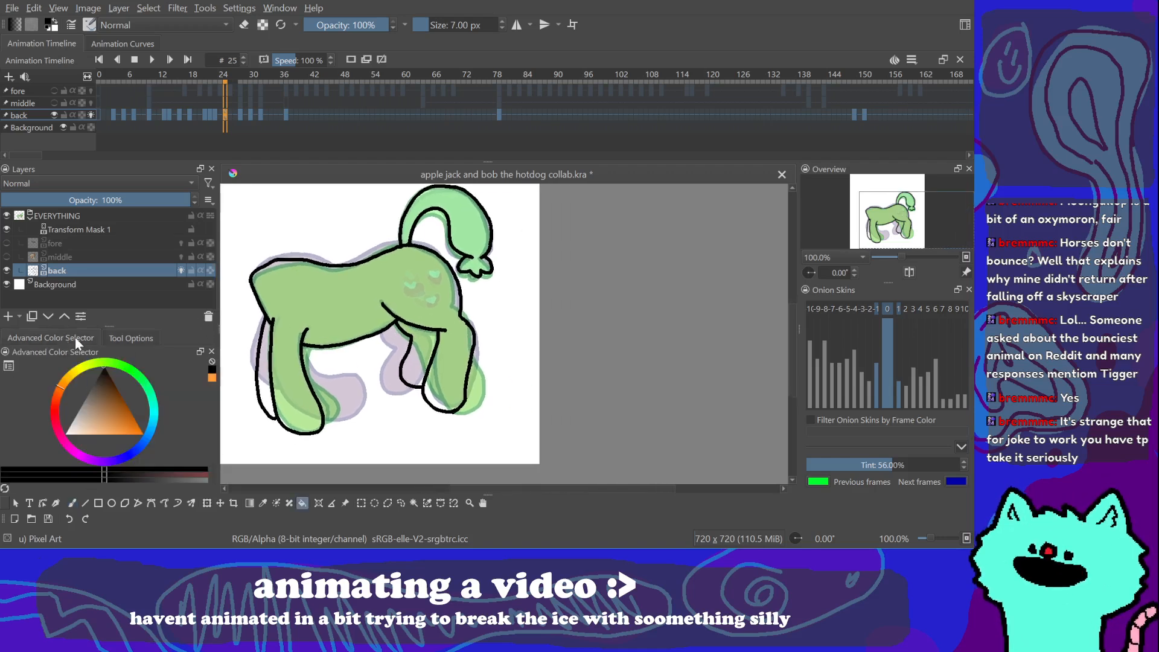
pyautogui.click(212, 378)
pyautogui.click(281, 380)
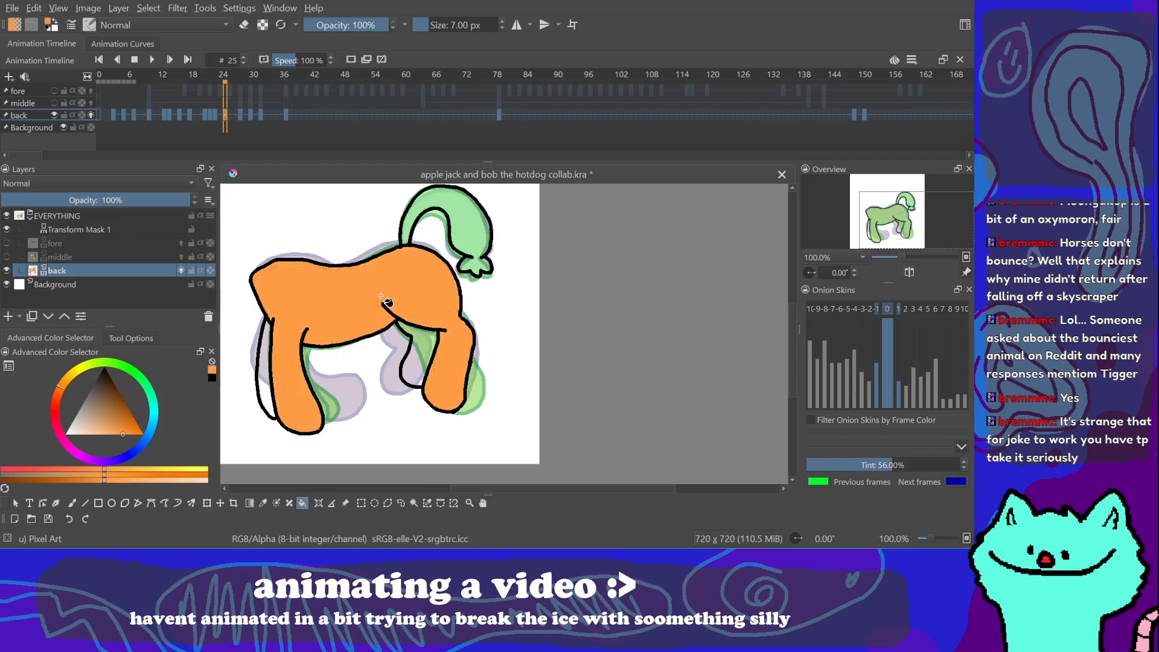
pyautogui.click(270, 375)
pyautogui.click(422, 368)
pyautogui.moveTo(424, 376); pyautogui.dragTo(433, 400)
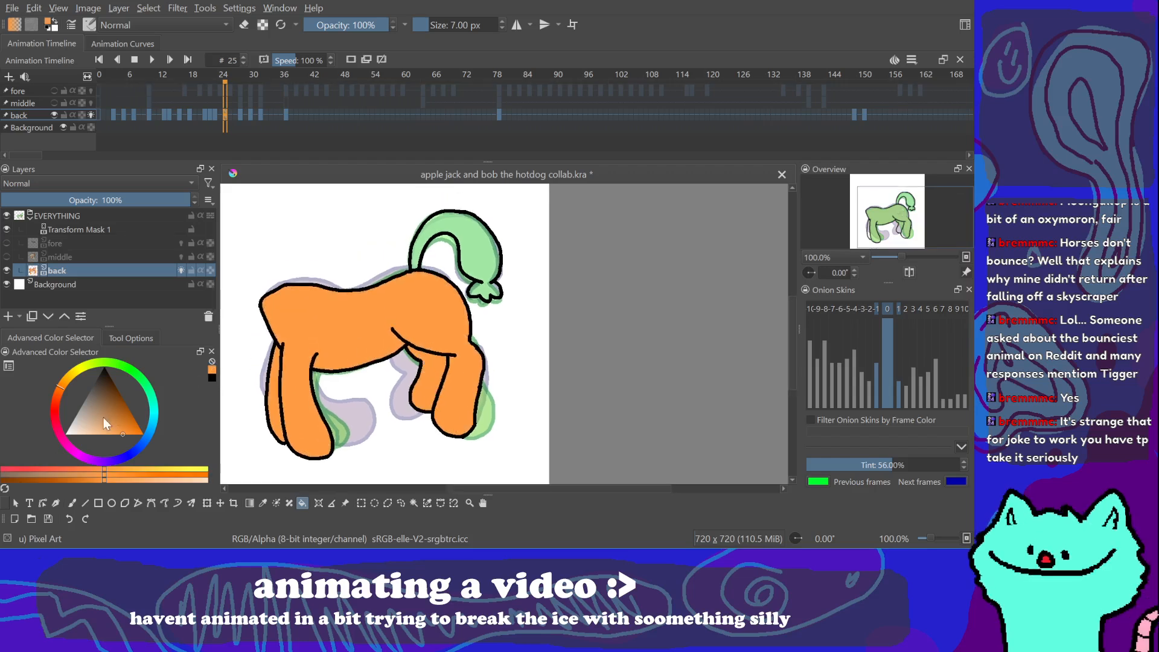
# Step: Sample the pale yellow from the previous frame's tail and fill the tail and tuft on frame 25 with it
pyautogui.click(92, 433)
pyautogui.moveTo(366, 337); pyautogui.dragTo(364, 319)
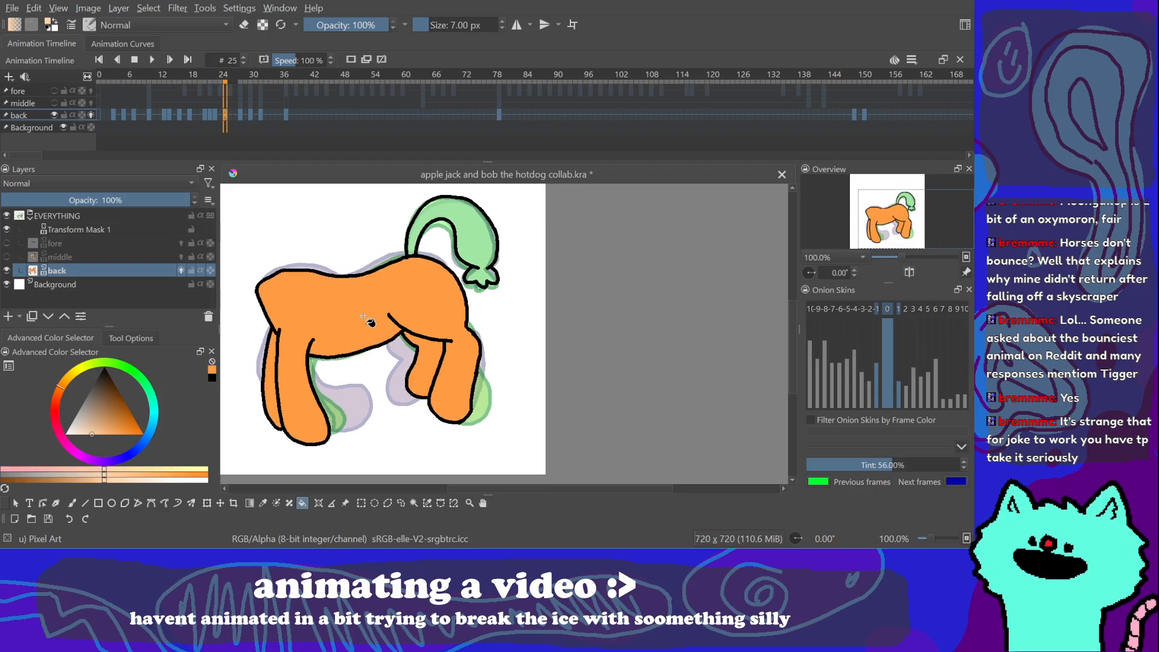
pyautogui.press('Left')
pyautogui.keyDown('ctrl'); pyautogui.click(469, 234); pyautogui.keyUp('ctrl')
pyautogui.press('Right')
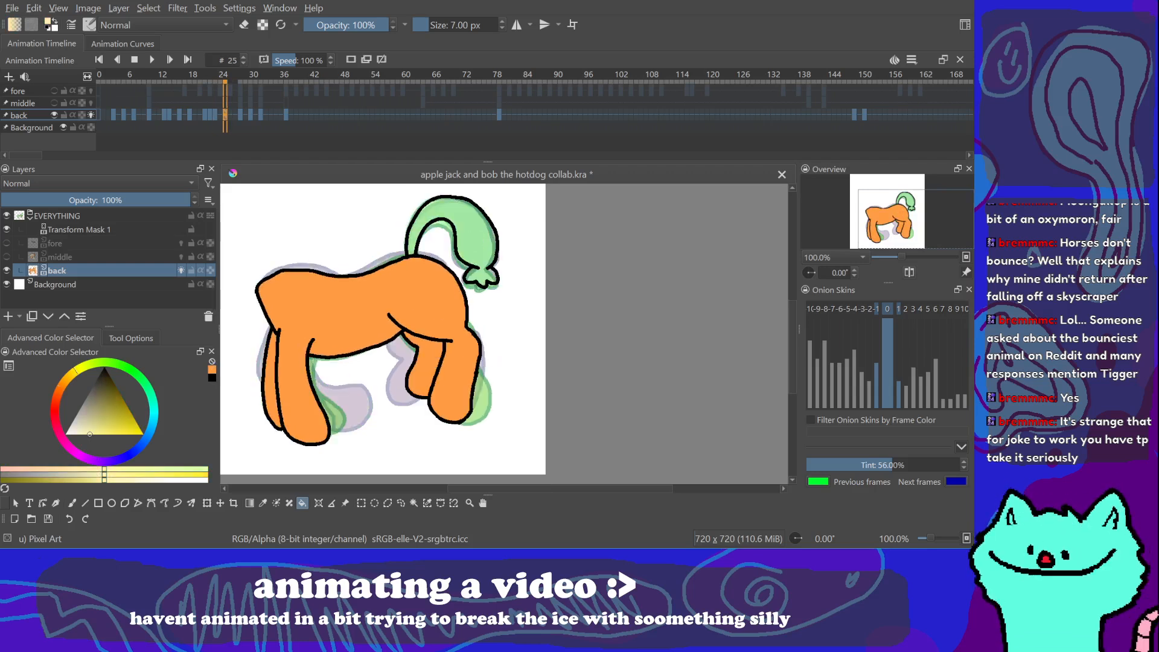
pyautogui.click(478, 237)
pyautogui.moveTo(524, 288); pyautogui.dragTo(526, 297)
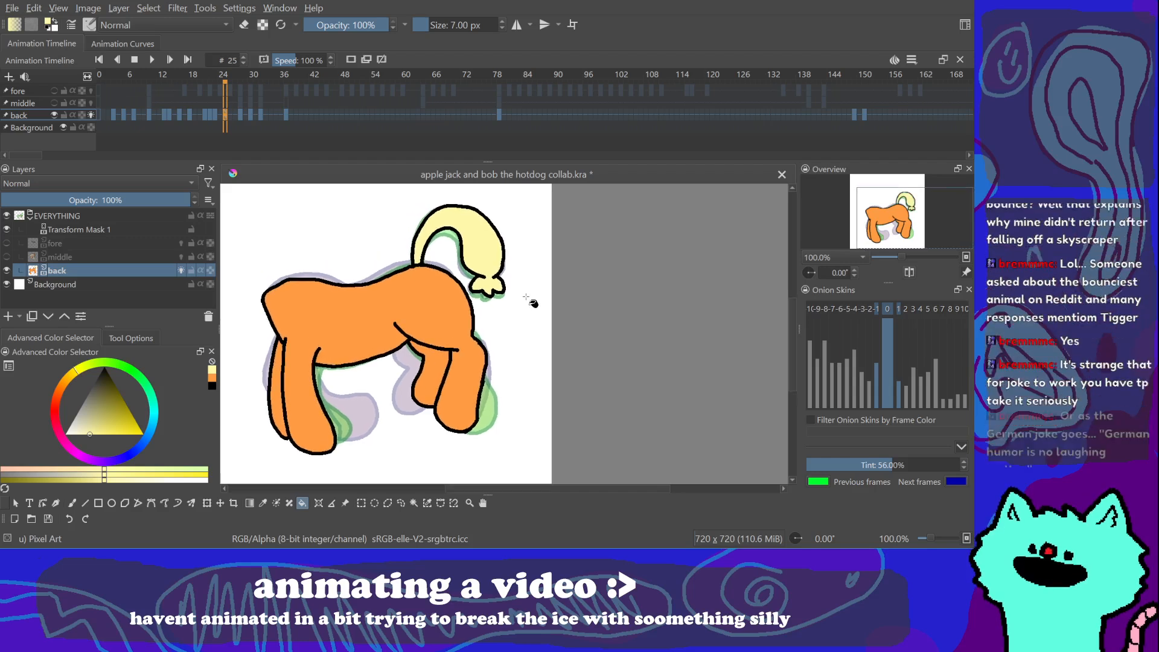
# Step: Switch back to the freehand brush and change the colour selector's hue to red
pyautogui.moveTo(505, 364); pyautogui.dragTo(519, 341)
pyautogui.press('b')
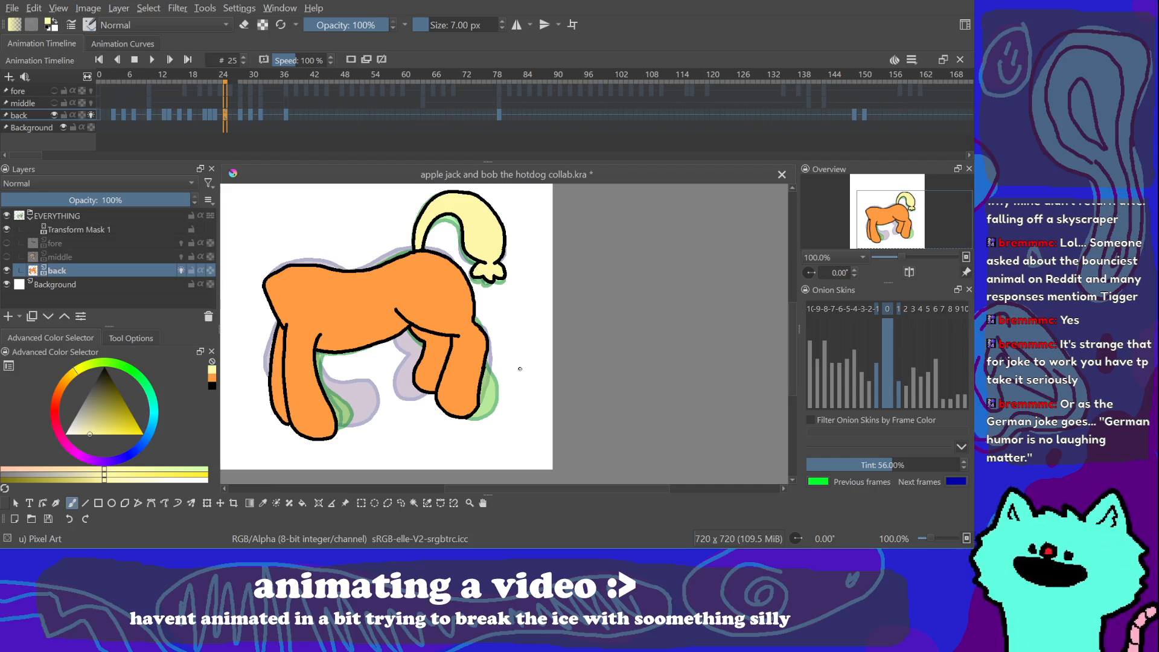
pyautogui.moveTo(524, 321)
pyautogui.mouseDown()
pyautogui.moveTo(544, 309)
pyautogui.moveTo(507, 306)
pyautogui.moveTo(534, 350)
pyautogui.mouseUp()
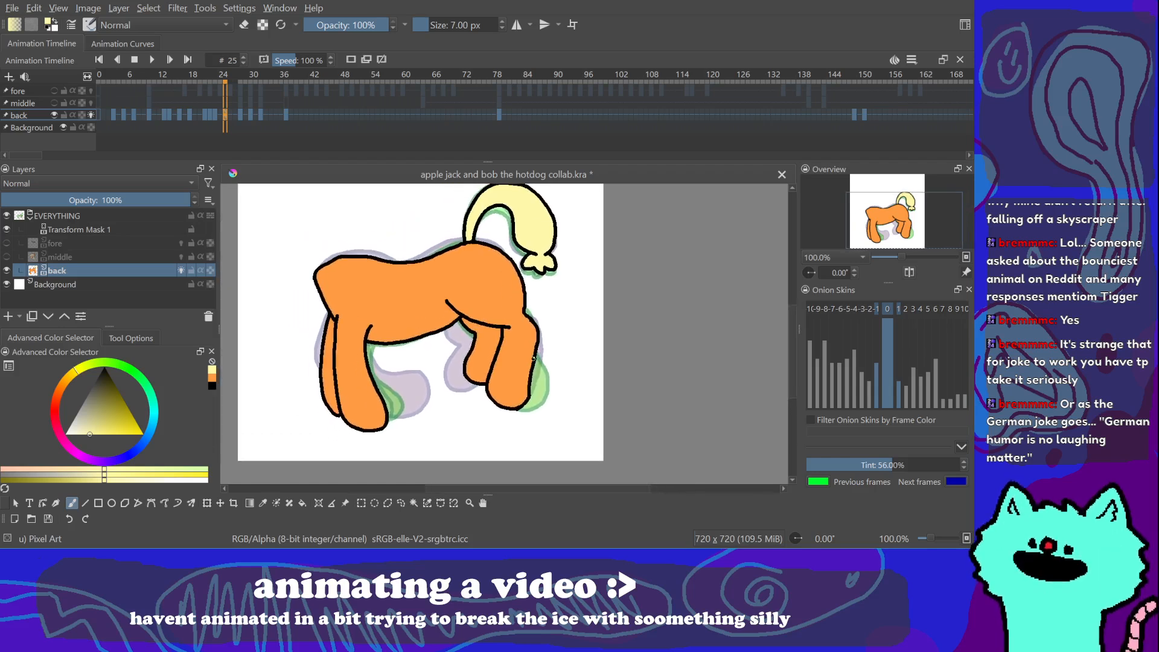
pyautogui.click(55, 401)
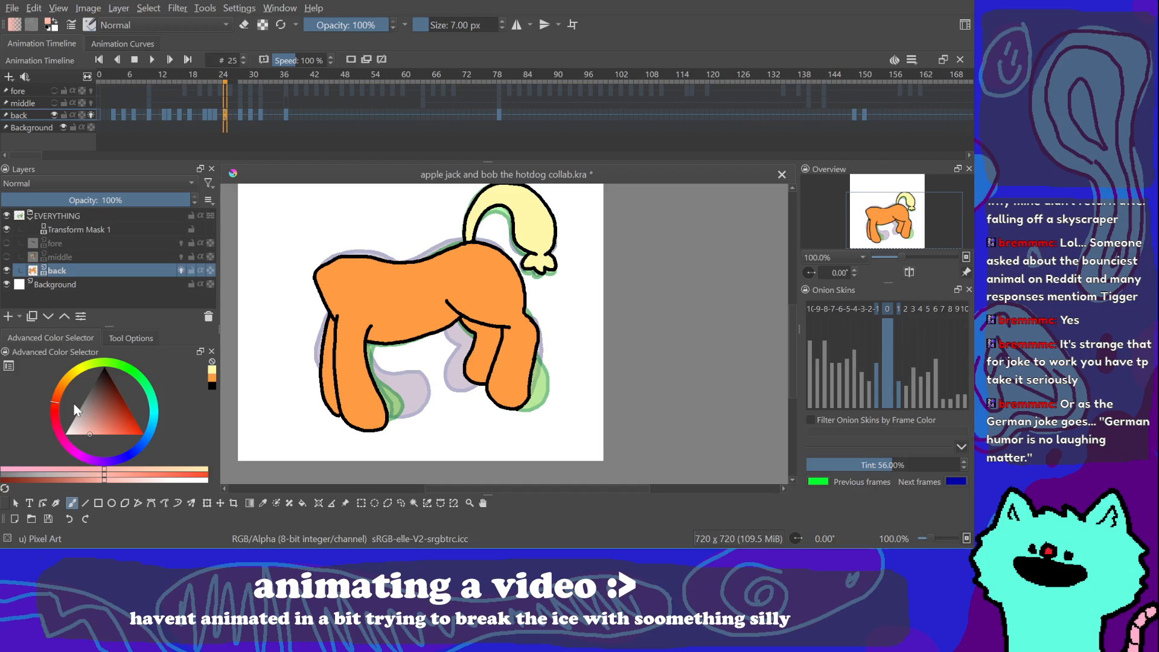
pyautogui.click(213, 385)
pyautogui.moveTo(505, 350); pyautogui.dragTo(493, 360)
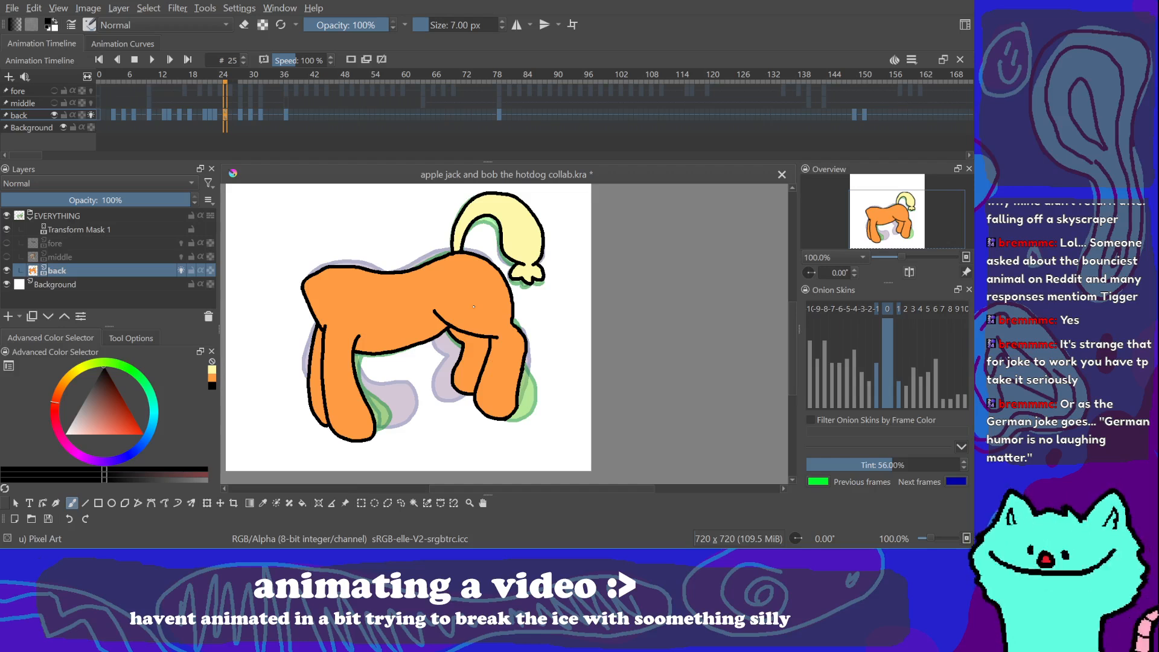
pyautogui.moveTo(514, 339); pyautogui.dragTo(520, 317)
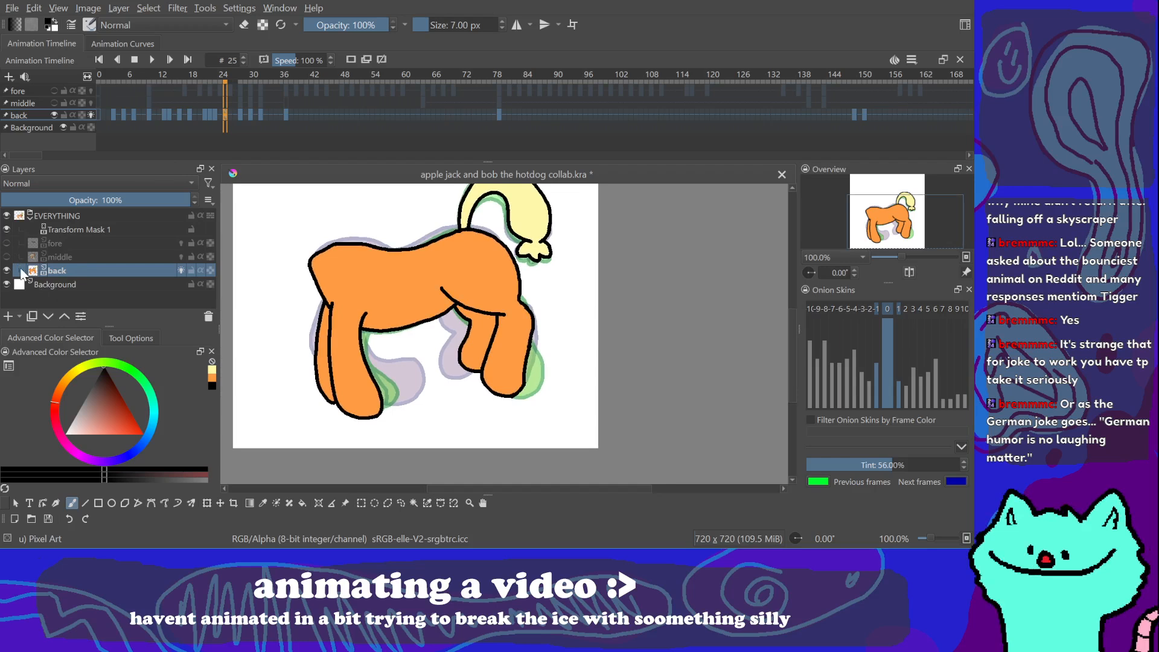
# Step: Make the middle and fore layers visible
pyautogui.click(7, 257)
pyautogui.click(7, 243)
pyautogui.moveTo(532, 302); pyautogui.dragTo(498, 331)
# Step: Step through the frames around frame 25 to check the complete pony's motion and its cutie mark
pyautogui.press('Left')
pyautogui.press('Left')
pyautogui.press('Left')
pyautogui.press('Left')
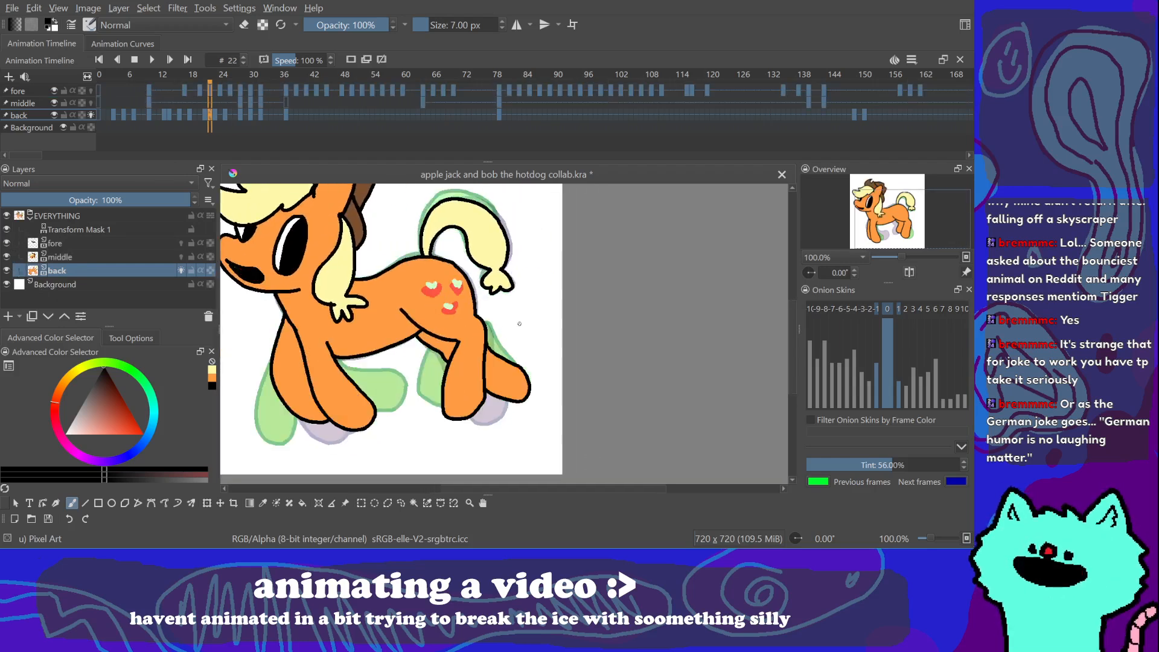
pyautogui.press('Right')
pyautogui.press('Left')
pyautogui.press('Right')
pyautogui.press('Right')
pyautogui.press('Right')
pyautogui.press('Right')
pyautogui.press('Right')
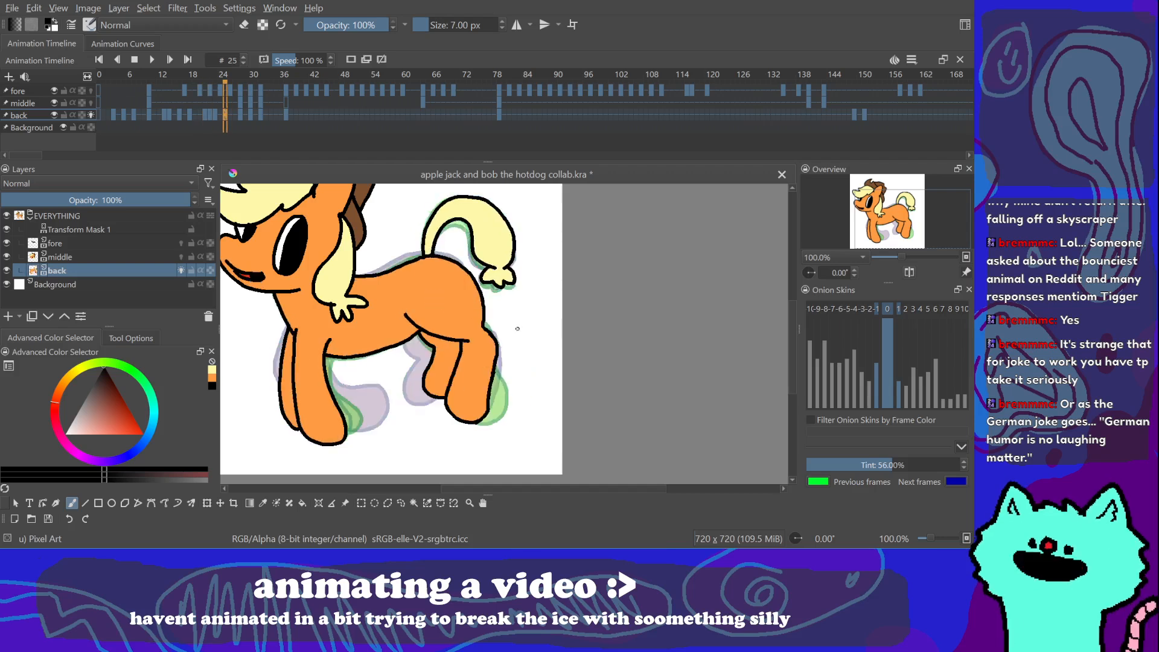
# Step: Choose a bright red and paint the first apple of the cutie mark on frame 25's rump, matching the adjacent frames
pyautogui.click(121, 433)
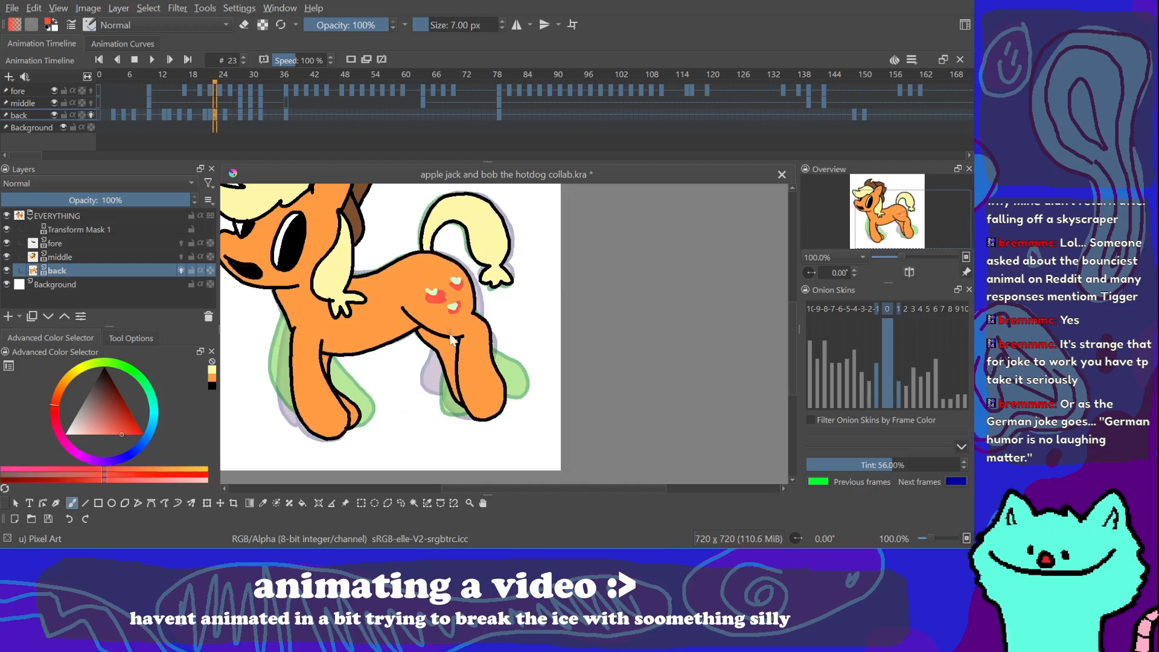
pyautogui.press('Right')
pyautogui.press('Right')
pyautogui.press('Right')
pyautogui.press('Right')
pyautogui.press('Right')
pyautogui.press('Left')
pyautogui.press('Left')
pyautogui.press('Left')
pyautogui.press('Left')
pyautogui.press('Left')
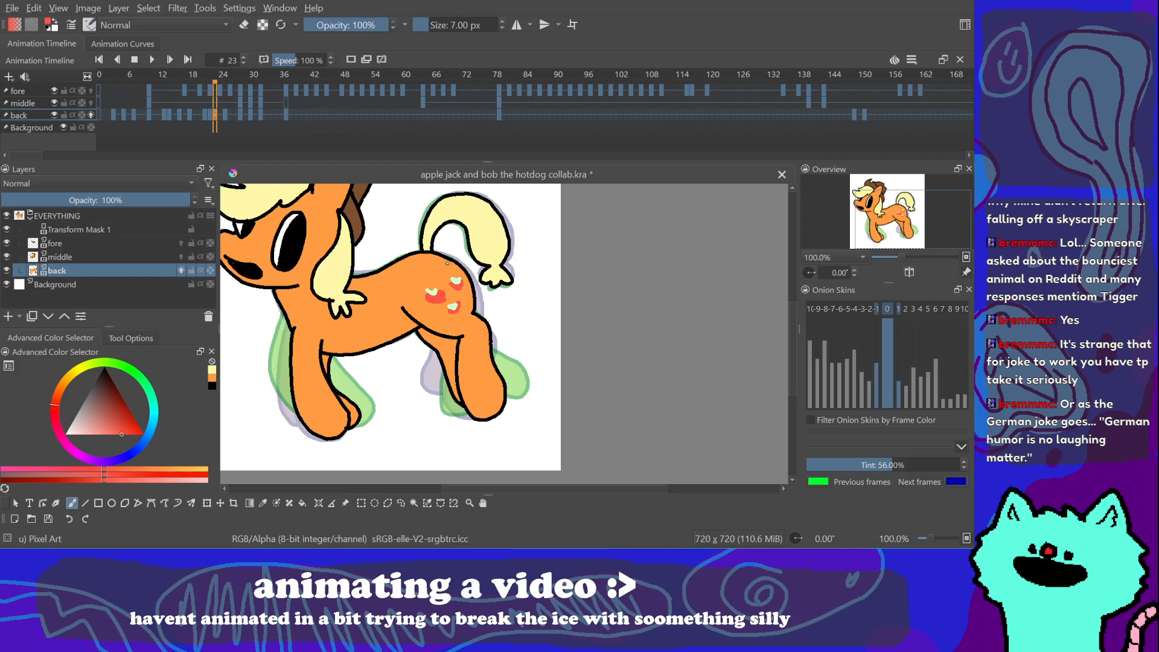
pyautogui.press('Right')
pyautogui.press('Right')
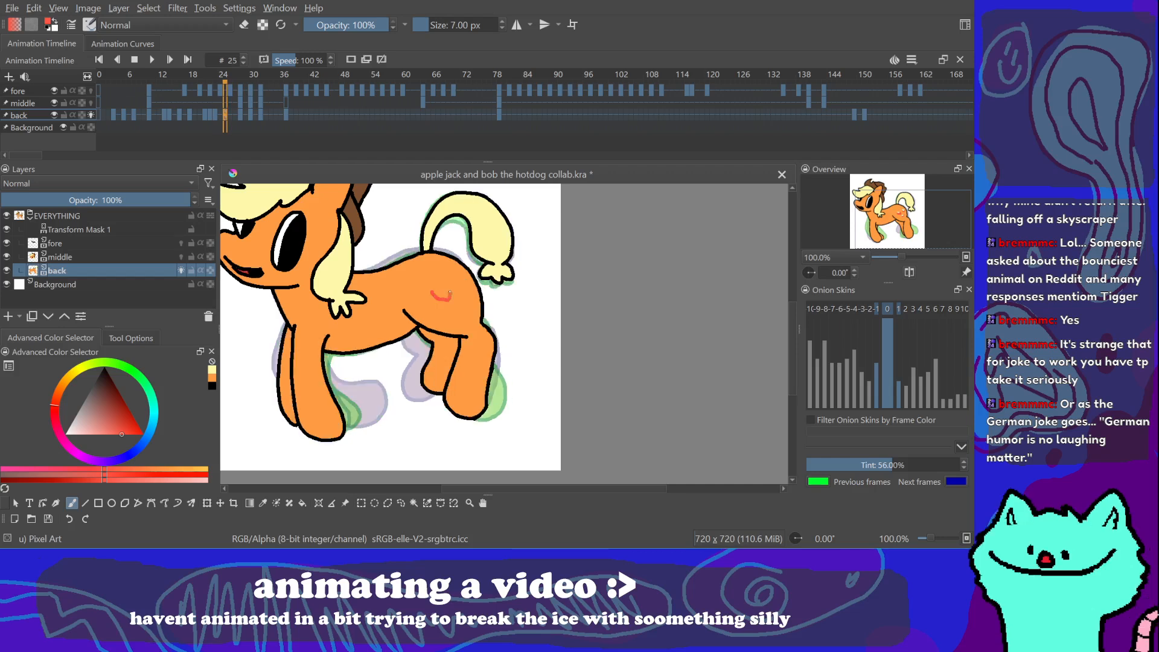
pyautogui.moveTo(440, 293); pyautogui.dragTo(441, 296)
# Step: Paint the remaining two red apples of the cutie mark on the rump, checking their placement against the previous frames
pyautogui.press('Left')
pyautogui.press('Left')
pyautogui.press('Right')
pyautogui.press('Right')
pyautogui.press('Left')
pyautogui.press('Left')
pyautogui.press('Right')
pyautogui.press('Right')
pyautogui.moveTo(460, 286); pyautogui.dragTo(456, 286)
pyautogui.press('Left')
pyautogui.press('Left')
pyautogui.press('Right')
pyautogui.press('Right')
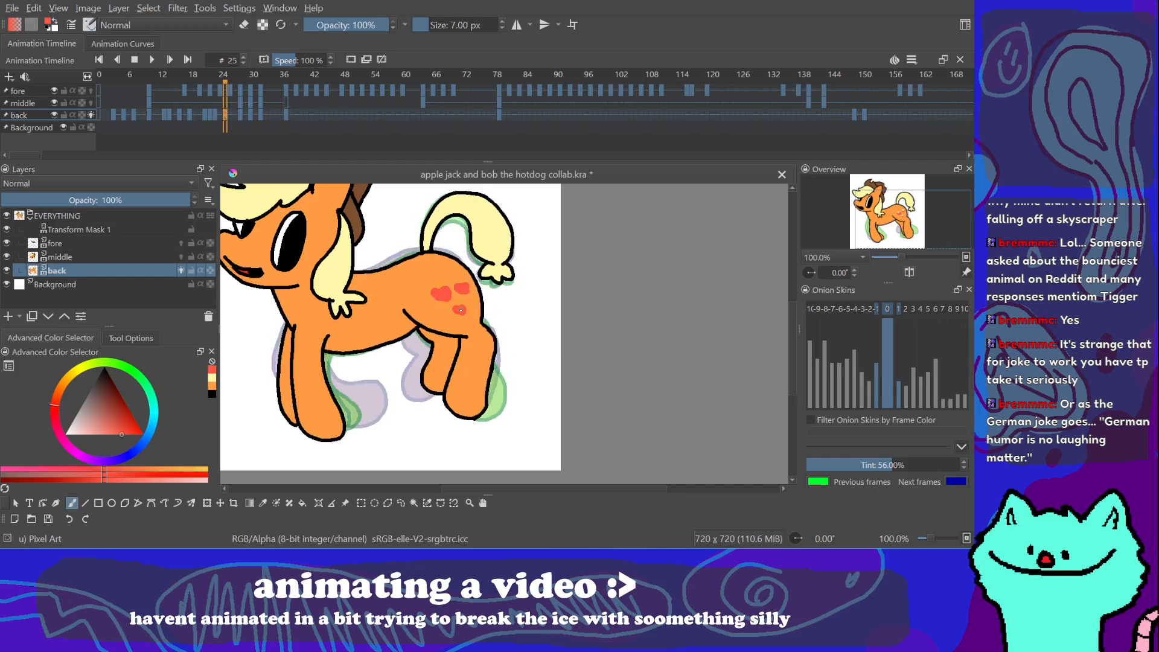
# Step: Flip through frames 23 to 28 to compare the position of the cutie mark's red apples
pyautogui.press('.')
pyautogui.press('.')
pyautogui.press(',')
pyautogui.press(',')
pyautogui.press(',')
pyautogui.press('.')
pyautogui.press('.')
pyautogui.press(',')
pyautogui.press(',')
pyautogui.press(',')
pyautogui.press('.')
pyautogui.press('.')
pyautogui.press('.')
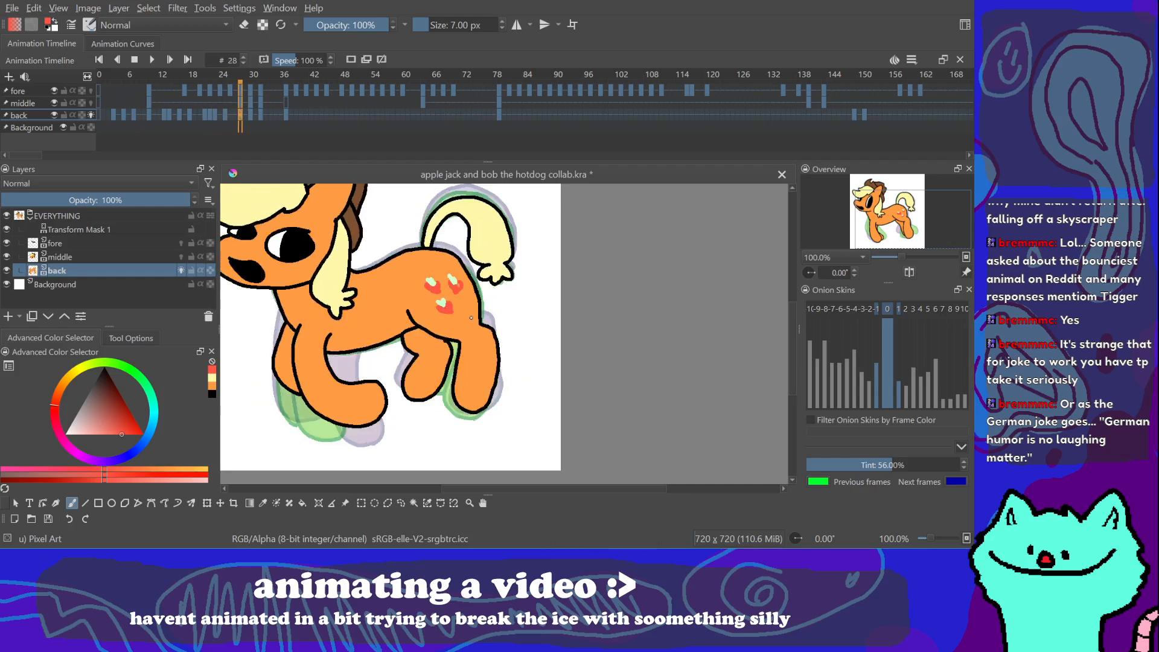
# Step: Sample the pale green highlight from the neighbouring frame's cutie mark and paint the highlights on frame 25's three red apples
pyautogui.press(',')
pyautogui.press(',')
pyautogui.press('.')
pyautogui.press('.')
pyautogui.click(459, 311)
pyautogui.press(',')
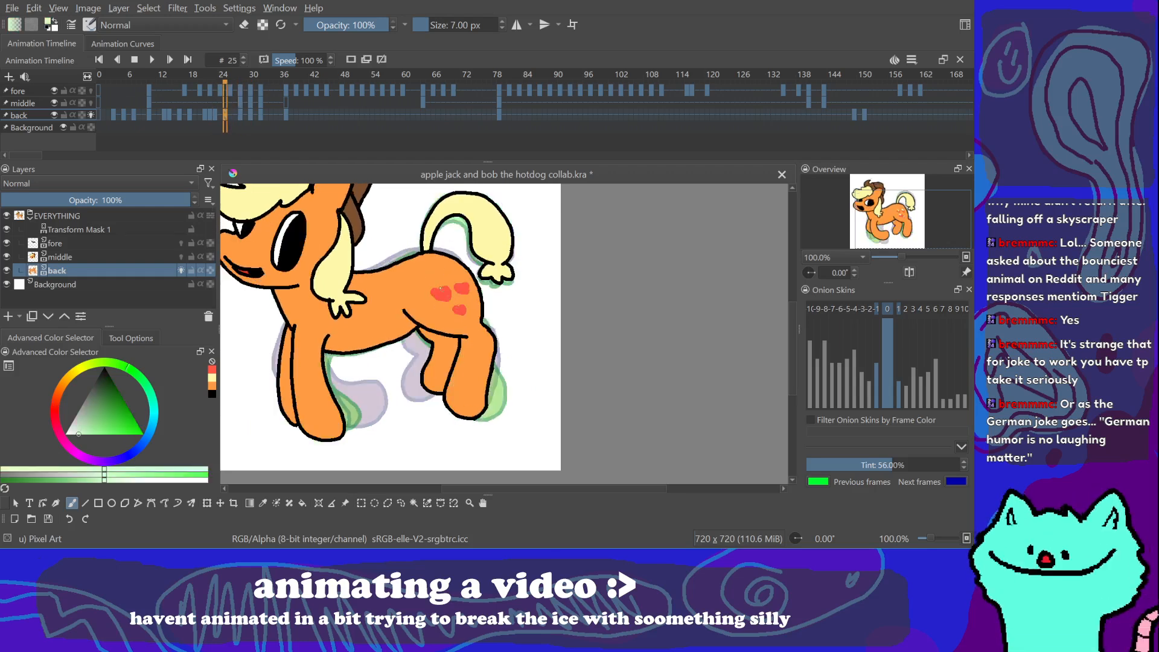
pyautogui.moveTo(435, 286)
pyautogui.mouseDown()
pyautogui.moveTo(463, 284)
pyautogui.moveTo(461, 305)
pyautogui.mouseUp()
# Step: Flip back and forth through the frames from 21 to 25 to check the finished cutie mark against the pony's motion
pyautogui.press(',')
pyautogui.press(',')
pyautogui.press(',')
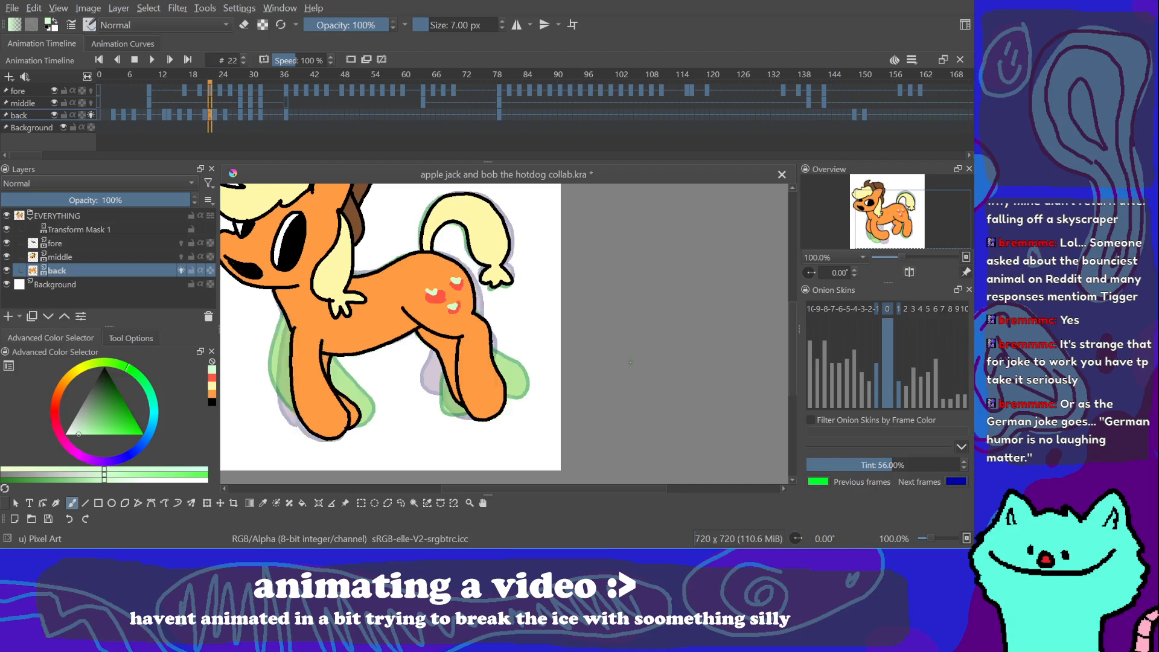
pyautogui.moveTo(593, 342); pyautogui.dragTo(648, 356)
pyautogui.press(',')
pyautogui.press(',')
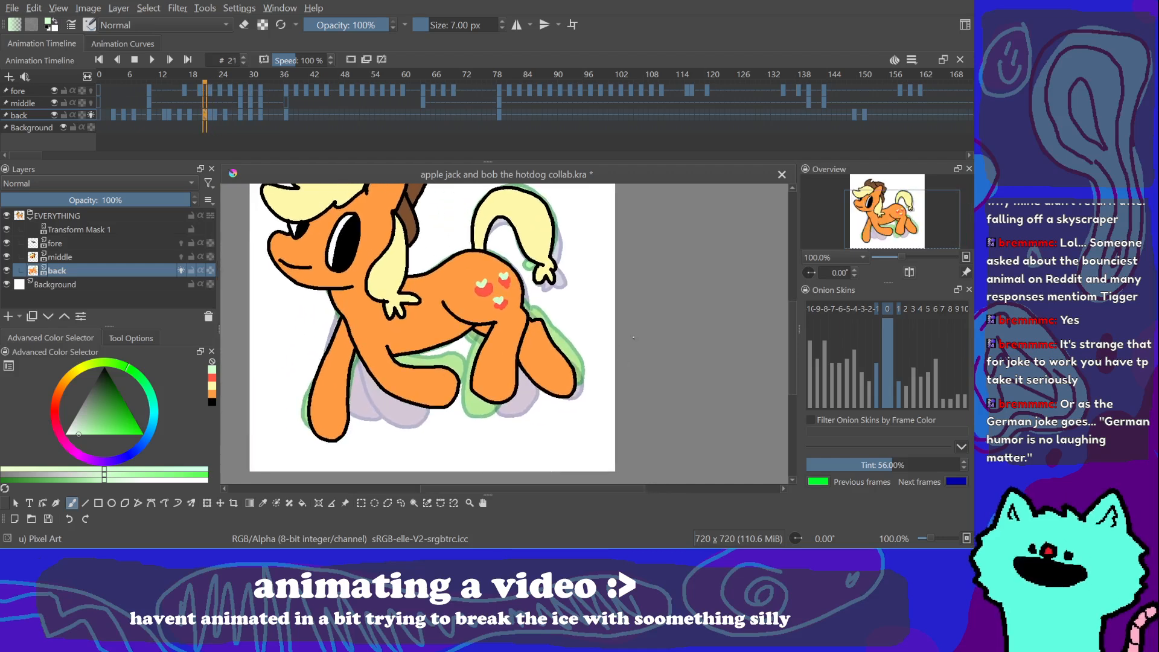
pyautogui.press('.')
pyautogui.press('.')
pyautogui.press('.')
pyautogui.press('.')
pyautogui.press('.')
pyautogui.press('.')
pyautogui.press('.')
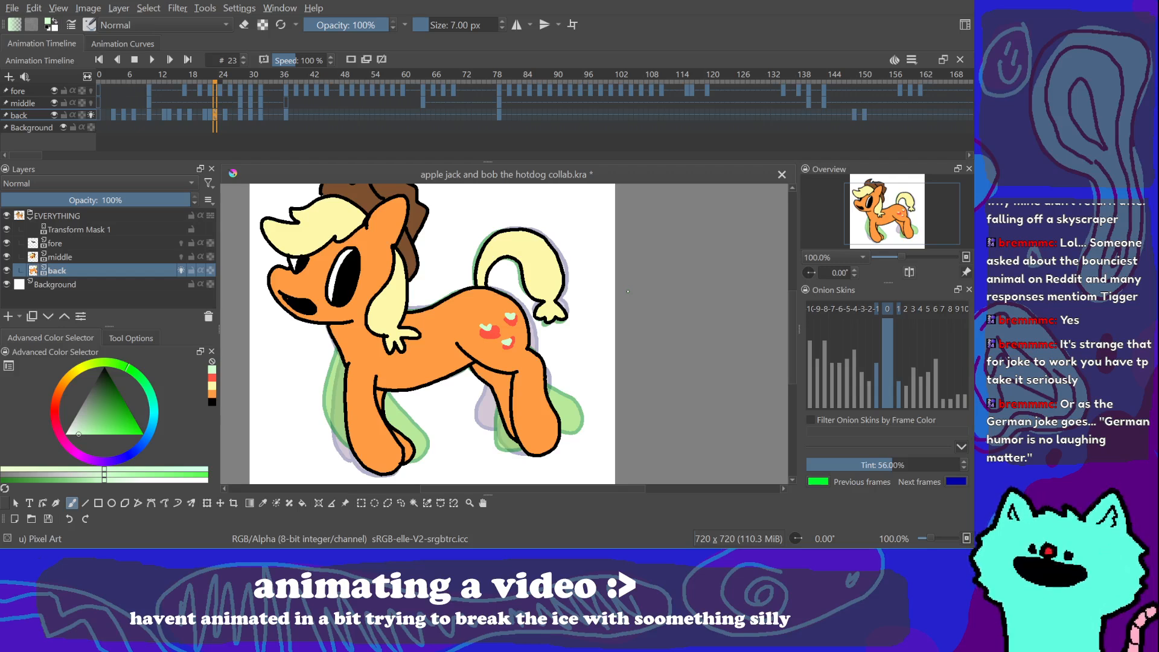
# Step: Sample the red of the cutie mark's apples on frame 23 and shift it to a lighter shade
pyautogui.keyDown('ctrl'); pyautogui.click(513, 346); pyautogui.keyUp('ctrl')
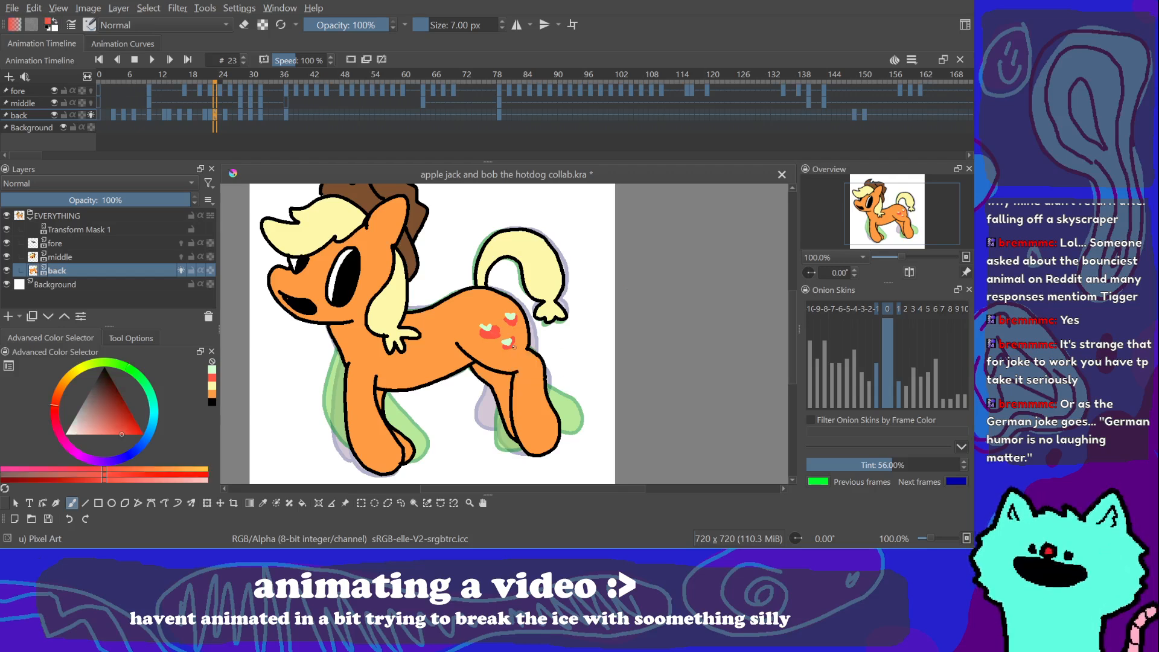
pyautogui.moveTo(511, 345); pyautogui.dragTo(502, 332)
pyautogui.moveTo(89, 428)
pyautogui.mouseDown()
pyautogui.moveTo(72, 410)
pyautogui.moveTo(105, 403)
pyautogui.moveTo(96, 424)
pyautogui.moveTo(93, 415)
pyautogui.moveTo(99, 434)
pyautogui.moveTo(86, 385)
pyautogui.moveTo(72, 408)
pyautogui.moveTo(118, 448)
pyautogui.moveTo(103, 376)
pyautogui.moveTo(96, 442)
pyautogui.mouseUp()
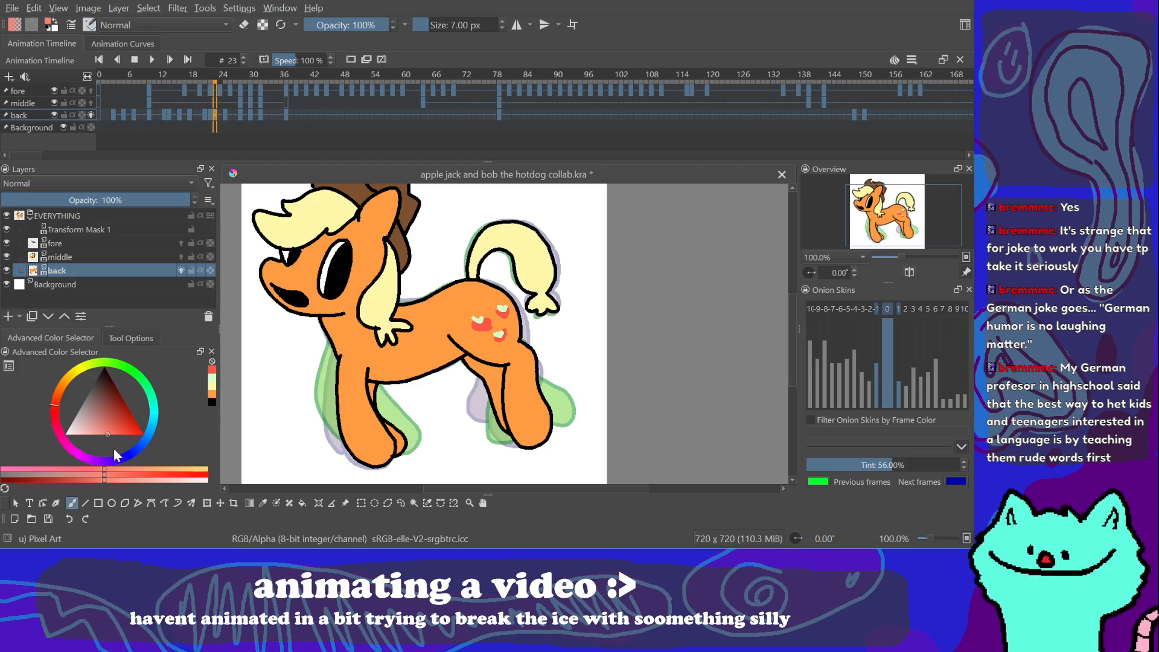
# Step: Step through the back layer's keyframes from 23 to 37 to compare the pony's legs, tail and cutie mark
pyautogui.click(230, 114)
pyautogui.click(227, 115)
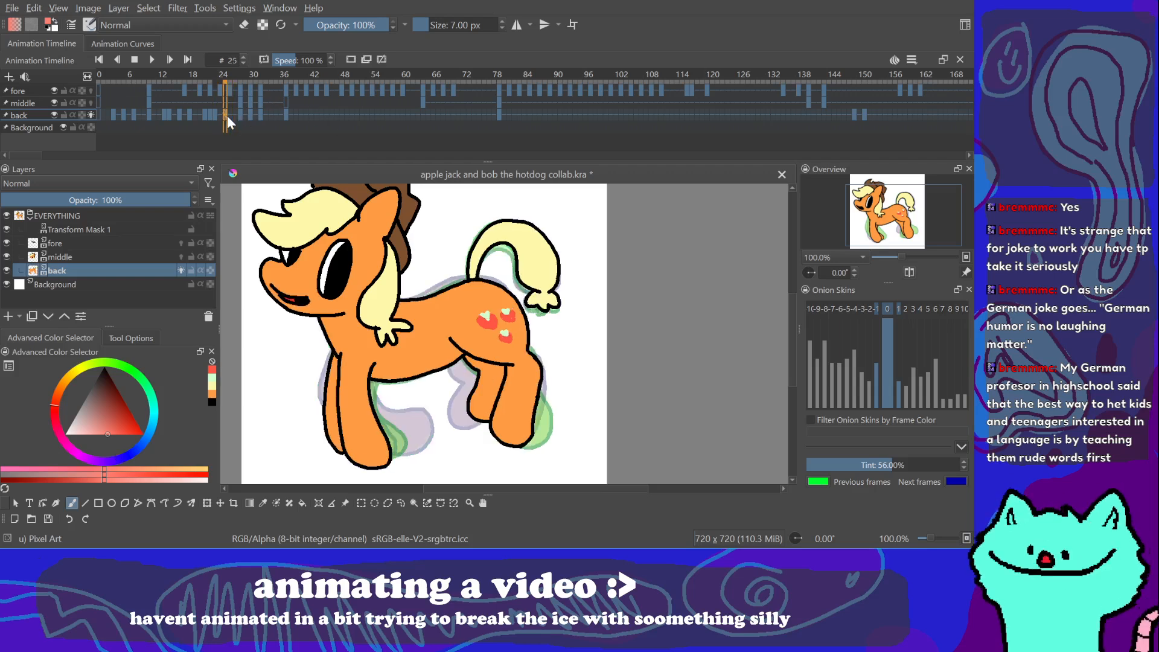
pyautogui.click(239, 117)
pyautogui.press('Left')
pyautogui.press('Left')
pyautogui.press('Right')
pyautogui.press('Right')
pyautogui.press('Right')
pyautogui.press('Right')
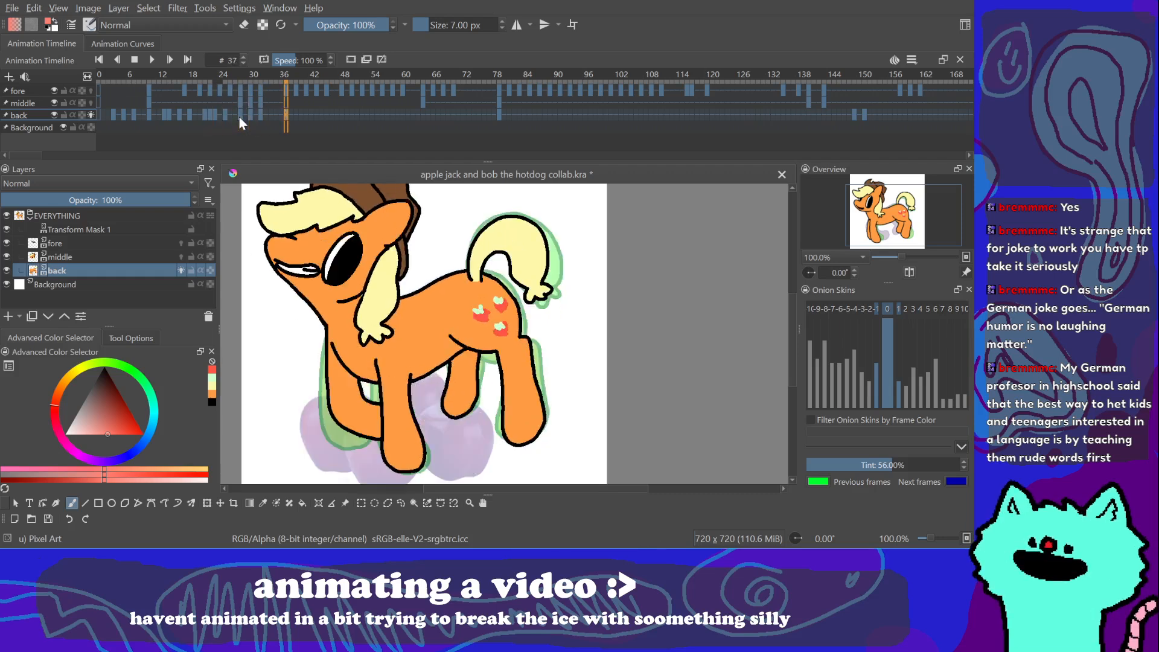
pyautogui.click(239, 117)
pyautogui.press('Left')
pyautogui.press('Left')
pyautogui.press('Left')
pyautogui.press('Left')
pyautogui.press('Left')
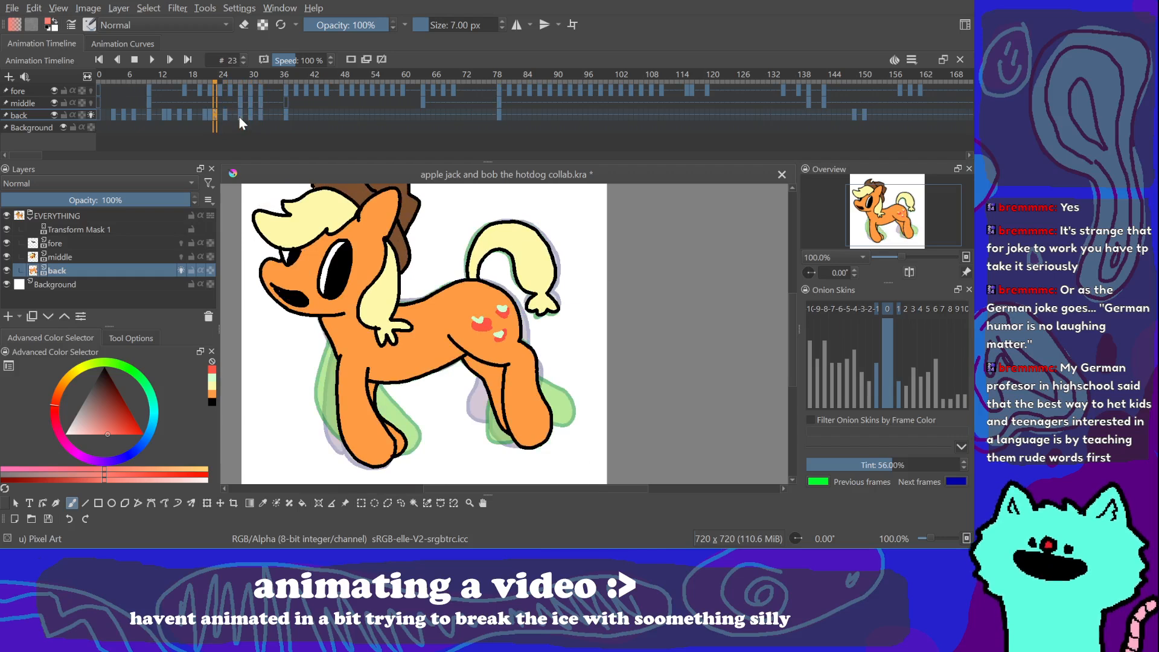
# Step: Play back the frame range starting at 23, and the animation from its start, to review the pony's motion
pyautogui.moveTo(238, 116)
pyautogui.mouseDown()
pyautogui.moveTo(296, 118)
pyautogui.moveTo(216, 116)
pyautogui.mouseUp()
pyautogui.press('space')
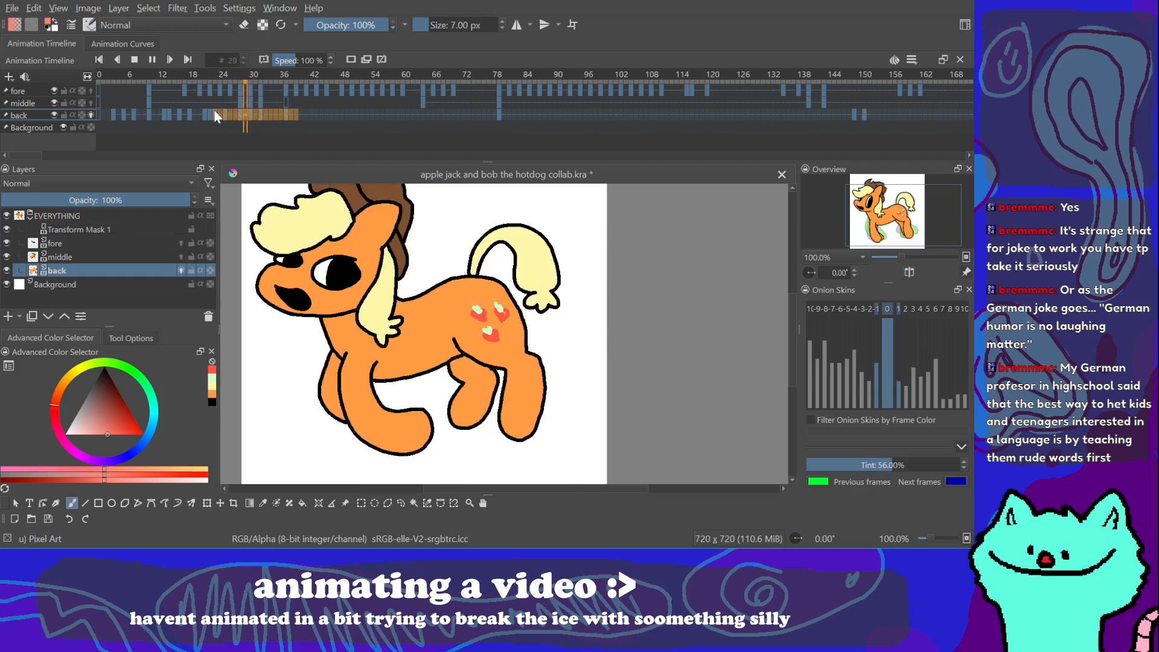
pyautogui.press('space')
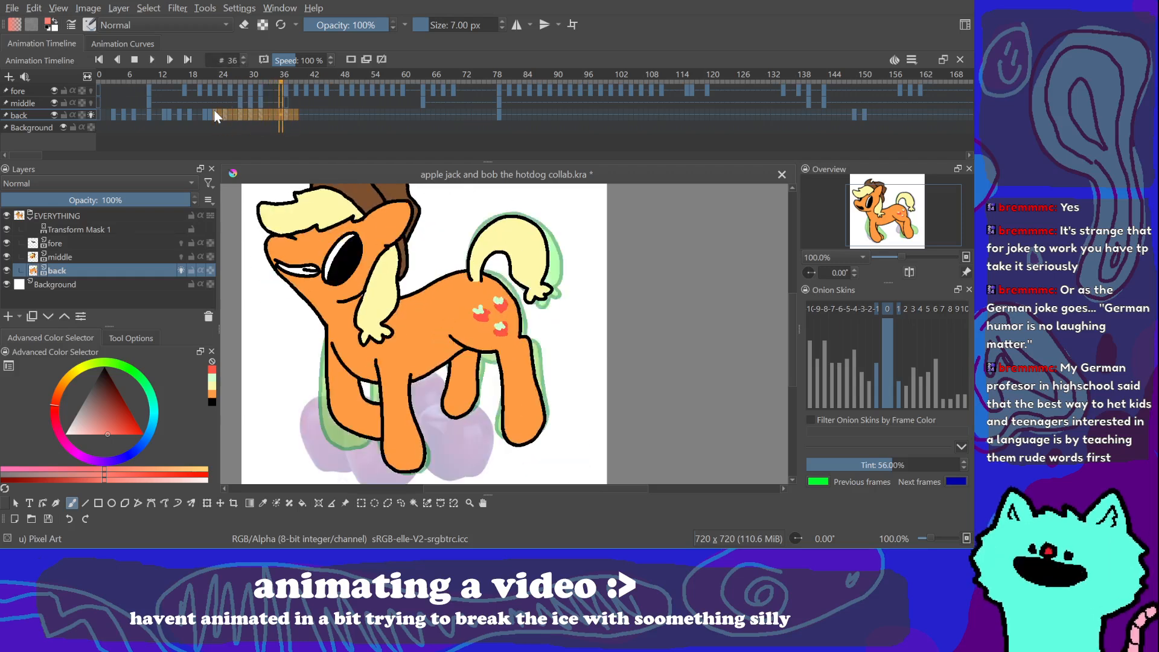
pyautogui.click(319, 112)
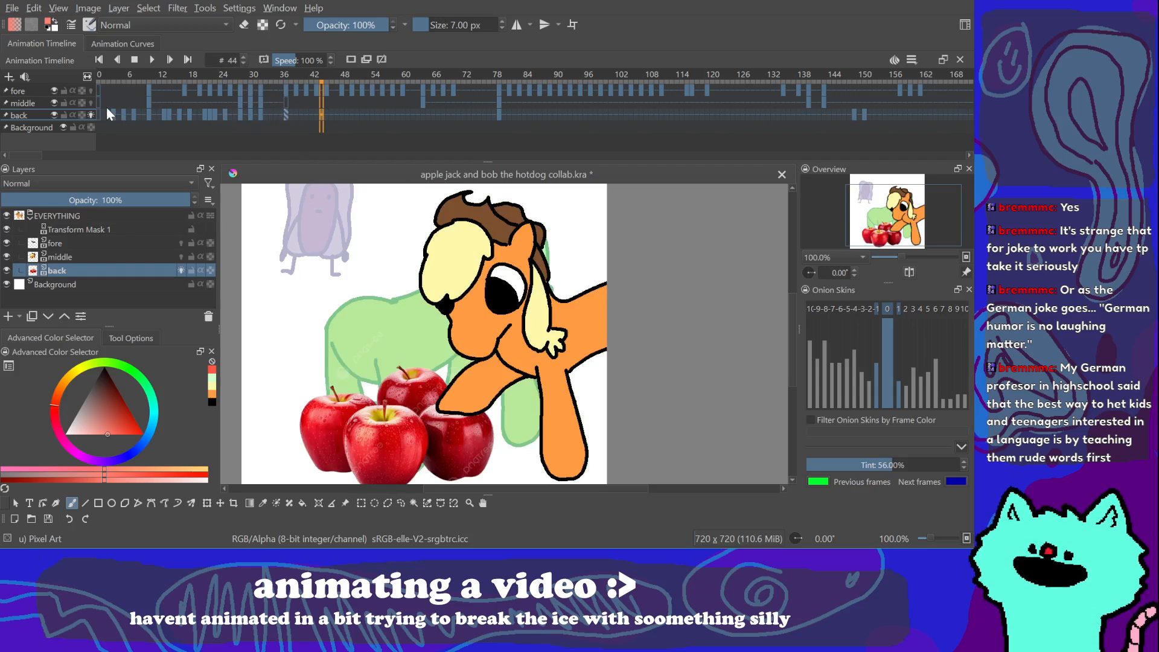
pyautogui.click(135, 59)
pyautogui.press('space')
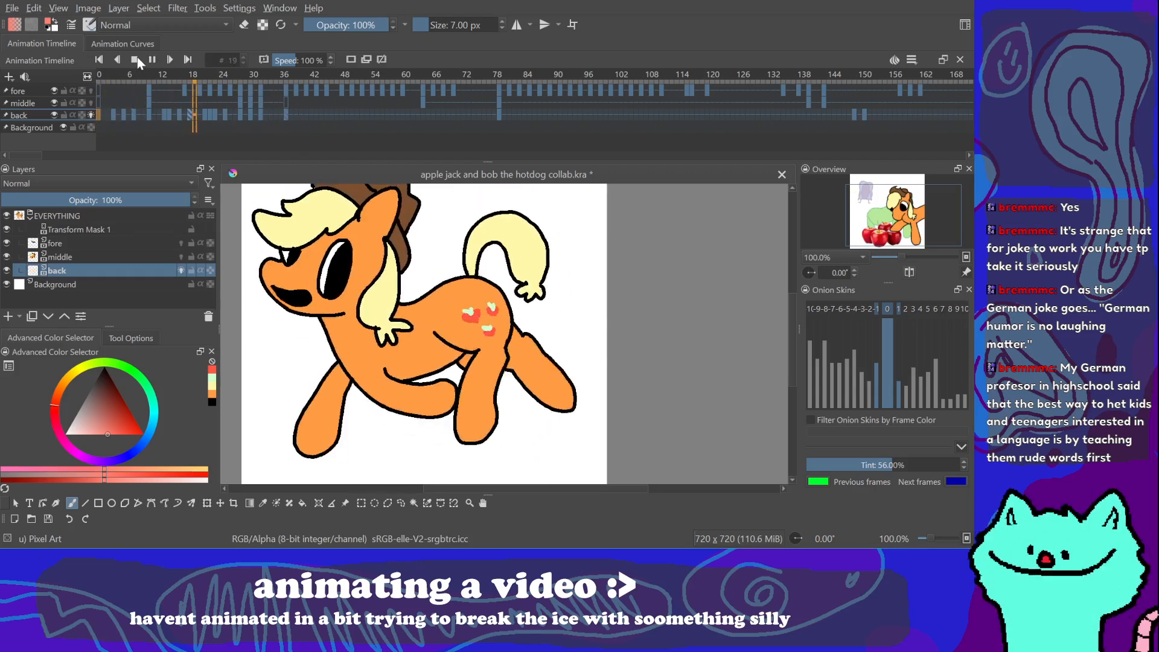
pyautogui.press('space')
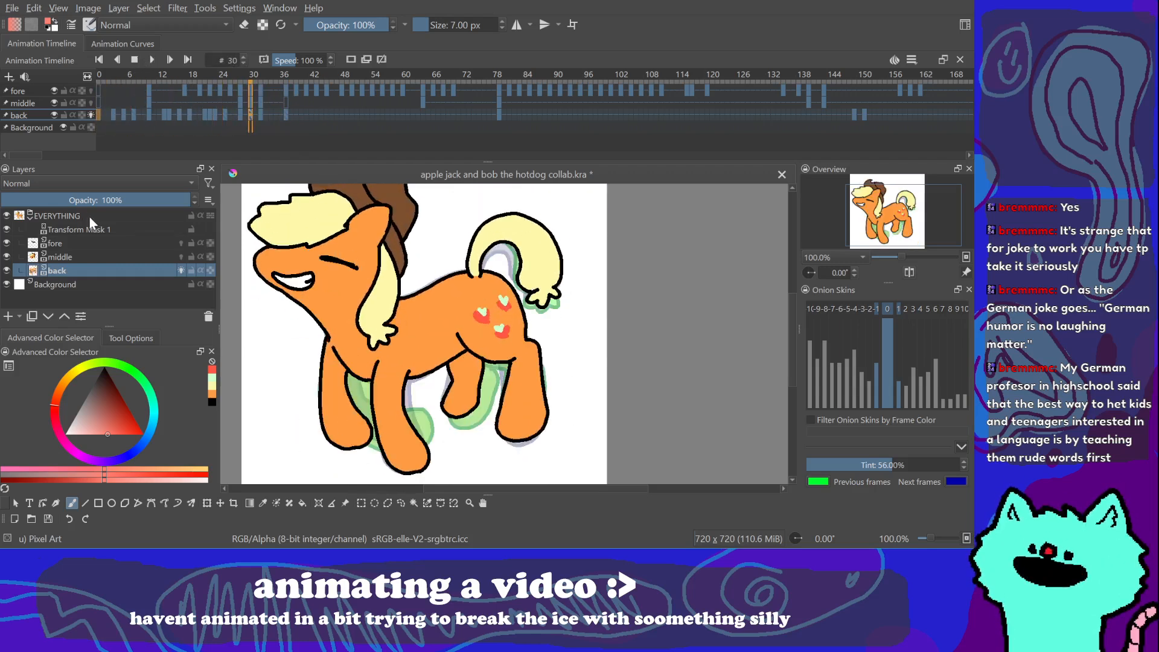
# Step: Copy Transform Mask 1's keyframes between frames 5 and 14 and paste them at frame 17
pyautogui.click(96, 229)
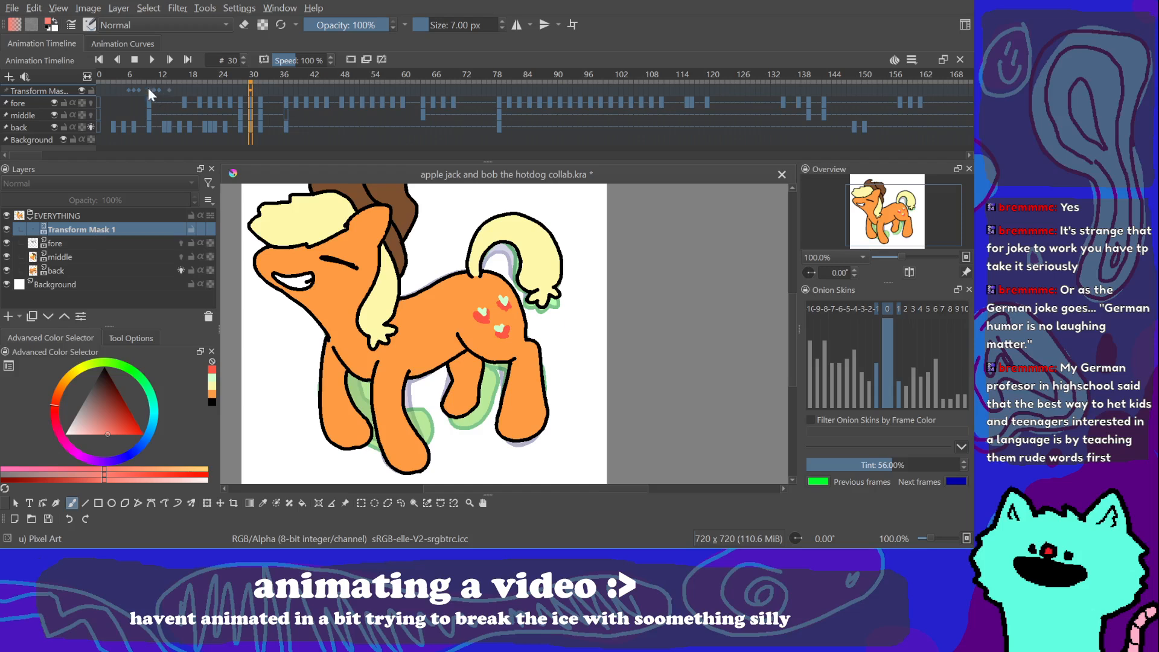
pyautogui.moveTo(124, 88); pyautogui.dragTo(168, 88)
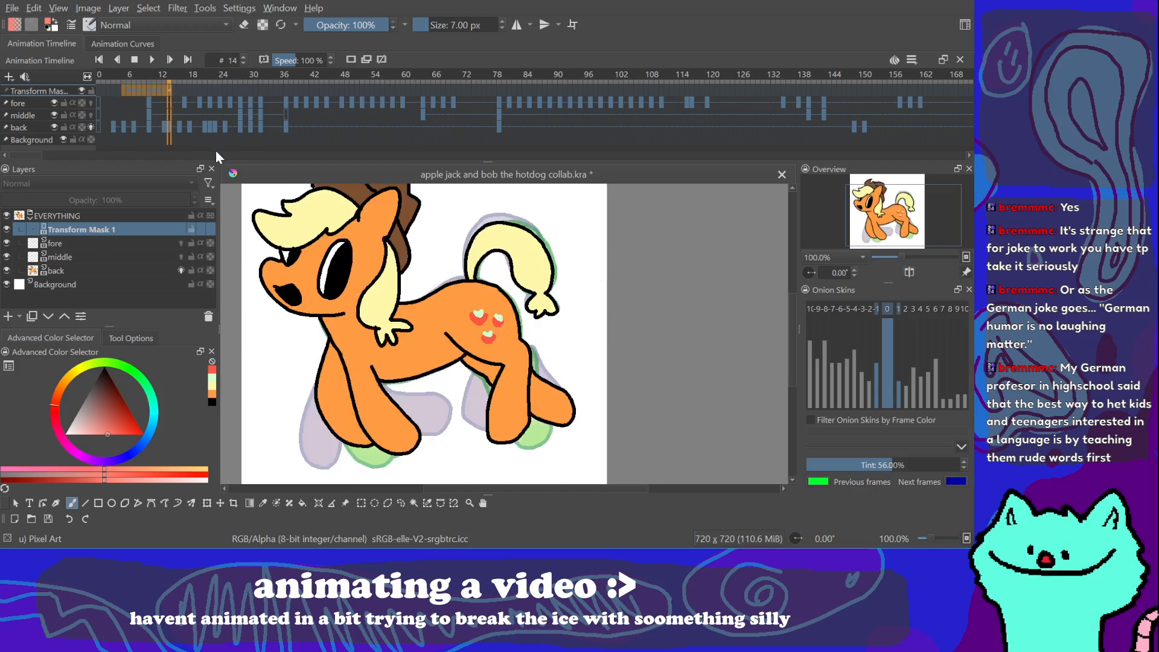
pyautogui.click(187, 91)
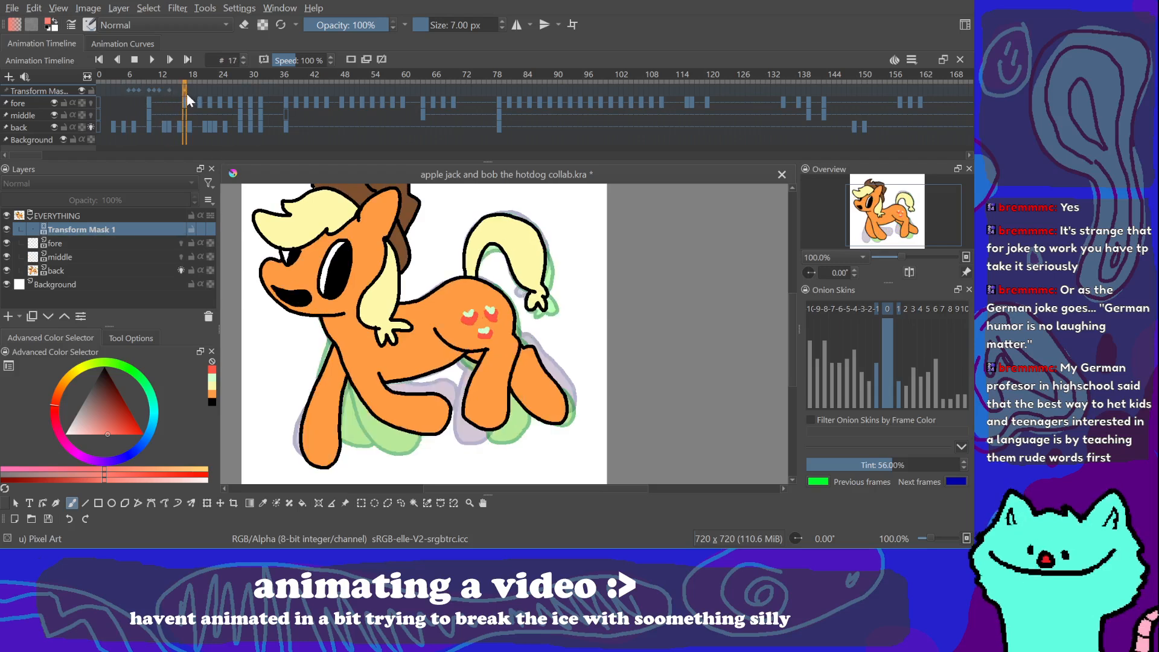
pyautogui.rightClick(184, 90)
pyautogui.click(222, 143)
# Step: Play the animation to check the repeated transform motion, and inspect frames 17 and 28
pyautogui.click(115, 85)
pyautogui.click(152, 59)
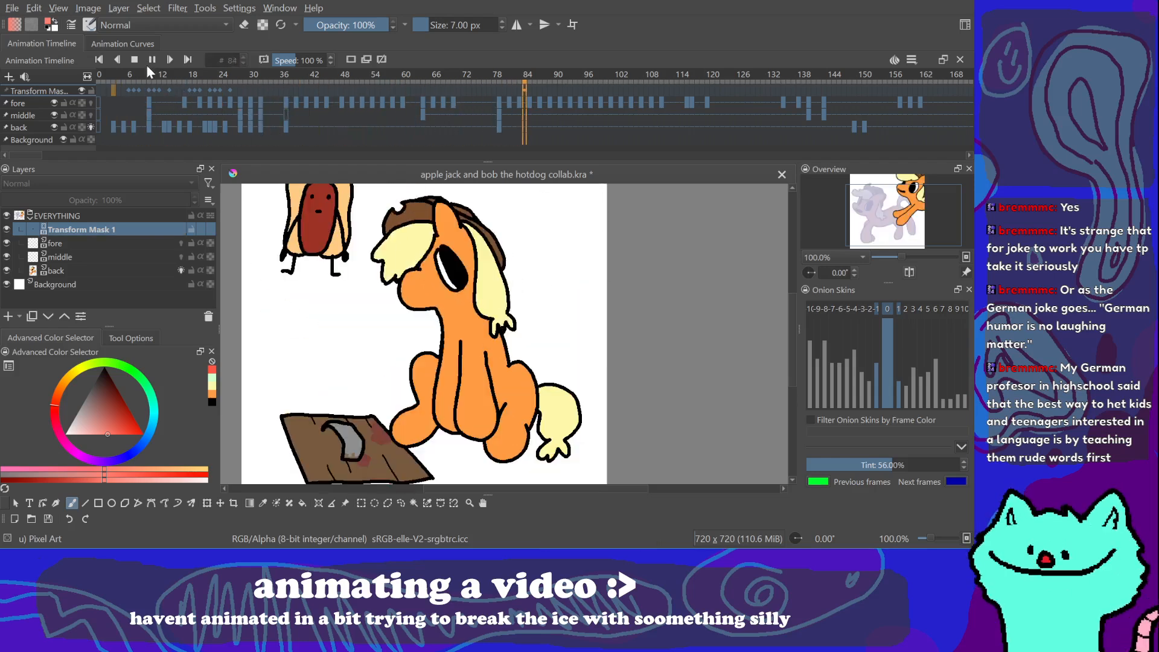
pyautogui.click(154, 61)
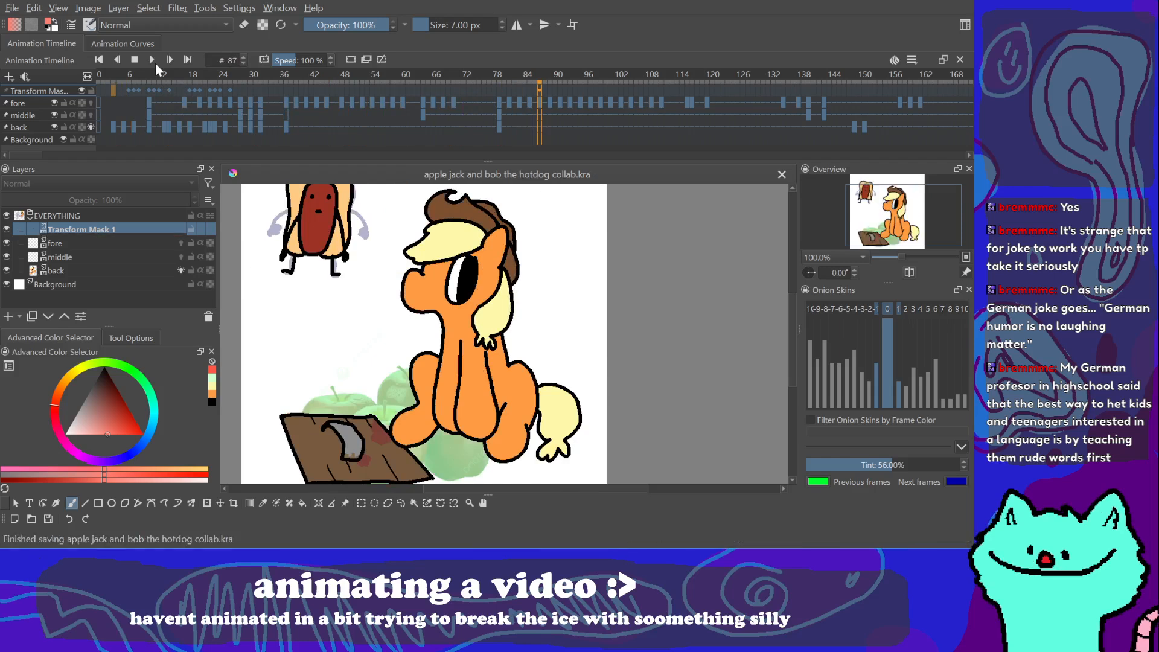
pyautogui.click(185, 89)
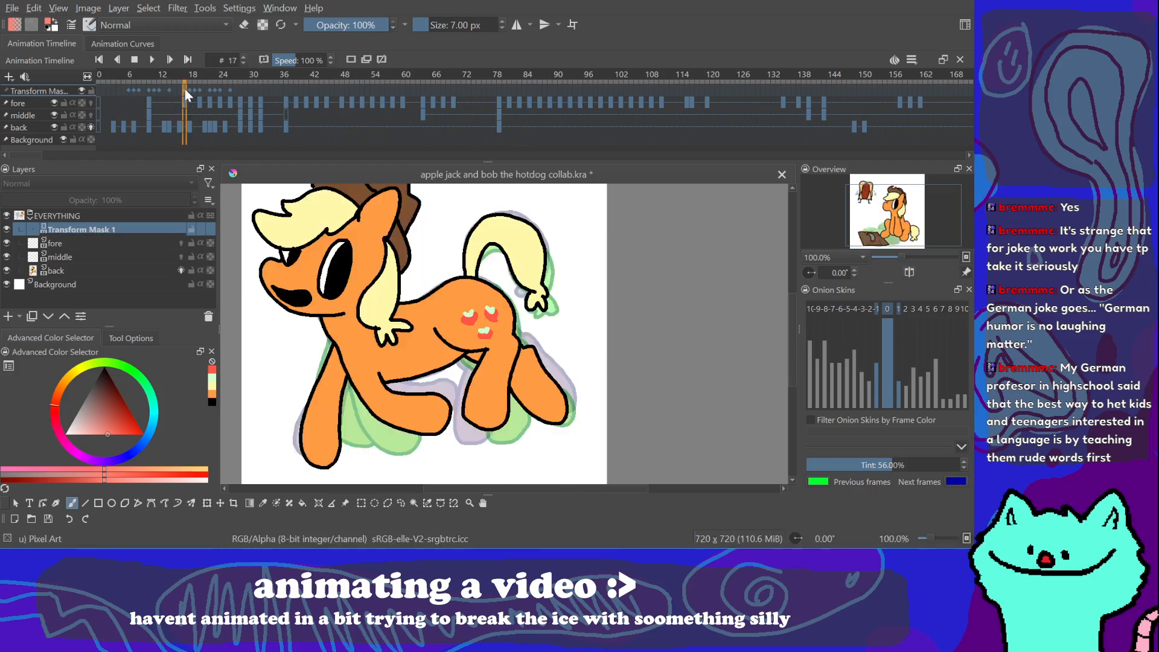
pyautogui.click(239, 92)
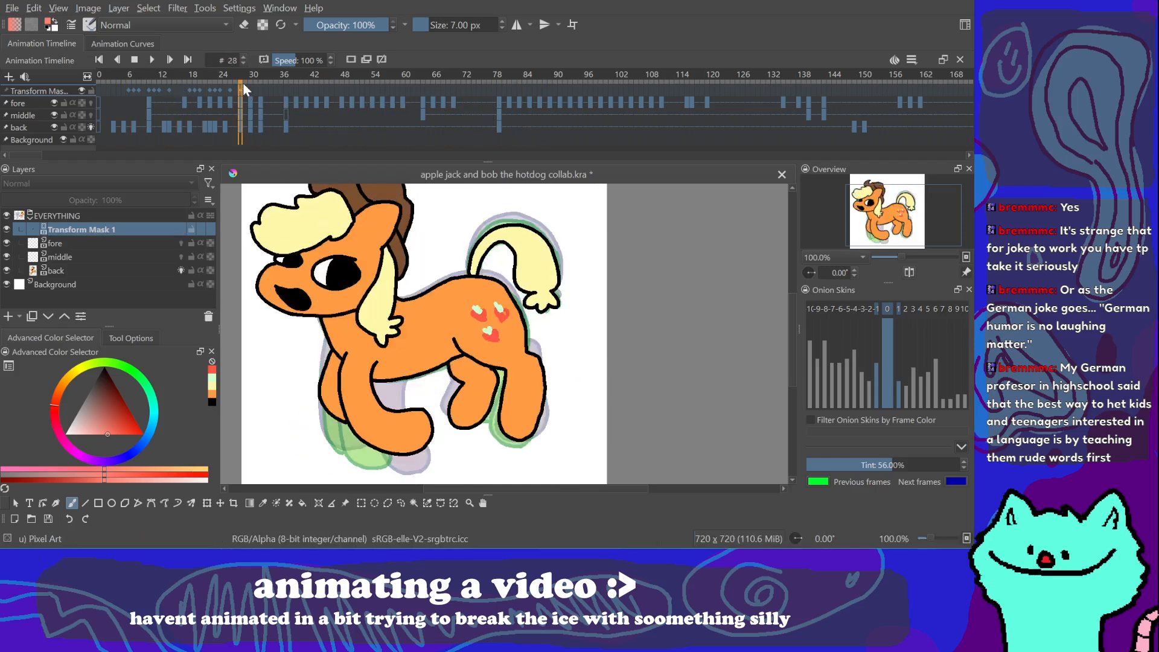
# Step: Move the pasted Transform Mask 1 keyframes three frames earlier so that their range starts at frame 15
pyautogui.click(139, 90)
pyautogui.moveTo(191, 88)
pyautogui.mouseDown()
pyautogui.moveTo(241, 91)
pyautogui.moveTo(176, 92)
pyautogui.mouseUp()
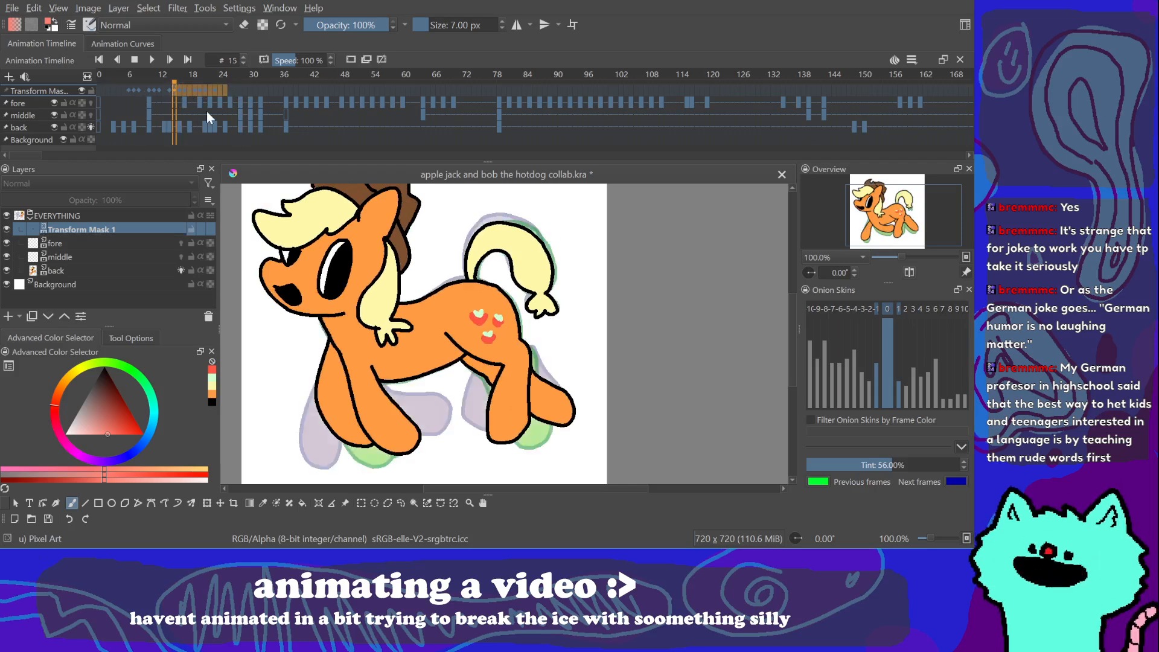
pyautogui.click(201, 89)
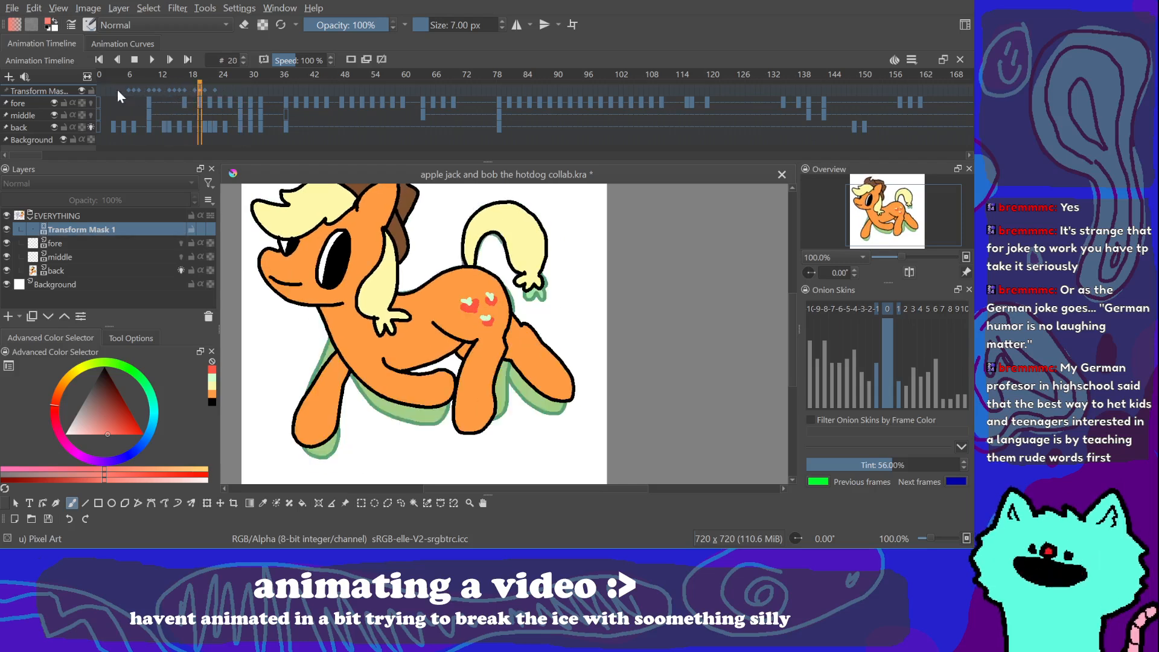
# Step: Replay the animation from the start to check the timing of the shifted transform keyframes, inspecting frame 23
pyautogui.click(117, 90)
pyautogui.click(151, 59)
pyautogui.click(154, 61)
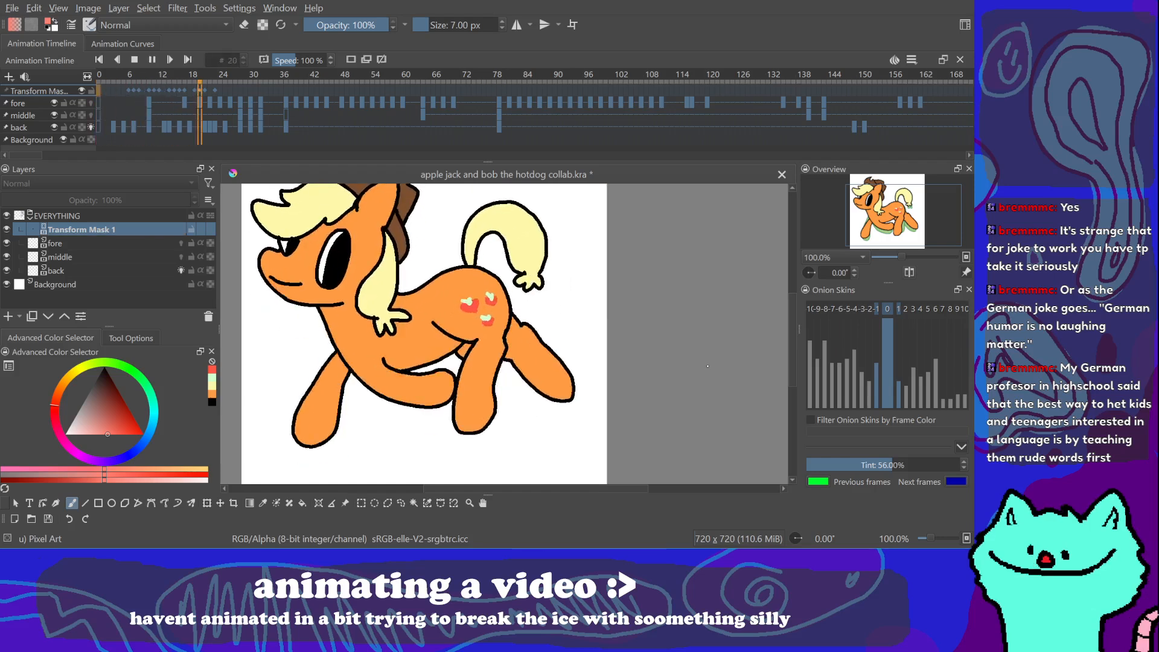
pyautogui.click(139, 60)
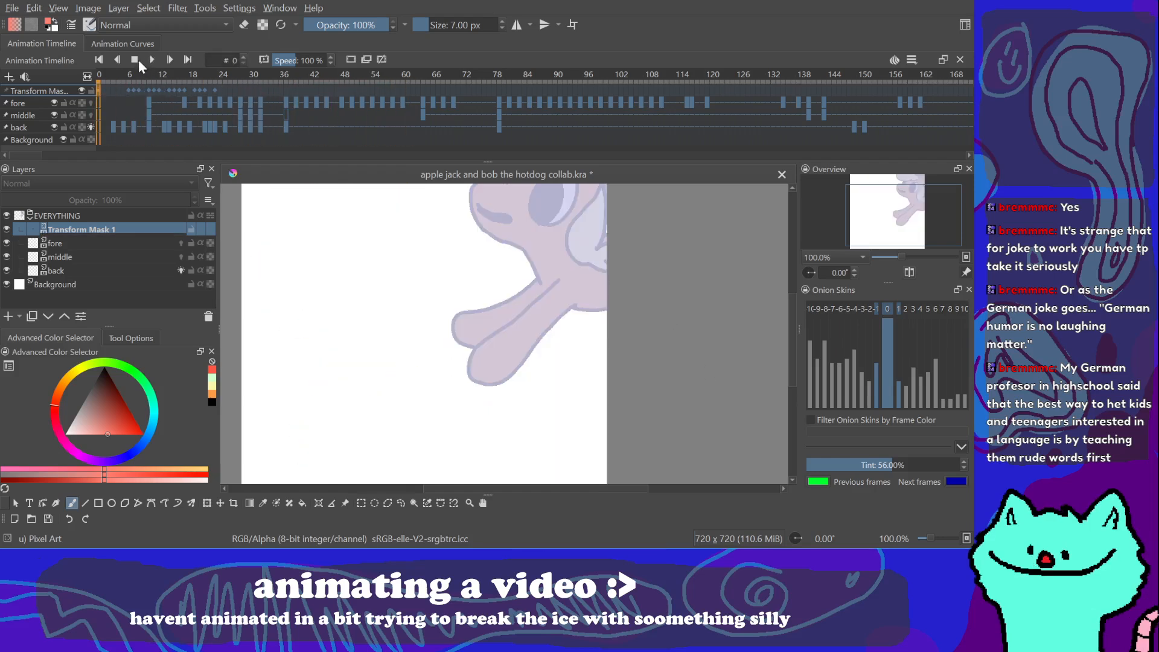
pyautogui.click(214, 90)
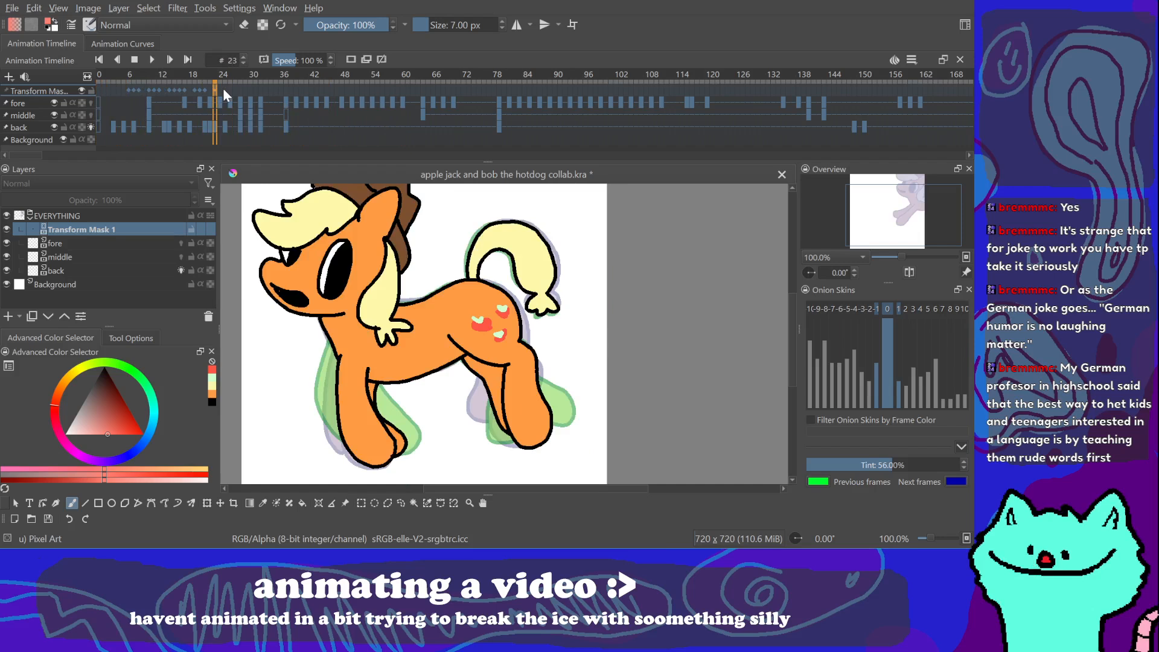
pyautogui.click(134, 61)
pyautogui.click(152, 60)
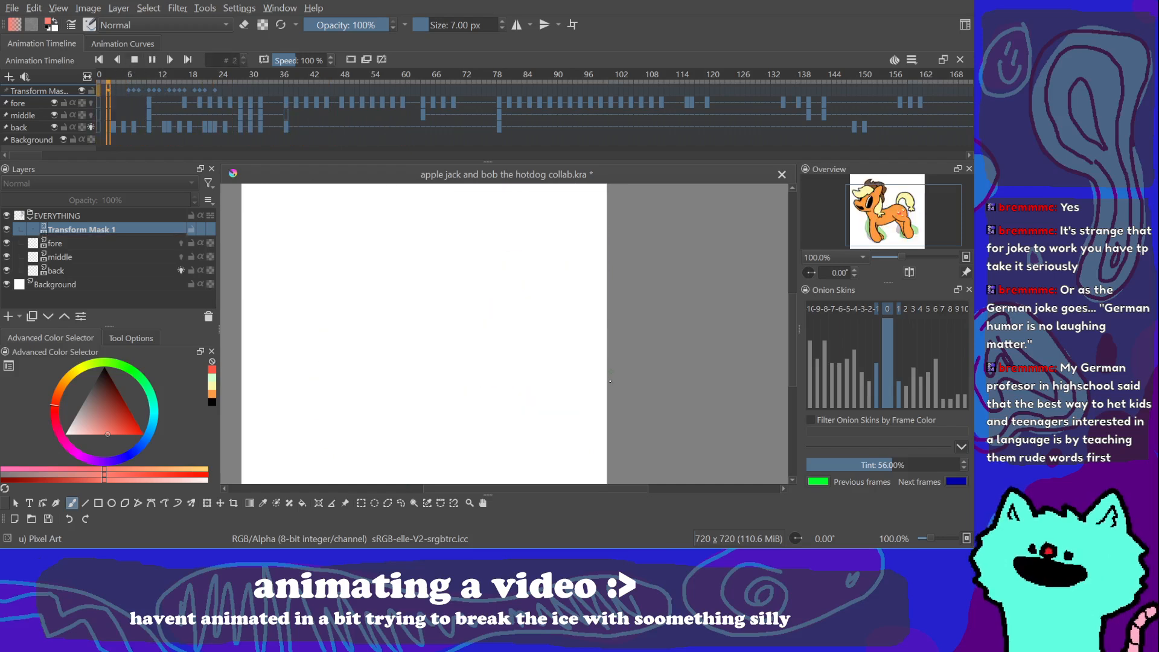
pyautogui.press('space')
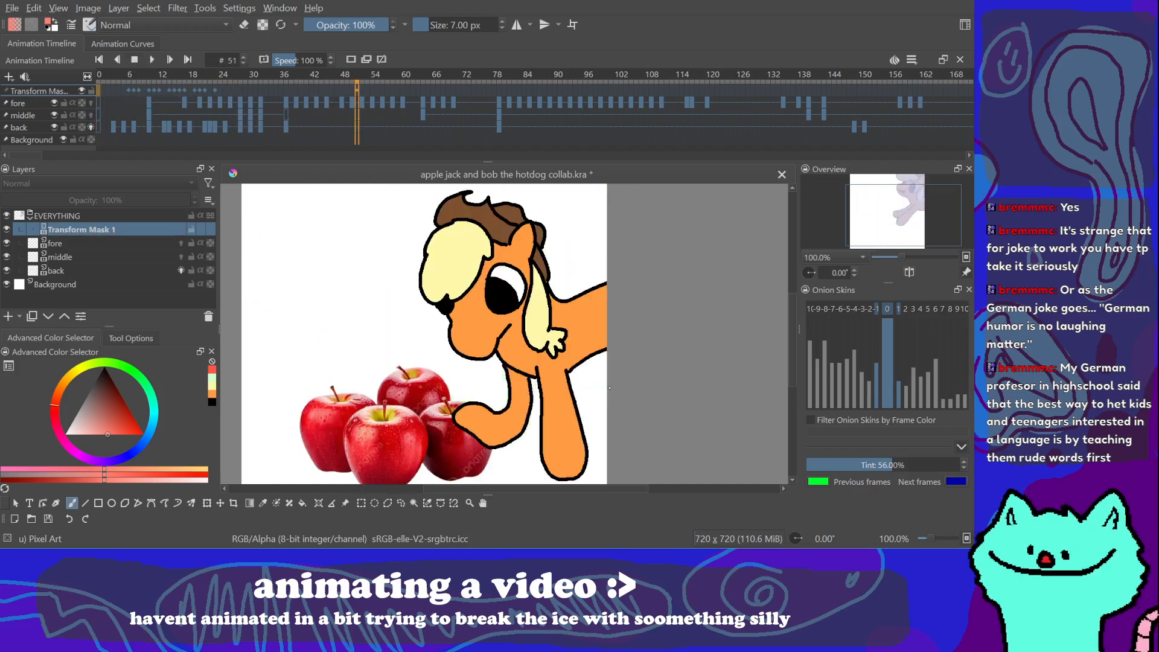
# Step: Make the back layer active, step through its keyframes around frame 30, and save the file
pyautogui.click(245, 125)
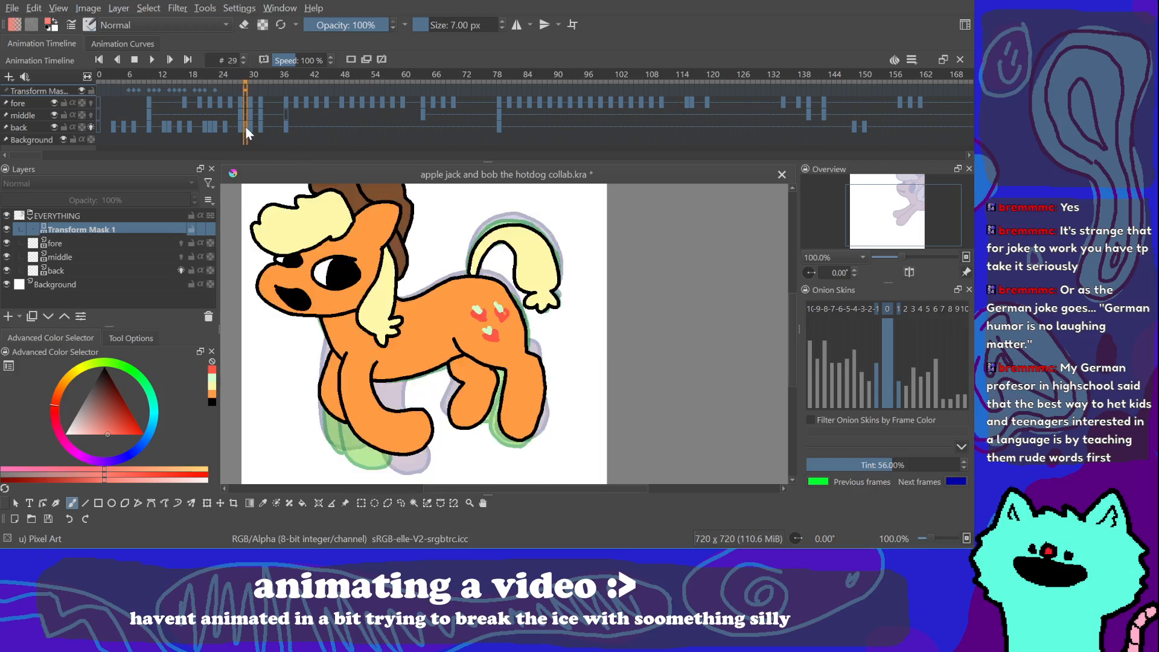
pyautogui.click(94, 243)
pyautogui.click(108, 266)
pyautogui.press('Right')
pyautogui.press('Right')
pyautogui.press('Right')
pyautogui.press('Left')
pyautogui.press('Left')
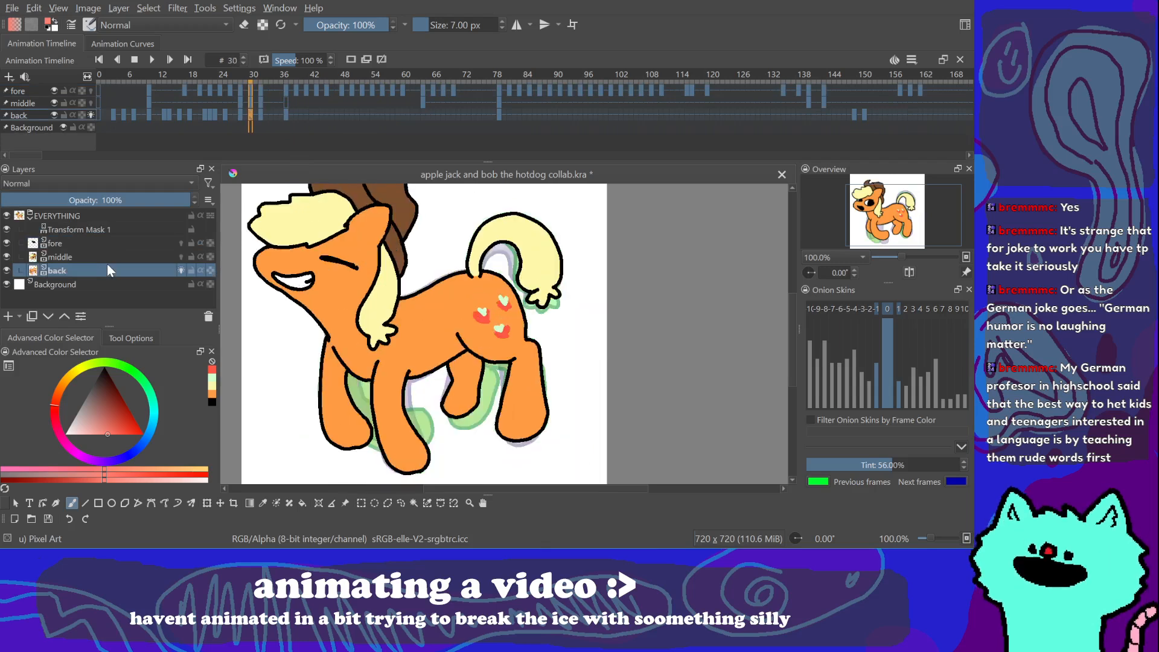
pyautogui.hotkey('ctrl', 's')
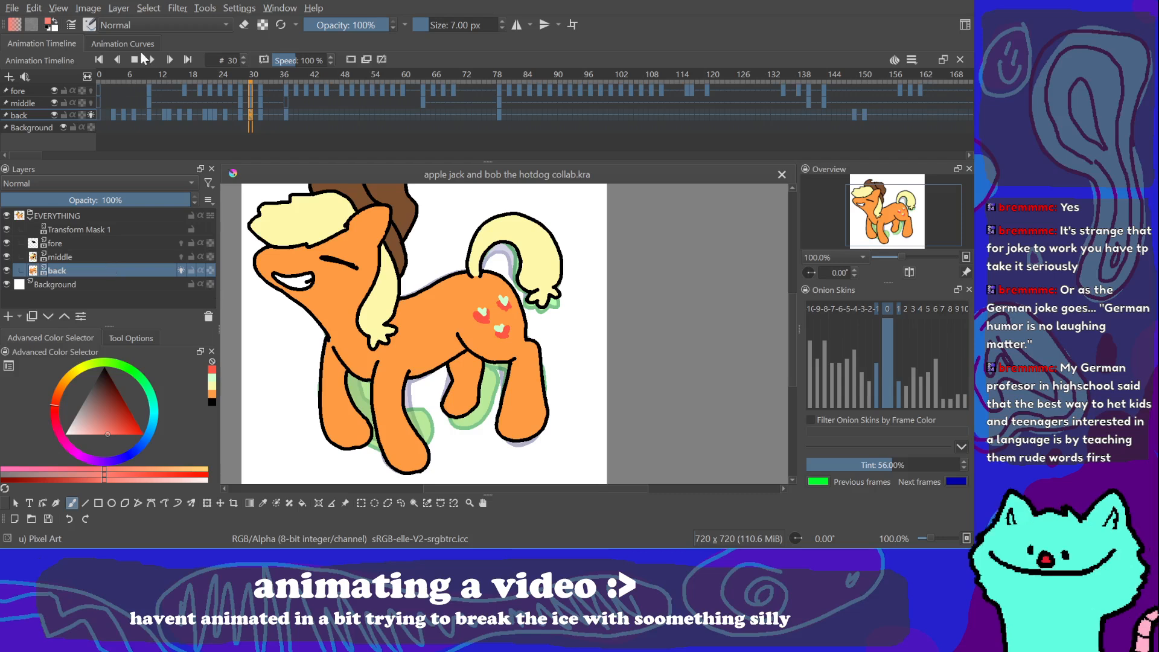
# Step: Return the animation to its start for playback, and reopen apple jack and bob the hotdog collab.kra from the recent documents
pyautogui.click(119, 91)
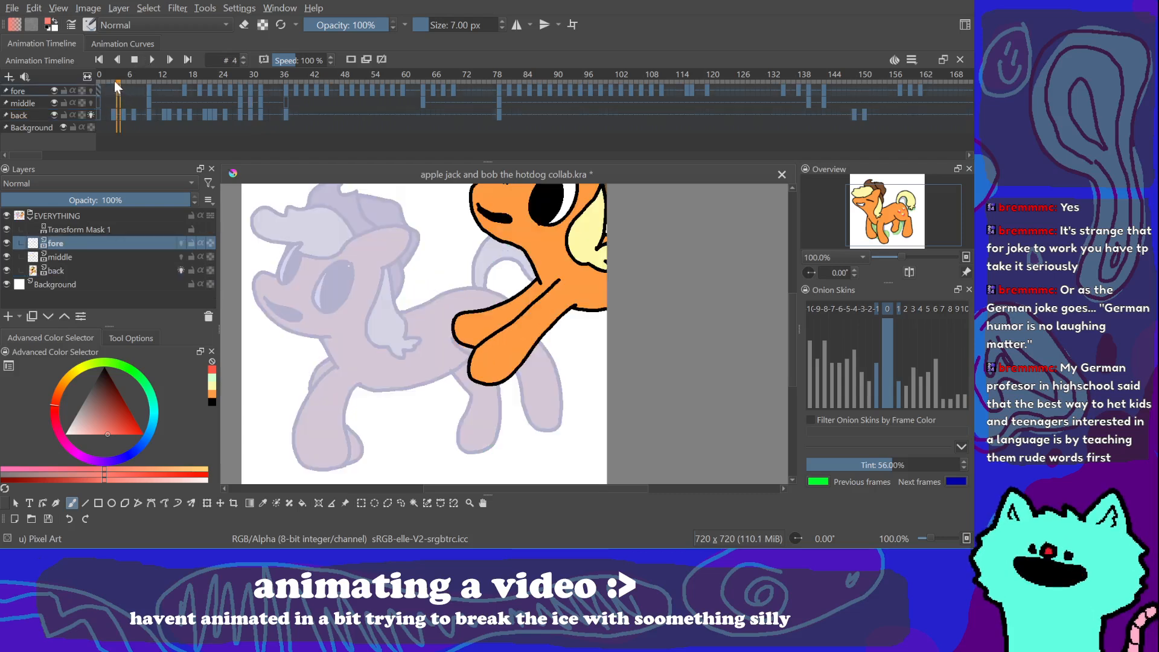
pyautogui.click(135, 59)
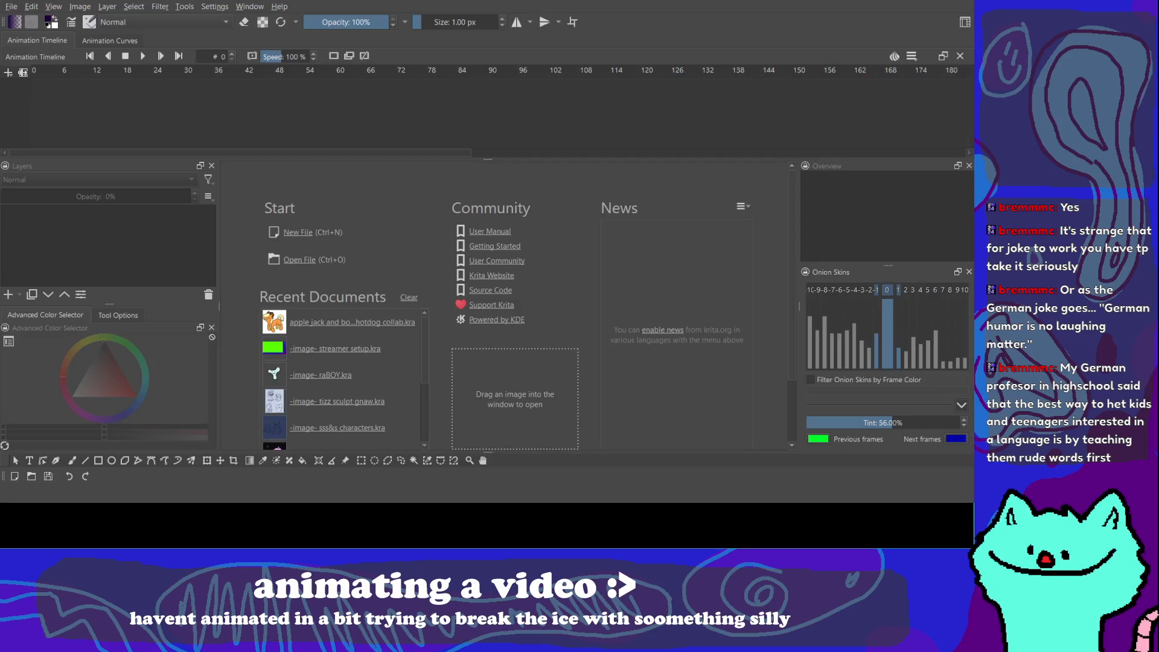
pyautogui.click(370, 323)
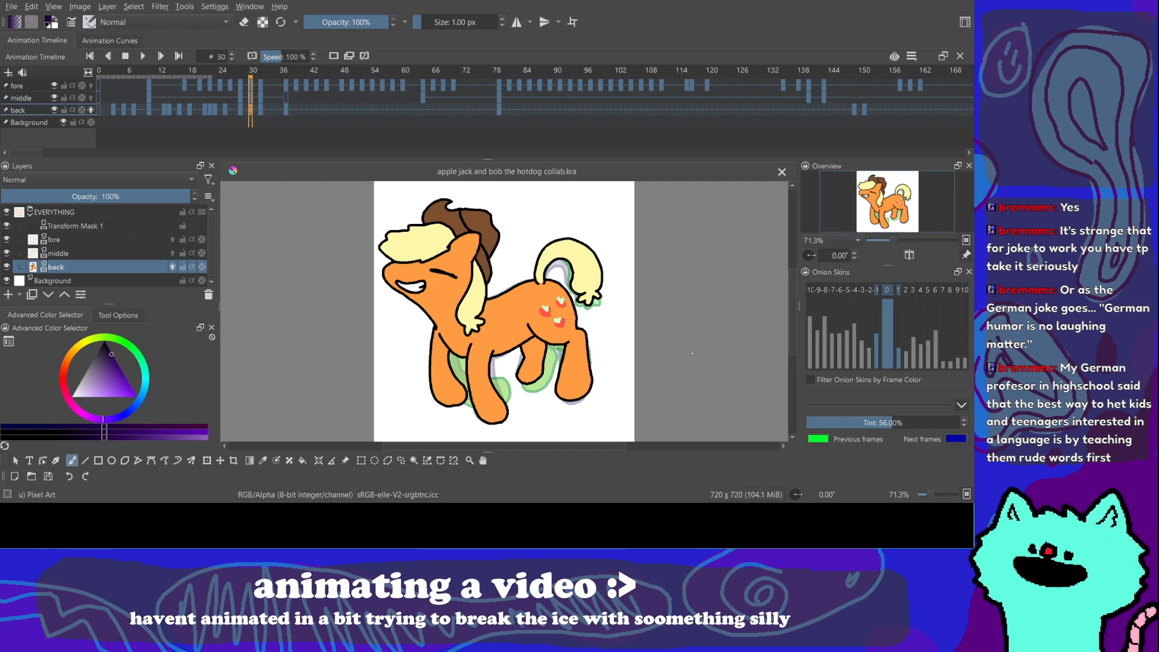
pyautogui.press('super+Down')
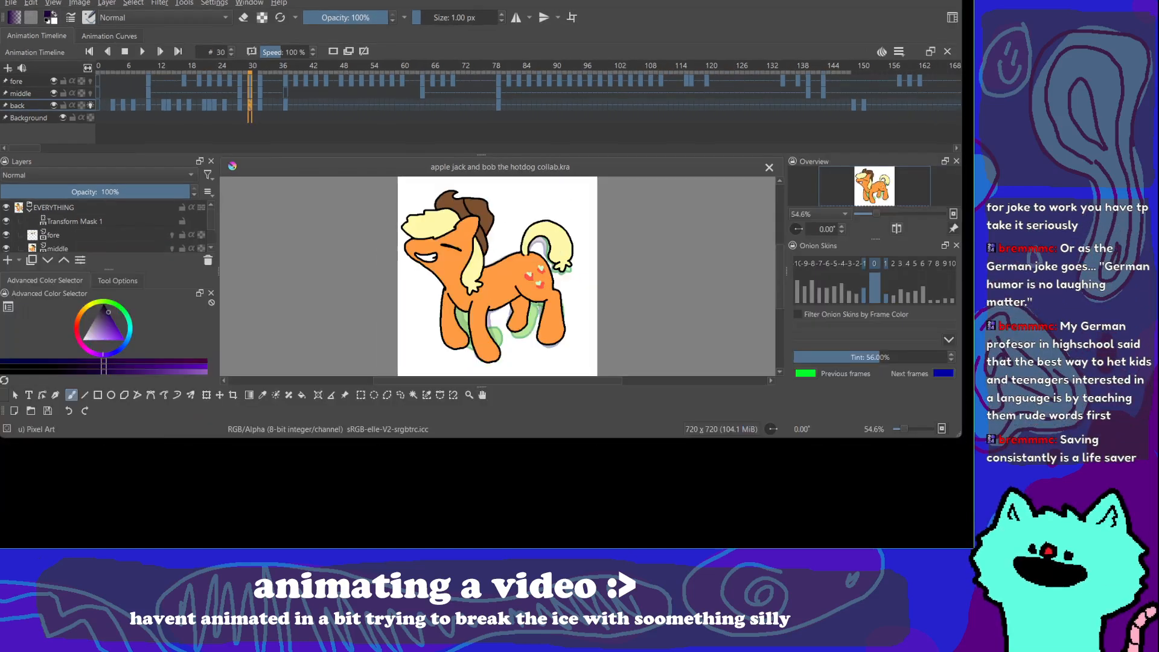
# Step: Maximize the window and play the animation from the start to check the walk up to the apple scene
pyautogui.press('super+Up')
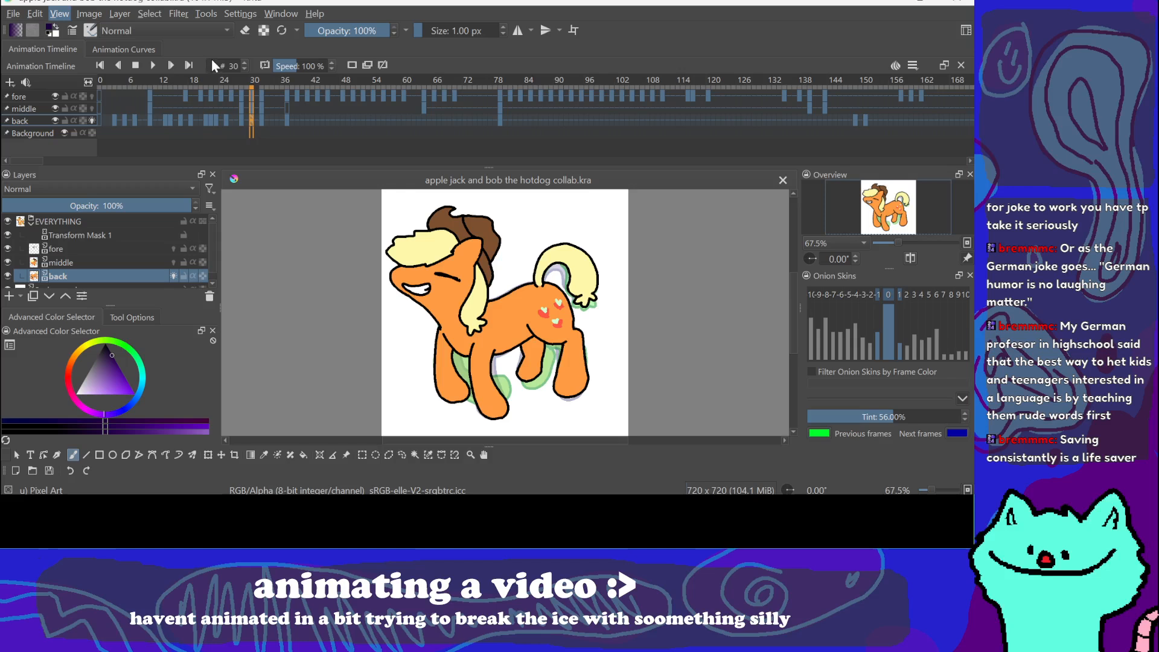
pyautogui.moveTo(546, 286); pyautogui.dragTo(536, 285)
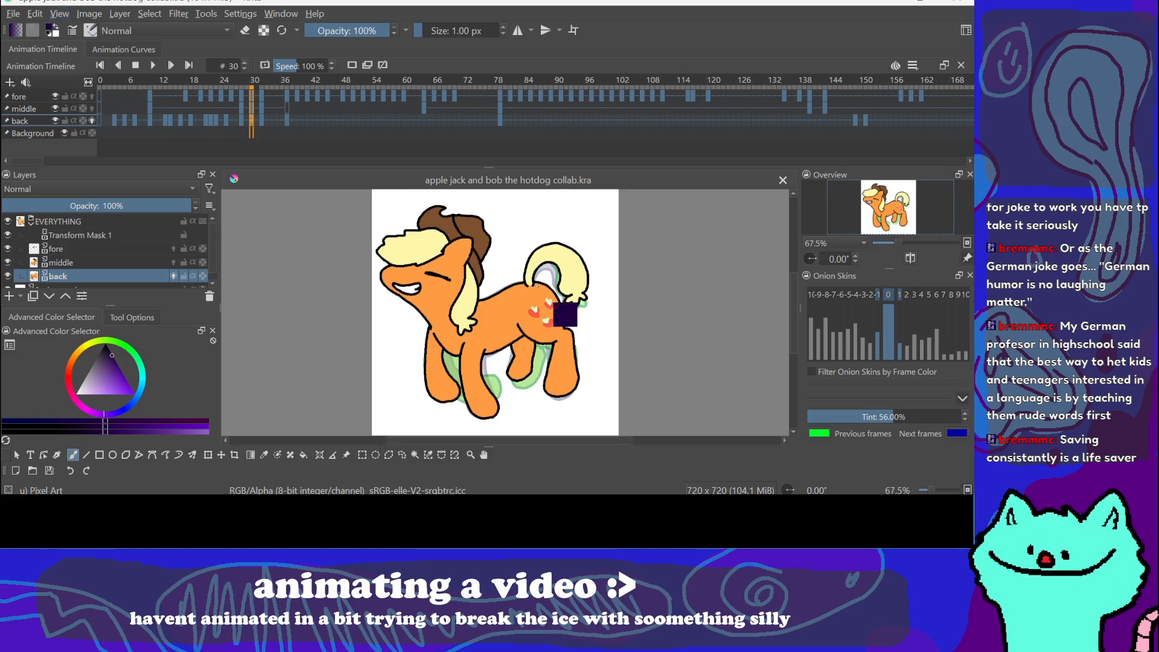
pyautogui.hotkey('ctrl', 'shift', 'f')
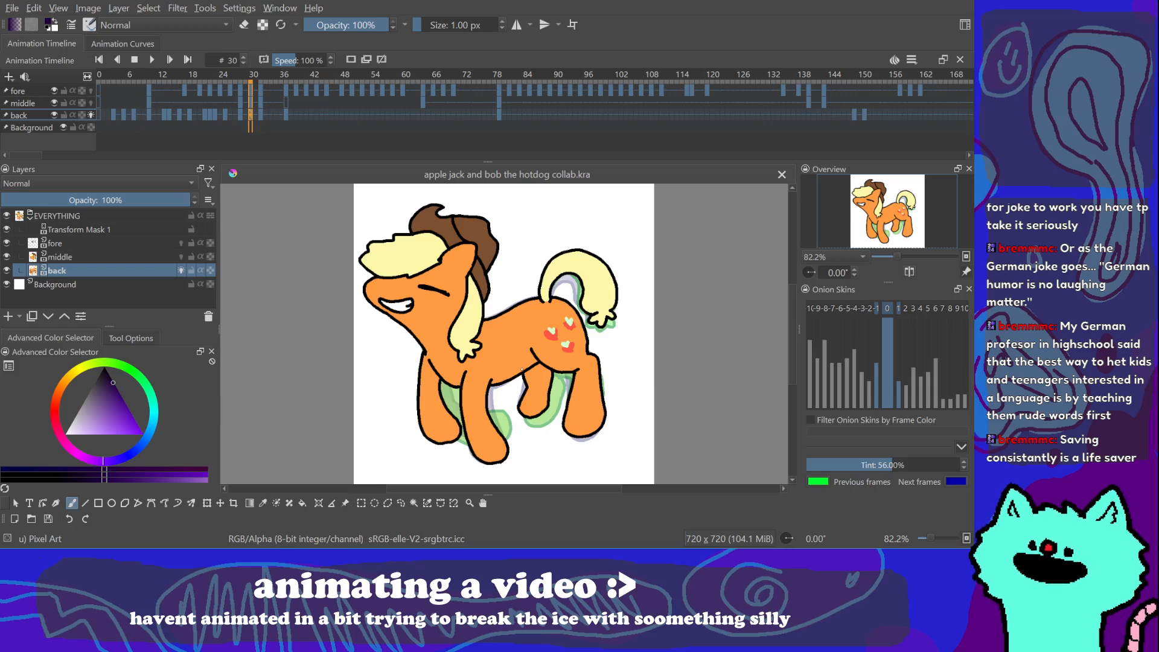
pyautogui.click(138, 58)
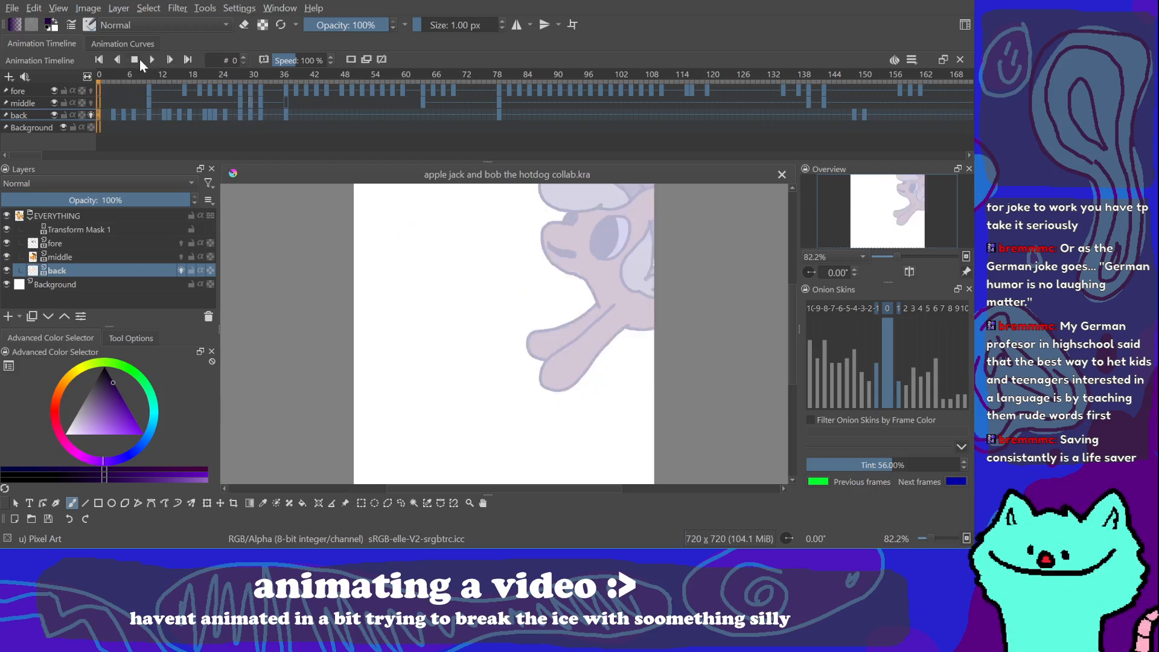
pyautogui.moveTo(549, 304); pyautogui.dragTo(527, 292)
pyautogui.click(153, 59)
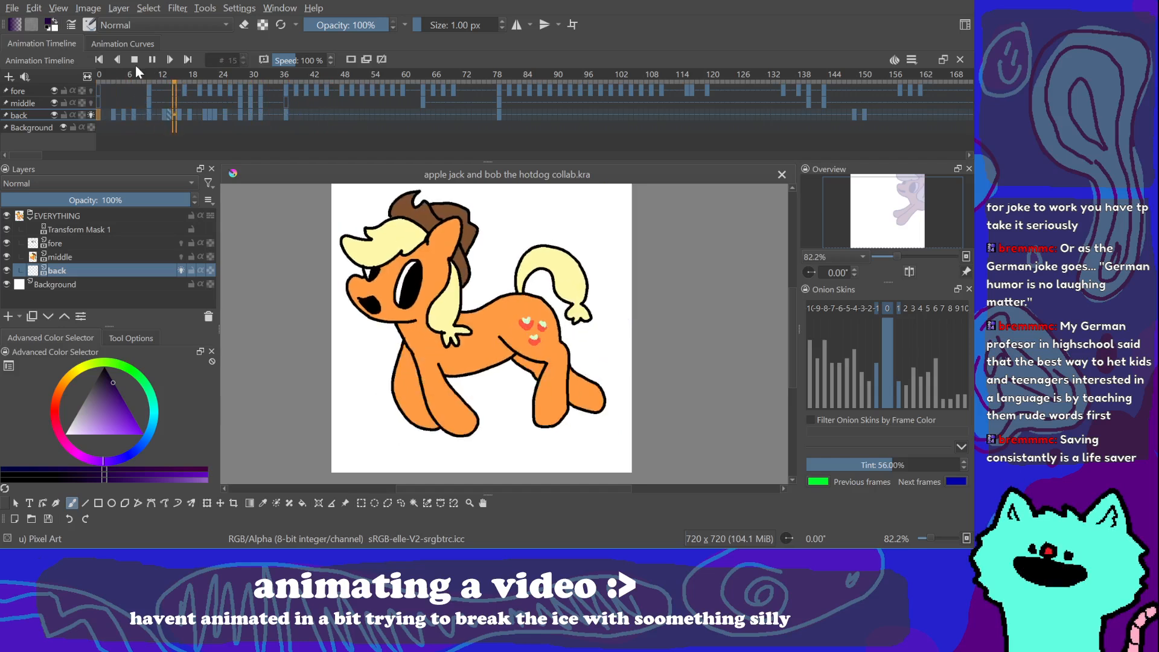
pyautogui.click(135, 63)
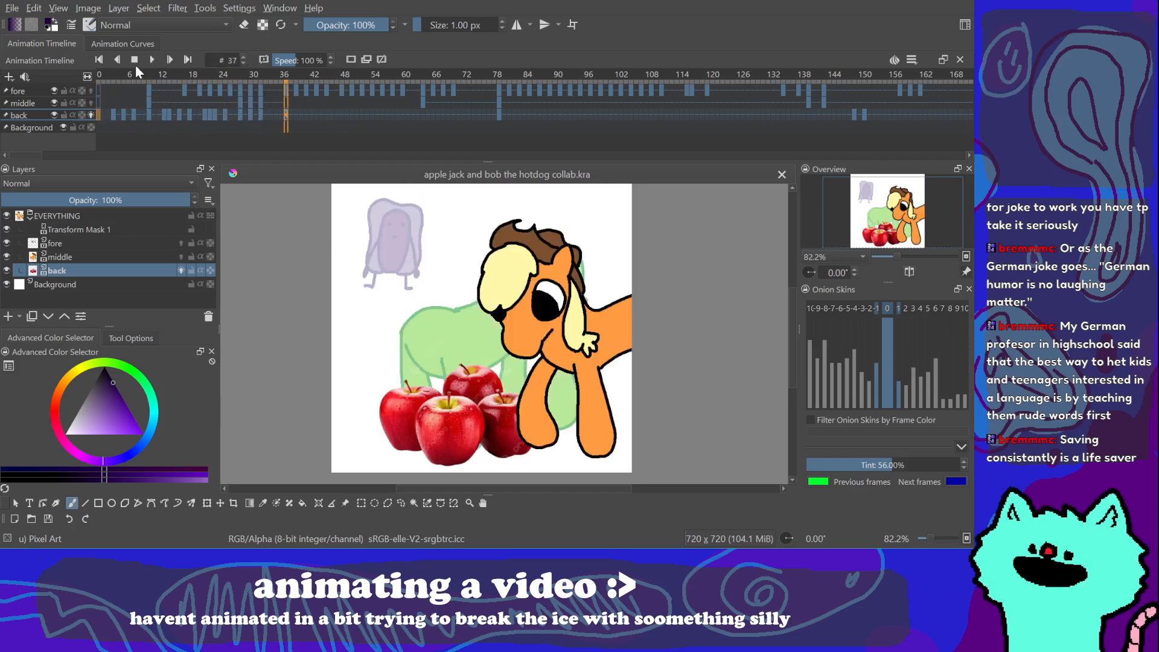
pyautogui.click(135, 63)
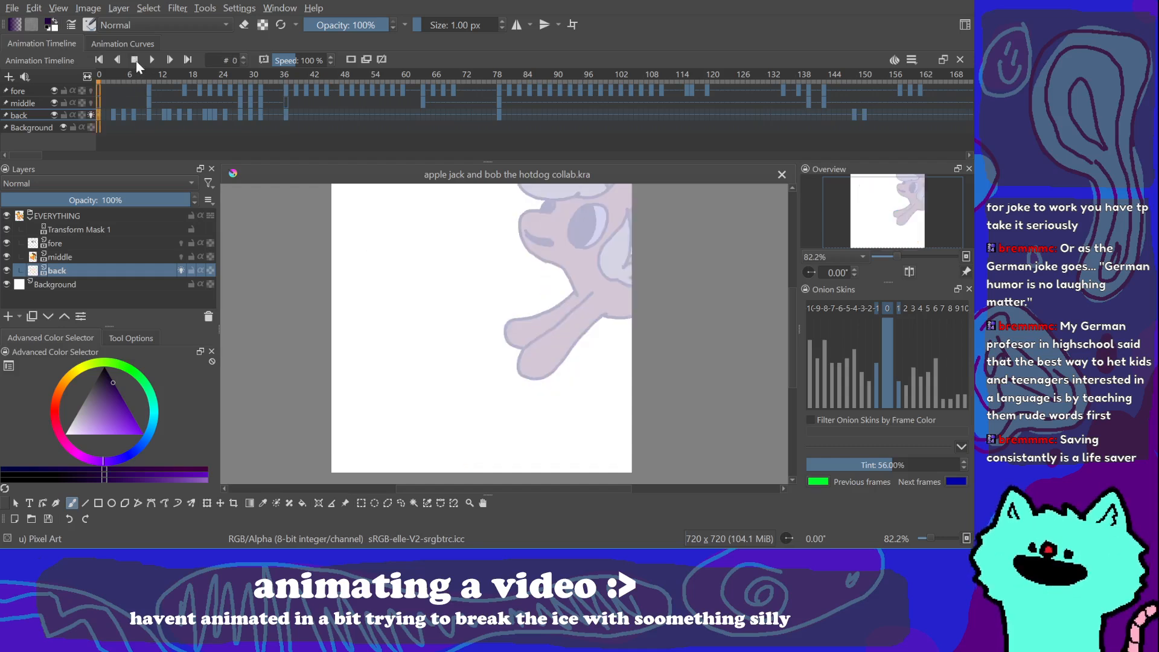
# Step: Hide Transform Mask 1 and play back-layer frames 0 to 39 to judge the walk without the mask
pyautogui.click(9, 229)
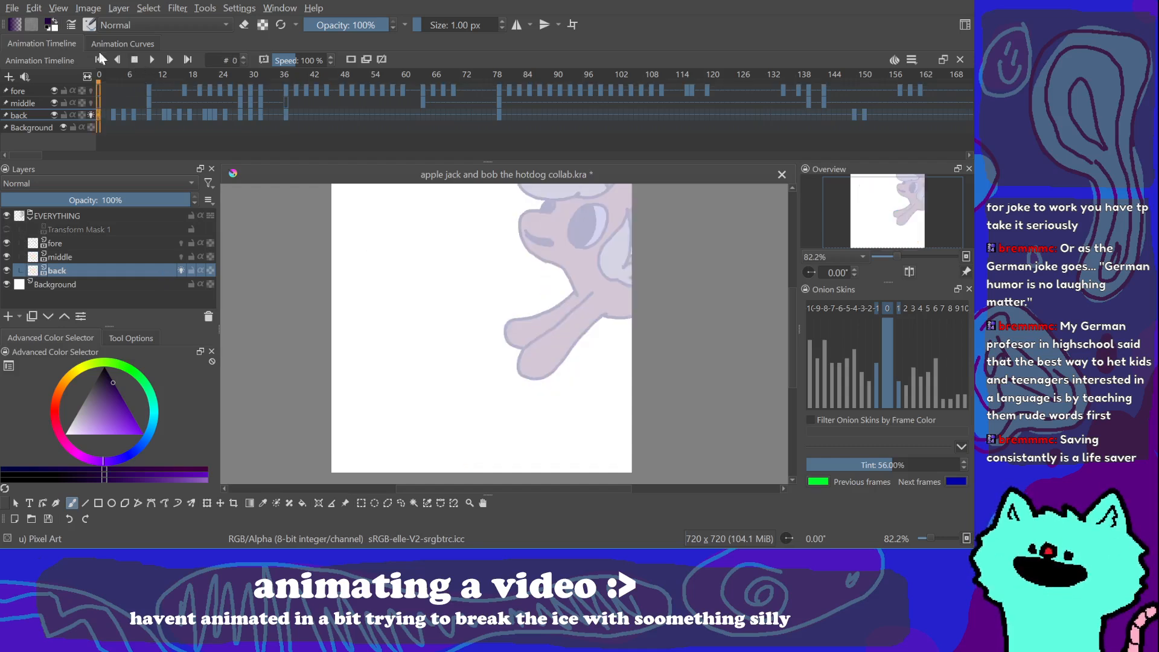
pyautogui.click(301, 114)
pyautogui.click(271, 116)
pyautogui.click(296, 115)
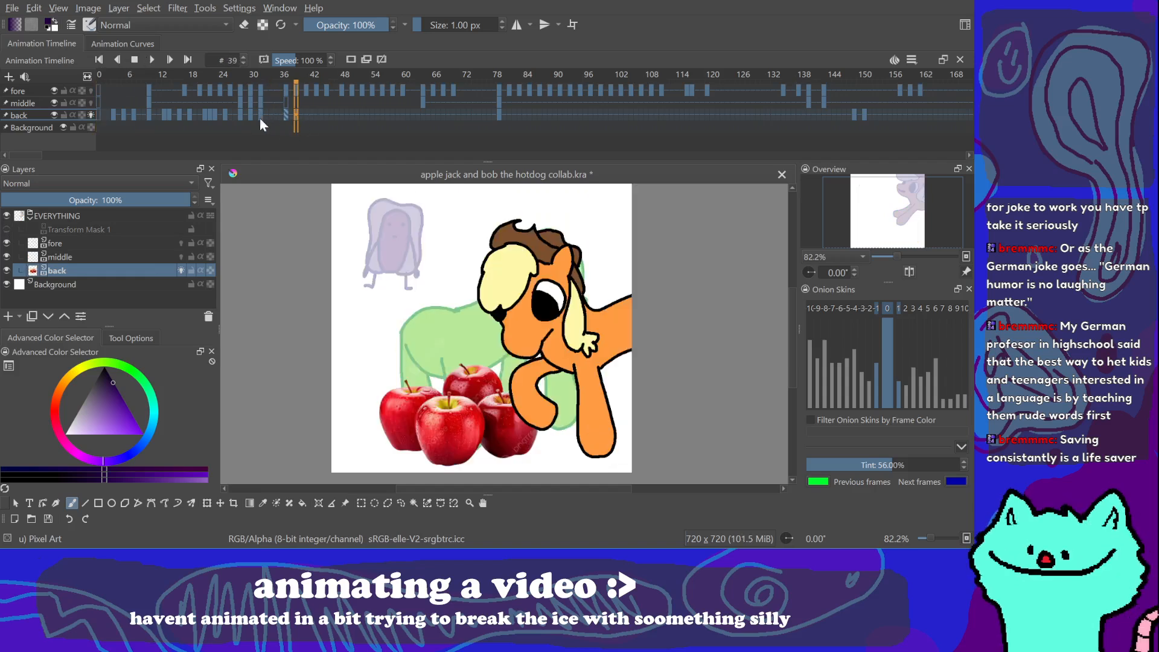
pyautogui.keyDown('shift'); pyautogui.click(103, 116); pyautogui.keyUp('shift')
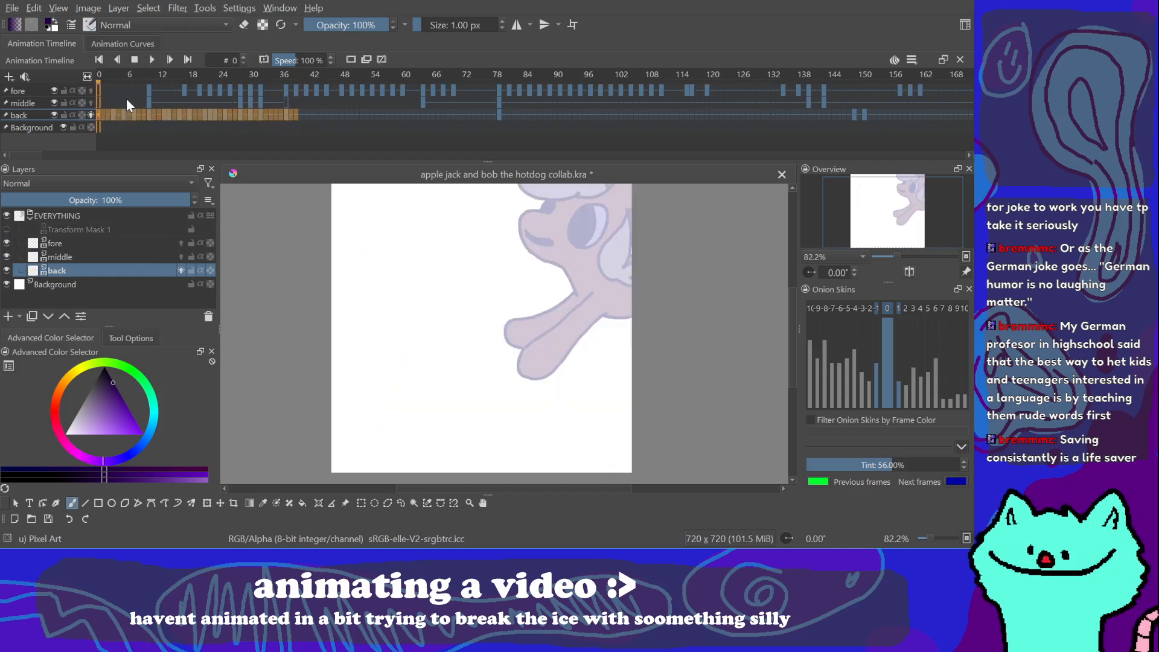
pyautogui.click(152, 59)
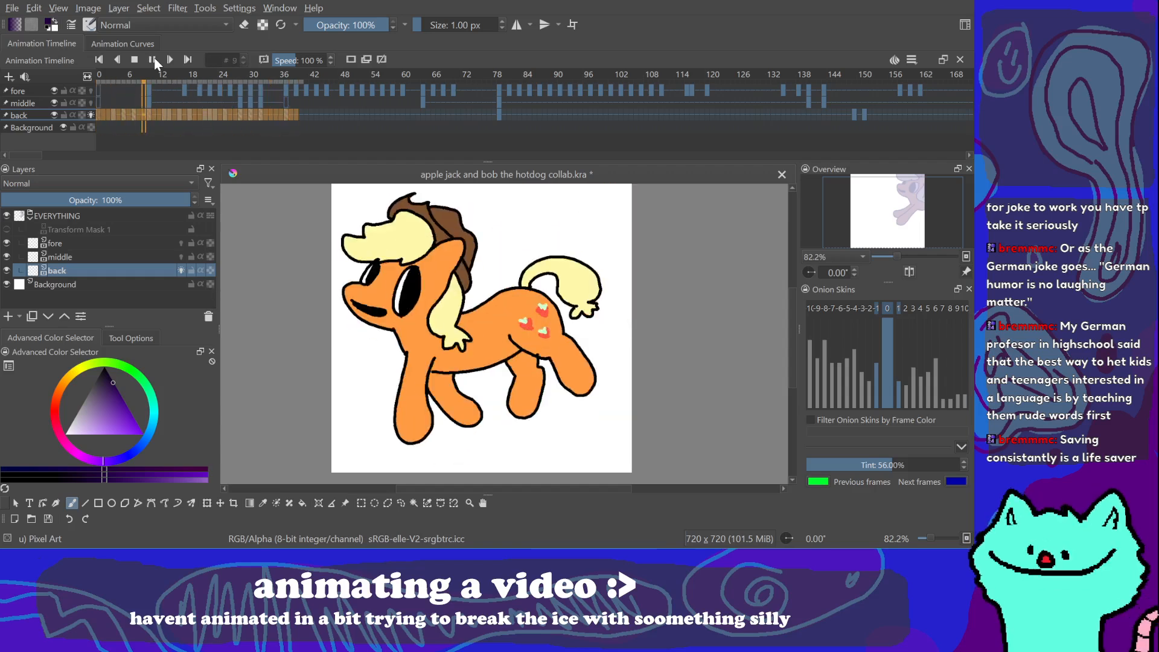
pyautogui.click(152, 59)
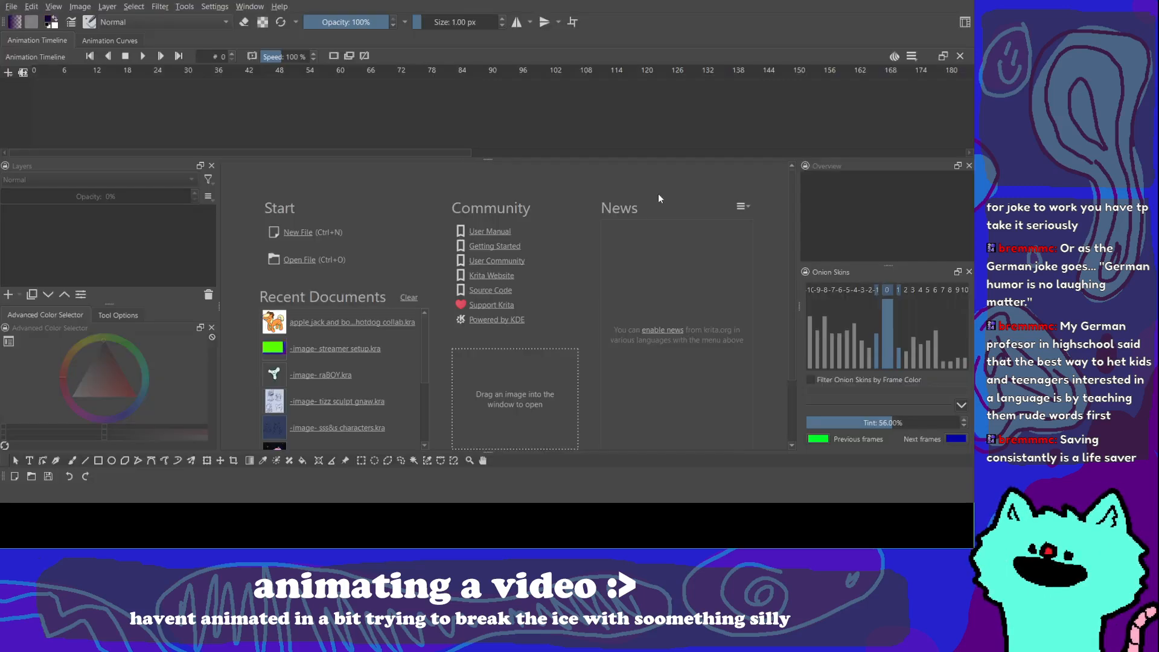
# Step: Reopen apple jack and bob the hotdog collab.kra from the recent documents in the maximized window
pyautogui.click(935, 1)
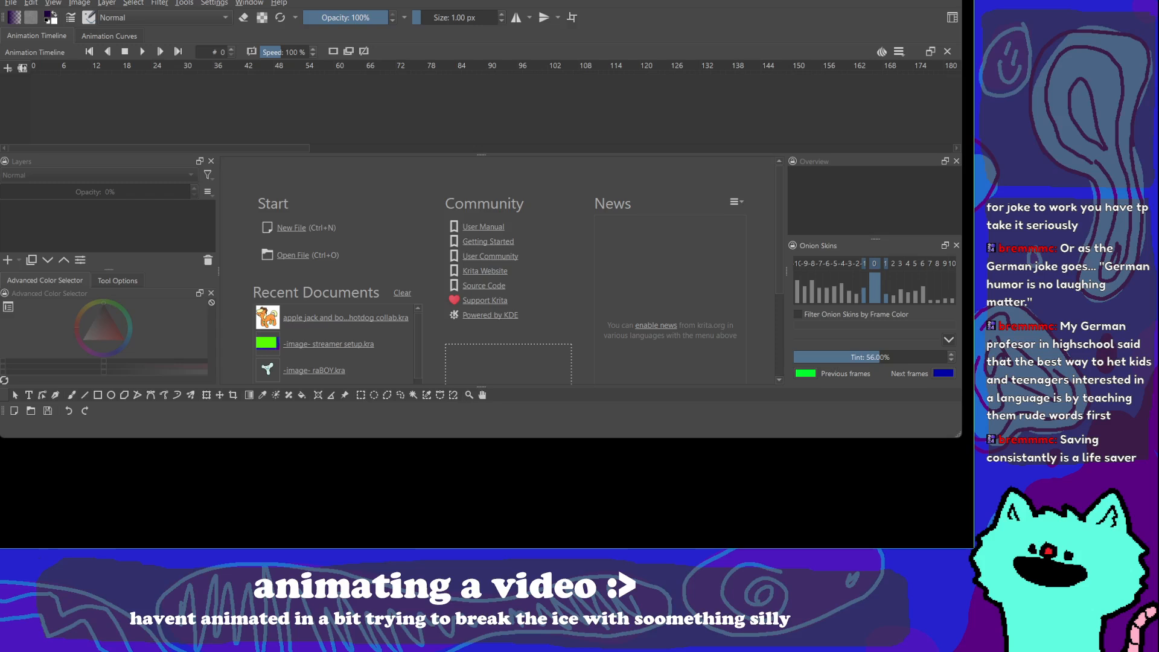
pyautogui.moveTo(627, 1); pyautogui.dragTo(546, 23)
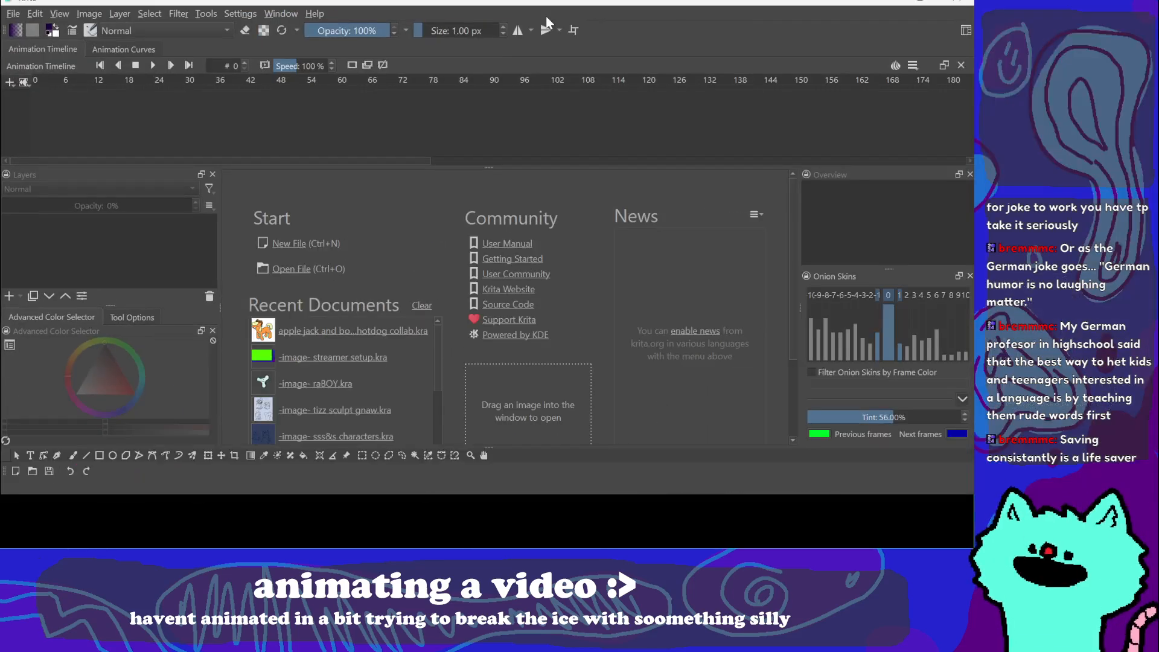
pyautogui.moveTo(546, 18); pyautogui.dragTo(544, 23)
pyautogui.click(367, 327)
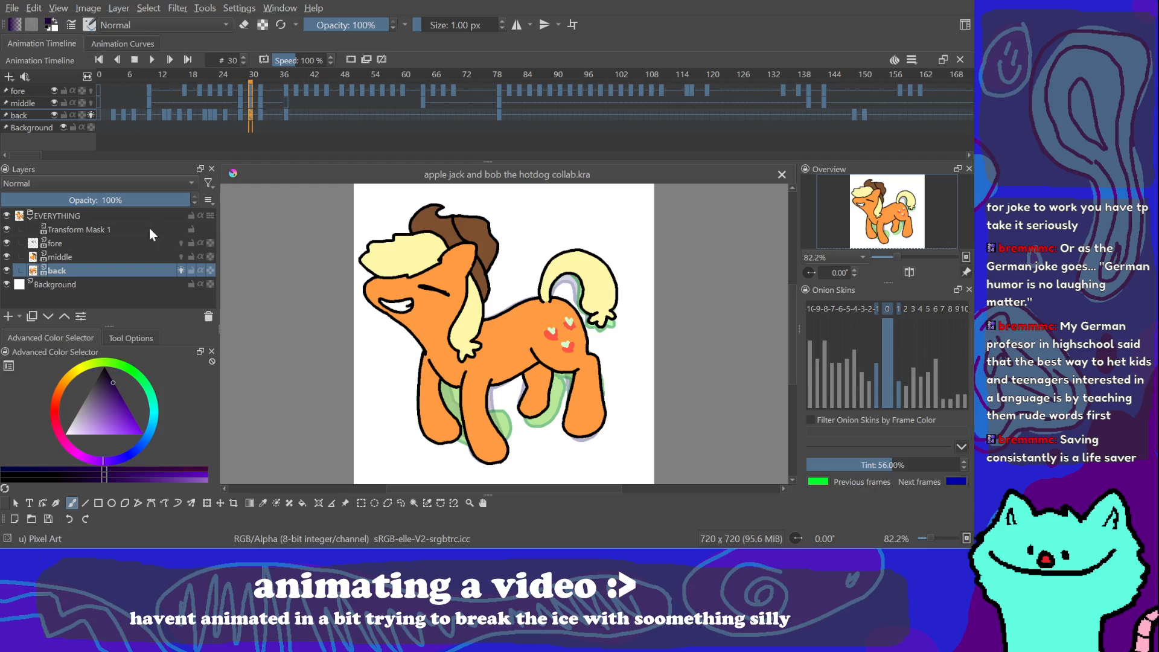
# Step: Select back-layer frames 0 to 39 and play that range with Transform Mask 1 visible
pyautogui.click(295, 115)
pyautogui.keyDown('shift'); pyautogui.click(101, 112); pyautogui.keyUp('shift')
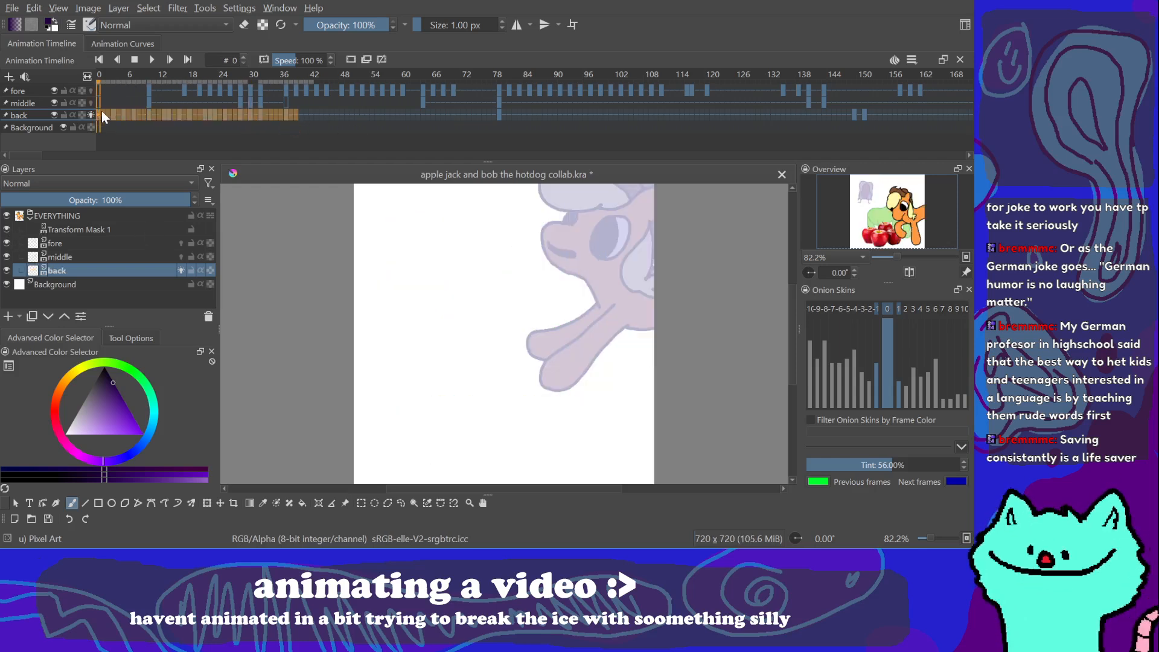
pyautogui.click(151, 60)
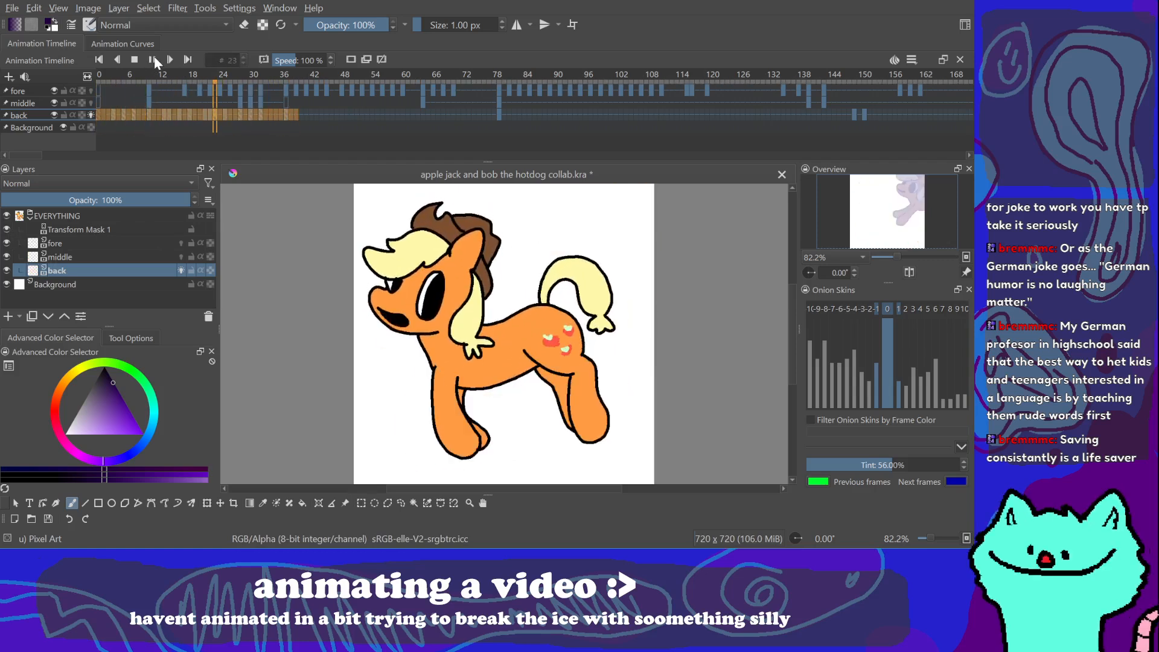
pyautogui.click(154, 60)
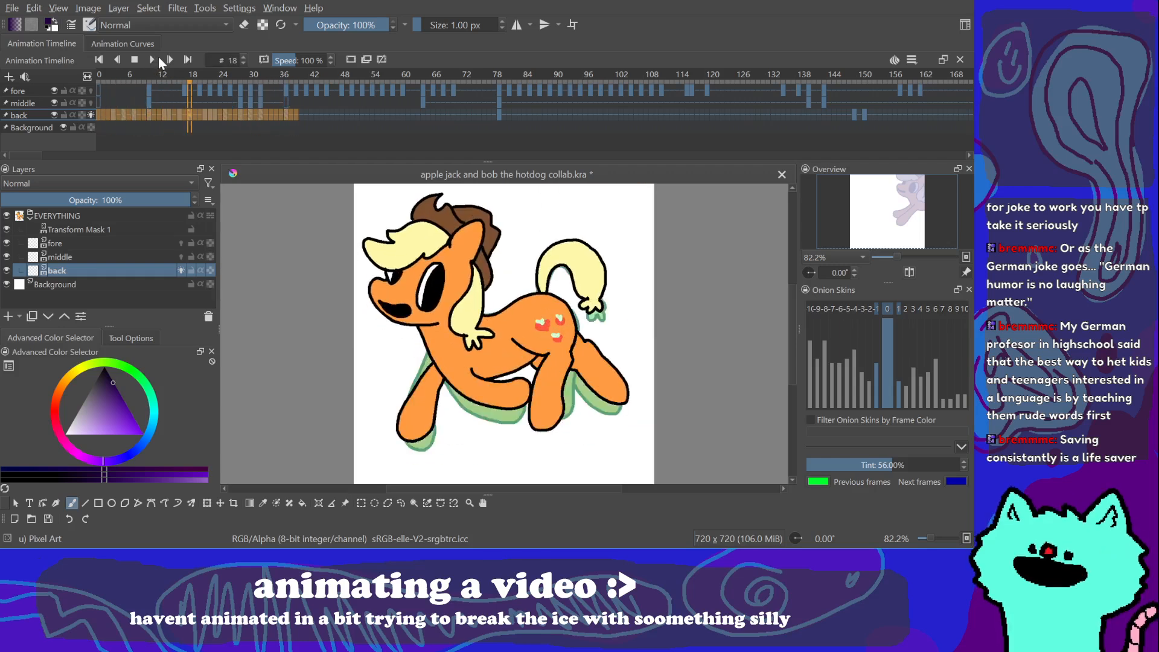
# Step: Compare playback of the walk with Transform Mask 1 hidden and with it shown again
pyautogui.click(7, 229)
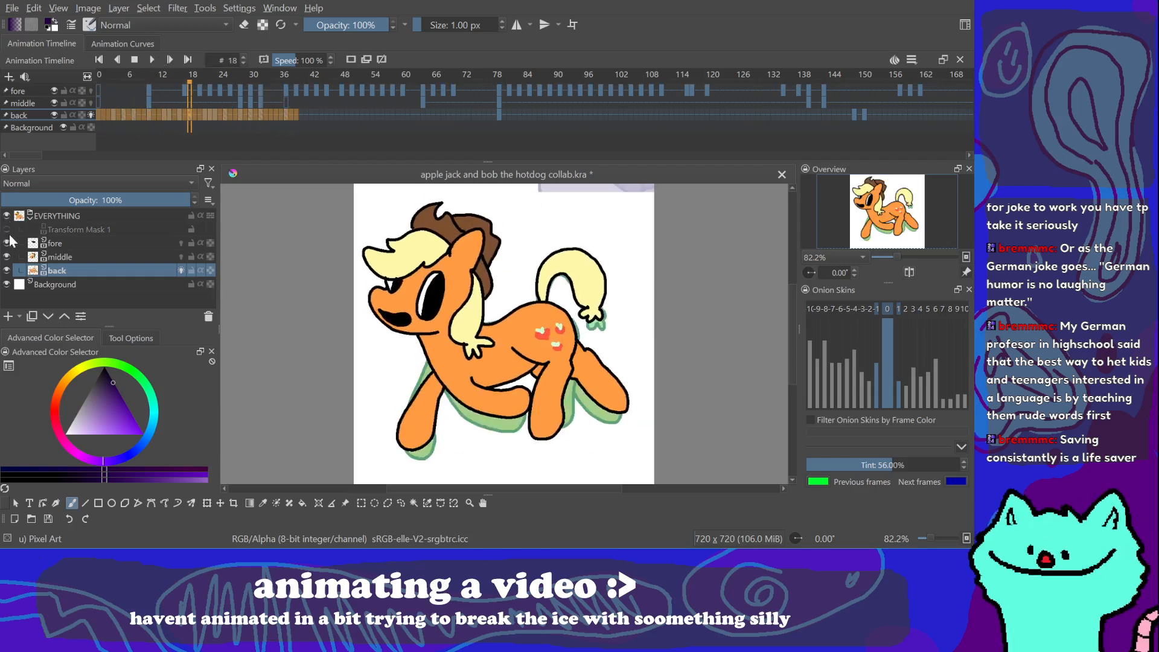
pyautogui.click(151, 59)
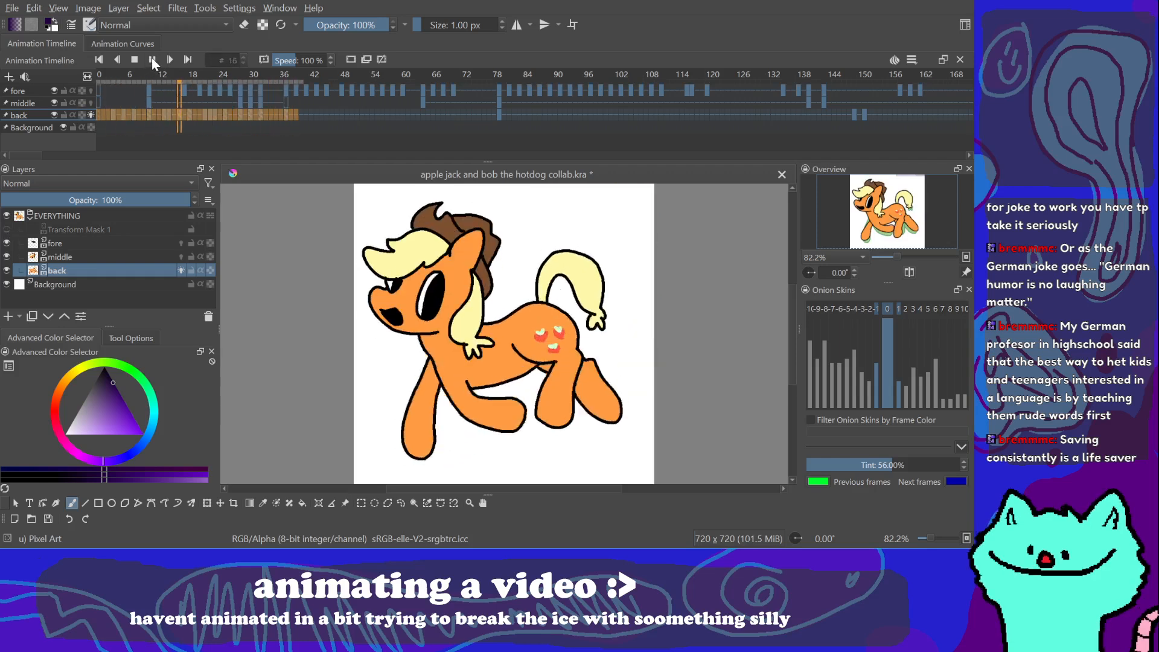
pyautogui.click(152, 58)
pyautogui.click(7, 229)
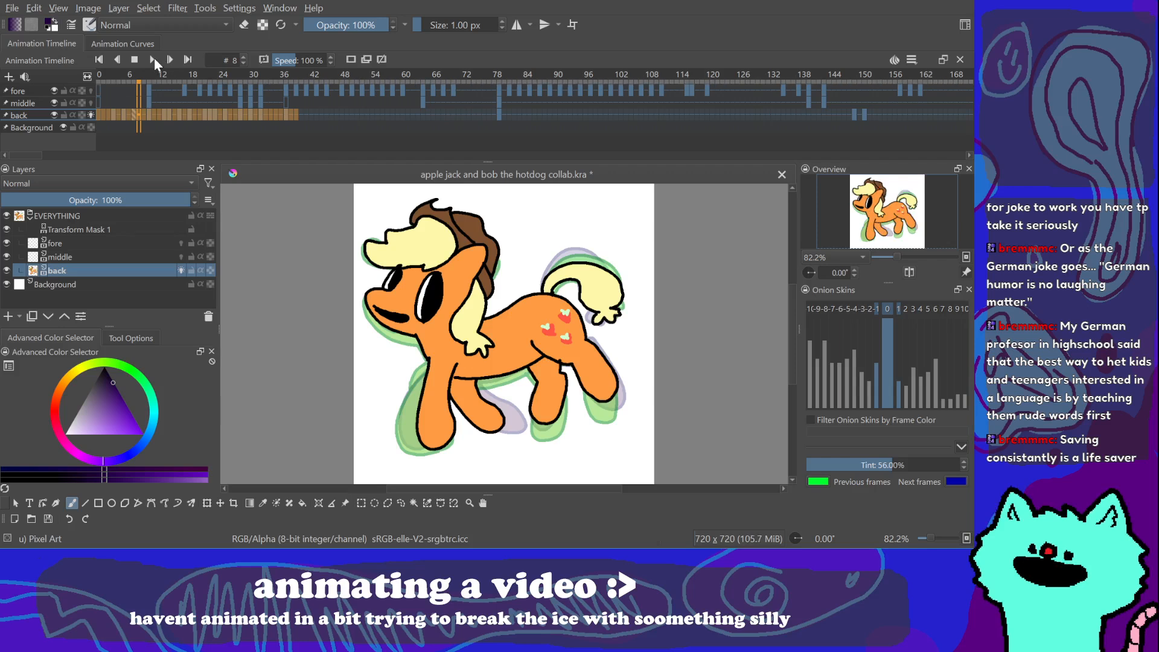
pyautogui.moveTo(510, 296); pyautogui.dragTo(494, 284)
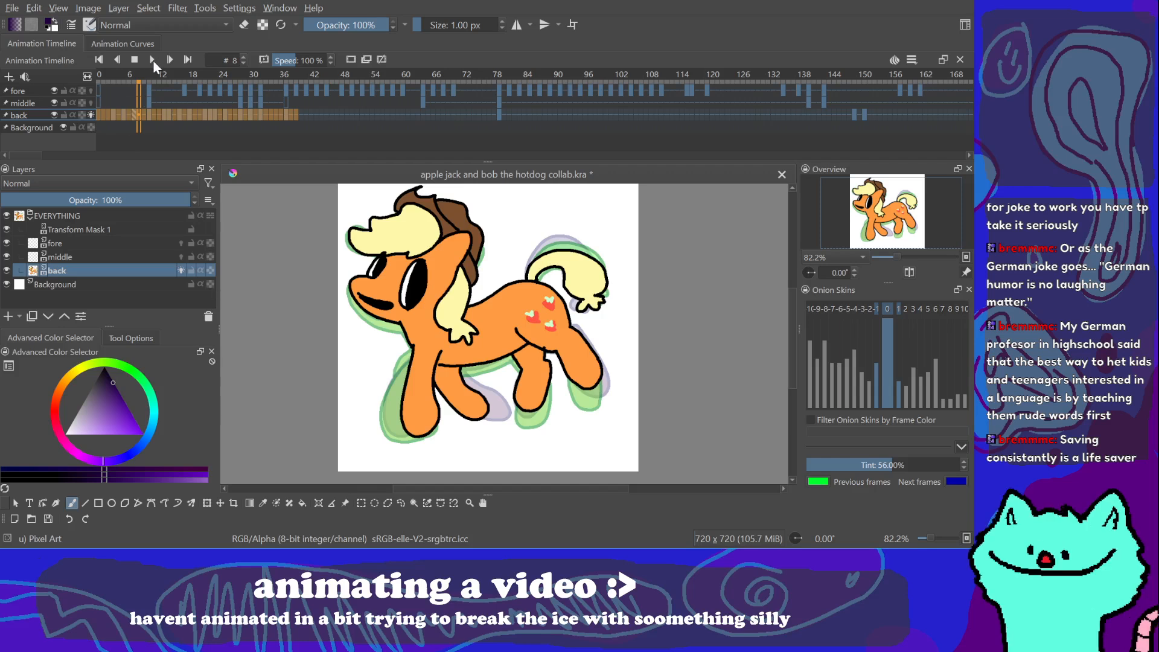
pyautogui.click(152, 60)
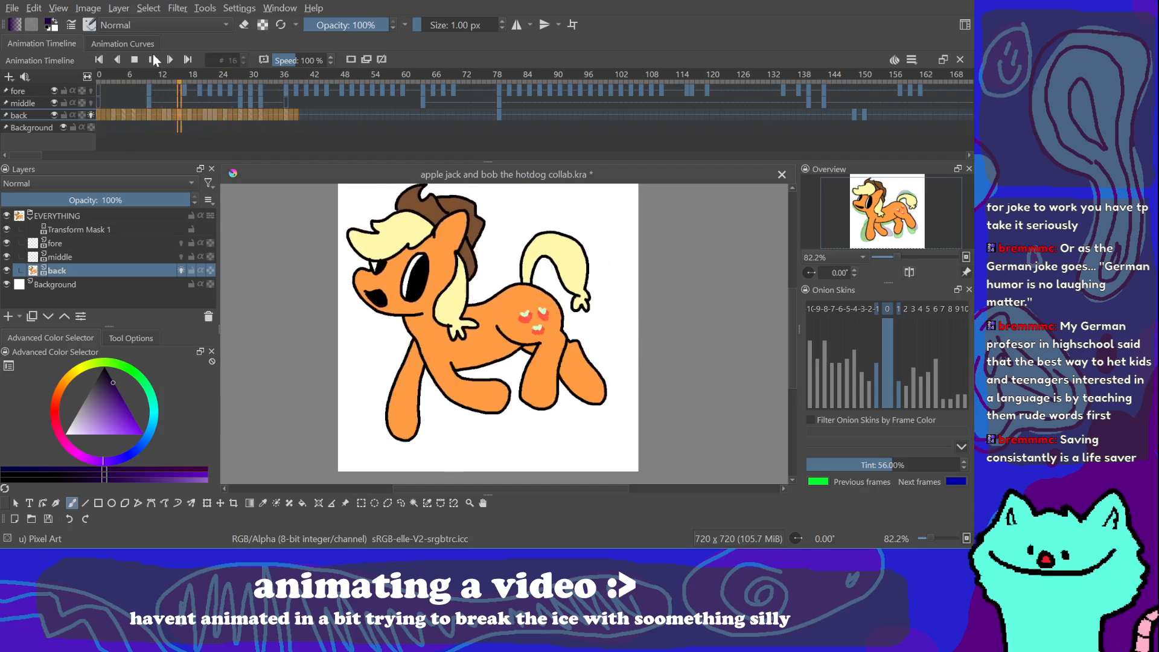
pyautogui.click(153, 59)
# Step: Inspect the apple scene around frames 36 to 55, and loop back-layer frames 37 to 62 to check the leg motion
pyautogui.click(284, 113)
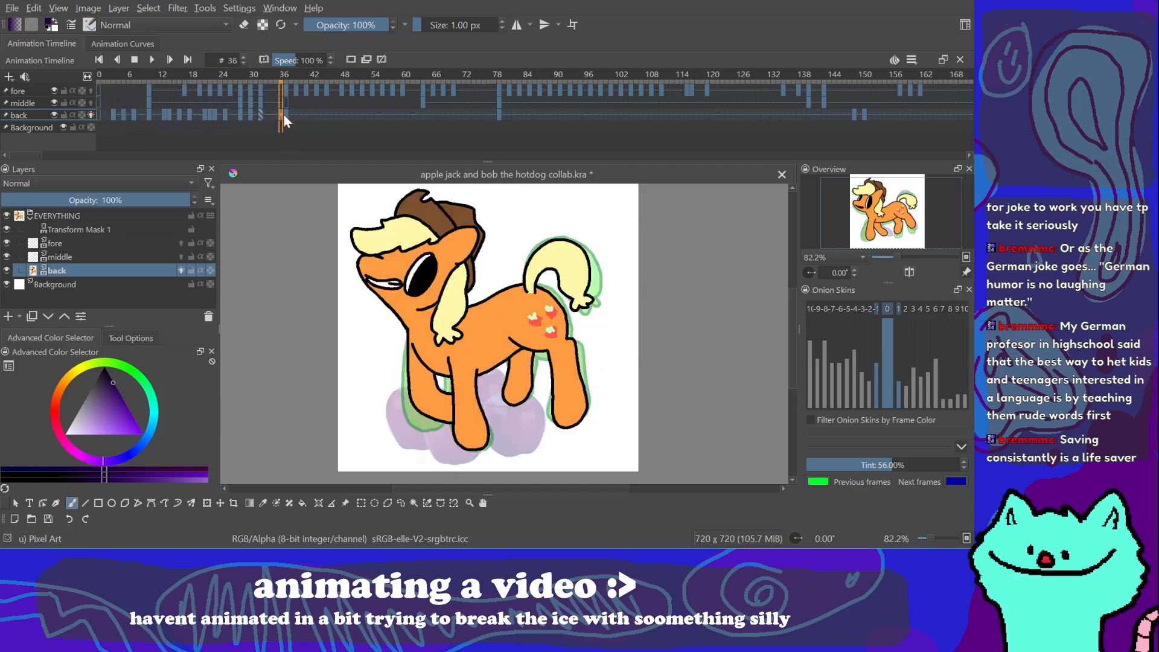
pyautogui.click(294, 114)
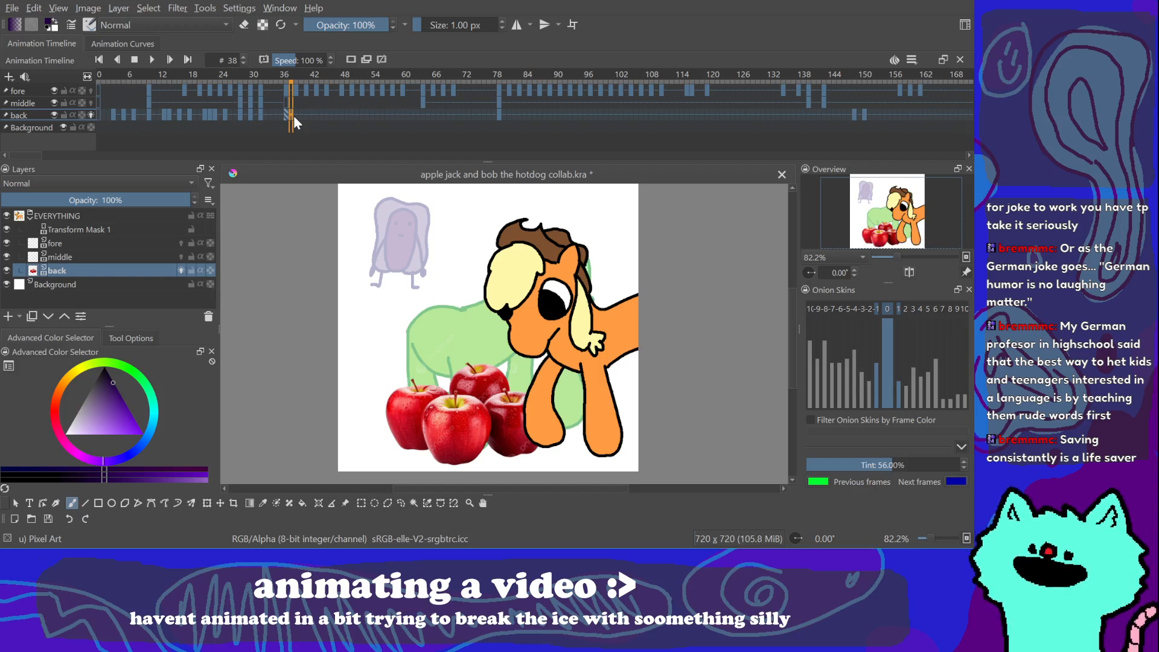
pyautogui.click(316, 117)
pyautogui.click(406, 116)
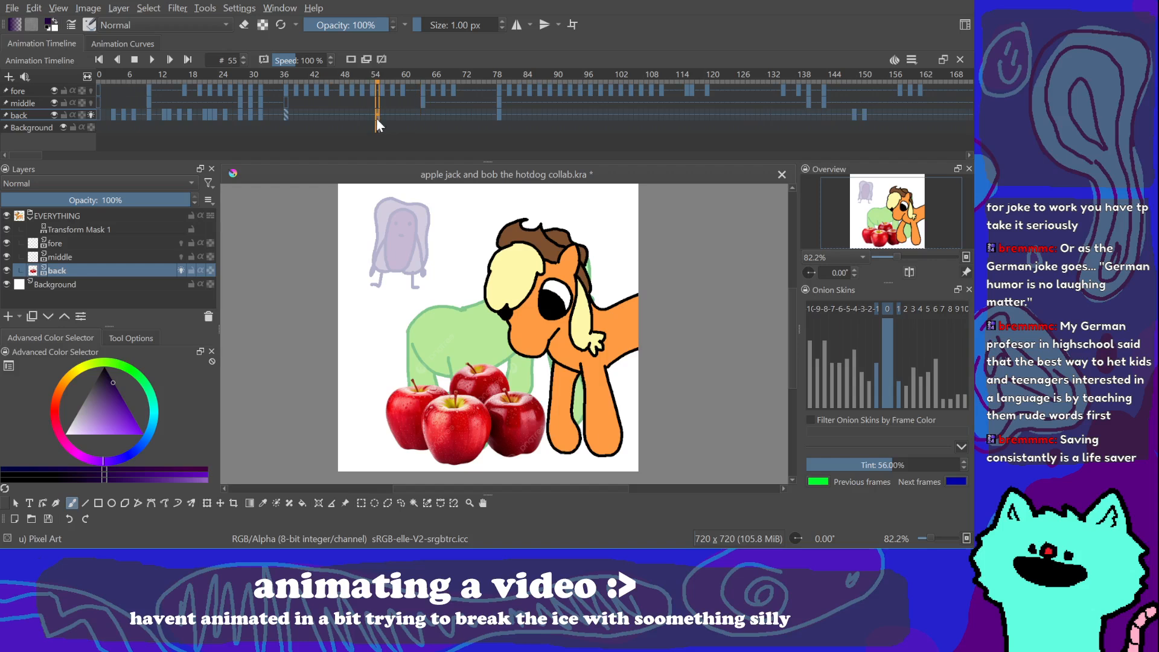
pyautogui.click(376, 116)
pyautogui.click(291, 116)
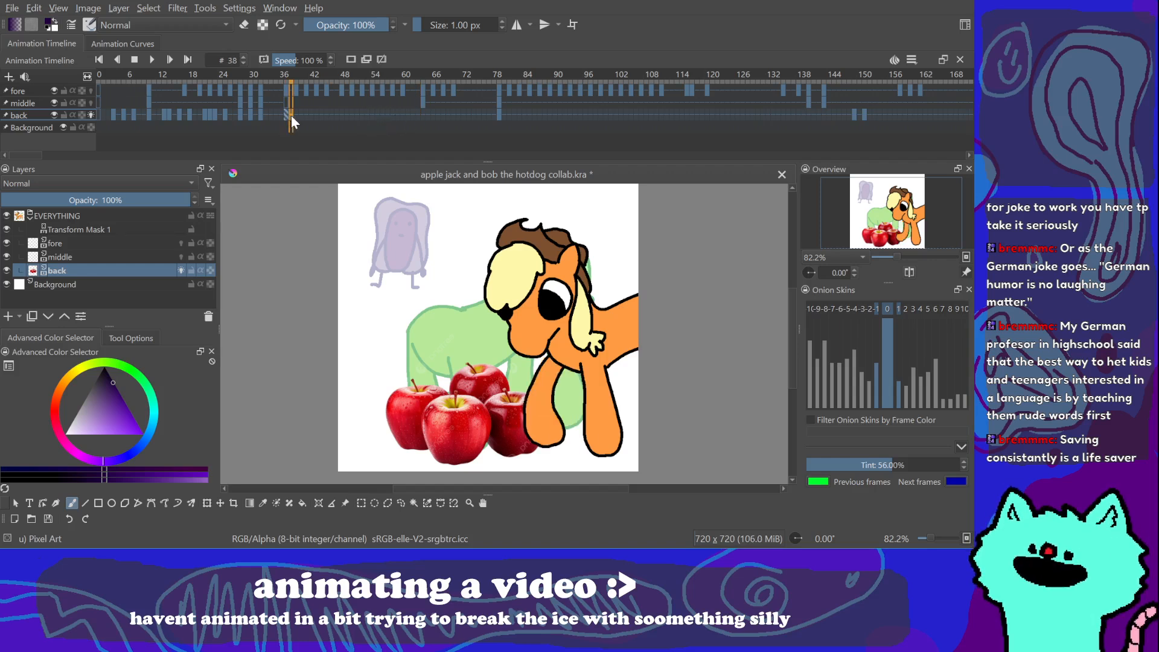
pyautogui.moveTo(286, 113); pyautogui.dragTo(412, 117)
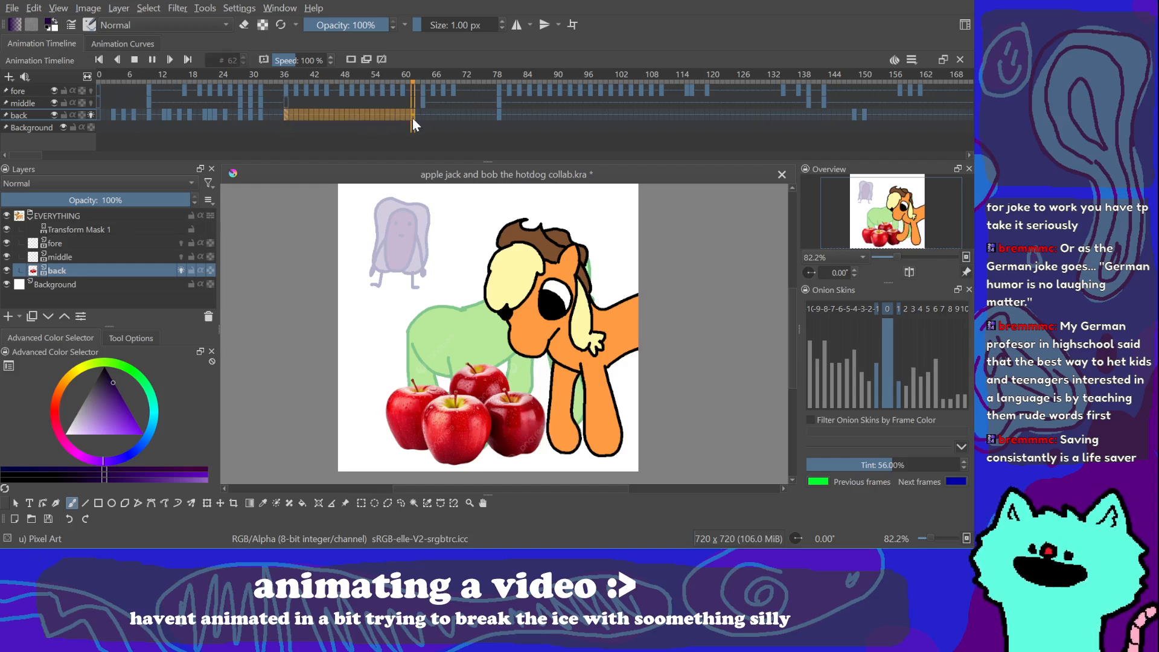
pyautogui.press('space')
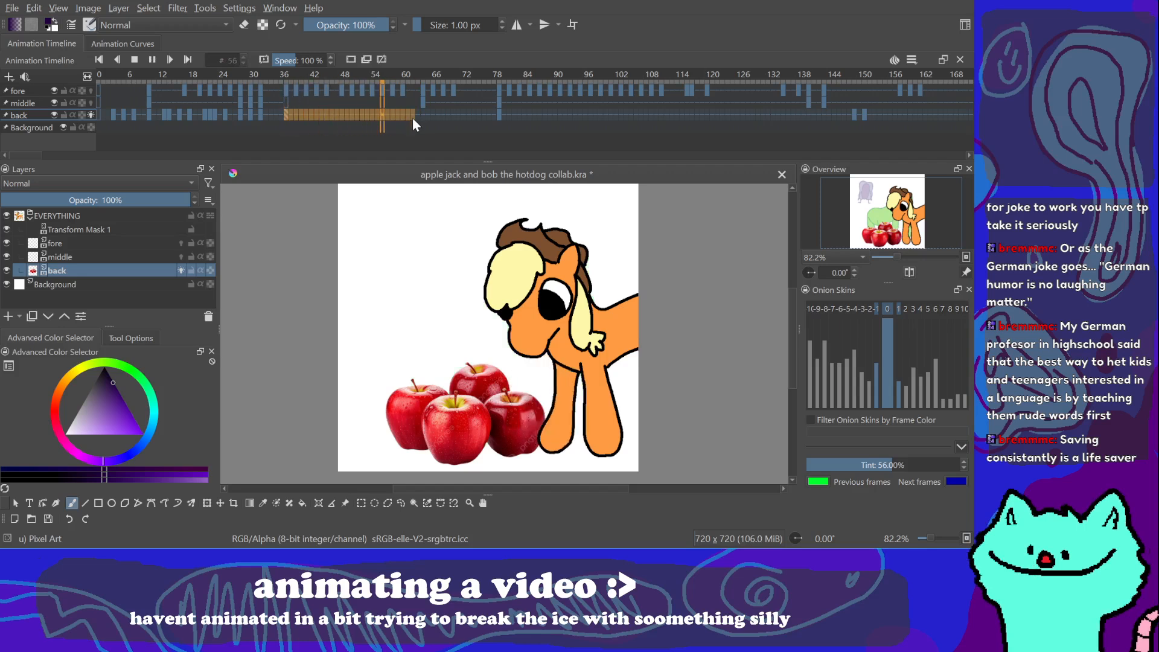
pyautogui.press('space')
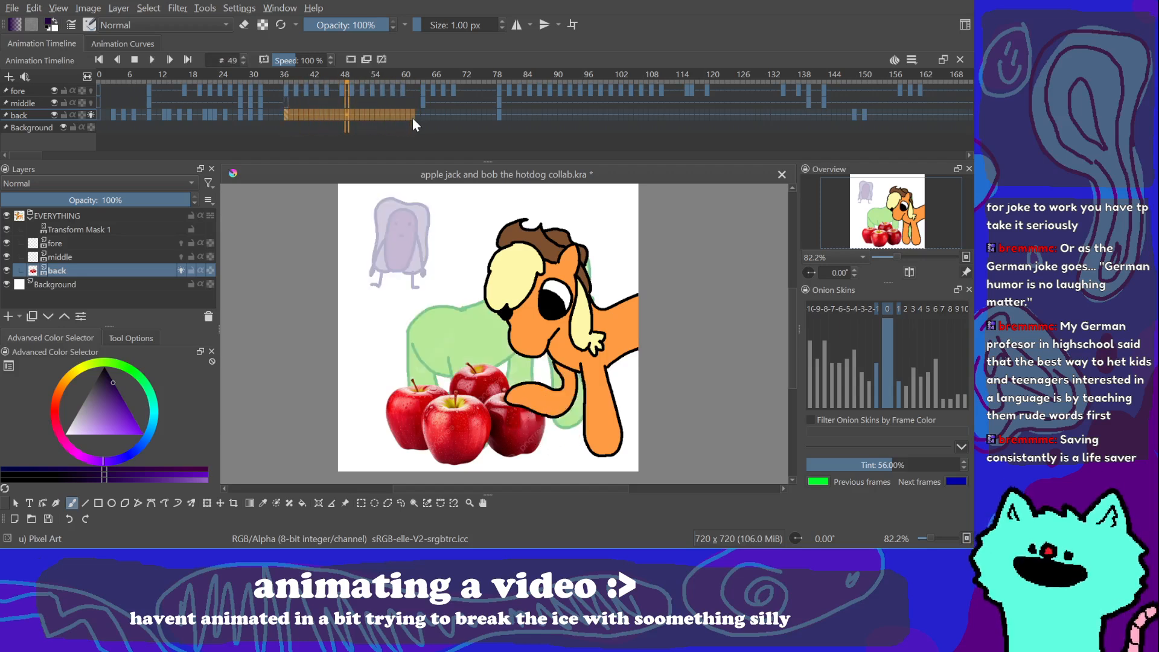
# Step: Play the hot dog scene from frame 82 through frame 169, and examine the thumbs-up drawing at frame 68
pyautogui.click(432, 114)
pyautogui.click(417, 116)
pyautogui.click(436, 111)
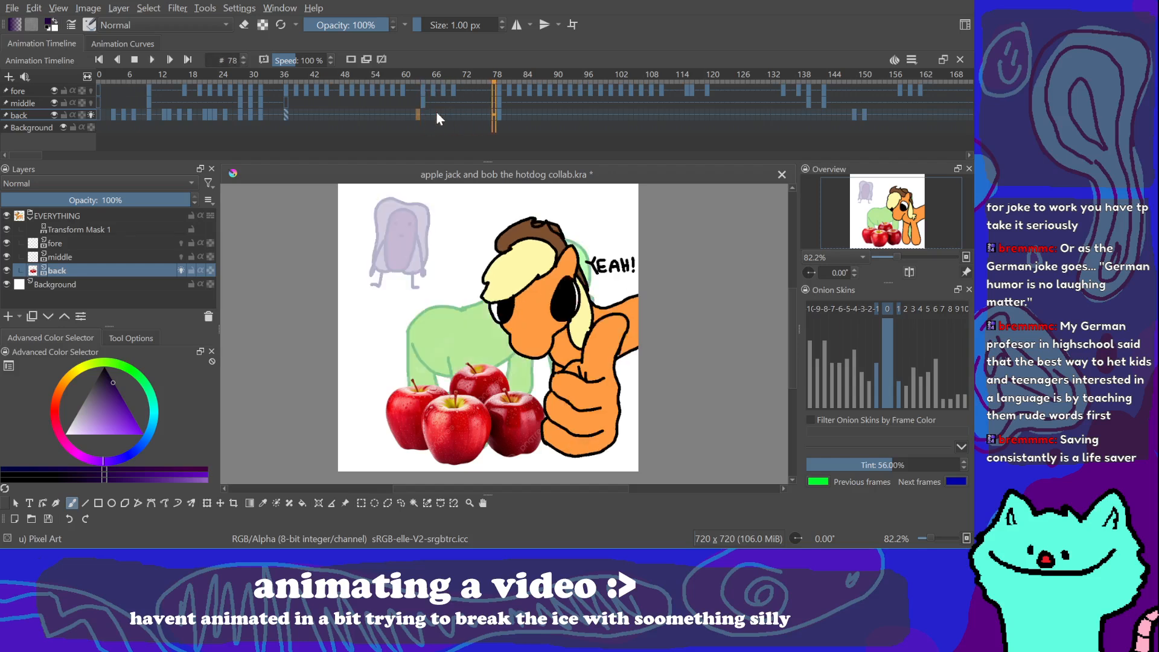
pyautogui.click(512, 114)
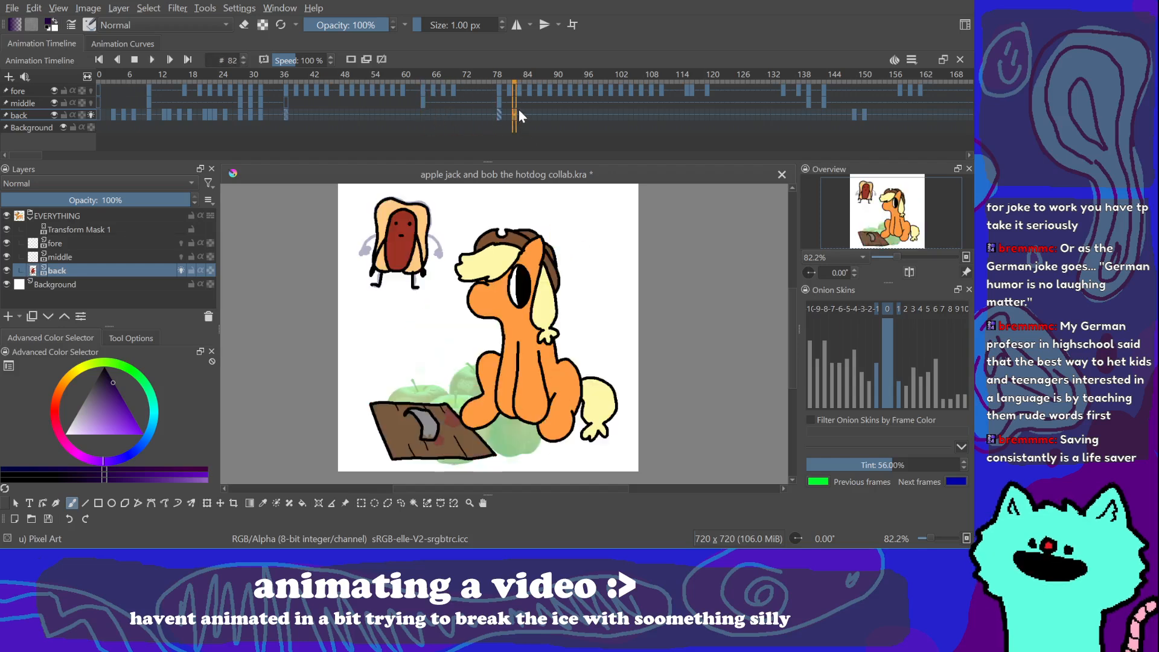
pyautogui.press('space')
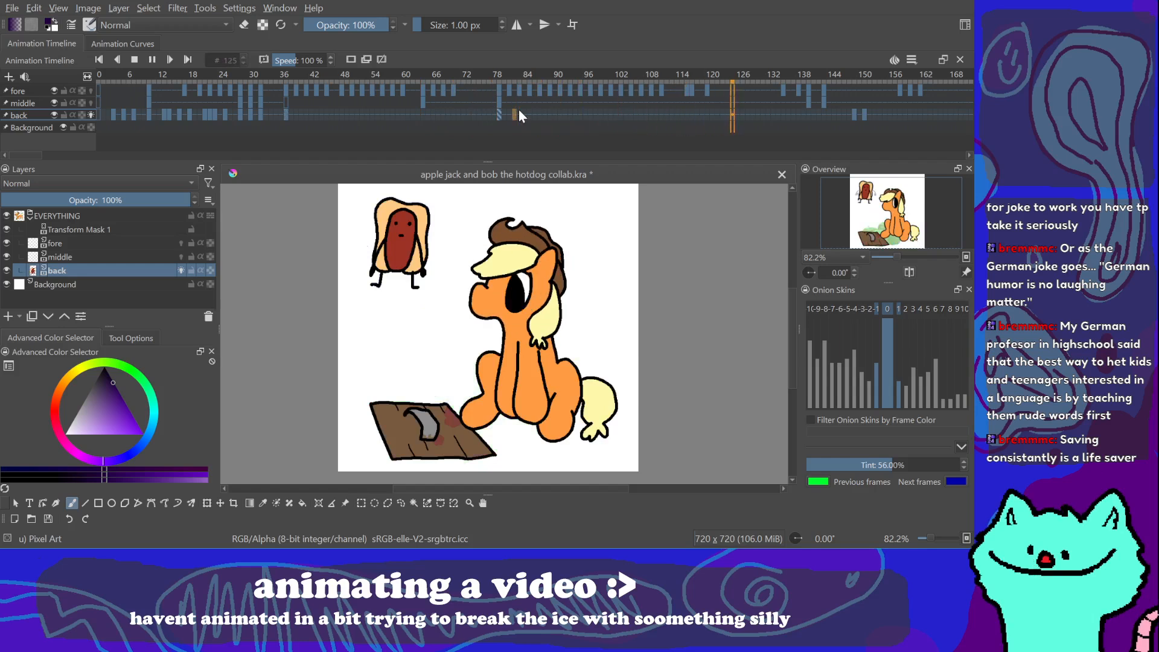
pyautogui.press('space')
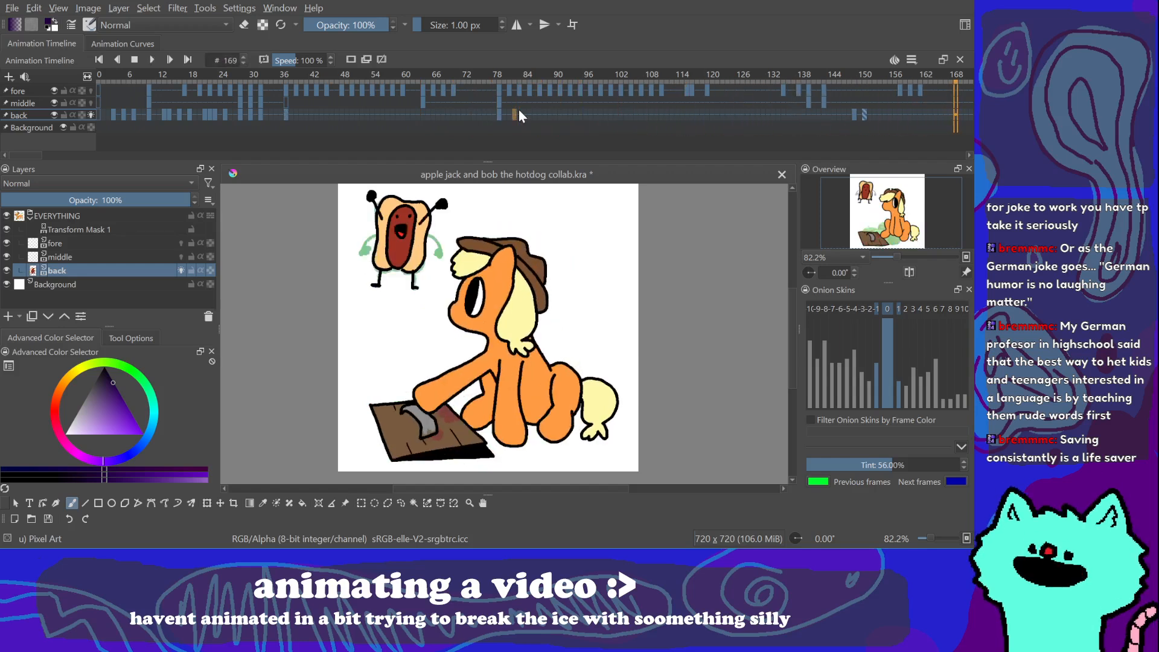
pyautogui.click(595, 114)
pyautogui.click(447, 113)
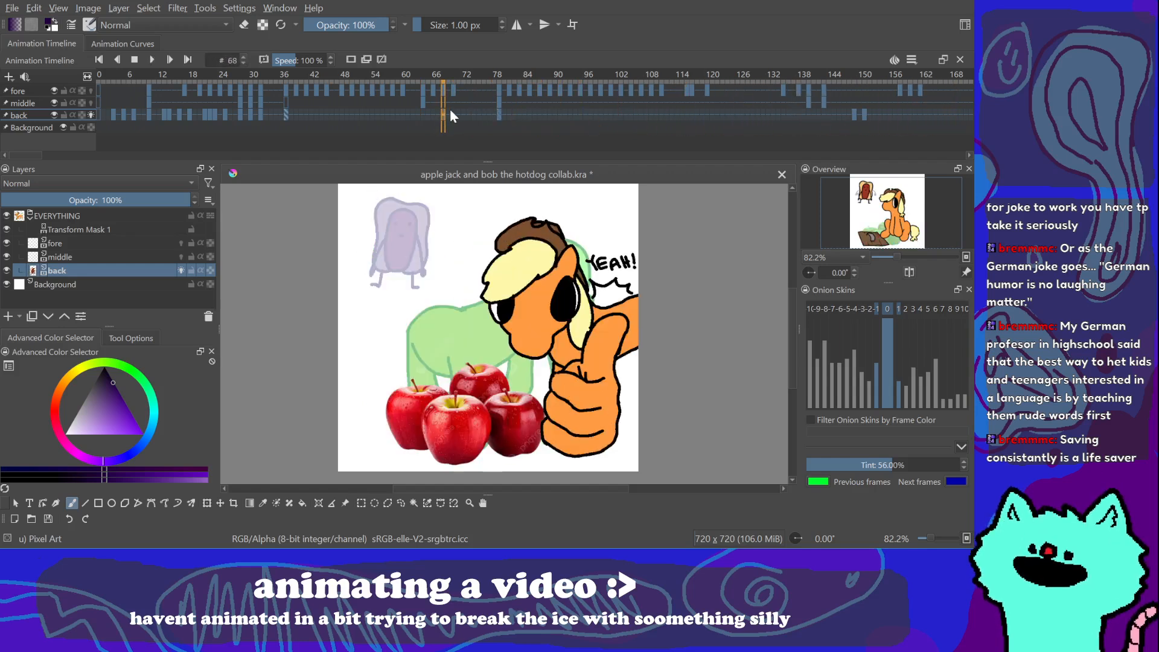
# Step: Make the fore layer active in the hot dog scene and go to its frame 79
pyautogui.click(391, 114)
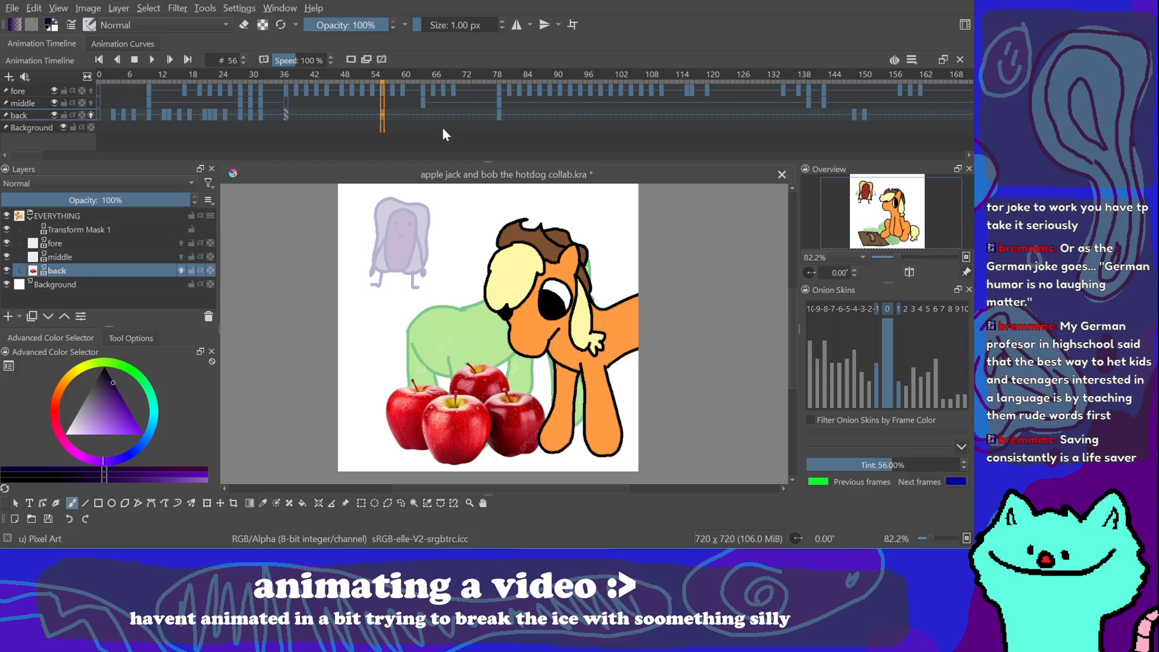
pyautogui.click(510, 114)
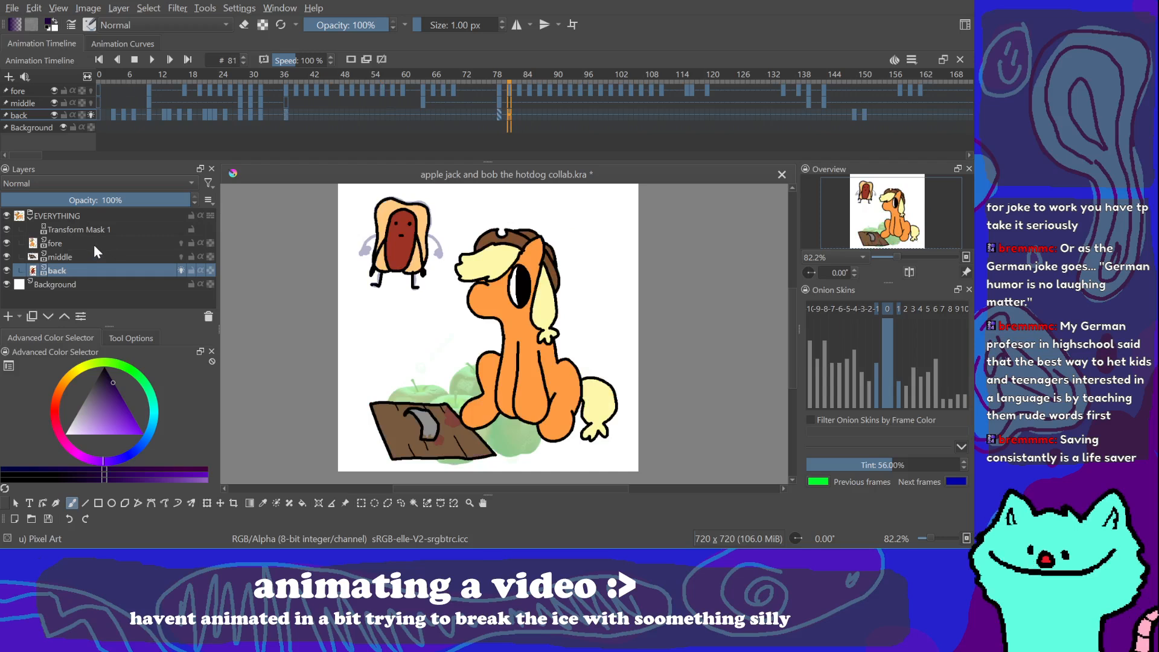
pyautogui.click(95, 244)
pyautogui.click(95, 255)
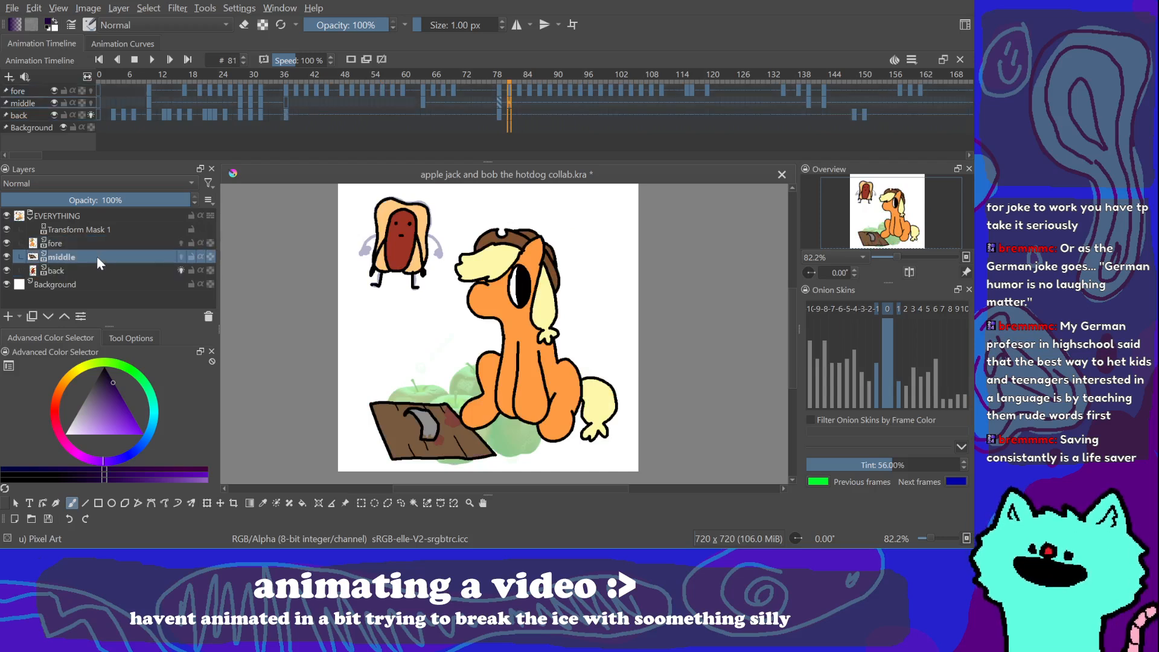
pyautogui.click(85, 243)
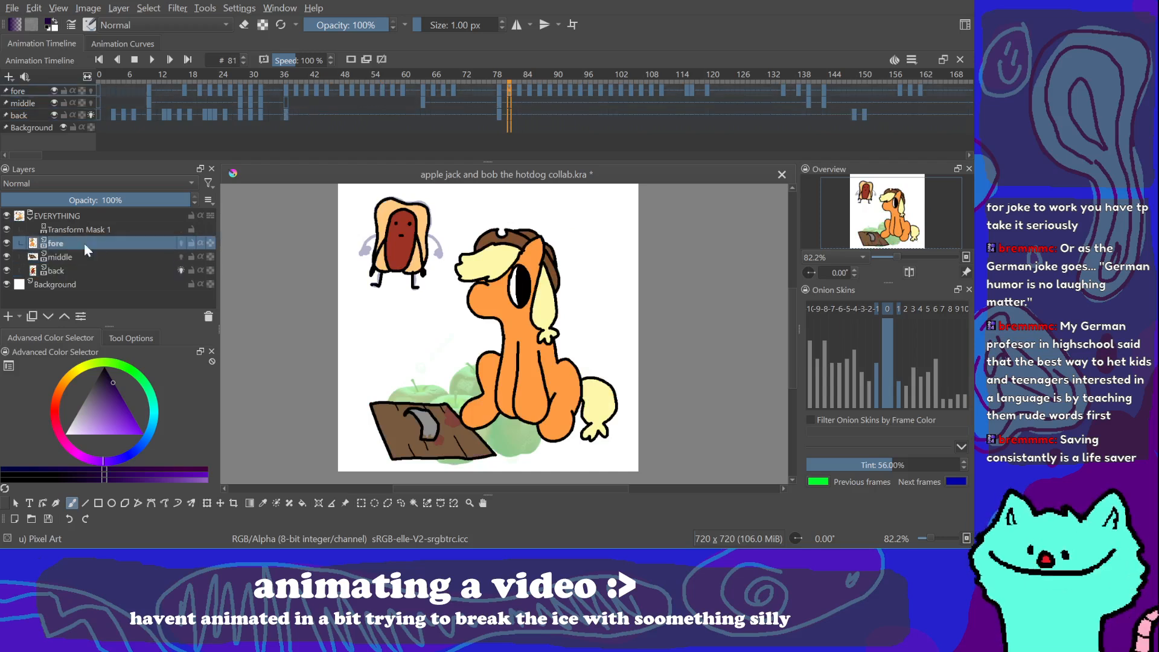
pyautogui.click(502, 92)
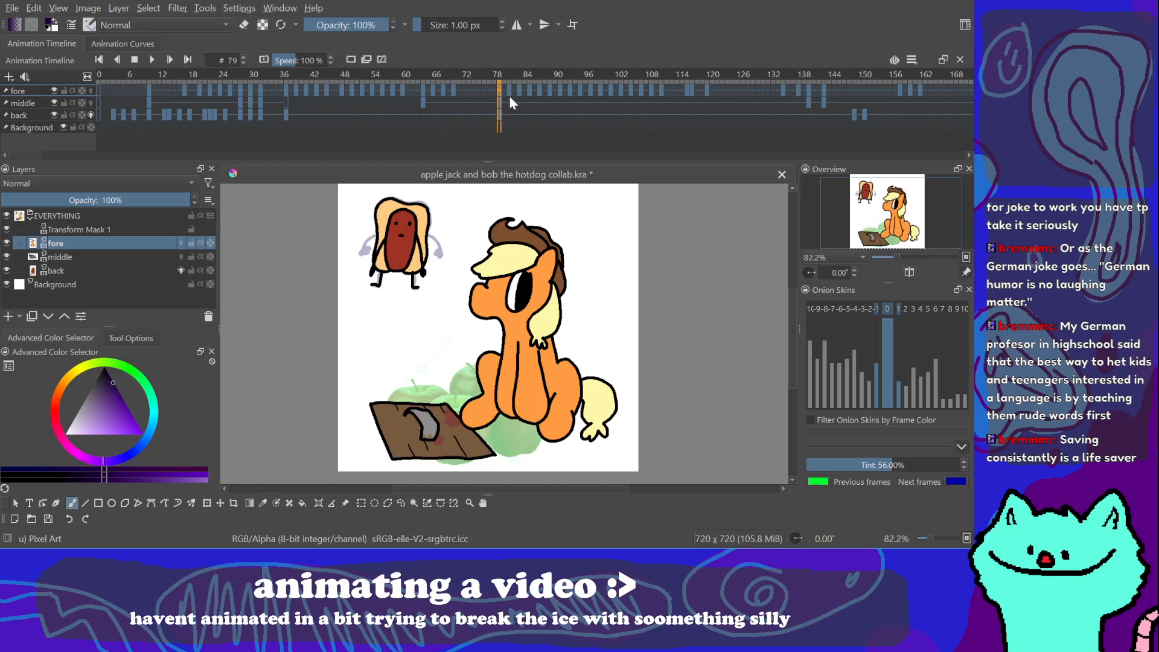
pyautogui.click(508, 89)
pyautogui.click(498, 89)
# Step: Frame the pony's head and torso at frame 79 and save the animation file
pyautogui.moveTo(463, 357); pyautogui.dragTo(404, 347)
pyautogui.moveTo(109, 379); pyautogui.dragTo(123, 311)
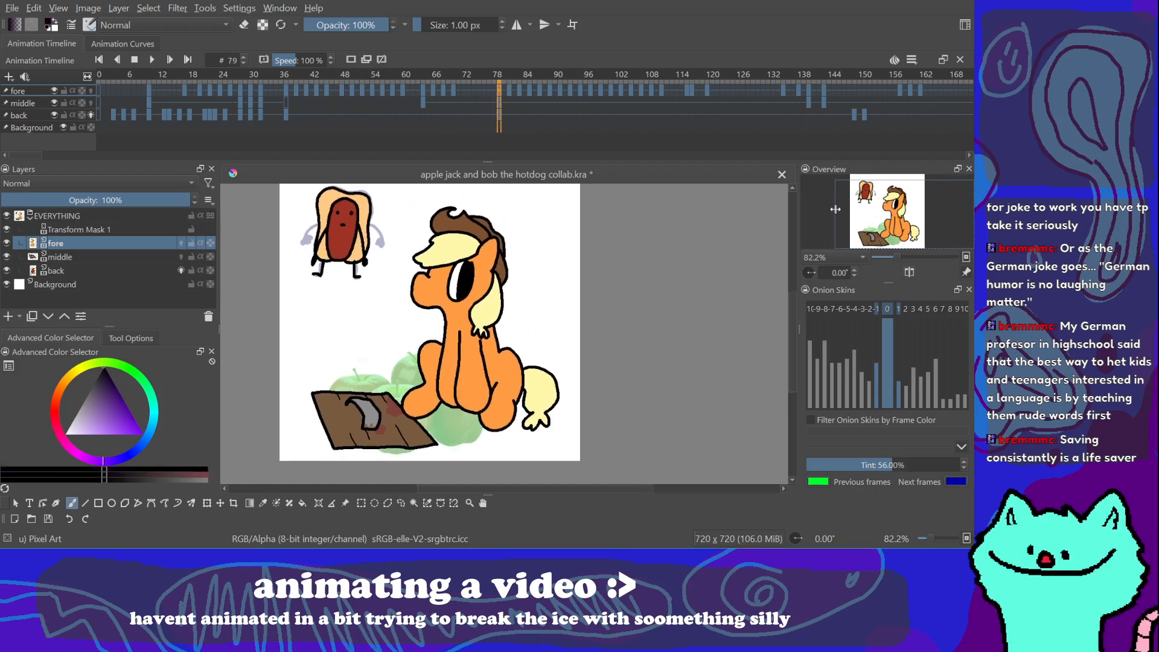
pyautogui.moveTo(895, 255)
pyautogui.mouseDown()
pyautogui.moveTo(915, 257)
pyautogui.moveTo(885, 259)
pyautogui.moveTo(896, 258)
pyautogui.mouseUp()
pyautogui.moveTo(562, 347); pyautogui.dragTo(607, 375)
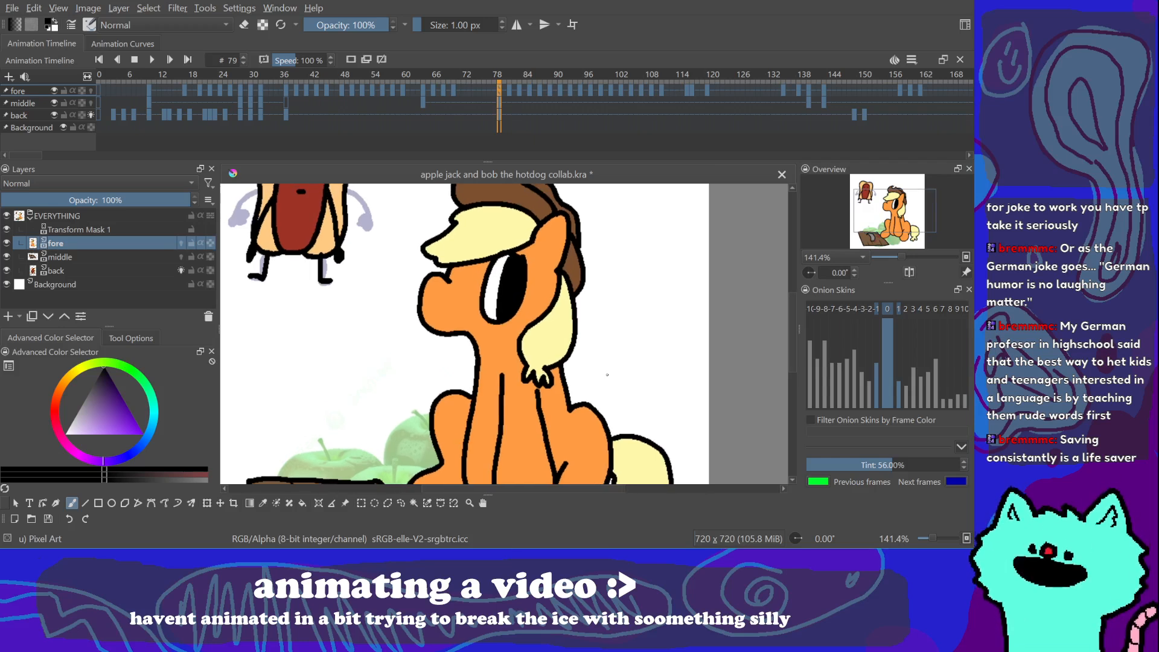
pyautogui.hotkey('ctrl', 's')
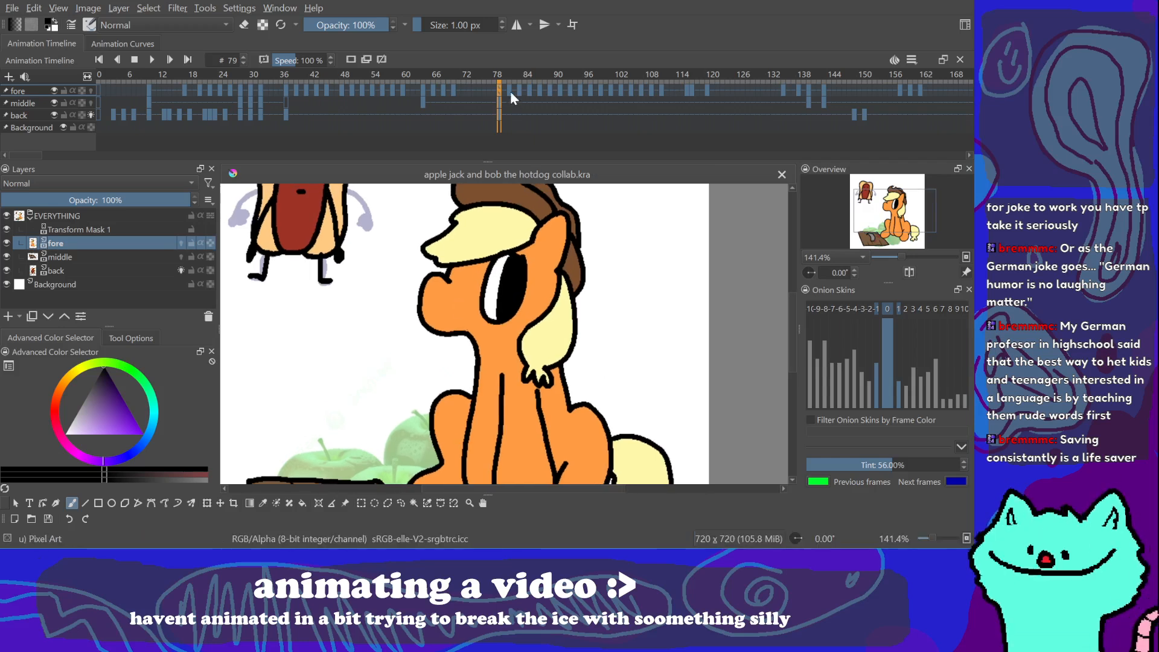
# Step: Compare the pony's head on fore-layer frames 79 and 81
pyautogui.scroll(6, 511, 92)
pyautogui.scroll(-6, 510, 92)
pyautogui.press('space')
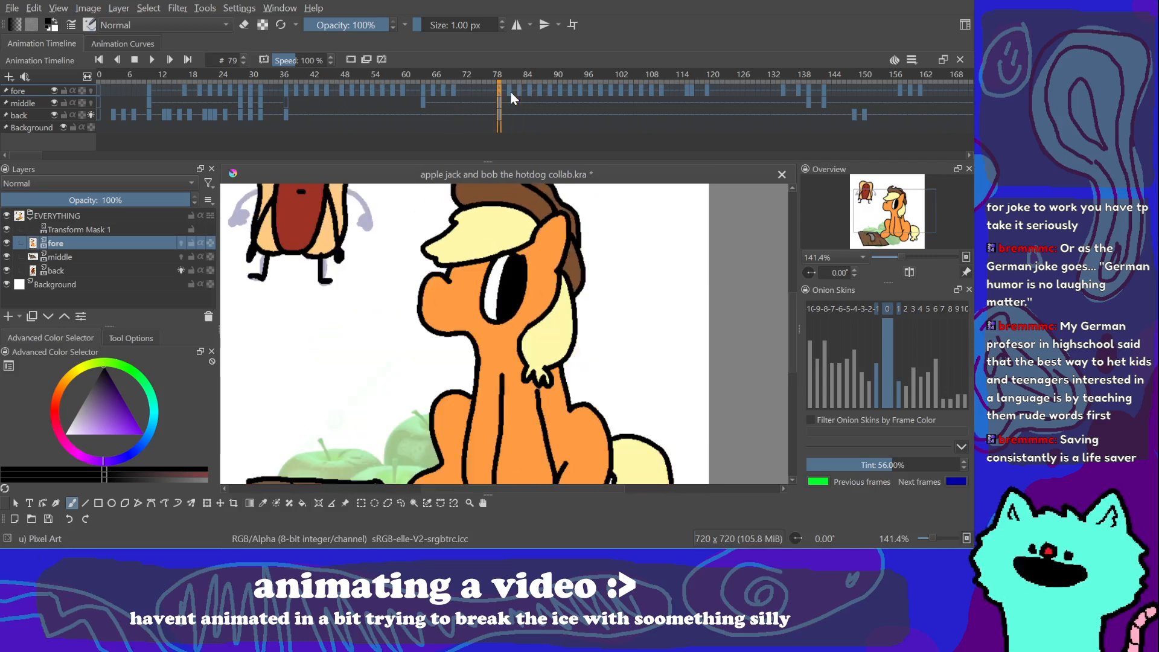
pyautogui.press('space')
pyautogui.click(507, 92)
pyautogui.click(500, 92)
# Step: Set the brush size to 7 px and test it with a stroke beside the pony's head, undoing the test marks
pyautogui.moveTo(422, 307)
pyautogui.mouseDown()
pyautogui.moveTo(461, 321)
pyautogui.moveTo(424, 315)
pyautogui.mouseUp()
pyautogui.hotkey('ctrl', 'z')
pyautogui.click(502, 22)
pyautogui.click(502, 22)
pyautogui.click(502, 22)
pyautogui.click(502, 22)
pyautogui.click(502, 22)
pyautogui.click(502, 21)
pyautogui.moveTo(593, 241)
pyautogui.mouseDown()
pyautogui.moveTo(612, 271)
pyautogui.moveTo(600, 292)
pyautogui.mouseUp()
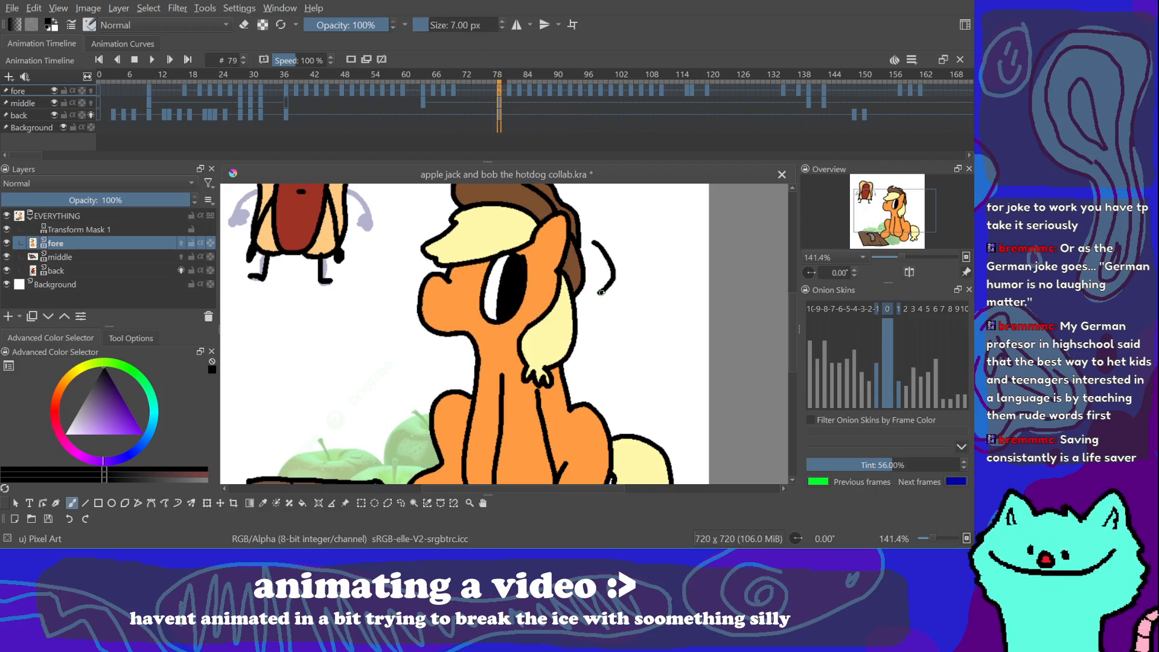
pyautogui.hotkey('ctrl', 'z')
# Step: Draw a small open mouth on the pony's muzzle at frame 79 and fill it white
pyautogui.moveTo(435, 305); pyautogui.dragTo(421, 312)
pyautogui.hotkey('ctrl', 'z')
pyautogui.moveTo(447, 324); pyautogui.dragTo(457, 325)
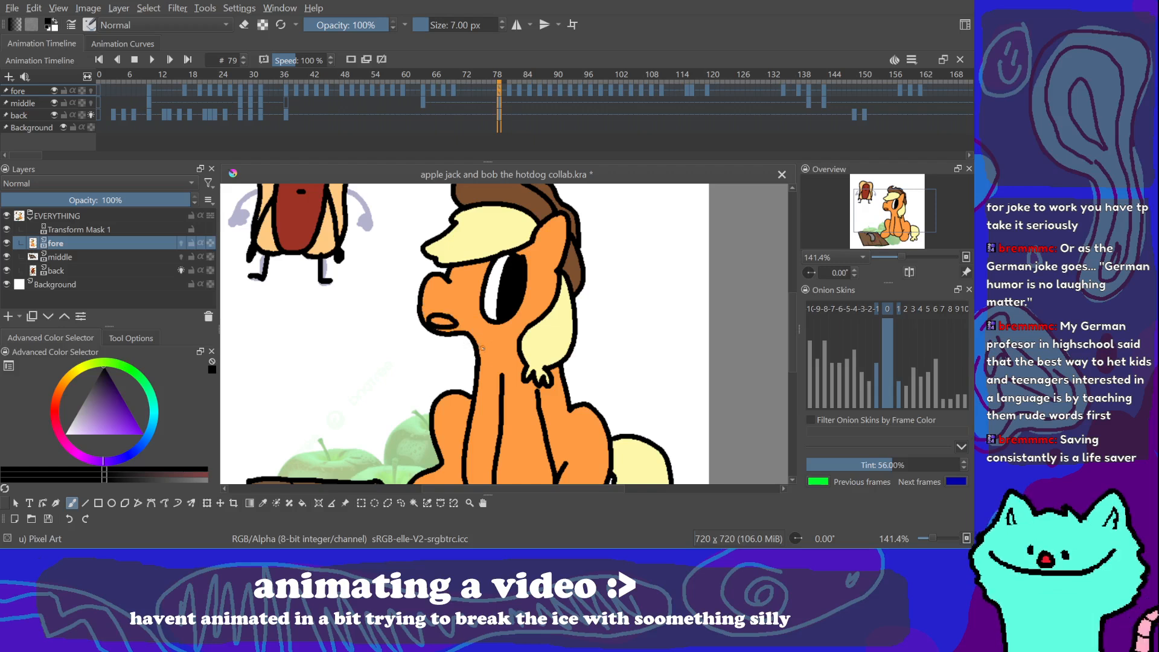
pyautogui.press('x')
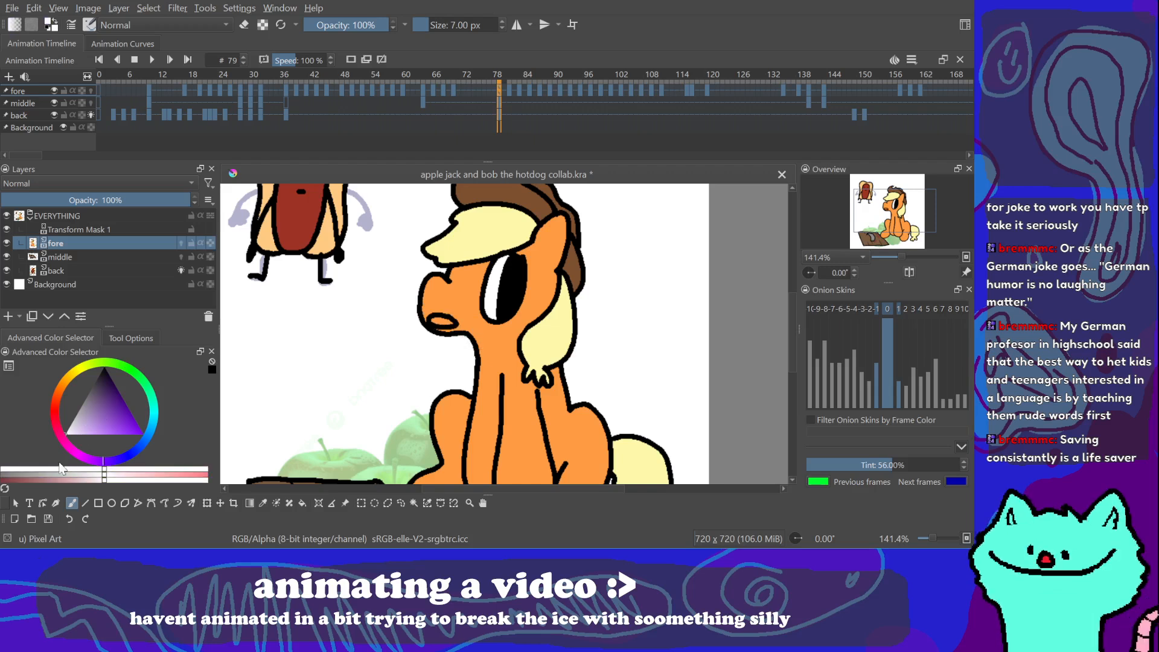
pyautogui.press('f')
pyautogui.click(441, 322)
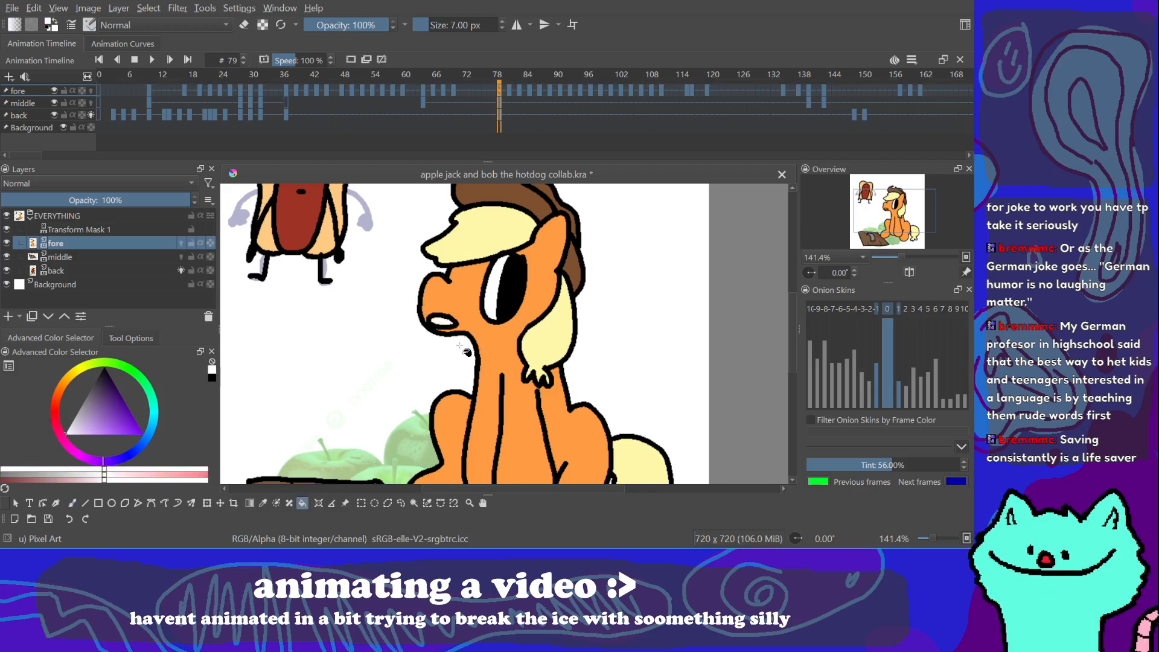
# Step: Outline a small open mouth on the pony's muzzle at frame 81 and fill it black
pyautogui.press('b')
pyautogui.press('Right')
pyautogui.press('Right')
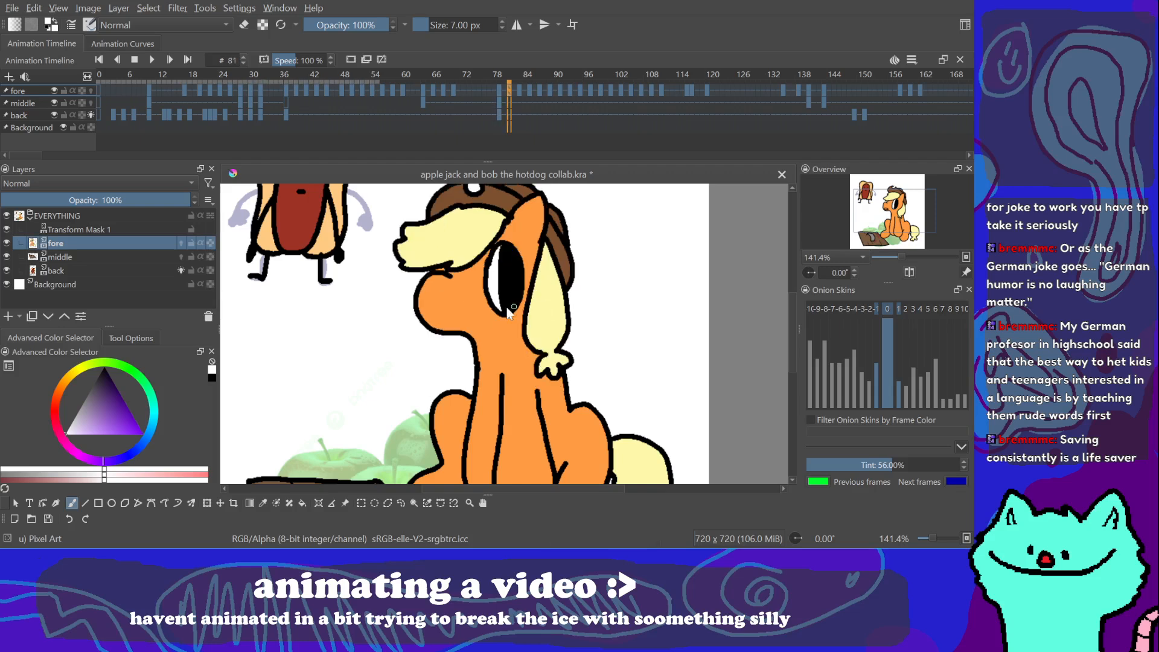
pyautogui.moveTo(456, 312)
pyautogui.mouseDown()
pyautogui.moveTo(432, 315)
pyautogui.moveTo(458, 319)
pyautogui.mouseUp()
pyautogui.hotkey('ctrl', 'z')
pyautogui.click(212, 378)
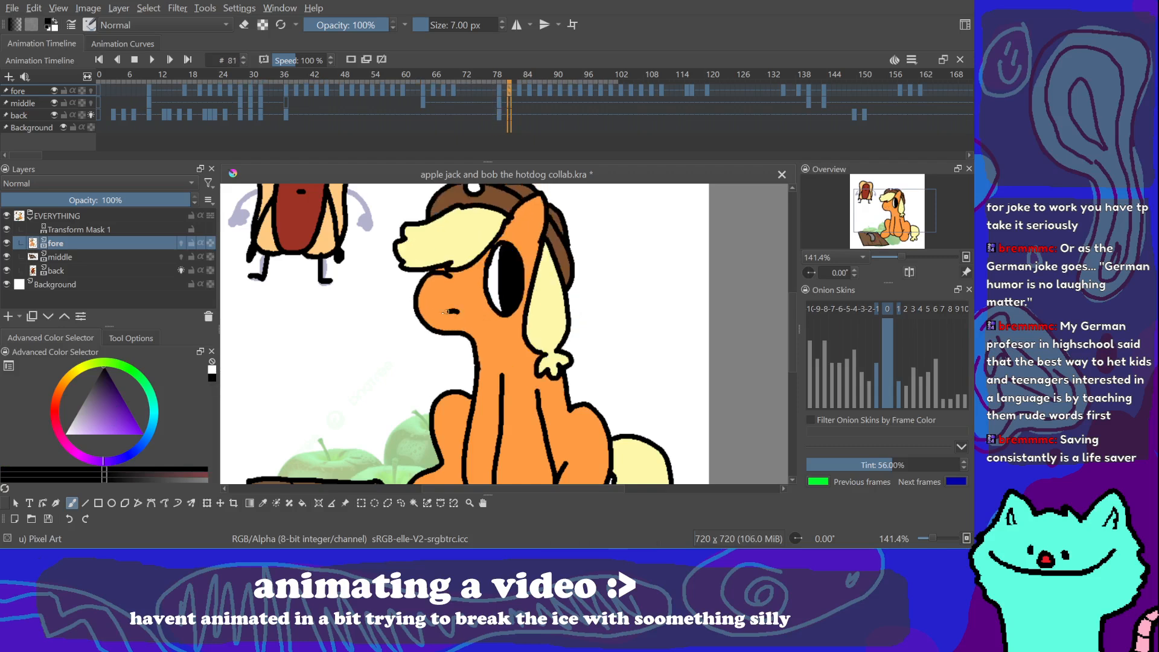
pyautogui.moveTo(451, 311); pyautogui.dragTo(456, 312)
pyautogui.hotkey('ctrl', 'z')
pyautogui.moveTo(456, 312)
pyautogui.mouseDown()
pyautogui.moveTo(433, 320)
pyautogui.moveTo(459, 314)
pyautogui.mouseUp()
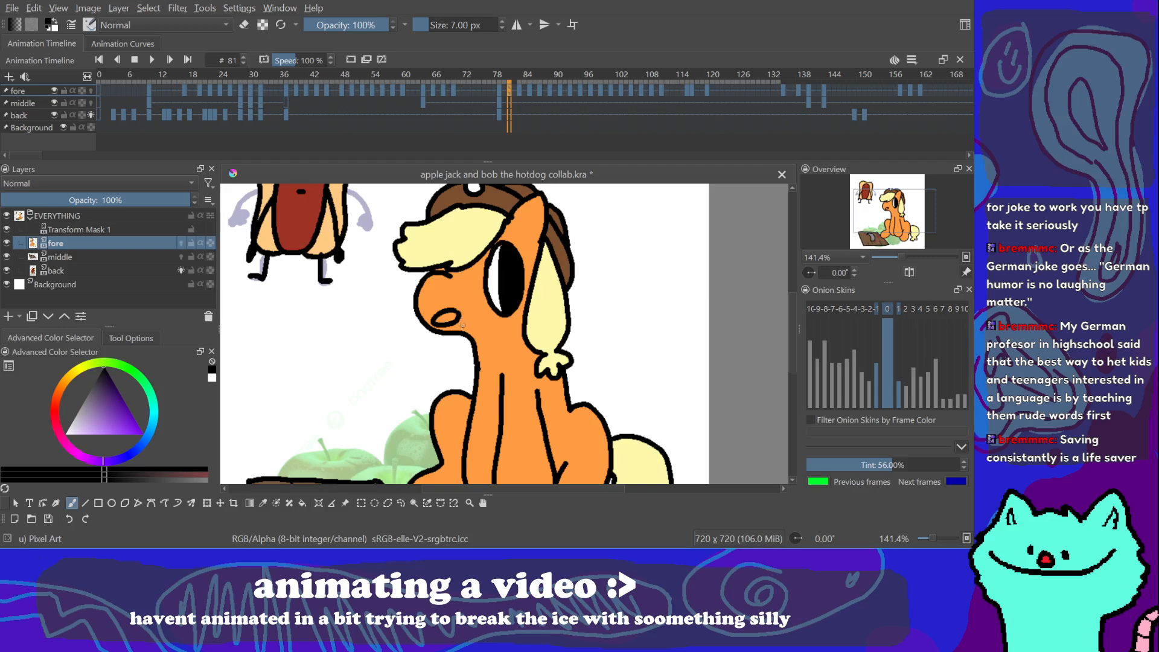
pyautogui.press('f')
pyautogui.click(449, 318)
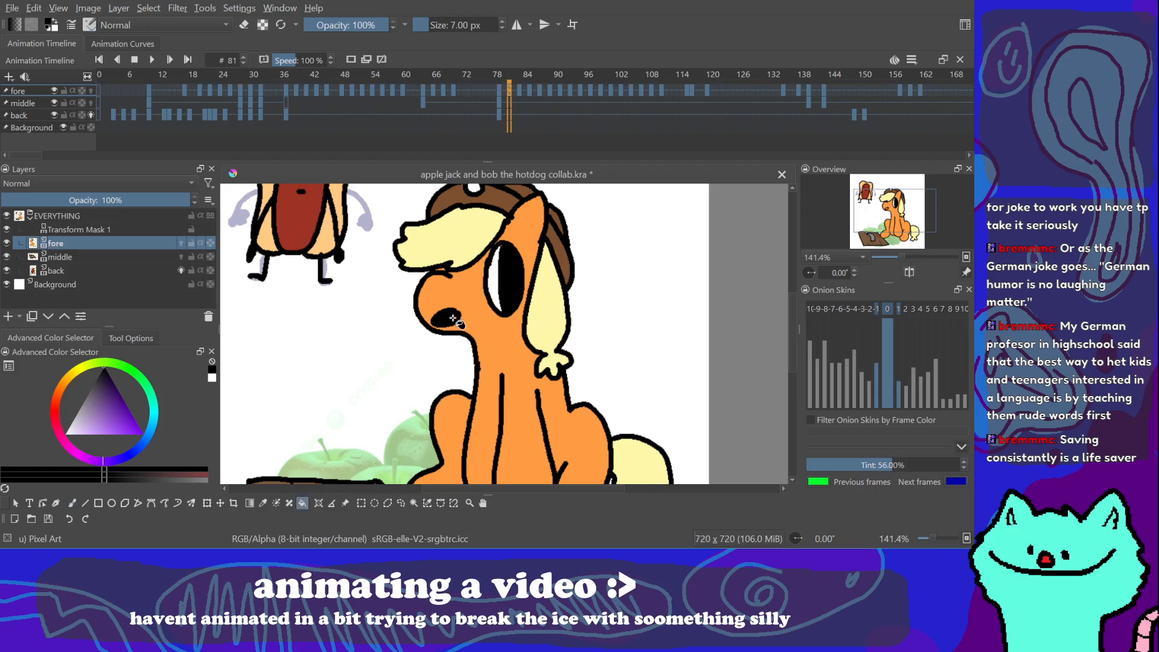
# Step: Compare the white mouth at frame 79 with the black mouth at frame 81
pyautogui.click(499, 93)
pyautogui.press('space')
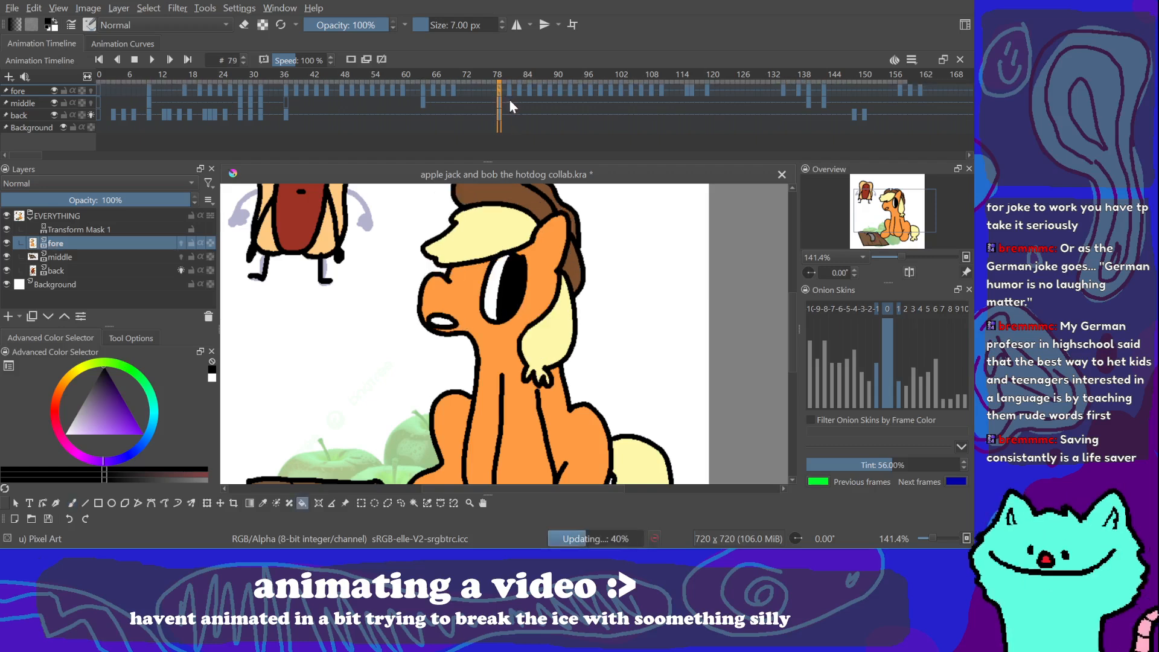
pyautogui.click(511, 99)
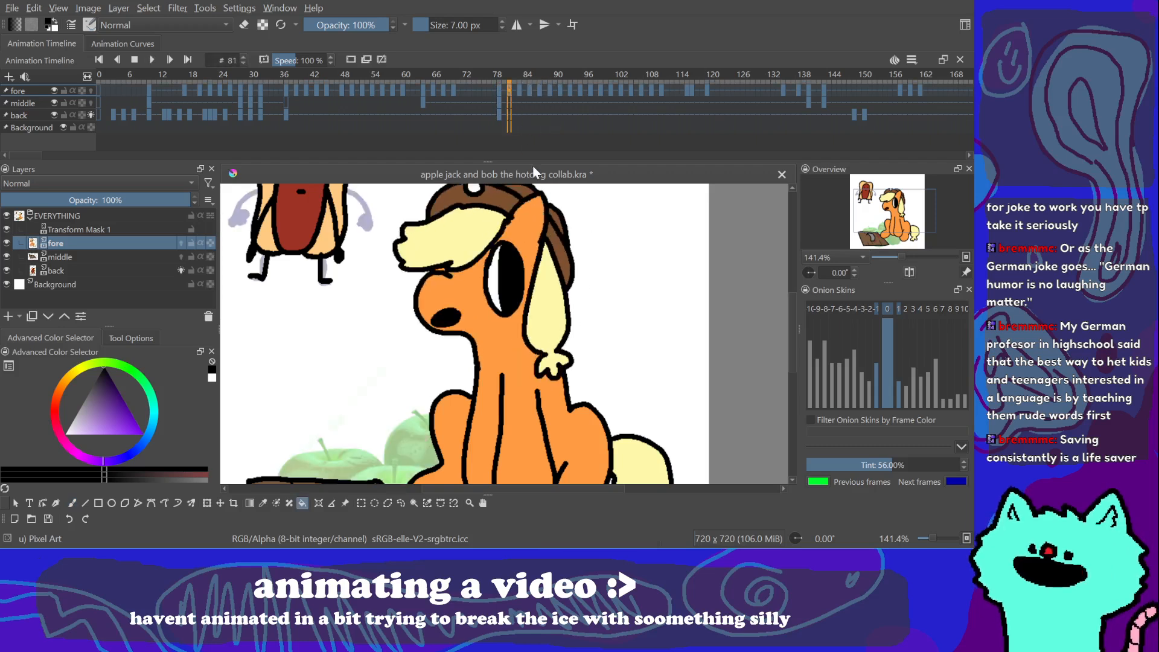
pyautogui.click(500, 86)
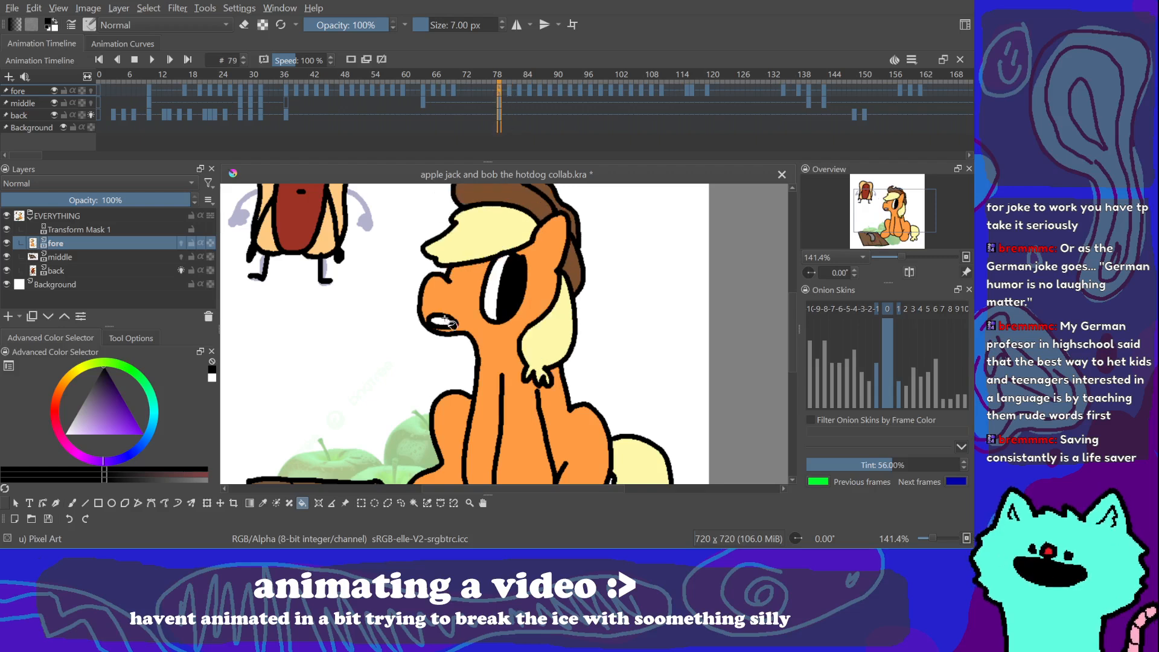
# Step: Sketch a larger test mouth on the blank area beside the pony at frame 79, with lines for teeth and tongue
pyautogui.press('b')
pyautogui.moveTo(359, 312)
pyautogui.mouseDown()
pyautogui.moveTo(318, 327)
pyautogui.moveTo(372, 319)
pyautogui.mouseUp()
pyautogui.moveTo(347, 332); pyautogui.dragTo(371, 324)
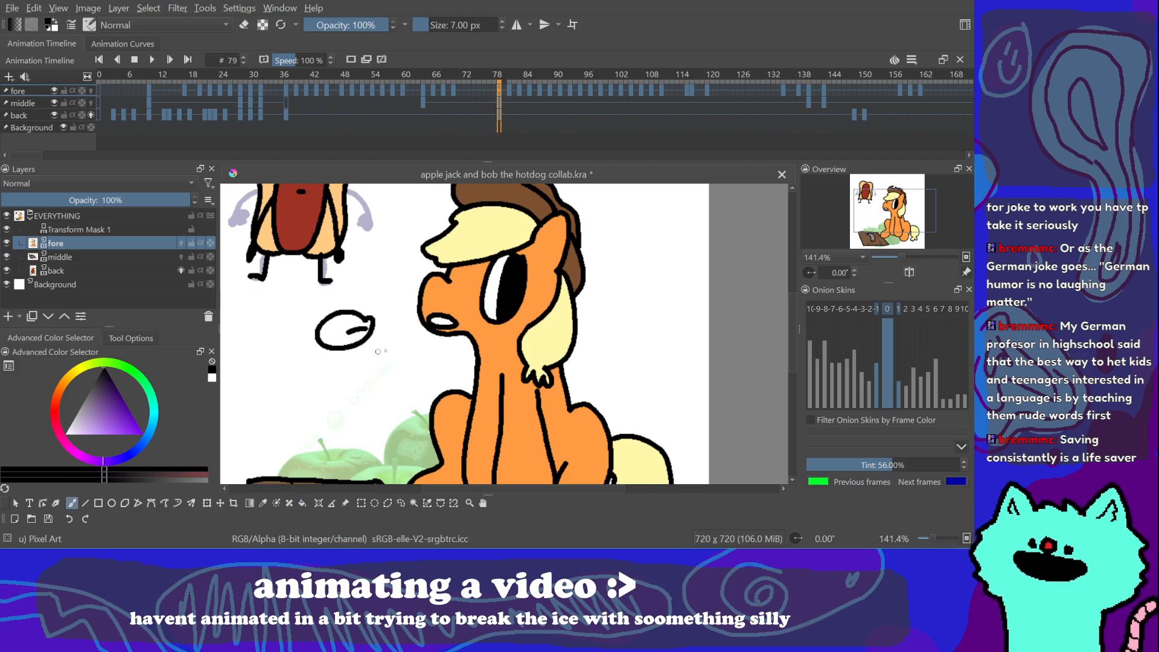
pyautogui.hotkey('ctrl', 'z')
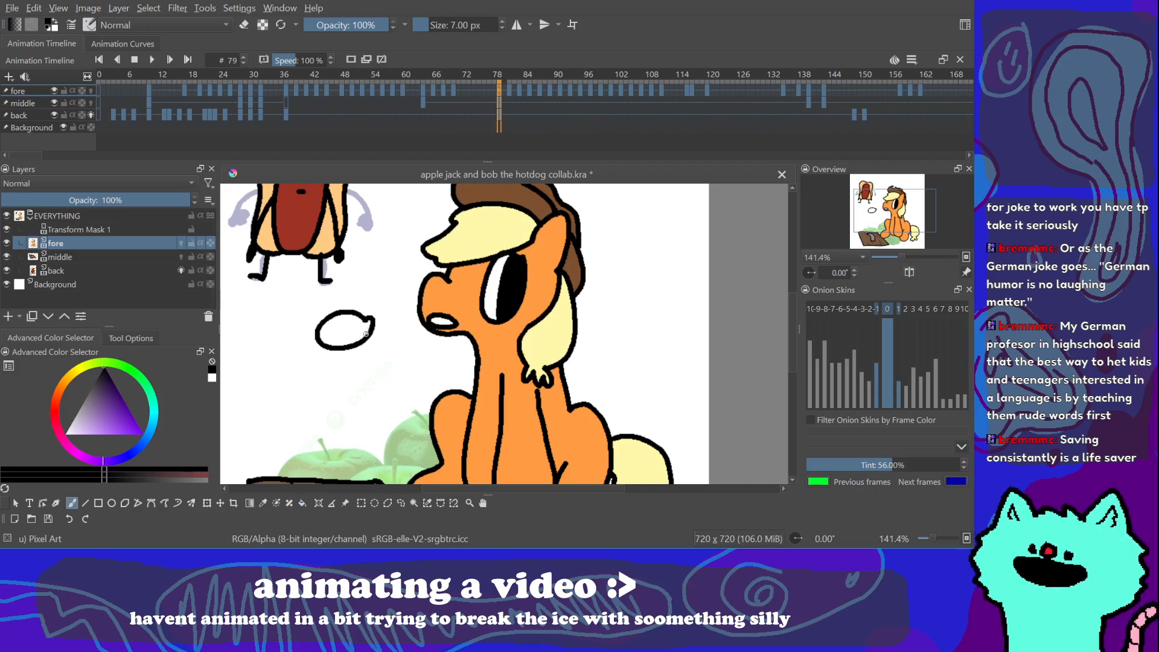
pyautogui.moveTo(350, 336); pyautogui.dragTo(327, 342)
pyautogui.moveTo(363, 317); pyautogui.dragTo(320, 328)
# Step: Fill the test mouth's tongue orange-red and the area between tongue and teeth black
pyautogui.click(56, 398)
pyautogui.click(131, 434)
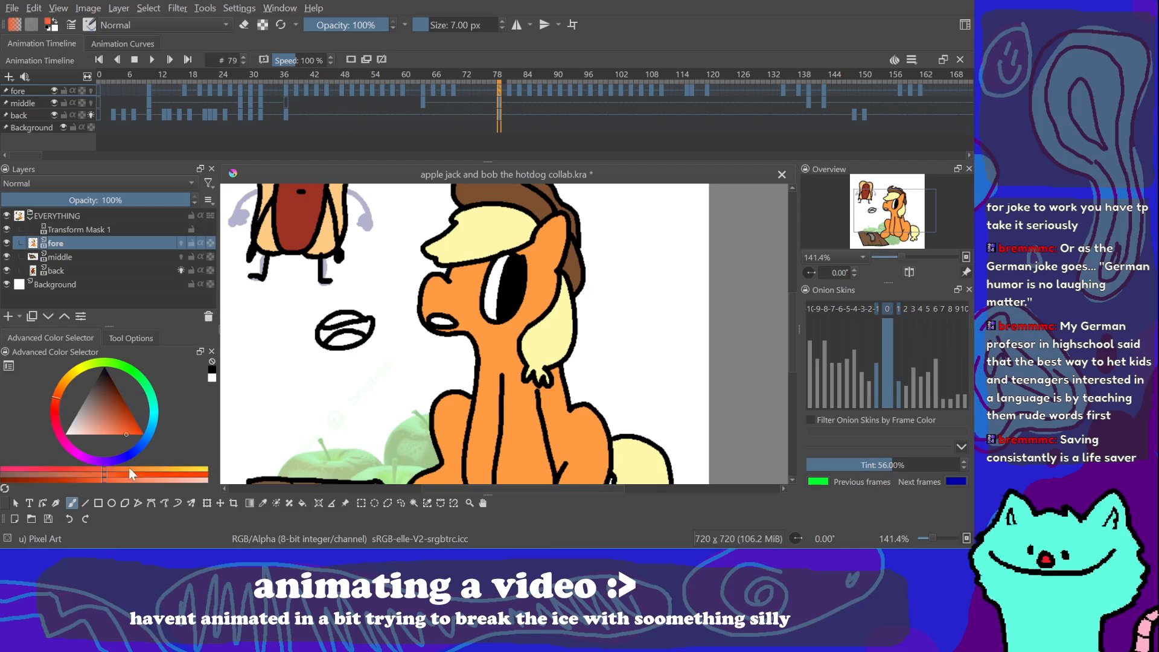
pyautogui.press('f')
pyautogui.click(347, 340)
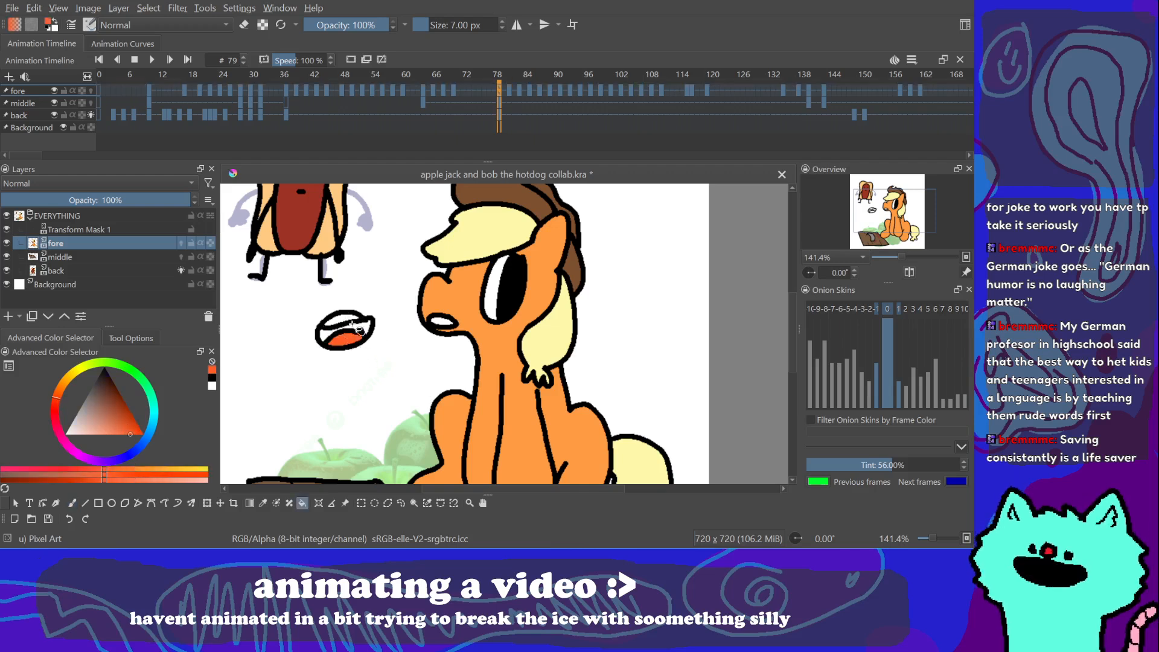
pyautogui.click(104, 368)
pyautogui.click(363, 326)
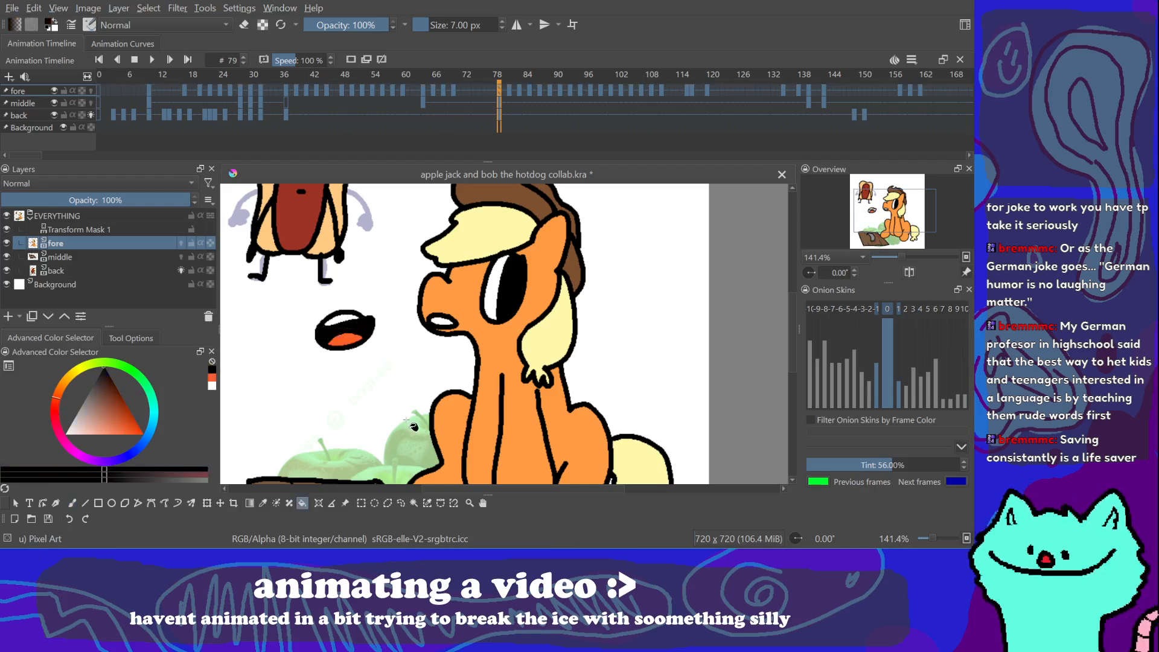
# Step: Paint the test mouth's interior orange-red below the teeth and draw a black line across it
pyautogui.click(214, 378)
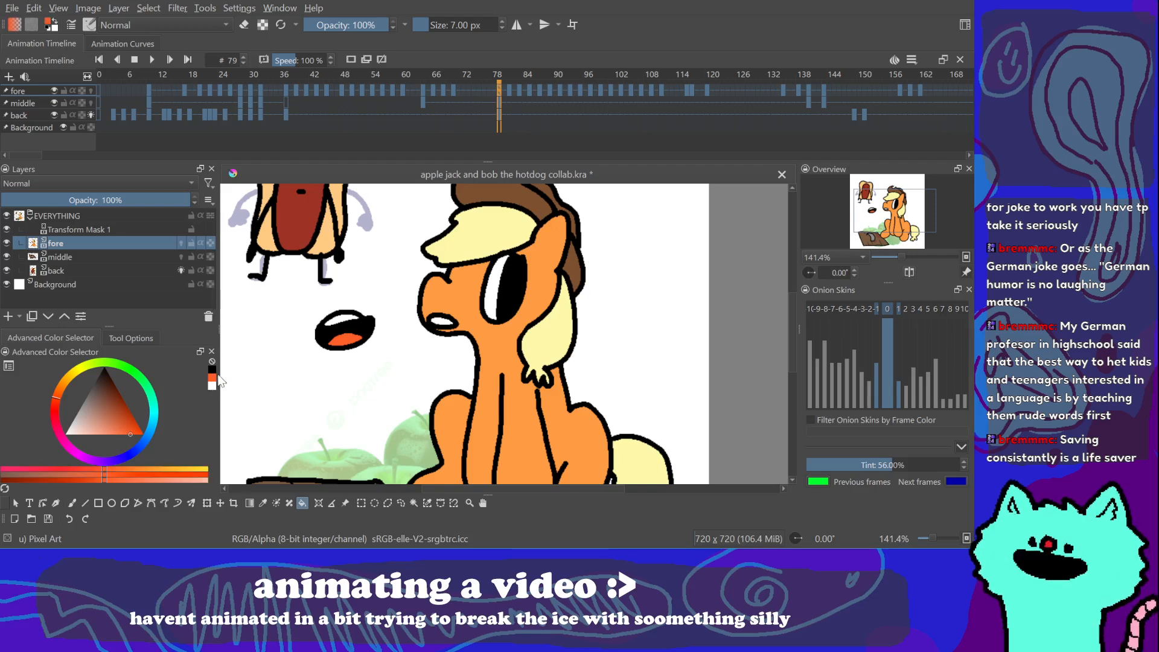
pyautogui.press('b')
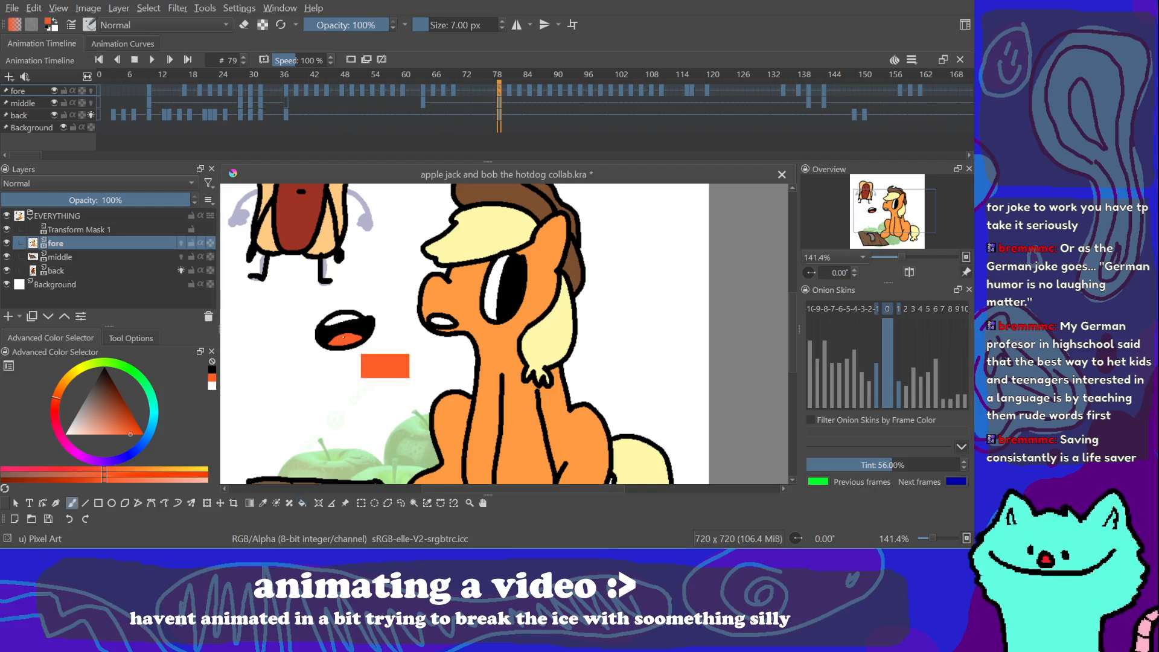
pyautogui.moveTo(330, 344); pyautogui.dragTo(361, 331)
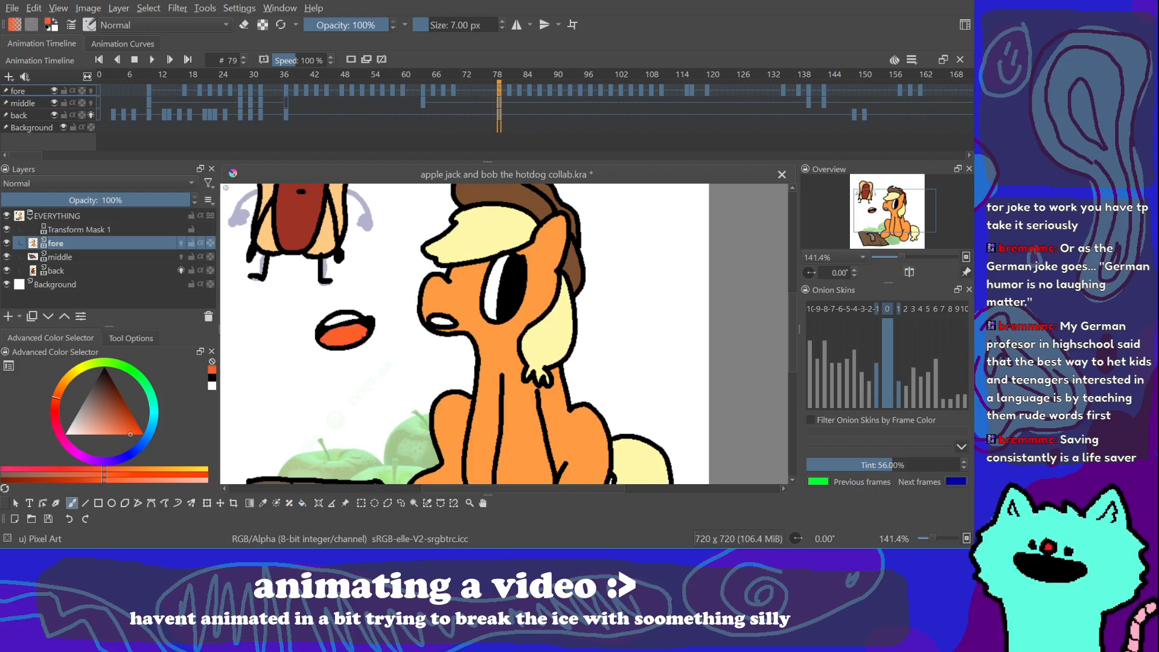
pyautogui.press('d')
pyautogui.moveTo(340, 337); pyautogui.dragTo(309, 341)
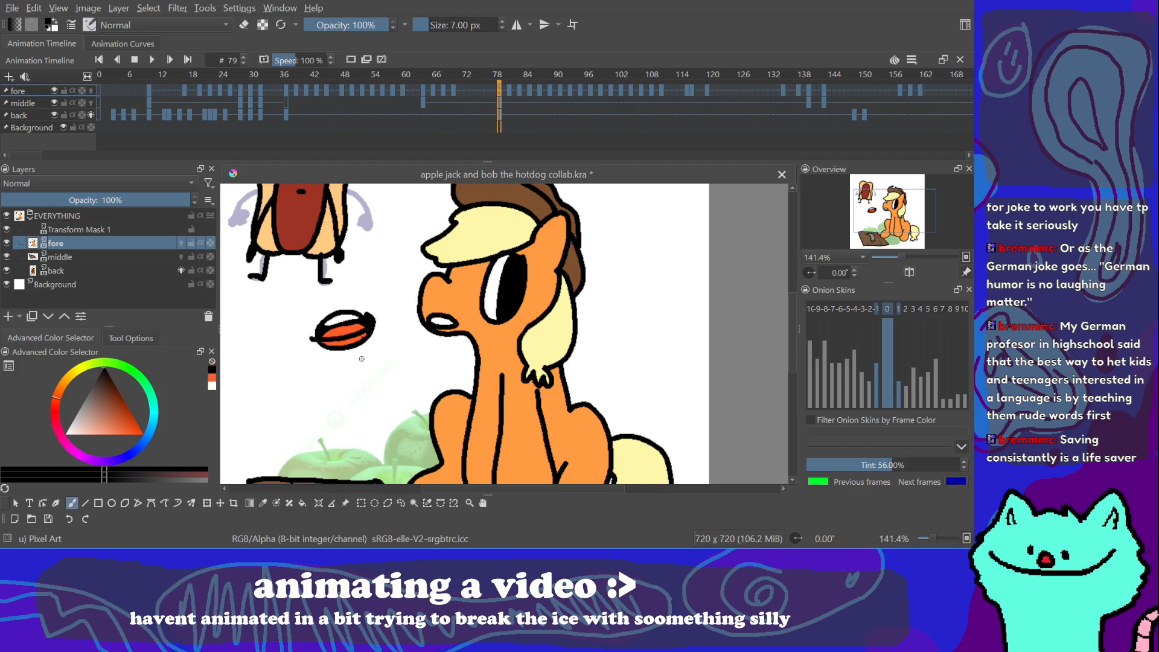
# Step: Undo the test mouth and the mouth drawings on fore-layer frames 79 and 81
pyautogui.hotkey('ctrl', 'z')
pyautogui.hotkey('ctrl', 'z')
pyautogui.hotkey('ctrl', 'z')
pyautogui.hotkey('ctrl', 'z')
pyautogui.hotkey('ctrl', 'z')
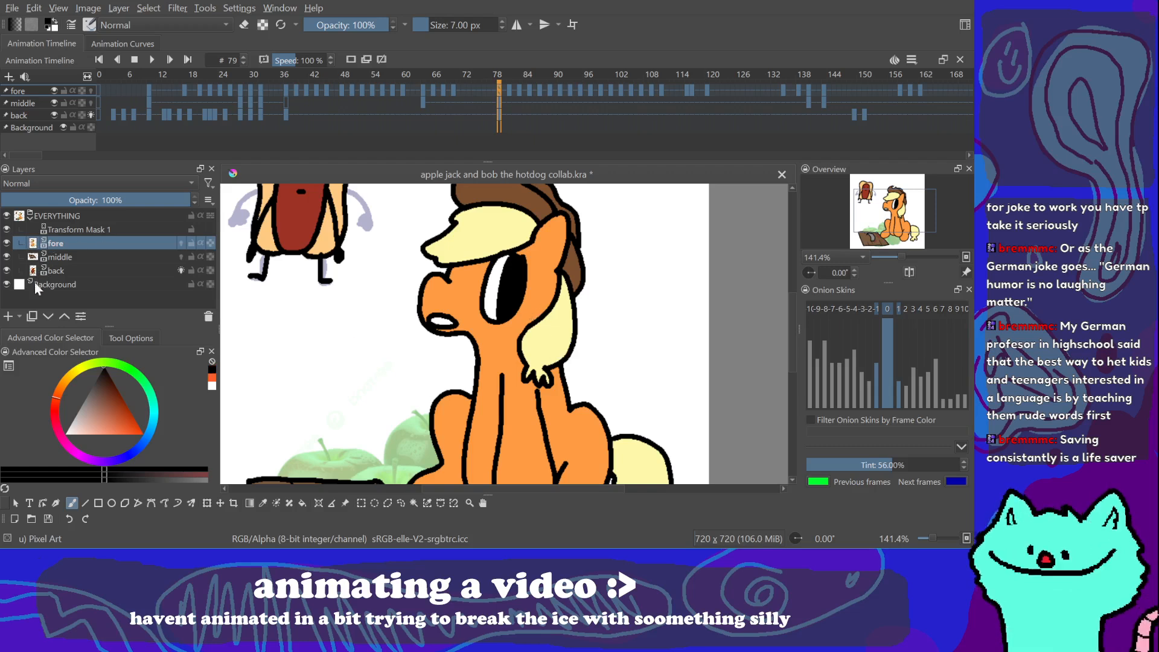
pyautogui.press('.')
pyautogui.press('.')
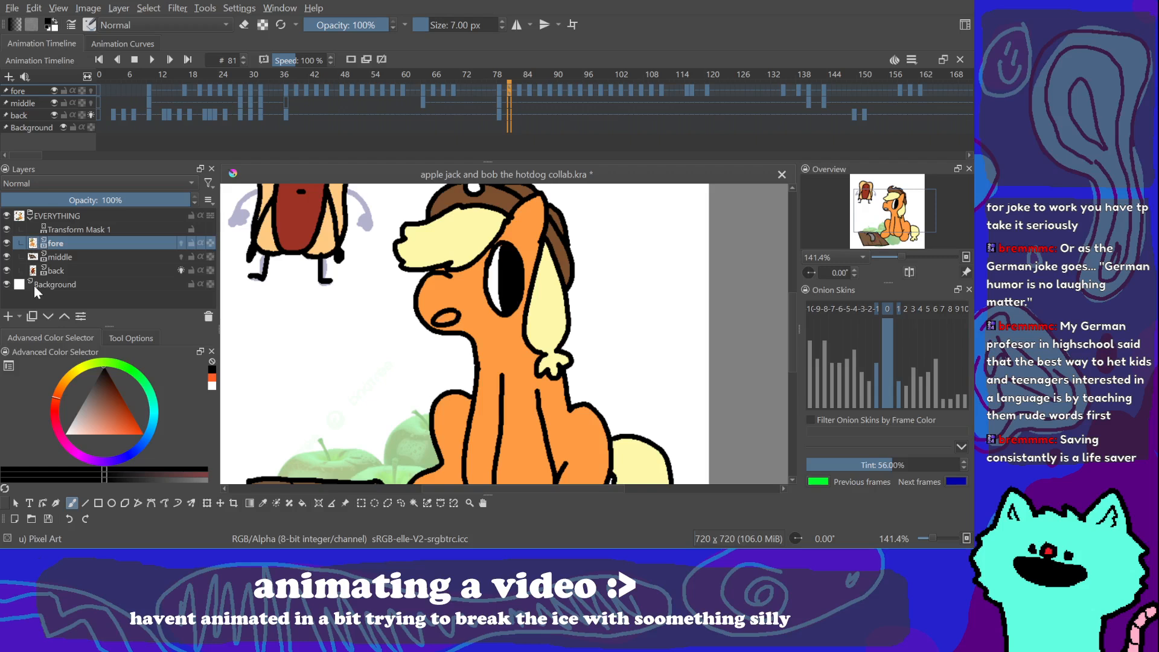
pyautogui.press(',')
pyautogui.press(',')
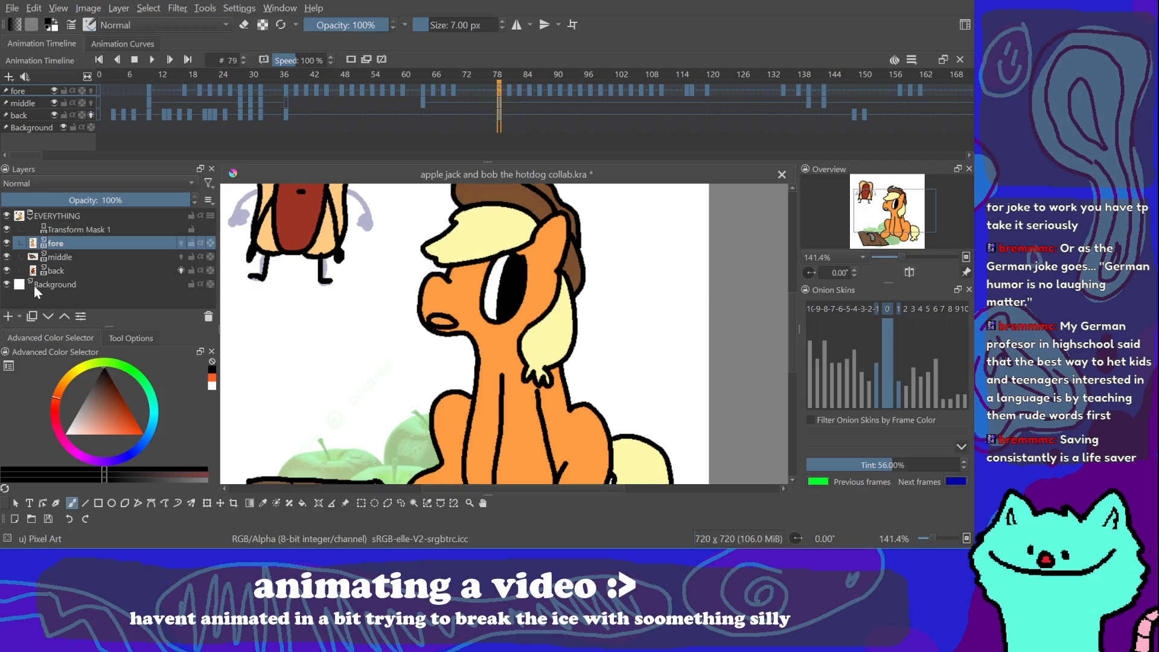
# Step: Add a paint layer above the fore layer and rename it "fore fore"
pyautogui.click(8, 316)
pyautogui.doubleClick(65, 243)
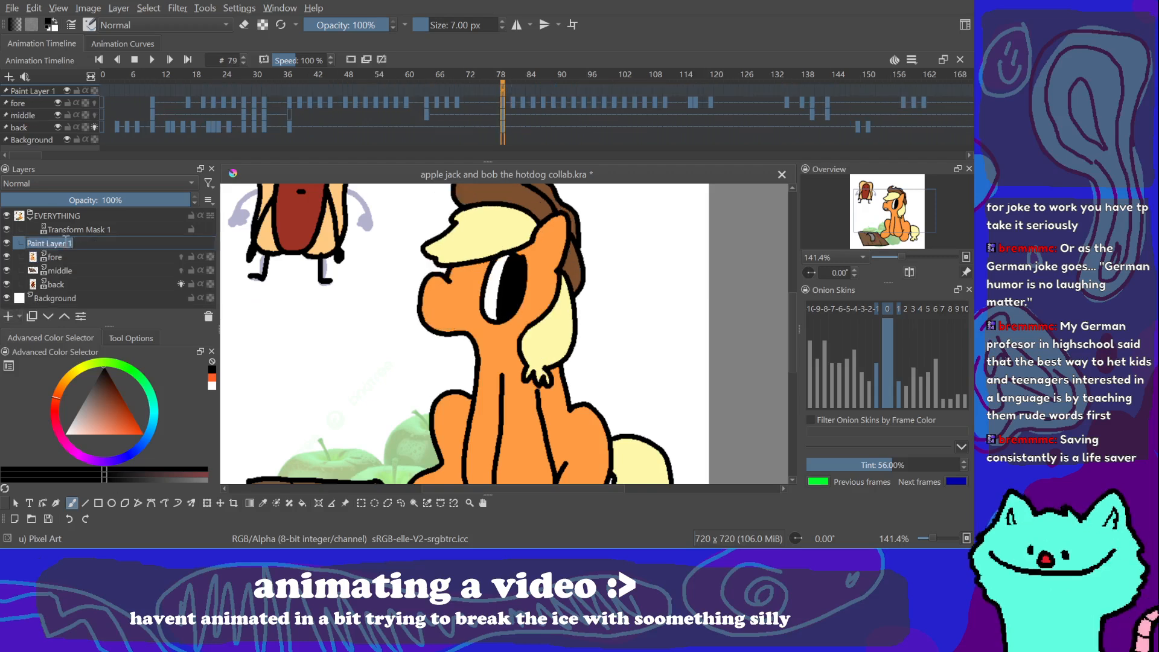
pyautogui.write('fore fore')
pyautogui.press('Return')
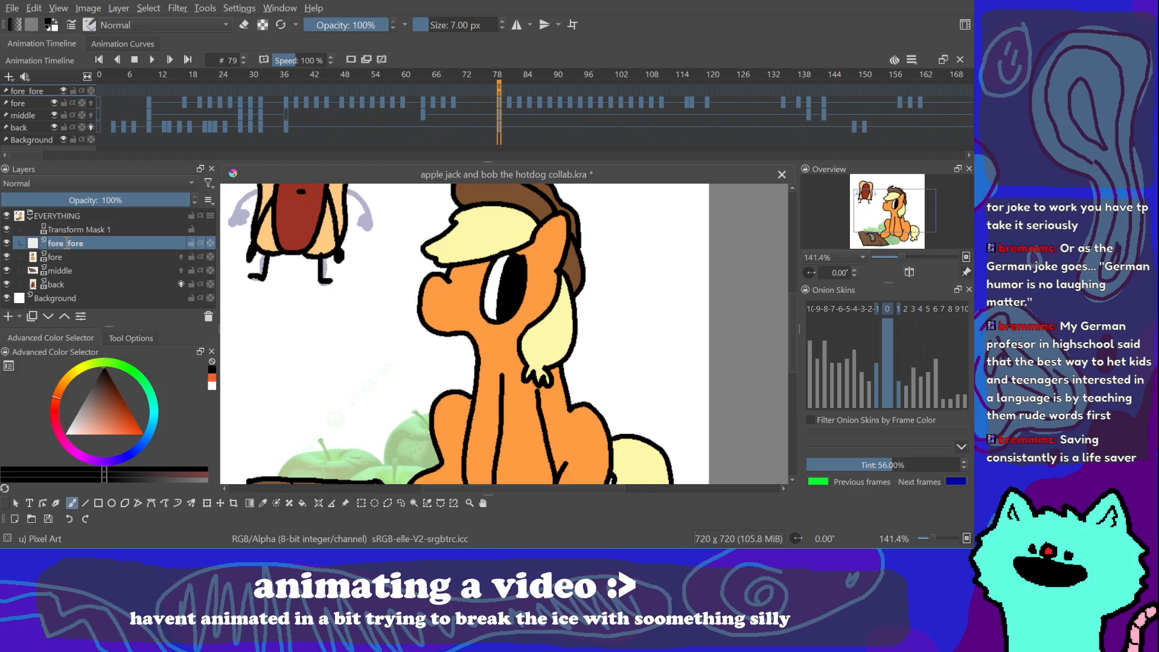
# Step: Set up the fore fore layer for animation with a blank keyframe at frame 79
pyautogui.click(508, 92)
pyautogui.click(498, 92)
pyautogui.click(493, 92)
pyautogui.click(500, 92)
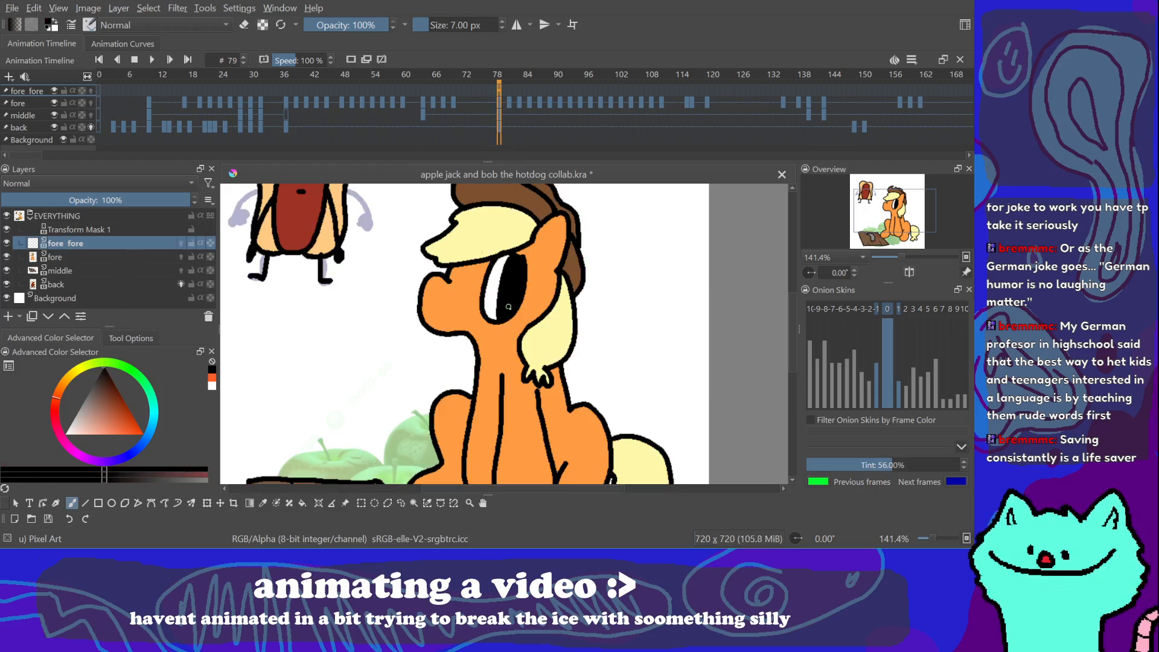
# Step: Draw an open mouth outline on the pony's snout at frame 79 and fill it black
pyautogui.moveTo(461, 313)
pyautogui.mouseDown()
pyautogui.moveTo(428, 322)
pyautogui.moveTo(470, 320)
pyautogui.moveTo(426, 318)
pyautogui.moveTo(459, 319)
pyautogui.mouseUp()
pyautogui.hotkey('ctrl', 'z')
pyautogui.hotkey('ctrl', 'z')
pyautogui.hotkey('ctrl', 'z')
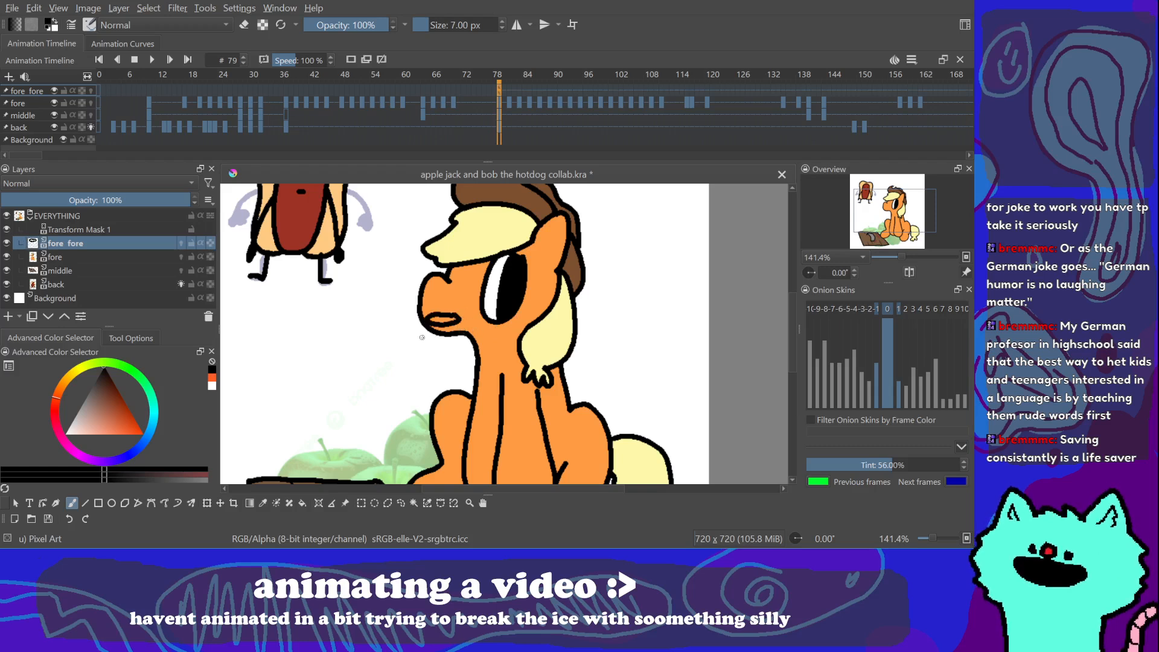
pyautogui.click(214, 386)
pyautogui.click(213, 370)
pyautogui.press('f')
pyautogui.click(444, 320)
pyautogui.press('b')
# Step: Draw a small round mouth on the pony's snout at frame 81 of the fore fore layer and fill it black
pyautogui.click(510, 90)
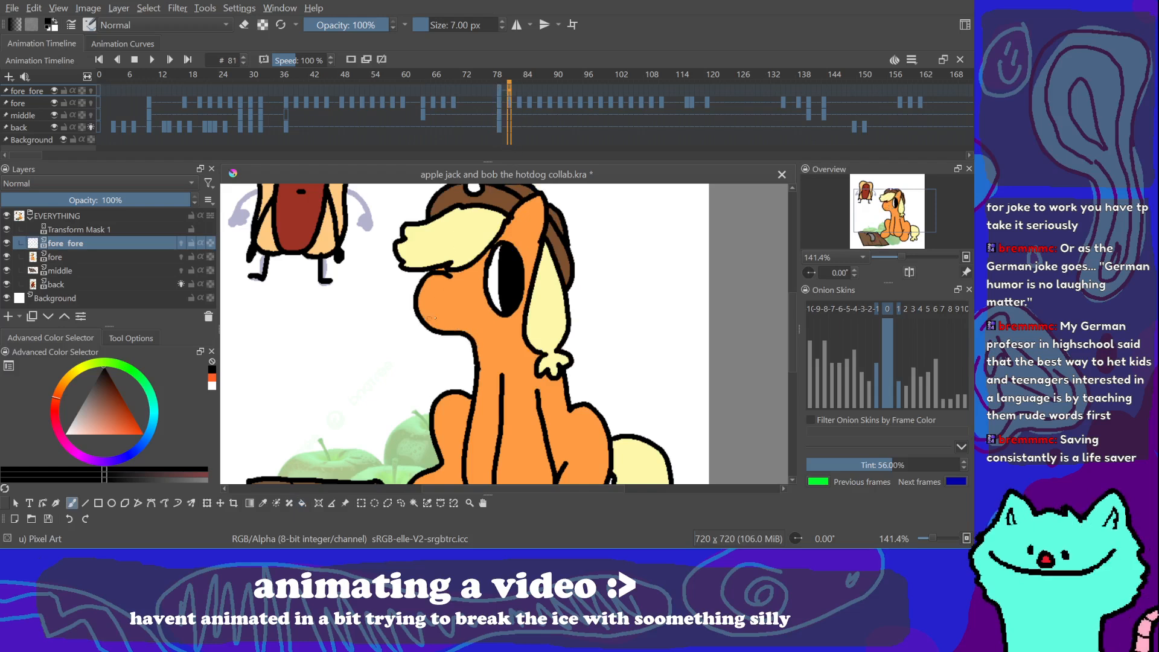
pyautogui.moveTo(364, 329); pyautogui.dragTo(356, 347)
pyautogui.hotkey('ctrl', 'z')
pyautogui.hotkey('ctrl', 'z')
pyautogui.moveTo(444, 316)
pyautogui.mouseDown()
pyautogui.moveTo(436, 312)
pyautogui.moveTo(443, 321)
pyautogui.mouseUp()
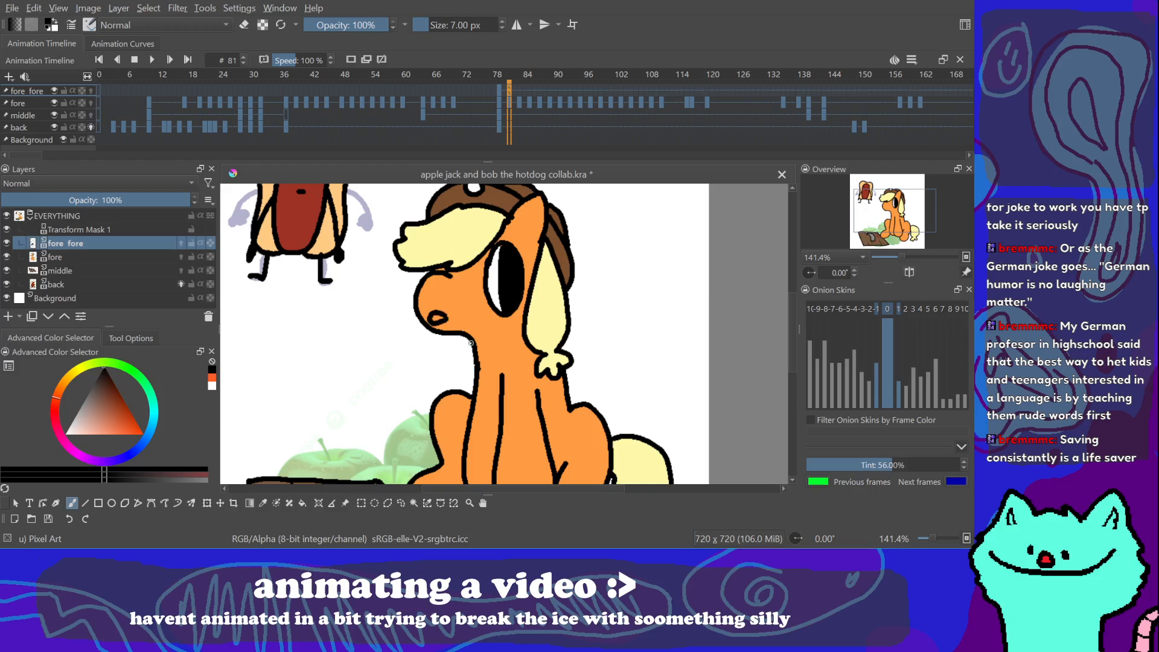
pyautogui.press('f')
# Step: Play back the mouth animation over frames 77 to 83, and again over a longer range starting at frame 73
pyautogui.click(519, 93)
pyautogui.keyDown('shift'); pyautogui.click(490, 92); pyautogui.keyUp('shift')
pyautogui.press('space')
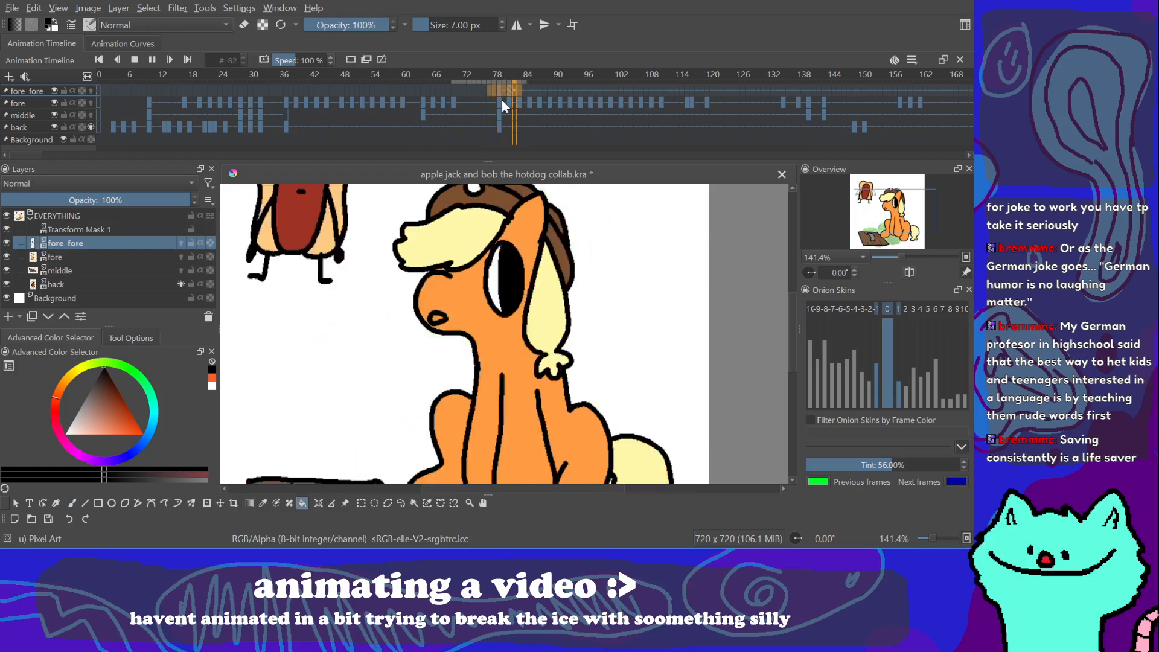
pyautogui.press('space')
pyautogui.click(468, 92)
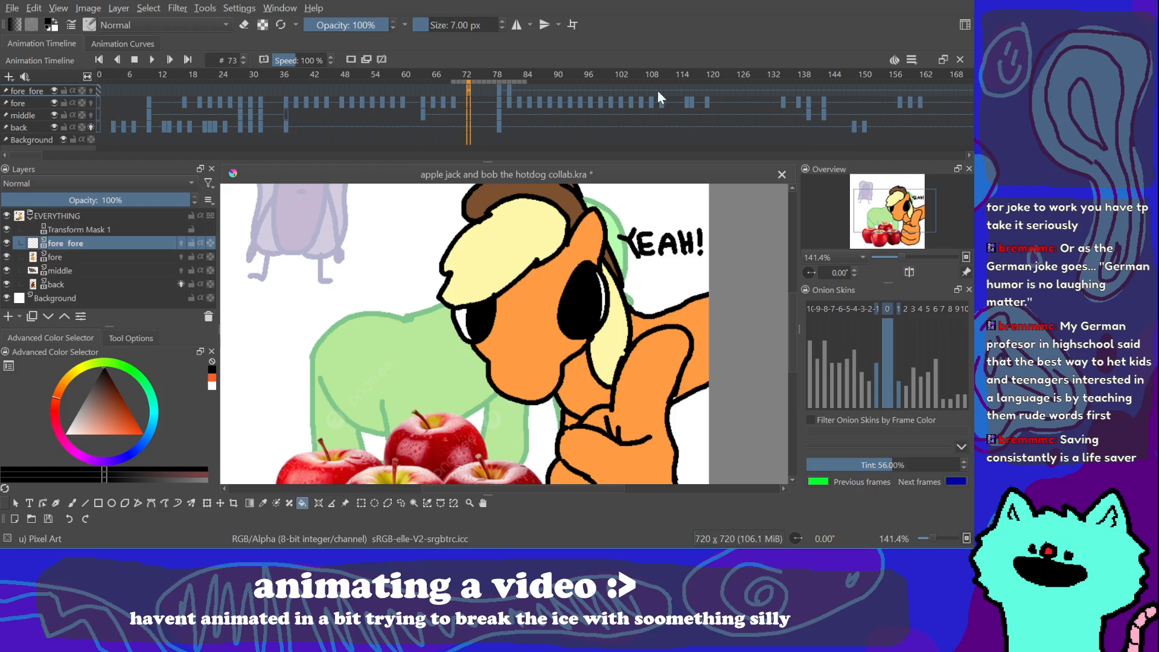
pyautogui.keyDown('shift'); pyautogui.click(658, 92); pyautogui.keyUp('shift')
pyautogui.press('space')
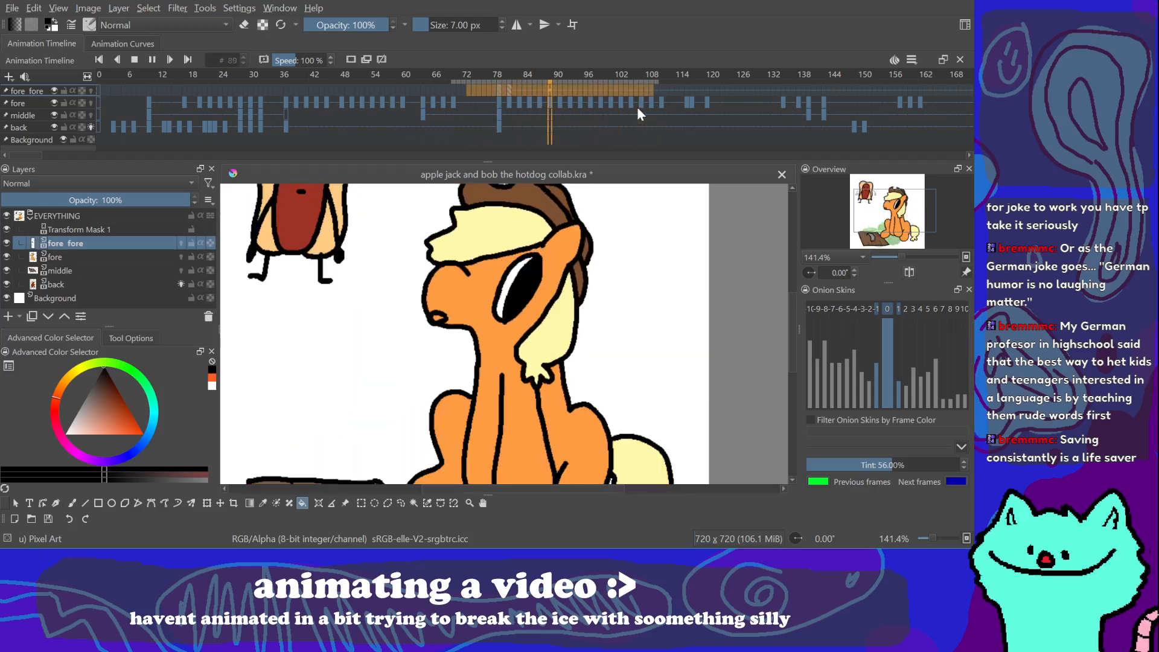
pyautogui.click(507, 96)
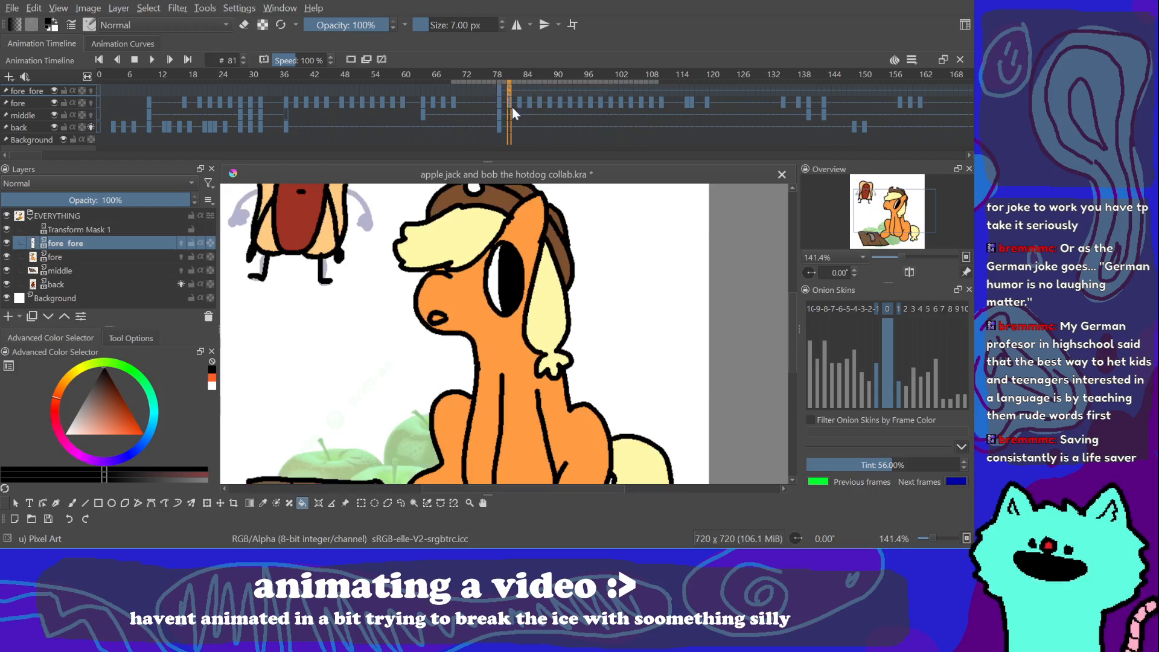
# Step: Set a blank keyframe at frame 83 on the fore fore layer and try out mouth strokes there, undoing them
pyautogui.press('b')
pyautogui.click(522, 98)
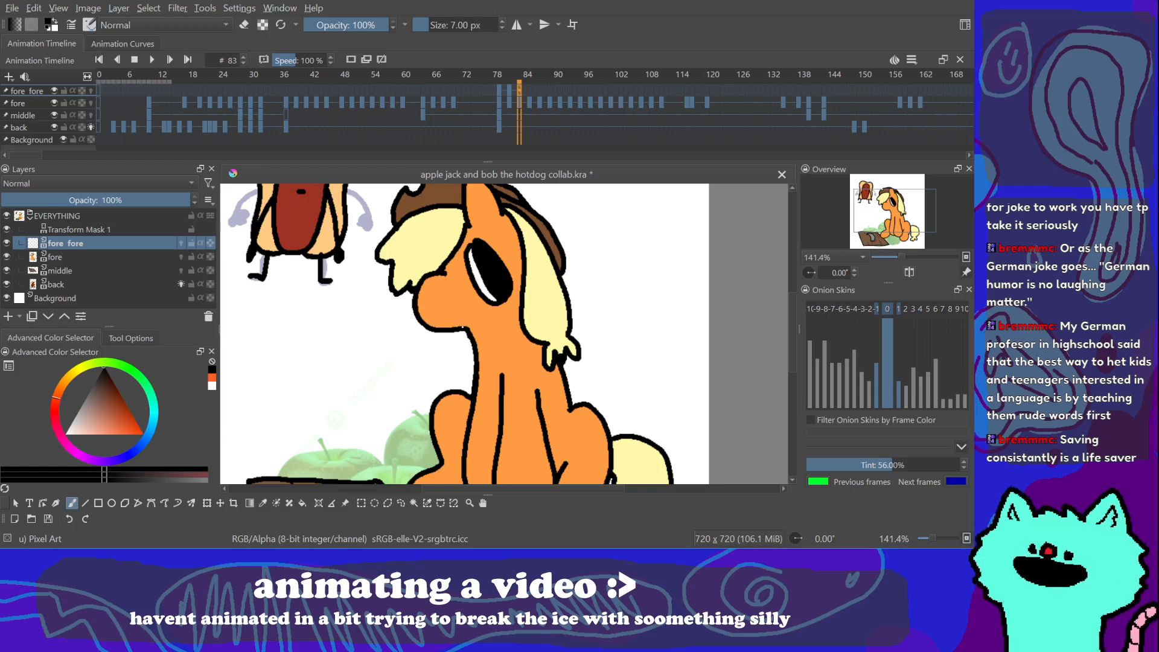
pyautogui.moveTo(455, 309); pyautogui.dragTo(430, 326)
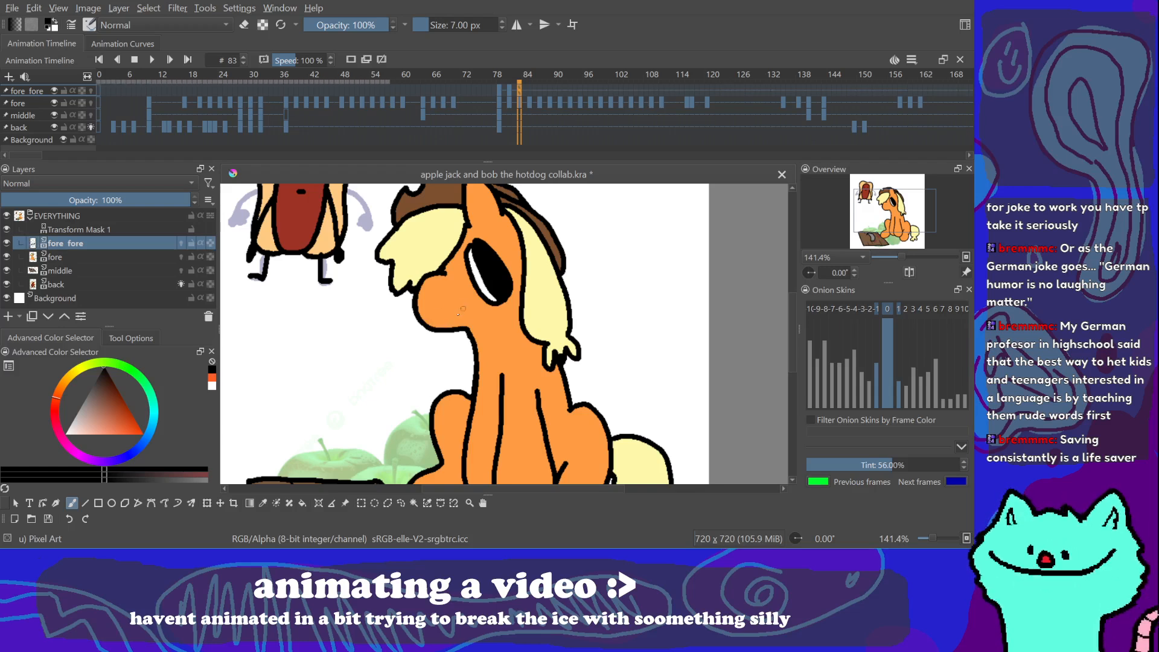
pyautogui.hotkey('ctrl', 'z')
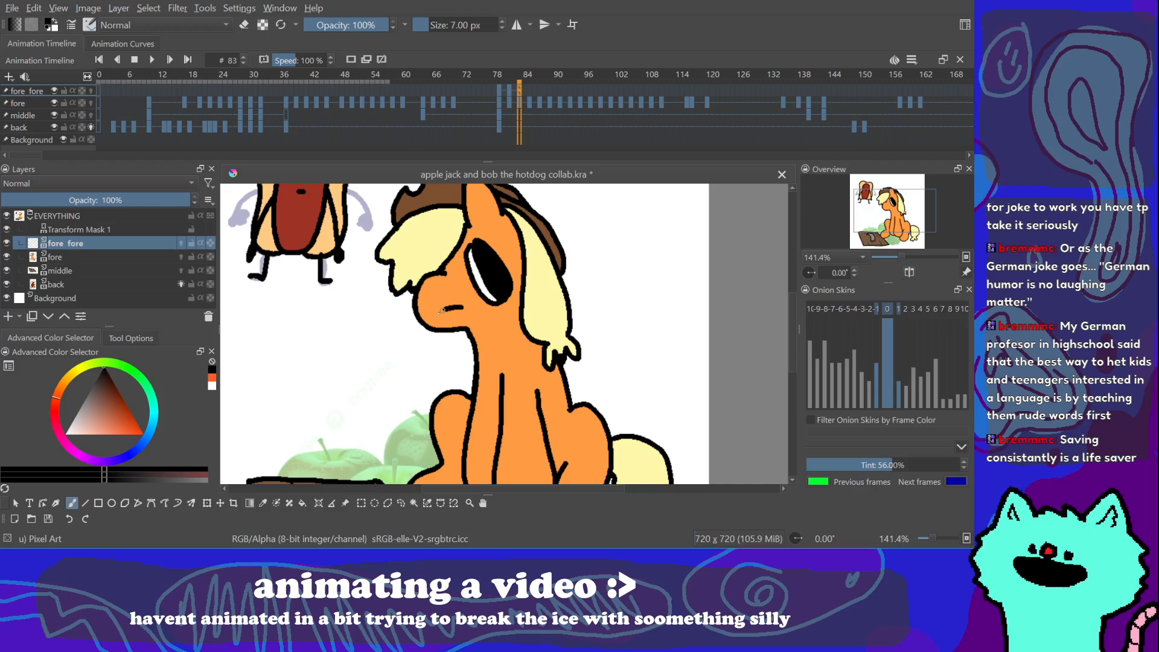
pyautogui.click(508, 90)
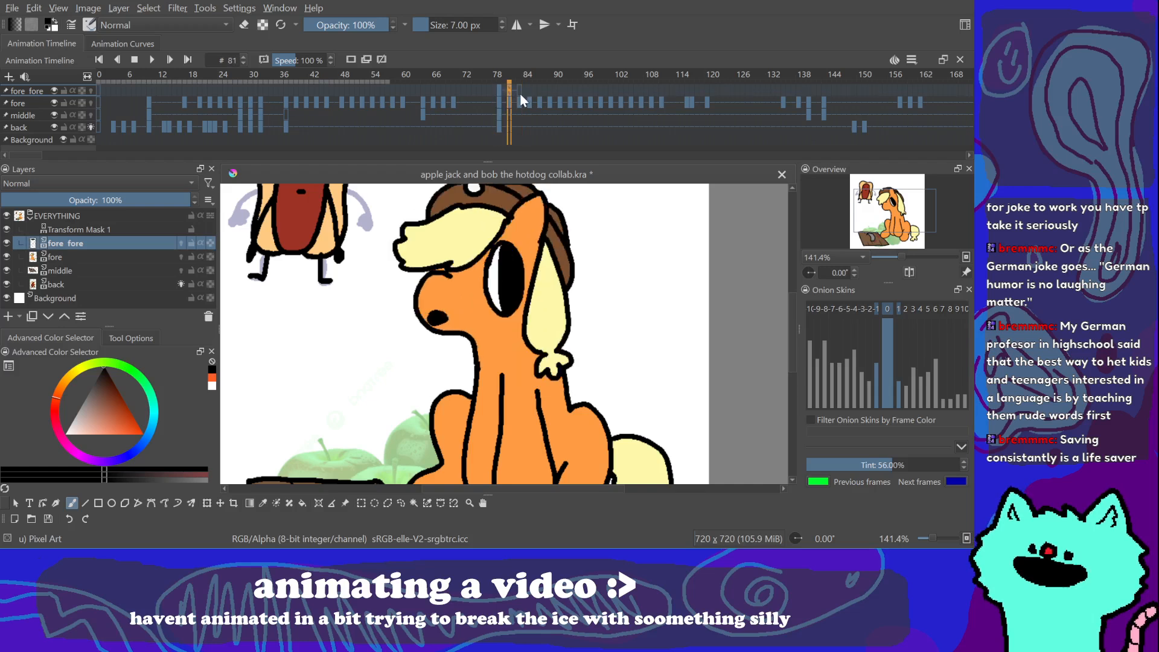
pyautogui.click(519, 92)
pyautogui.hotkey('ctrl', 'z')
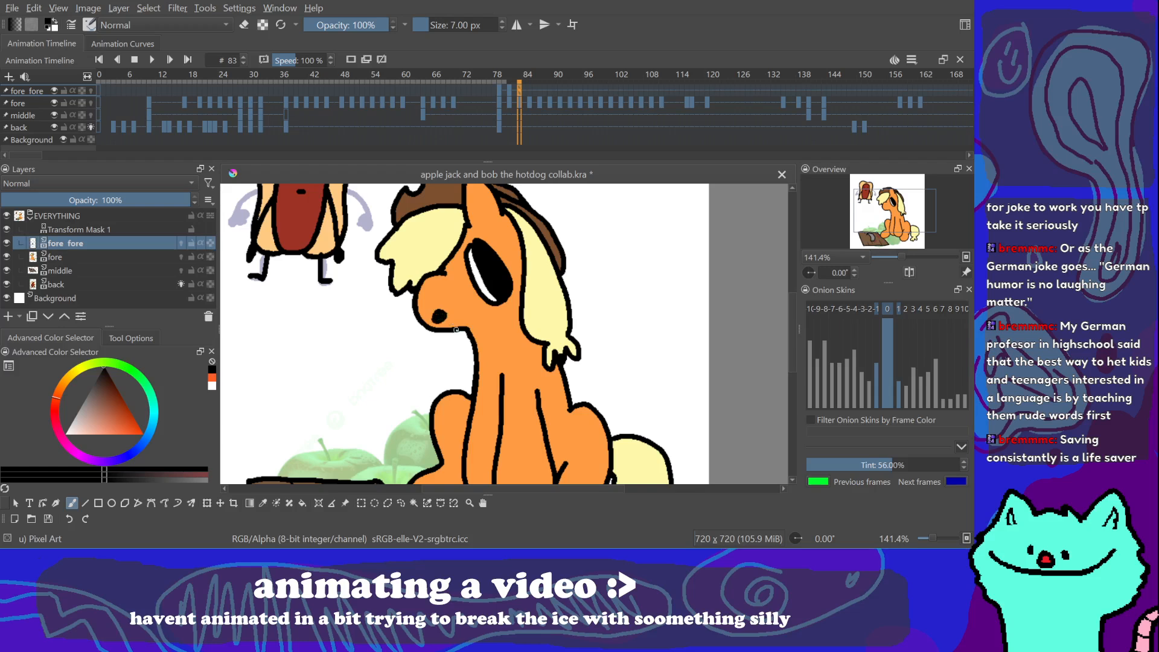
pyautogui.hotkey('ctrl', 'z')
# Step: Try a small tilted black mouth on frame 83 and compare it with the mouths on frames 79 and 81
pyautogui.moveTo(448, 312); pyautogui.dragTo(439, 313)
pyautogui.click(500, 91)
pyautogui.click(510, 90)
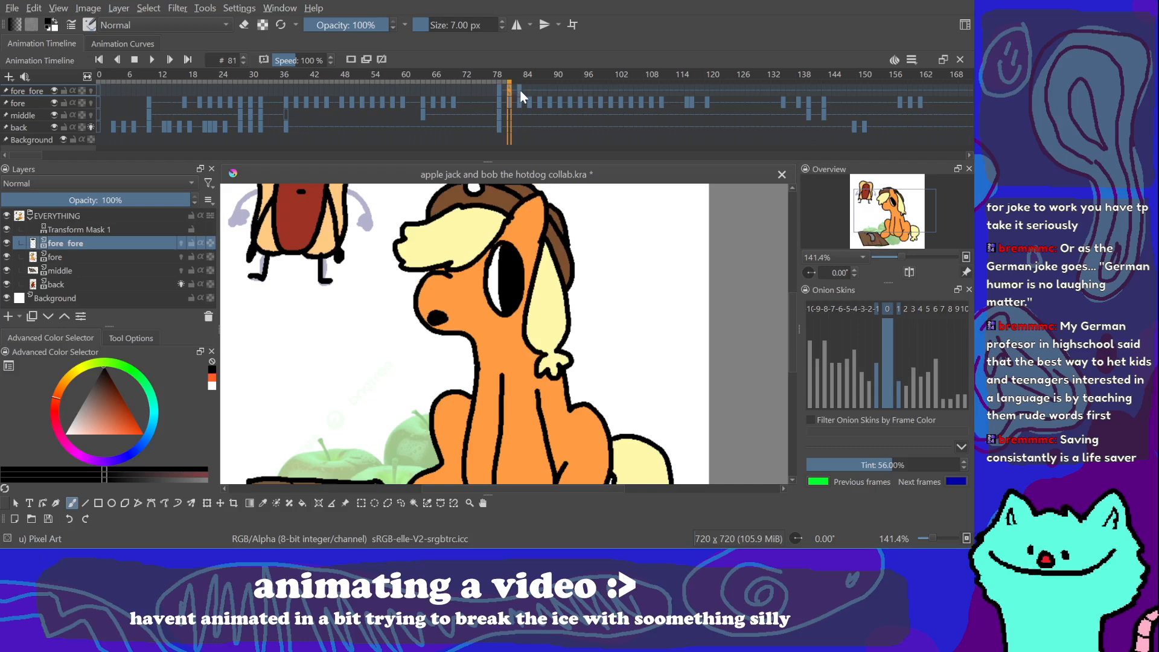
pyautogui.click(519, 91)
pyautogui.click(500, 89)
pyautogui.click(520, 91)
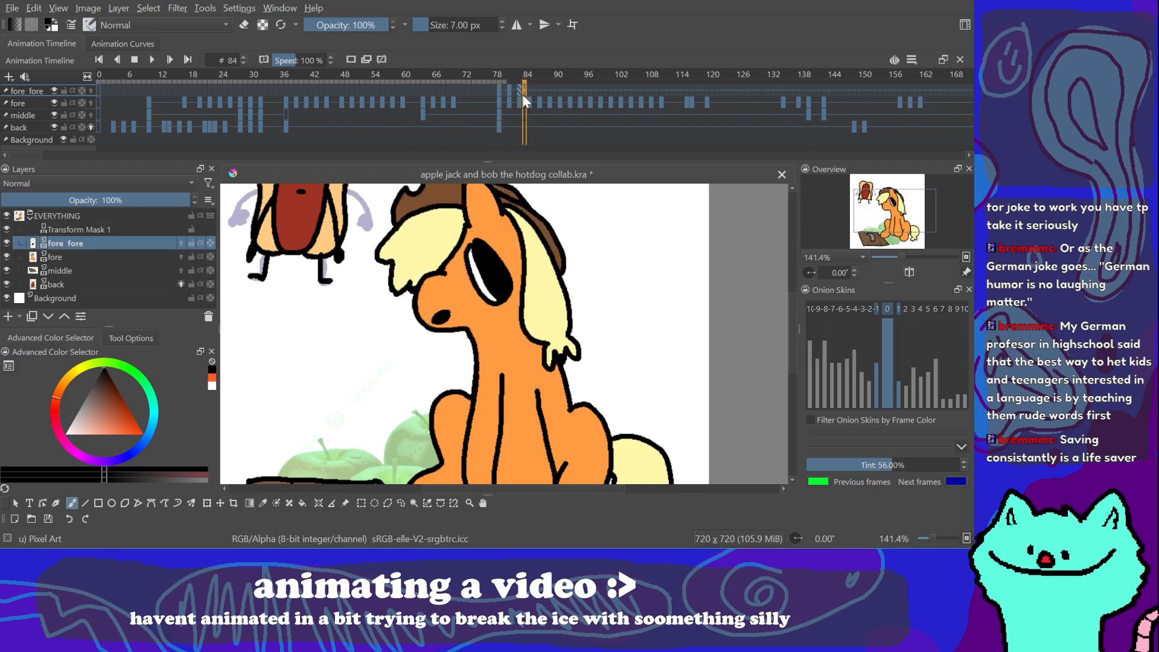
pyautogui.moveTo(447, 309)
pyautogui.mouseDown()
pyautogui.moveTo(428, 322)
pyautogui.moveTo(455, 310)
pyautogui.mouseUp()
pyautogui.hotkey('ctrl', 'z')
pyautogui.hotkey('ctrl', 'z')
pyautogui.hotkey('ctrl', 'z')
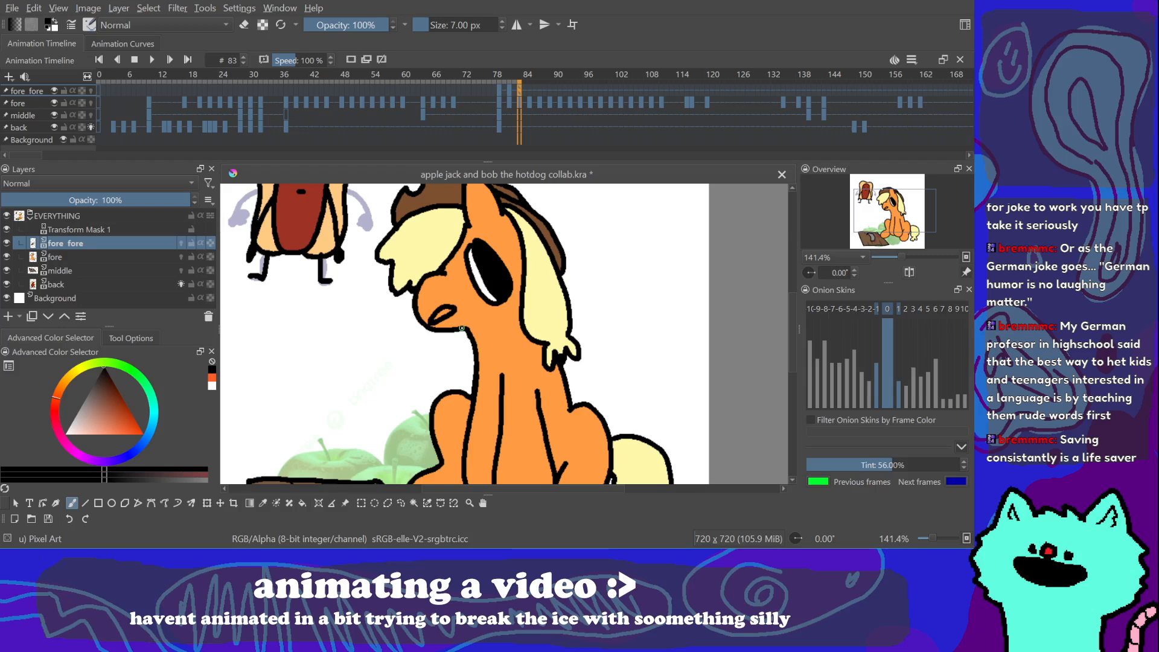
# Step: Redraw the frame 83 mouth as a slanted open outline and fill it white
pyautogui.hotkey('ctrl', 'z')
pyautogui.moveTo(450, 305); pyautogui.dragTo(437, 298)
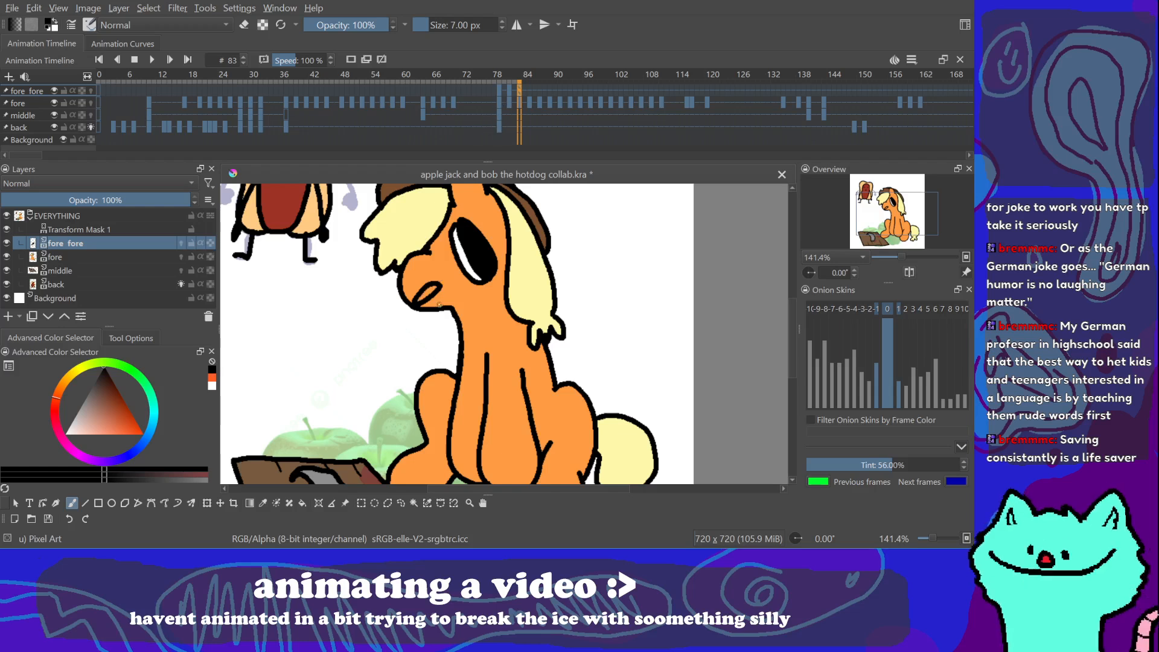
pyautogui.click(509, 92)
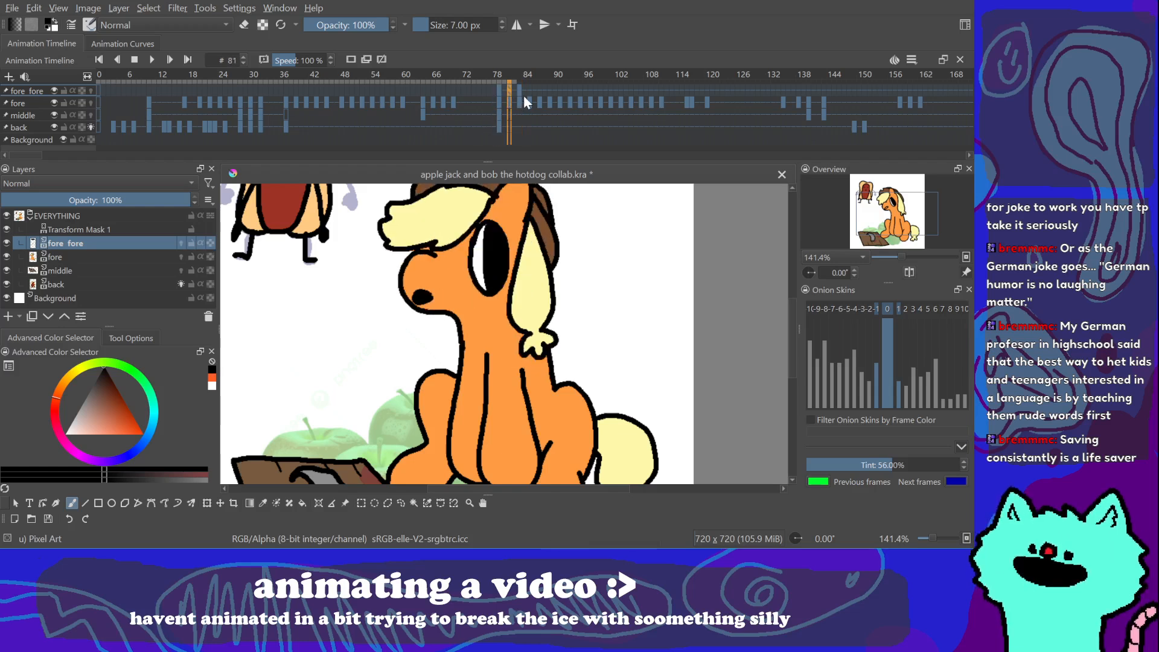
pyautogui.click(518, 92)
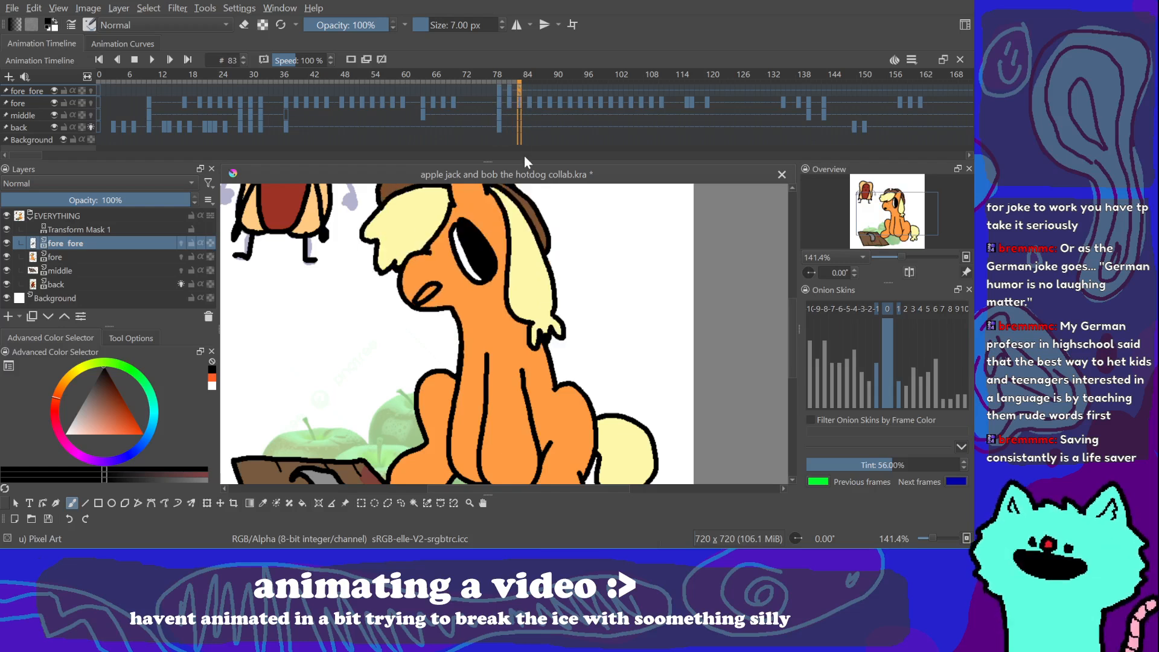
pyautogui.click(212, 386)
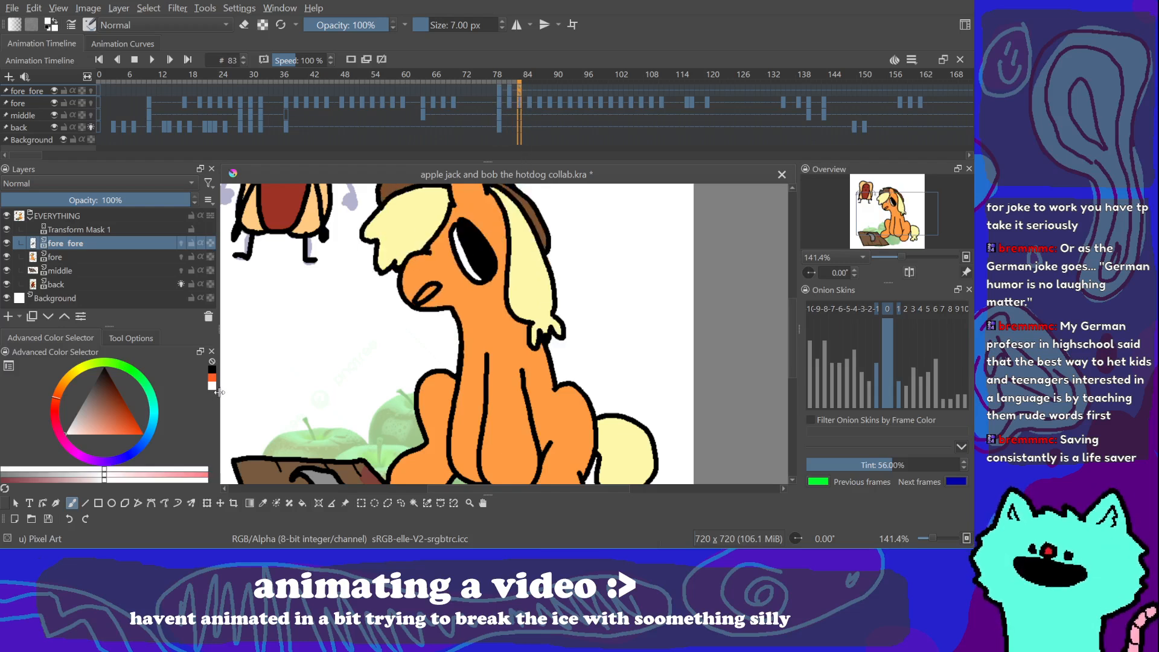
pyautogui.press('f')
pyautogui.click(440, 308)
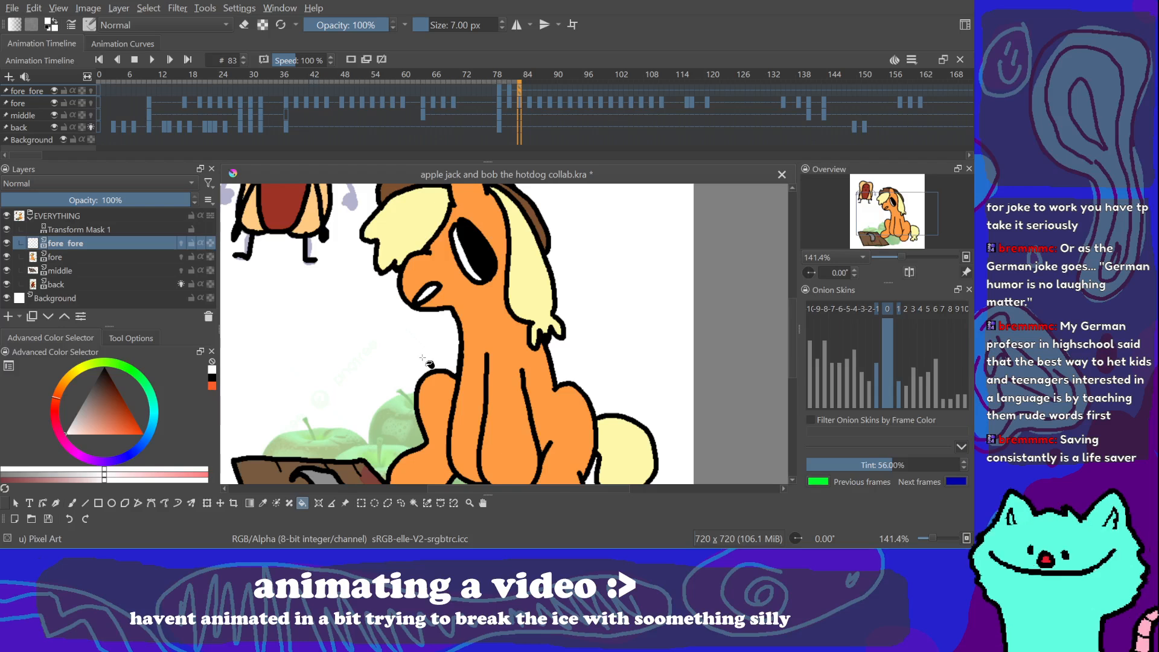
pyautogui.press('b')
# Step: Add a blank keyframe at frame 85 on the fore fore layer and set the brush colour to black
pyautogui.click(534, 91)
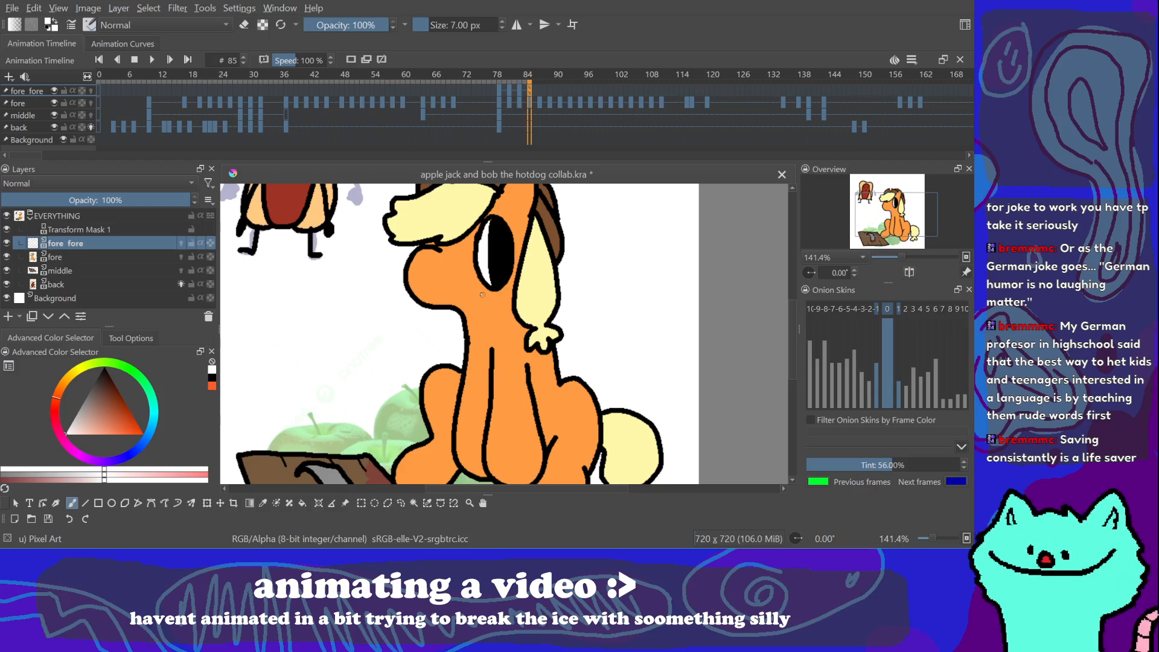
pyautogui.click(104, 369)
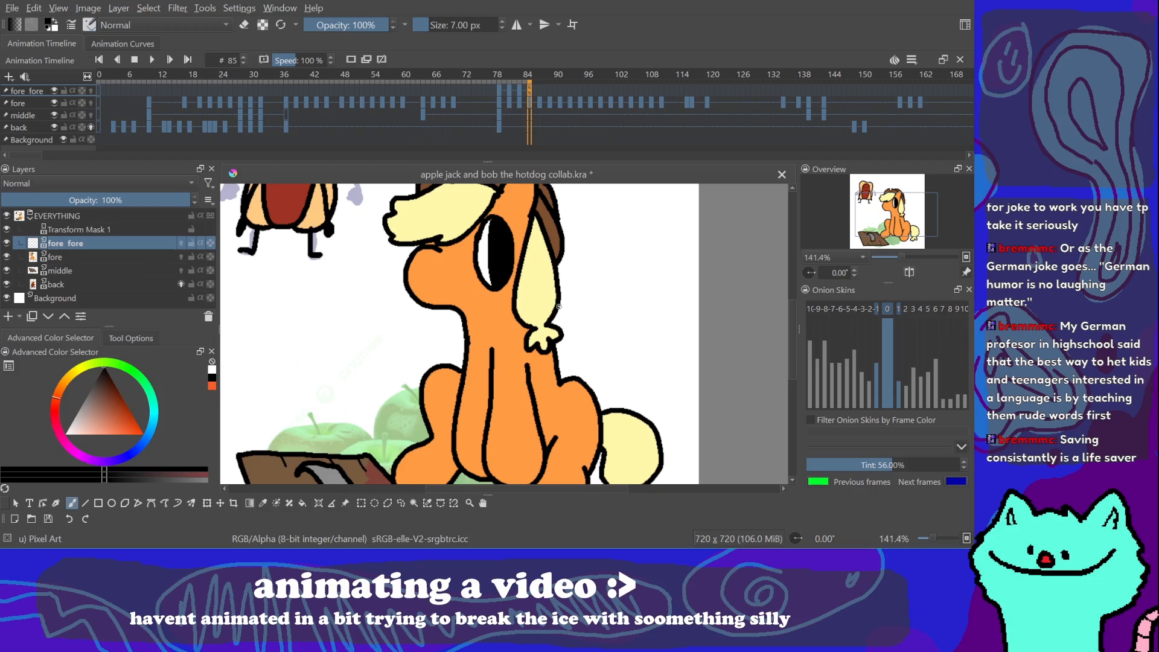
pyautogui.click(519, 89)
pyautogui.click(530, 92)
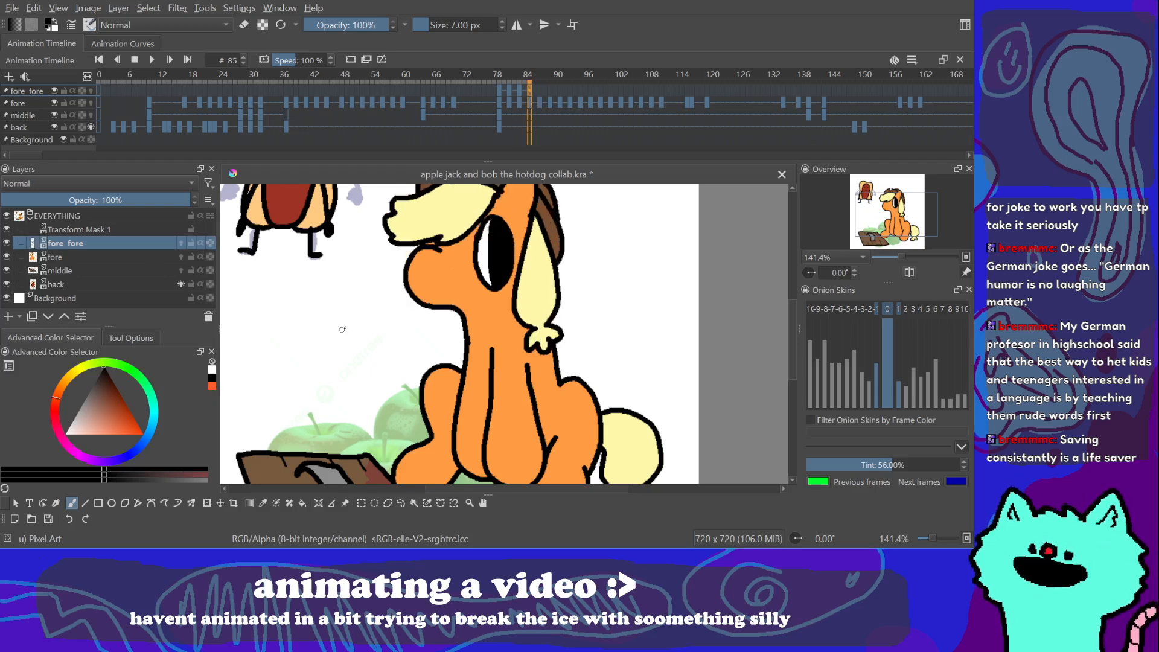
# Step: Try drawing a large test mouth in the empty area beside the pony on frame 85
pyautogui.moveTo(367, 318)
pyautogui.mouseDown()
pyautogui.moveTo(328, 307)
pyautogui.moveTo(323, 339)
pyautogui.moveTo(372, 320)
pyautogui.moveTo(314, 334)
pyautogui.mouseUp()
pyautogui.hotkey('ctrl', 'z')
pyautogui.moveTo(371, 319); pyautogui.dragTo(356, 332)
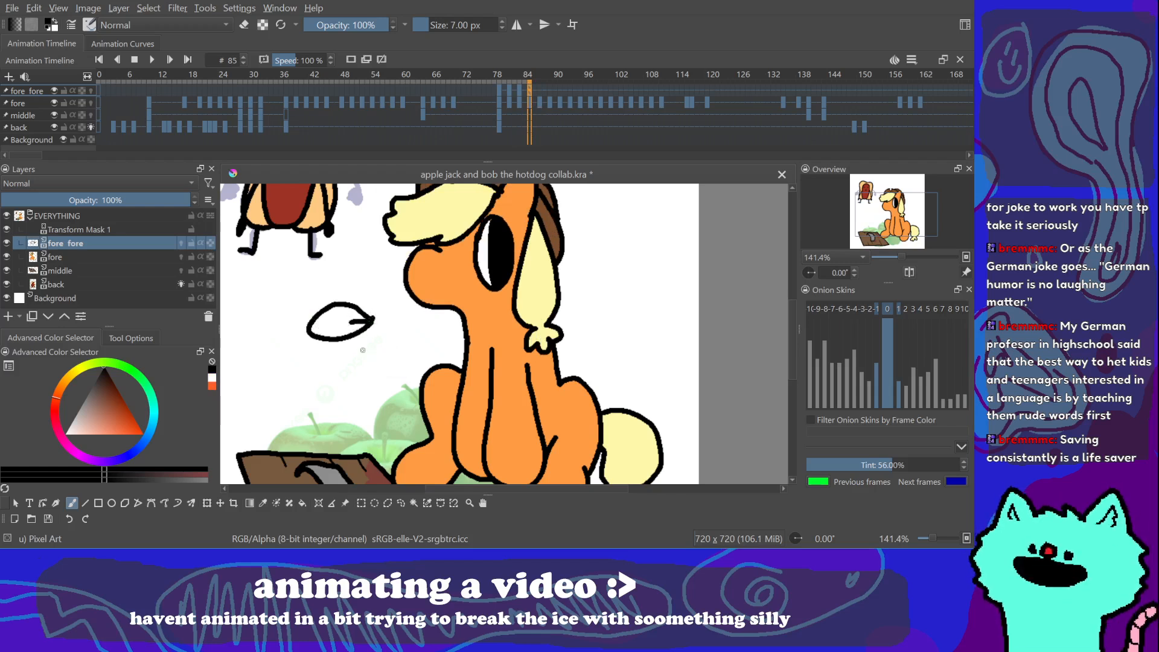
pyautogui.hotkey('ctrl', 'z')
pyautogui.hotkey('ctrl', 'z')
pyautogui.click(525, 91)
pyautogui.click(530, 91)
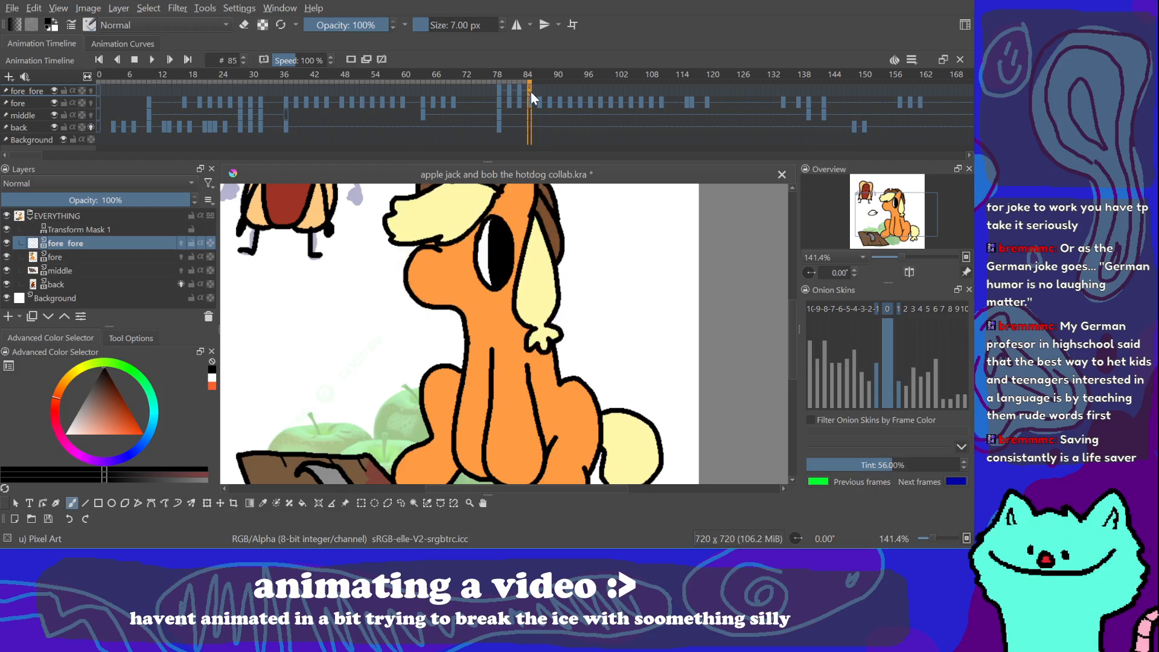
# Step: Play back the mouth animation on frames 79 to 87
pyautogui.click(499, 91)
pyautogui.press('space')
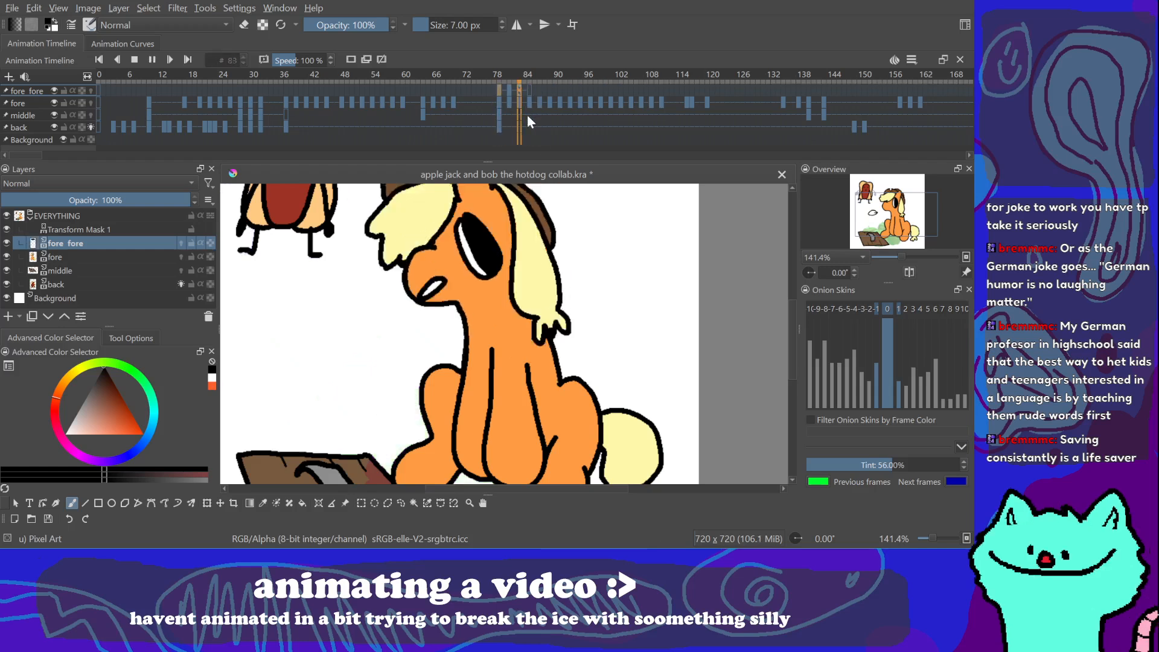
pyautogui.click(519, 89)
pyautogui.click(529, 92)
pyautogui.click(538, 93)
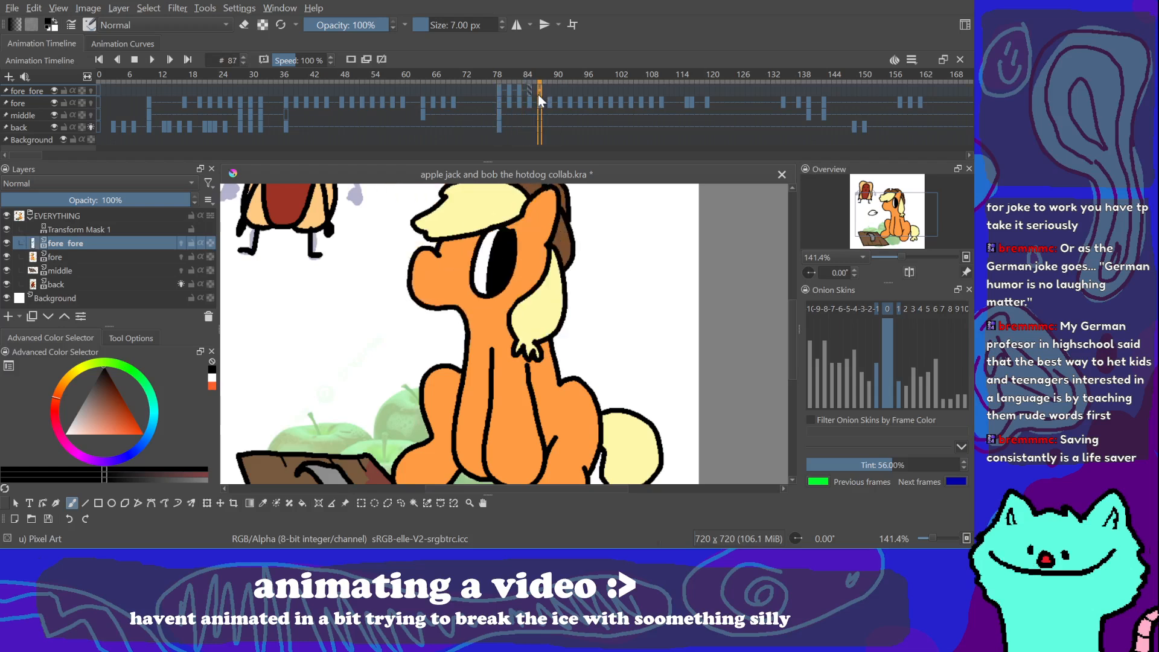
pyautogui.keyDown('shift'); pyautogui.click(499, 90); pyautogui.keyUp('shift')
pyautogui.press('space')
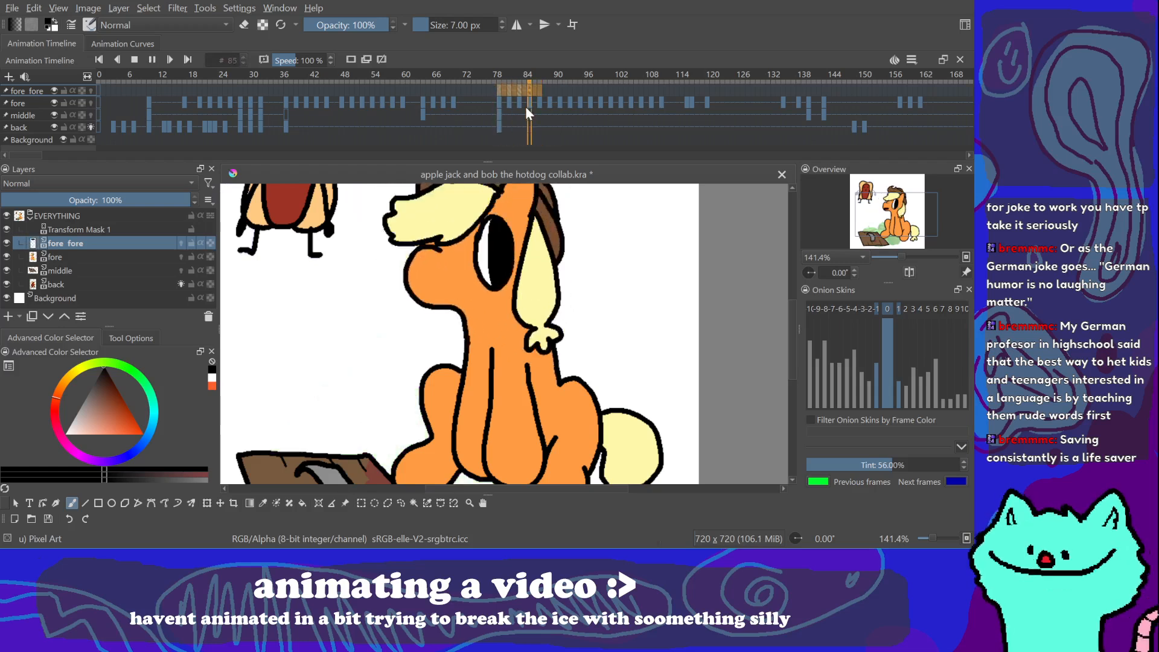
pyautogui.press('space')
# Step: Move the blank fore fore keyframe from frame 85 to frame 90 so the white mouth holds longer
pyautogui.click(526, 91)
pyautogui.moveTo(531, 90); pyautogui.dragTo(556, 92)
pyautogui.click(520, 93)
pyautogui.click(541, 92)
pyautogui.click(534, 90)
pyautogui.click(538, 89)
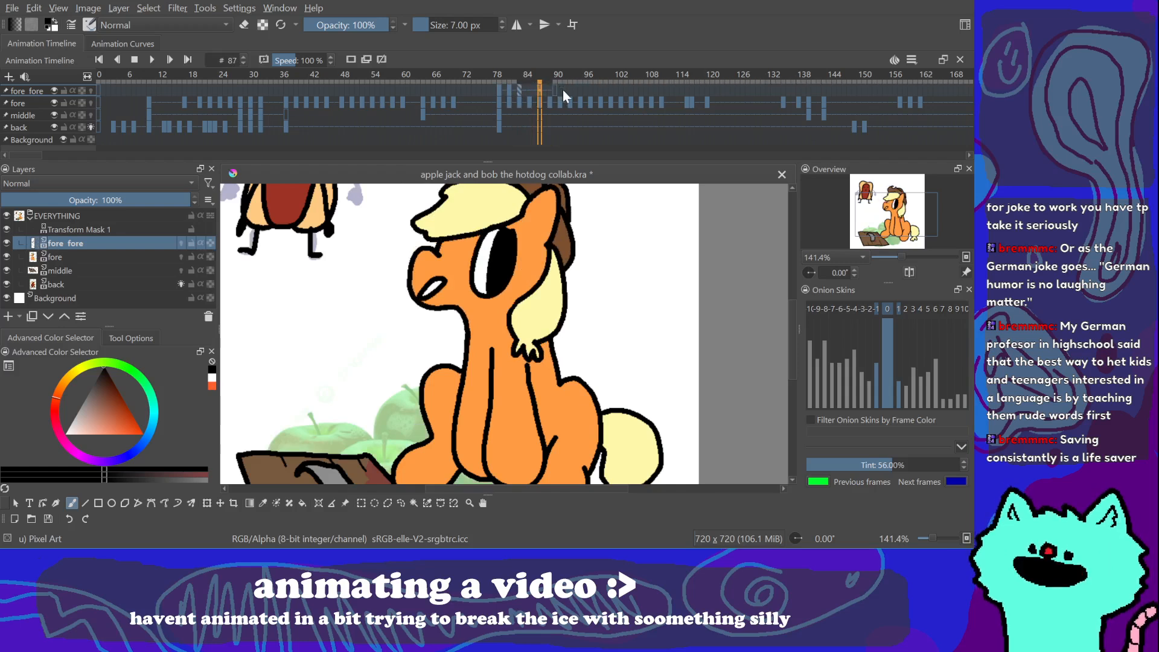
pyautogui.click(554, 89)
# Step: Play back frames 79 to 85 and compare the mouths on frames 79 and 81
pyautogui.click(501, 90)
pyautogui.moveTo(527, 90); pyautogui.dragTo(502, 91)
pyautogui.press('space')
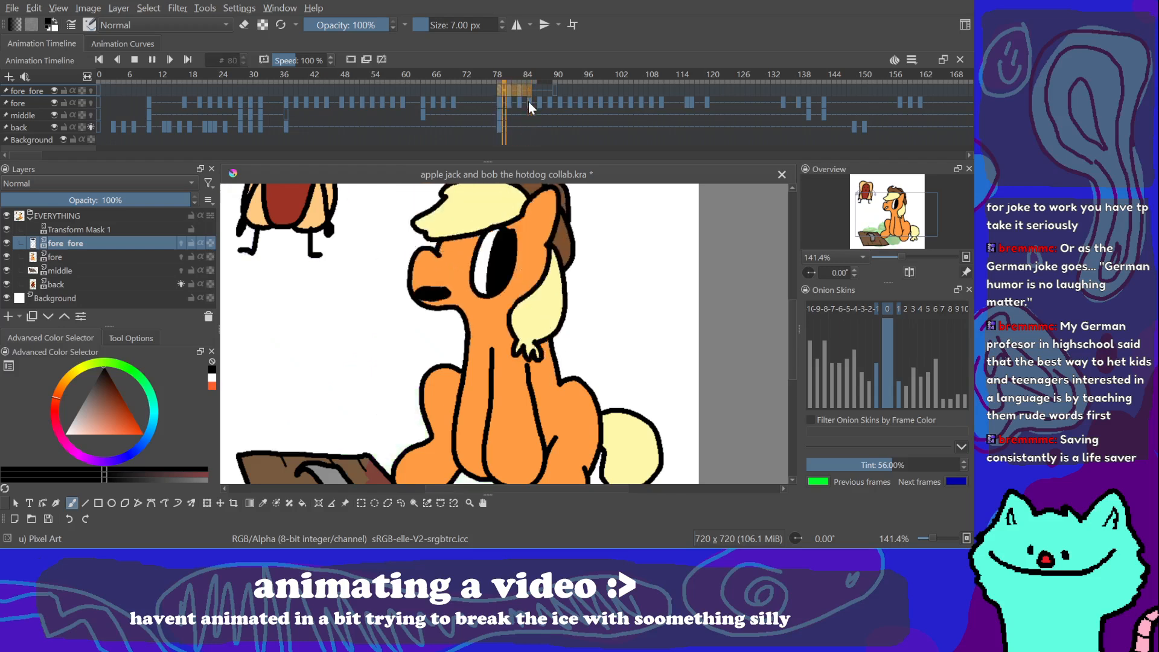
pyautogui.click(508, 92)
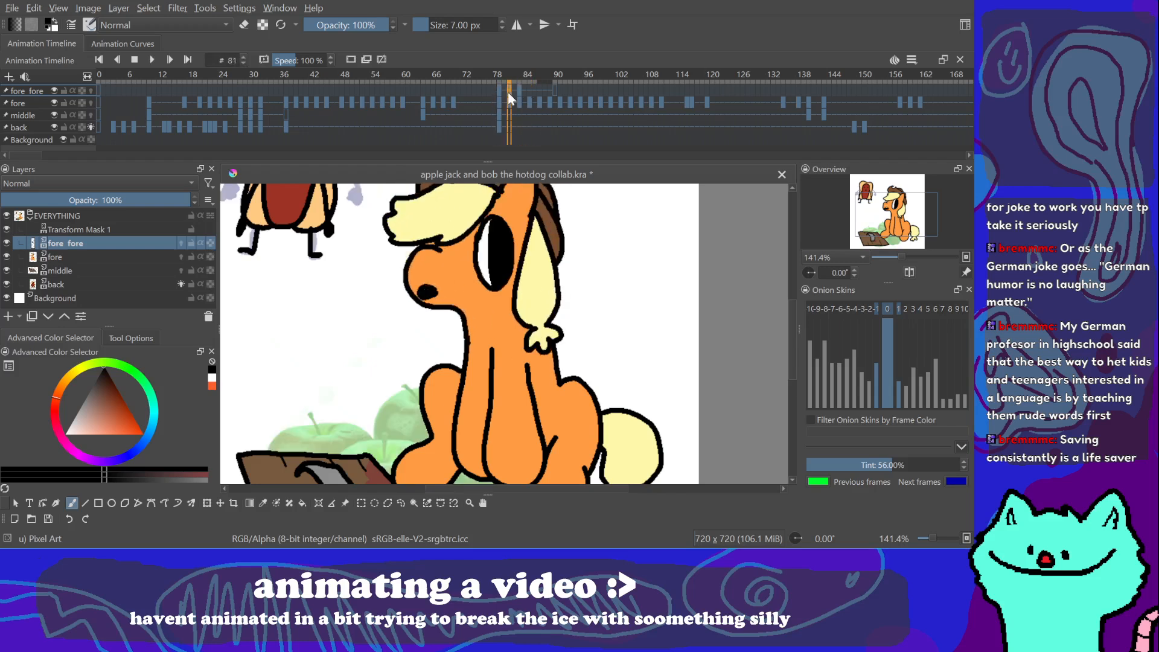
pyautogui.click(499, 89)
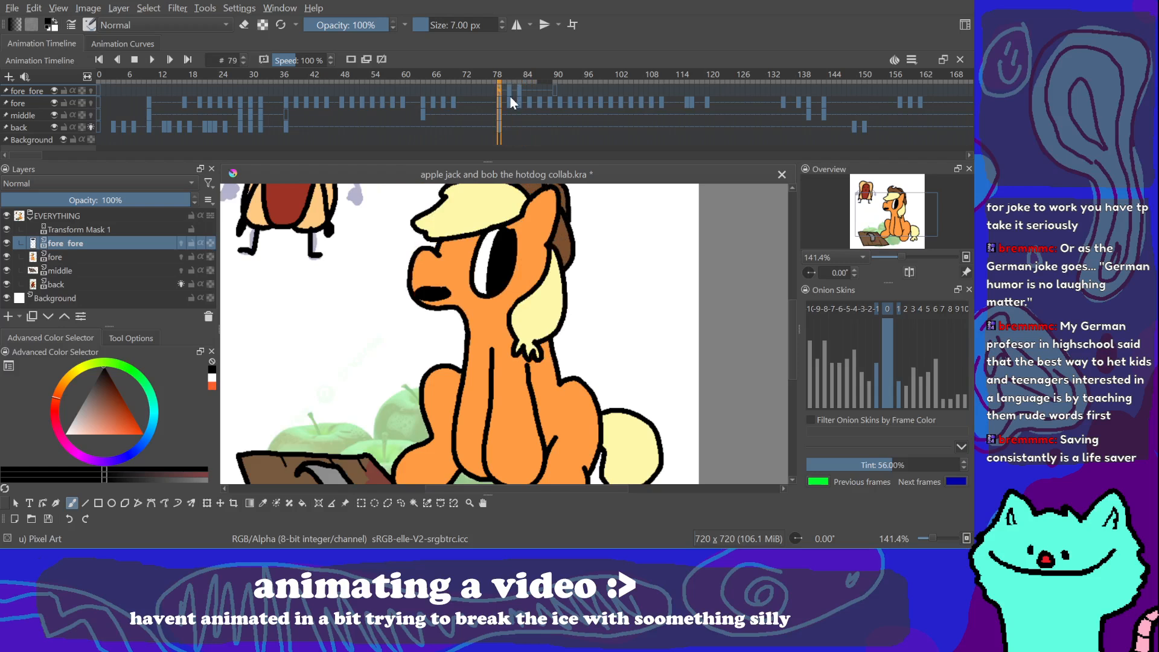
pyautogui.click(511, 90)
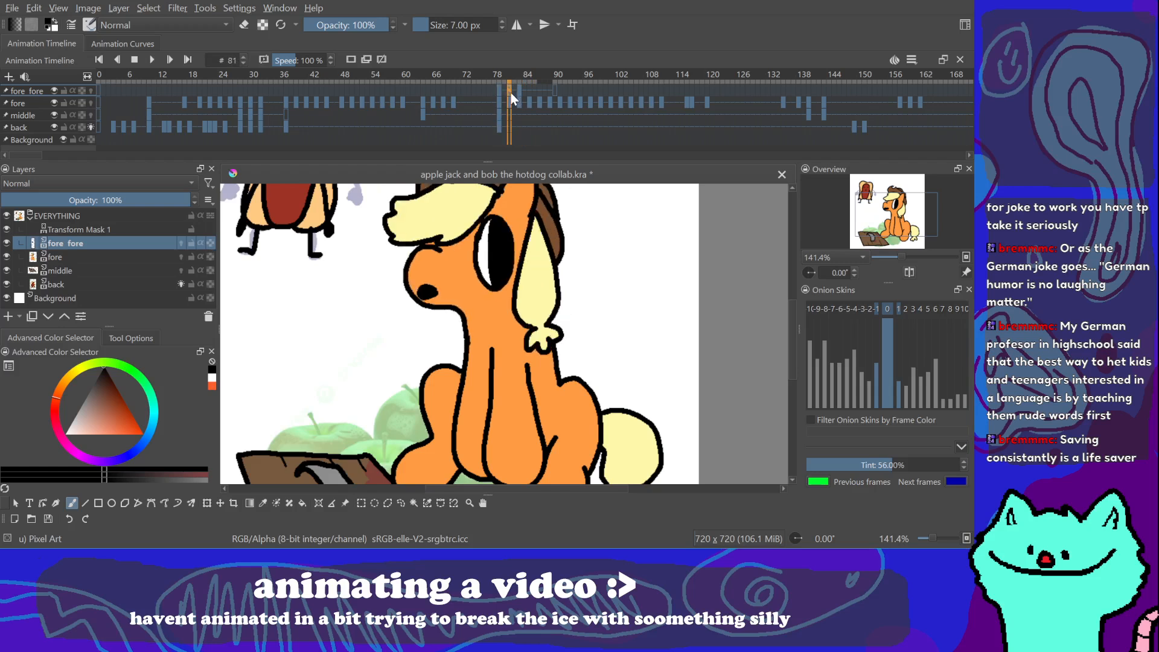
# Step: Copy the small round mouth keyframe from frame 81 to frame 94 on the fore fore layer
pyautogui.moveTo(510, 91)
pyautogui.mouseDown()
pyautogui.moveTo(574, 90)
pyautogui.moveTo(509, 91)
pyautogui.mouseUp()
pyautogui.click(520, 91)
pyautogui.click(521, 94)
pyautogui.click(520, 91)
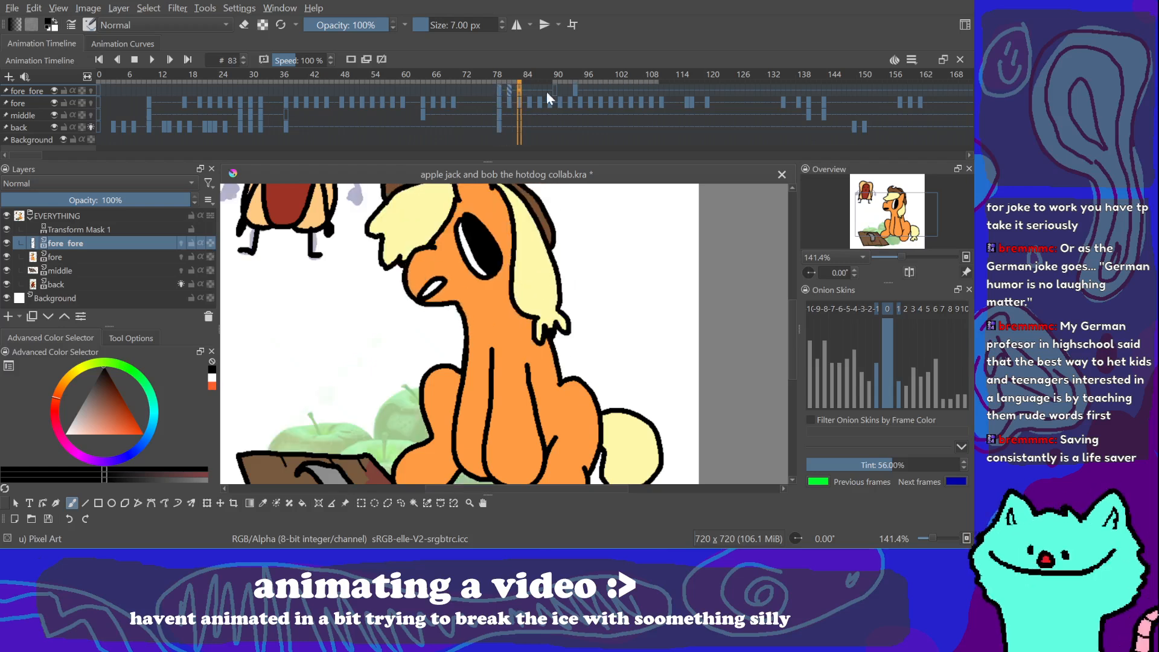
pyautogui.click(576, 95)
pyautogui.click(577, 90)
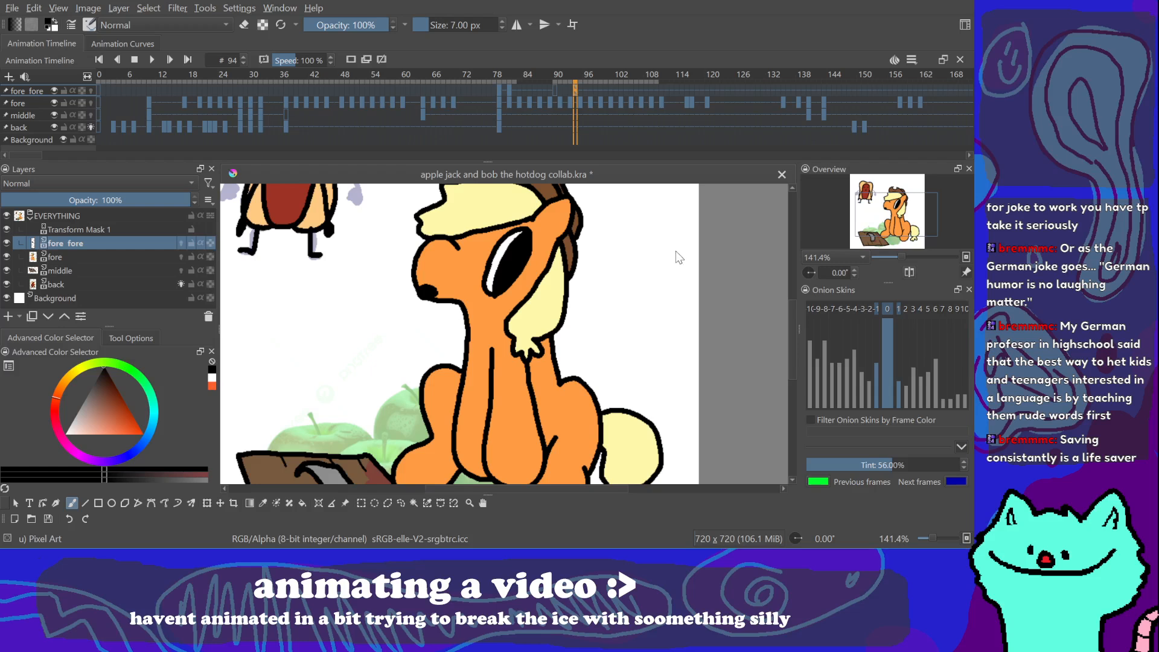
# Step: On frame 79 of the fore fore layer, redraw the pony's mouth as a flat oval and fill it with black
pyautogui.click(531, 92)
pyautogui.click(508, 94)
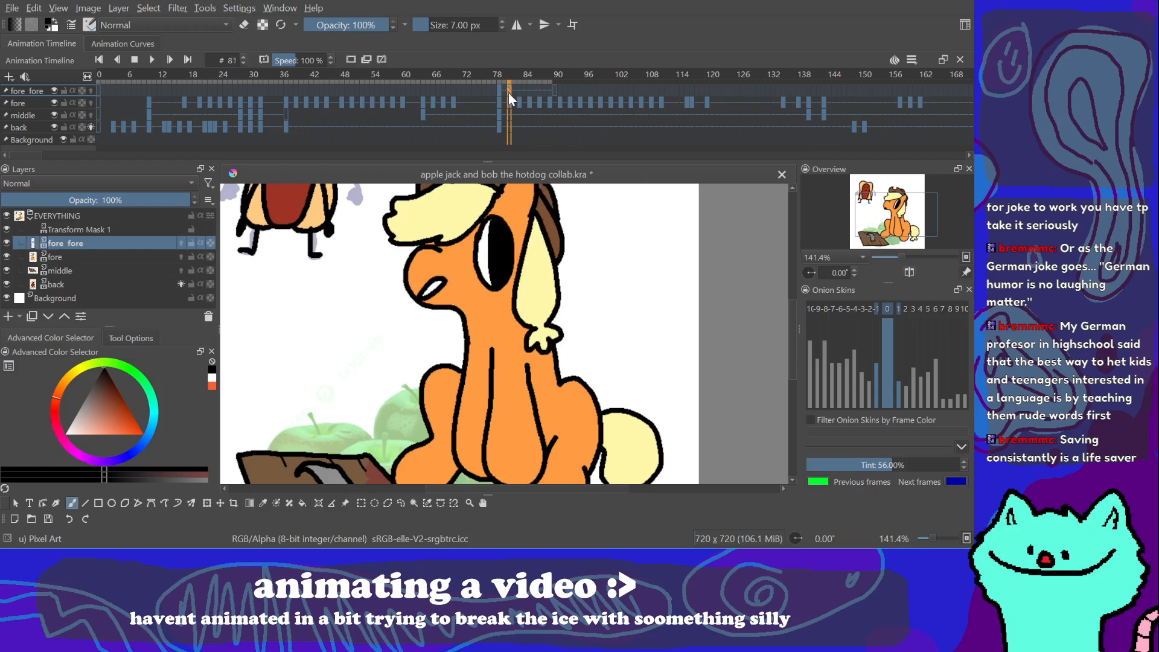
pyautogui.press('Left')
pyautogui.press('Left')
pyautogui.press('Right')
pyautogui.press('Right')
pyautogui.press('Left')
pyautogui.press('Left')
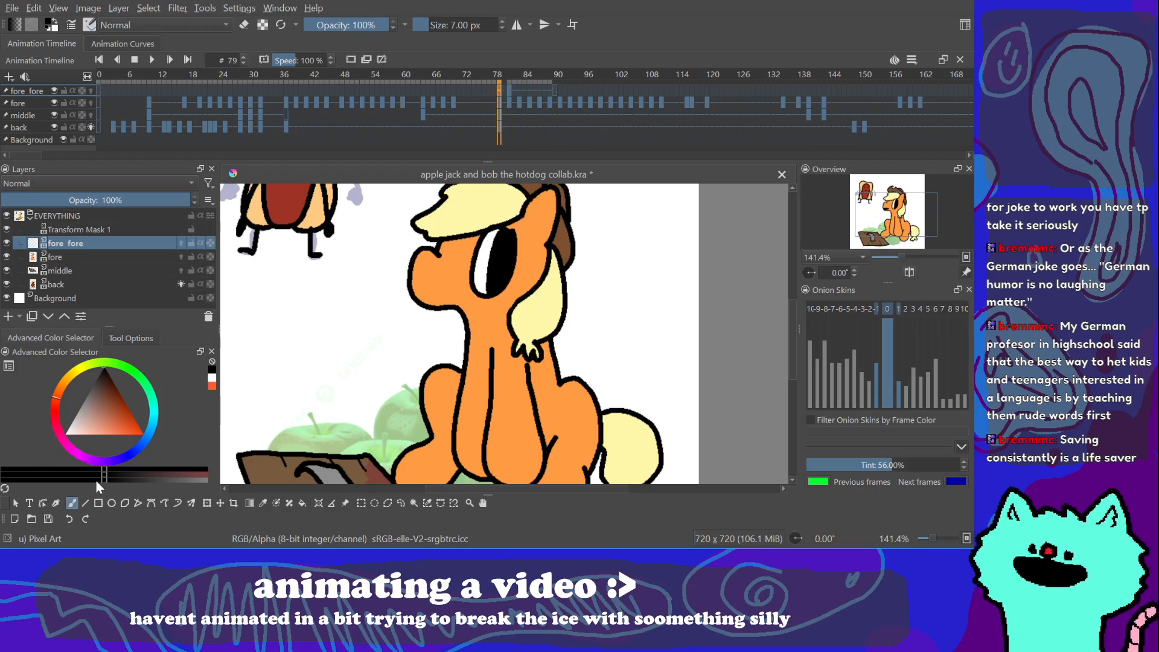
pyautogui.moveTo(423, 288); pyautogui.dragTo(451, 292)
pyautogui.press('f')
pyautogui.click(440, 295)
pyautogui.press('b')
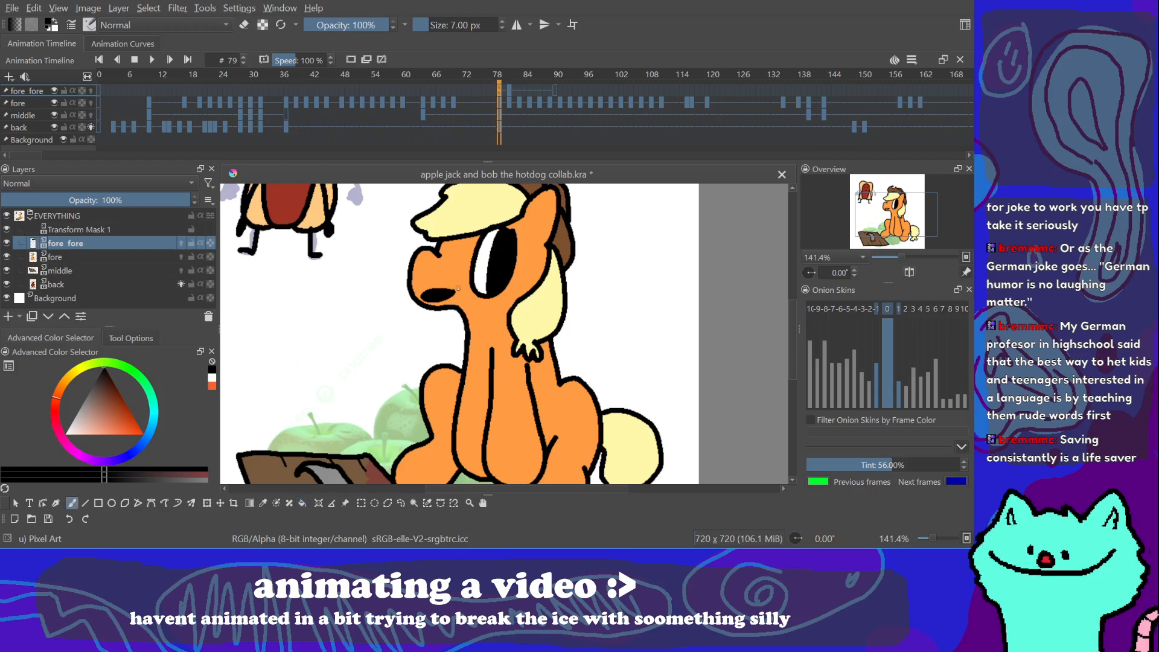
# Step: Compare the mouths on frames 79 and 81, and clear the fore fore mouth drawing on frame 83
pyautogui.click(509, 91)
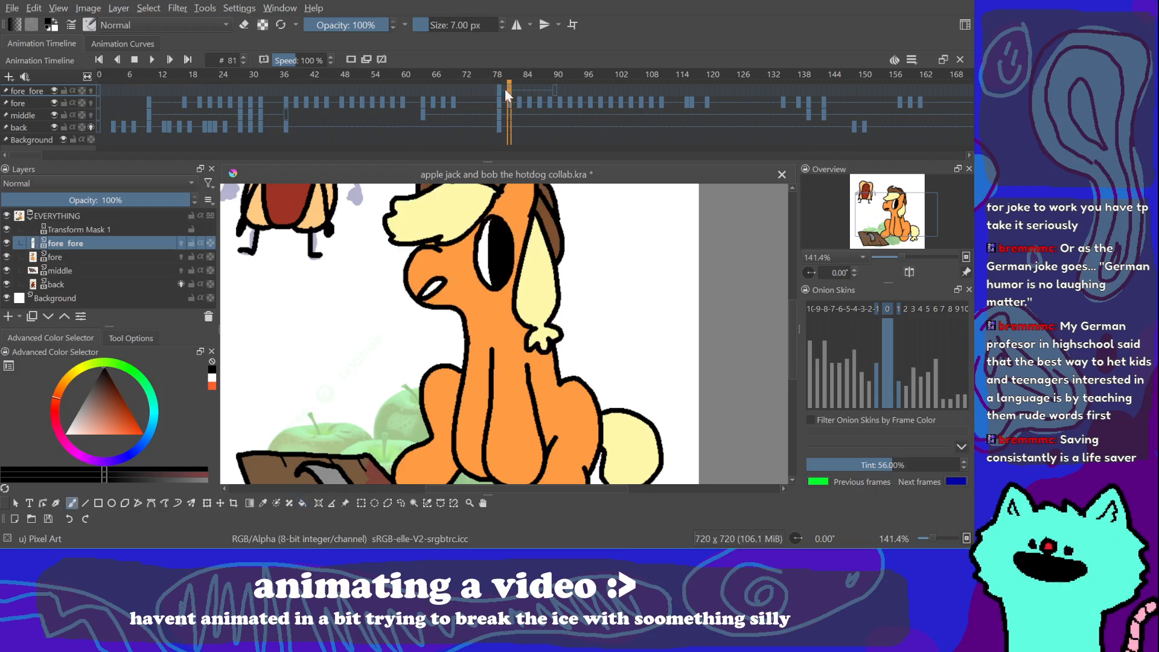
pyautogui.click(499, 91)
pyautogui.click(510, 90)
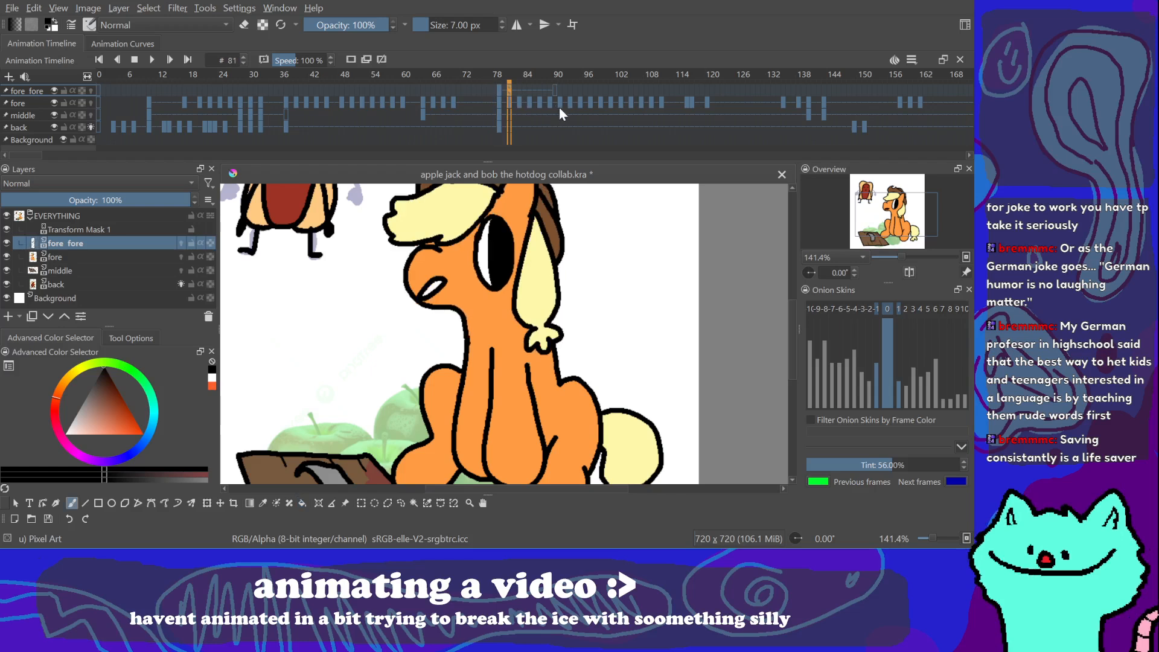
pyautogui.click(520, 91)
pyautogui.press('Delete')
# Step: Try drawing small round mouths on frame 83 and test circles beside the pony, undoing each attempt
pyautogui.moveTo(441, 277)
pyautogui.mouseDown()
pyautogui.moveTo(419, 287)
pyautogui.moveTo(442, 279)
pyautogui.moveTo(439, 292)
pyautogui.moveTo(444, 283)
pyautogui.moveTo(419, 290)
pyautogui.moveTo(444, 283)
pyautogui.mouseUp()
pyautogui.hotkey('ctrl', 'z')
pyautogui.hotkey('ctrl', 'z')
pyautogui.hotkey('ctrl', 'z')
pyautogui.hotkey('ctrl', 'z')
pyautogui.hotkey('ctrl', 'z')
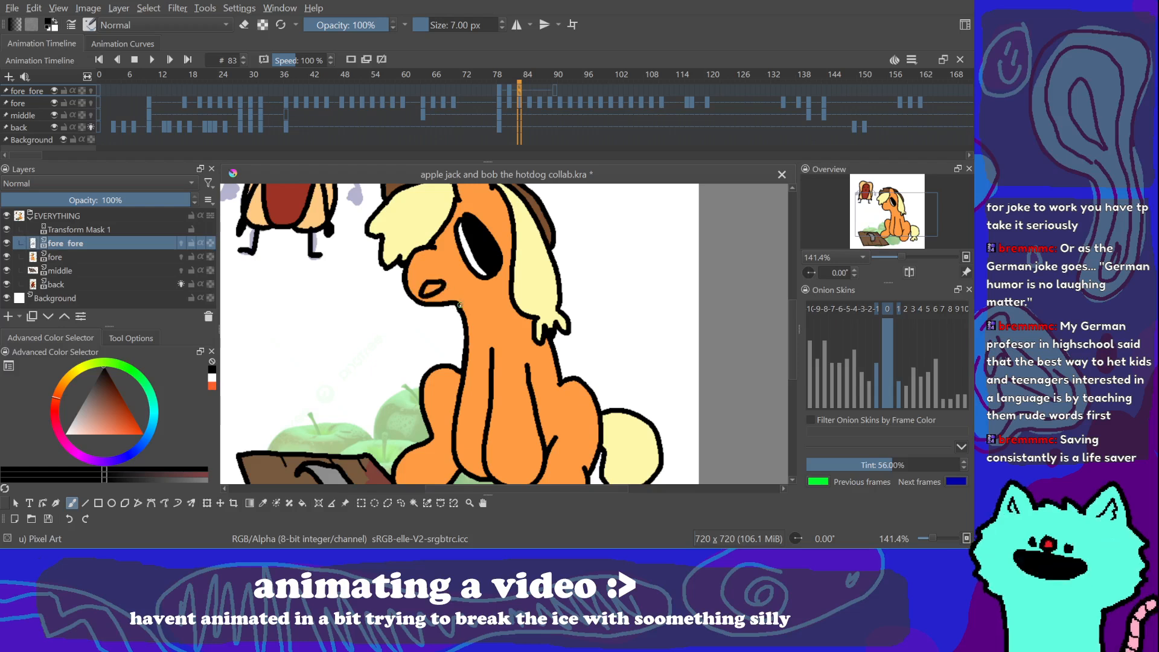
pyautogui.hotkey('ctrl', 'z')
pyautogui.moveTo(440, 280); pyautogui.dragTo(442, 283)
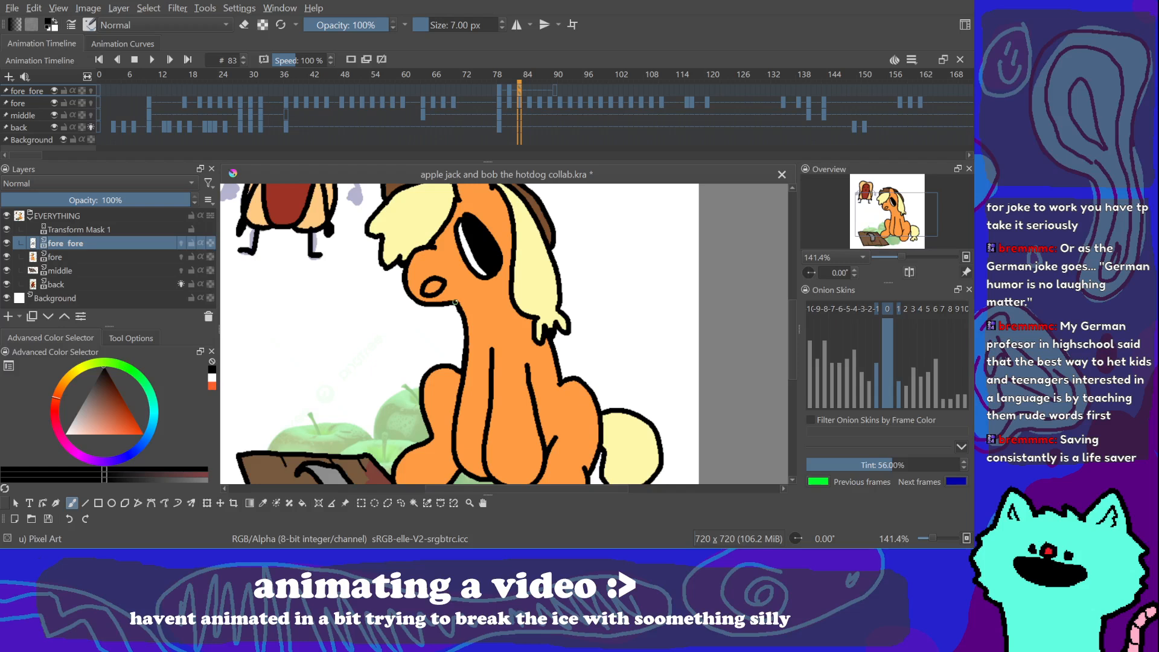
pyautogui.hotkey('ctrl', 'z')
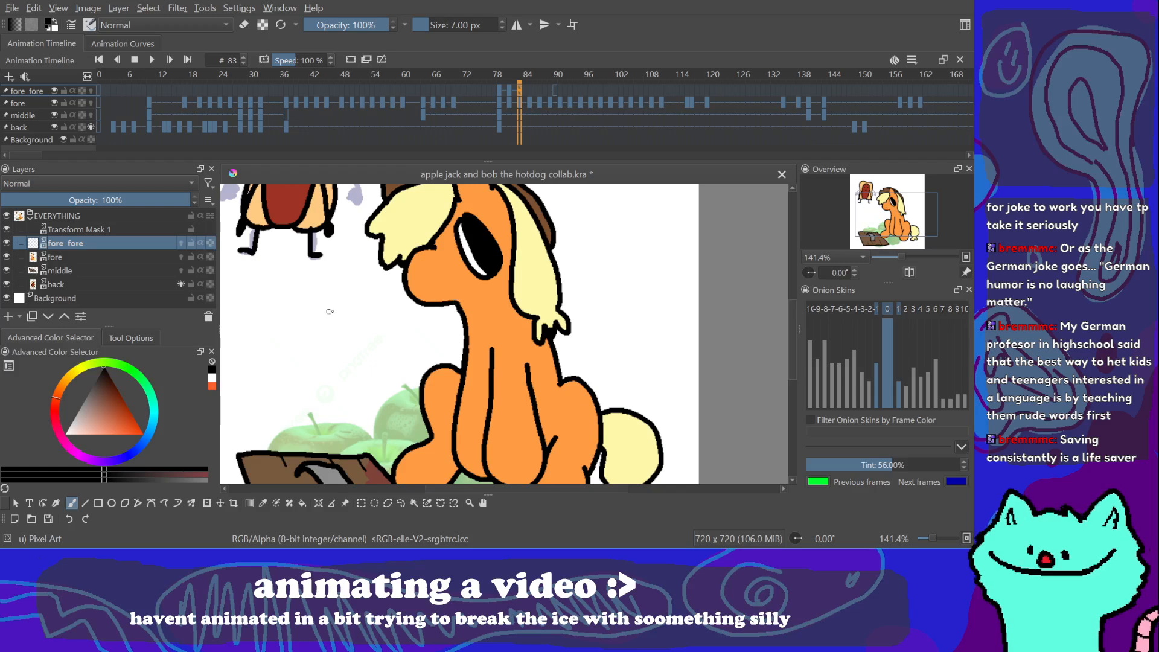
pyautogui.moveTo(330, 303)
pyautogui.mouseDown()
pyautogui.moveTo(344, 338)
pyautogui.moveTo(347, 310)
pyautogui.moveTo(375, 331)
pyautogui.mouseUp()
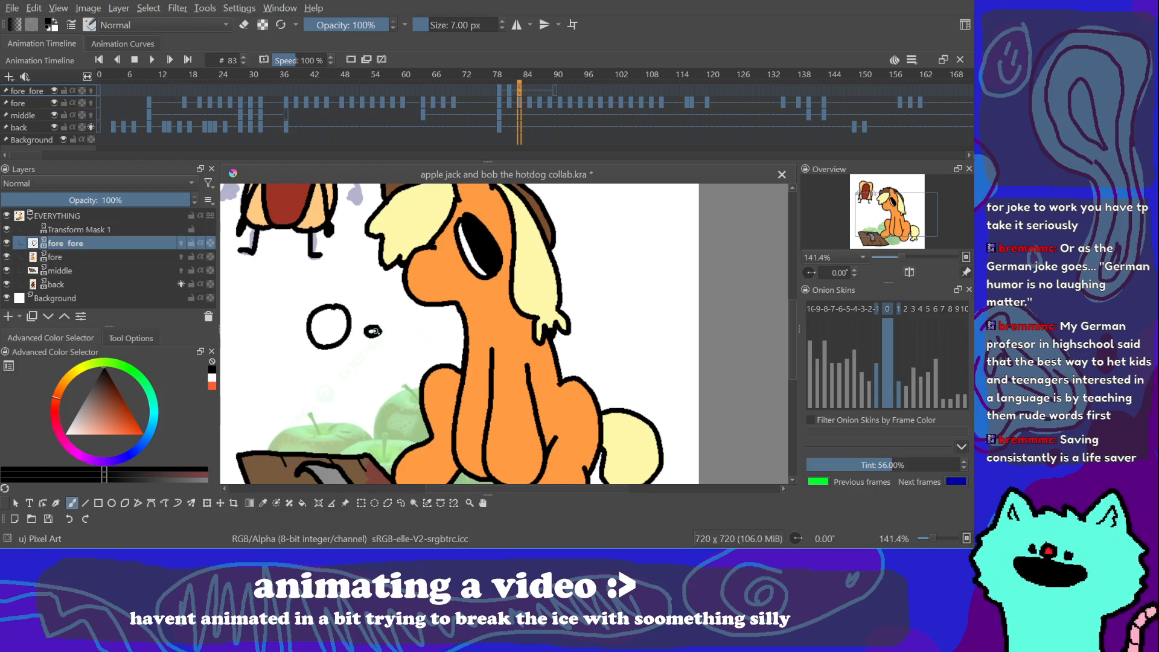
pyautogui.hotkey('ctrl', 'z')
pyautogui.hotkey('ctrl', 'z')
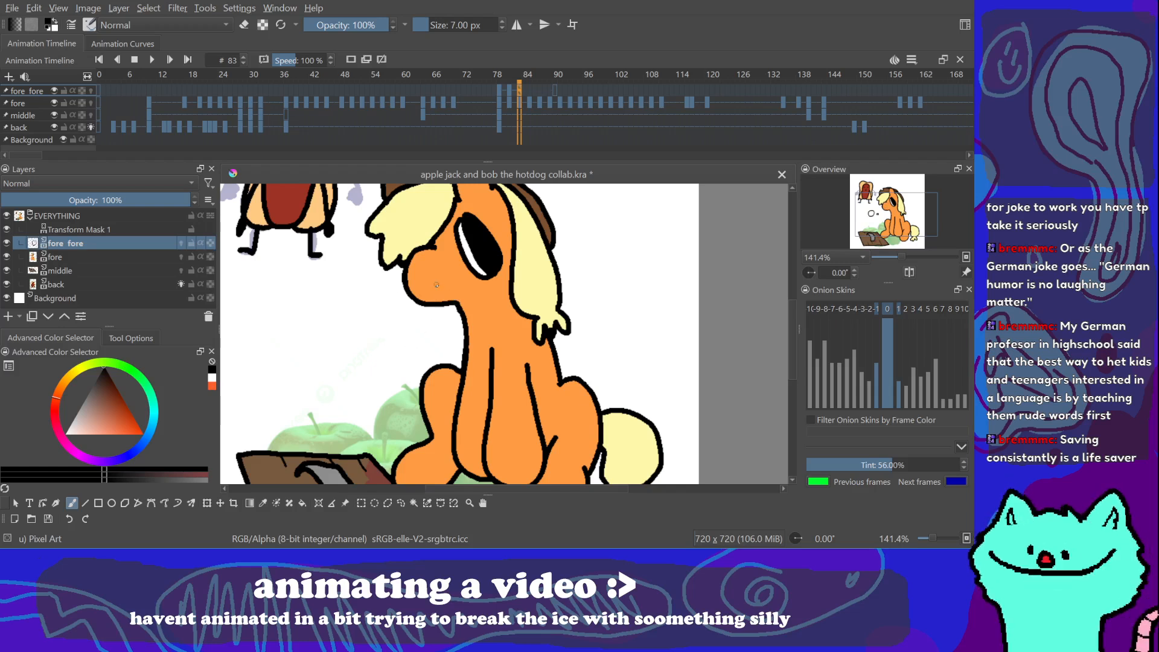
# Step: Draw a small mouth outline on the pony's muzzle on frame 83 and fill it in
pyautogui.moveTo(437, 282)
pyautogui.mouseDown()
pyautogui.moveTo(456, 303)
pyautogui.moveTo(433, 287)
pyautogui.moveTo(459, 304)
pyautogui.moveTo(432, 285)
pyautogui.mouseUp()
pyautogui.hotkey('ctrl', 'z')
pyautogui.hotkey('ctrl', 'z')
pyautogui.hotkey('ctrl', 'z')
pyautogui.press('f')
pyautogui.click(429, 289)
pyautogui.press('b')
# Step: Shift the white mouth on frame 81 slightly with the Move tool after checking the neighbouring mouth frames
pyautogui.click(512, 91)
pyautogui.click(519, 100)
pyautogui.click(499, 92)
pyautogui.click(511, 95)
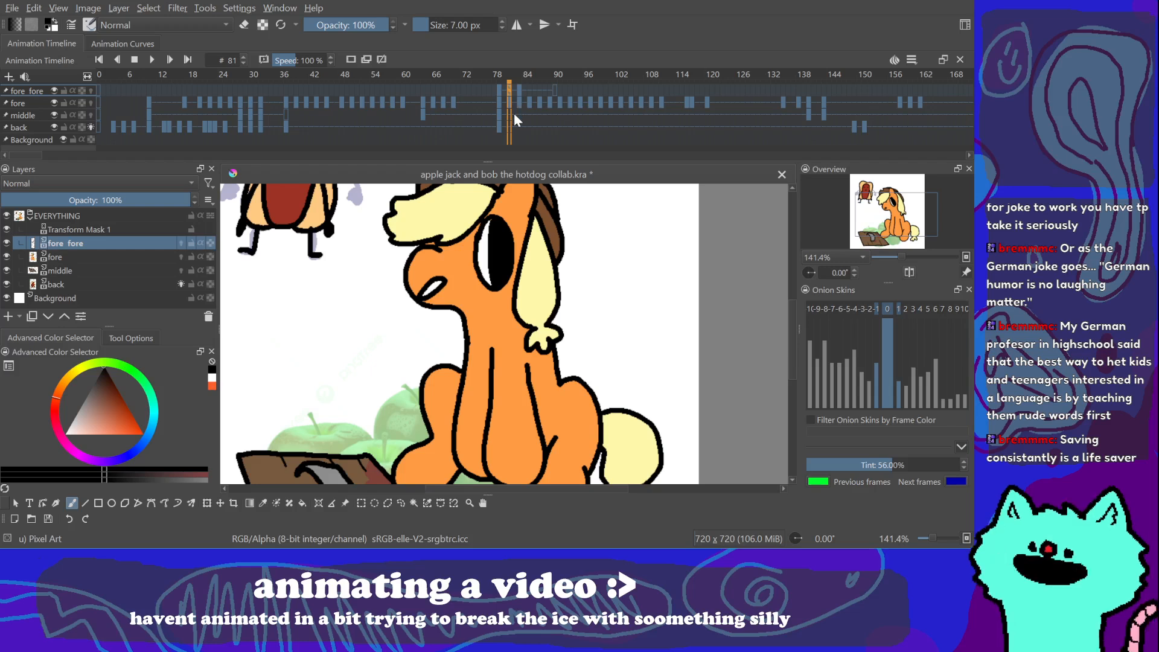
pyautogui.moveTo(449, 306); pyautogui.dragTo(442, 305)
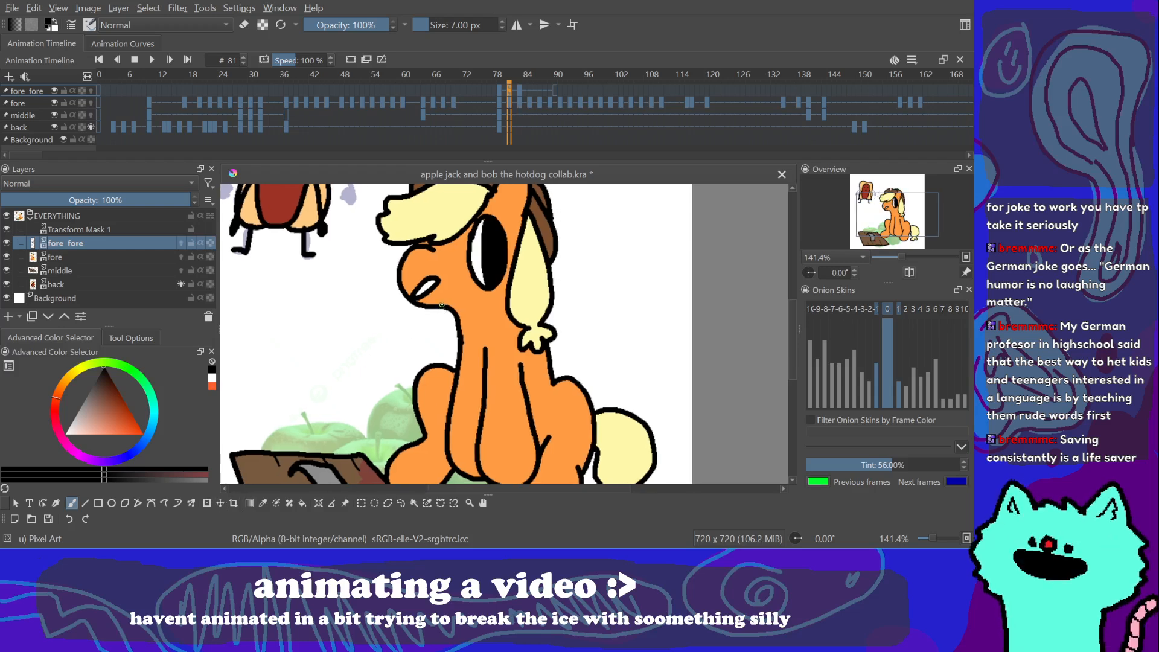
pyautogui.click(220, 502)
pyautogui.moveTo(504, 311); pyautogui.dragTo(512, 316)
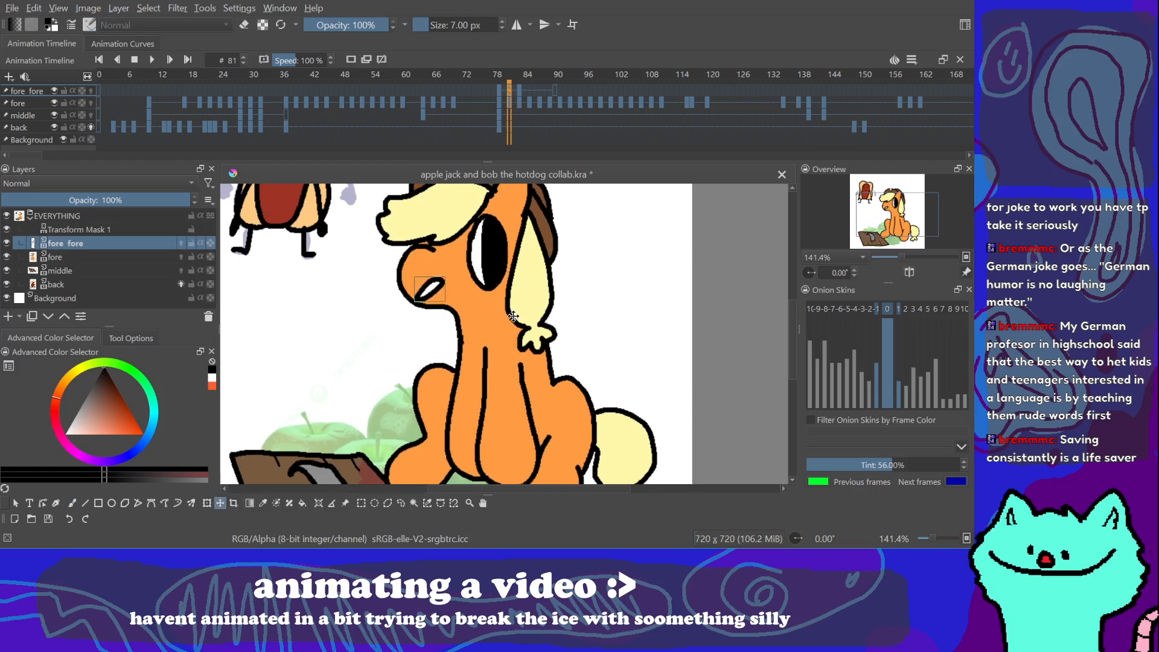
# Step: Flick between frames 79, 81 and 83 to compare the mouth positions
pyautogui.click(481, 92)
pyautogui.click(505, 89)
pyautogui.click(513, 89)
pyautogui.click(522, 93)
pyautogui.click(501, 92)
pyautogui.click(509, 90)
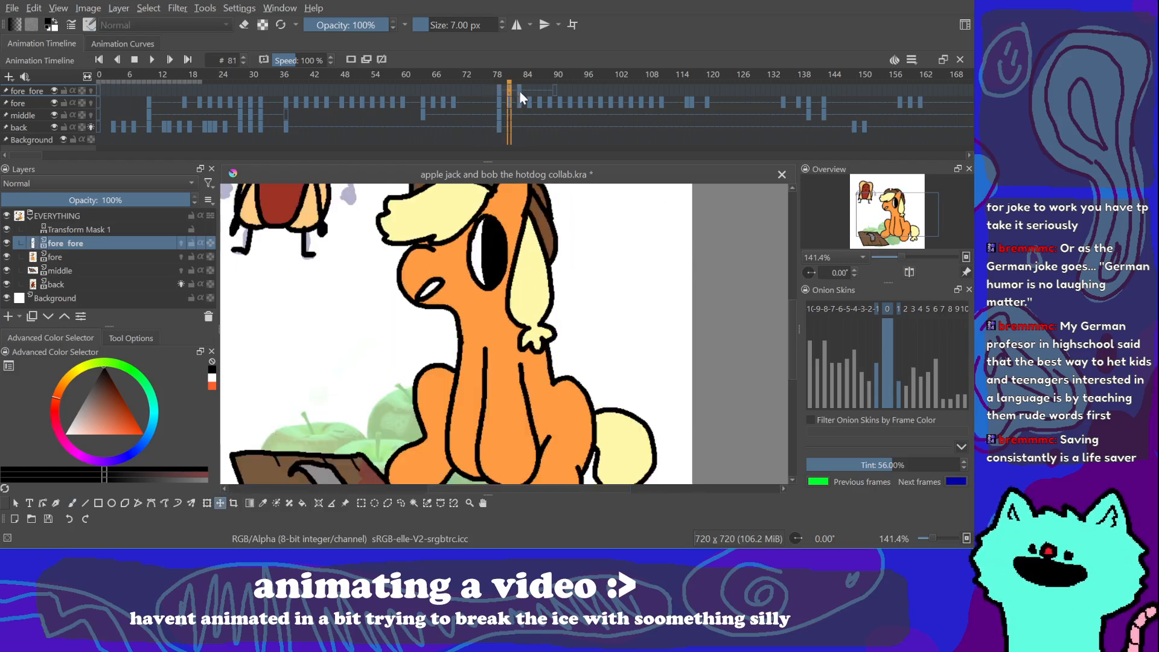
pyautogui.click(498, 90)
pyautogui.click(509, 92)
# Step: Select the white mouth on frame 81 with a freehand selection, delete it and clear the selection
pyautogui.moveTo(429, 357); pyautogui.dragTo(419, 359)
pyautogui.click(401, 504)
pyautogui.moveTo(430, 256)
pyautogui.mouseDown()
pyautogui.moveTo(390, 328)
pyautogui.moveTo(441, 296)
pyautogui.mouseUp()
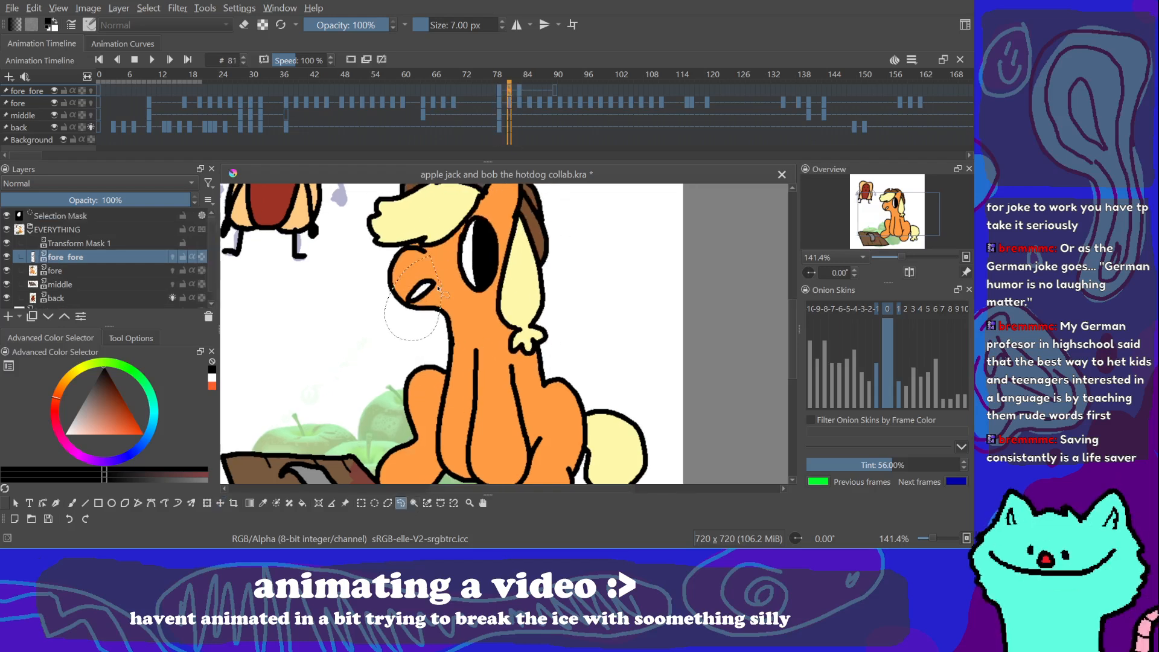
pyautogui.press('Delete')
pyautogui.hotkey('ctrl', 'shift', 'a')
pyautogui.press('b')
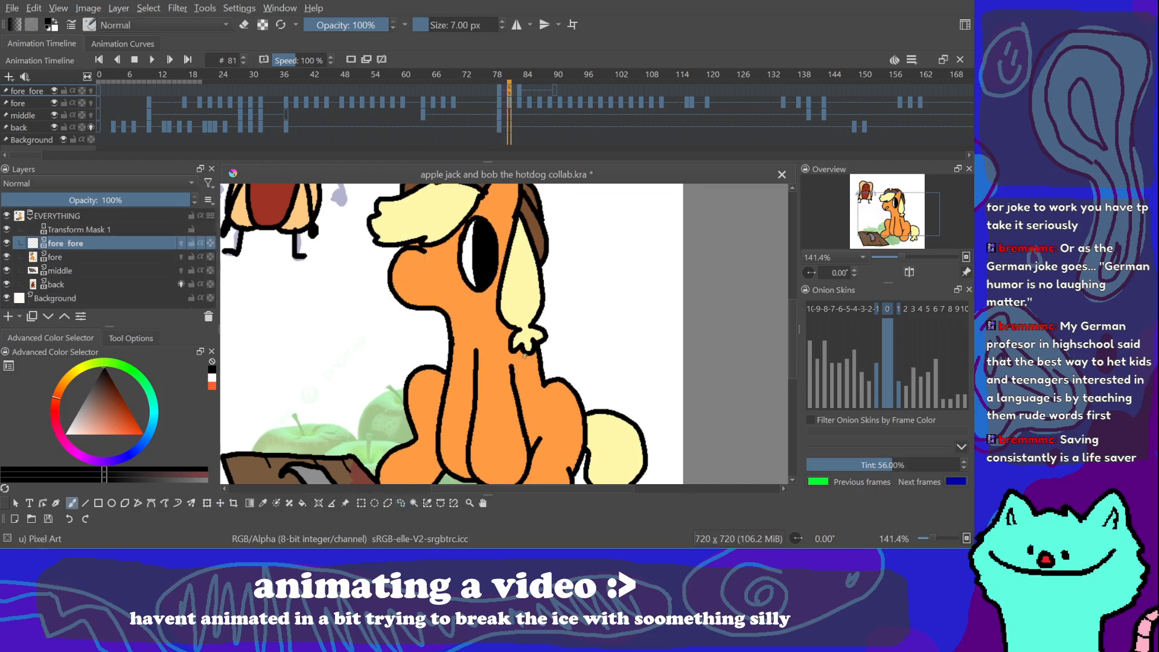
# Step: Try drawing a slim open mouth outline on frame 81, and clear it again
pyautogui.moveTo(422, 290)
pyautogui.mouseDown()
pyautogui.moveTo(400, 299)
pyautogui.moveTo(433, 292)
pyautogui.mouseUp()
pyautogui.hotkey('ctrl', 'z')
pyautogui.hotkey('ctrl', 'z')
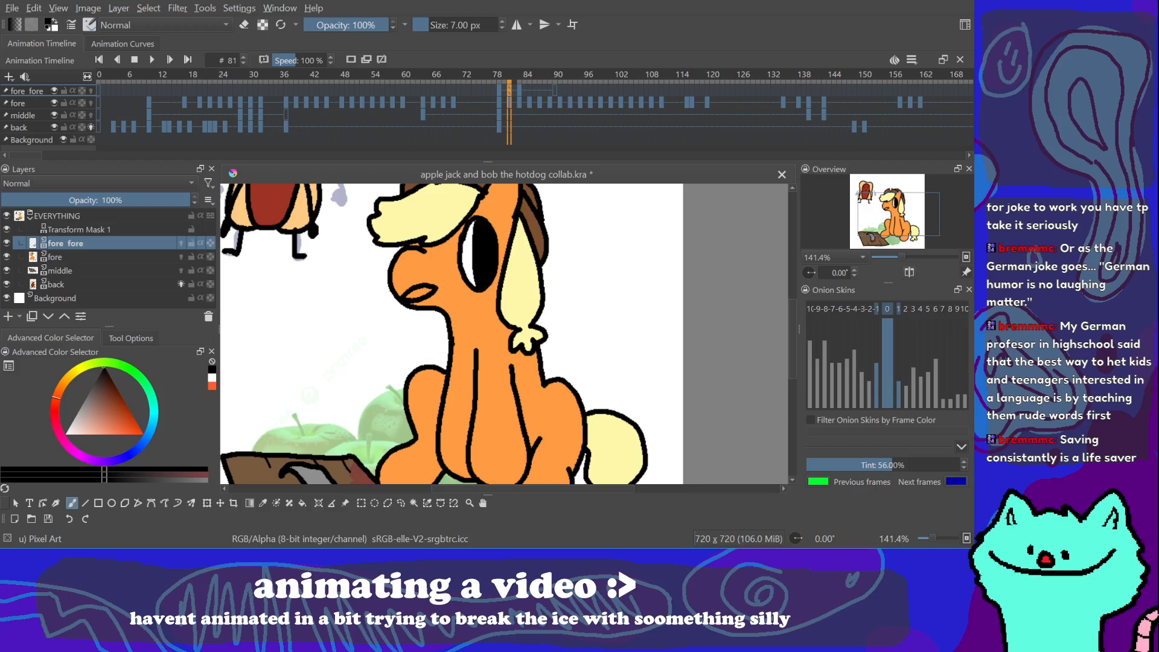
pyautogui.moveTo(475, 357); pyautogui.dragTo(473, 340)
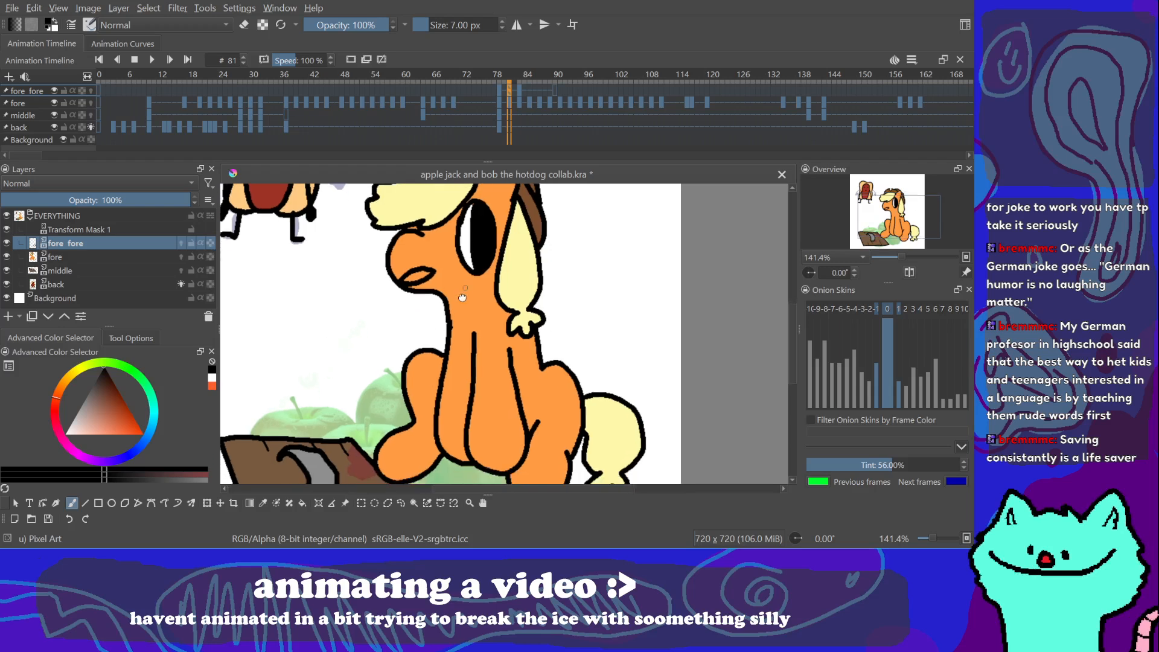
pyautogui.press('Delete')
# Step: Redraw the mouth outline on frame 81, undoing the bad strokes, and fill it with white
pyautogui.moveTo(403, 281); pyautogui.dragTo(409, 273)
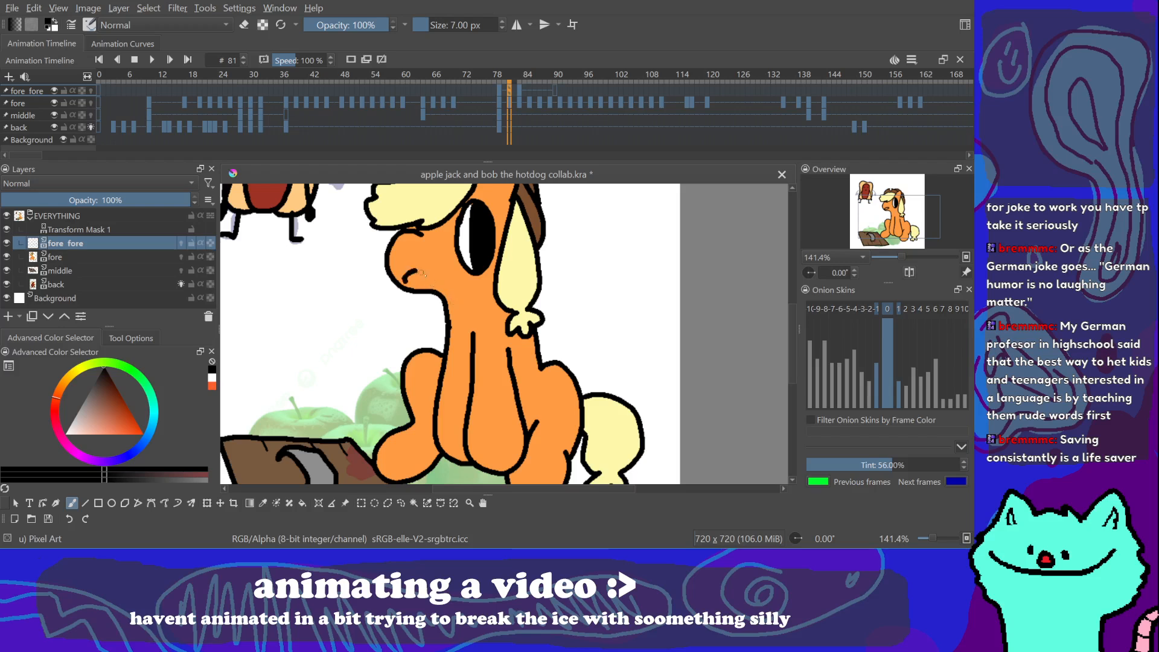
pyautogui.press('Delete')
pyautogui.hotkey('ctrl', 'z')
pyautogui.moveTo(403, 281)
pyautogui.mouseDown()
pyautogui.moveTo(432, 270)
pyautogui.moveTo(407, 281)
pyautogui.mouseUp()
pyautogui.hotkey('ctrl', 'z')
pyautogui.hotkey('ctrl', 'z')
pyautogui.hotkey('ctrl', 'z')
pyautogui.hotkey('ctrl', 'z')
pyautogui.hotkey('ctrl', 'z')
pyautogui.hotkey('ctrl', 'z')
pyautogui.press('x')
pyautogui.press('f')
pyautogui.click(427, 278)
pyautogui.press('space')
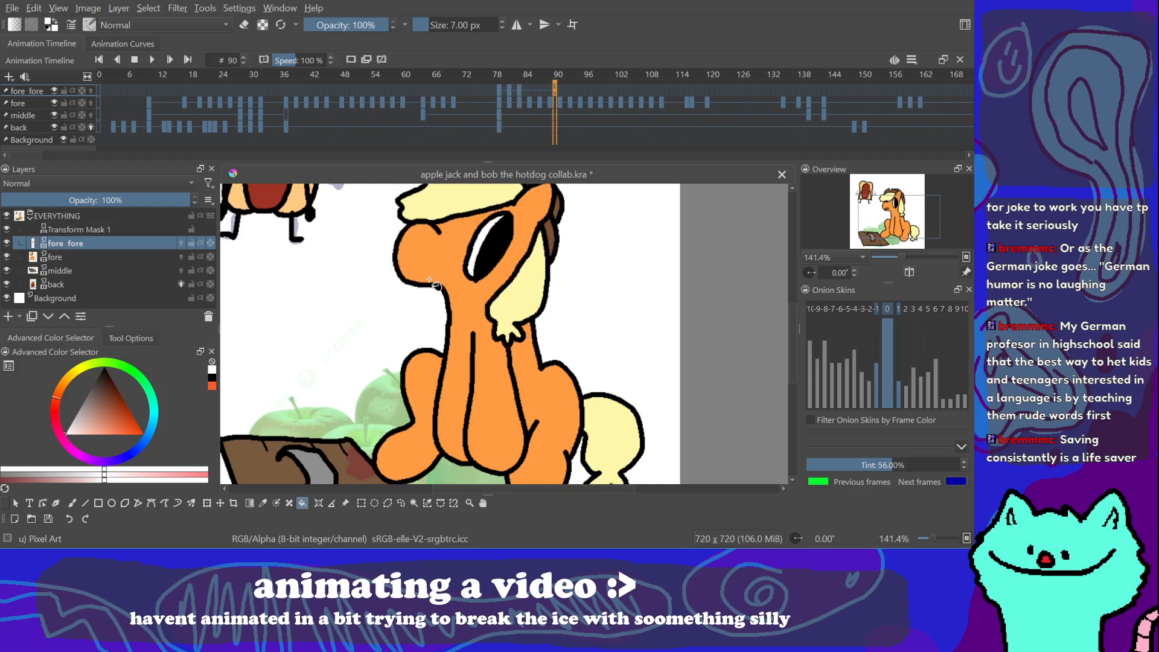
# Step: Draw a downward-curving open mouth on frame 85 of the fore fore layer and fill it with black
pyautogui.click(530, 89)
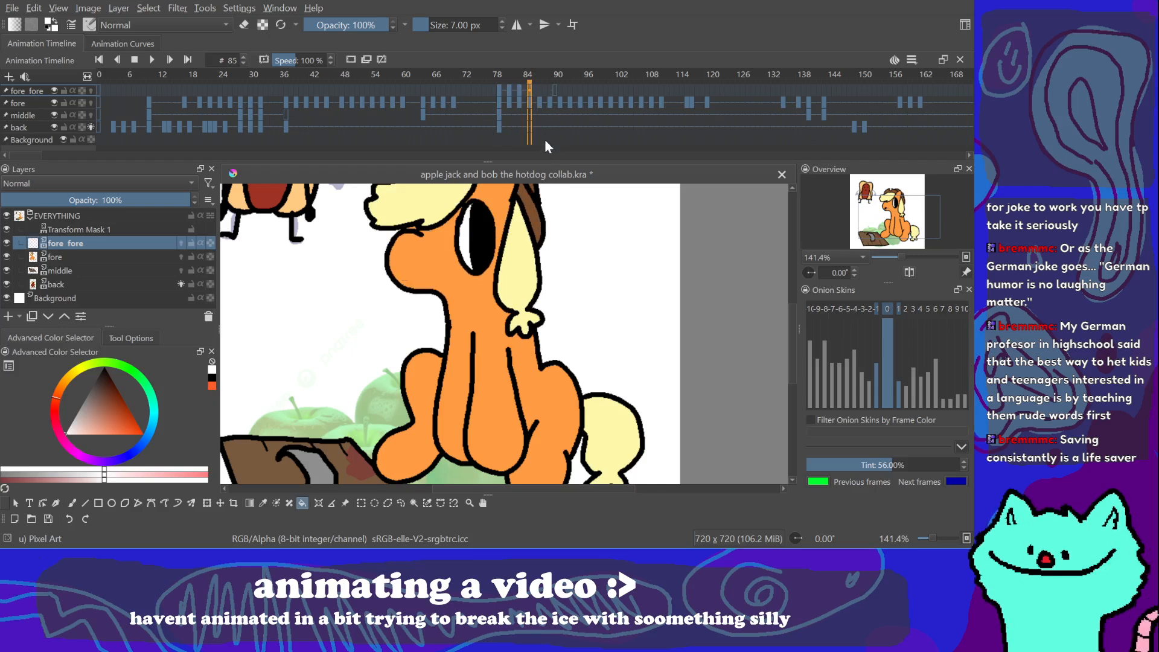
pyautogui.click(71, 503)
pyautogui.click(91, 478)
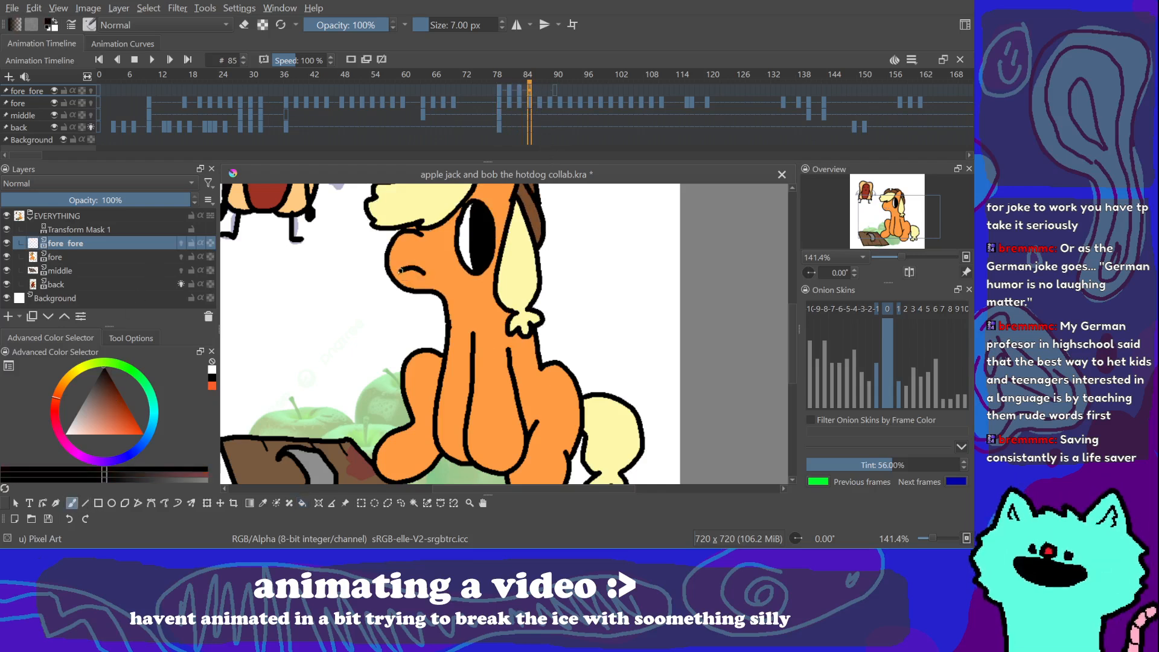
pyautogui.moveTo(429, 267)
pyautogui.mouseDown()
pyautogui.moveTo(428, 277)
pyautogui.moveTo(430, 268)
pyautogui.mouseUp()
pyautogui.hotkey('ctrl', 'z')
pyautogui.hotkey('ctrl', 'z')
pyautogui.hotkey('ctrl', 'z')
pyautogui.press('f')
pyautogui.click(416, 276)
pyautogui.press('b')
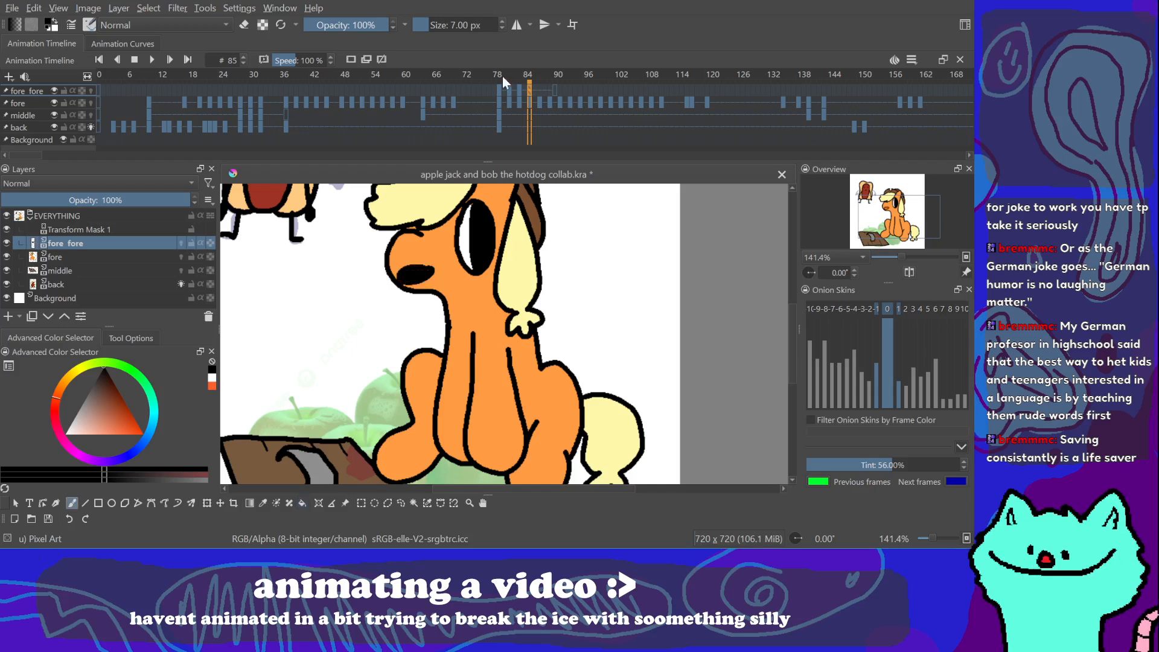
# Step: Play back the mouth animation up to frame 90
pyautogui.click(489, 83)
pyautogui.keyDown('shift'); pyautogui.click(556, 90); pyautogui.keyUp('shift')
pyautogui.press('space')
pyautogui.press('space')
# Step: Draw a flat open mouth at the muzzle's lower edge on frame 87 and fill it with black
pyautogui.click(543, 91)
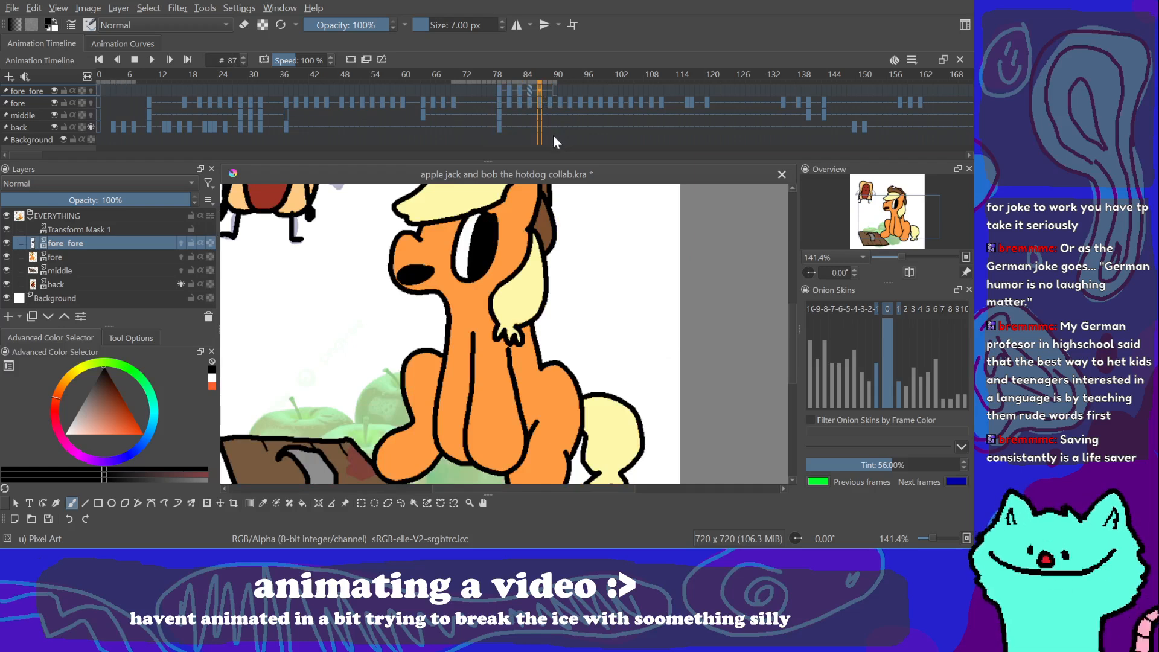
pyautogui.moveTo(525, 297); pyautogui.dragTo(518, 288)
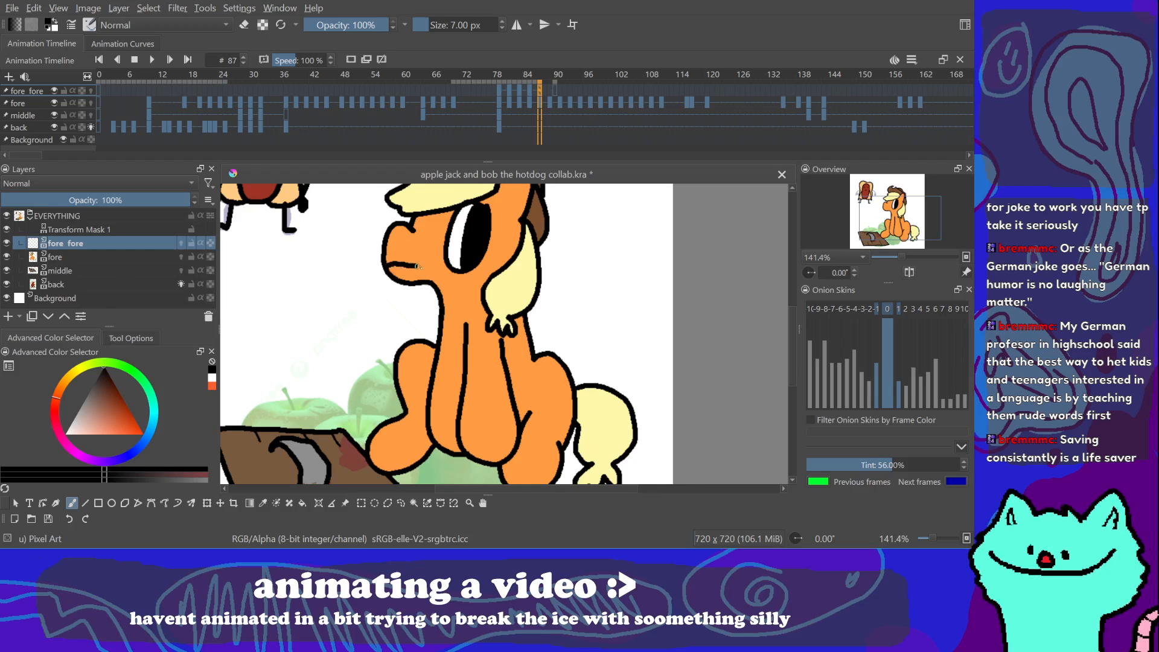
pyautogui.moveTo(389, 264); pyautogui.dragTo(420, 273)
pyautogui.hotkey('ctrl', 'z')
pyautogui.hotkey('ctrl', 'z')
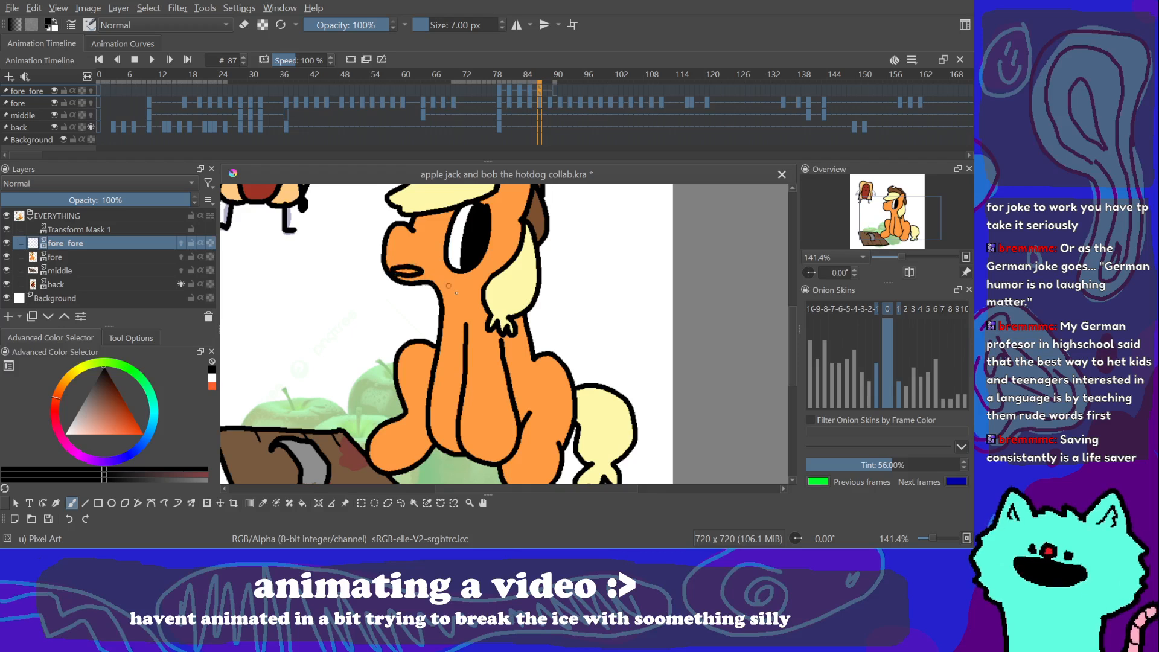
pyautogui.press('f')
pyautogui.click(403, 270)
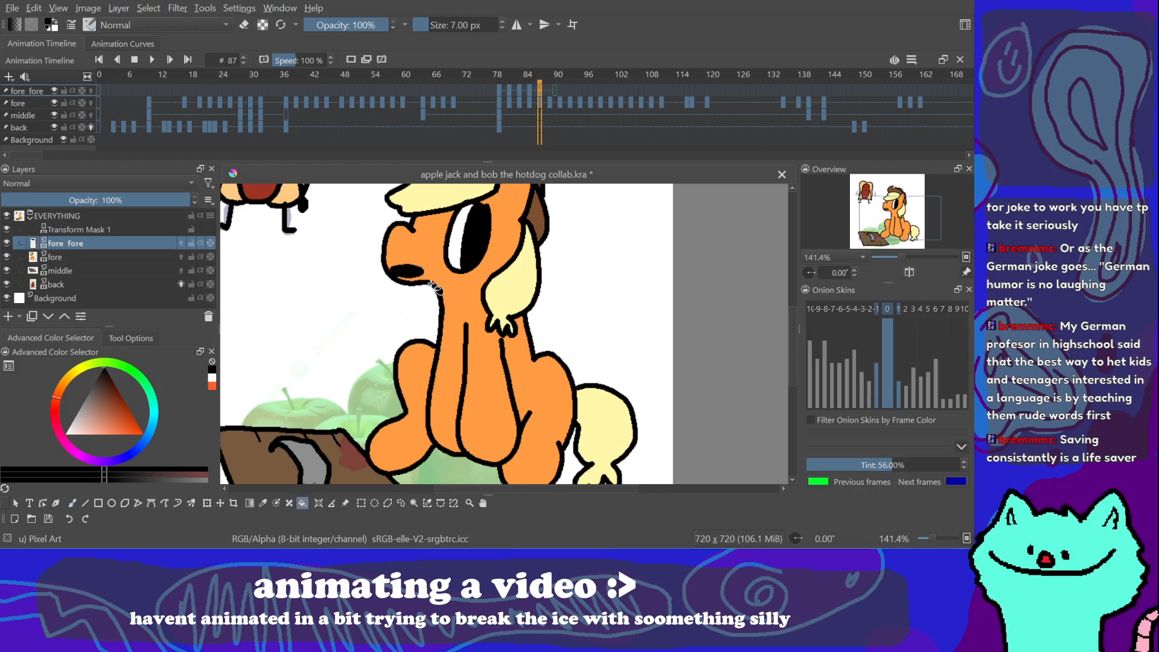
pyautogui.press('b')
# Step: Touch up the edge of the black mouth on frame 87 with the eraser, comparing it with frame 85
pyautogui.click(530, 91)
pyautogui.click(541, 92)
pyautogui.press('e')
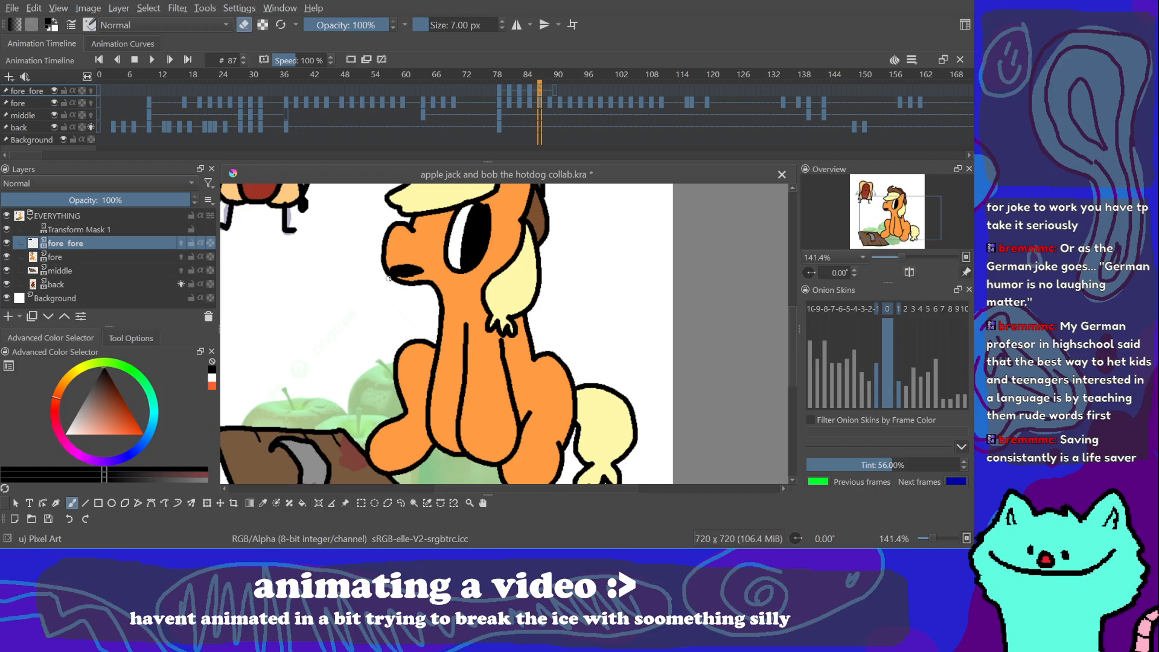
pyautogui.click(530, 91)
pyautogui.click(541, 92)
# Step: Select the fore fore frames from 78 to 92 and play back the mouth animation
pyautogui.click(565, 91)
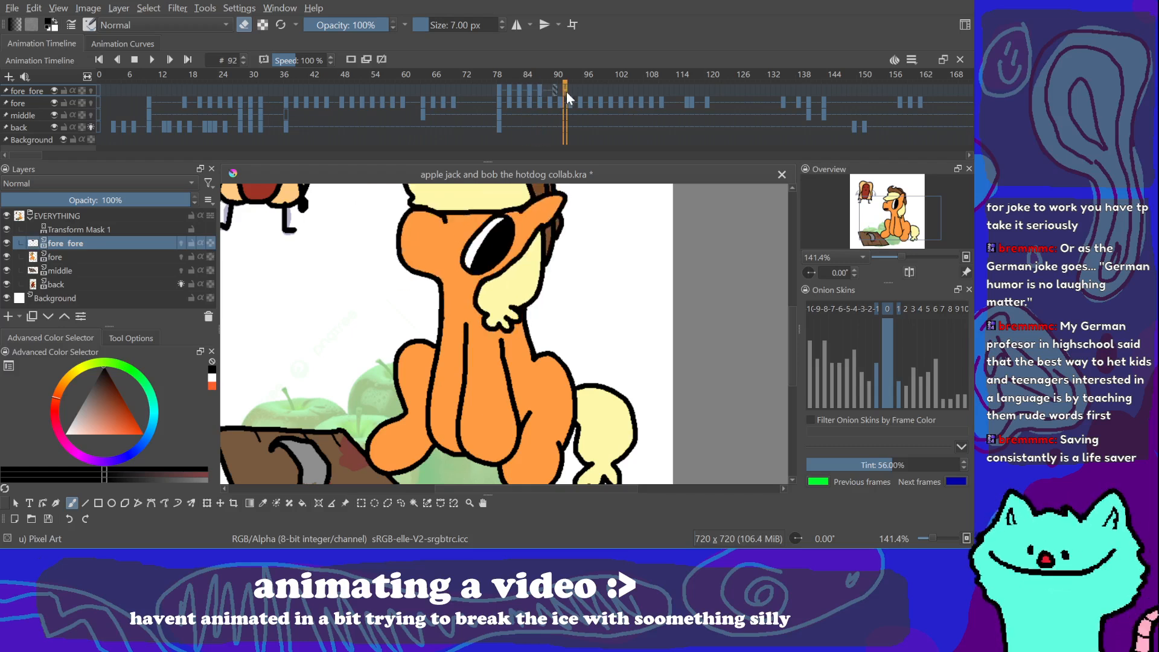
pyautogui.moveTo(561, 92); pyautogui.dragTo(493, 91)
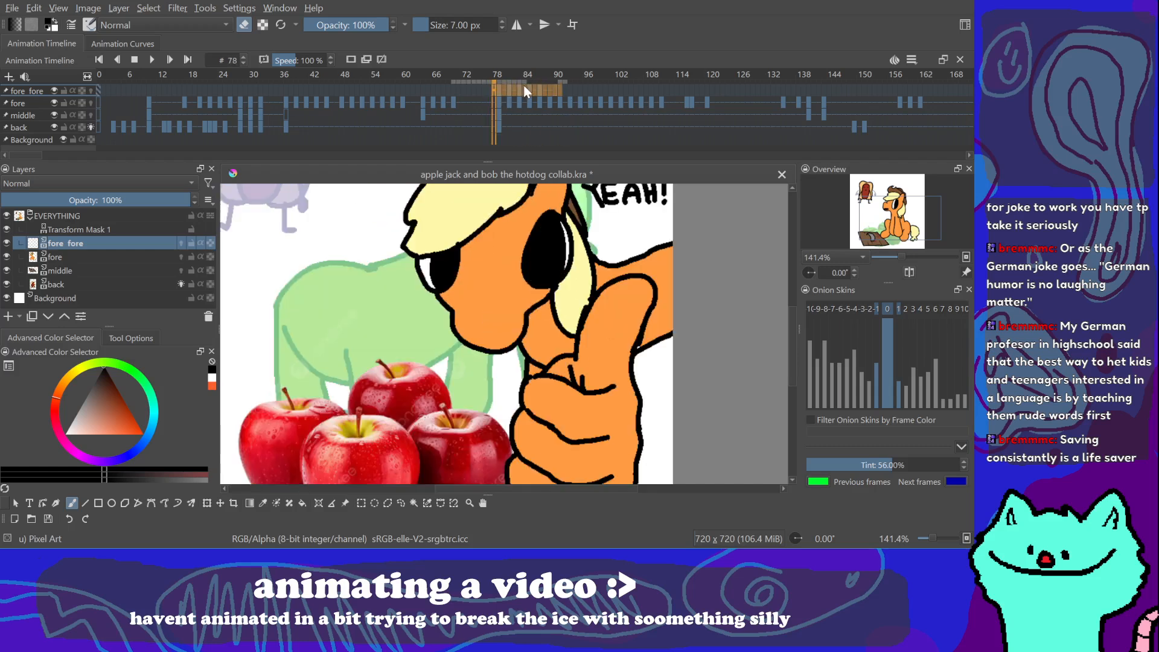
pyautogui.press('space')
pyautogui.press('space')
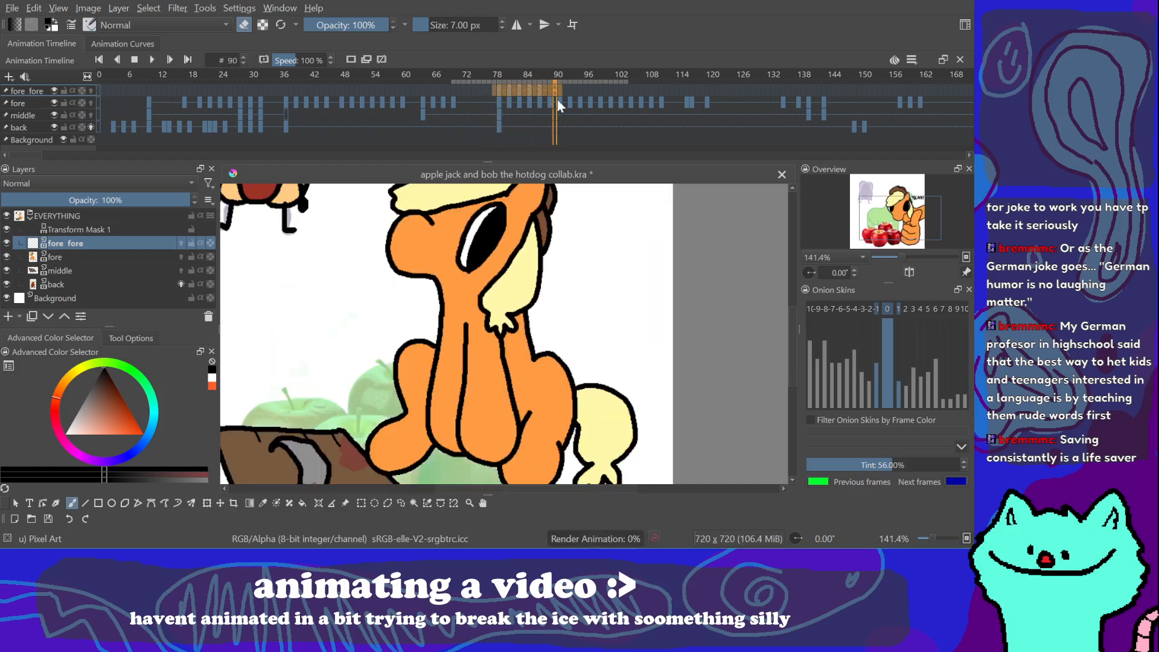
pyautogui.click(546, 93)
pyautogui.press('space')
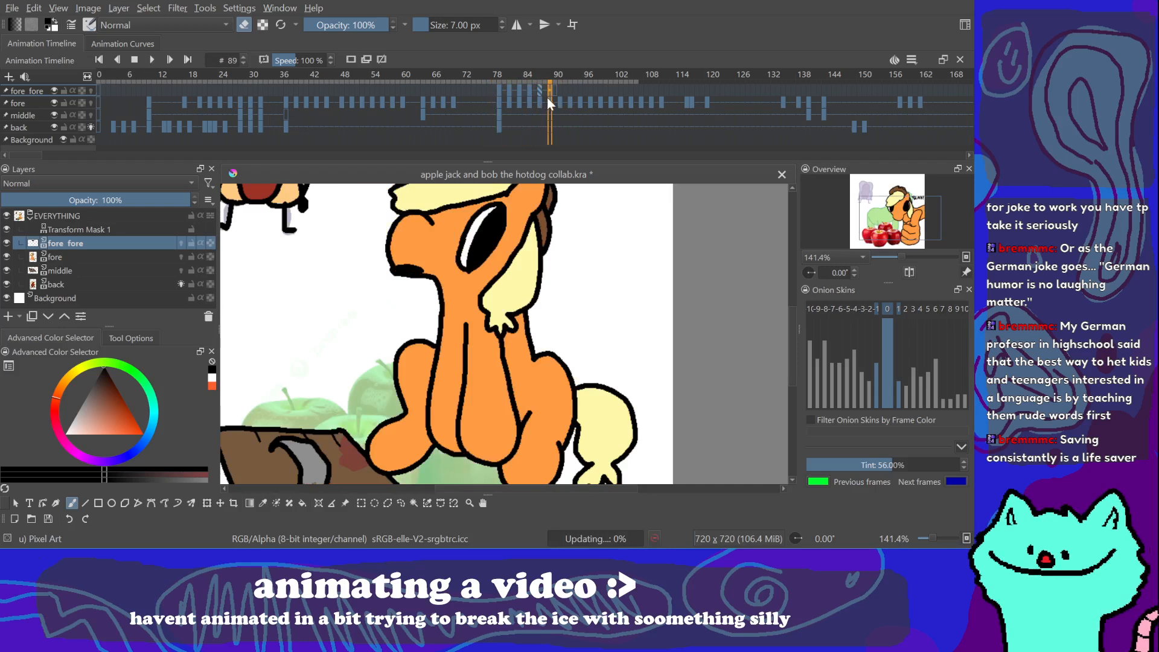
pyautogui.press('space')
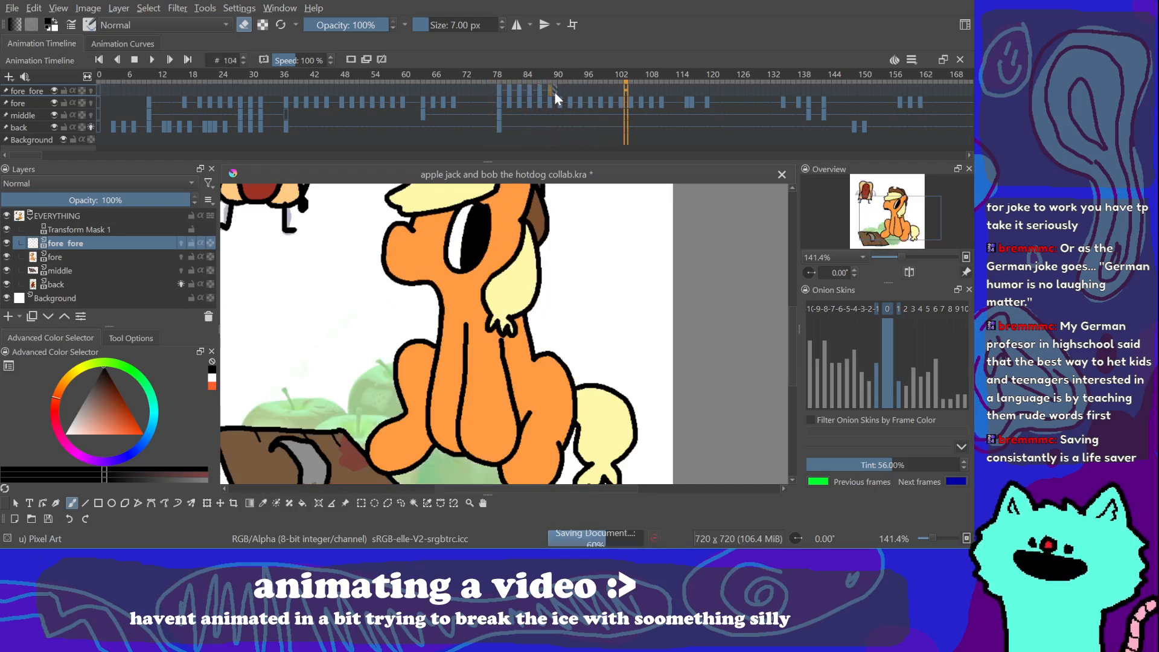
# Step: Save the document, recheck the mouth on frame 87 and go to frame 92
pyautogui.hotkey('ctrl', 's')
pyautogui.press('Left')
pyautogui.press('Left')
pyautogui.press('Left')
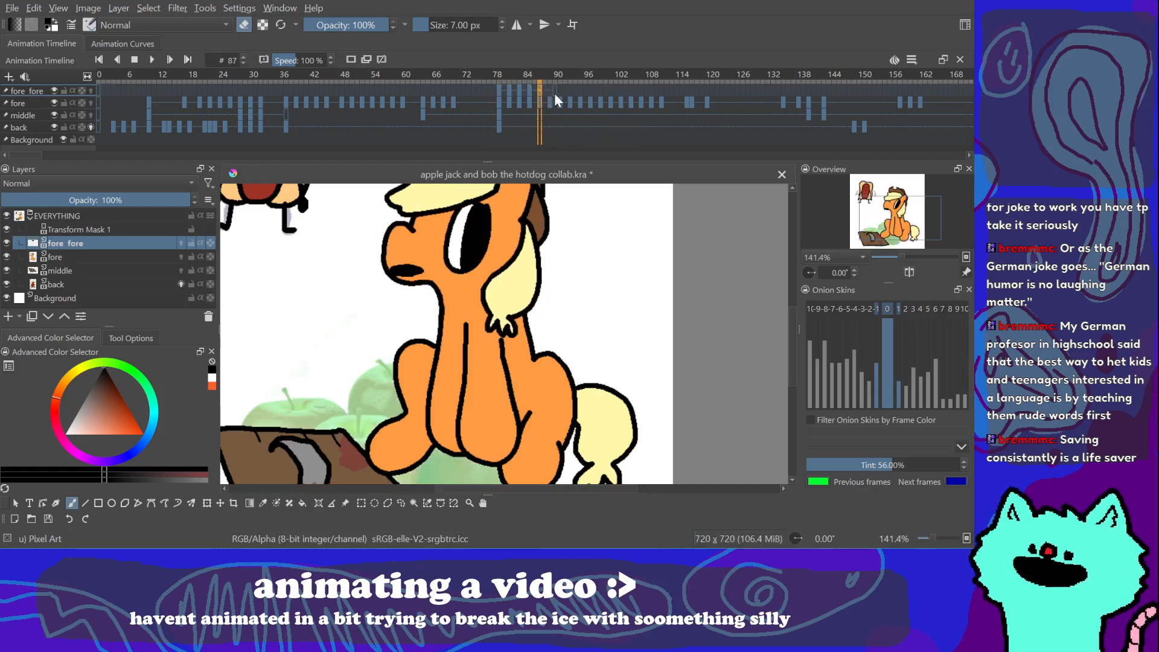
pyautogui.click(562, 93)
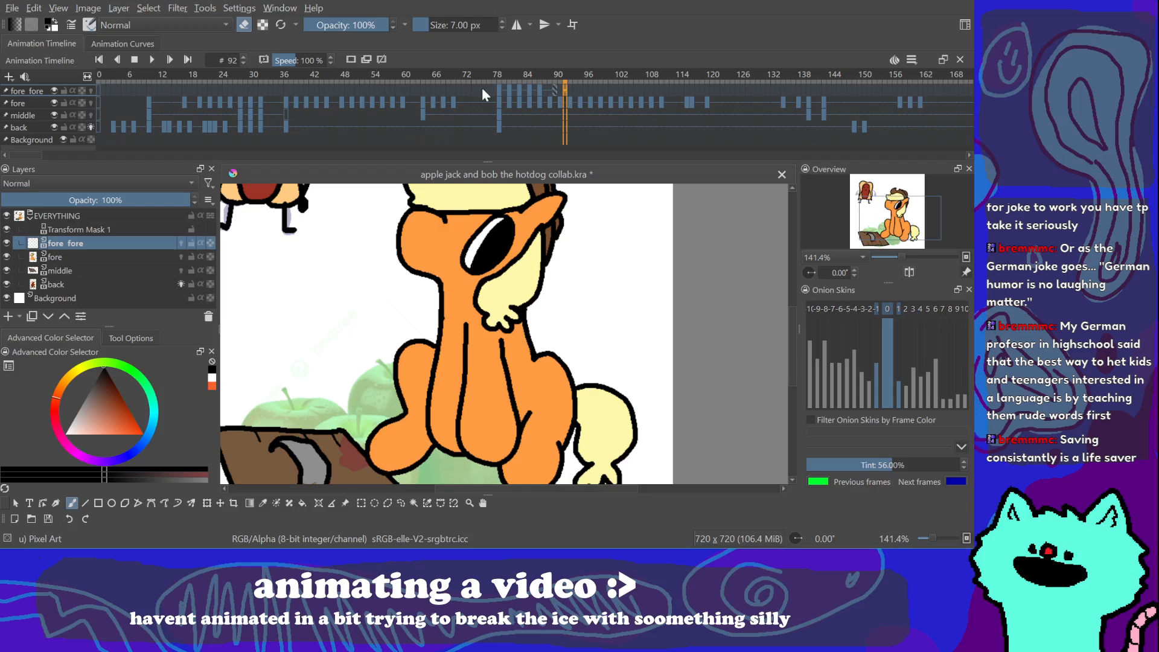
# Step: Play back the animation from frame 76, and replay the fore fore frames from 78 to 91
pyautogui.click(552, 91)
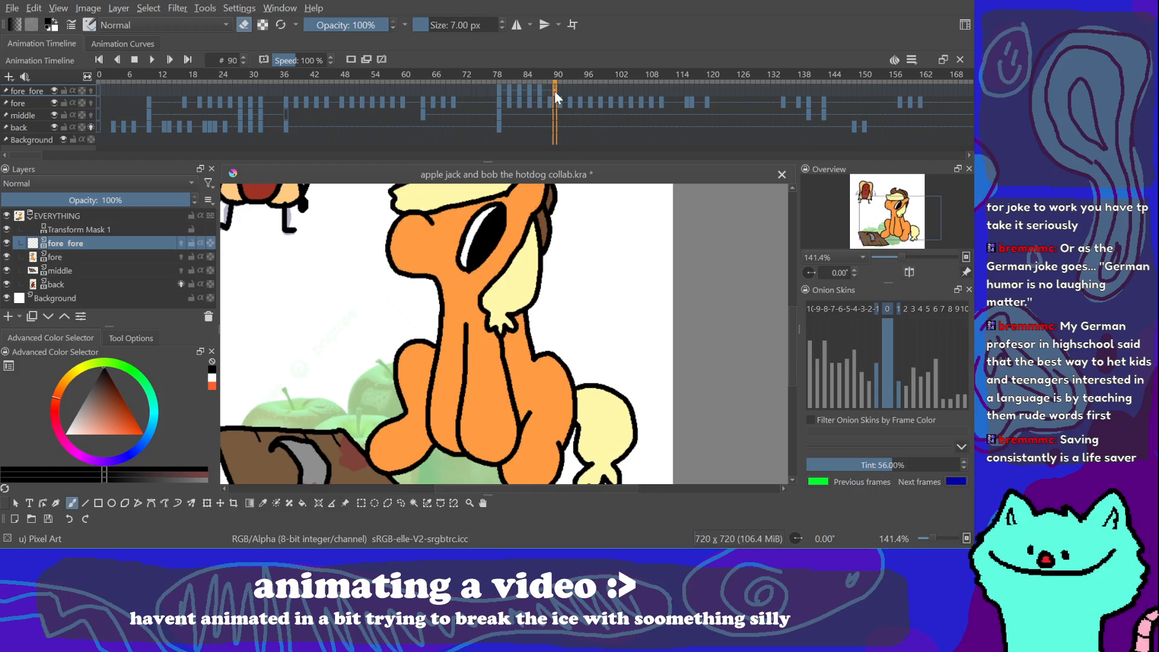
pyautogui.click(482, 90)
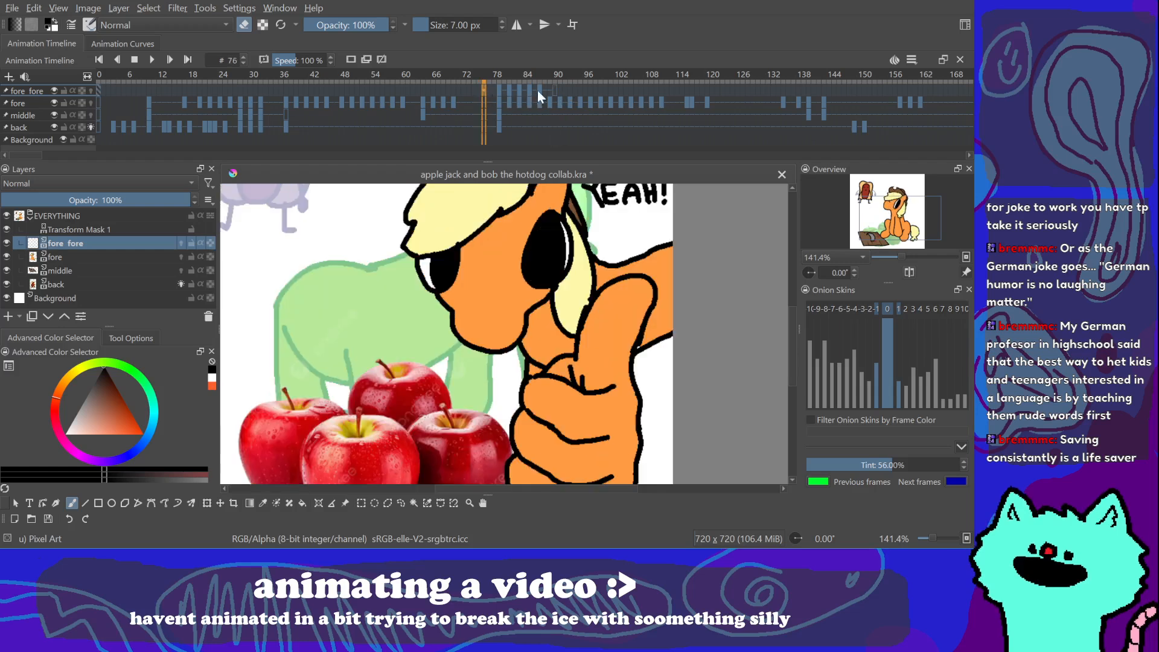
pyautogui.press('space')
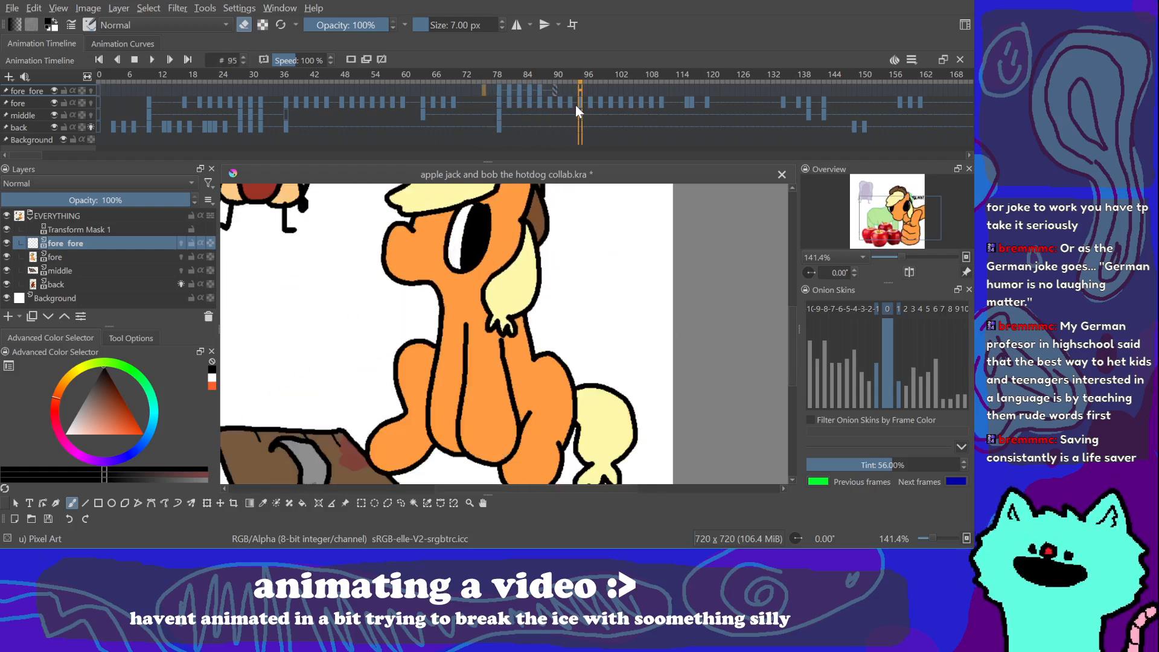
pyautogui.press('space')
pyautogui.click(563, 93)
pyautogui.moveTo(563, 93); pyautogui.dragTo(501, 93)
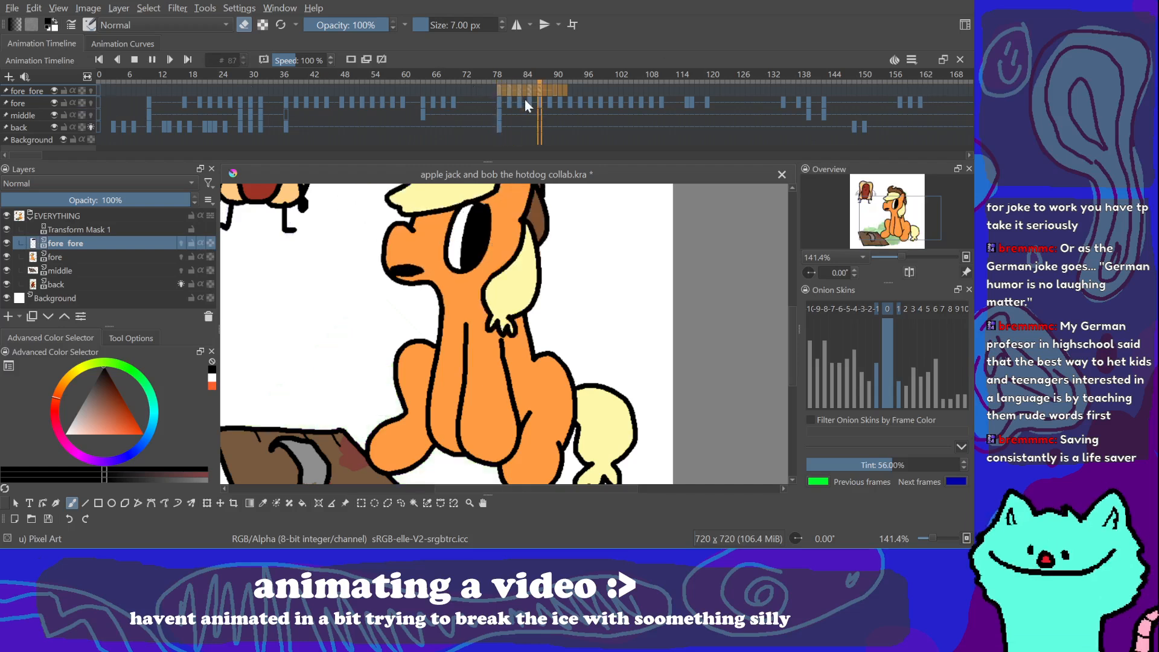
# Step: Select the fore fore frames from 78 to 88 and play back the mouth movement in a loop
pyautogui.click(540, 90)
pyautogui.moveTo(548, 90); pyautogui.dragTo(503, 92)
pyautogui.press('space')
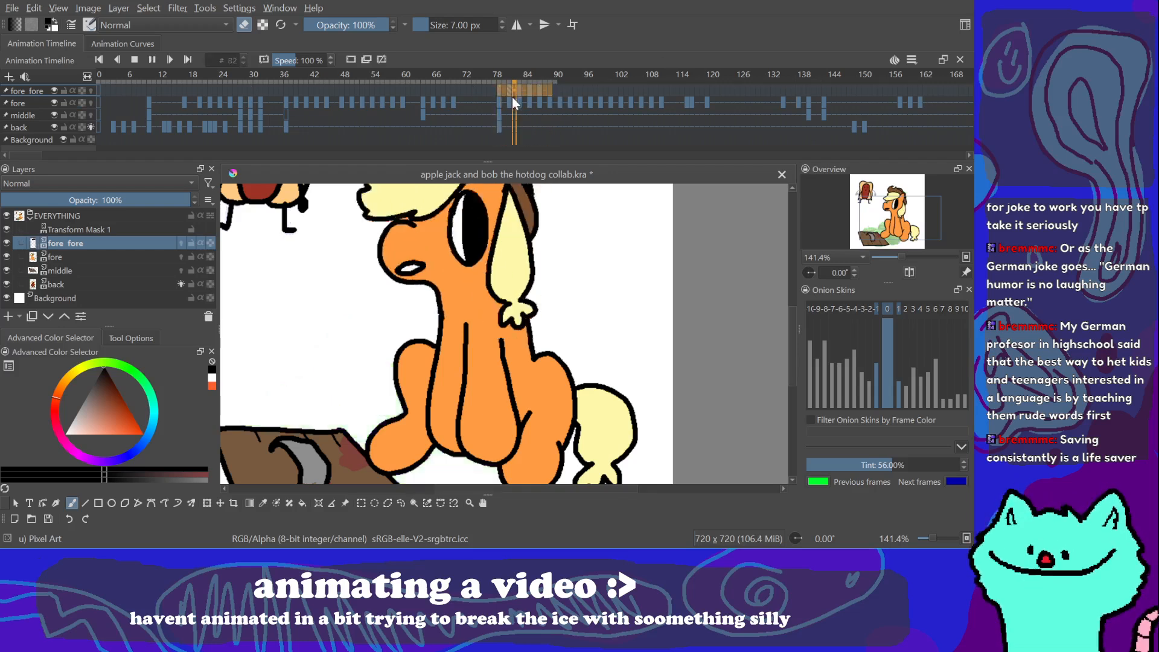
pyautogui.press('space')
# Step: Nudge the black mouth on frame 87 slightly with the Move tool and replay frames 78 to 88
pyautogui.click(535, 91)
pyautogui.click(541, 90)
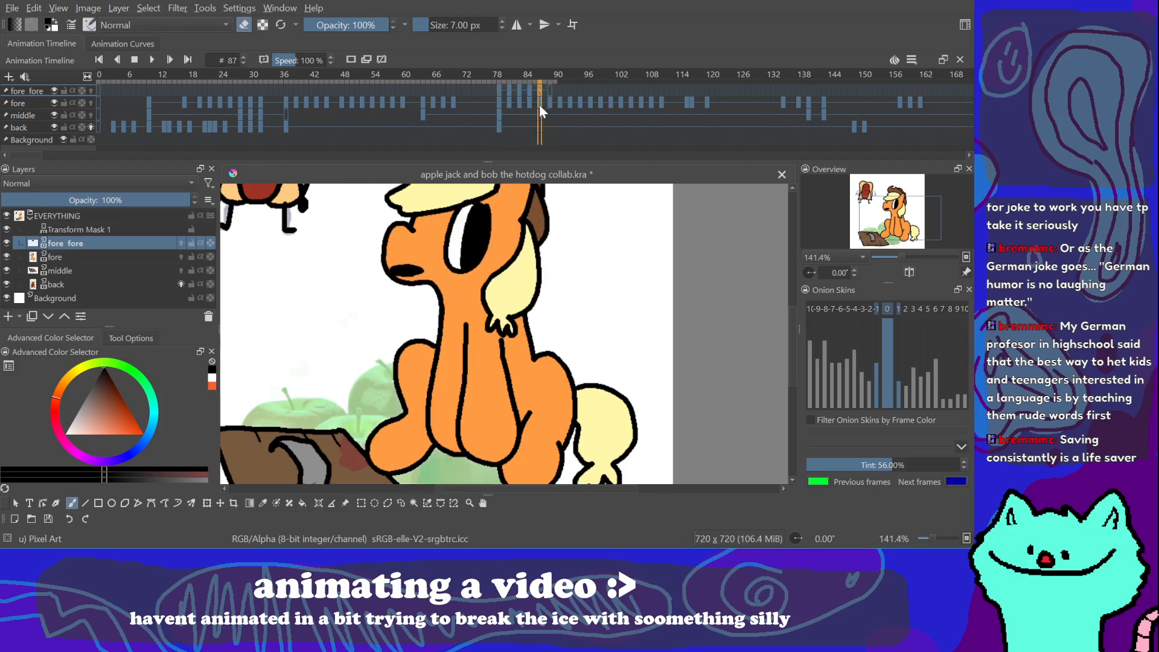
pyautogui.click(222, 503)
pyautogui.moveTo(416, 282); pyautogui.dragTo(417, 281)
pyautogui.click(501, 90)
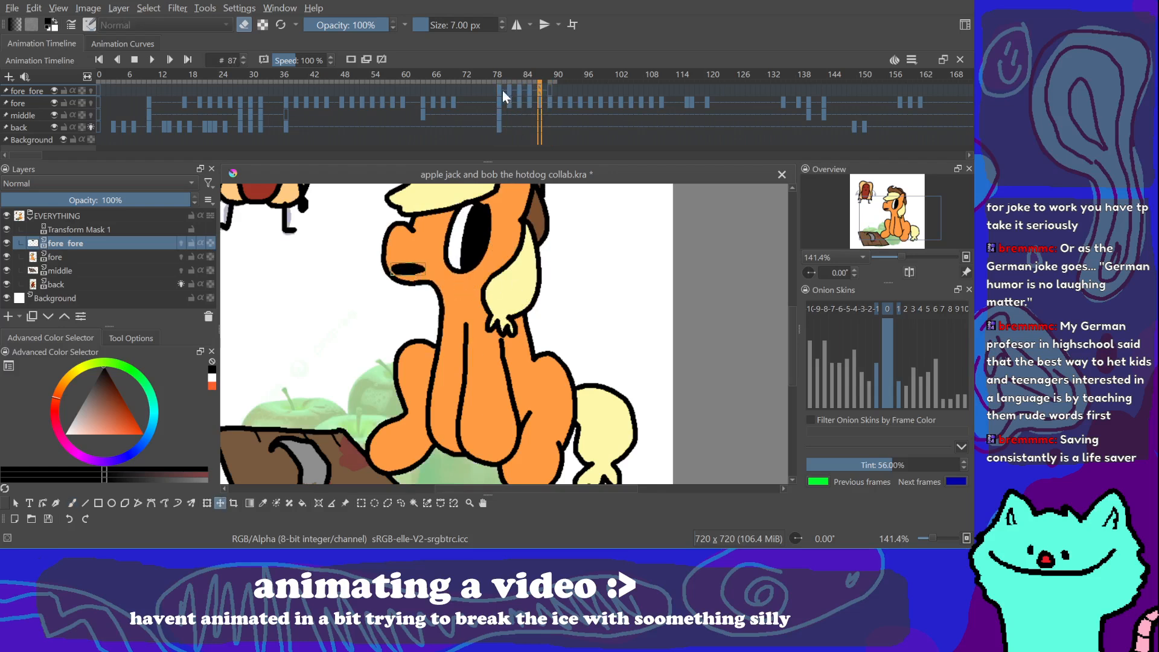
pyautogui.keyDown('shift'); pyautogui.click(552, 90); pyautogui.keyUp('shift')
pyautogui.press('space')
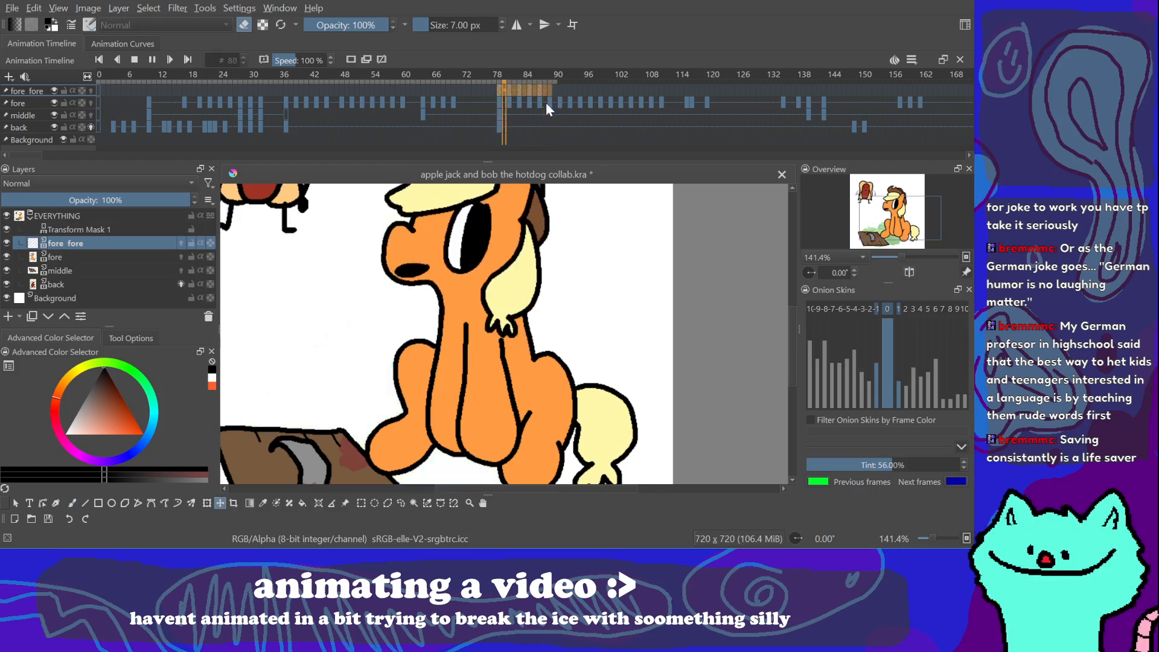
pyautogui.press('space')
# Step: Draw a small black open mouth at the muzzle's lower edge on frame 89
pyautogui.click(540, 92)
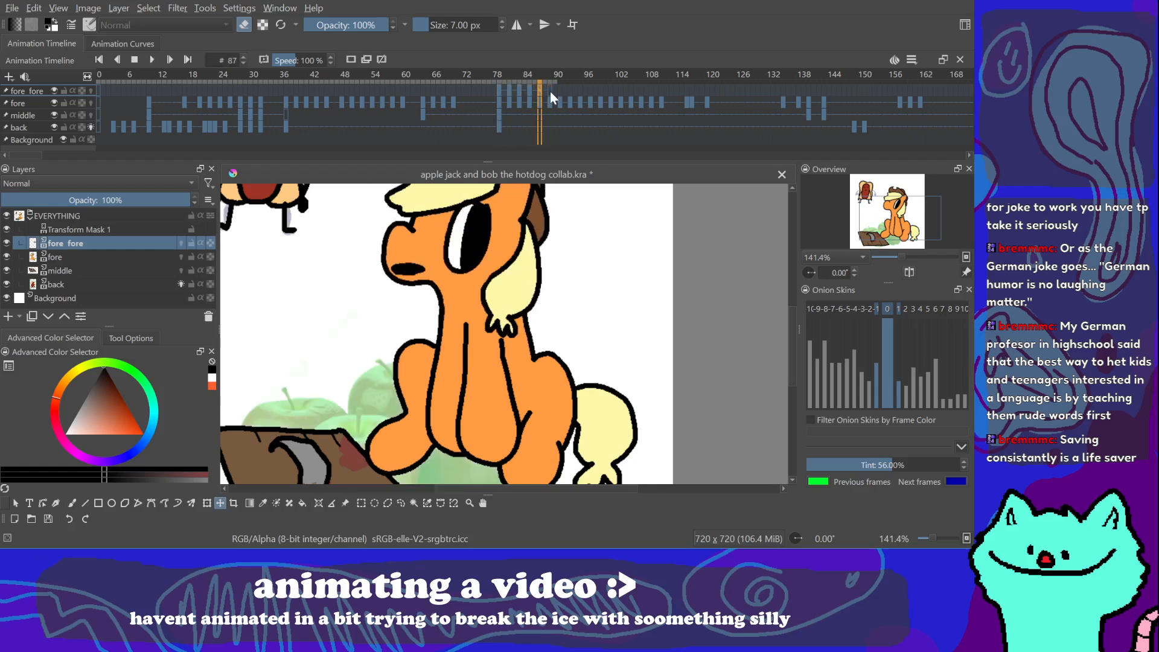
pyautogui.click(551, 95)
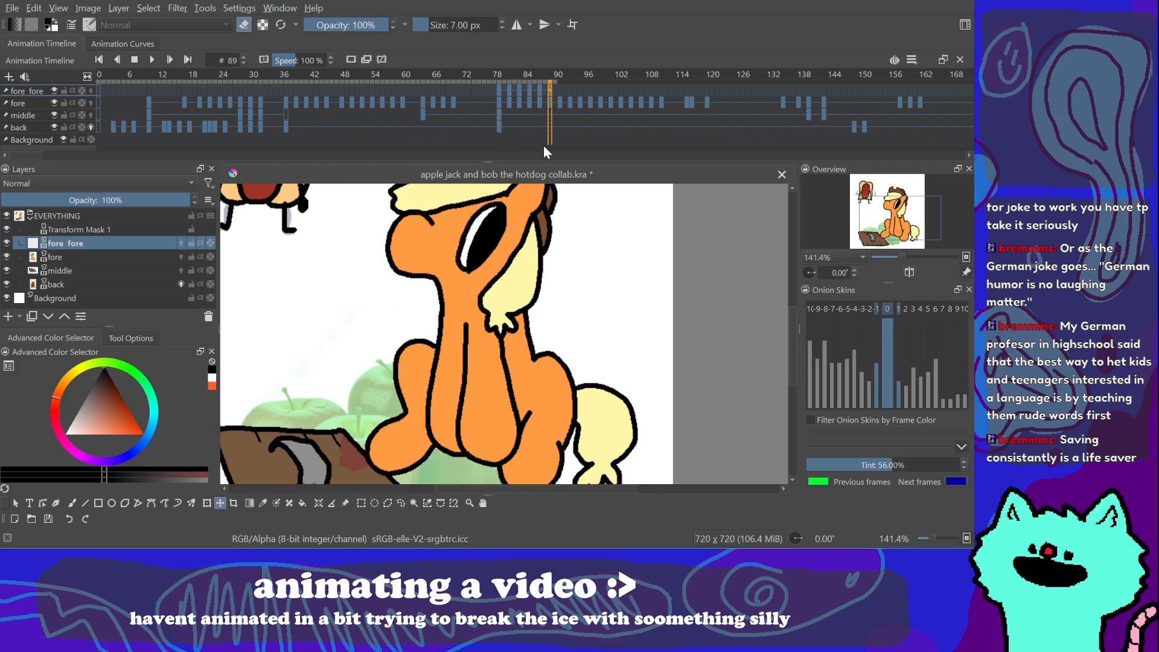
pyautogui.press('b')
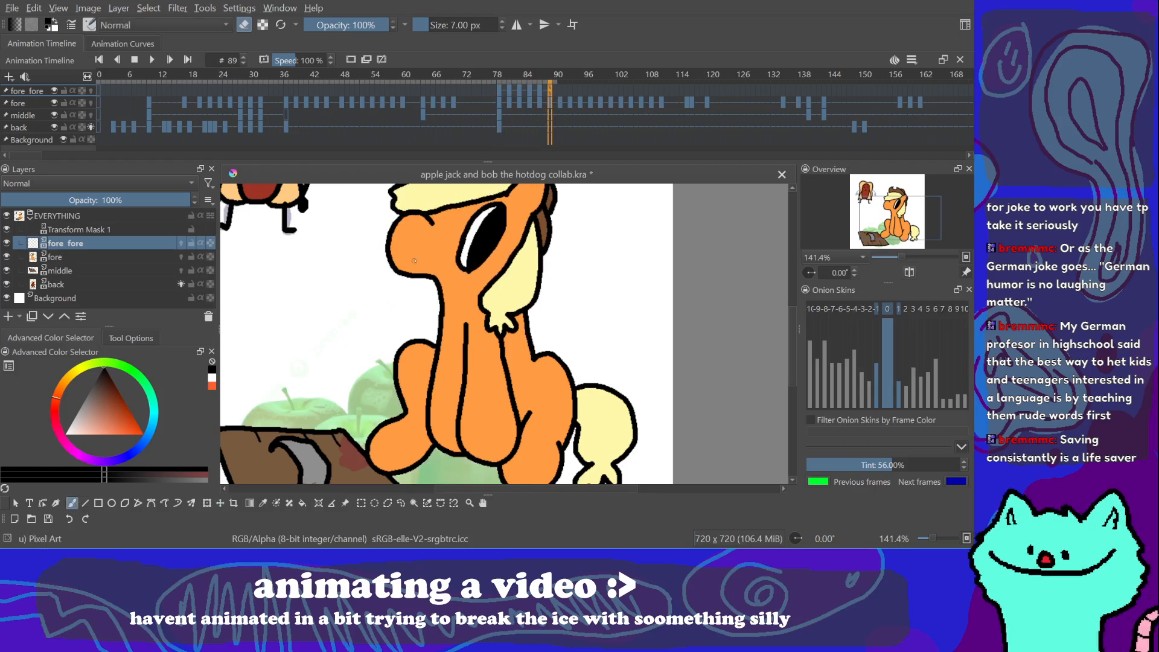
pyautogui.moveTo(394, 262); pyautogui.dragTo(429, 272)
pyautogui.click(246, 27)
pyautogui.hotkey('ctrl', 'z')
pyautogui.hotkey('ctrl', 'z')
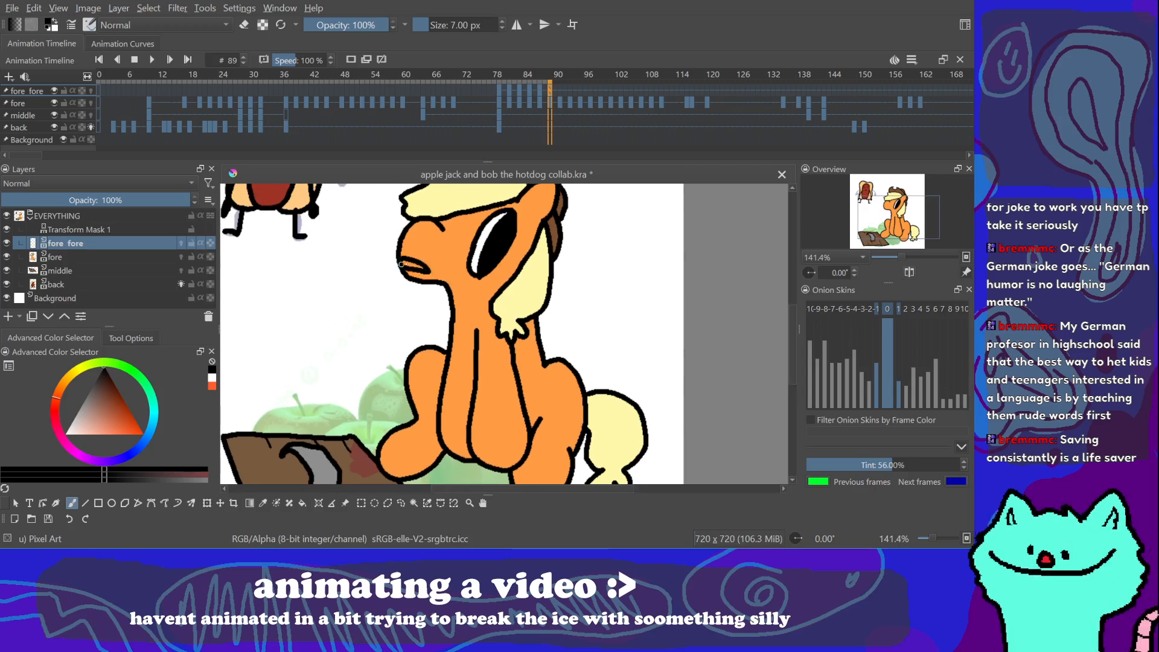
pyautogui.hotkey('ctrl', 'z')
pyautogui.moveTo(400, 261); pyautogui.dragTo(432, 275)
pyautogui.click(544, 93)
pyautogui.click(549, 89)
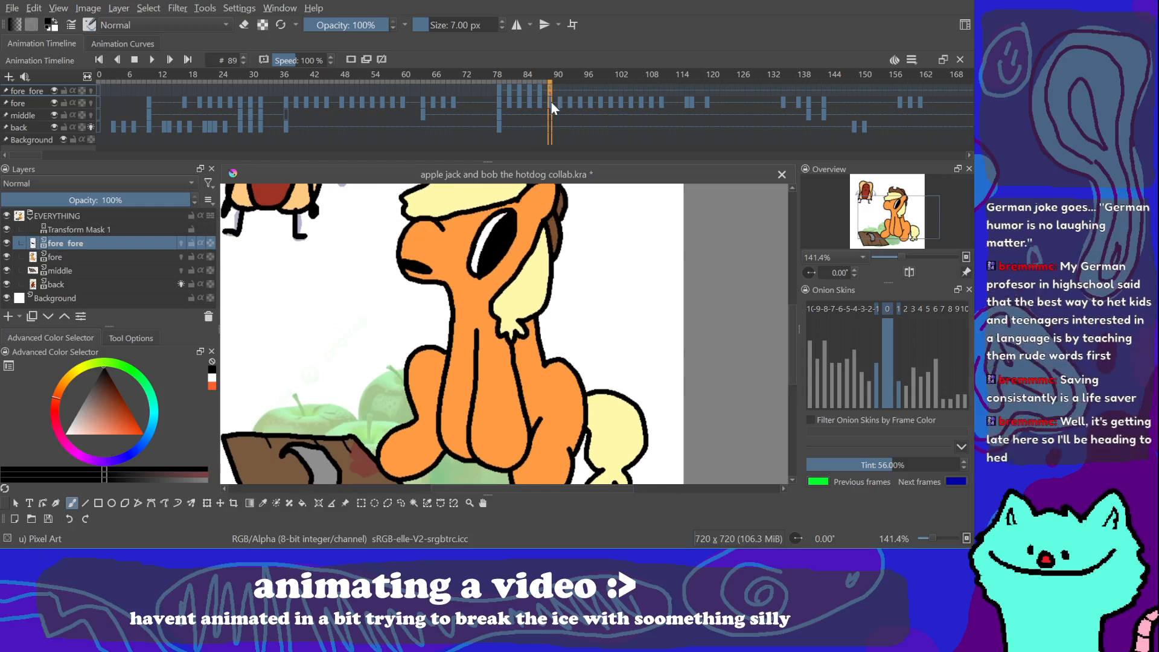
# Step: Clear the black mouth on frame 87 with an erasing fill and redraw it as a thinner, flatter mouth
pyautogui.click(541, 91)
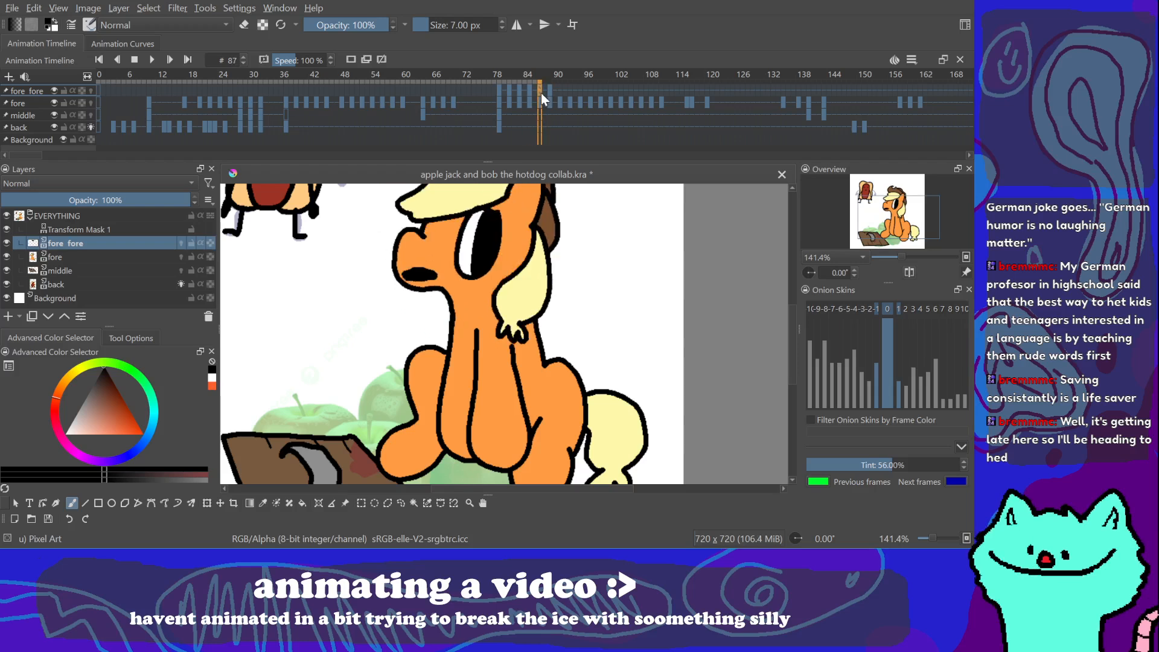
pyautogui.press('f')
pyautogui.click(246, 27)
pyautogui.click(419, 274)
pyautogui.press('b')
pyautogui.click(248, 26)
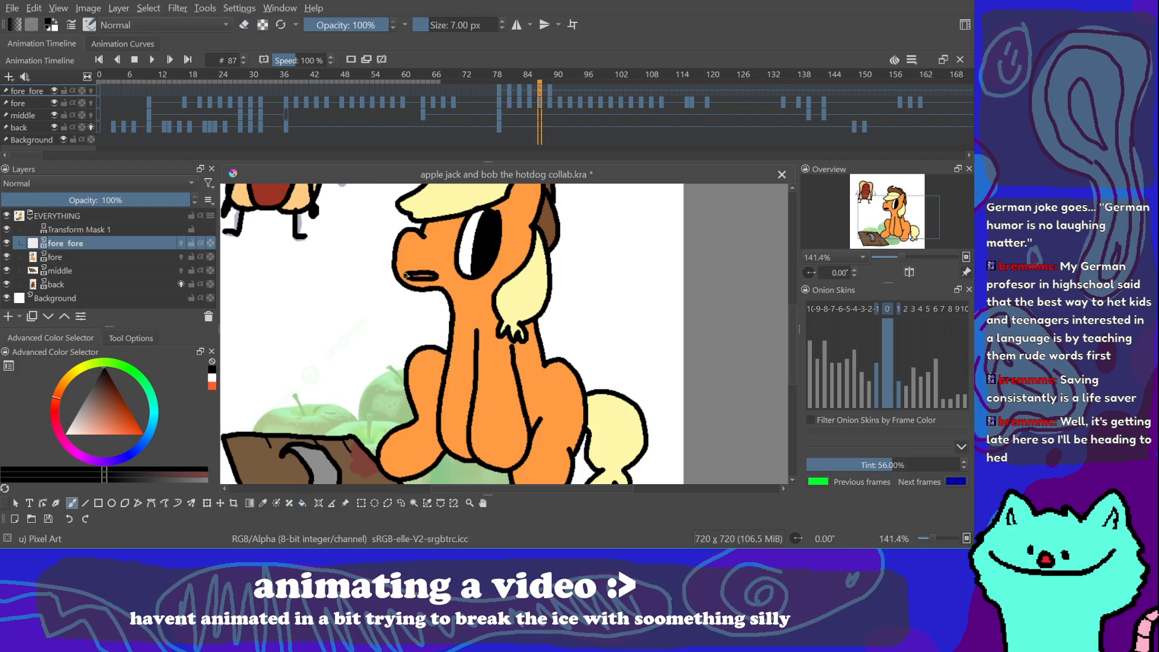
# Step: Clear the black mouth from frame 89 with an erasing fill and return to the normal brush
pyautogui.click(551, 93)
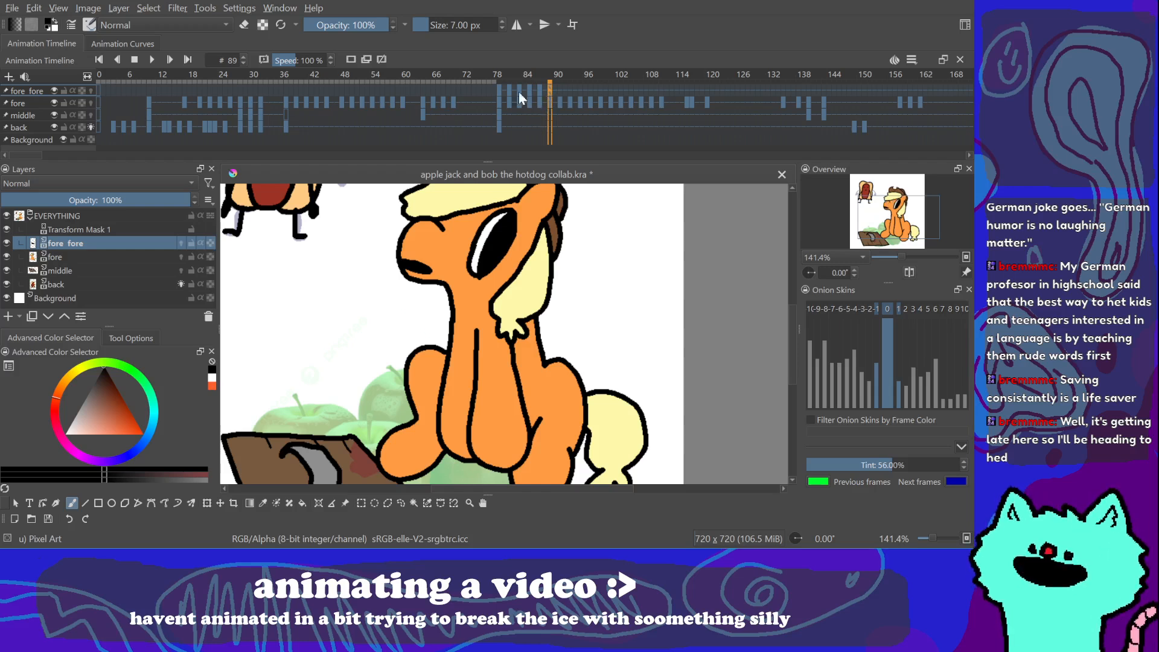
pyautogui.press('f')
pyautogui.press('e')
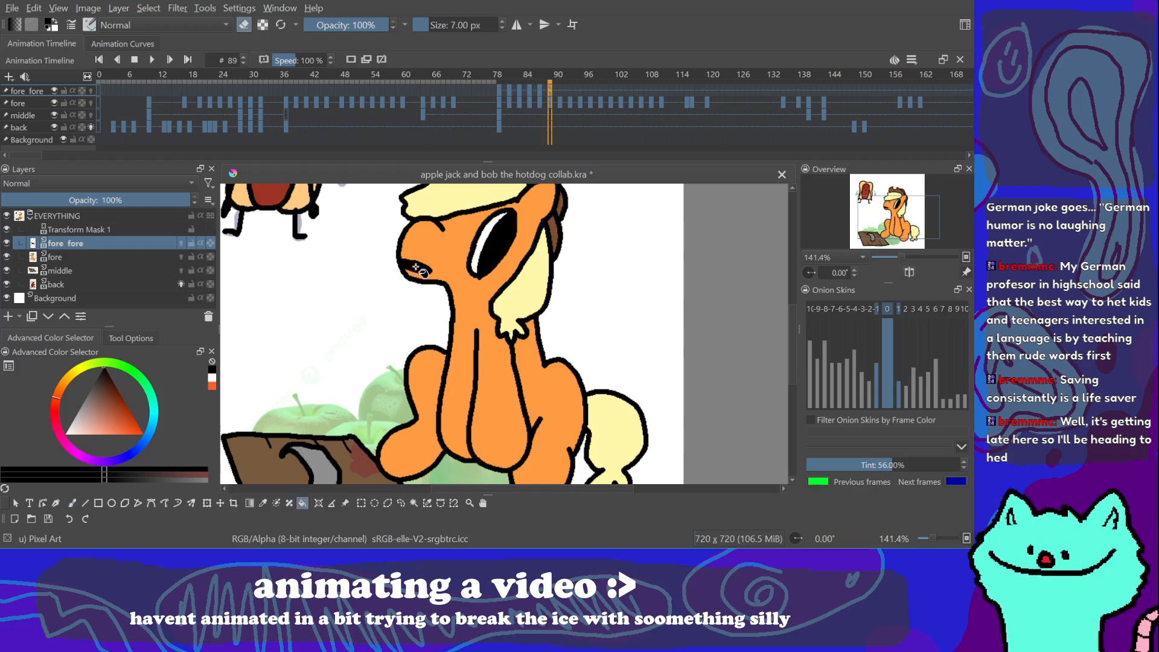
pyautogui.press('b')
pyautogui.press('e')
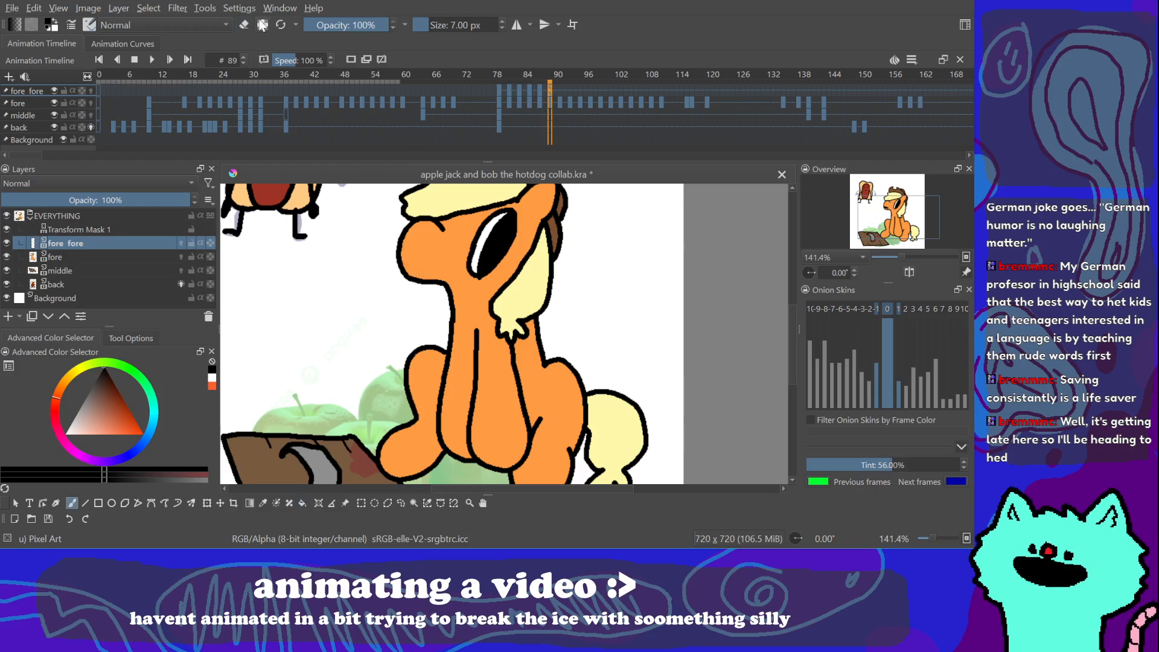
# Step: Draw a small oval mouth at the muzzle's lower edge on frame 89 and fill it with black
pyautogui.moveTo(407, 264)
pyautogui.mouseDown()
pyautogui.moveTo(439, 271)
pyautogui.moveTo(407, 263)
pyautogui.moveTo(437, 272)
pyautogui.moveTo(410, 268)
pyautogui.mouseUp()
pyautogui.hotkey('ctrl', 'z')
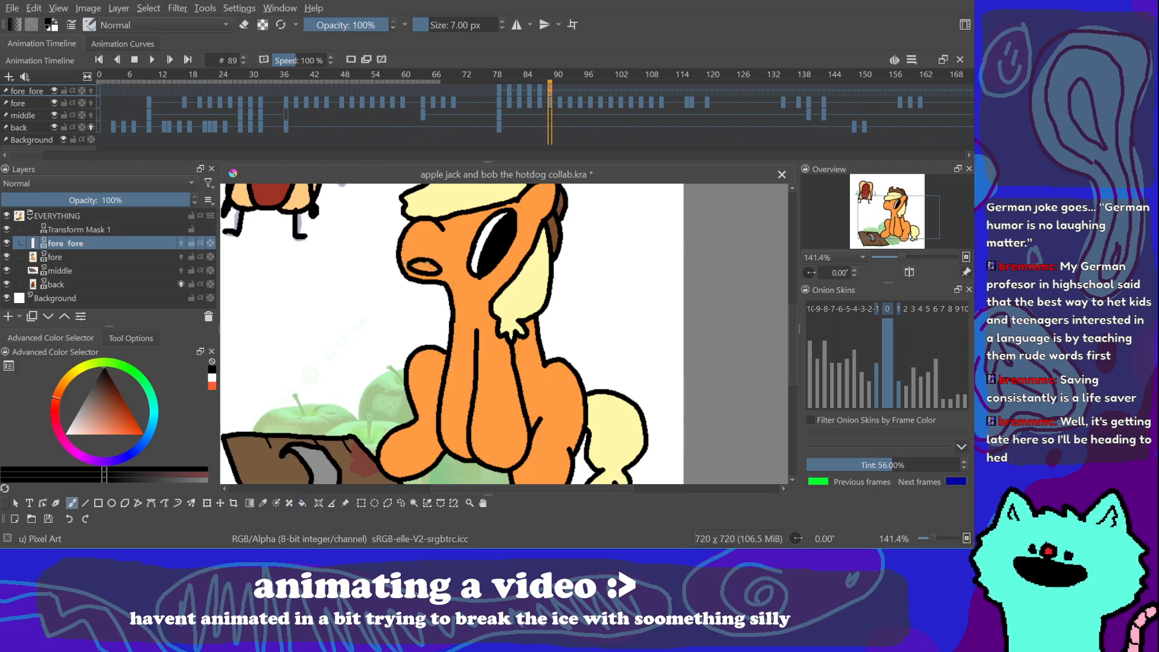
pyautogui.press('f')
pyautogui.click(424, 268)
pyautogui.moveTo(499, 293); pyautogui.dragTo(492, 288)
# Step: Clear the carried-over black mouth on frame 91 of the fore fore layer
pyautogui.press('b')
pyautogui.click(562, 91)
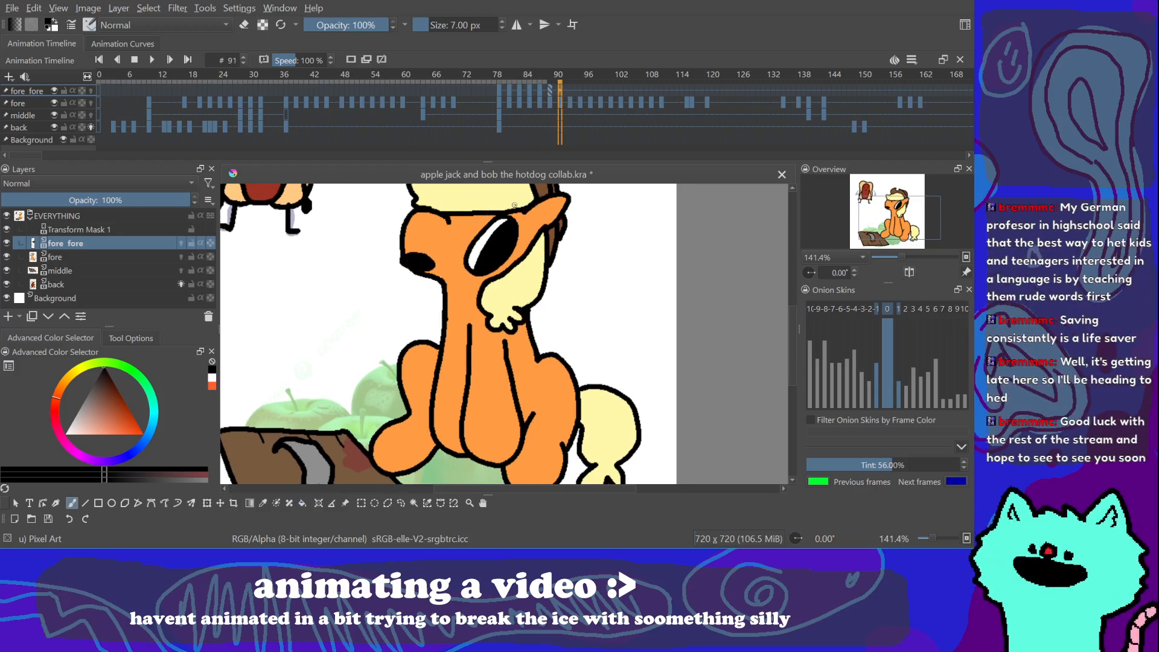
pyautogui.moveTo(505, 334); pyautogui.dragTo(505, 308)
pyautogui.press('Delete')
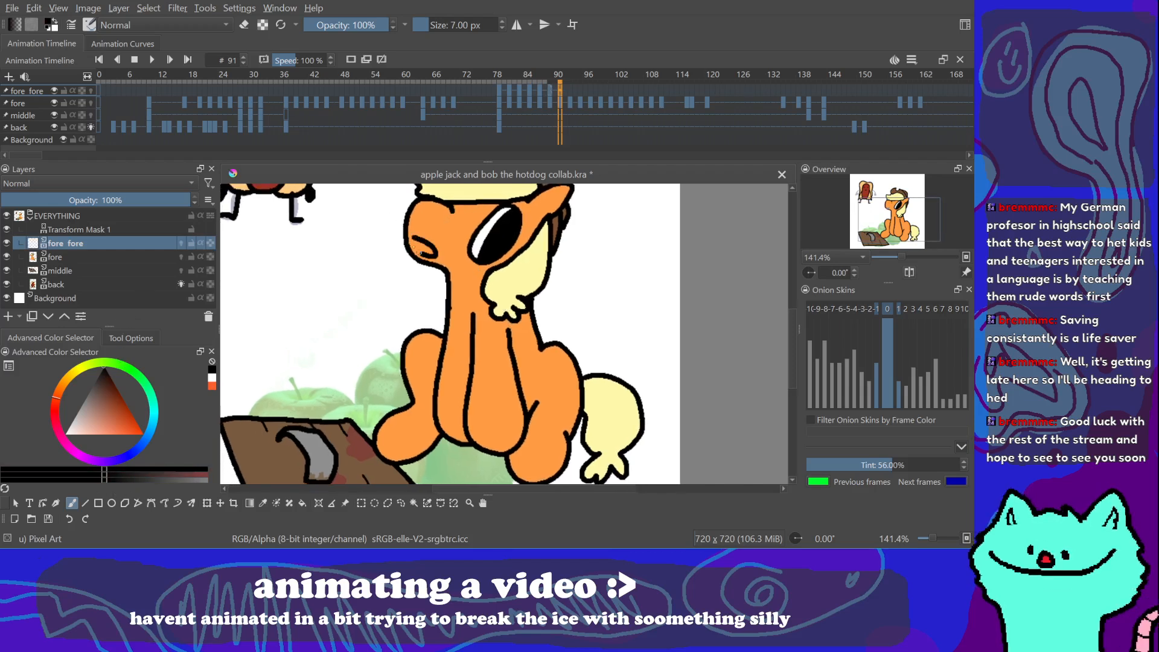
# Step: Sketch a small slanted oval mouth outline at the muzzle's lower edge on frame 91, undoing unsatisfactory strokes
pyautogui.hotkey('ctrl', 'z')
pyautogui.moveTo(408, 236)
pyautogui.mouseDown()
pyautogui.moveTo(443, 248)
pyautogui.moveTo(428, 258)
pyautogui.mouseUp()
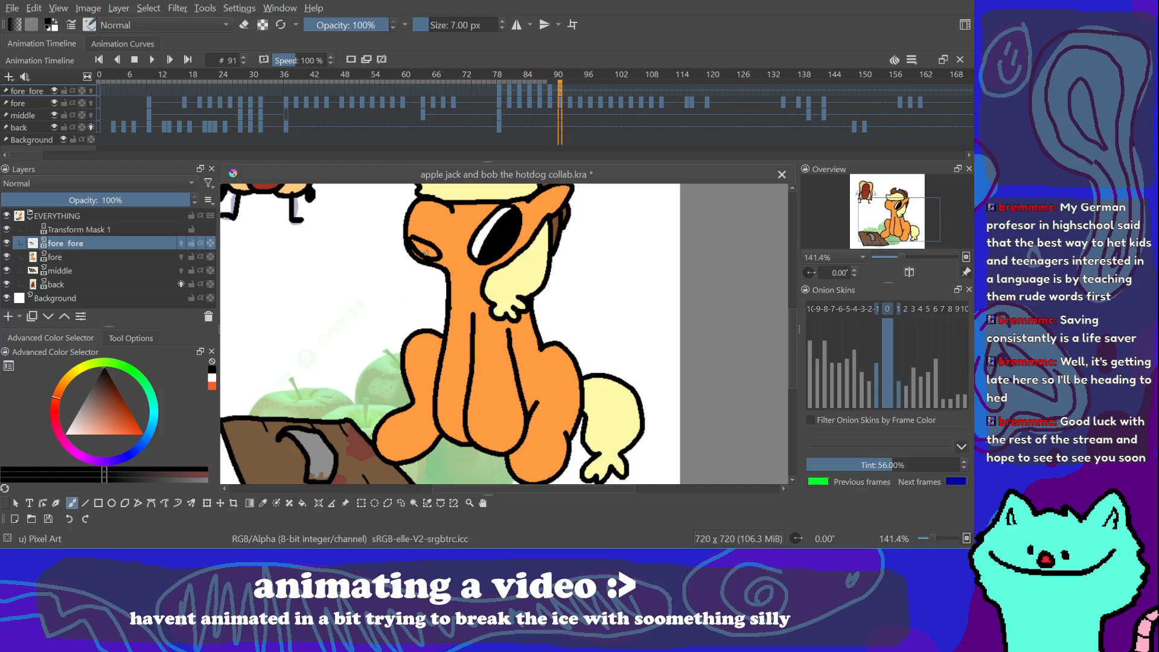
pyautogui.hotkey('ctrl', 'z')
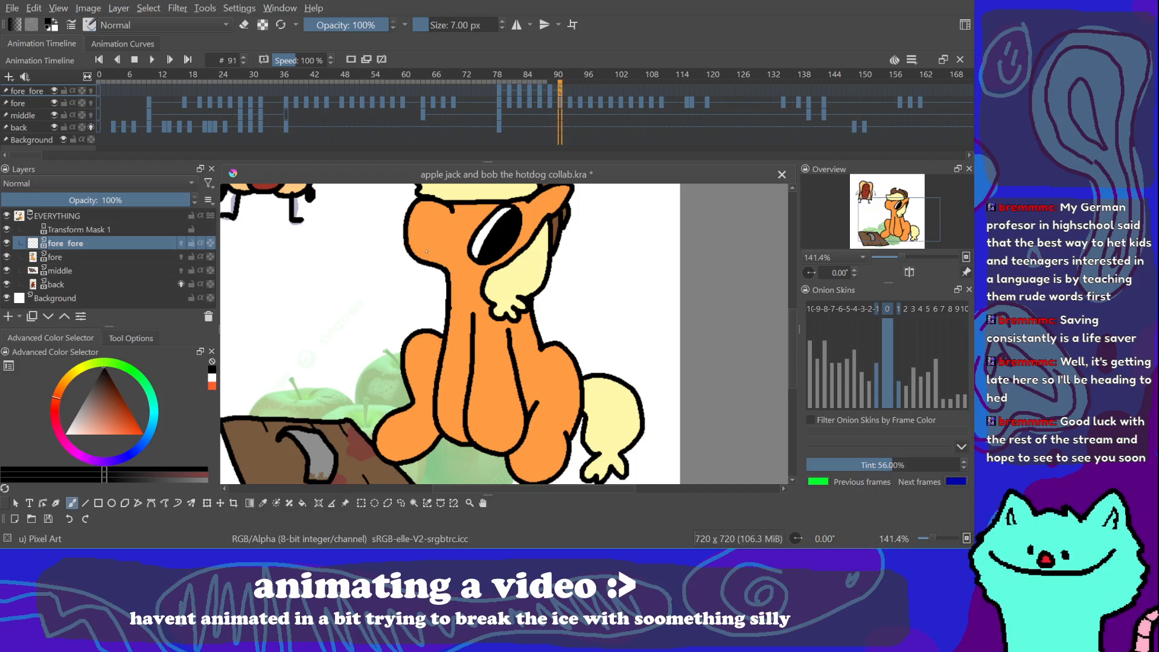
pyautogui.moveTo(415, 237); pyautogui.dragTo(412, 247)
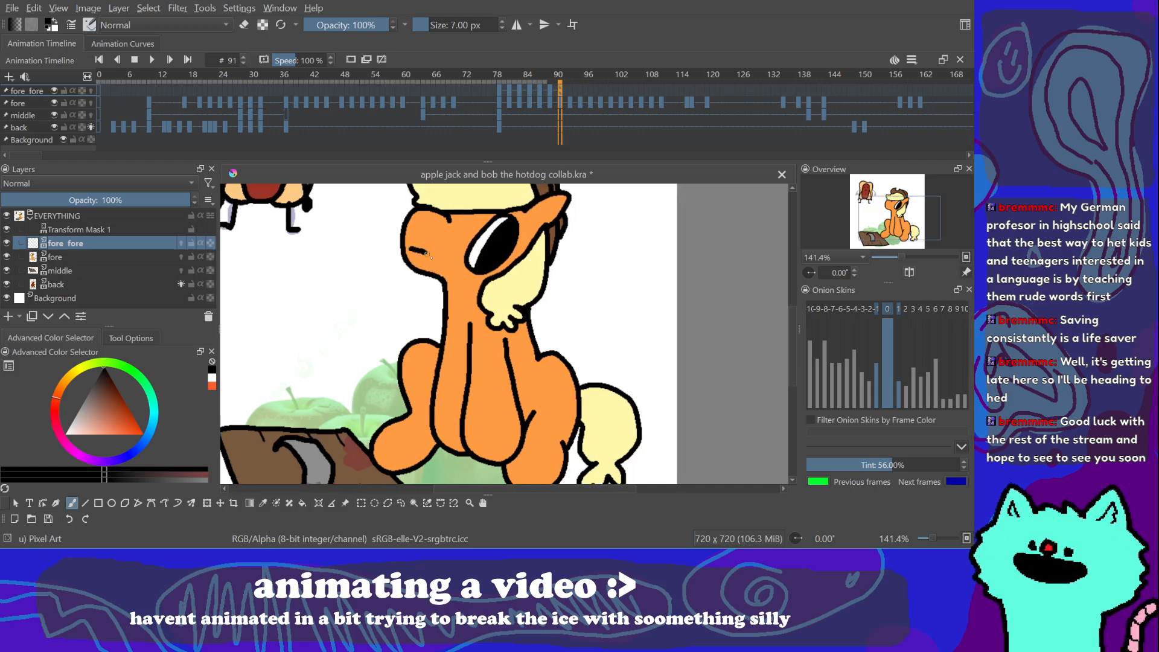
pyautogui.hotkey('ctrl', 'z')
pyautogui.moveTo(408, 249)
pyautogui.mouseDown()
pyautogui.moveTo(431, 263)
pyautogui.moveTo(409, 250)
pyautogui.mouseUp()
pyautogui.moveTo(483, 262); pyautogui.dragTo(480, 266)
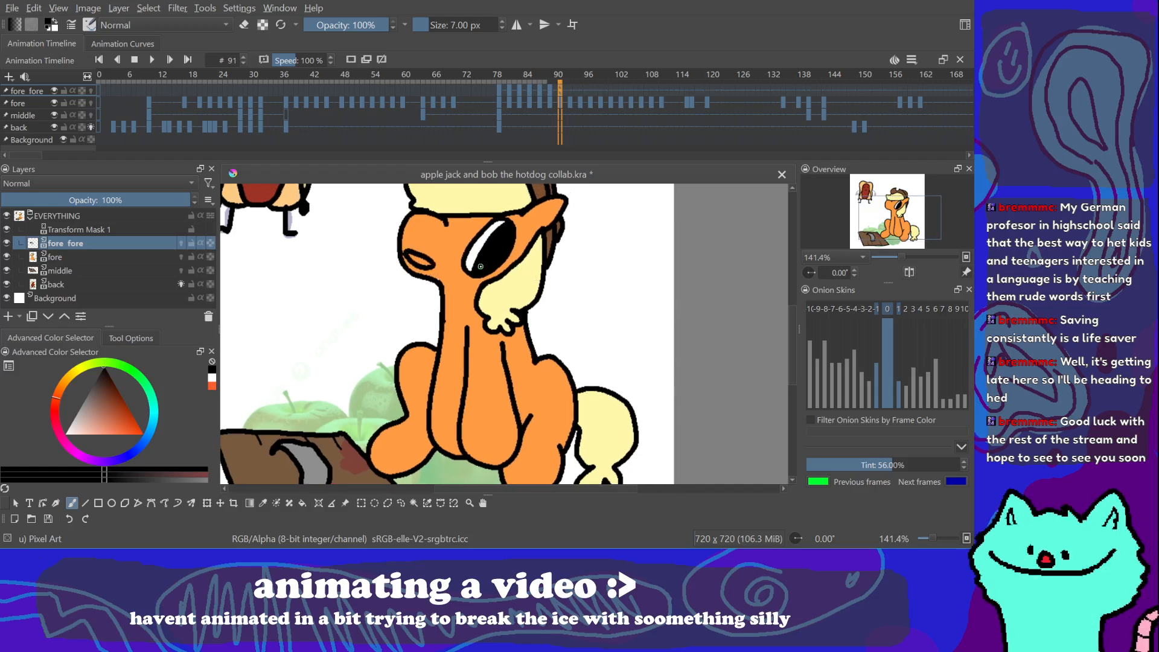
# Step: Fill the mouth outline on frame 91 with white and return to the brush
pyautogui.click(212, 378)
pyautogui.moveTo(475, 347); pyautogui.dragTo(463, 359)
pyautogui.press('f')
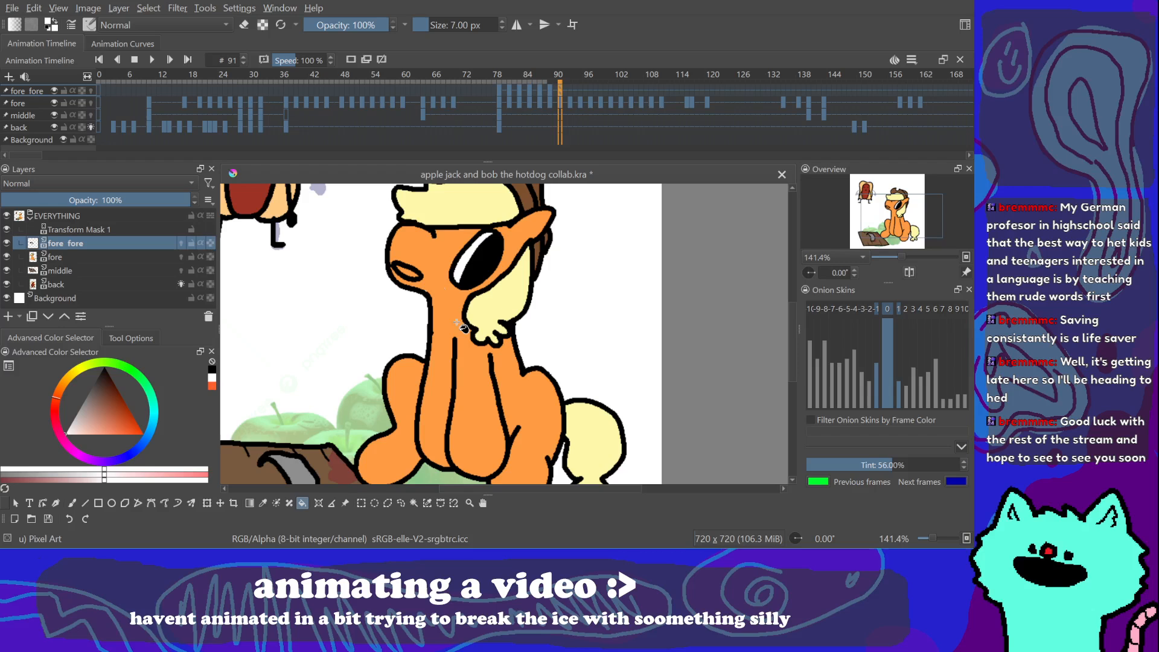
pyautogui.click(415, 278)
pyautogui.scroll(-1, 447, 317)
pyautogui.press('b')
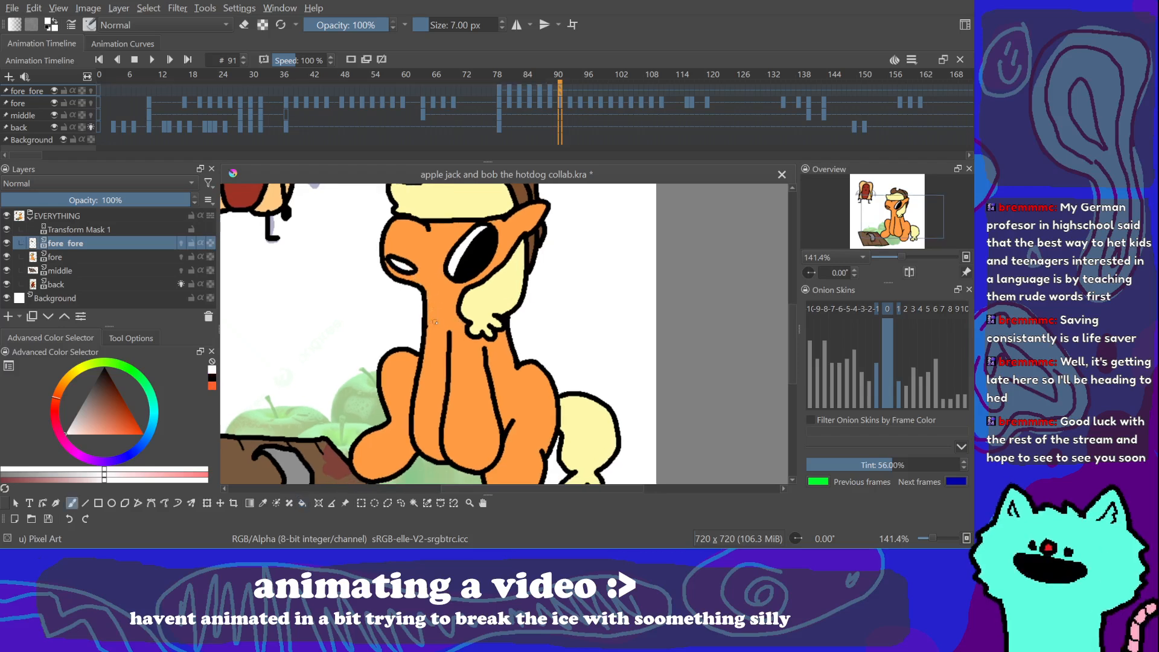
# Step: Compare the new mouth on frame 91 with frames 78, 89 and 93
pyautogui.scroll(-1, 438, 309)
pyautogui.scroll(2, 437, 314)
pyautogui.moveTo(467, 227); pyautogui.dragTo(474, 235)
pyautogui.click(550, 90)
pyautogui.click(559, 92)
pyautogui.click(570, 91)
pyautogui.click(499, 91)
pyautogui.click(562, 92)
# Step: Clear the carried-over mouth on frame 93 and reset the brush colour to black
pyautogui.click(571, 94)
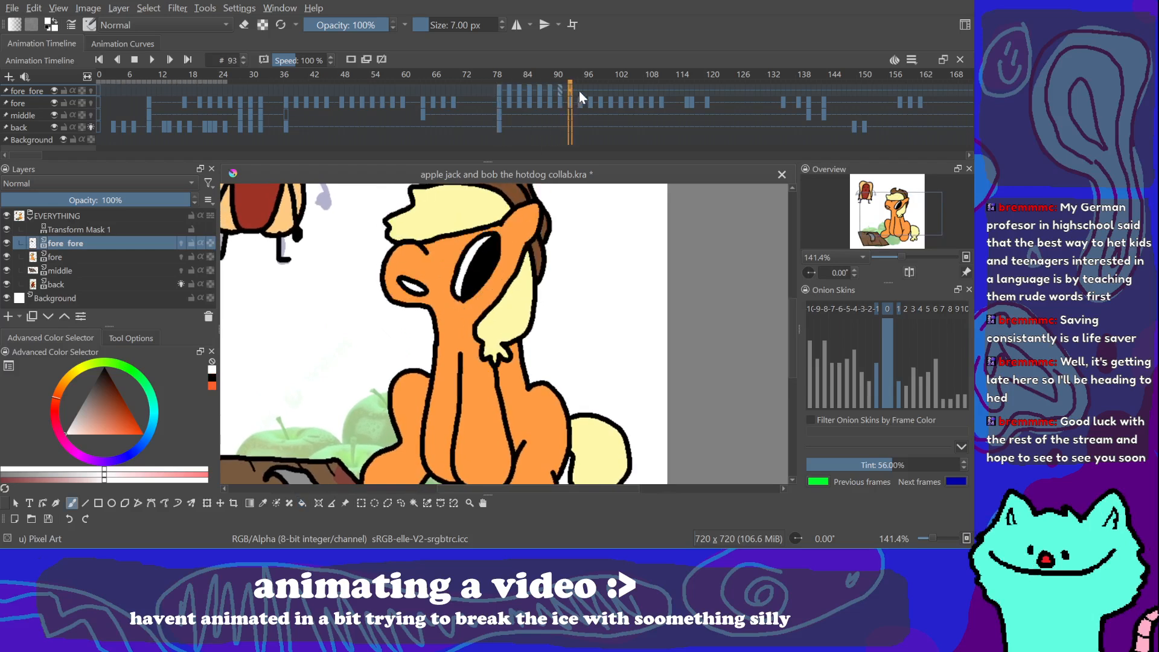
pyautogui.press('Delete')
pyautogui.moveTo(443, 322); pyautogui.dragTo(429, 306)
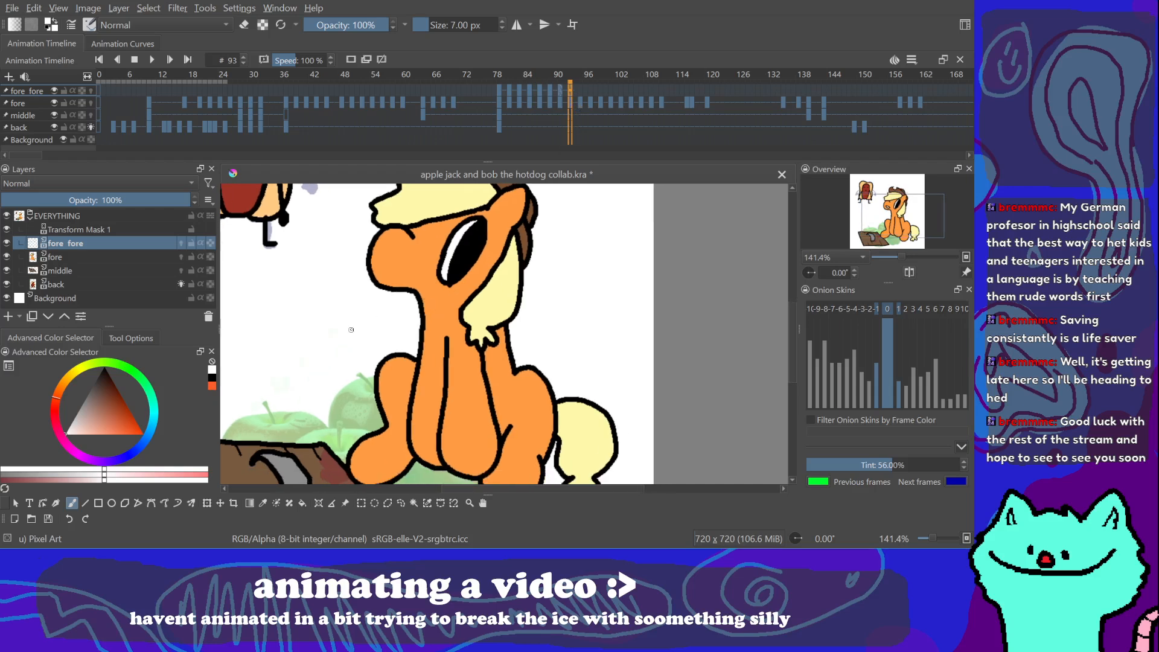
pyautogui.press('d')
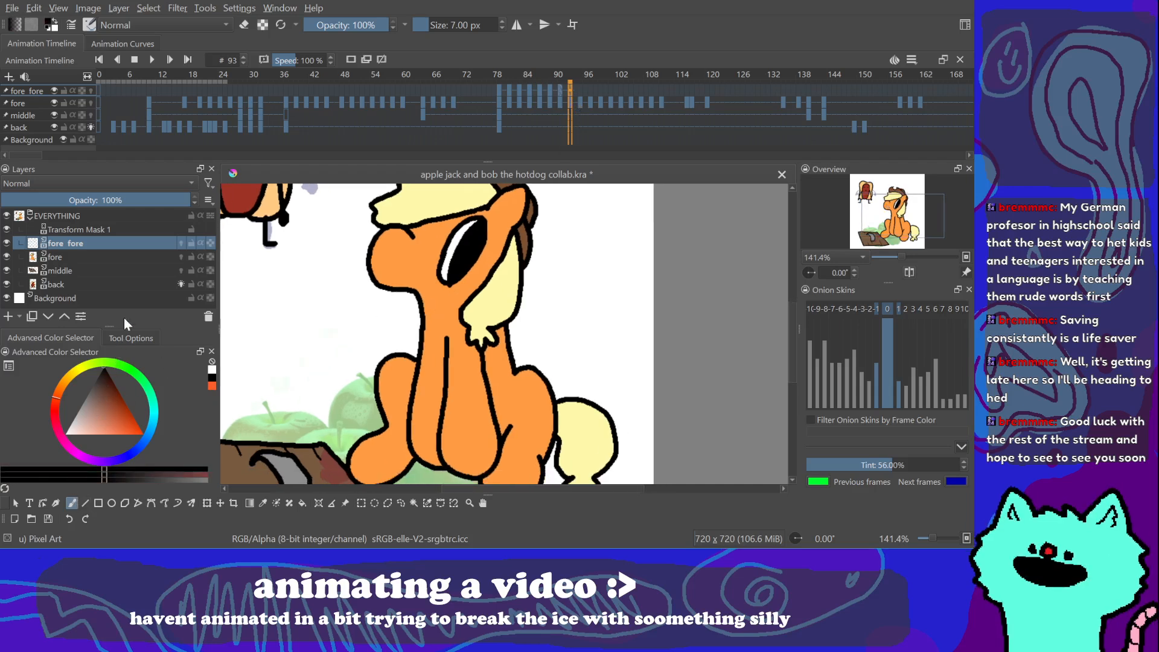
# Step: Examine the mouth shapes across frames 87 to 95 as reference for frame 93
pyautogui.click(559, 93)
pyautogui.click(556, 95)
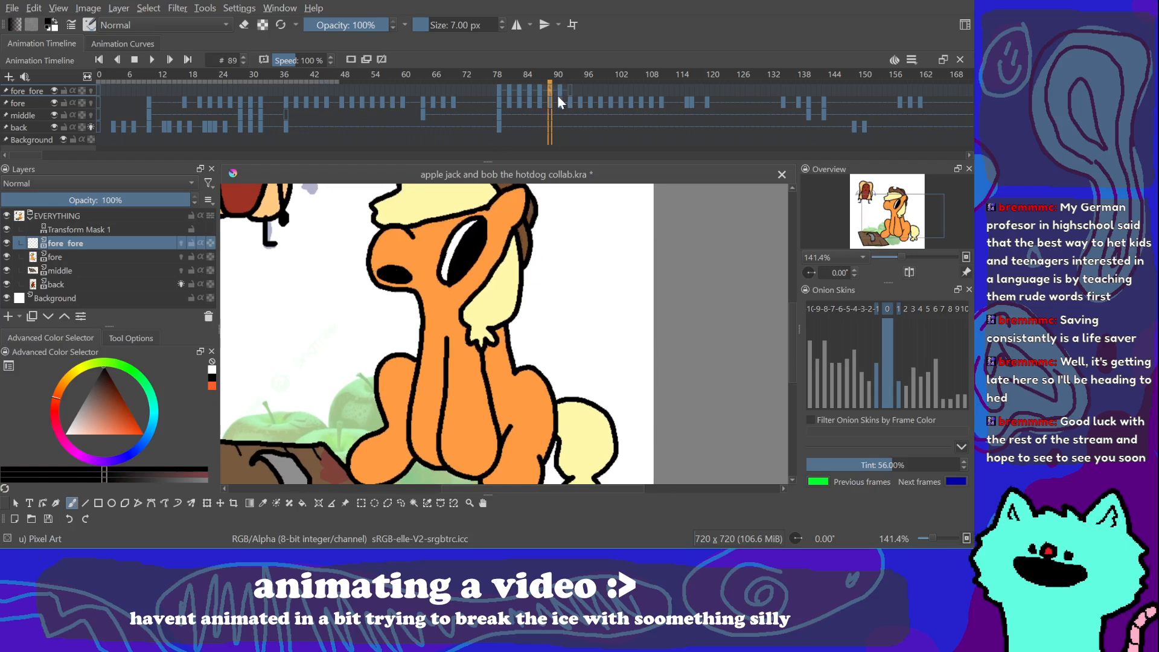
pyautogui.click(560, 94)
pyautogui.click(548, 93)
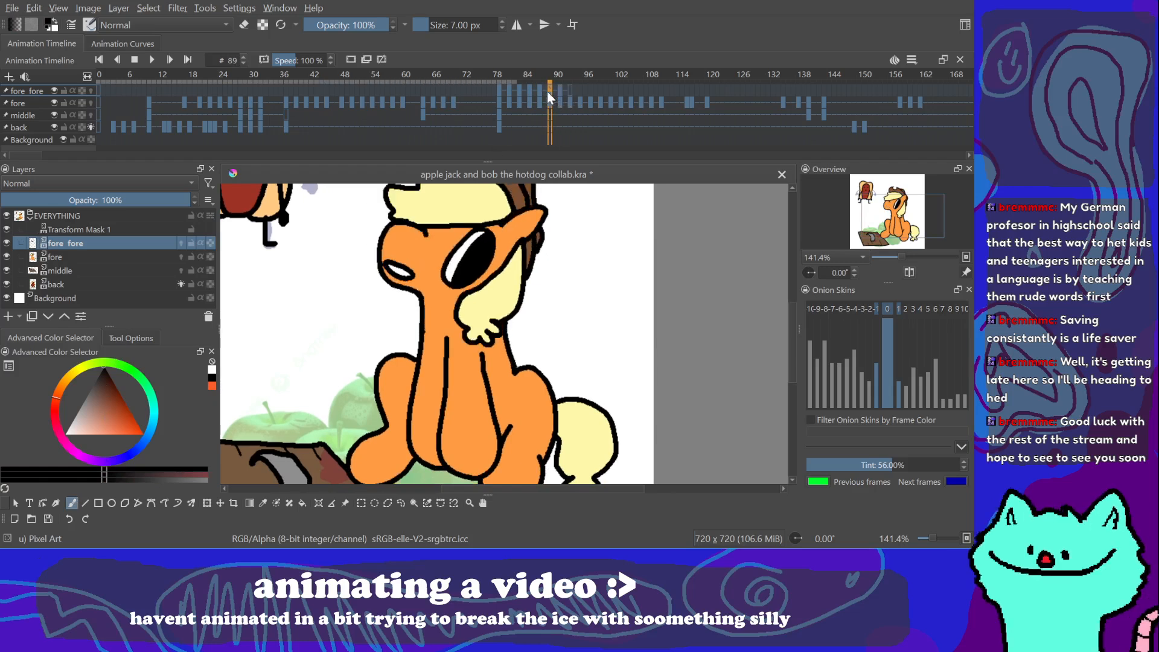
pyautogui.click(535, 93)
pyautogui.click(545, 91)
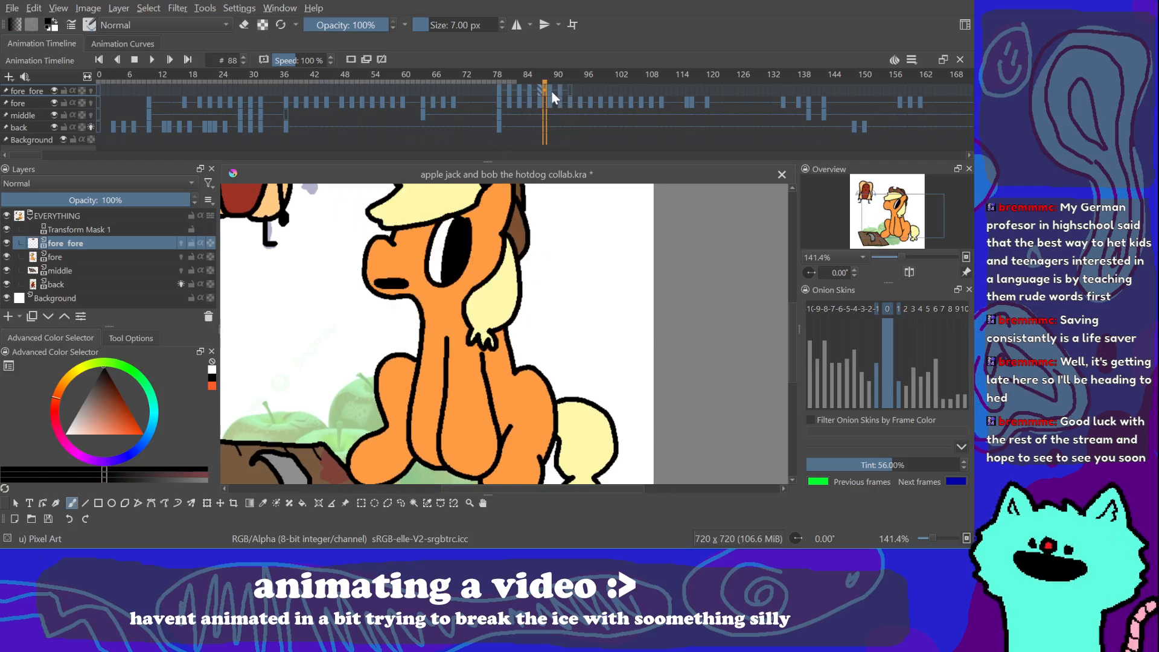
pyautogui.click(551, 90)
pyautogui.click(562, 90)
pyautogui.click(571, 92)
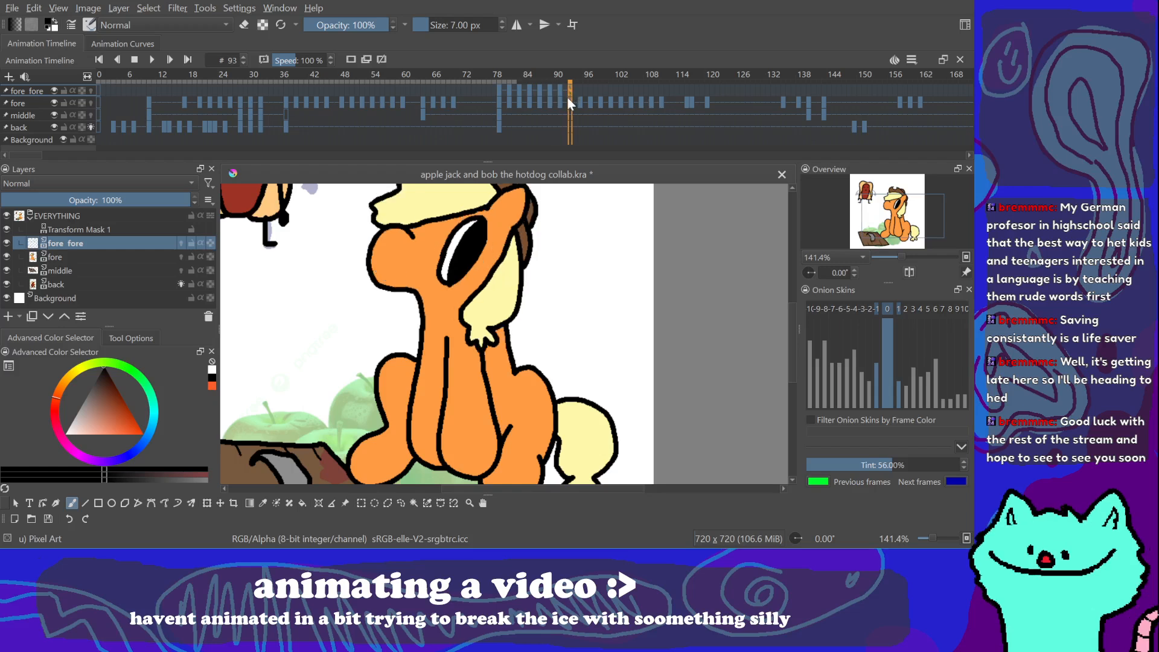
pyautogui.click(579, 88)
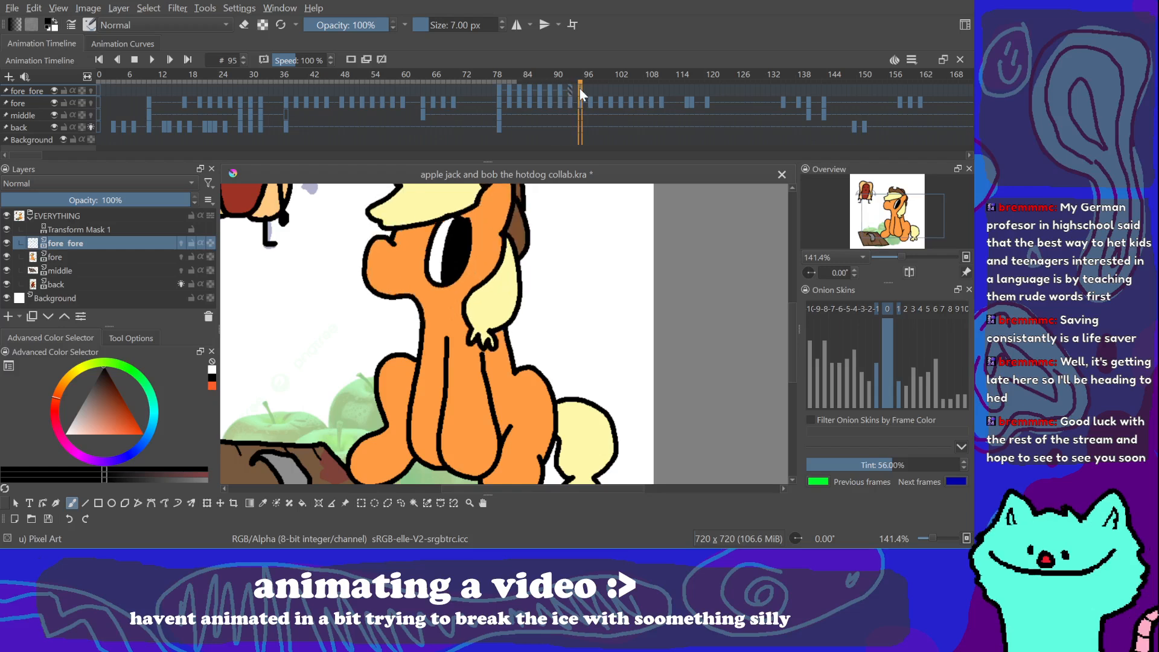
# Step: Try to outline an open mouth on the pony's muzzle on frame 93
pyautogui.click(572, 92)
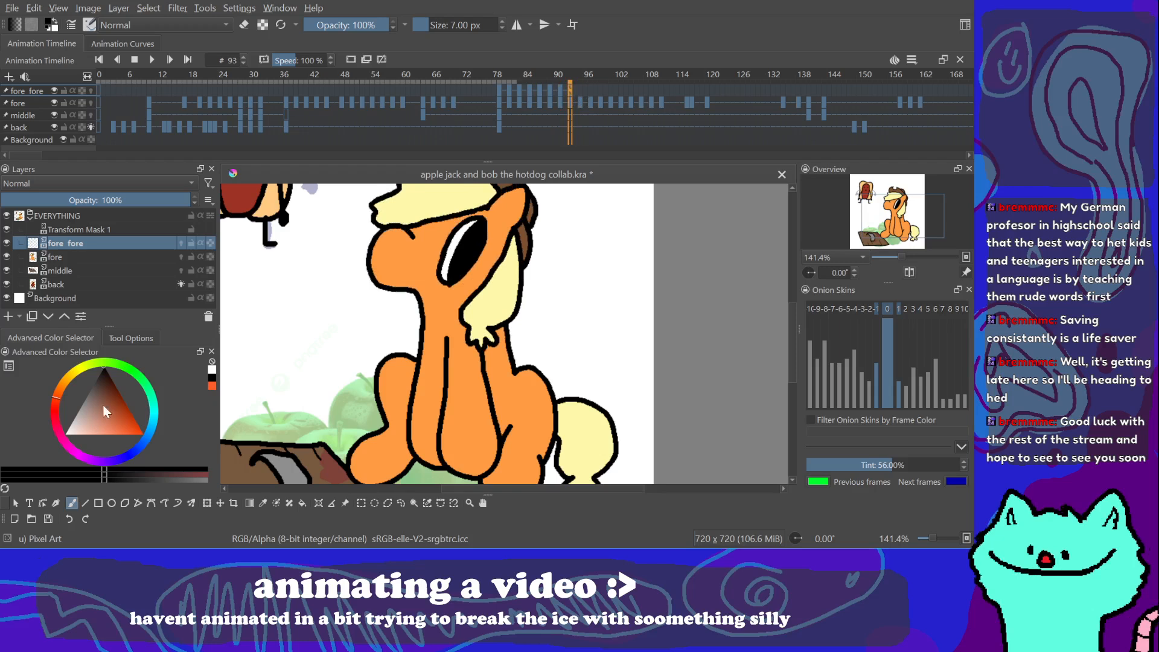
pyautogui.moveTo(373, 268)
pyautogui.mouseDown()
pyautogui.moveTo(404, 279)
pyautogui.moveTo(373, 265)
pyautogui.mouseUp()
pyautogui.hotkey('ctrl', 'z')
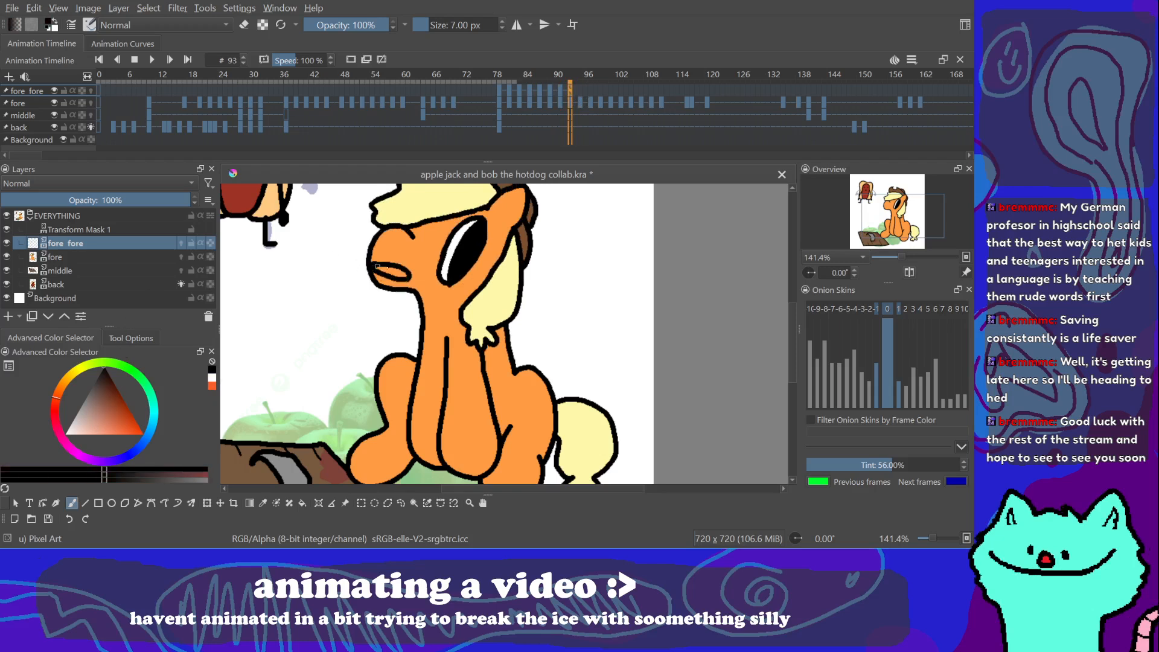
pyautogui.hotkey('ctrl', 'z')
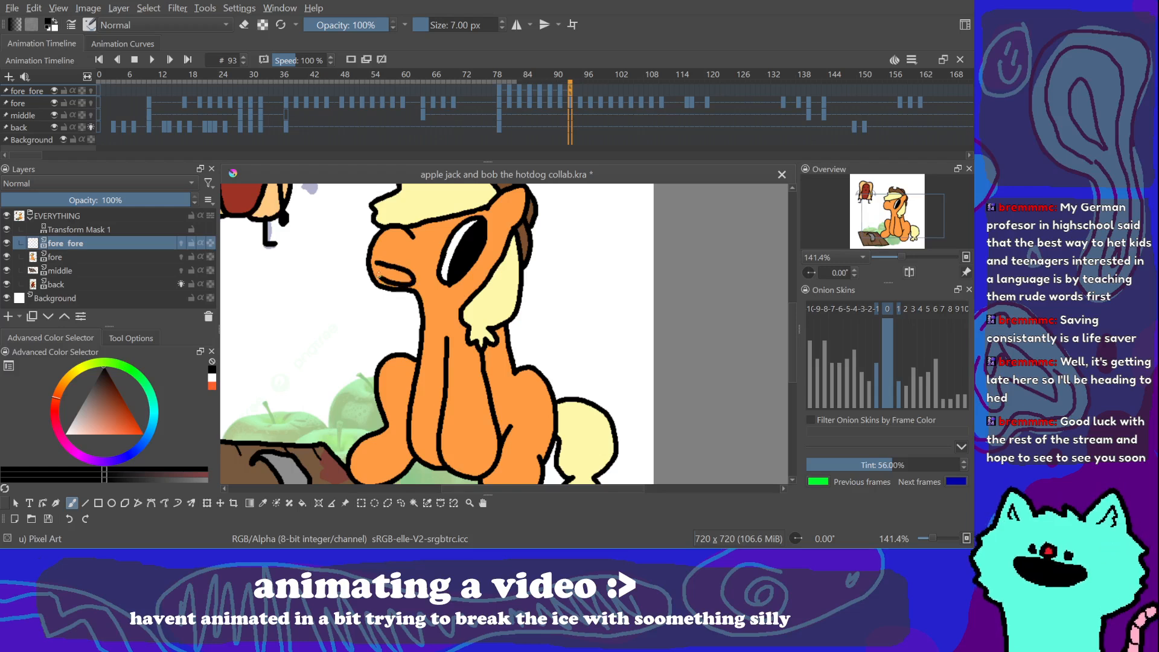
pyautogui.moveTo(397, 270)
pyautogui.mouseDown()
pyautogui.moveTo(373, 277)
pyautogui.moveTo(412, 279)
pyautogui.mouseUp()
pyautogui.hotkey('ctrl', 'z')
# Step: Check frame 91 as reference and try rough mouth shapes on the blank canvas beside the pony on frame 93
pyautogui.click(561, 91)
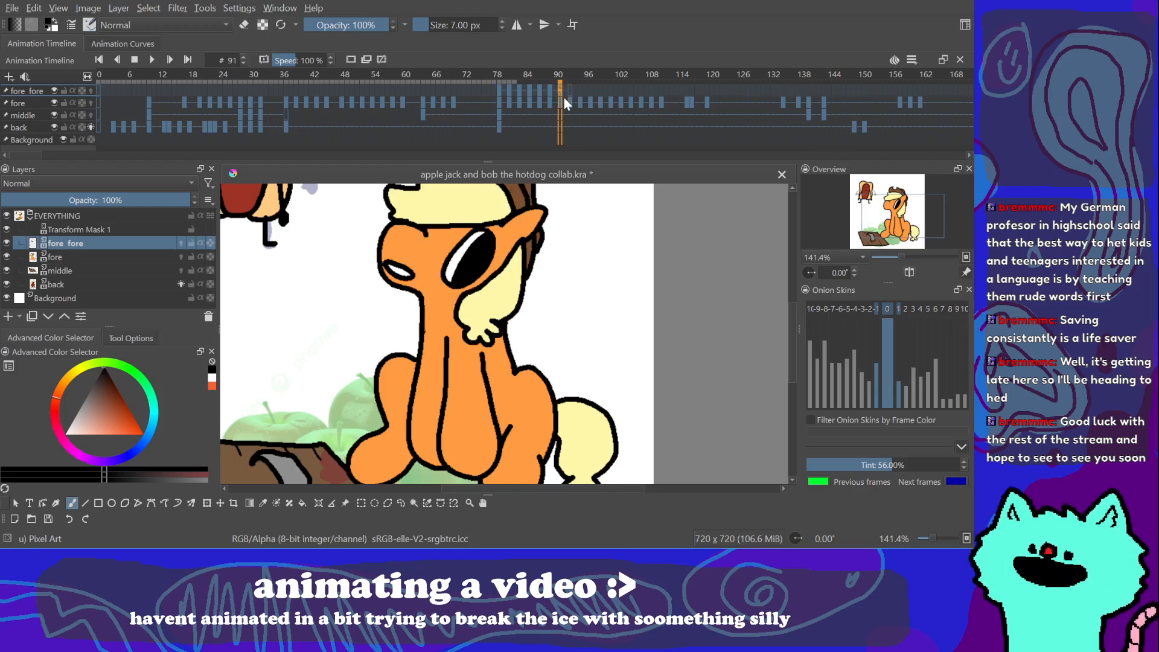
pyautogui.click(569, 89)
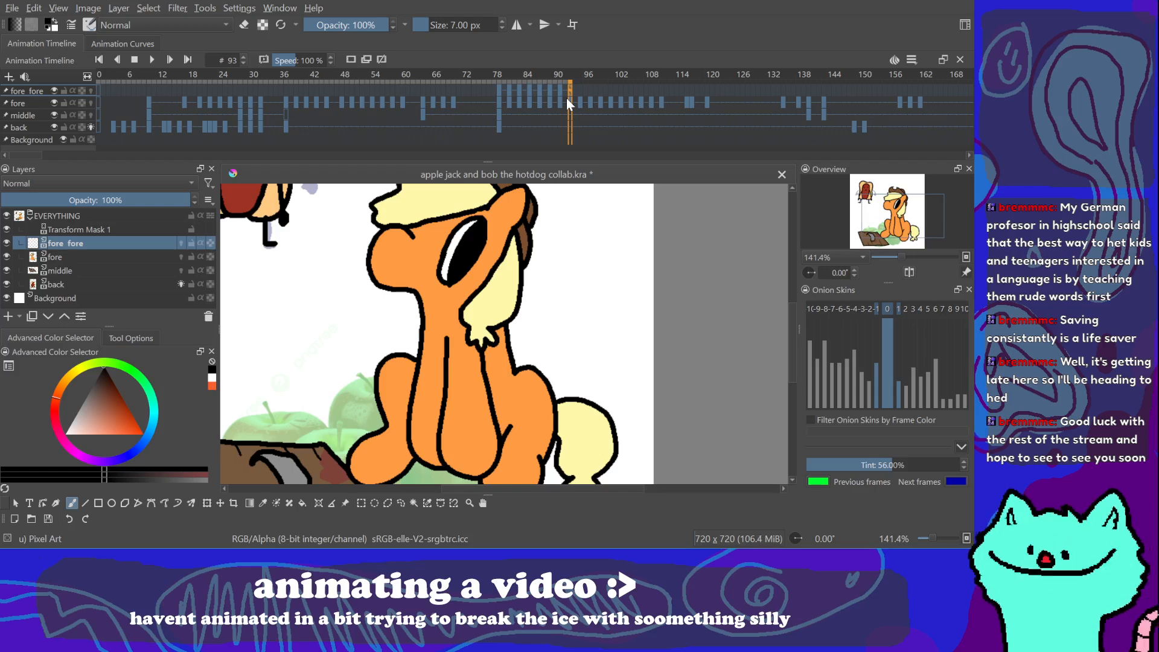
pyautogui.moveTo(598, 242)
pyautogui.mouseDown()
pyautogui.moveTo(560, 258)
pyautogui.moveTo(607, 258)
pyautogui.moveTo(576, 246)
pyautogui.moveTo(597, 228)
pyautogui.moveTo(604, 242)
pyautogui.moveTo(612, 236)
pyautogui.moveTo(590, 260)
pyautogui.moveTo(615, 270)
pyautogui.moveTo(584, 270)
pyautogui.moveTo(606, 263)
pyautogui.mouseUp()
pyautogui.hotkey('ctrl', 'z')
pyautogui.hotkey('ctrl', 'z')
pyautogui.hotkey('ctrl', 'z')
pyautogui.hotkey('ctrl', 'z')
pyautogui.hotkey('ctrl', 'z')
# Step: Draw a small rounded open-mouth outline in black on the pony's muzzle on frame 93, using frame 91 as reference
pyautogui.click(562, 89)
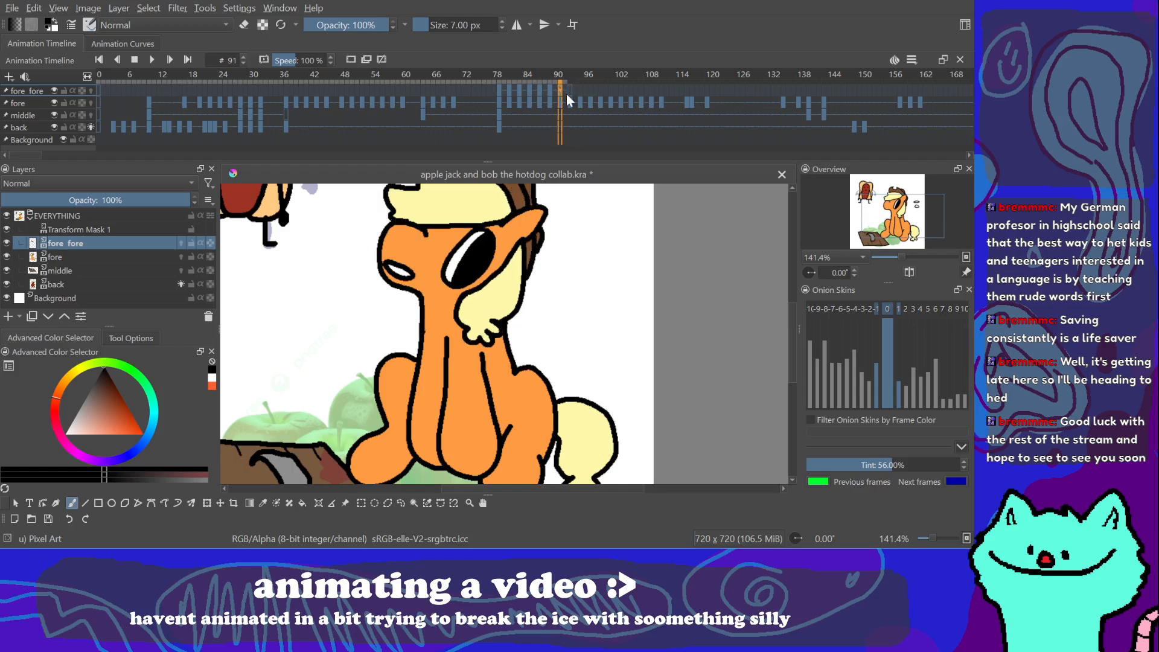
pyautogui.click(568, 92)
pyautogui.moveTo(378, 273)
pyautogui.mouseDown()
pyautogui.moveTo(391, 266)
pyautogui.moveTo(400, 279)
pyautogui.moveTo(384, 278)
pyautogui.moveTo(399, 276)
pyautogui.moveTo(380, 295)
pyautogui.mouseUp()
pyautogui.hotkey('ctrl', 'z')
pyautogui.hotkey('ctrl', 'z')
# Step: Fill the mouth outline on frame 93 with white and return to the brush
pyautogui.press('f')
pyautogui.click(212, 378)
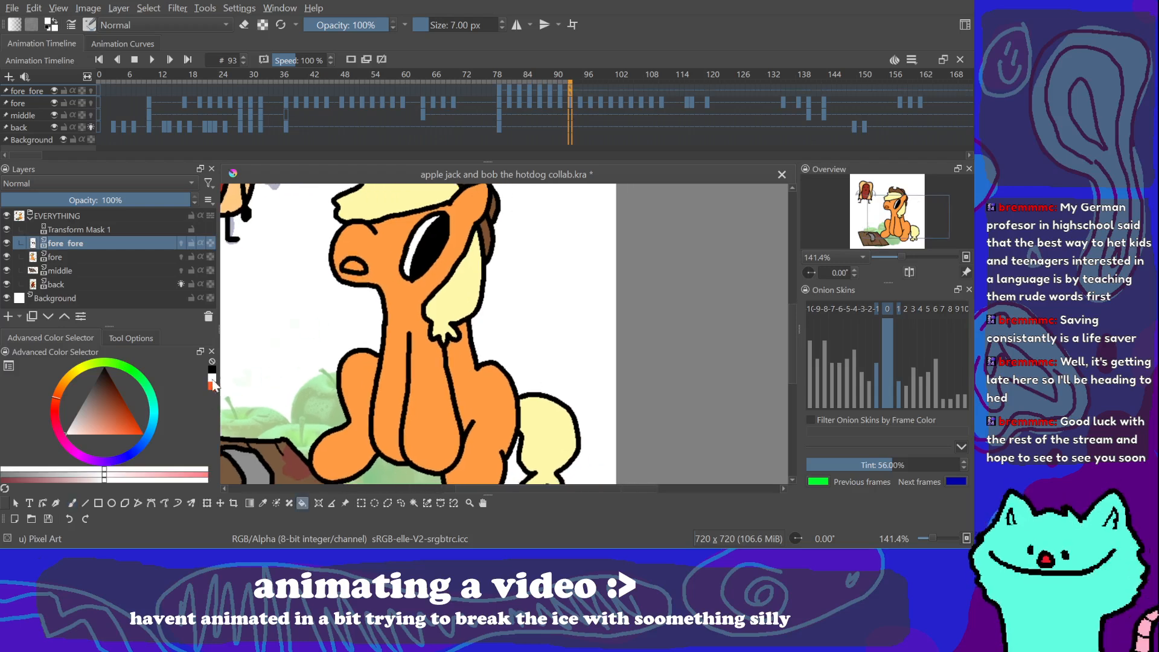
pyautogui.click(358, 269)
pyautogui.moveTo(405, 339); pyautogui.dragTo(369, 344)
pyautogui.press('b')
pyautogui.click(571, 93)
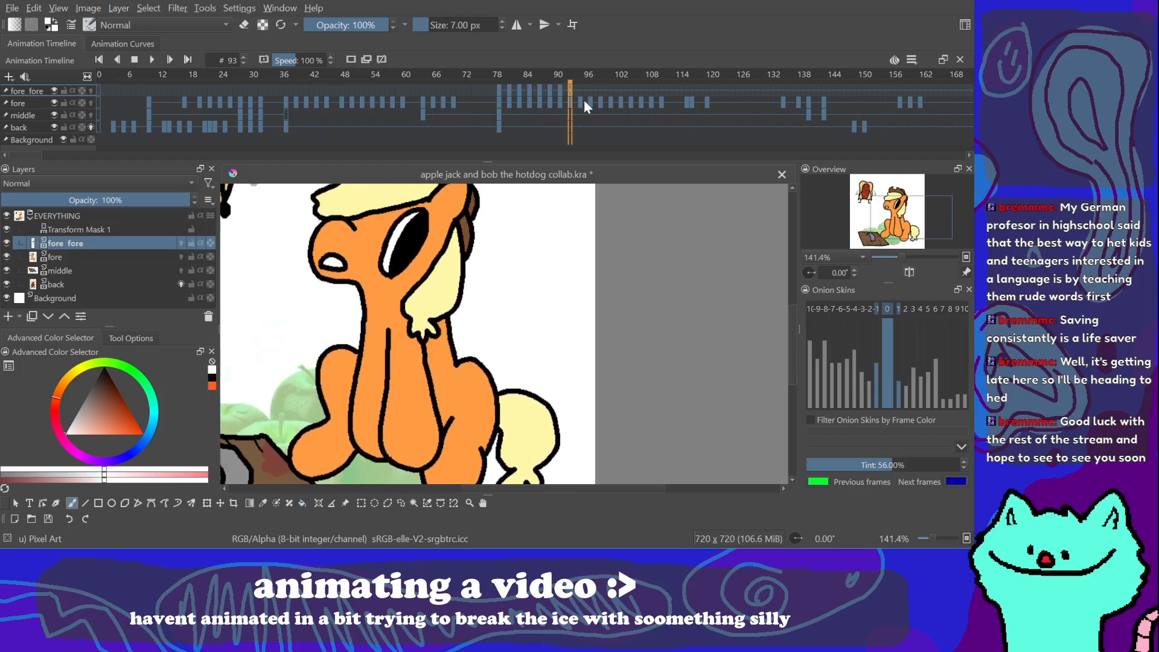
# Step: Clear the carried-over mouth on frame 95 and set the brush colour to black
pyautogui.click(582, 90)
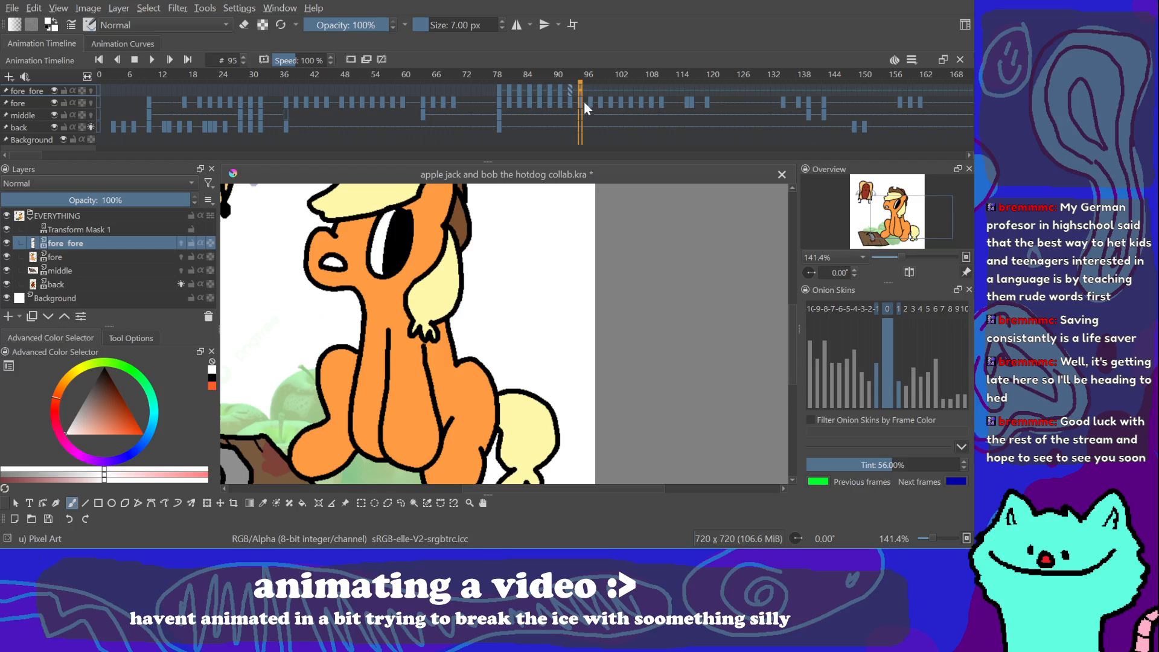
pyautogui.click(569, 165)
pyautogui.click(106, 368)
pyautogui.moveTo(378, 333); pyautogui.dragTo(382, 312)
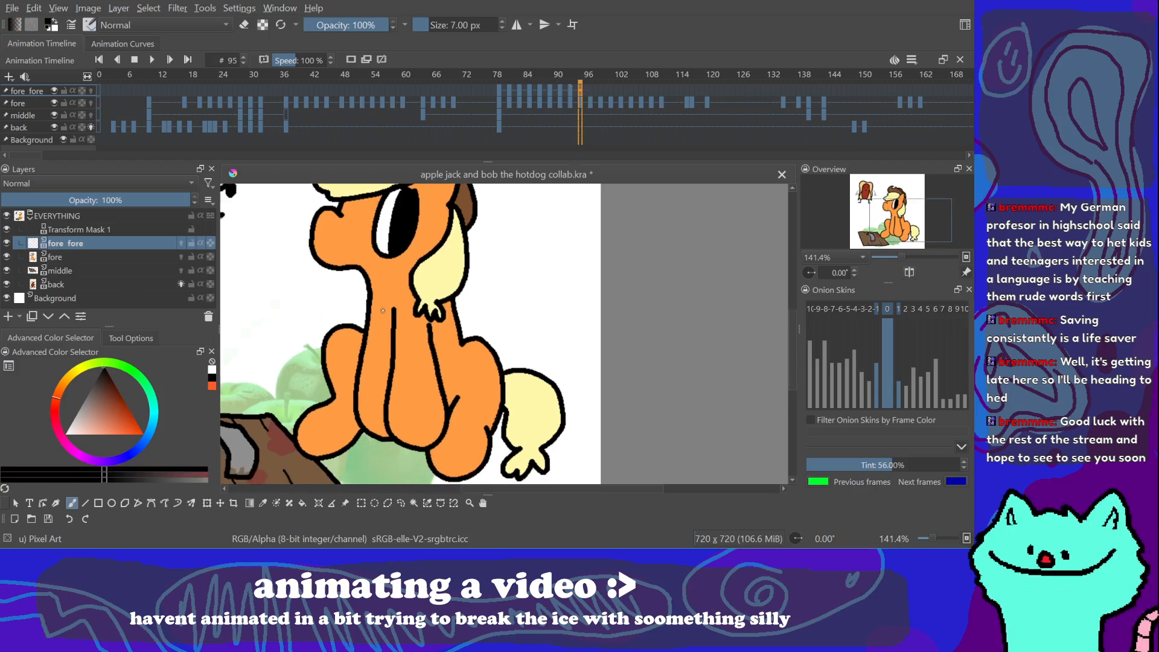
# Step: Outline a small oval mouth in black on the pony's muzzle on frame 95, redrawing it until it fits
pyautogui.moveTo(333, 251); pyautogui.dragTo(348, 260)
pyautogui.hotkey('ctrl', 'z')
pyautogui.hotkey('ctrl', 'z')
pyautogui.hotkey('ctrl', 'z')
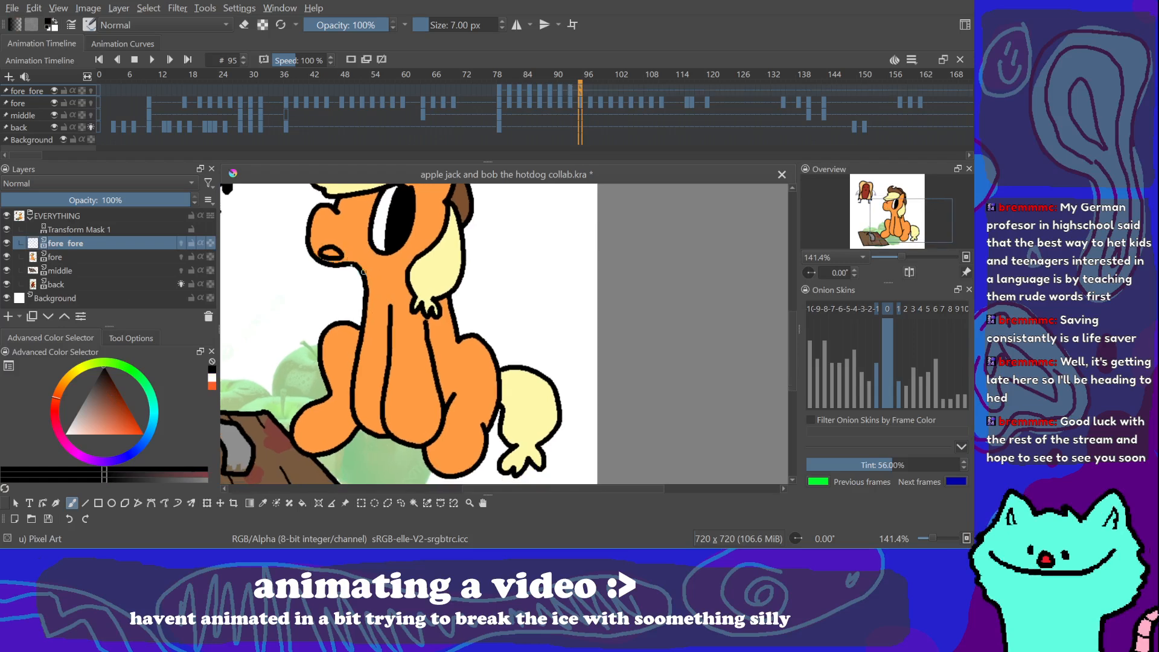
pyautogui.hotkey('ctrl', 'z')
pyautogui.moveTo(327, 246); pyautogui.dragTo(322, 251)
pyautogui.moveTo(513, 277); pyautogui.dragTo(515, 277)
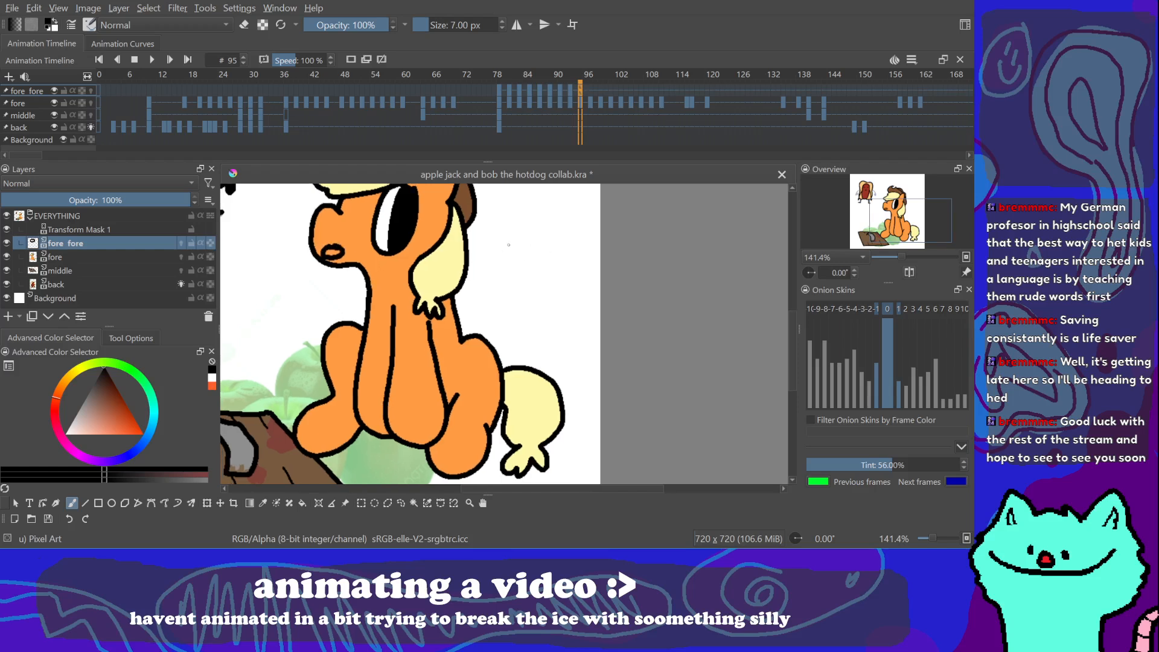
# Step: Fill the mouth on frame 95 with black, return to the brush and compare it with frame 93
pyautogui.press('f')
pyautogui.click(333, 251)
pyautogui.press('b')
pyautogui.click(570, 90)
pyautogui.click(579, 91)
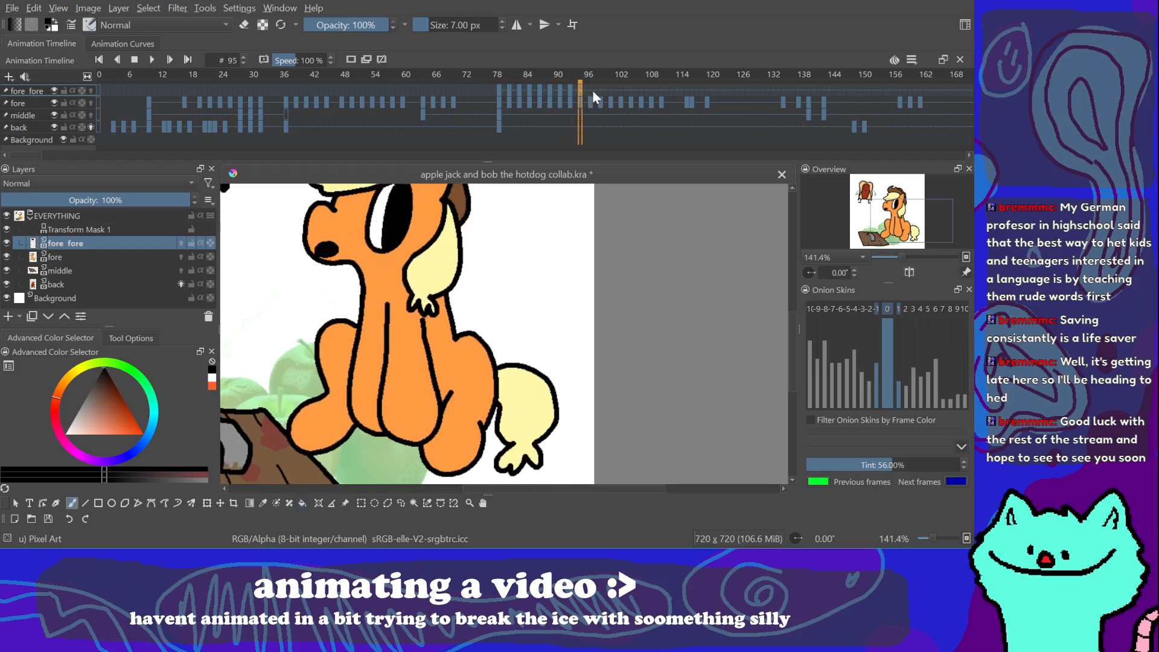
# Step: Replace the carried-over mouth on frame 97 with a short closed-mouth line and compare it with frame 95
pyautogui.click(592, 102)
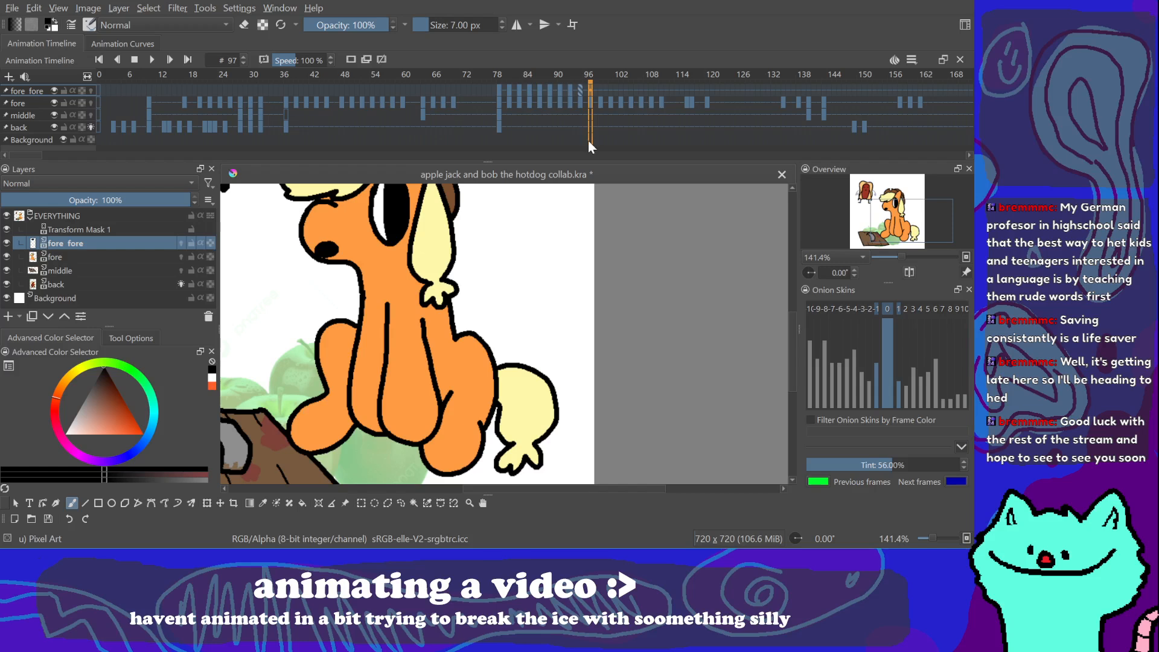
pyautogui.press('Delete')
pyautogui.moveTo(334, 248); pyautogui.dragTo(318, 245)
pyautogui.click(578, 93)
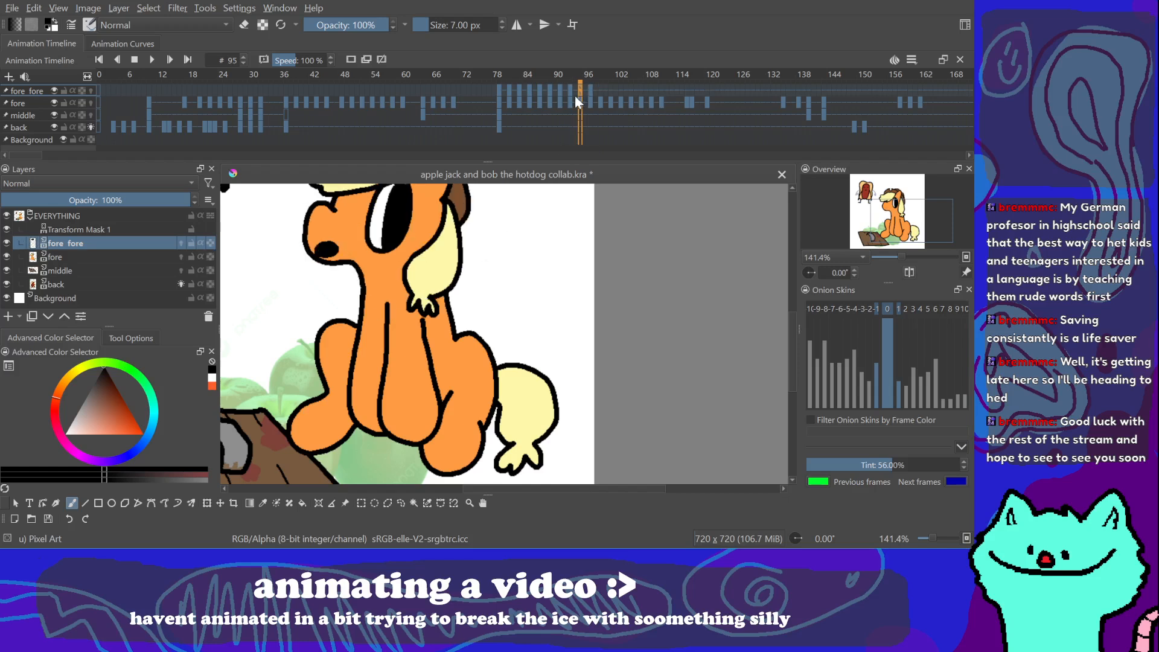
pyautogui.click(591, 94)
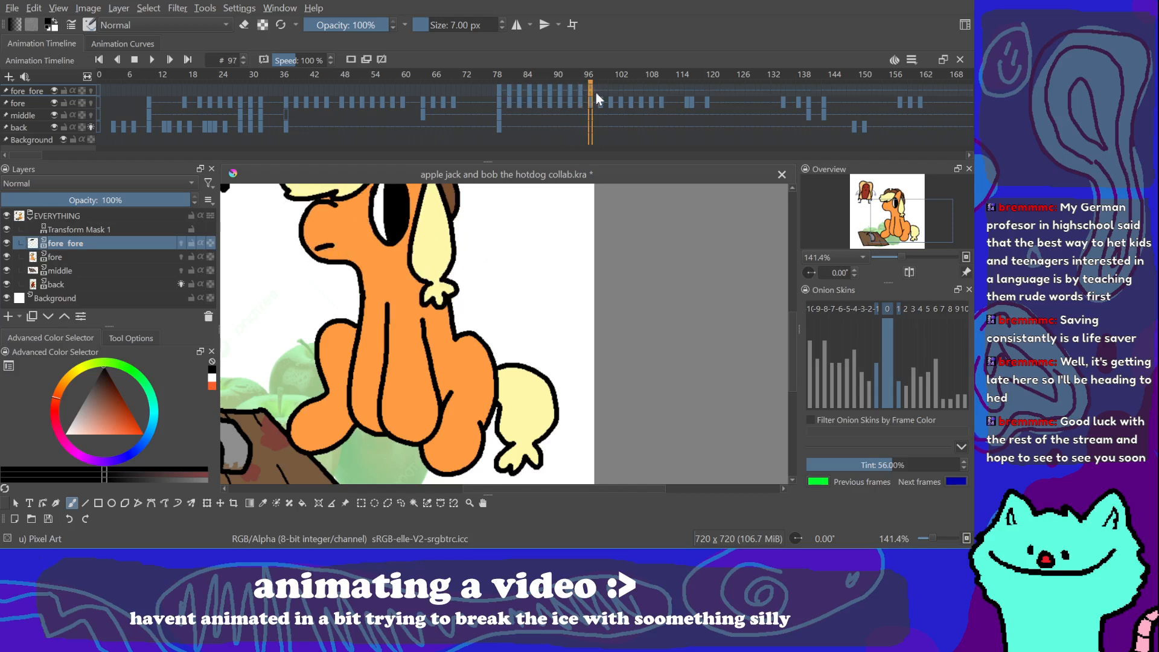
# Step: Play back the mouth animation over frames 79 to 99 of the fore fore layer
pyautogui.click(600, 93)
pyautogui.keyDown('shift'); pyautogui.click(500, 92); pyautogui.keyUp('shift')
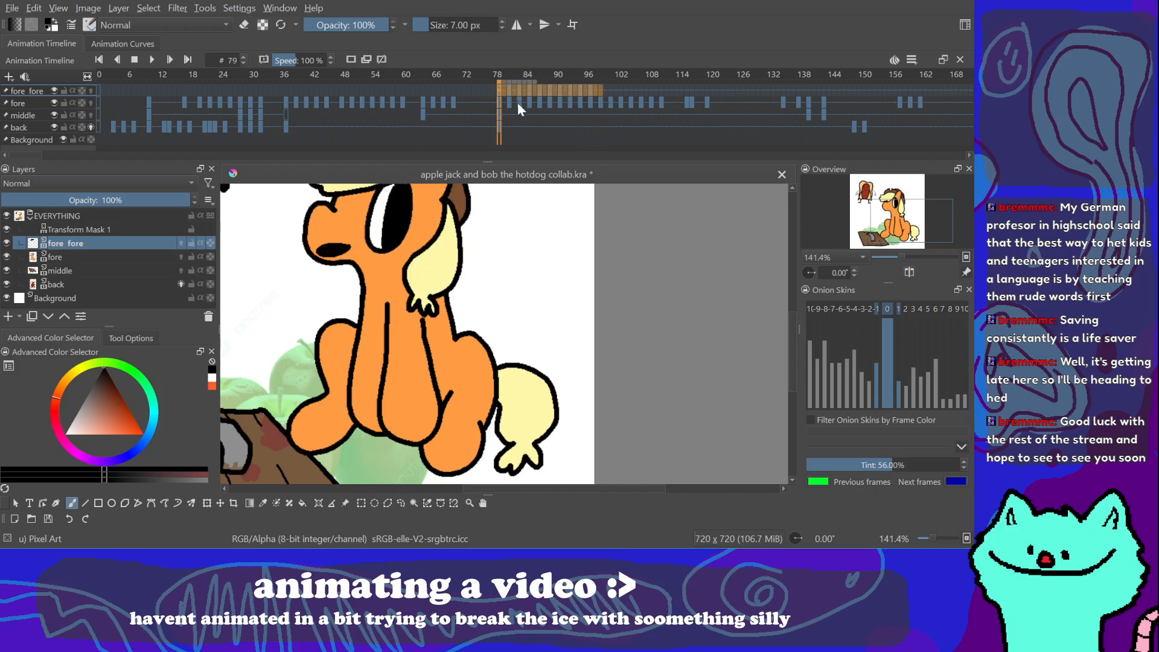
pyautogui.press('space')
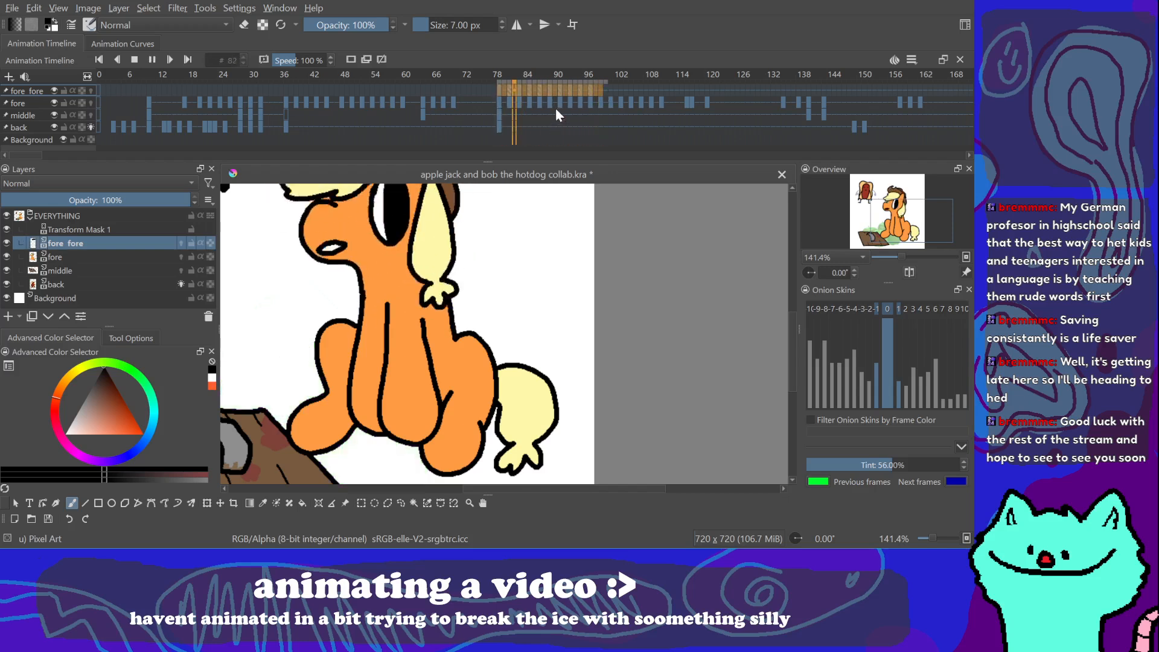
# Step: Compare the mouths on frames 91 to 97 and move the closed-mouth keyframe from frame 97 to frame 101
pyautogui.click(594, 91)
pyautogui.click(579, 90)
pyautogui.click(592, 90)
pyautogui.moveTo(599, 88)
pyautogui.mouseDown()
pyautogui.moveTo(614, 89)
pyautogui.moveTo(581, 89)
pyautogui.moveTo(598, 89)
pyautogui.mouseUp()
pyautogui.click(581, 92)
pyautogui.click(570, 90)
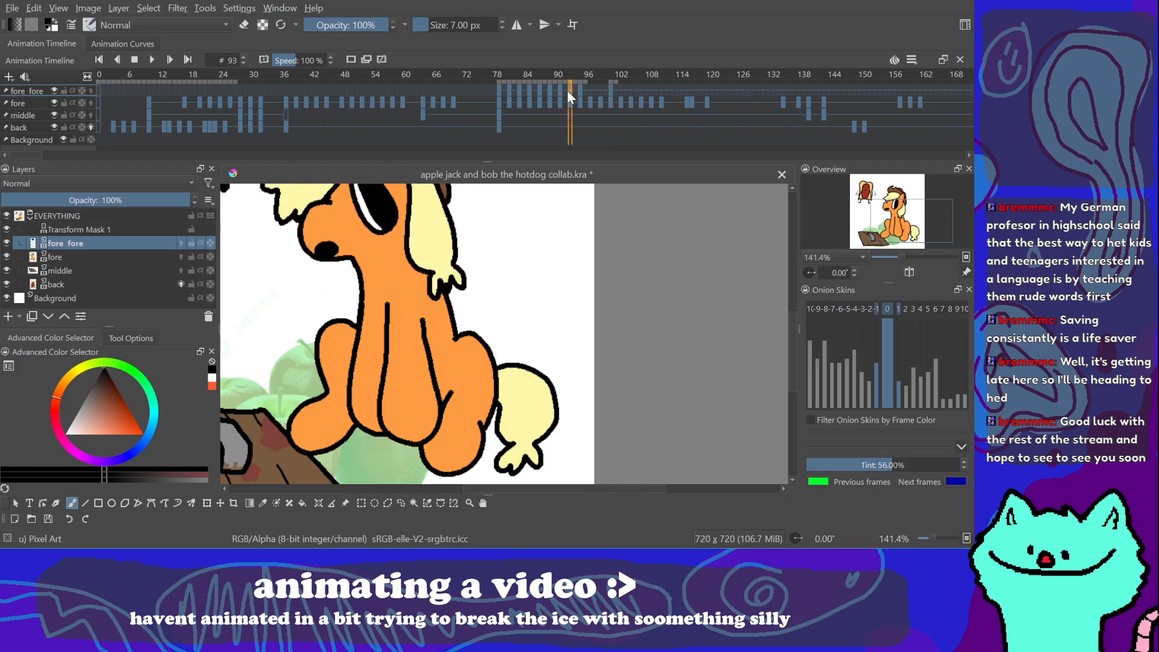
pyautogui.click(561, 91)
pyautogui.click(570, 90)
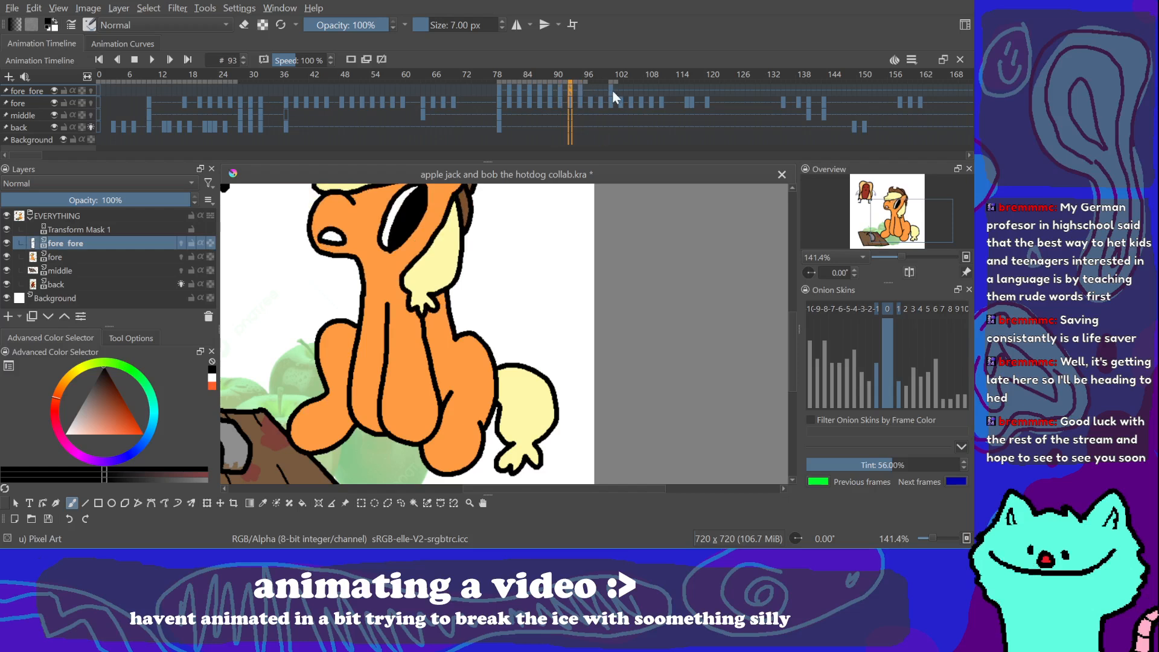
# Step: Delete the fore fore layer's mouth keyframes on frames 95 to 101
pyautogui.click(609, 90)
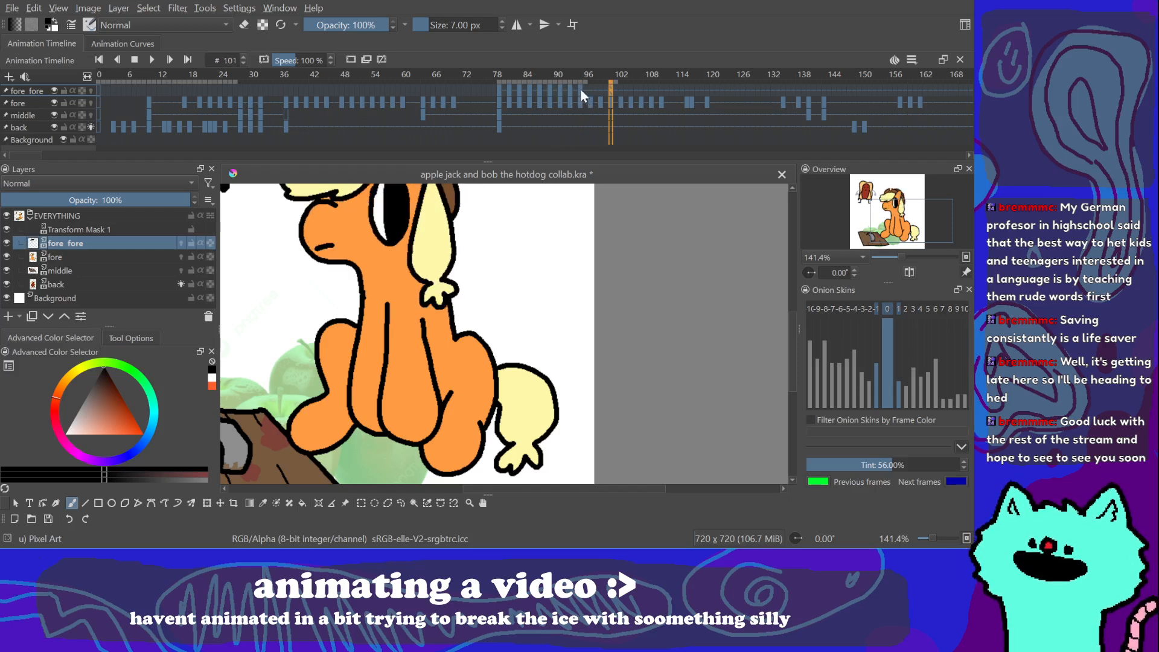
pyautogui.keyDown('shift'); pyautogui.click(581, 88); pyautogui.keyUp('shift')
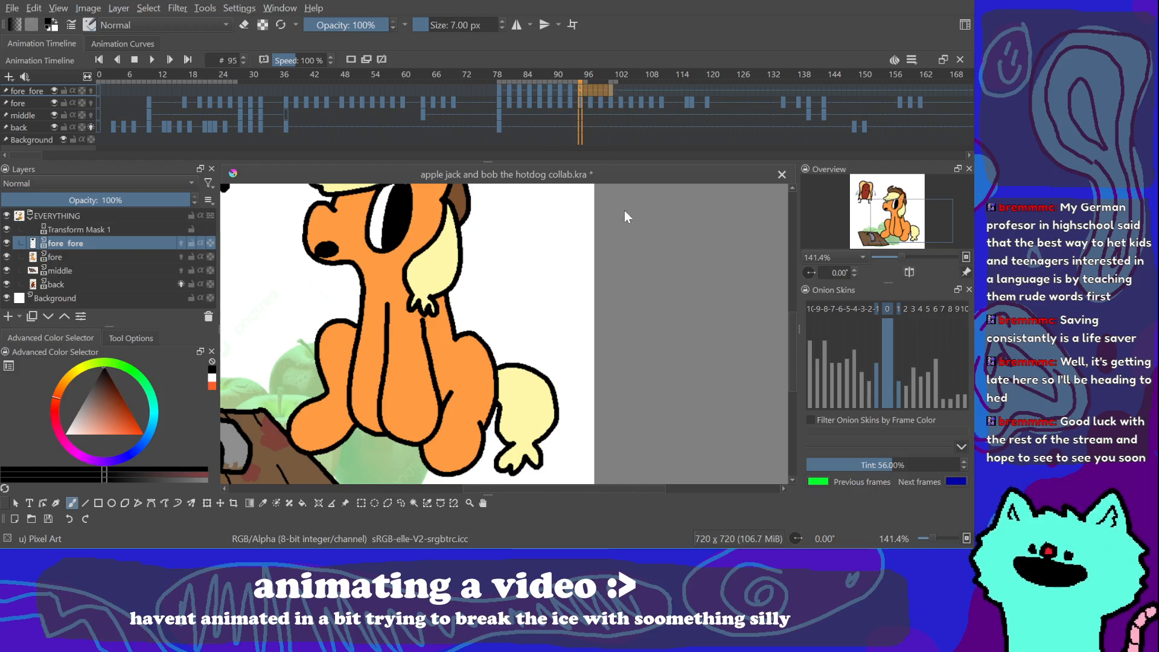
pyautogui.press('Delete')
# Step: Examine the mouth shapes on the fore fore layer from frame 93 back to frame 81
pyautogui.click(567, 92)
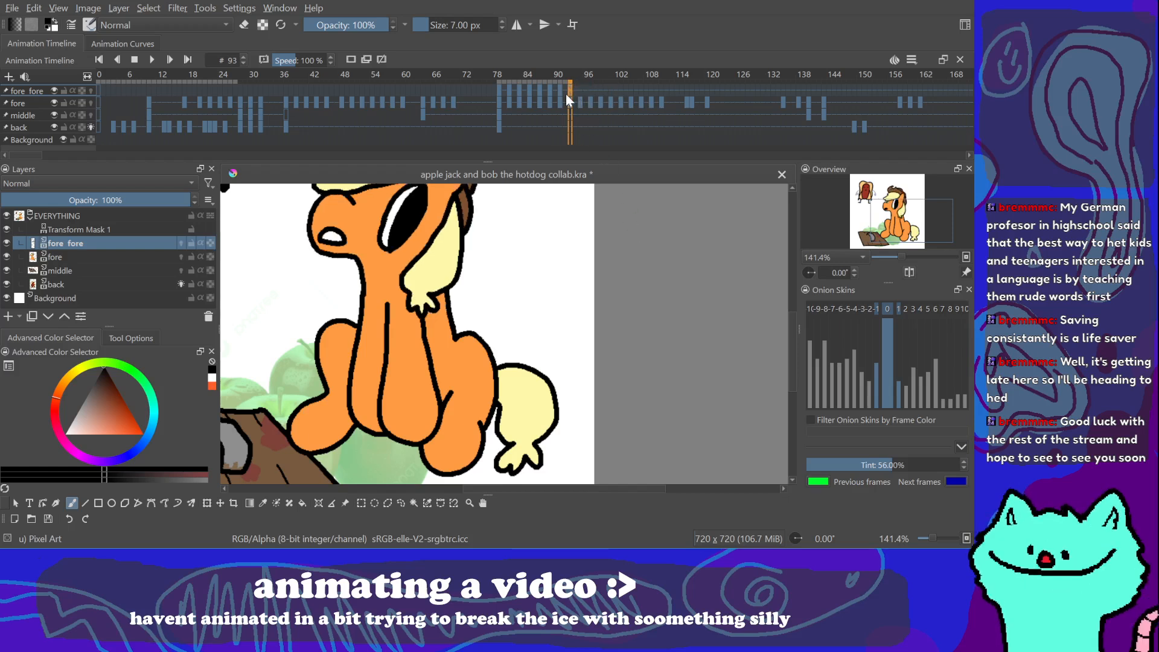
pyautogui.click(559, 90)
pyautogui.click(570, 94)
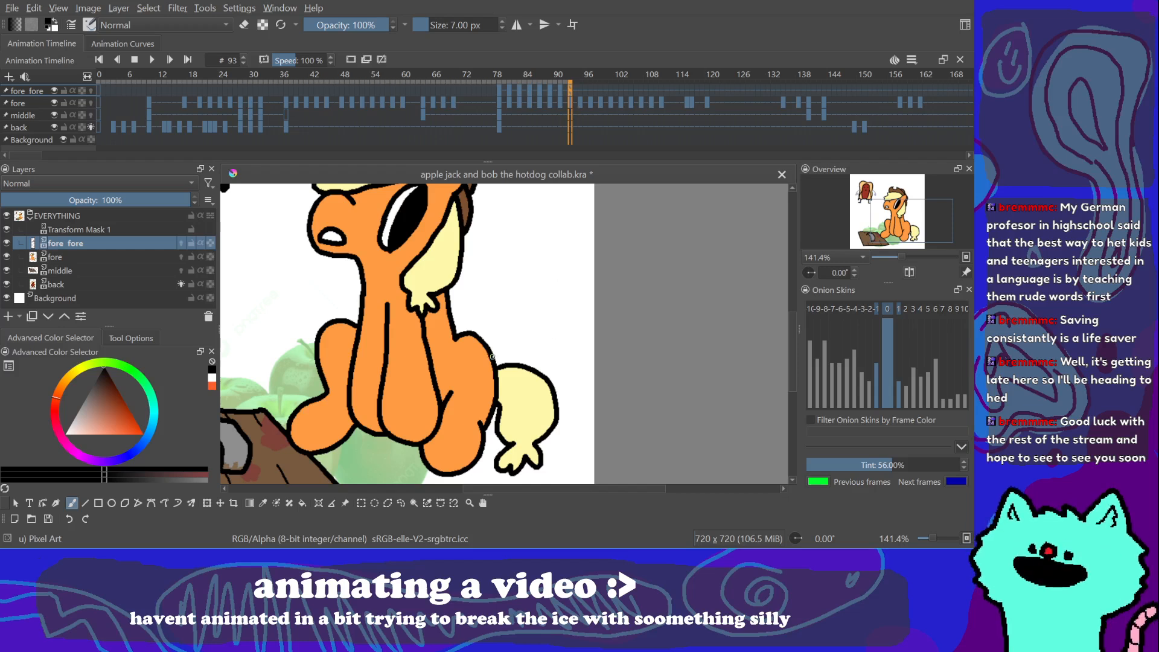
pyautogui.moveTo(491, 351); pyautogui.dragTo(500, 342)
pyautogui.press('Left')
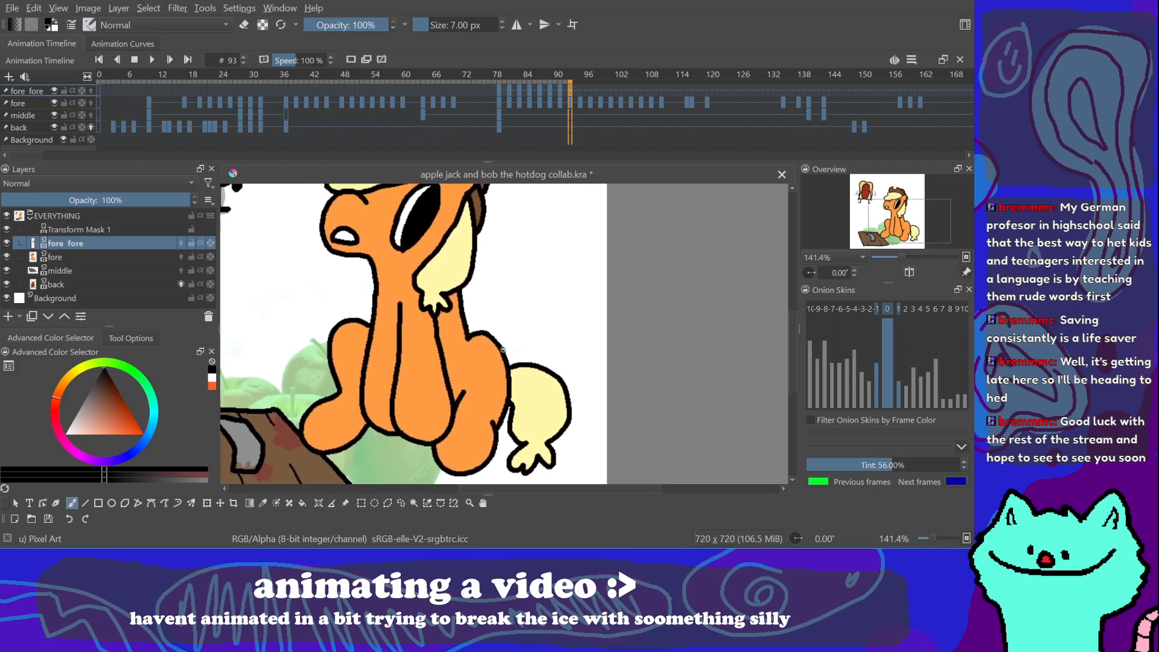
pyautogui.click(563, 90)
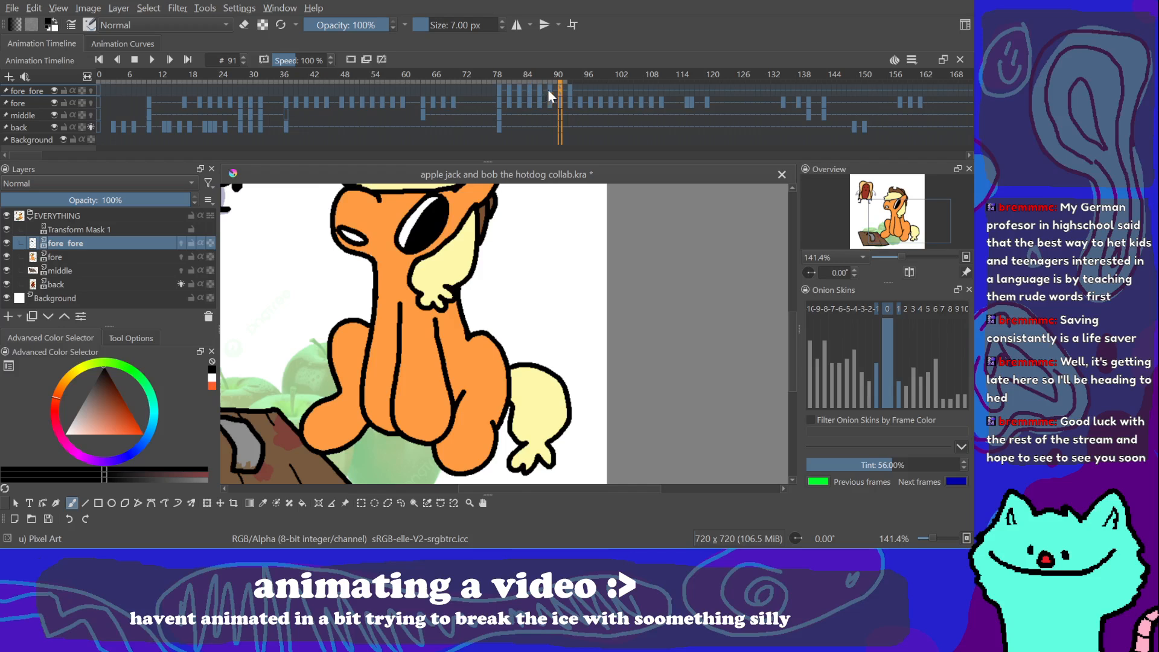
pyautogui.press('Left')
pyautogui.press('Left')
pyautogui.press('Left')
pyautogui.press('Left')
pyautogui.press('Left')
pyautogui.press('Left')
pyautogui.press('Left')
pyautogui.press('Left')
pyautogui.press('Left')
pyautogui.press('Left')
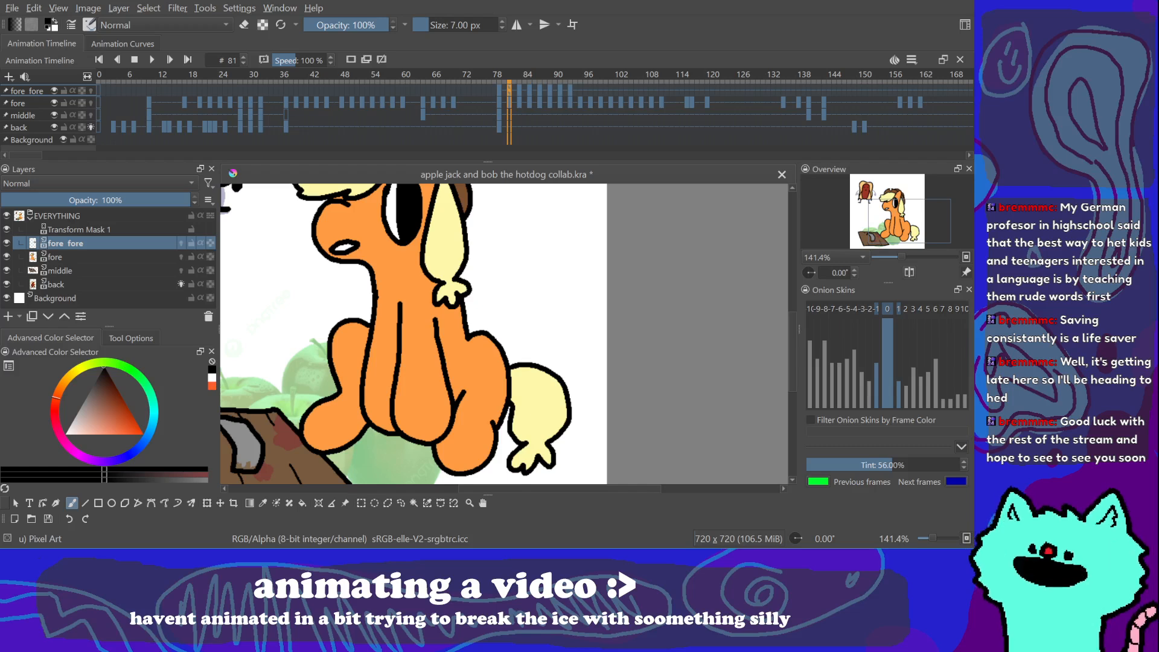
# Step: Enlarge the view of the pony's face on frame 81 to 200% and save the animation file
pyautogui.moveTo(518, 370); pyautogui.dragTo(664, 396)
pyautogui.moveTo(903, 264); pyautogui.dragTo(910, 261)
pyautogui.moveTo(506, 360); pyautogui.dragTo(533, 375)
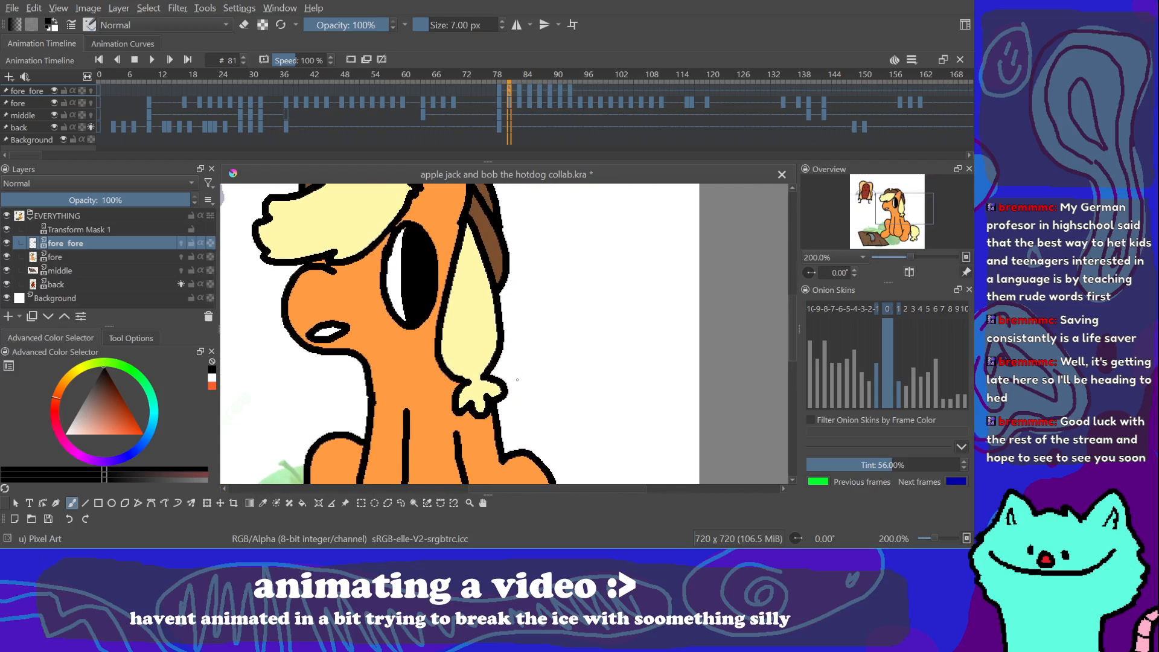
pyautogui.hotkey('ctrl', 's')
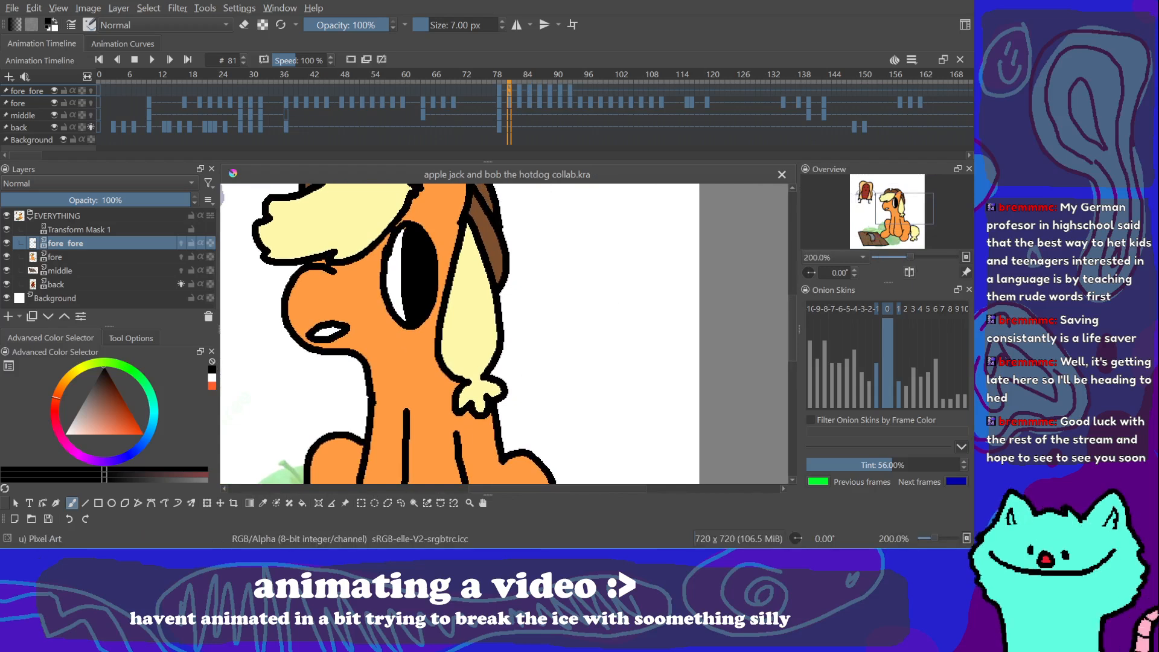